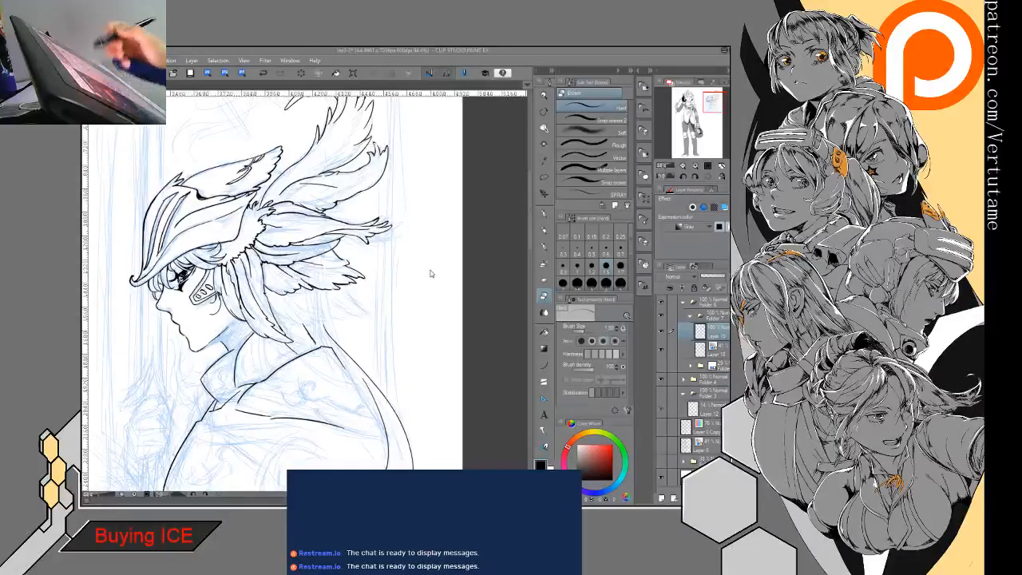
- Switch to the KON1.png illustration and add a new raster layer above the artwork
{"action": "key", "text": "ctrl+Tab"}
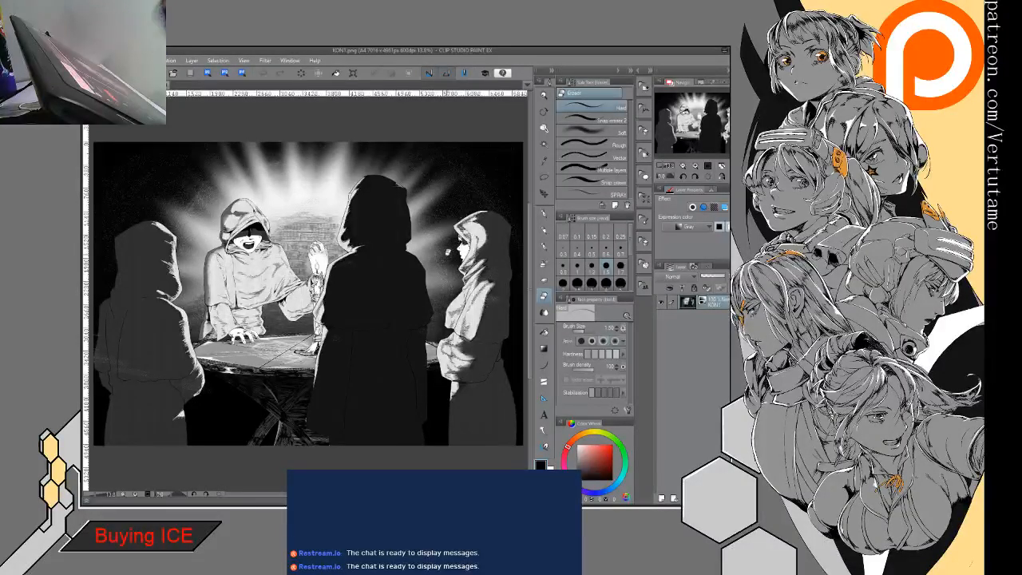
{"action": "left_click", "coordinate": [545, 381]}
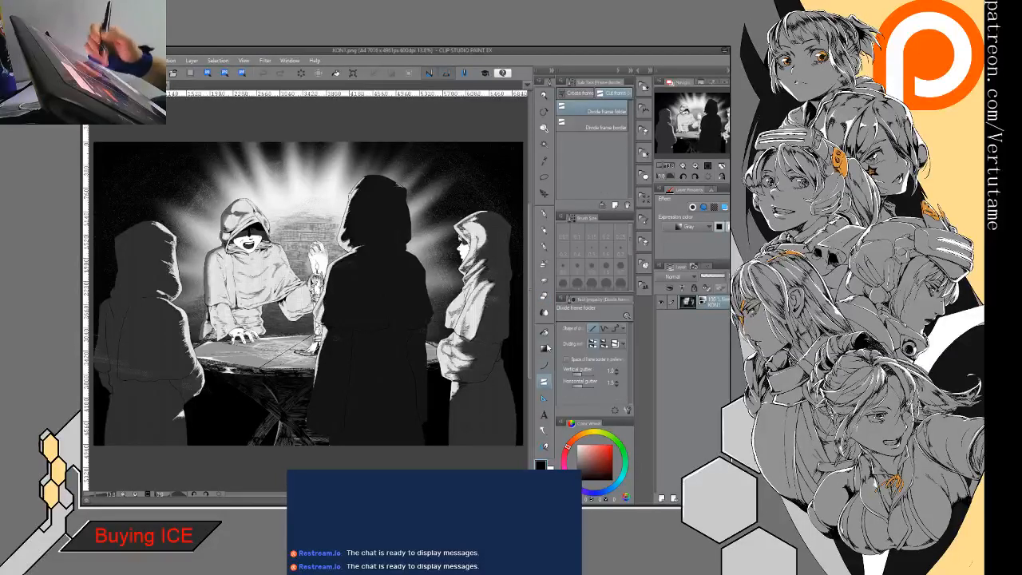
{"action": "left_click", "coordinate": [662, 498]}
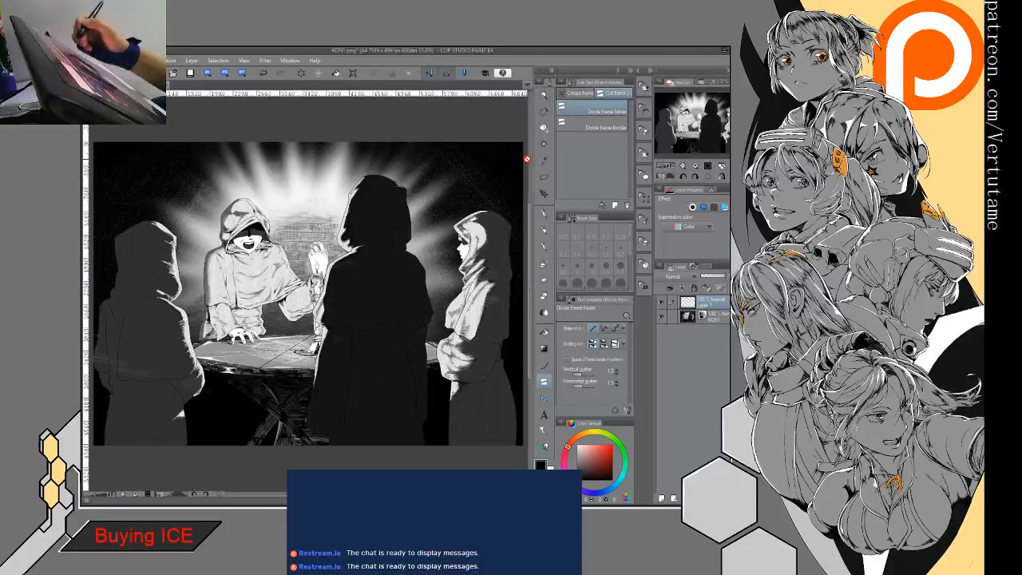
- Draw three staggered rectangular frames over the artwork: upper right, middle left and lower right, each reaching the page edge
{"action": "left_click", "coordinate": [578, 95]}
{"action": "key", "text": "ctrl+z"}
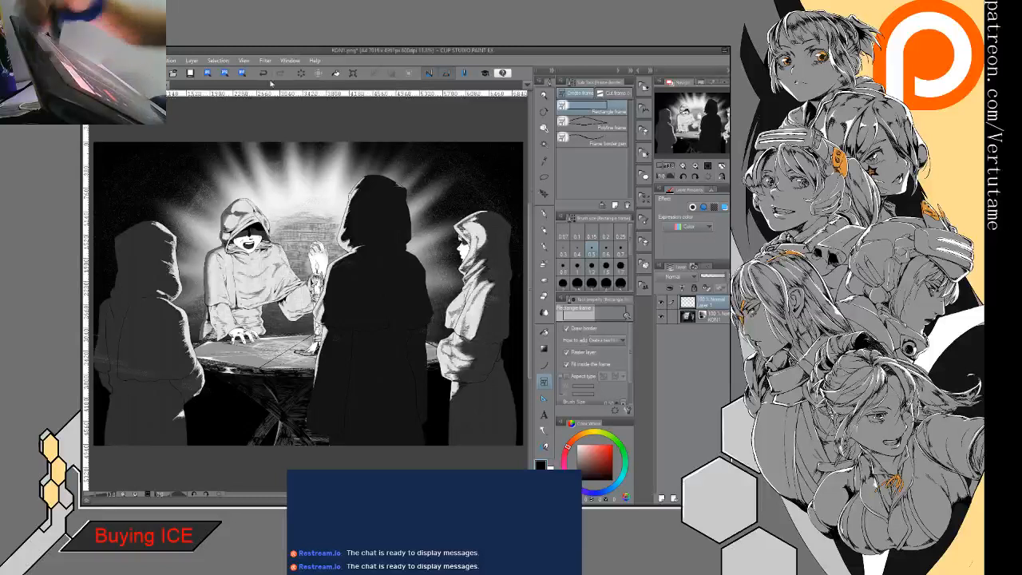
{"action": "left_click_drag", "start_coordinate": [523, 160], "coordinate": [297, 245]}
{"action": "left_click_drag", "start_coordinate": [93, 270], "coordinate": [312, 349]}
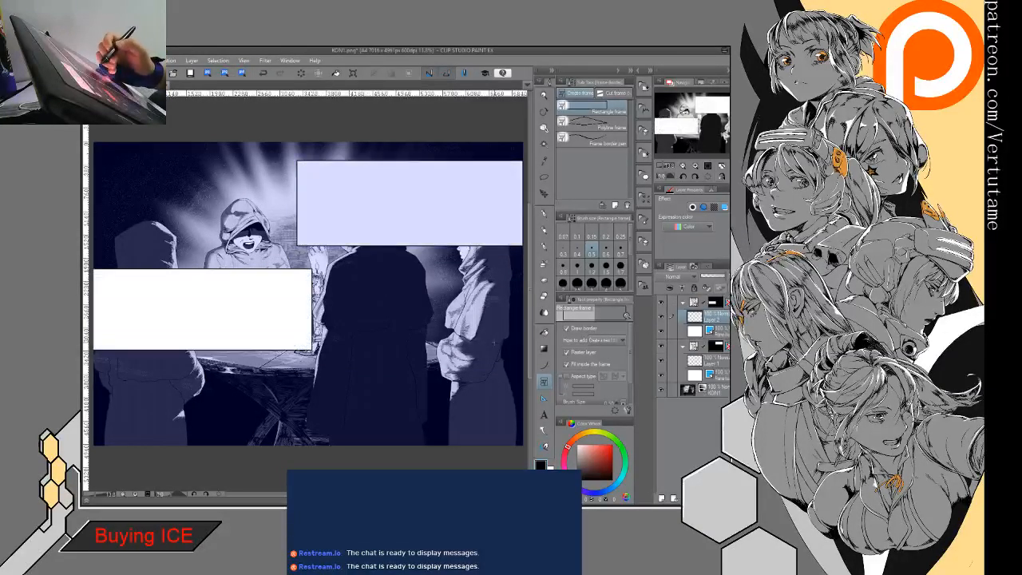
{"action": "left_click_drag", "start_coordinate": [526, 347], "coordinate": [324, 427]}
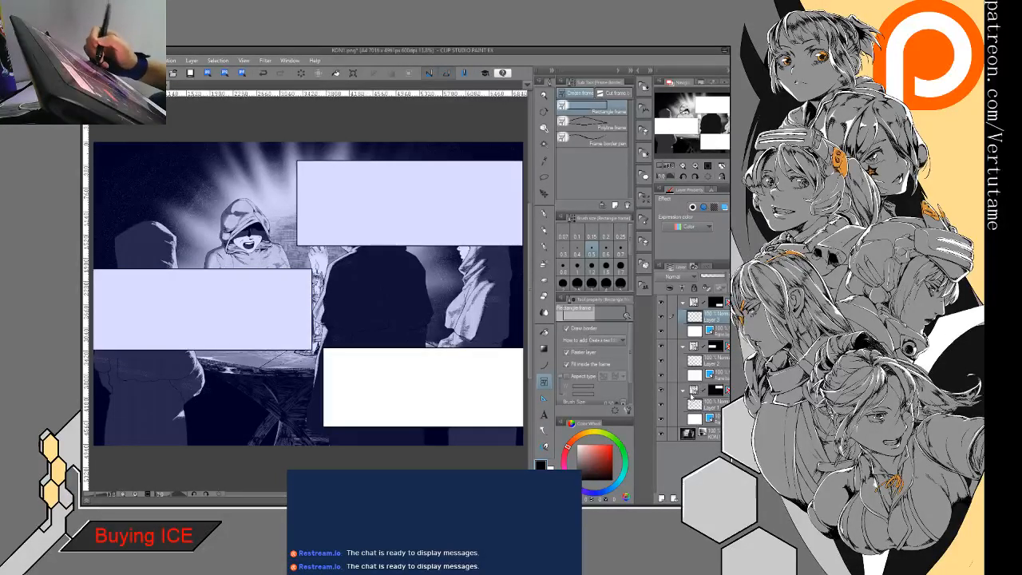
- Reshape the upper-right frame by raising its lower edge and slanting its left edge
{"action": "left_click", "coordinate": [694, 390]}
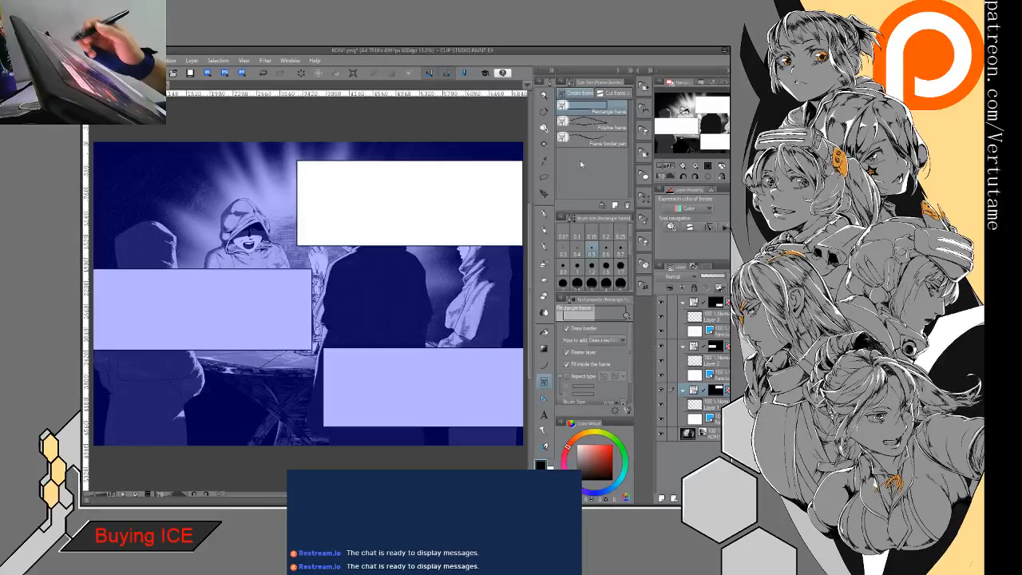
{"action": "left_click", "coordinate": [544, 127]}
{"action": "left_click", "coordinate": [299, 252]}
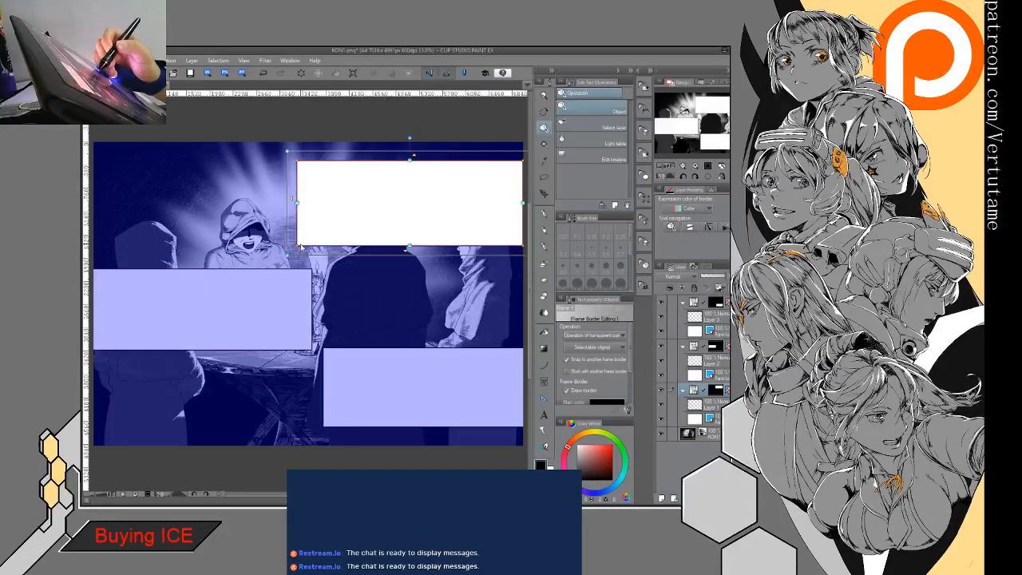
{"action": "mouse_move", "coordinate": [289, 257]}
{"action": "left_mouse_down"}
{"action": "mouse_move", "coordinate": [367, 242]}
{"action": "mouse_move", "coordinate": [298, 239]}
{"action": "left_mouse_up"}
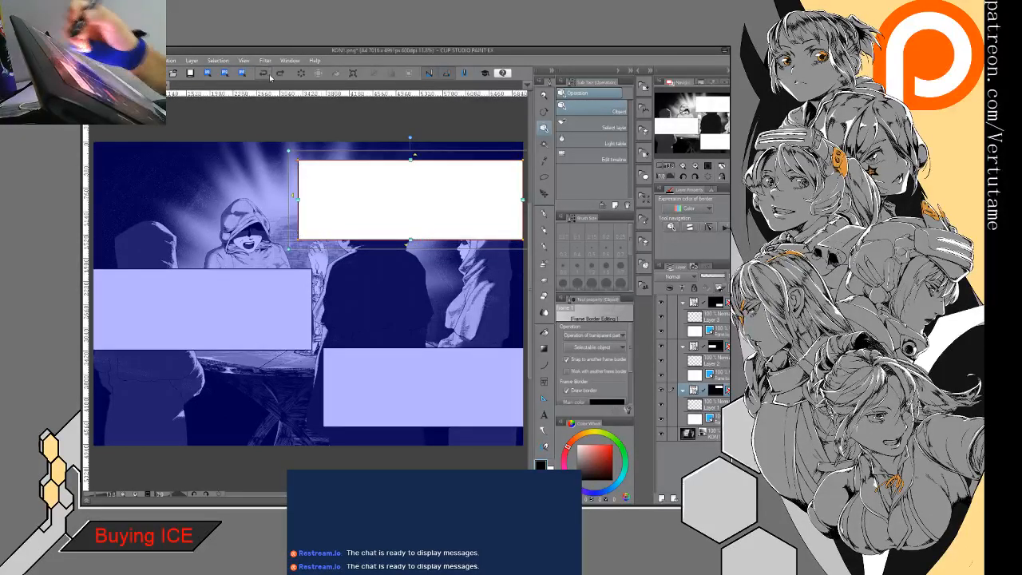
{"action": "mouse_move", "coordinate": [298, 159]}
{"action": "left_mouse_down"}
{"action": "mouse_move", "coordinate": [238, 161]}
{"action": "mouse_move", "coordinate": [311, 160]}
{"action": "left_mouse_up"}
{"action": "left_click_drag", "start_coordinate": [302, 197], "coordinate": [327, 198]}
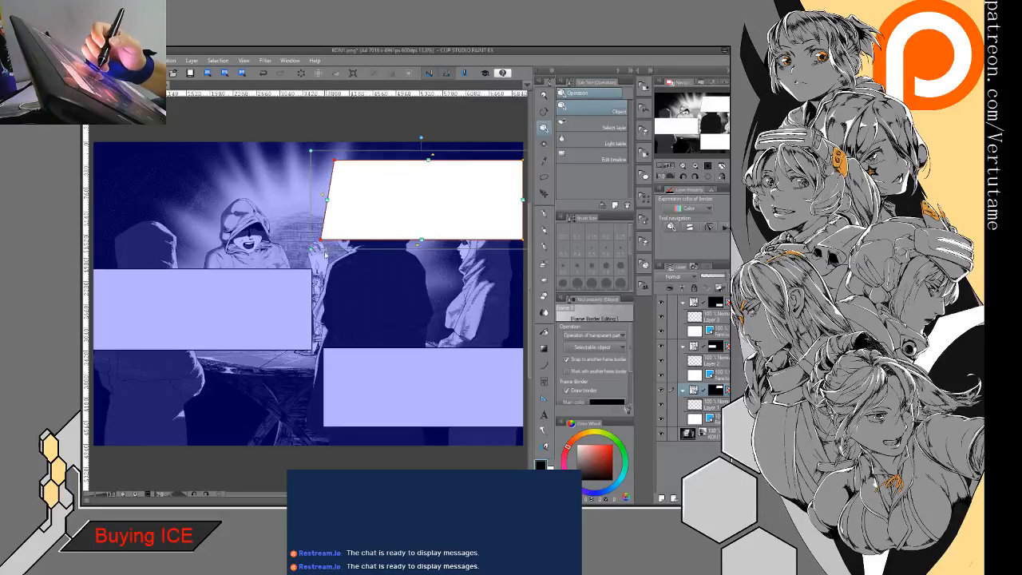
{"action": "mouse_move", "coordinate": [311, 250]}
{"action": "left_mouse_down"}
{"action": "mouse_move", "coordinate": [333, 241]}
{"action": "mouse_move", "coordinate": [286, 259]}
{"action": "mouse_move", "coordinate": [297, 253]}
{"action": "left_mouse_up"}
{"action": "left_click_drag", "start_coordinate": [303, 205], "coordinate": [319, 204]}
{"action": "left_click_drag", "start_coordinate": [326, 162], "coordinate": [310, 161]}
{"action": "left_click_drag", "start_coordinate": [300, 254], "coordinate": [274, 246]}
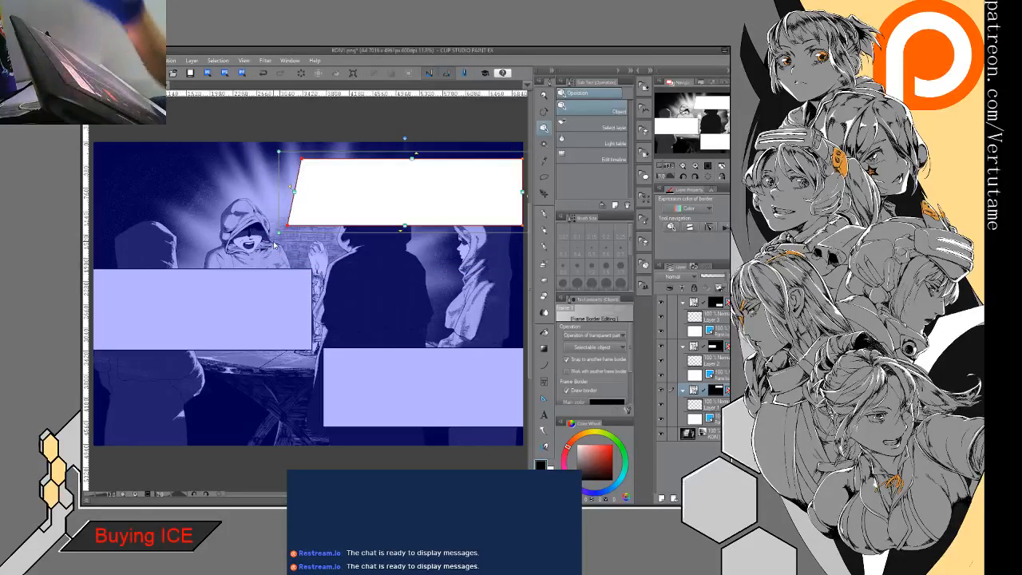
- Try stretching the upper frame leftward across nearly the full page width
{"action": "left_click_drag", "start_coordinate": [303, 159], "coordinate": [275, 154]}
{"action": "left_click", "coordinate": [261, 187]}
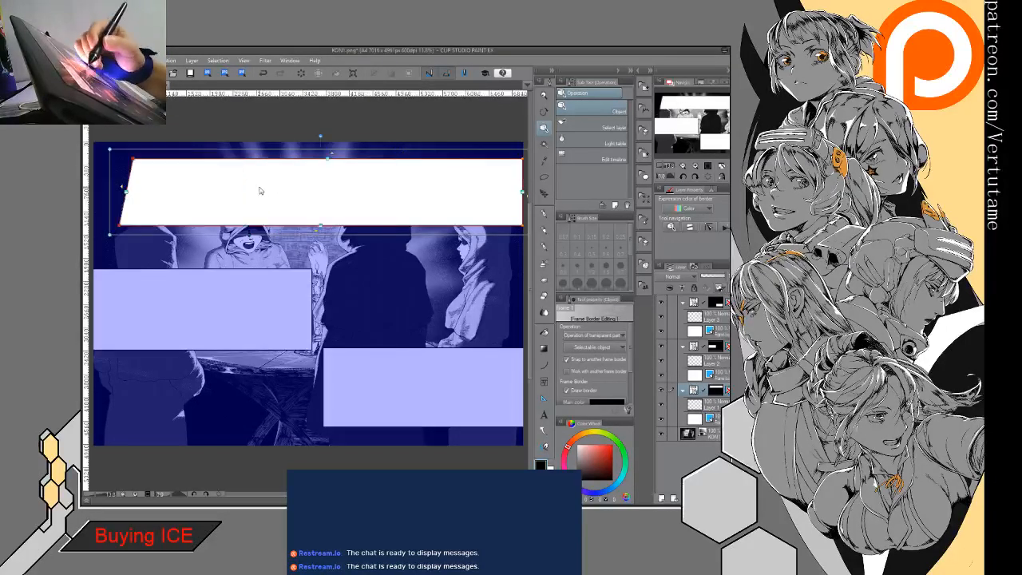
{"action": "left_click", "coordinate": [161, 183]}
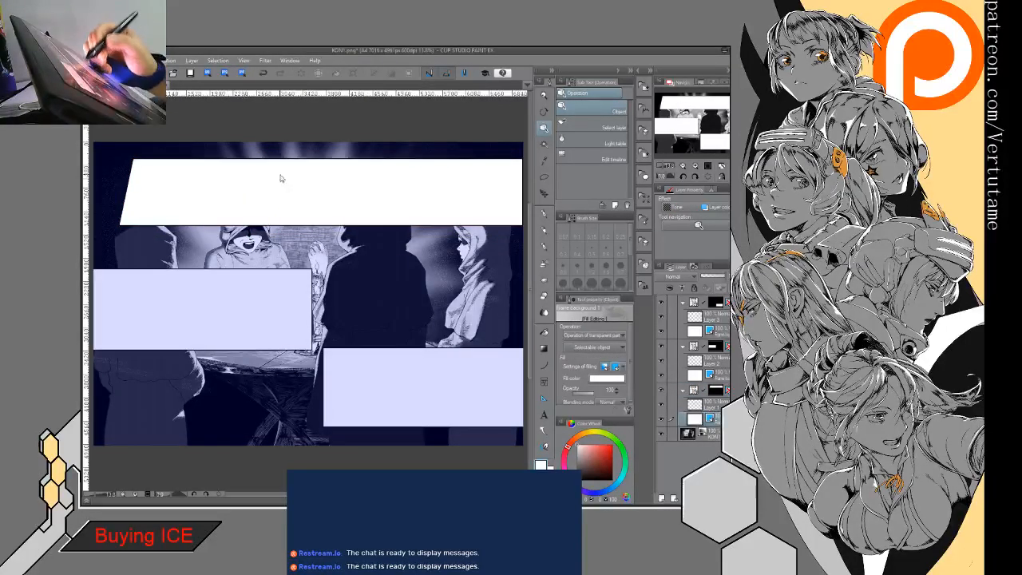
- Try slanting the middle-left frame's right edge by moving its lower corner slightly inward
{"action": "left_click", "coordinate": [212, 283]}
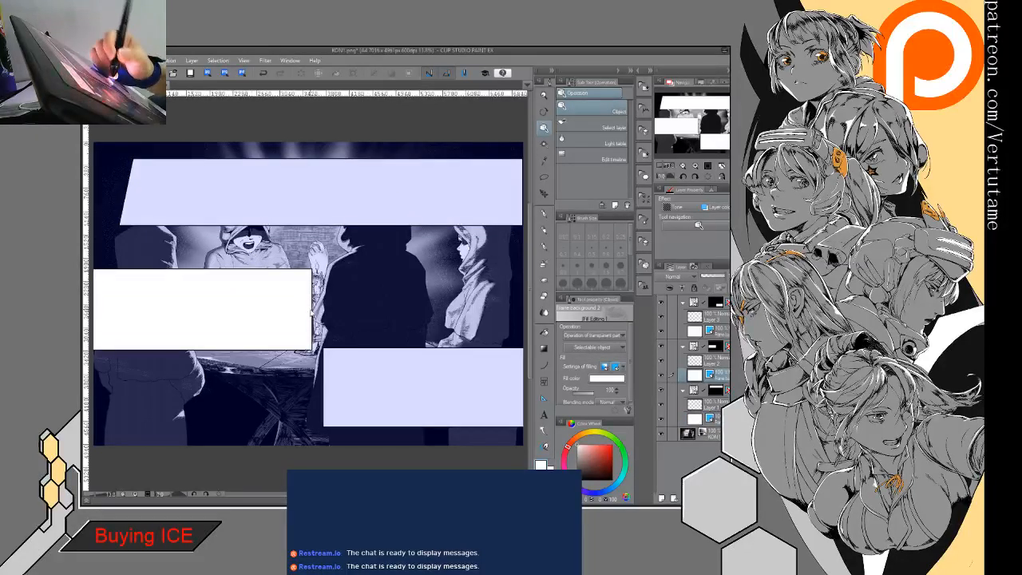
{"action": "left_click", "coordinate": [313, 296]}
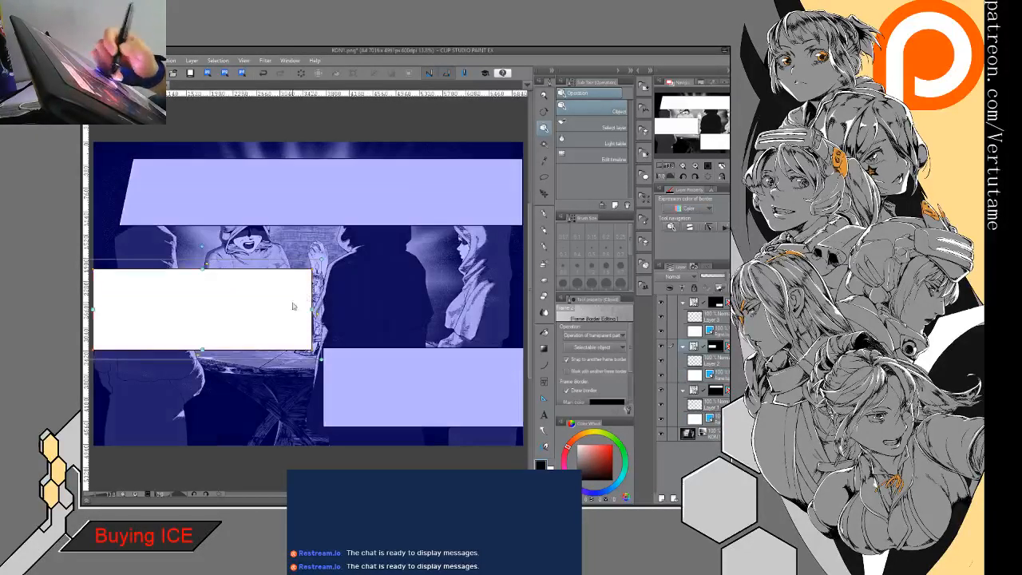
{"action": "left_click_drag", "start_coordinate": [321, 361], "coordinate": [294, 352]}
- Try straightening the wide upper frame's left edge to vertical
{"action": "left_click", "coordinate": [341, 211]}
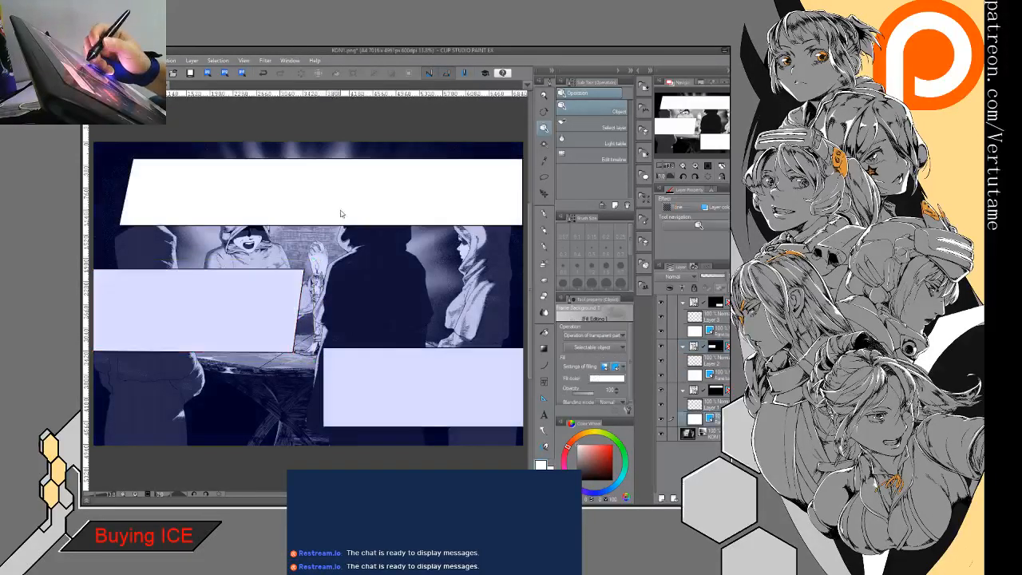
{"action": "left_click", "coordinate": [123, 227]}
{"action": "left_click", "coordinate": [122, 223]}
{"action": "left_click_drag", "start_coordinate": [122, 223], "coordinate": [133, 226]}
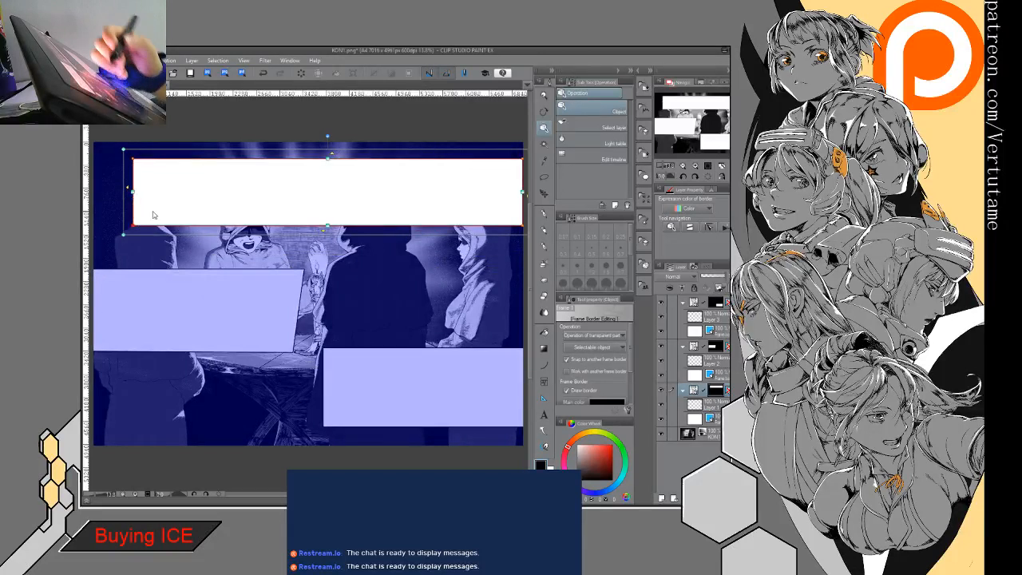
- Undo the recent frame edits, returning to the narrower upper-right frame with the slanted left edge
{"action": "left_click", "coordinate": [267, 73]}
{"action": "left_click", "coordinate": [268, 72]}
{"action": "left_click", "coordinate": [269, 72]}
{"action": "left_click", "coordinate": [268, 73]}
{"action": "left_click", "coordinate": [269, 73]}
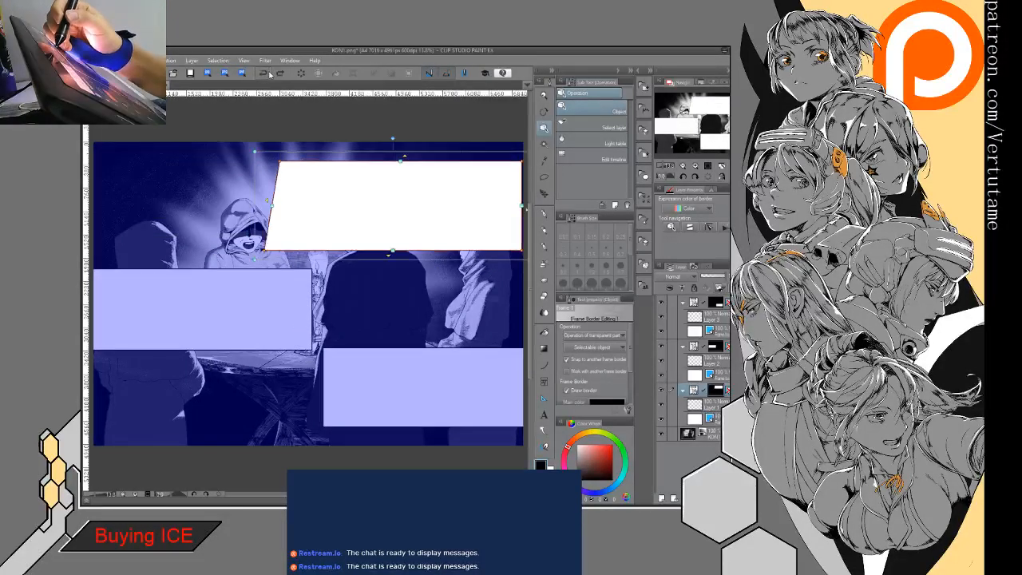
{"action": "left_click", "coordinate": [281, 73]}
- Slant the inner edges of the upper-right and middle-left frames by moving each frame's inner lower corner inward
{"action": "left_click_drag", "start_coordinate": [289, 226], "coordinate": [338, 226]}
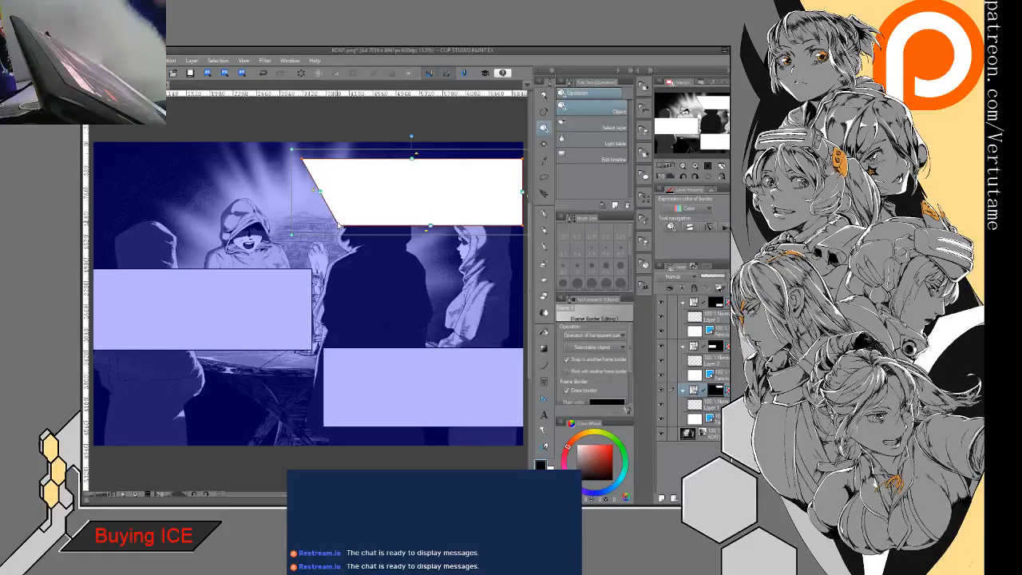
{"action": "left_click", "coordinate": [313, 344]}
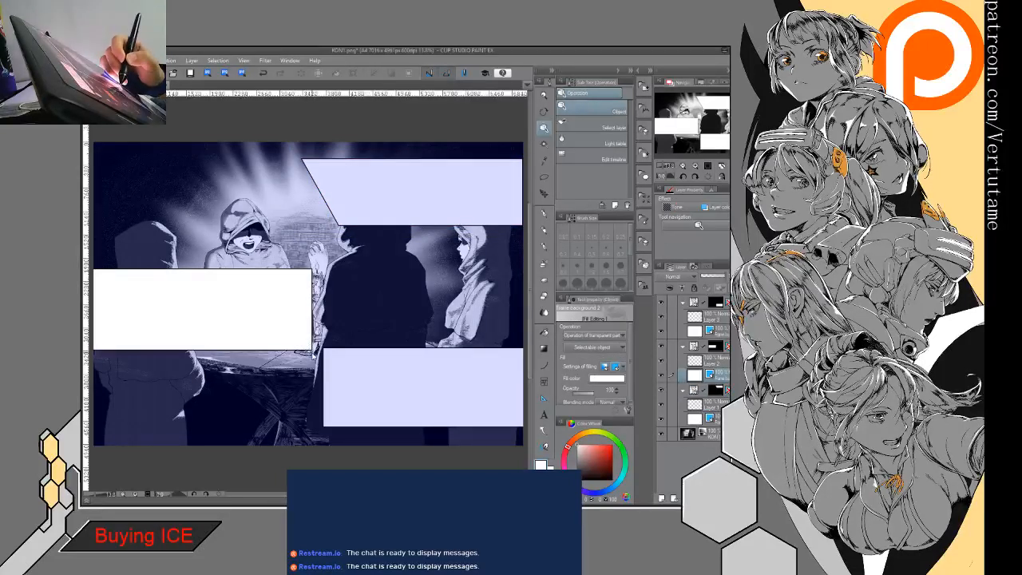
{"action": "left_click", "coordinate": [312, 351]}
{"action": "left_click_drag", "start_coordinate": [311, 351], "coordinate": [275, 356]}
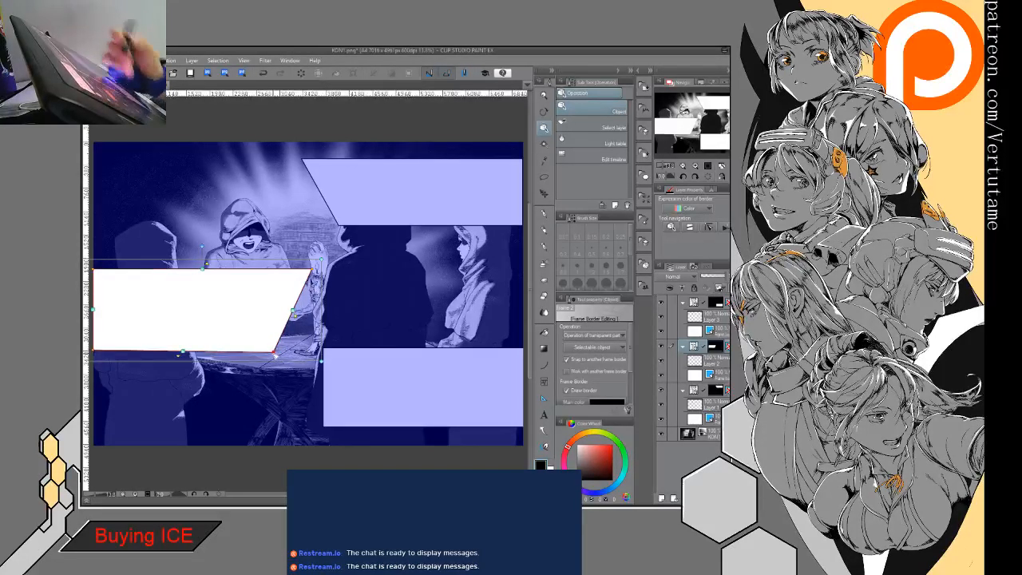
- Slant the lower-right frame's left edge by moving its lower corner slightly inward
{"action": "left_click", "coordinate": [331, 390]}
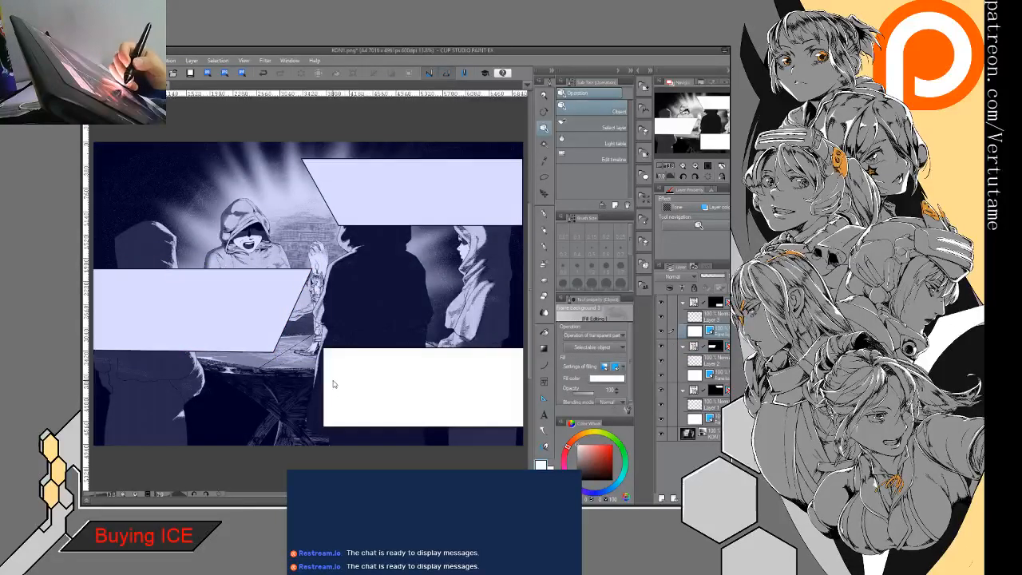
{"action": "left_click", "coordinate": [324, 418]}
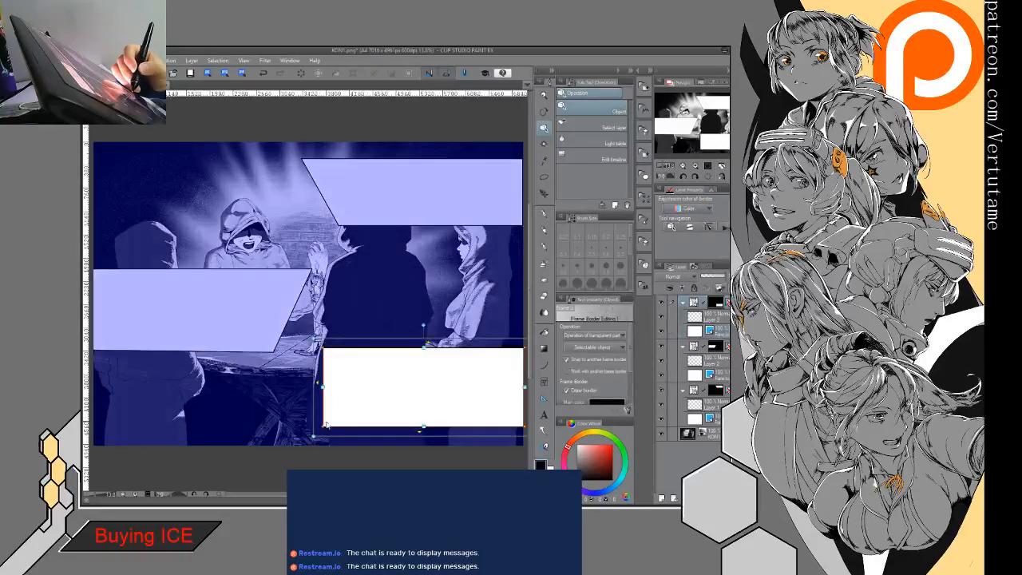
{"action": "left_click_drag", "start_coordinate": [324, 427], "coordinate": [341, 428]}
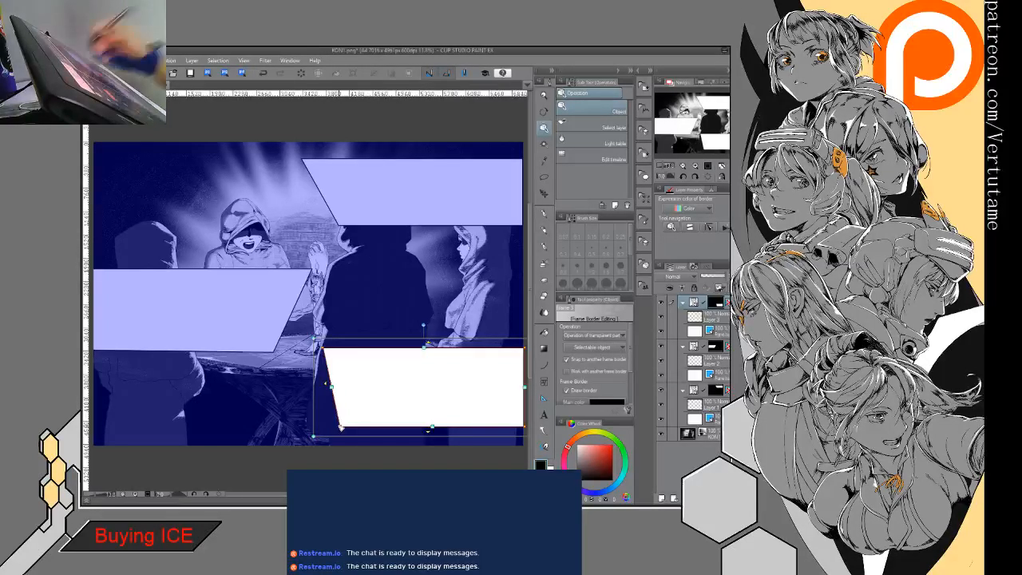
- Select the drawing layer inside the upper-right frame's folder and switch to the Real G-Pen
{"action": "left_click", "coordinate": [728, 319]}
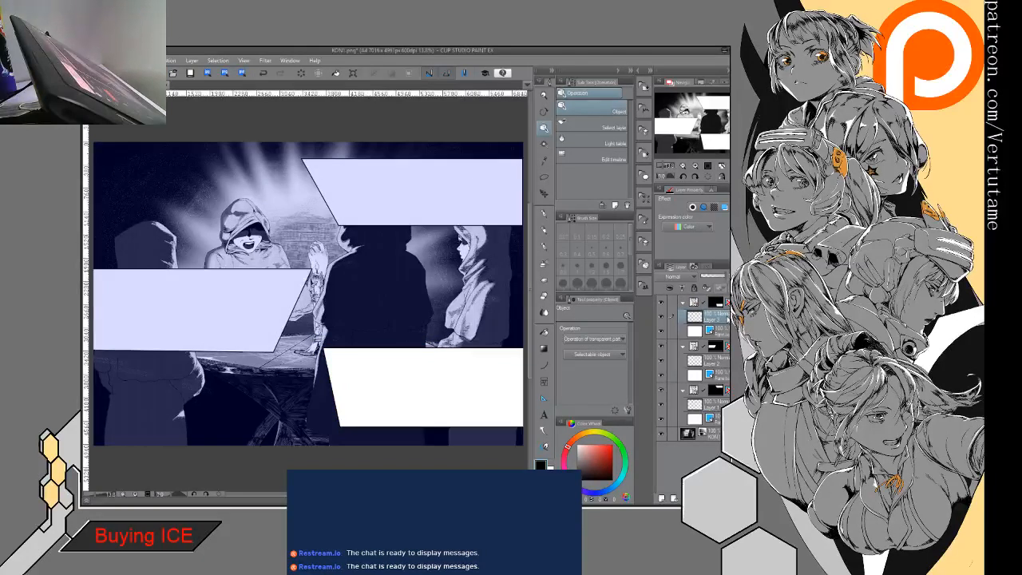
{"action": "left_click", "coordinate": [721, 405]}
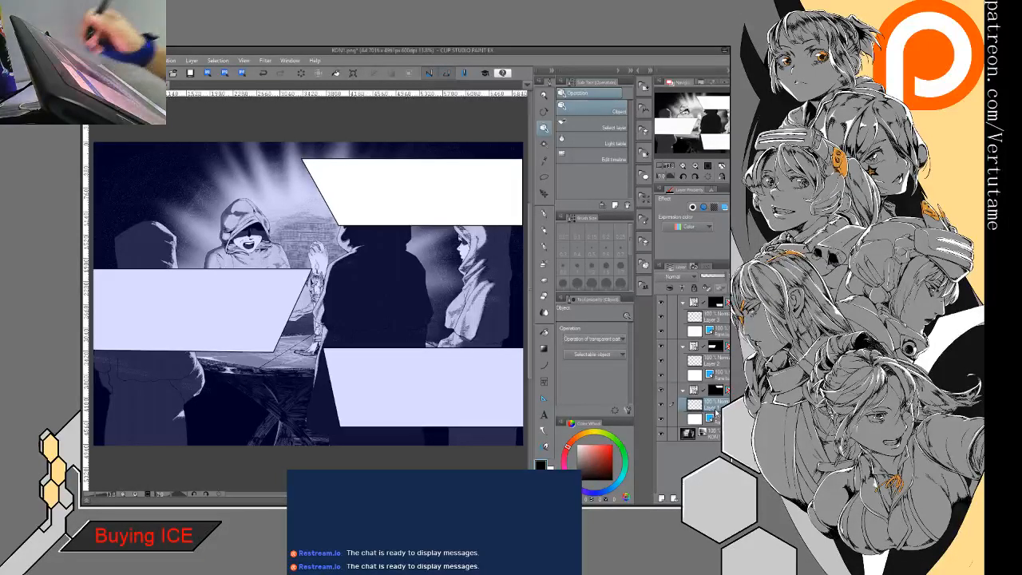
{"action": "key", "text": "p"}
{"action": "key", "text": "ctrl+minus"}
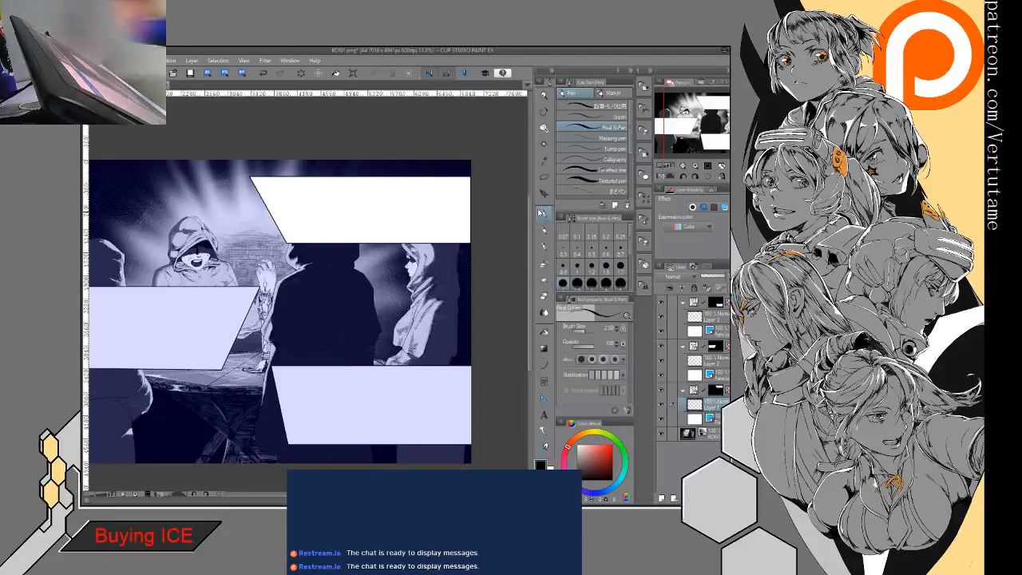
- Shift the middle-left frame upward by raising its top edge level with the upper frame's lower edge, and its bottom edge too
{"action": "left_click", "coordinate": [715, 346]}
{"action": "left_click_drag", "start_coordinate": [221, 320], "coordinate": [287, 321]}
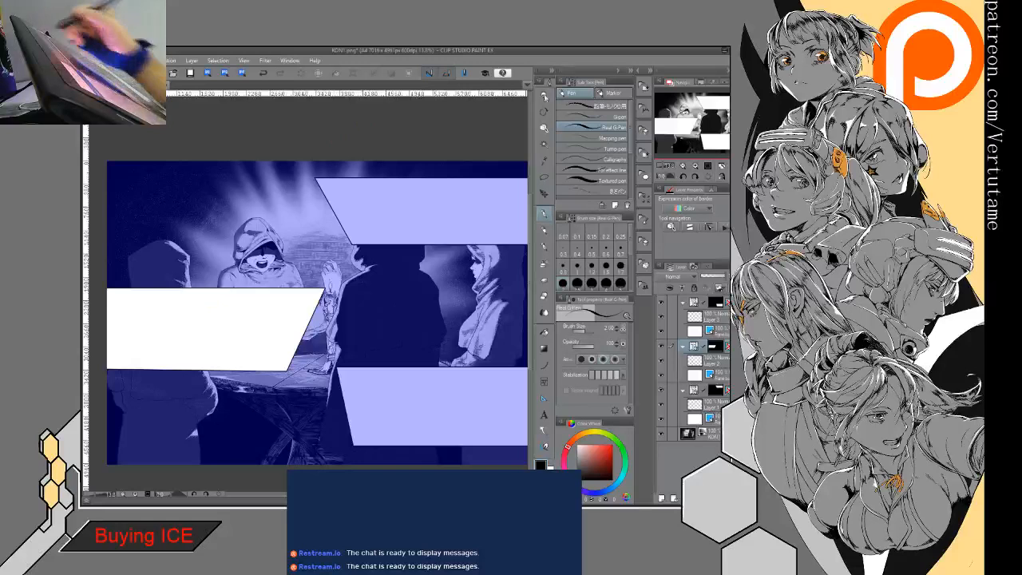
{"action": "left_click", "coordinate": [544, 127]}
{"action": "left_click", "coordinate": [240, 308]}
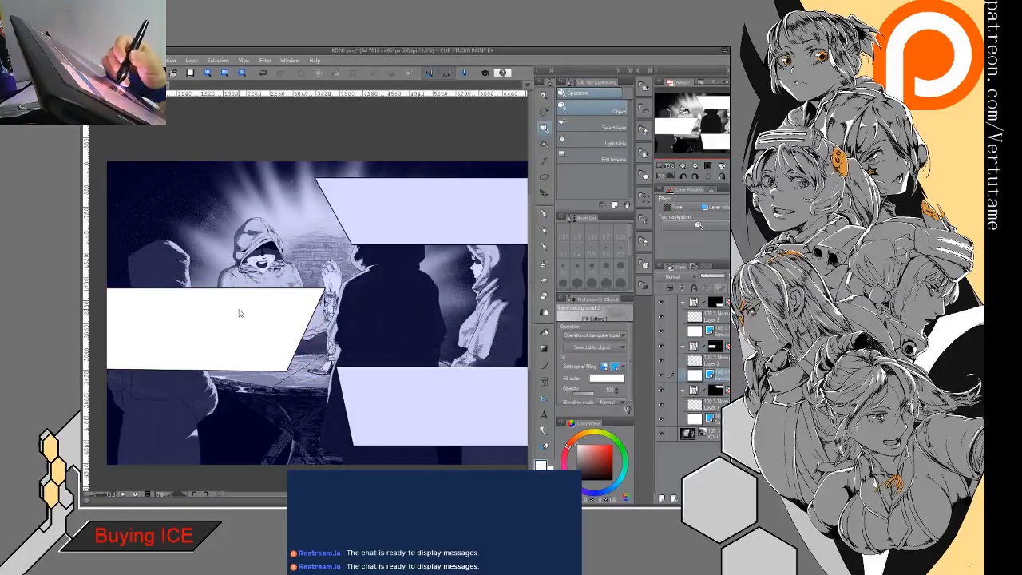
{"action": "left_click", "coordinate": [253, 294]}
{"action": "left_click", "coordinate": [254, 294]}
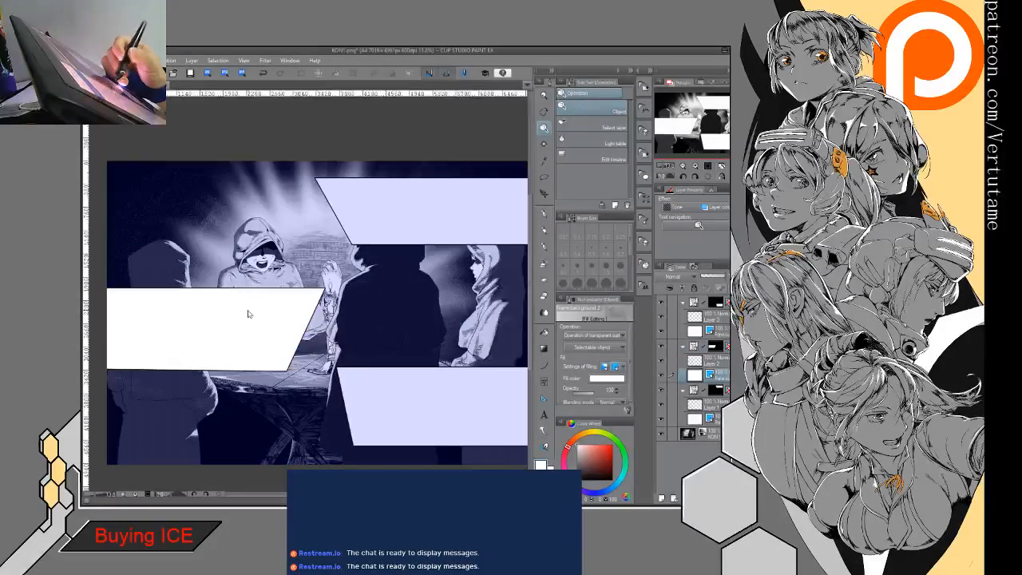
{"action": "left_click", "coordinate": [266, 293]}
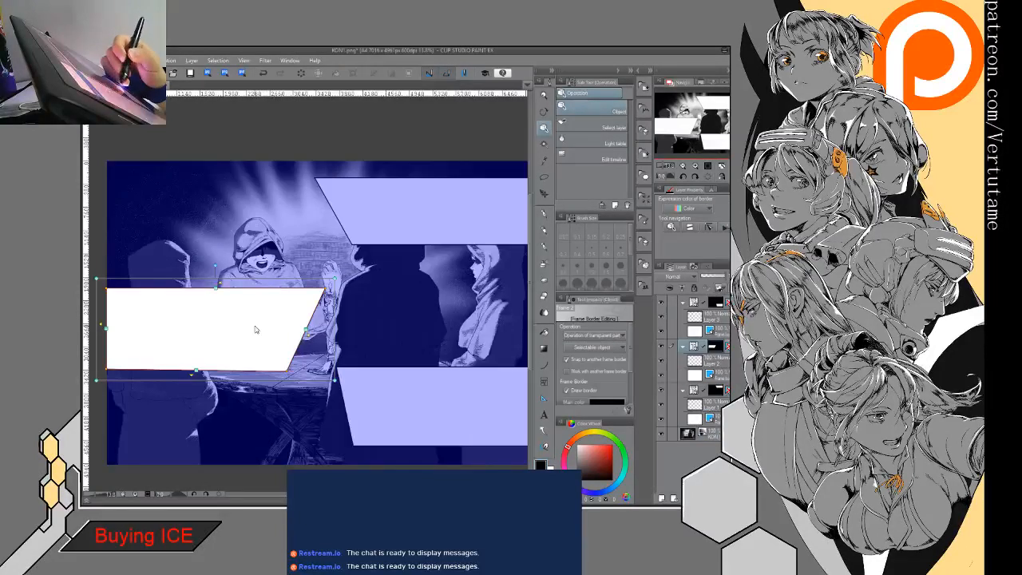
{"action": "left_click", "coordinate": [258, 309]}
{"action": "left_click", "coordinate": [248, 369]}
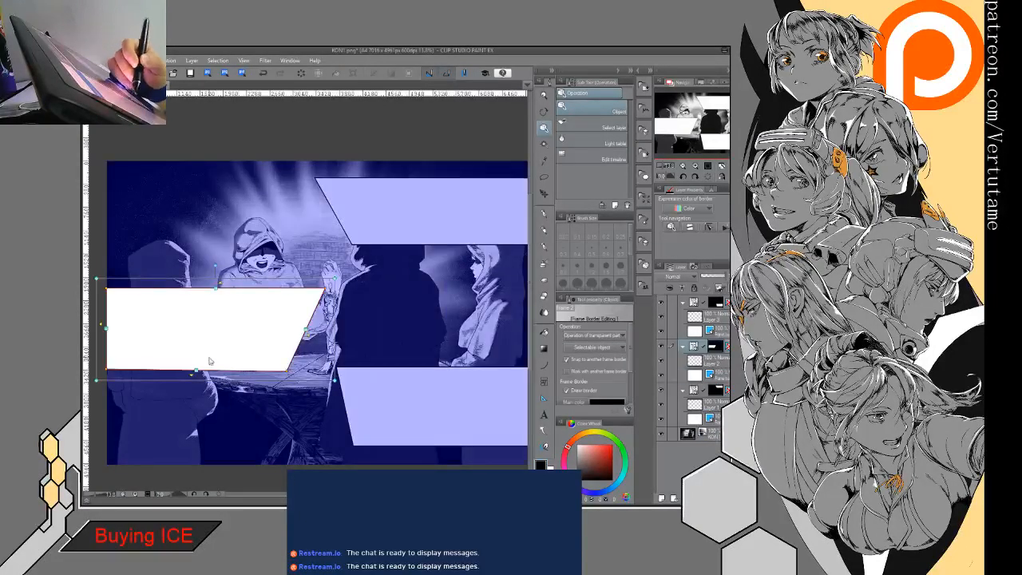
{"action": "left_click", "coordinate": [207, 301]}
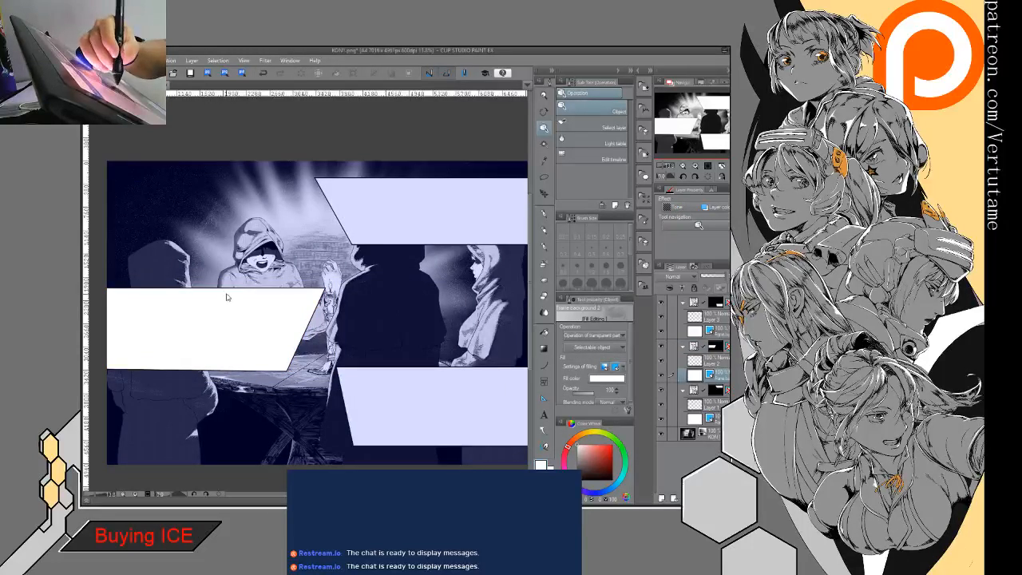
{"action": "left_click", "coordinate": [225, 289]}
{"action": "left_click_drag", "start_coordinate": [225, 287], "coordinate": [217, 226]}
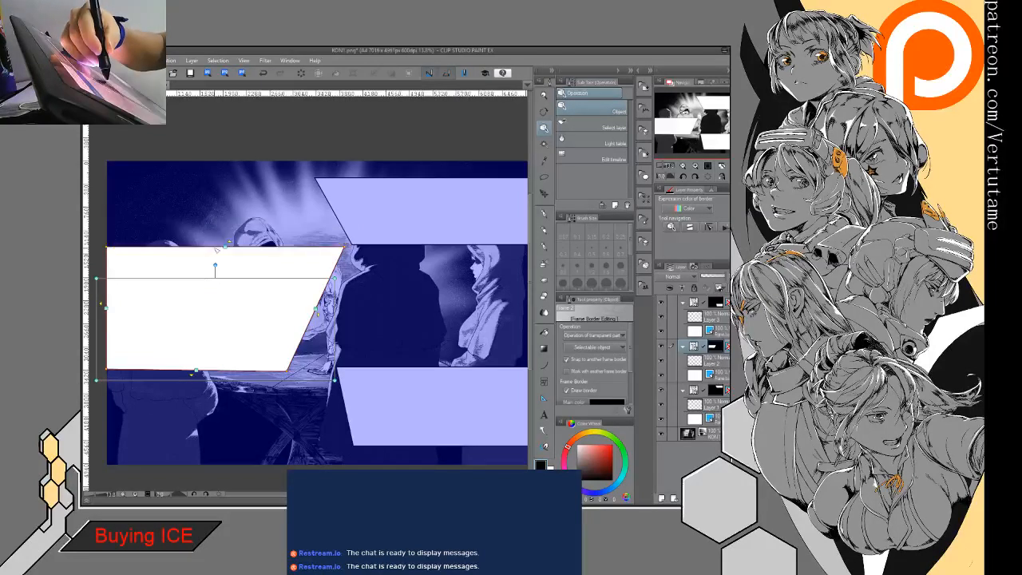
{"action": "left_click_drag", "start_coordinate": [197, 372], "coordinate": [198, 330]}
{"action": "left_click", "coordinate": [437, 376]}
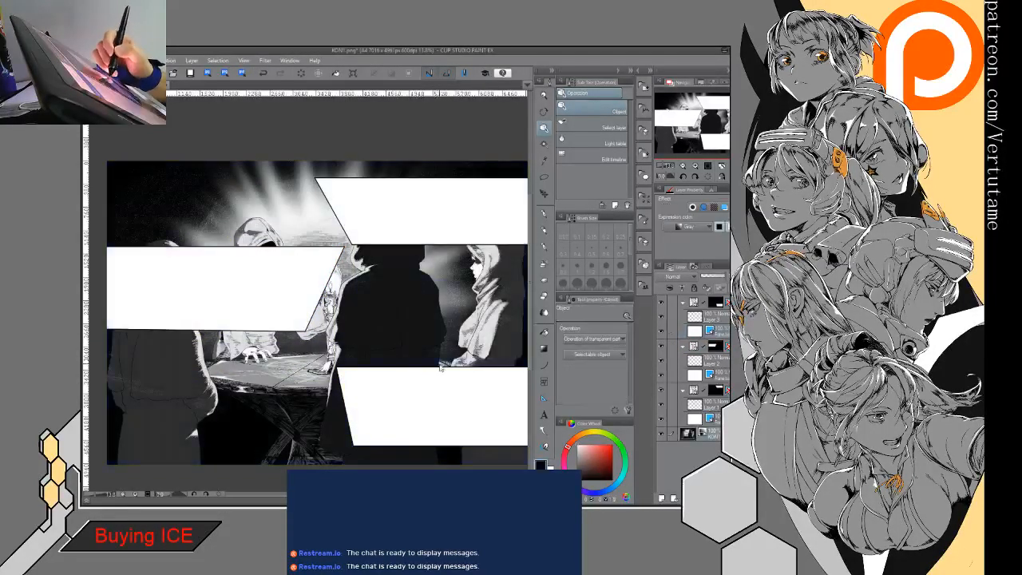
- Make the middle-left frame taller by extending its bottom edge well downward, and lower its top edge slightly
{"action": "left_click", "coordinate": [235, 317]}
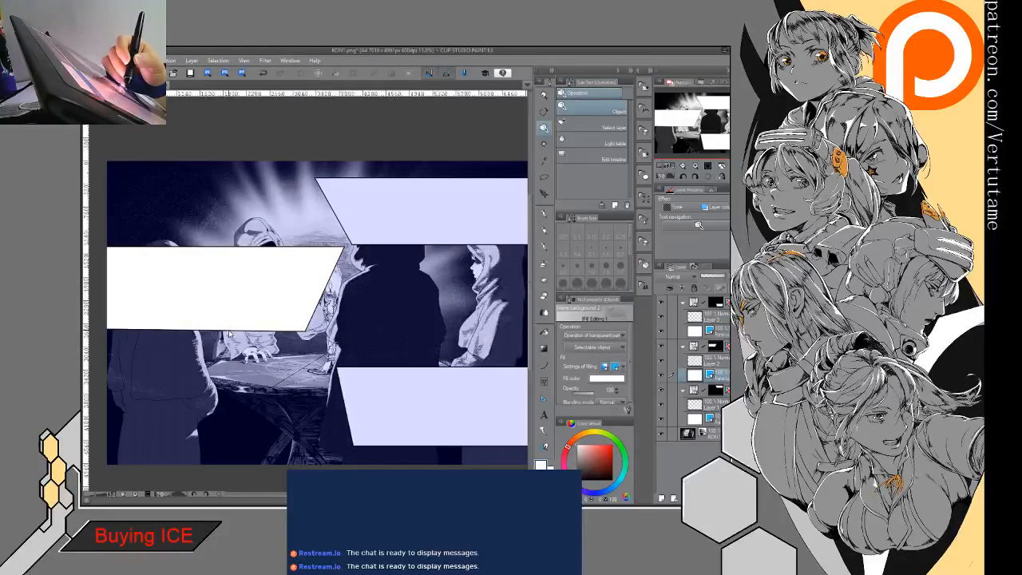
{"action": "left_click", "coordinate": [229, 330]}
{"action": "left_click_drag", "start_coordinate": [218, 332], "coordinate": [201, 349]}
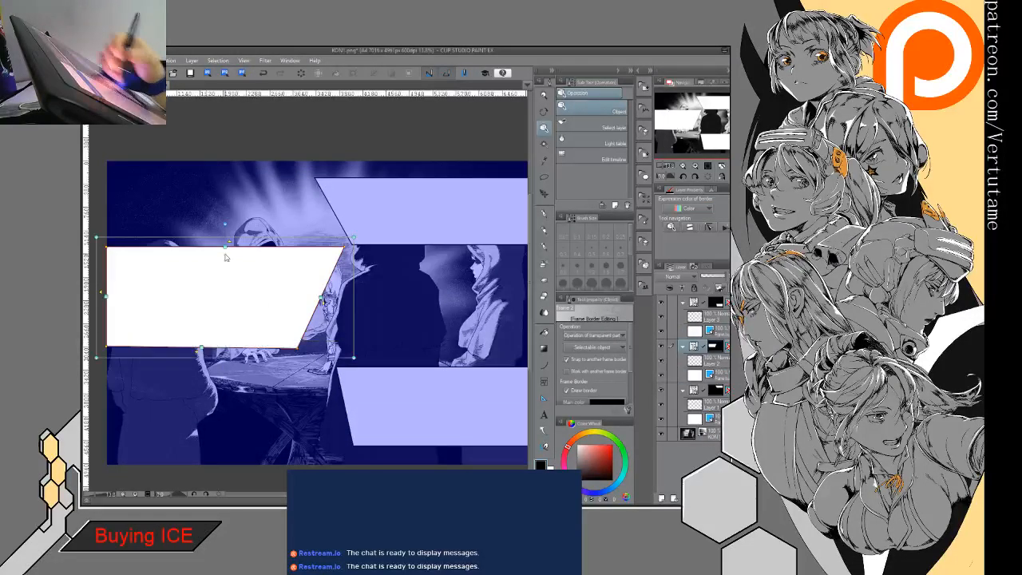
{"action": "left_click_drag", "start_coordinate": [227, 248], "coordinate": [226, 253]}
{"action": "left_click_drag", "start_coordinate": [201, 349], "coordinate": [202, 358]}
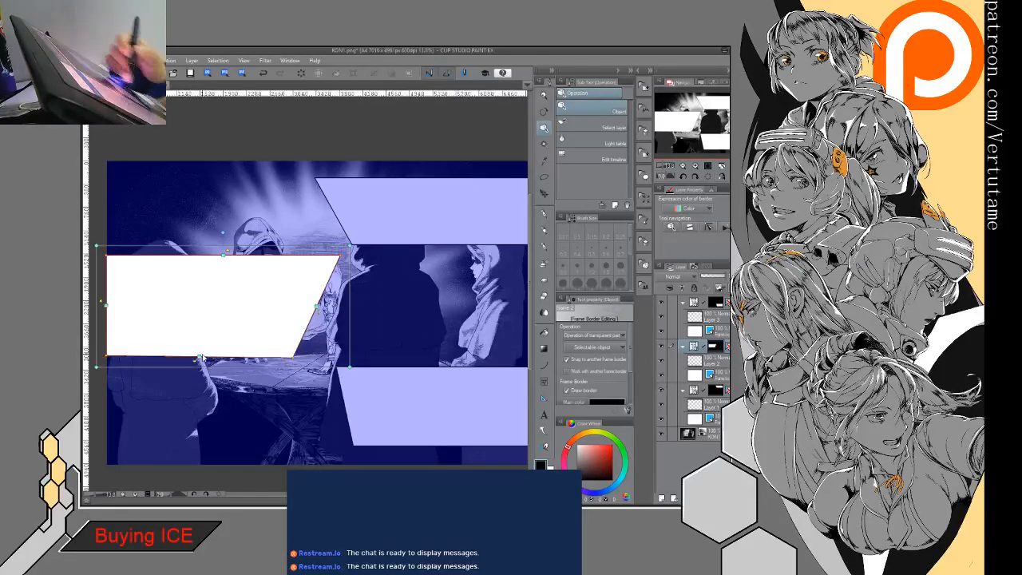
- Raise the upper-right frame's top edge slightly, extend its bottom edge downward, and shift its slanted inner edge inward
{"action": "left_click", "coordinate": [432, 179]}
{"action": "mouse_move", "coordinate": [429, 178]}
{"action": "left_mouse_down"}
{"action": "mouse_move", "coordinate": [424, 158]}
{"action": "mouse_move", "coordinate": [423, 170]}
{"action": "left_mouse_up"}
{"action": "left_click_drag", "start_coordinate": [445, 246], "coordinate": [449, 269]}
{"action": "left_click_drag", "start_coordinate": [340, 220], "coordinate": [351, 223]}
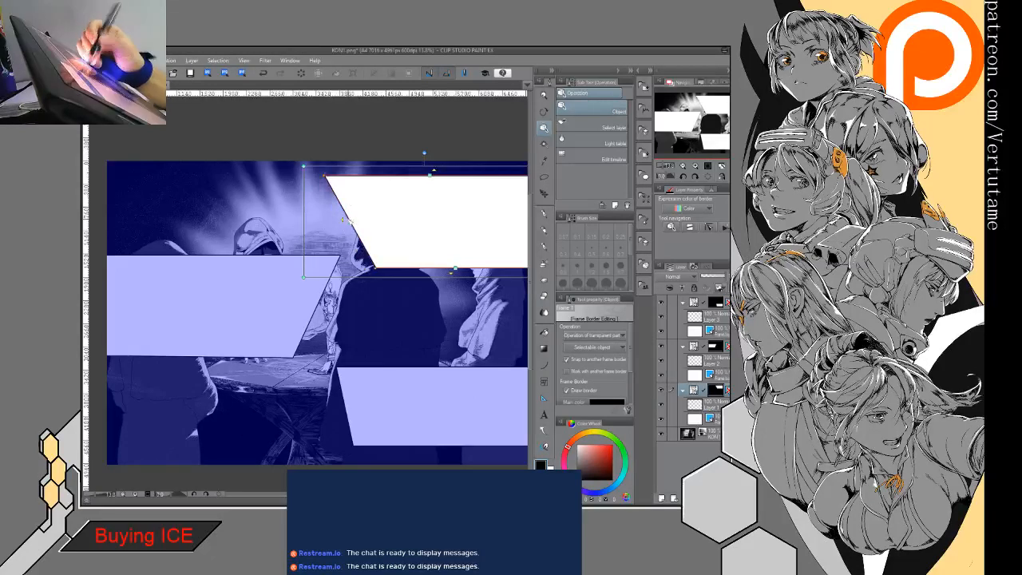
{"action": "left_click", "coordinate": [314, 306]}
{"action": "left_click_drag", "start_coordinate": [320, 310], "coordinate": [286, 310]}
{"action": "left_click", "coordinate": [384, 374]}
{"action": "left_click", "coordinate": [405, 364]}
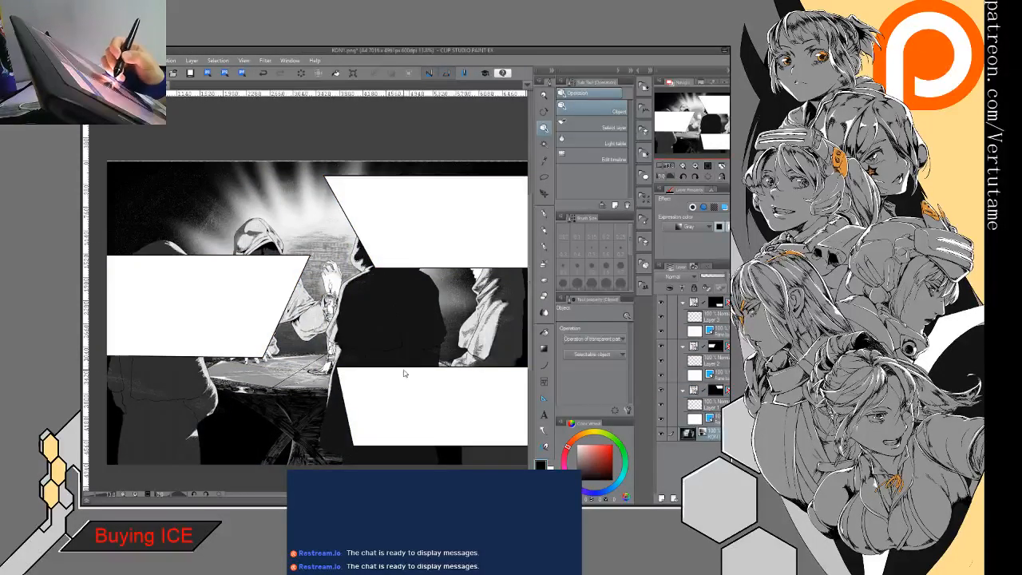
{"action": "left_click", "coordinate": [405, 373]}
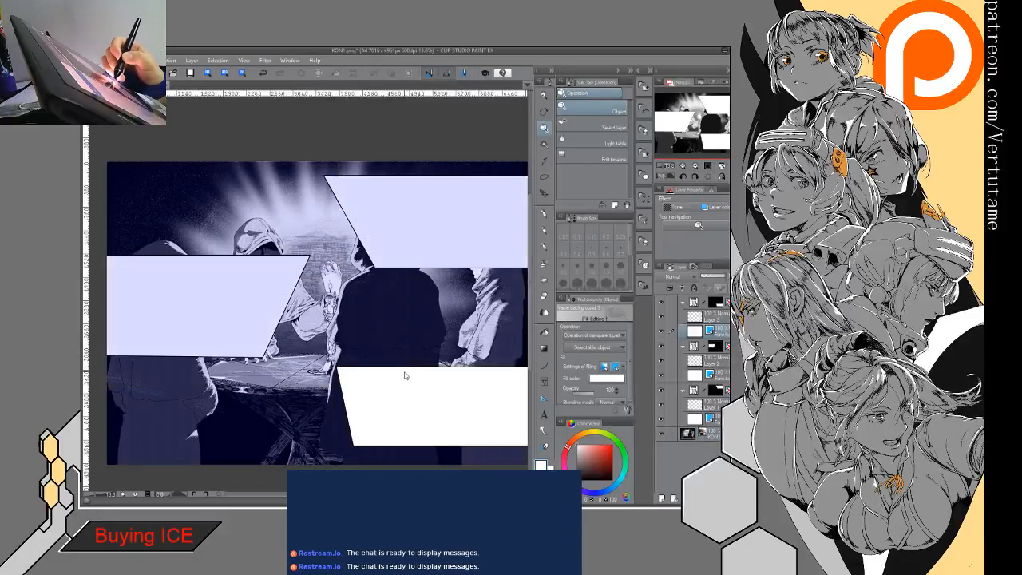
{"action": "left_click", "coordinate": [270, 78]}
- Raise the lower-right frame's top edge and slant its inner edge more by moving the lower inner corner inward
{"action": "left_click", "coordinate": [349, 415]}
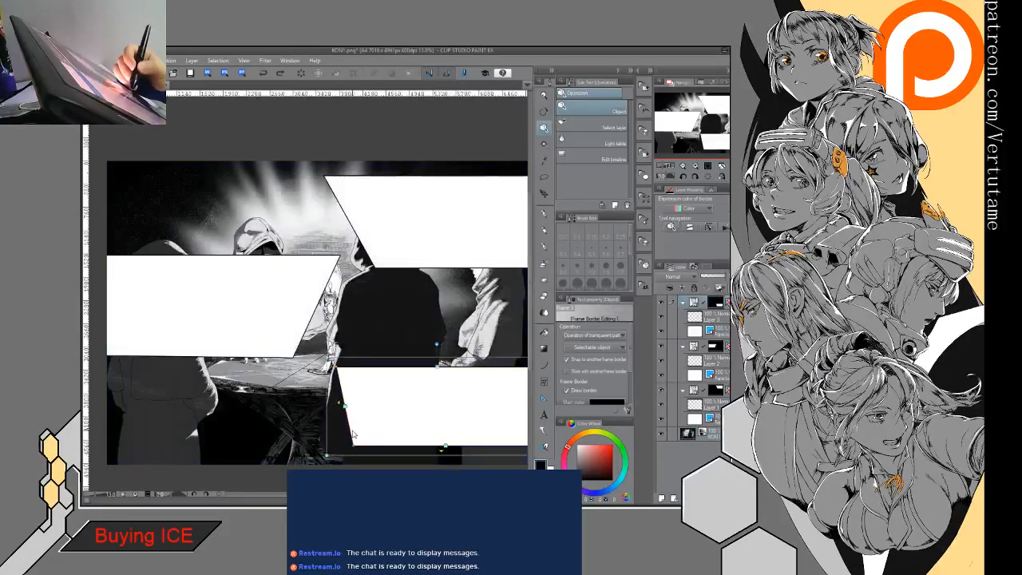
{"action": "left_click_drag", "start_coordinate": [435, 370], "coordinate": [435, 345]}
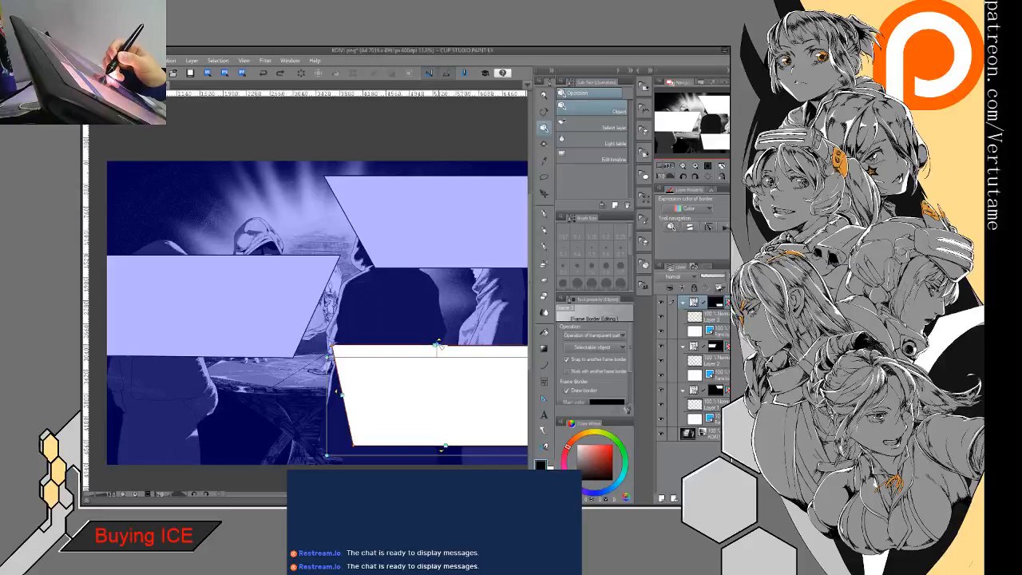
{"action": "left_click_drag", "start_coordinate": [353, 445], "coordinate": [360, 447]}
{"action": "key", "text": "ctrl+z"}
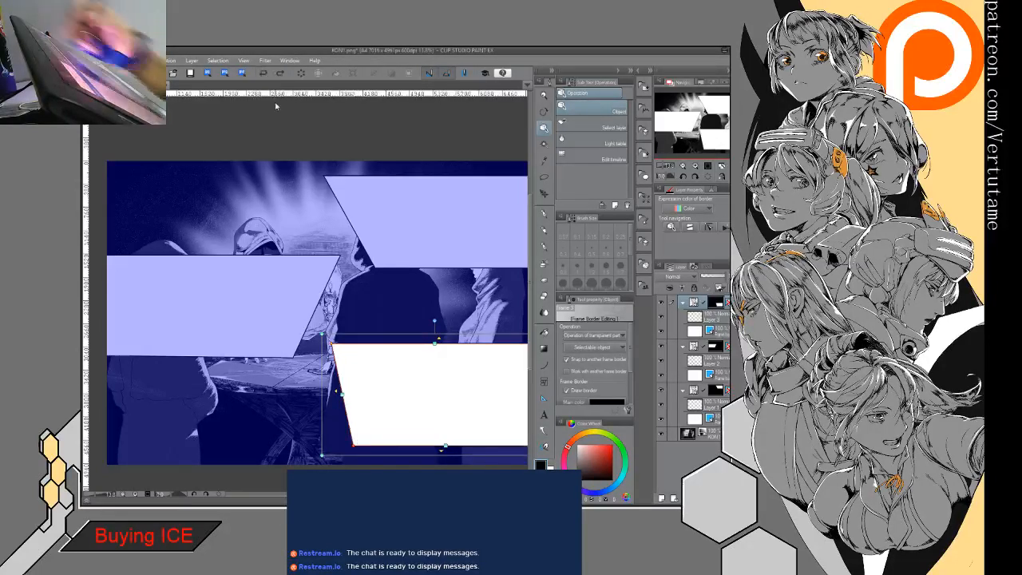
{"action": "left_click_drag", "start_coordinate": [358, 447], "coordinate": [361, 447]}
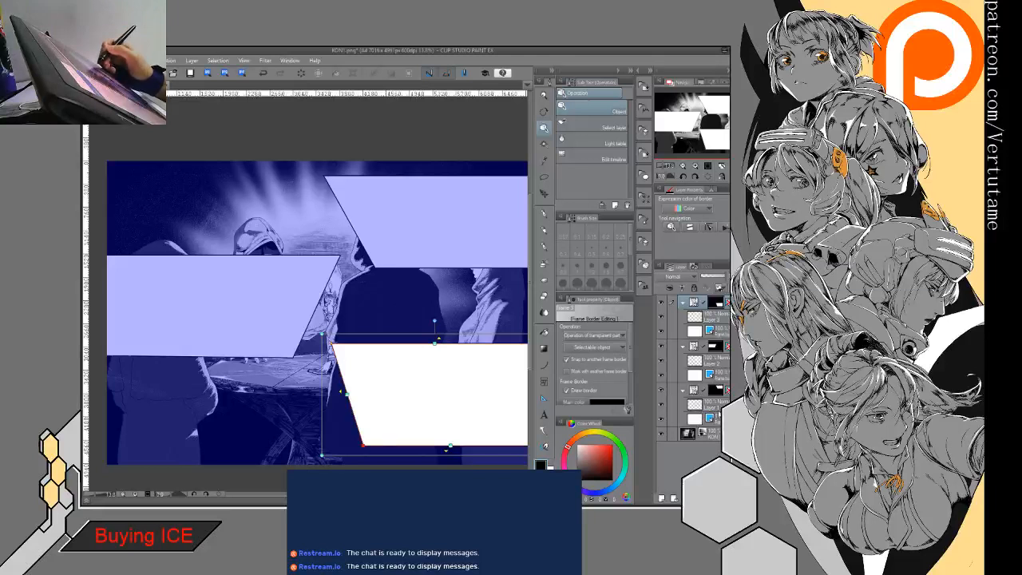
- Select Layer 1 inside the upper-right frame's folder and switch to the Real G-Pen for drawing there
{"action": "left_click", "coordinate": [717, 399]}
{"action": "key", "text": "p"}
{"action": "left_click_drag", "start_coordinate": [422, 261], "coordinate": [311, 311]}
{"action": "left_click_drag", "start_coordinate": [312, 243], "coordinate": [392, 259]}
{"action": "scroll", "coordinate": [299, 250], "scroll_direction": "up", "scroll_amount": 2}
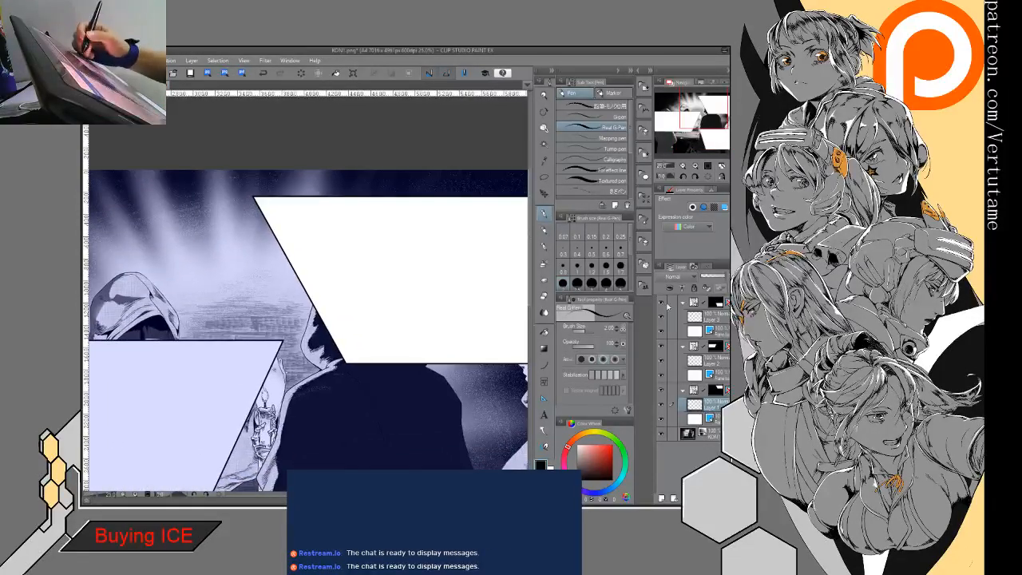
- Toggle the frame folders' visibility to check which frame each one holds, and review the layout across the whole page
{"action": "left_click", "coordinate": [662, 303]}
{"action": "left_click", "coordinate": [662, 347]}
{"action": "left_click", "coordinate": [662, 347]}
{"action": "left_click", "coordinate": [662, 348]}
{"action": "left_click", "coordinate": [662, 347]}
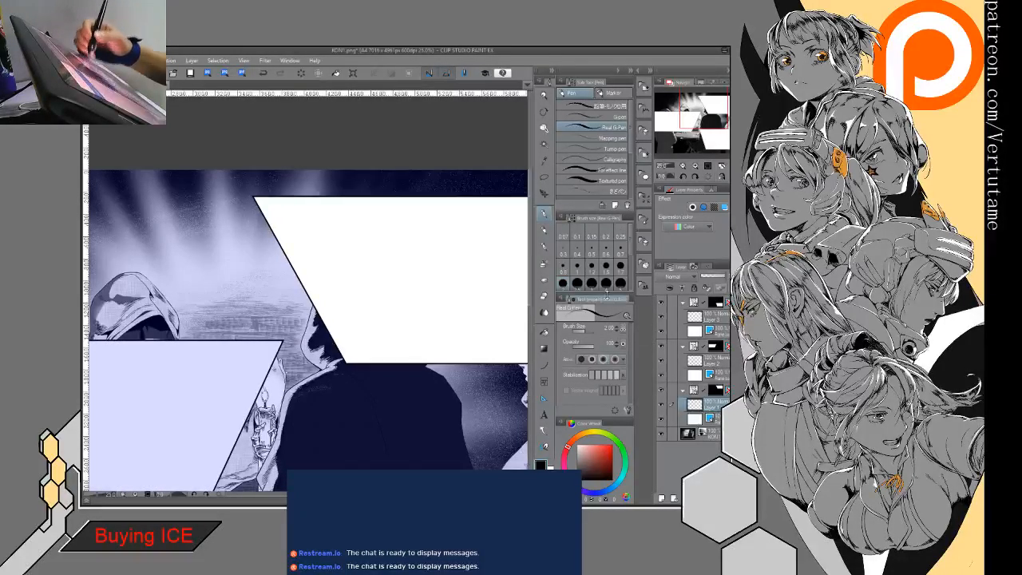
{"action": "left_click_drag", "start_coordinate": [483, 219], "coordinate": [373, 201]}
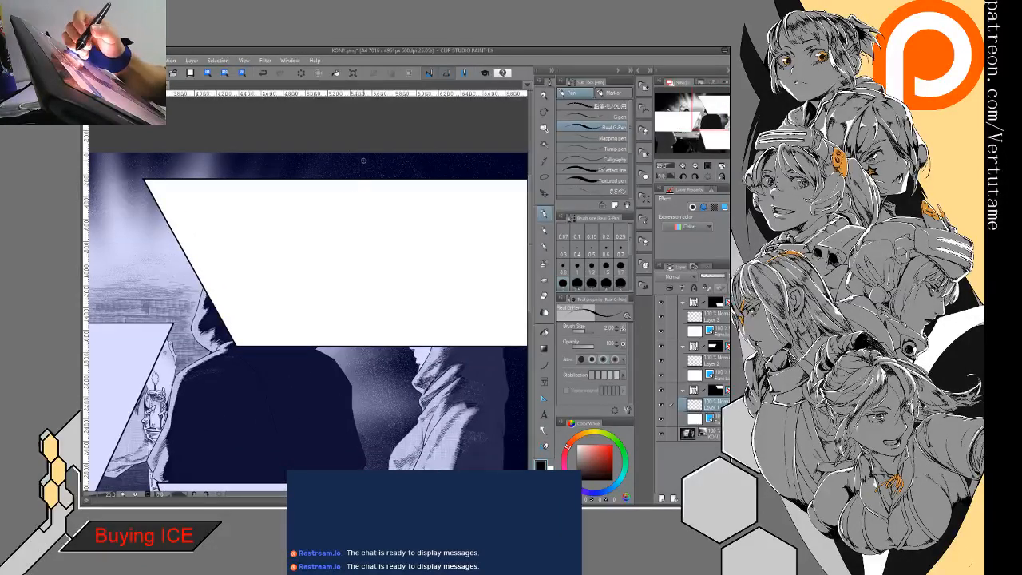
{"action": "left_click_drag", "start_coordinate": [320, 383], "coordinate": [385, 162]}
{"action": "scroll", "coordinate": [303, 344], "scroll_direction": "down", "scroll_amount": 5}
{"action": "left_click_drag", "start_coordinate": [303, 320], "coordinate": [344, 346]}
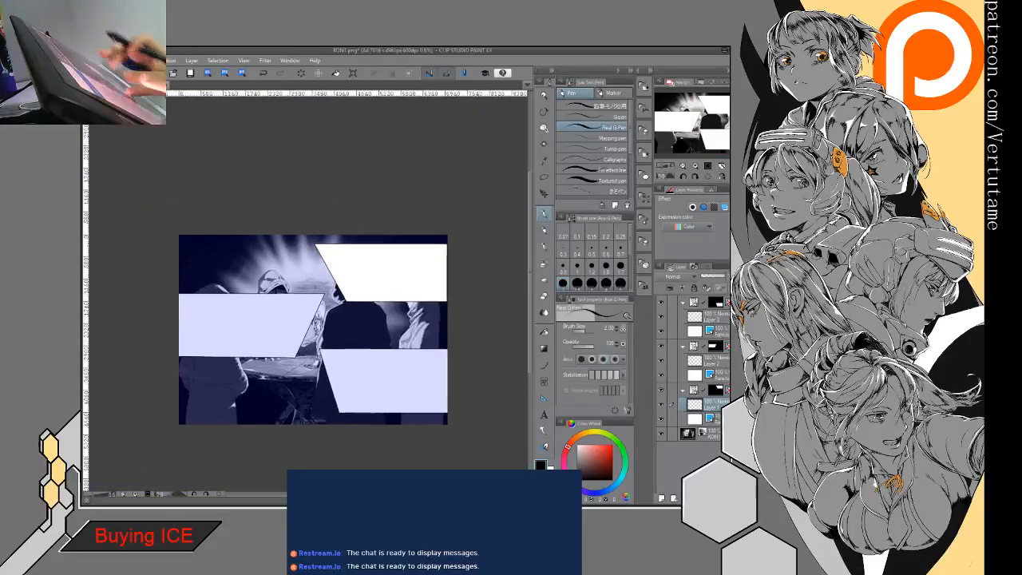
{"action": "scroll", "coordinate": [287, 324], "scroll_direction": "up", "scroll_amount": 2}
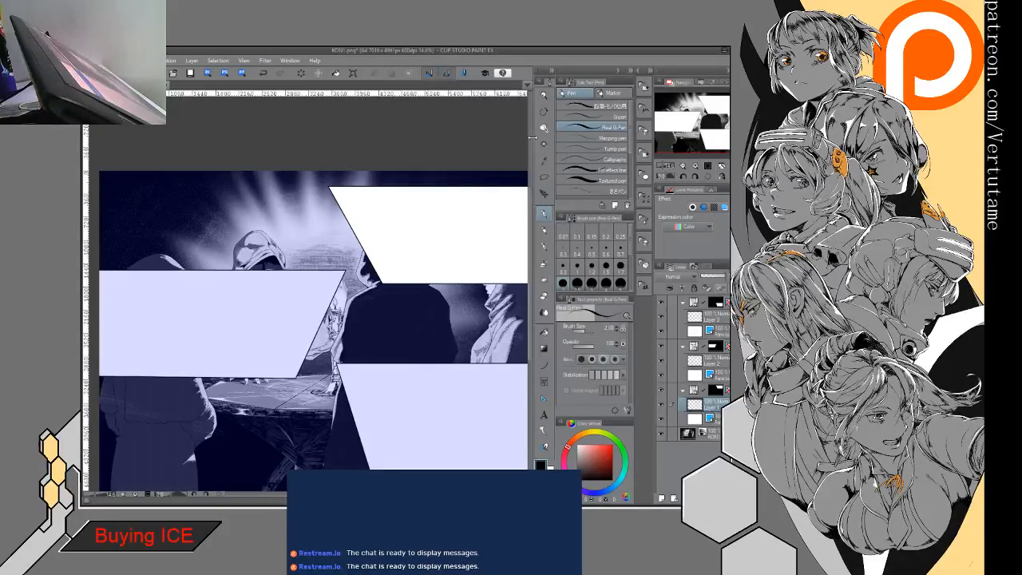
- Shift the middle-left frame upward with the Object tool by raising its top edge and its bottom edge
{"action": "left_click", "coordinate": [544, 128]}
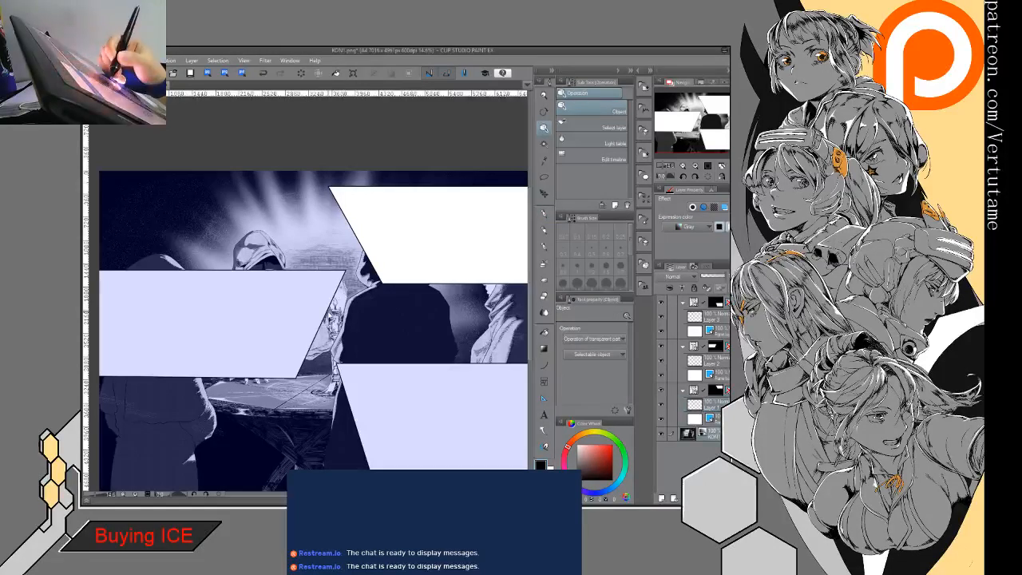
{"action": "left_click", "coordinate": [330, 316]}
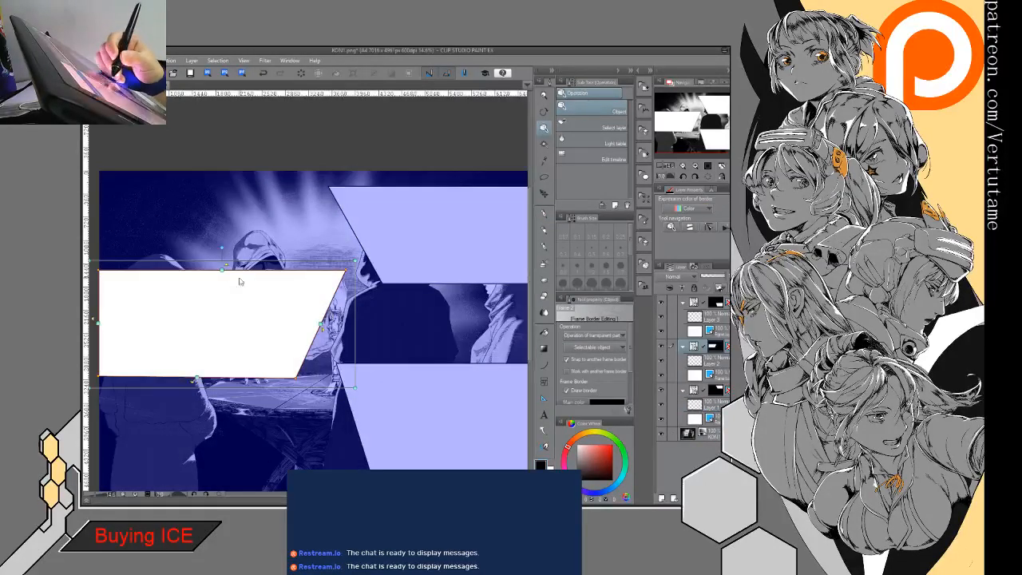
{"action": "left_click", "coordinate": [237, 278]}
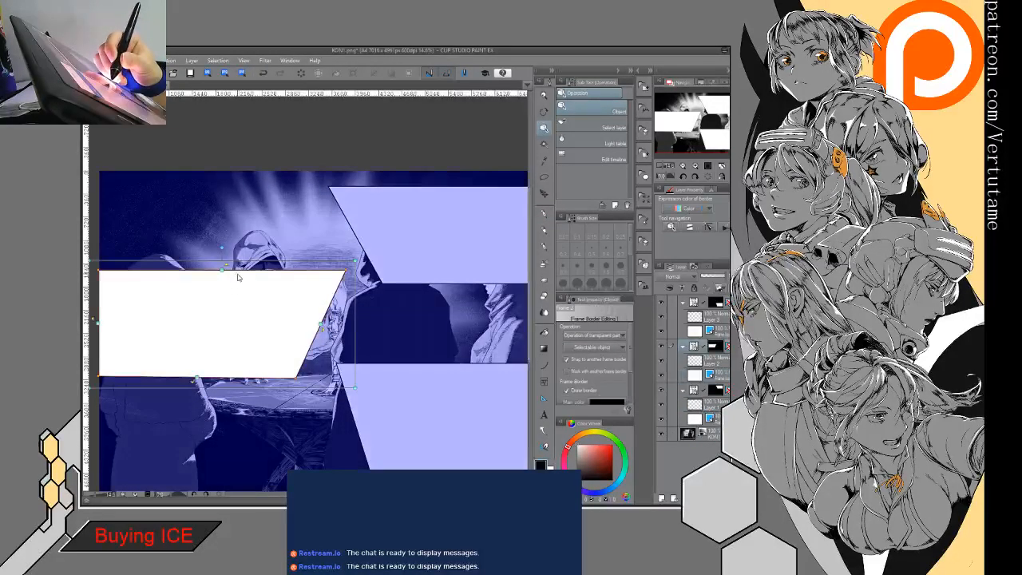
{"action": "left_click_drag", "start_coordinate": [225, 272], "coordinate": [227, 249]}
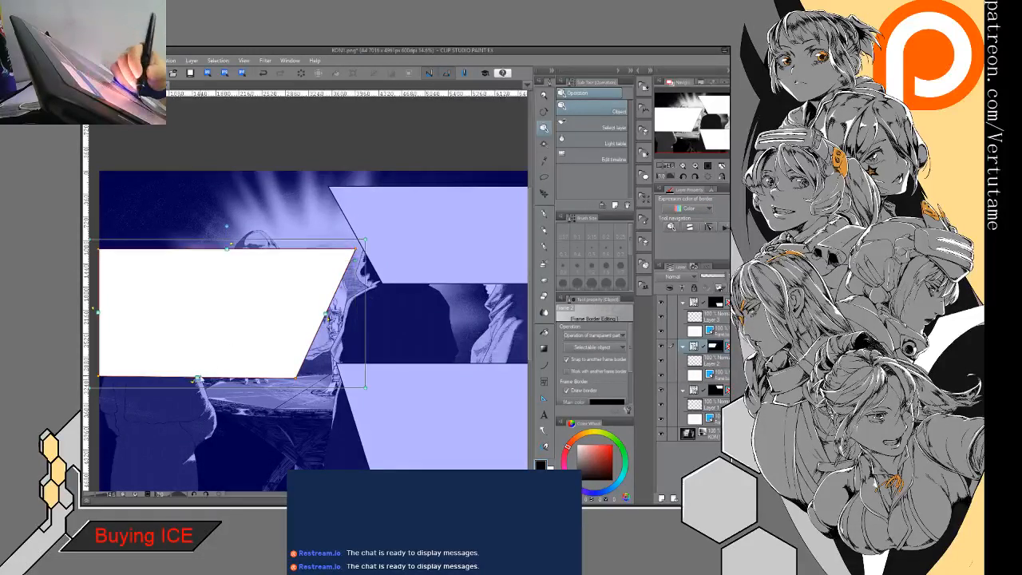
{"action": "left_click_drag", "start_coordinate": [197, 377], "coordinate": [199, 360]}
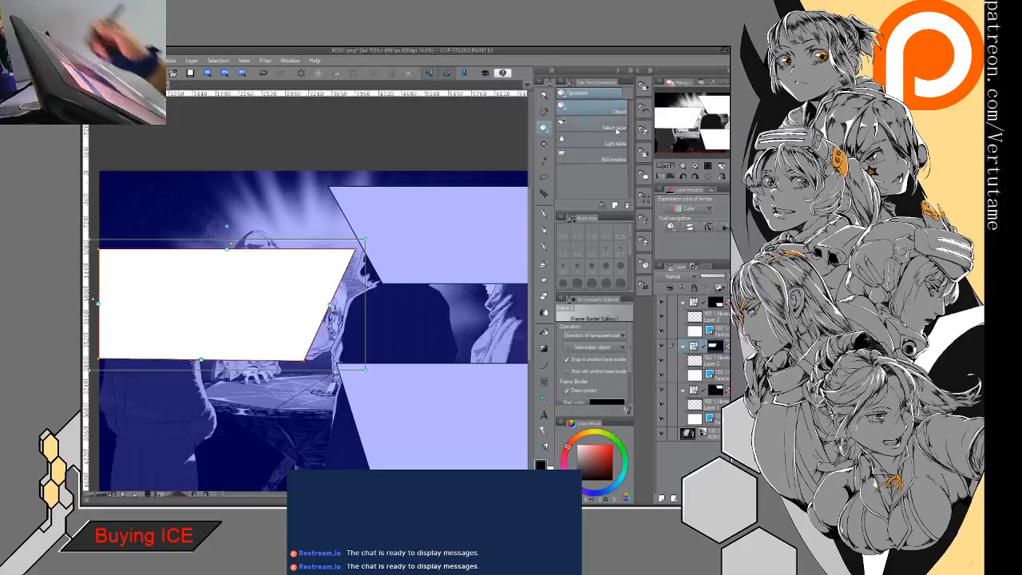
- Add a fourth rectangular frame over the lower-left part of the page, overlapping the page's lower edge
{"action": "left_click", "coordinate": [545, 381]}
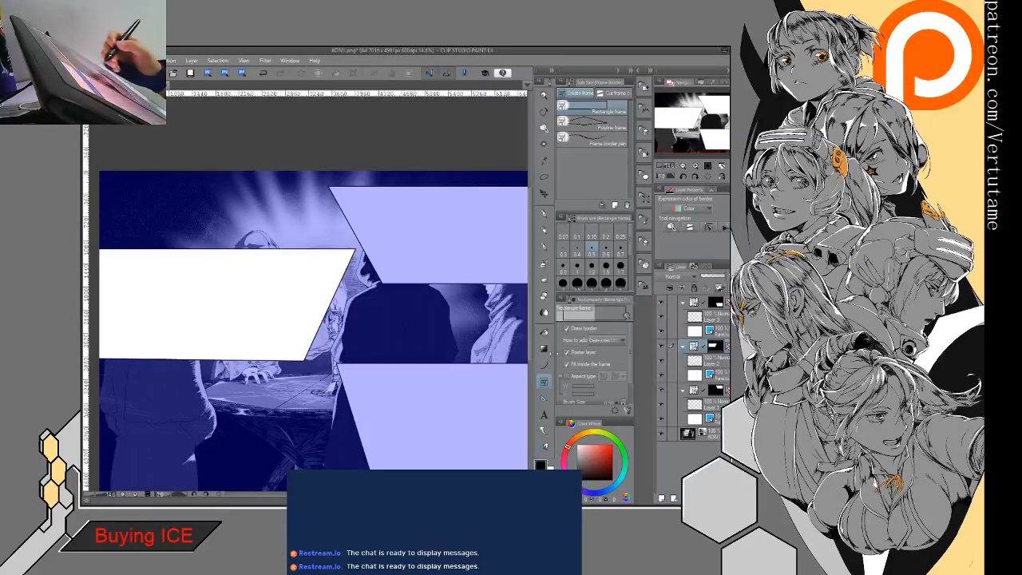
{"action": "left_click_drag", "start_coordinate": [239, 470], "coordinate": [264, 421]}
{"action": "left_click_drag", "start_coordinate": [206, 461], "coordinate": [364, 354]}
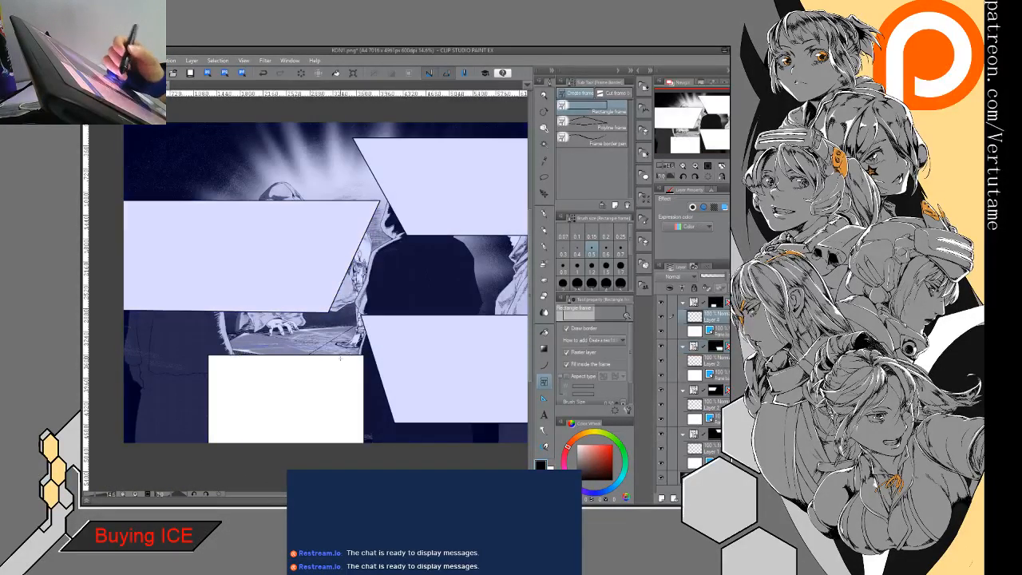
- Align the new frame's bottom edge with the page's lower edge and spread both lower corners outward into a trapezoid
{"action": "key", "text": "o"}
{"action": "left_click", "coordinate": [210, 415]}
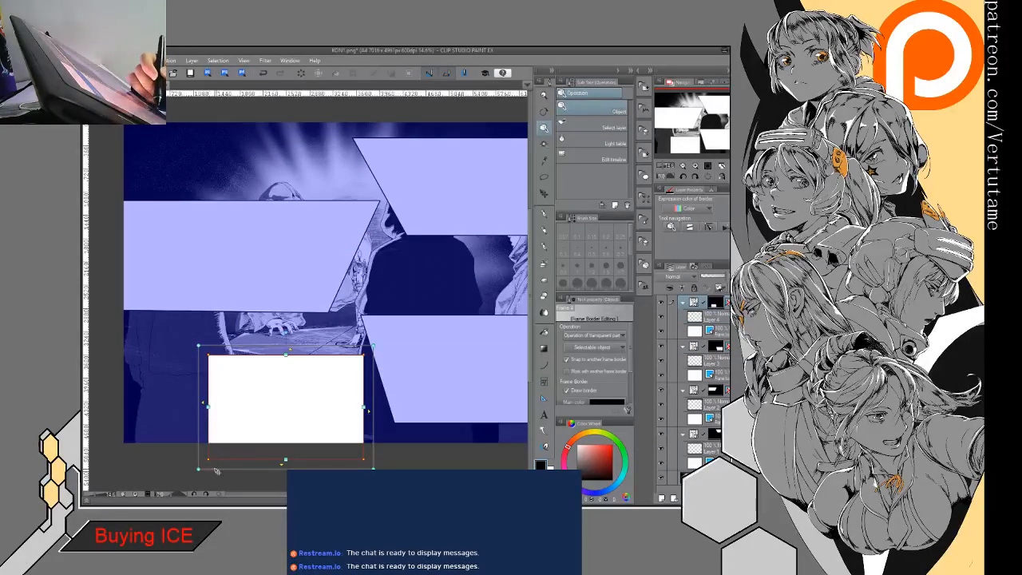
{"action": "left_click_drag", "start_coordinate": [287, 461], "coordinate": [287, 445]}
{"action": "left_click_drag", "start_coordinate": [209, 444], "coordinate": [183, 444]}
{"action": "left_click_drag", "start_coordinate": [373, 440], "coordinate": [392, 446]}
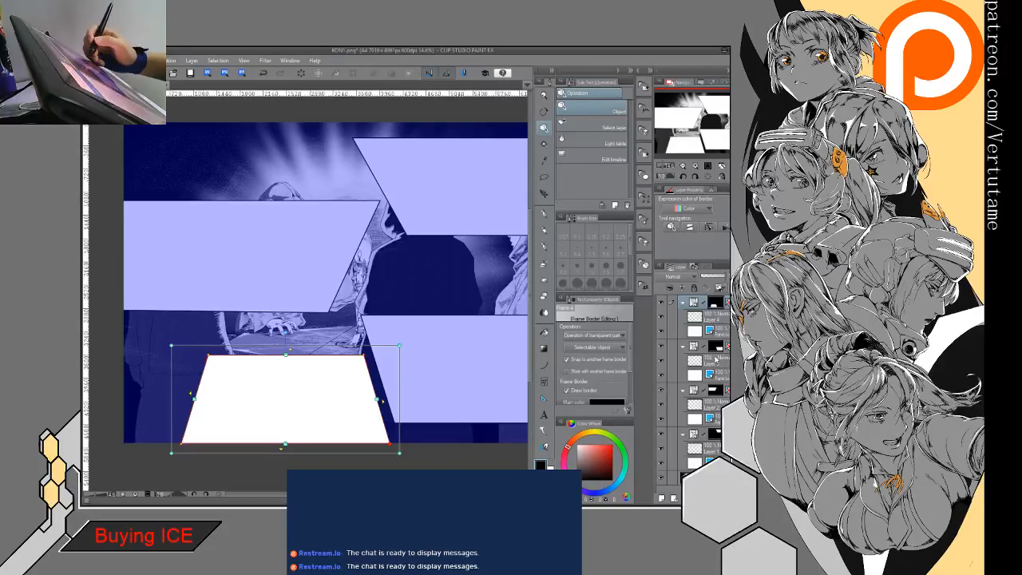
- Select the drawing layers of the frame folders in turn to check which frame each one belongs to
{"action": "left_click", "coordinate": [714, 406]}
{"action": "left_click", "coordinate": [713, 448]}
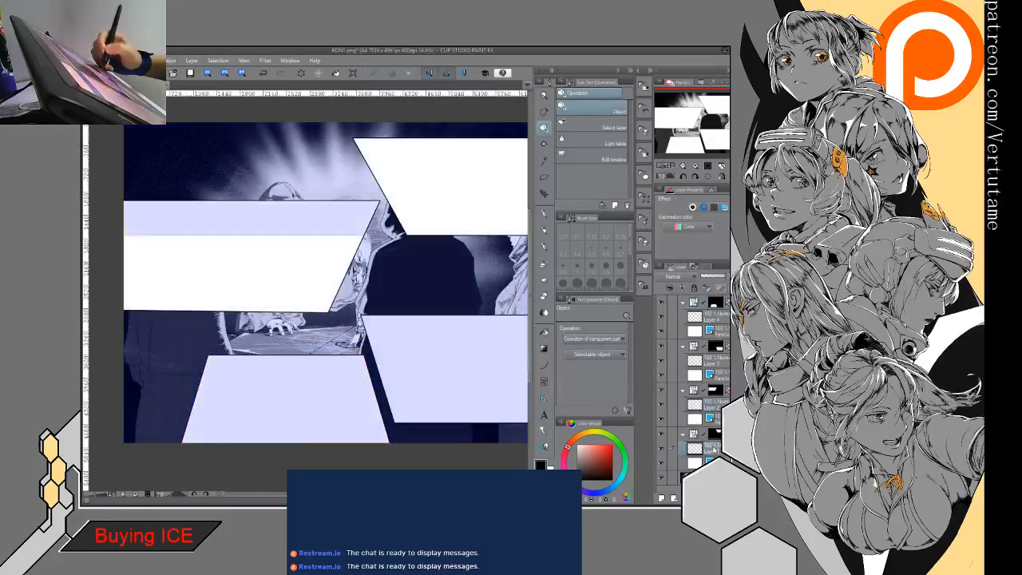
{"action": "scroll", "coordinate": [307, 287], "scroll_direction": "right", "scroll_amount": 3}
{"action": "scroll", "coordinate": [307, 288], "scroll_direction": "left", "scroll_amount": 2}
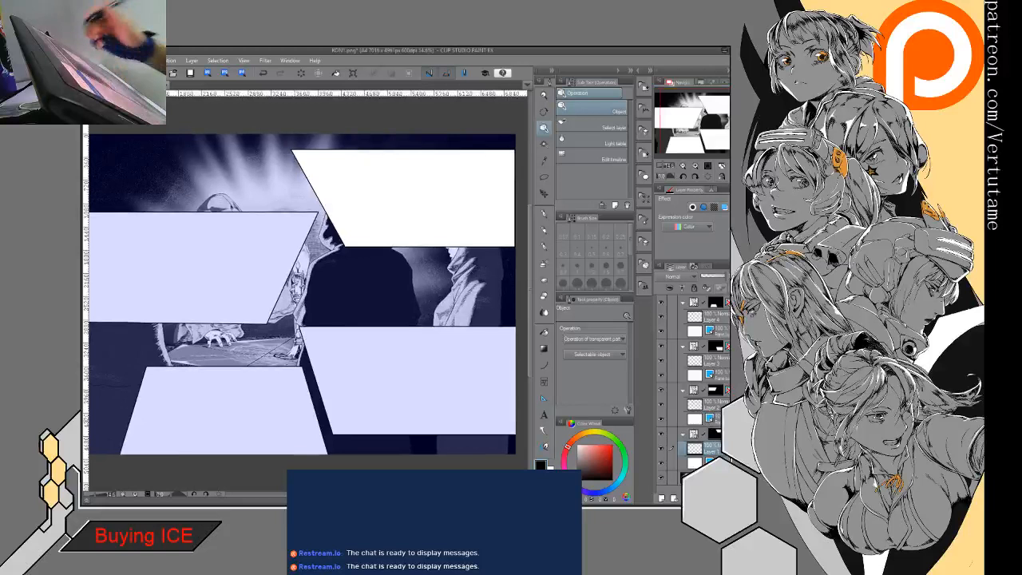
{"action": "left_click", "coordinate": [718, 365]}
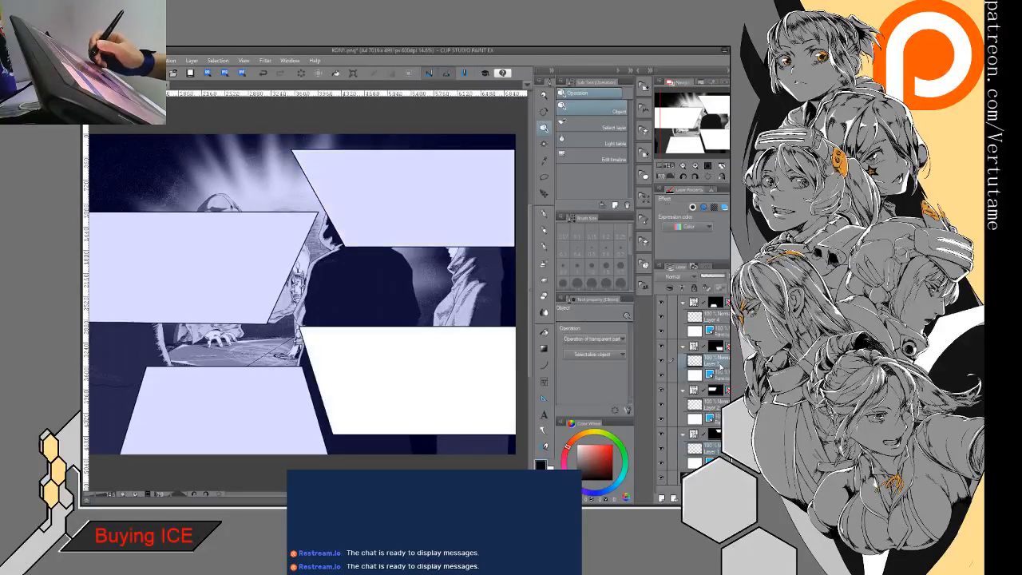
{"action": "left_click", "coordinate": [721, 408]}
- Move the middle-left frame's slanted edge inward to narrow it, and shift the lower-right frame's lower inner corner further inward
{"action": "left_click_drag", "start_coordinate": [307, 288], "coordinate": [282, 282]}
{"action": "left_click", "coordinate": [400, 258]}
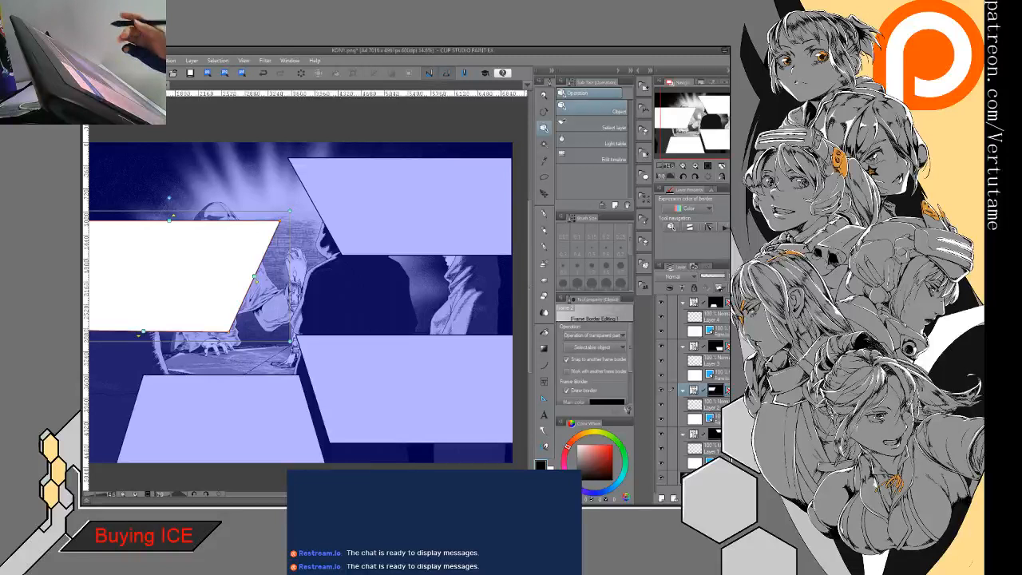
{"action": "left_click", "coordinate": [330, 436]}
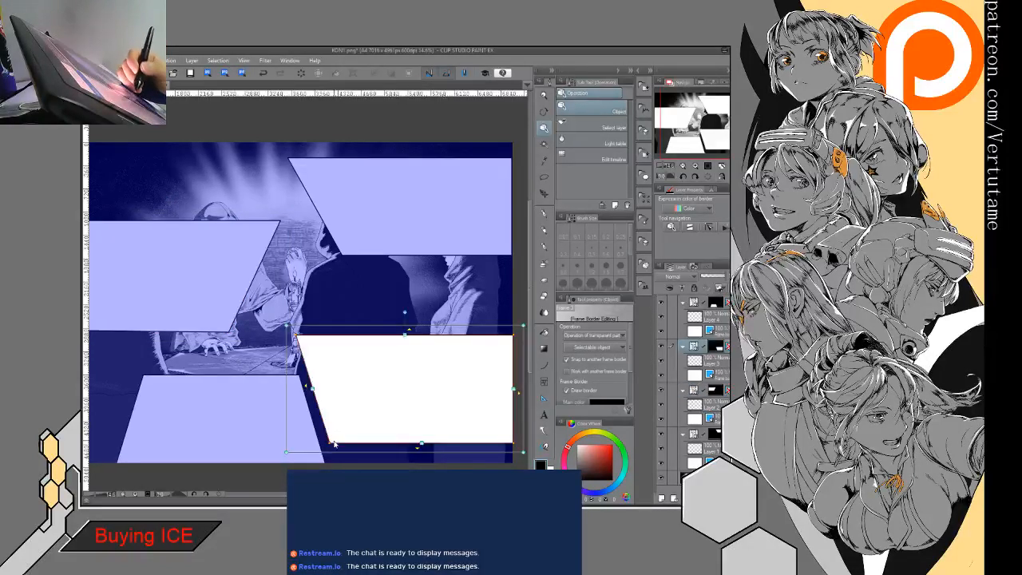
{"action": "left_click_drag", "start_coordinate": [332, 444], "coordinate": [341, 444]}
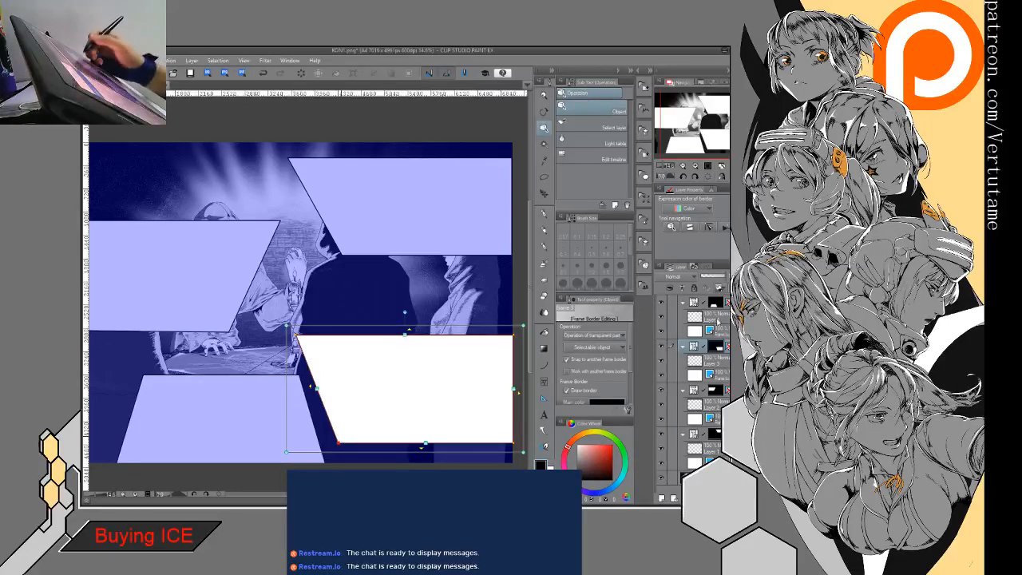
- Reorder the frame folders with the upper-right frame first, the middle-left second, the lower-right third and the lower-left last
{"action": "left_click", "coordinate": [719, 316]}
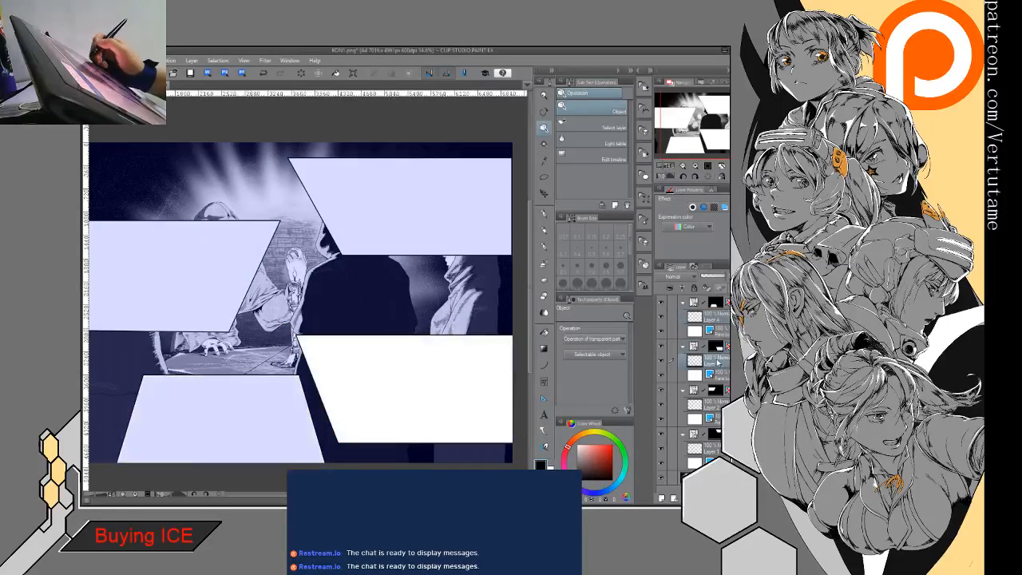
{"action": "left_click", "coordinate": [718, 358]}
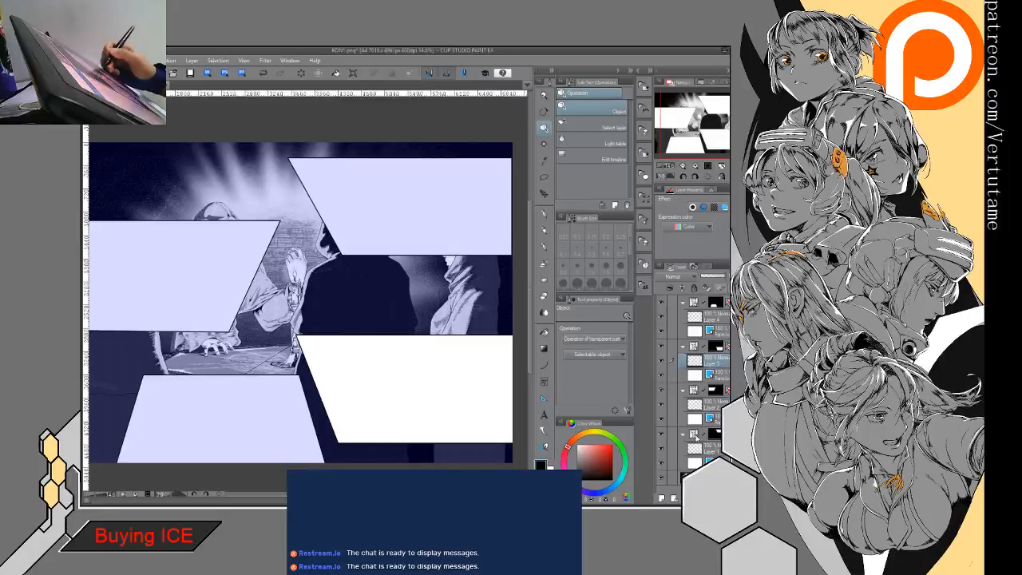
{"action": "left_click", "coordinate": [697, 436]}
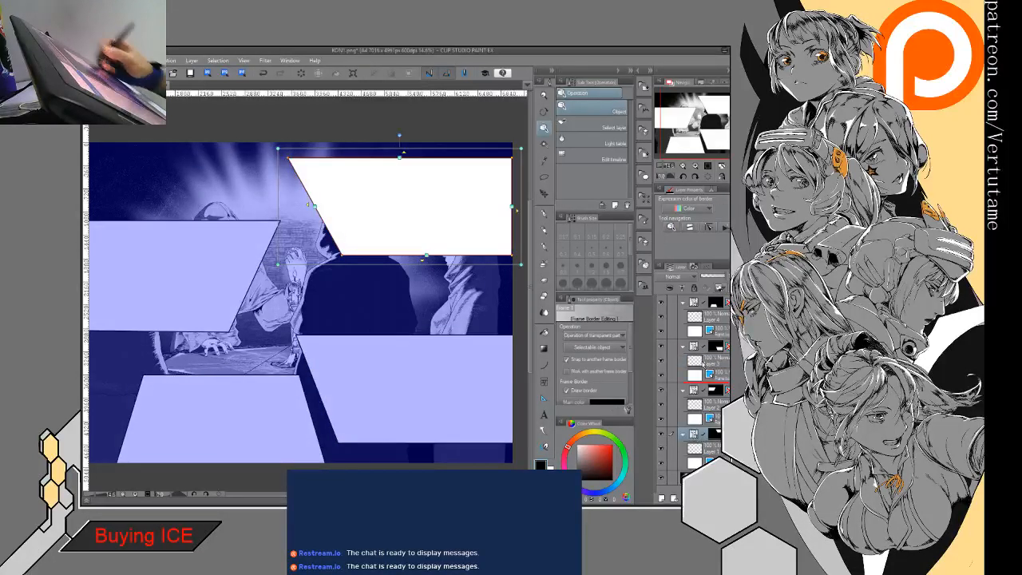
{"action": "left_click", "coordinate": [713, 303]}
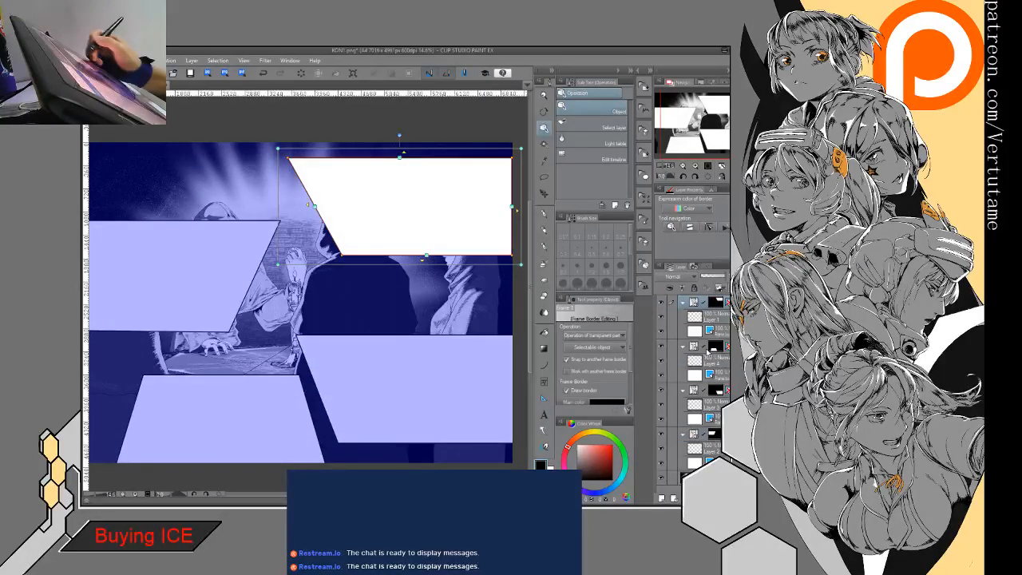
{"action": "left_click", "coordinate": [696, 436]}
{"action": "left_click_drag", "start_coordinate": [694, 435], "coordinate": [694, 343]}
{"action": "mouse_move", "coordinate": [694, 436]}
{"action": "left_mouse_down"}
{"action": "mouse_move", "coordinate": [701, 382]}
{"action": "mouse_move", "coordinate": [698, 431]}
{"action": "left_mouse_up"}
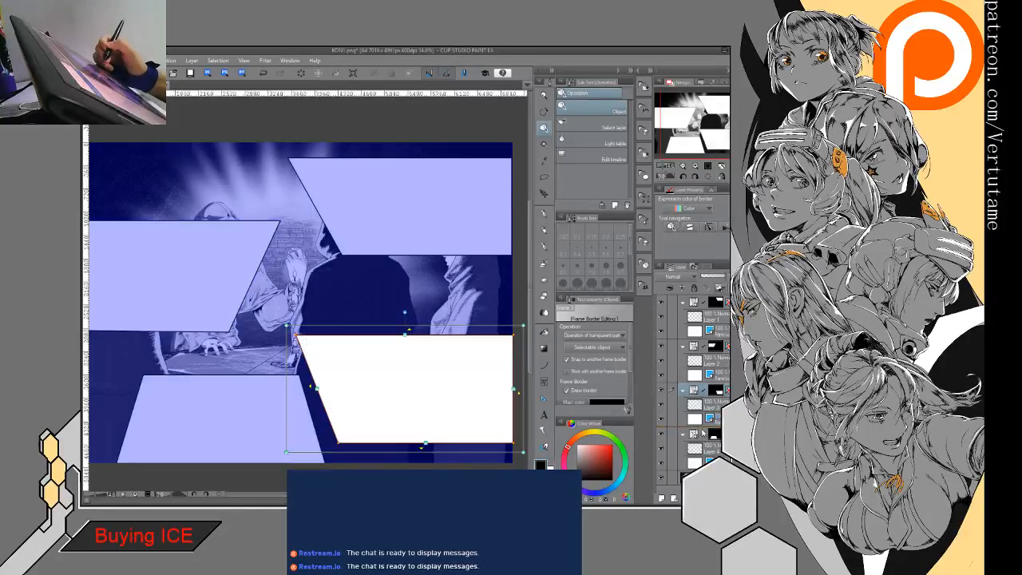
{"action": "left_click", "coordinate": [717, 323]}
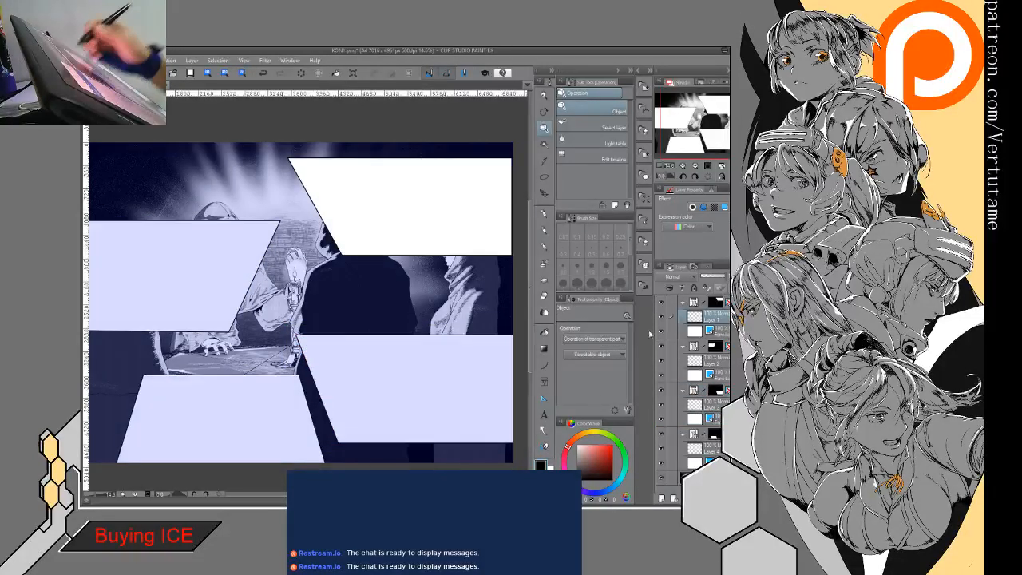
{"action": "left_click", "coordinate": [544, 213]}
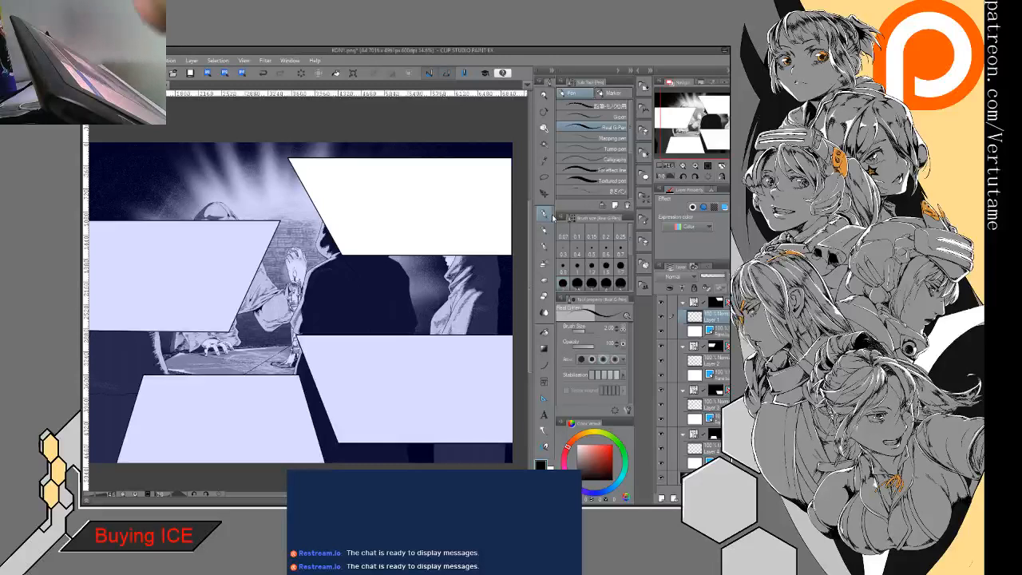
{"action": "mouse_move", "coordinate": [346, 196]}
{"action": "left_mouse_down"}
{"action": "mouse_move", "coordinate": [322, 298]}
{"action": "mouse_move", "coordinate": [152, 306]}
{"action": "left_mouse_up"}
{"action": "scroll", "coordinate": [321, 334], "scroll_direction": "up", "scroll_amount": 5}
{"action": "left_click_drag", "start_coordinate": [236, 183], "coordinate": [224, 218]}
{"action": "key", "text": "ctrl+z"}
{"action": "mouse_move", "coordinate": [244, 171]}
{"action": "left_mouse_down"}
{"action": "mouse_move", "coordinate": [229, 201]}
{"action": "mouse_move", "coordinate": [321, 205]}
{"action": "left_mouse_up"}
{"action": "left_click", "coordinate": [302, 74]}
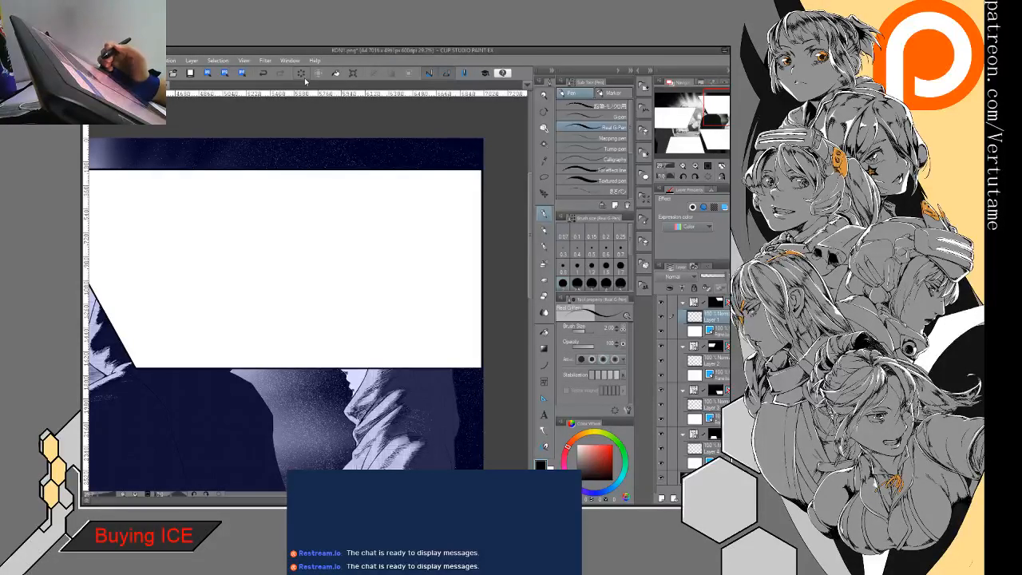
- Add a new raster layer directly above the KON1 illustration layer, beneath all the frame folders
{"action": "left_click", "coordinate": [700, 477]}
{"action": "left_click", "coordinate": [664, 499]}
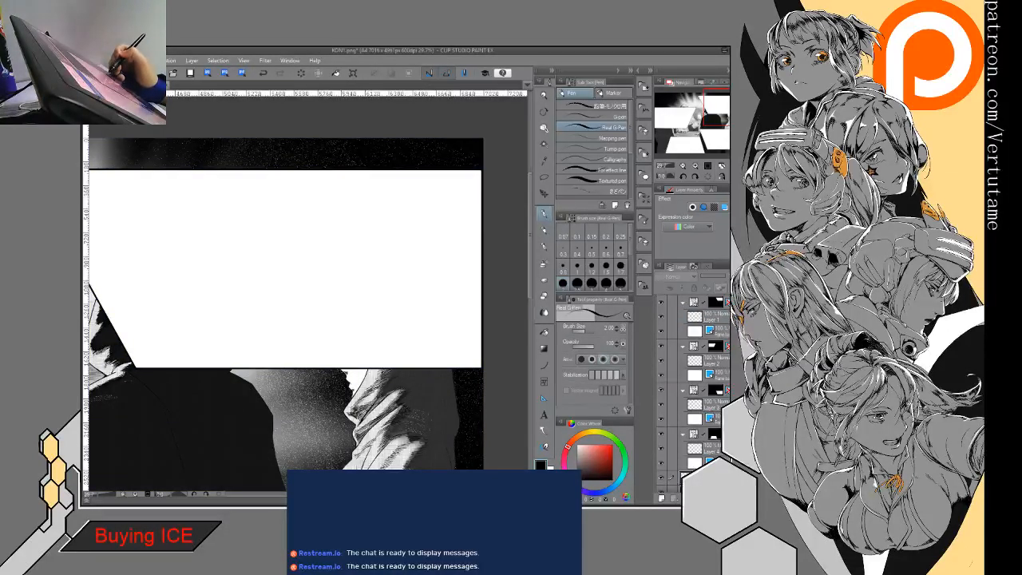
{"action": "scroll", "coordinate": [693, 392], "scroll_direction": "down", "scroll_amount": 1}
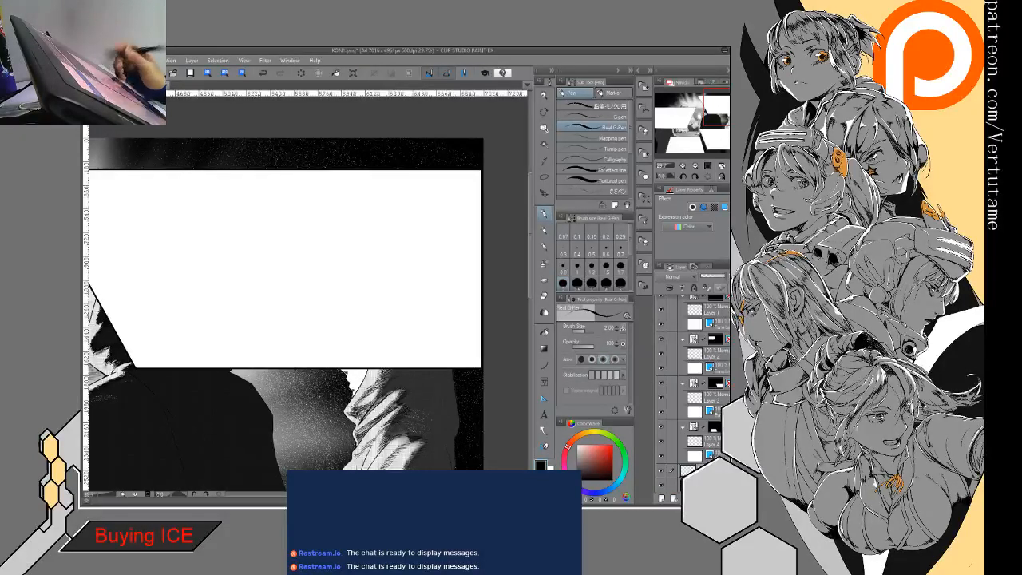
{"action": "scroll", "coordinate": [693, 384], "scroll_direction": "up", "scroll_amount": 1}
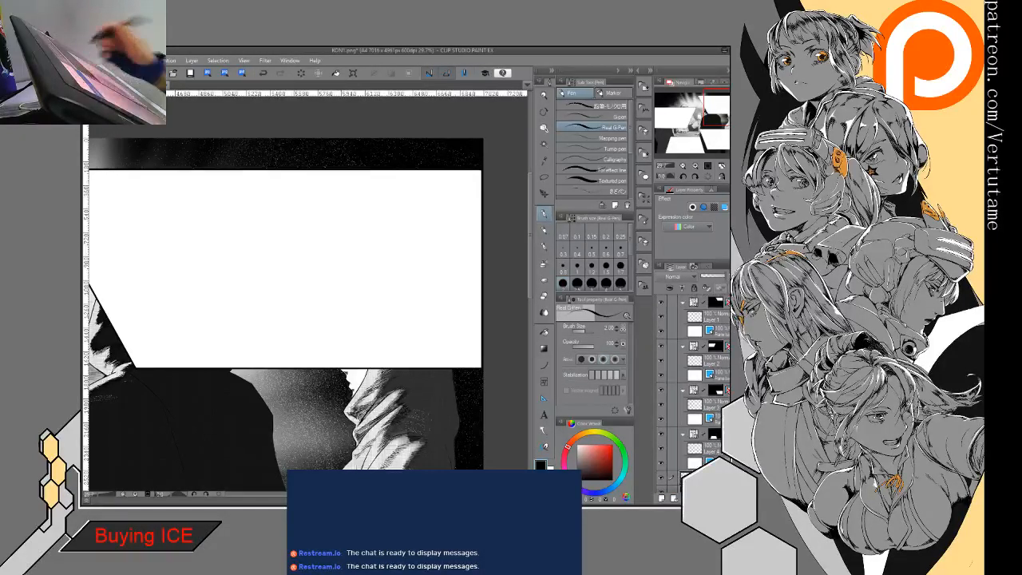
- Gather the four frame folders into one new collapsed folder and add a blank drawing layer above it
{"action": "left_click", "coordinate": [684, 346]}
{"action": "left_click", "coordinate": [683, 360]}
{"action": "left_click", "coordinate": [684, 375]}
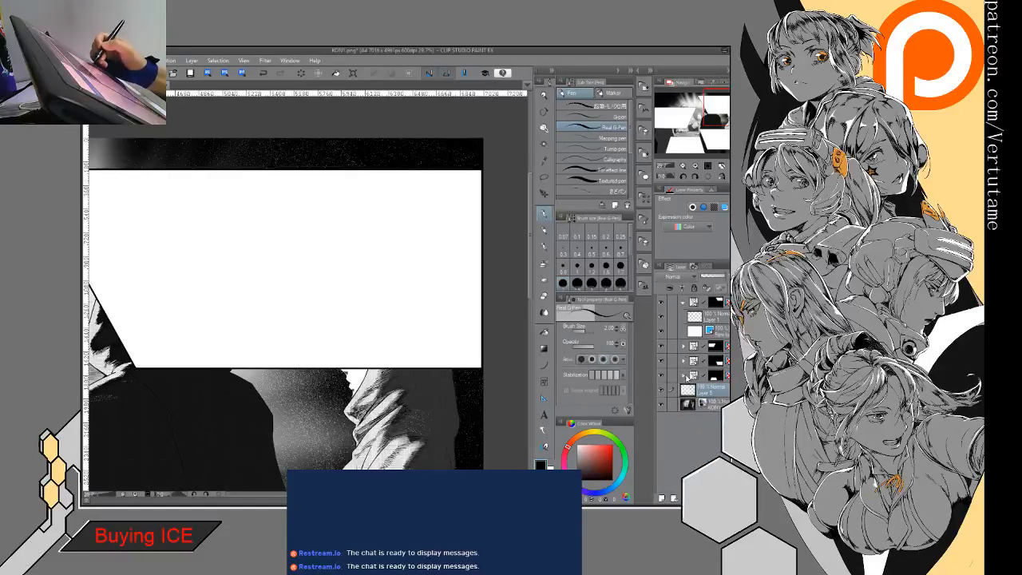
{"action": "left_click", "coordinate": [700, 371]}
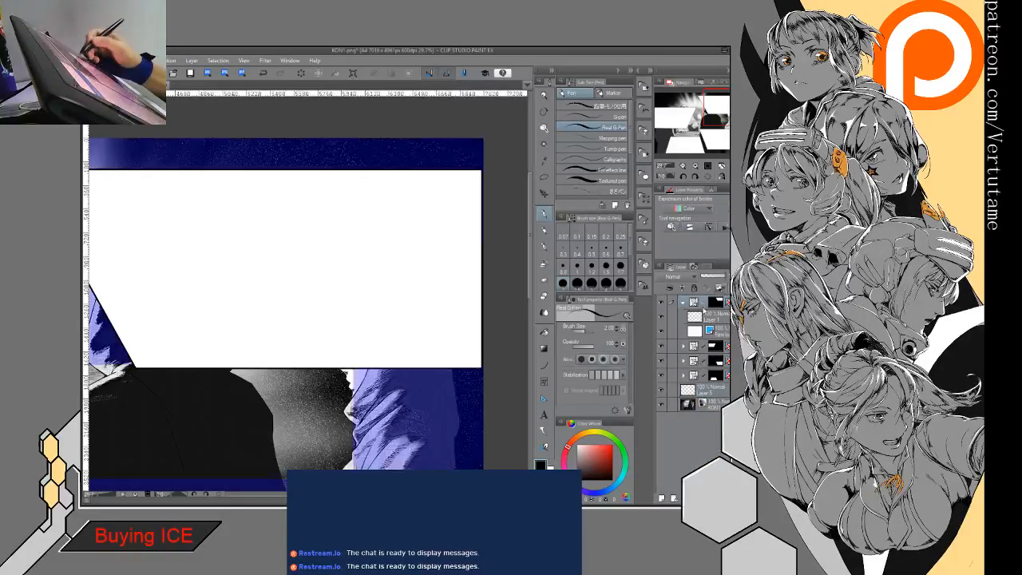
{"action": "left_click", "coordinate": [685, 498]}
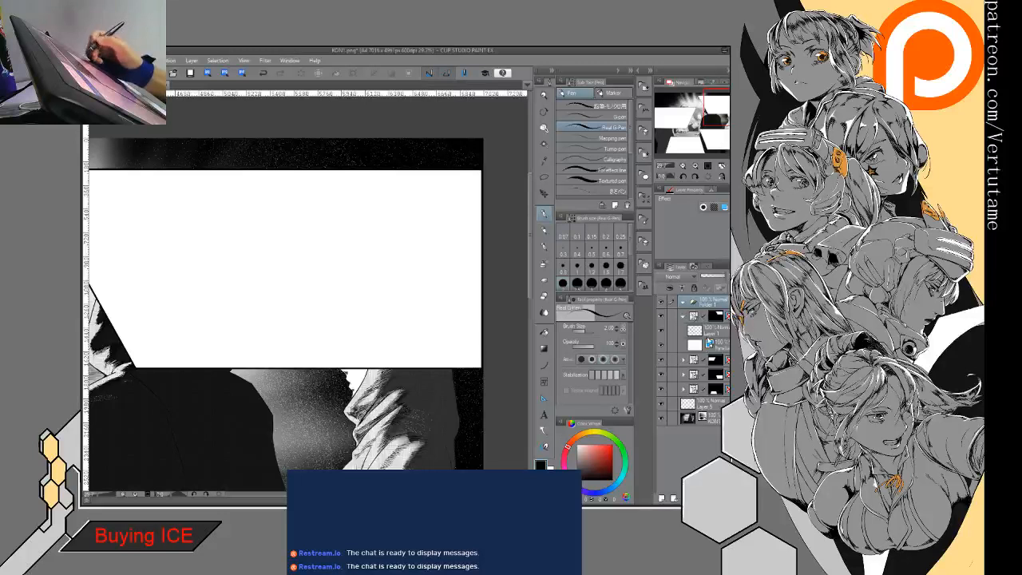
{"action": "left_click", "coordinate": [701, 318]}
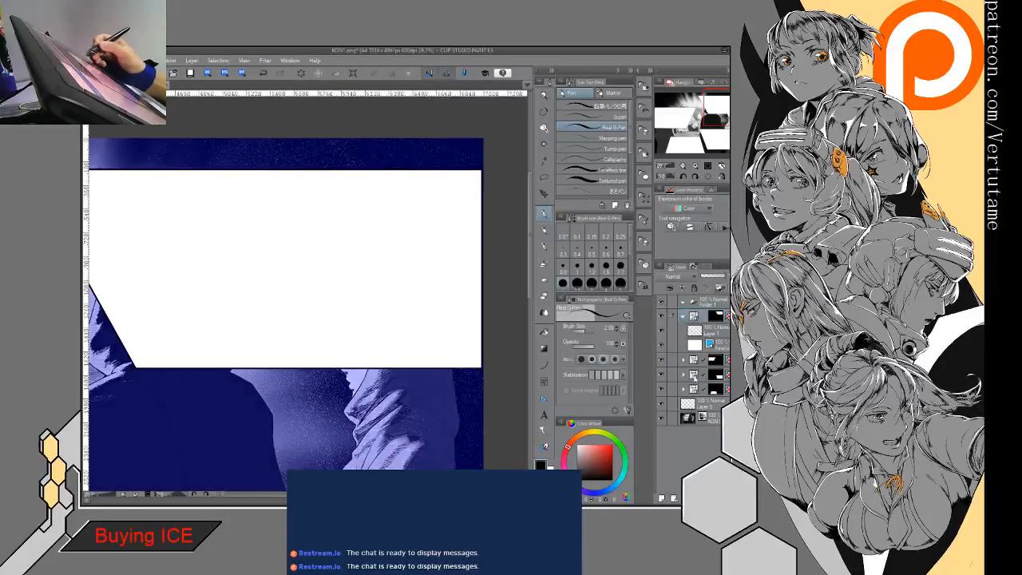
{"action": "left_click_drag", "start_coordinate": [699, 308], "coordinate": [697, 305]}
{"action": "left_click", "coordinate": [683, 302]}
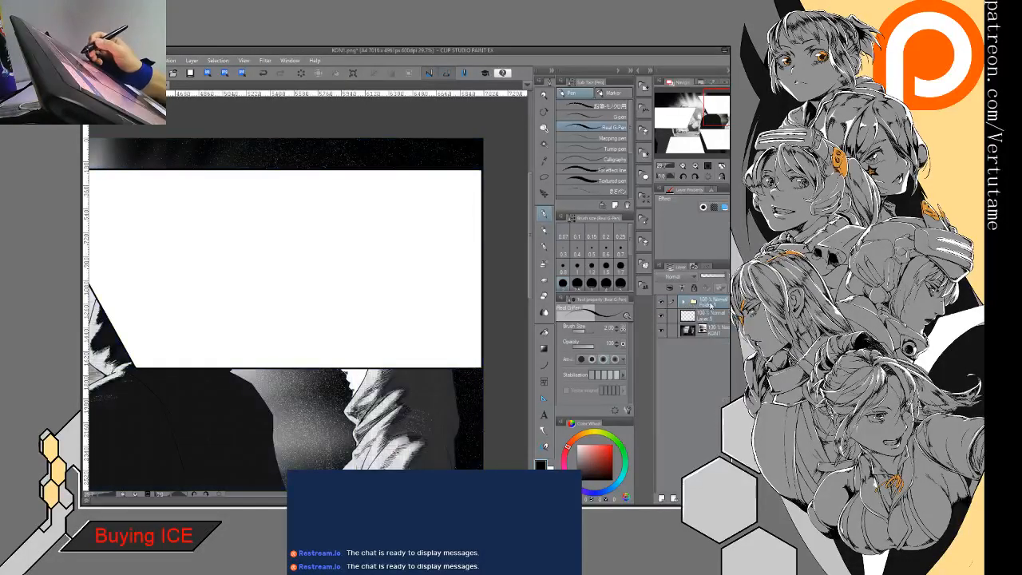
{"action": "left_click", "coordinate": [661, 498]}
- Hide the illustration and frames, fill the blank layer beneath the frame folder with white, and show the frames again
{"action": "left_click", "coordinate": [700, 329]}
{"action": "left_click", "coordinate": [661, 344]}
{"action": "left_click_drag", "start_coordinate": [167, 404], "coordinate": [321, 326]}
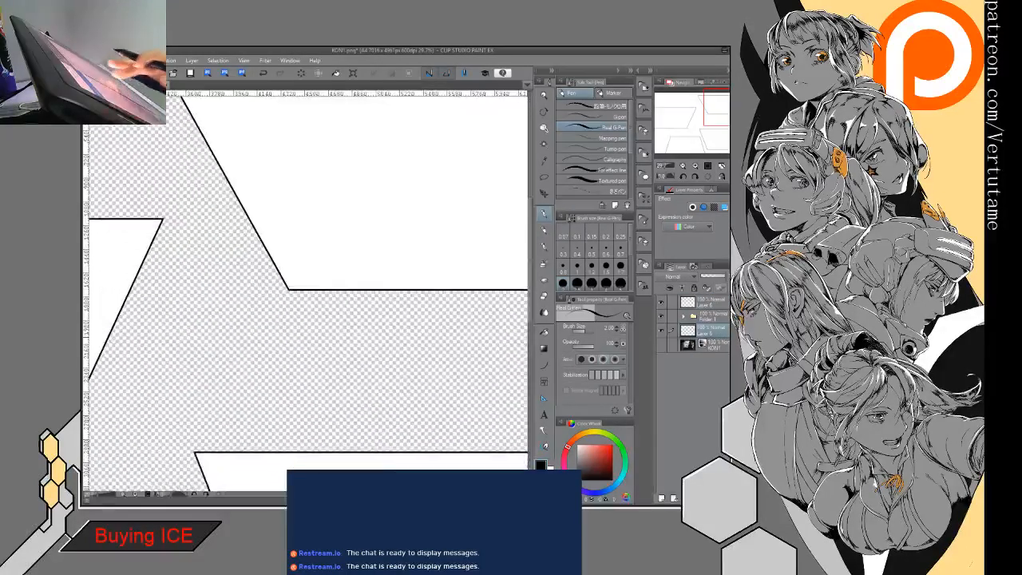
{"action": "scroll", "coordinate": [321, 326], "scroll_direction": "down", "scroll_amount": 3}
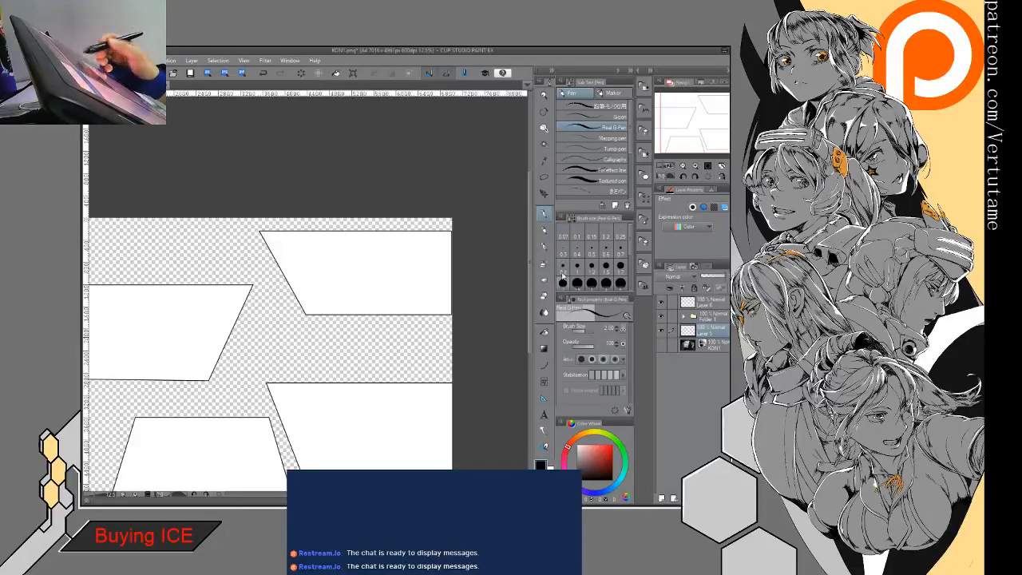
{"action": "left_click", "coordinate": [662, 317]}
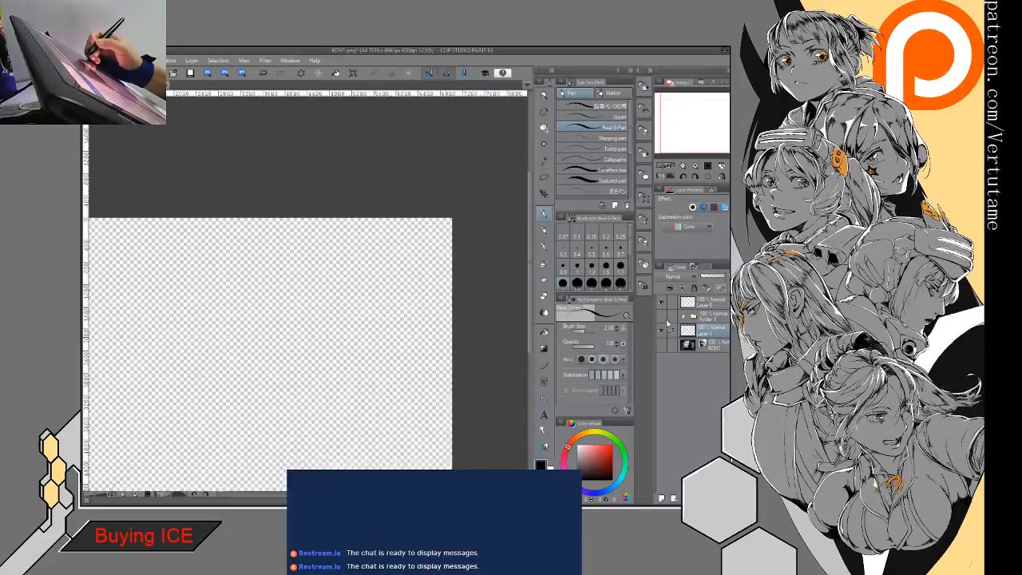
{"action": "left_click", "coordinate": [544, 331]}
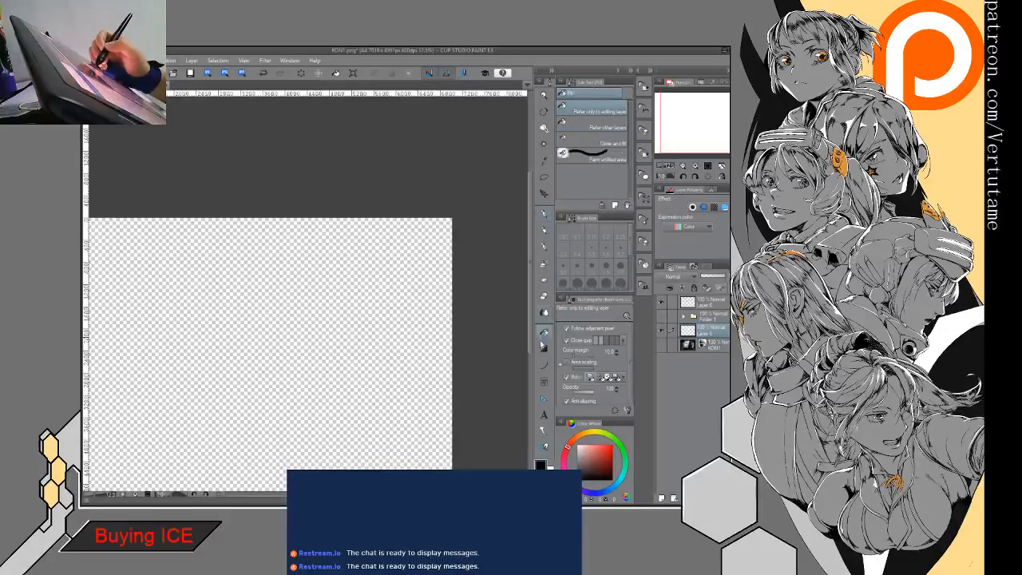
{"action": "left_click", "coordinate": [379, 429]}
{"action": "left_click", "coordinate": [666, 318]}
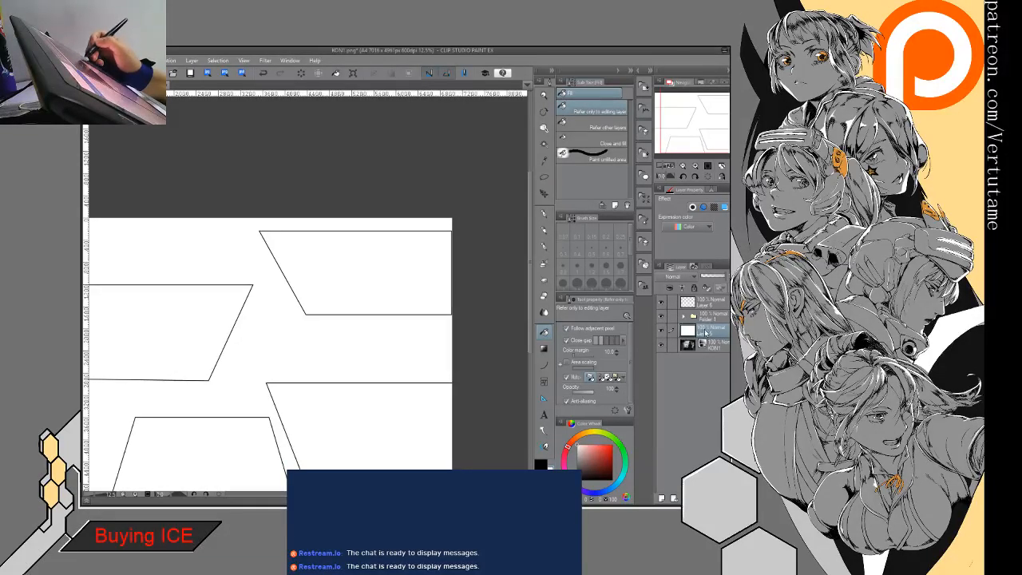
- Move the white layer beneath the KON1 illustration and lower the illustration's opacity to fade it
{"action": "left_click_drag", "start_coordinate": [689, 333], "coordinate": [692, 357]}
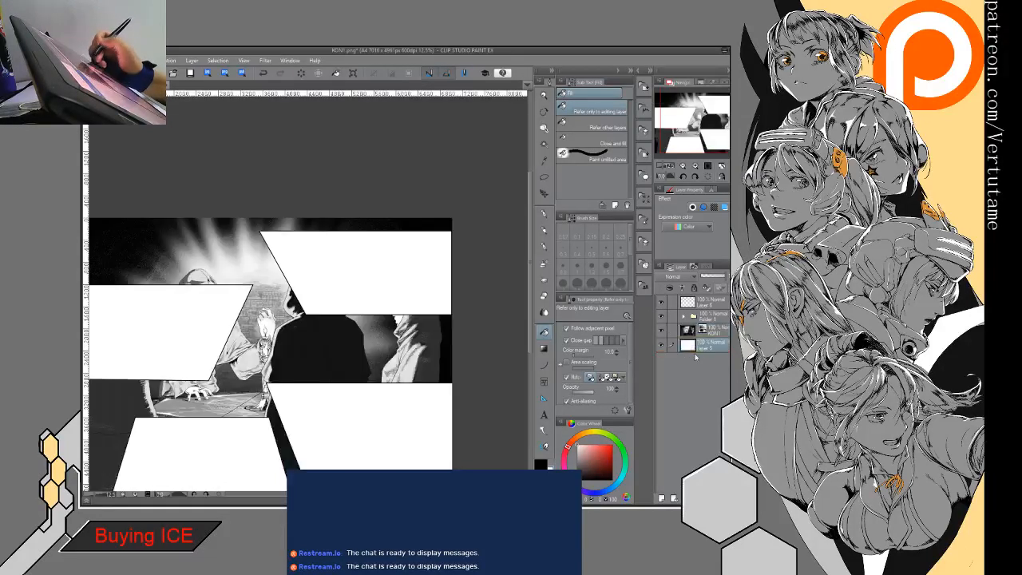
{"action": "left_click", "coordinate": [709, 330]}
{"action": "left_click", "coordinate": [706, 277]}
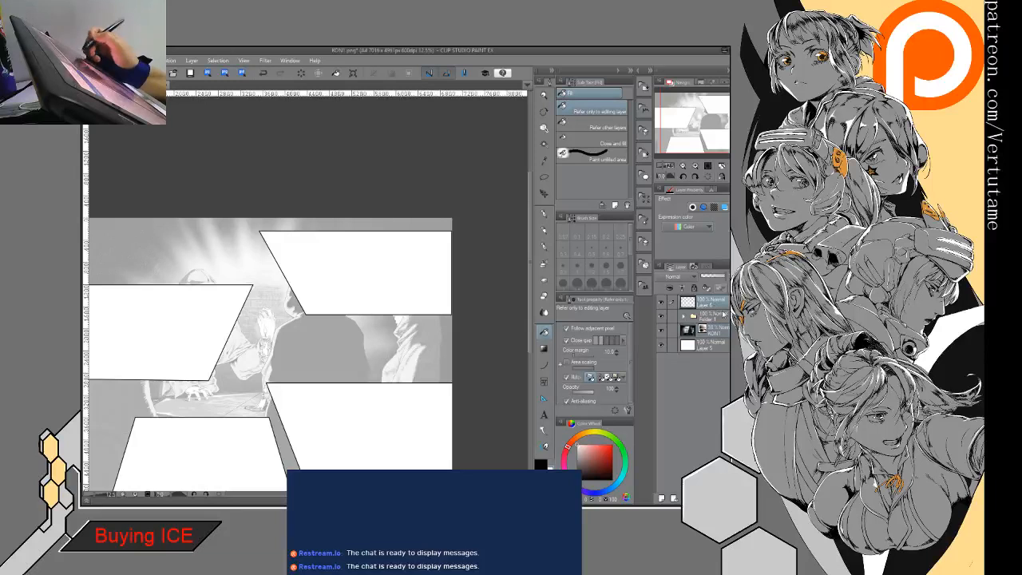
- Hide the palettes and rough in a head, neck and shoulder over the upper-right frame with the Real G-Pen
{"action": "left_click", "coordinate": [544, 214]}
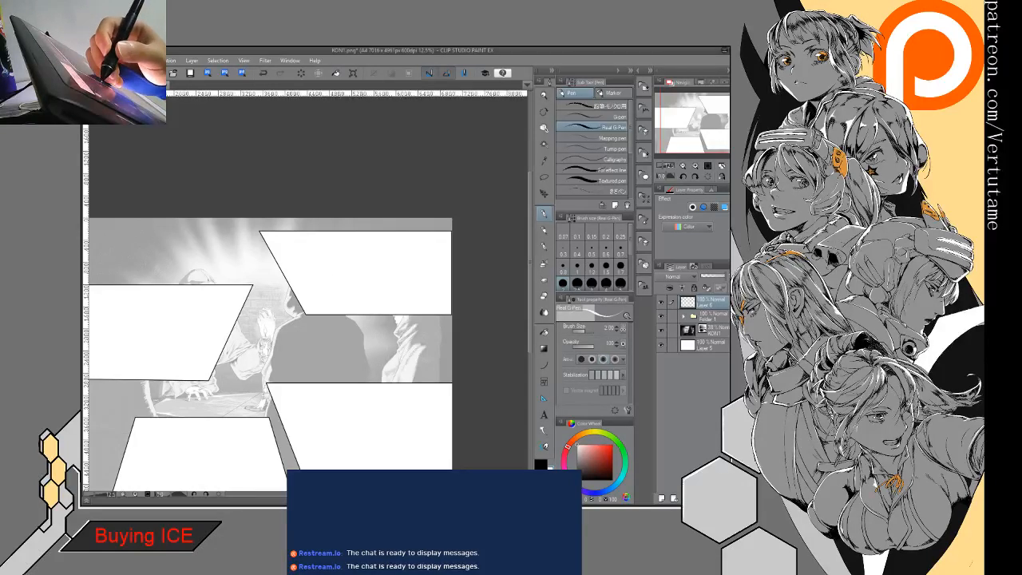
{"action": "key", "text": "Tab"}
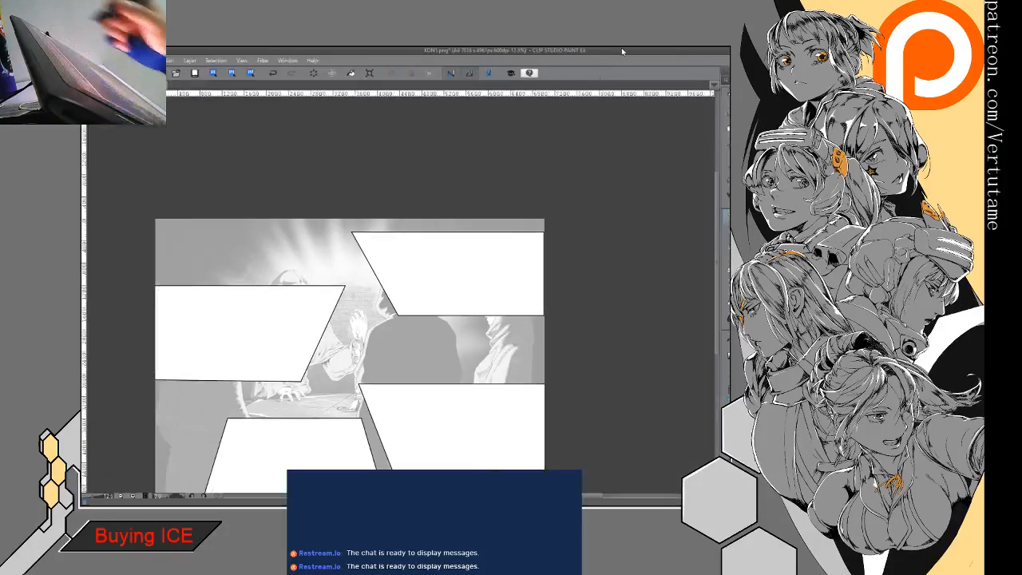
{"action": "left_click", "coordinate": [621, 49]}
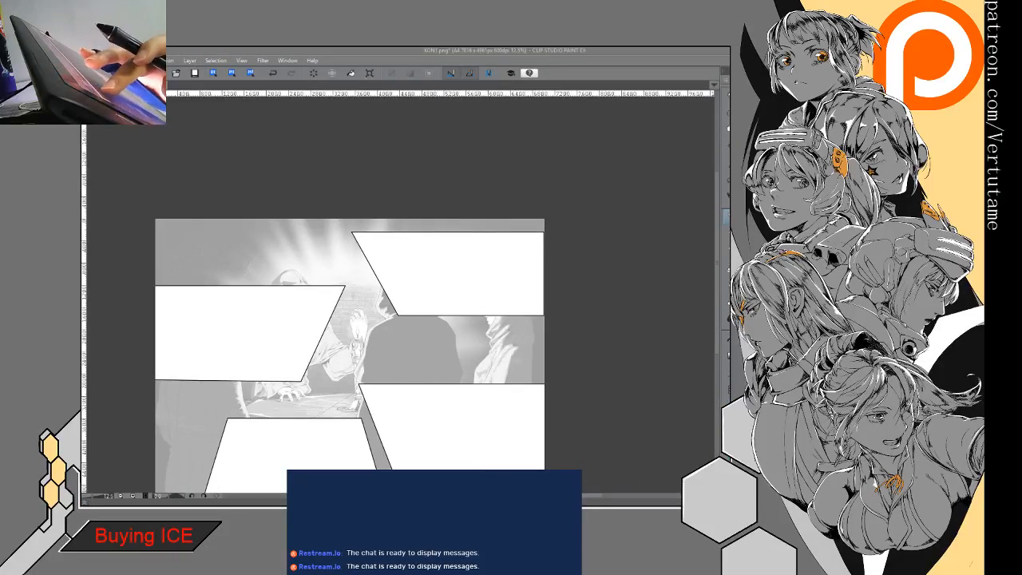
{"action": "left_click_drag", "start_coordinate": [352, 352], "coordinate": [471, 298]}
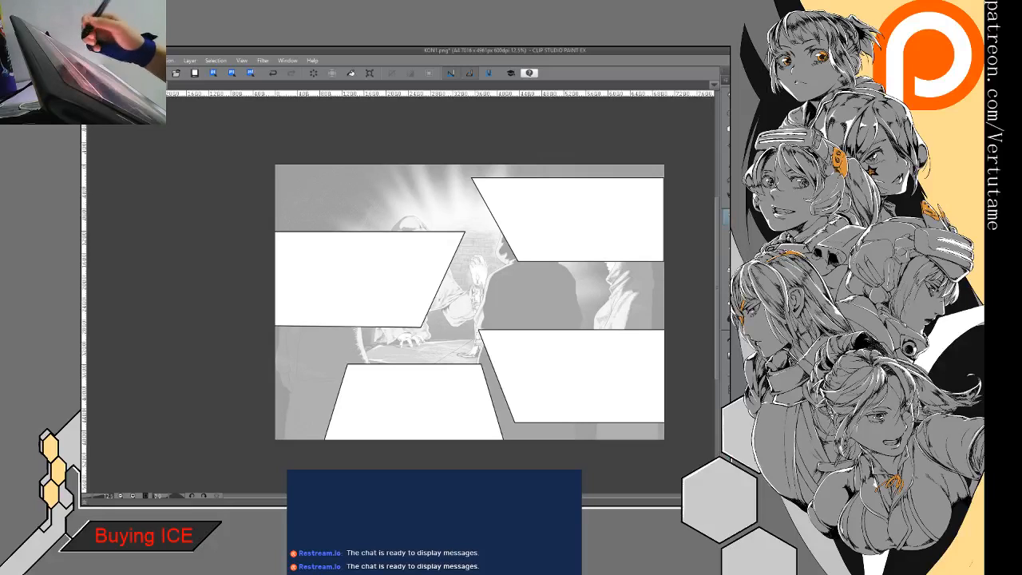
{"action": "left_click_drag", "start_coordinate": [697, 225], "coordinate": [644, 289]}
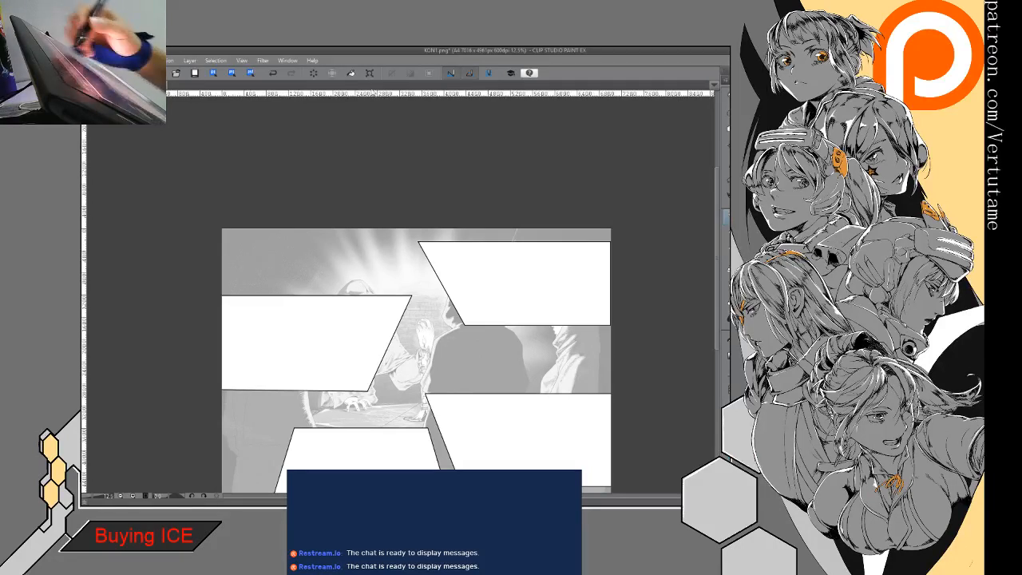
{"action": "mouse_move", "coordinate": [487, 270]}
{"action": "left_mouse_down"}
{"action": "mouse_move", "coordinate": [493, 244]}
{"action": "mouse_move", "coordinate": [483, 289]}
{"action": "left_mouse_up"}
{"action": "left_click_drag", "start_coordinate": [557, 234], "coordinate": [566, 267]}
{"action": "left_click_drag", "start_coordinate": [494, 242], "coordinate": [487, 273]}
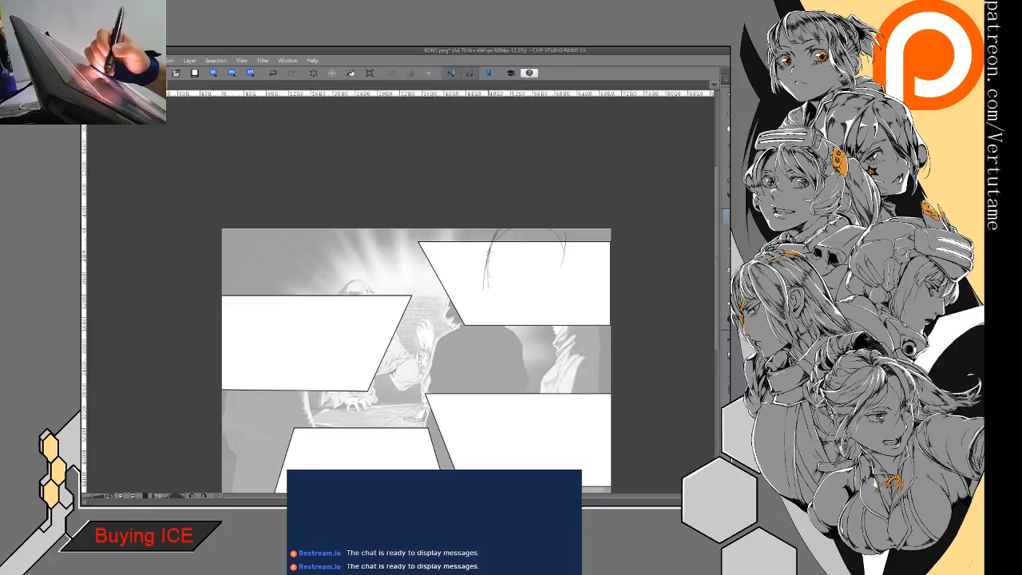
{"action": "left_click_drag", "start_coordinate": [559, 274], "coordinate": [559, 289]}
{"action": "mouse_move", "coordinate": [489, 286]}
{"action": "left_mouse_down"}
{"action": "mouse_move", "coordinate": [503, 320]}
{"action": "mouse_move", "coordinate": [559, 288]}
{"action": "left_mouse_up"}
{"action": "mouse_move", "coordinate": [517, 316]}
{"action": "left_mouse_down"}
{"action": "mouse_move", "coordinate": [533, 322]}
{"action": "mouse_move", "coordinate": [539, 343]}
{"action": "left_mouse_up"}
{"action": "left_click_drag", "start_coordinate": [563, 296], "coordinate": [581, 317]}
- Sketch the face's profile, brow, jaw and wide-open mouth inside the upper-right frame's head
{"action": "mouse_move", "coordinate": [477, 270]}
{"action": "left_mouse_down"}
{"action": "mouse_move", "coordinate": [501, 248]}
{"action": "mouse_move", "coordinate": [536, 259]}
{"action": "mouse_move", "coordinate": [512, 236]}
{"action": "left_mouse_up"}
{"action": "mouse_move", "coordinate": [502, 236]}
{"action": "left_mouse_down"}
{"action": "mouse_move", "coordinate": [532, 272]}
{"action": "mouse_move", "coordinate": [535, 289]}
{"action": "mouse_move", "coordinate": [512, 321]}
{"action": "mouse_move", "coordinate": [518, 284]}
{"action": "mouse_move", "coordinate": [494, 268]}
{"action": "mouse_move", "coordinate": [517, 302]}
{"action": "left_mouse_up"}
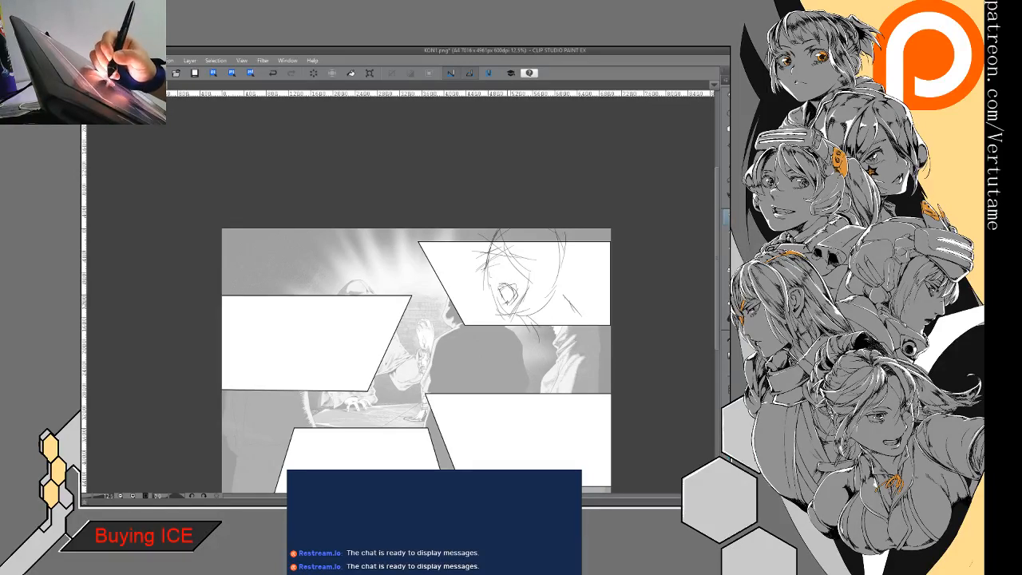
{"action": "left_click_drag", "start_coordinate": [482, 263], "coordinate": [489, 278]}
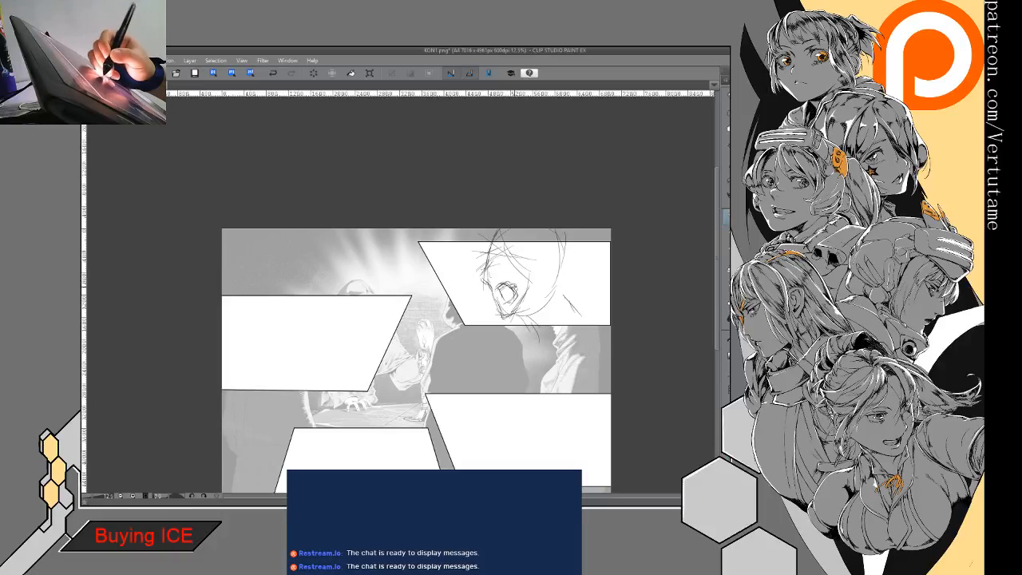
{"action": "left_click_drag", "start_coordinate": [514, 286], "coordinate": [515, 302]}
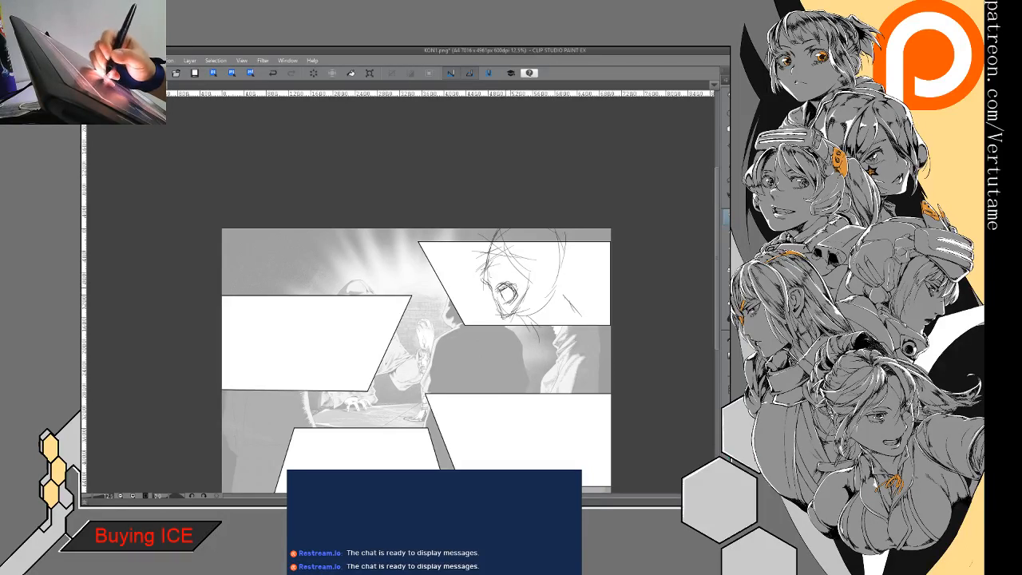
{"action": "left_click_drag", "start_coordinate": [499, 290], "coordinate": [508, 302]}
{"action": "left_click_drag", "start_coordinate": [489, 269], "coordinate": [513, 245]}
{"action": "left_click_drag", "start_coordinate": [537, 291], "coordinate": [517, 325]}
{"action": "mouse_move", "coordinate": [482, 273]}
{"action": "left_mouse_down"}
{"action": "mouse_move", "coordinate": [489, 318]}
{"action": "mouse_move", "coordinate": [503, 319]}
{"action": "mouse_move", "coordinate": [492, 318]}
{"action": "left_mouse_up"}
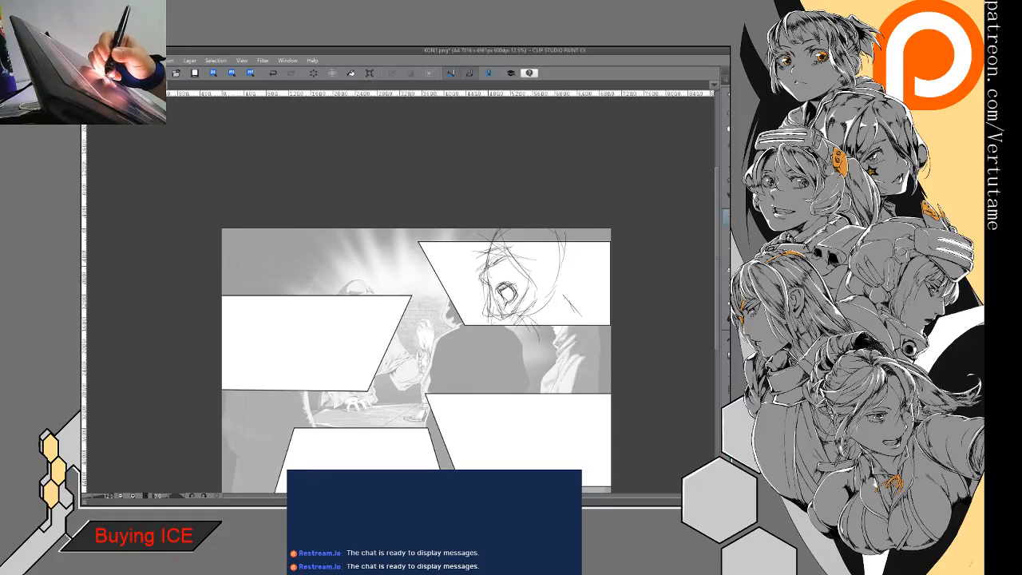
{"action": "left_click_drag", "start_coordinate": [492, 257], "coordinate": [484, 272]}
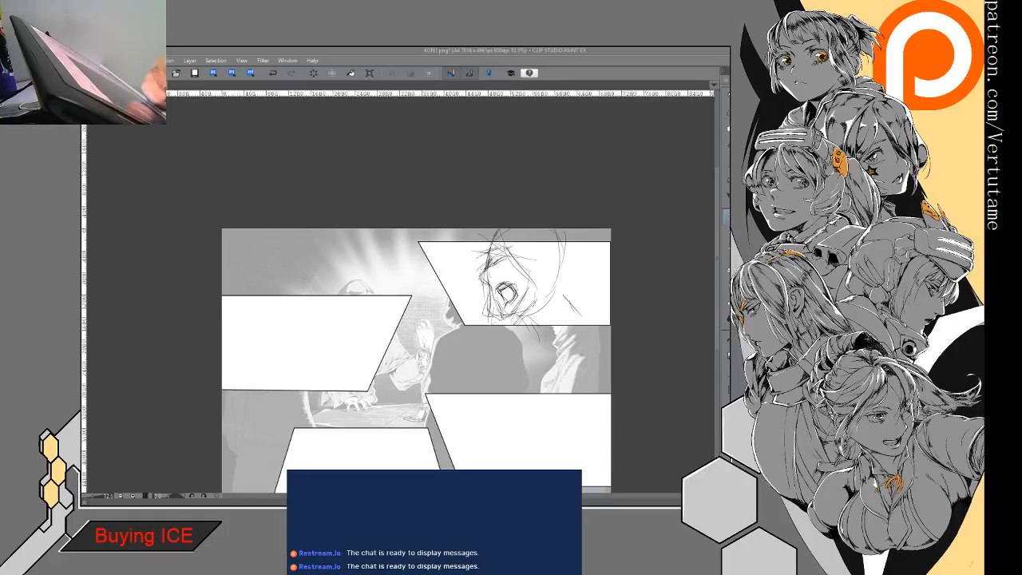
{"action": "mouse_move", "coordinate": [511, 292]}
{"action": "left_mouse_down"}
{"action": "mouse_move", "coordinate": [447, 331]}
{"action": "mouse_move", "coordinate": [488, 306]}
{"action": "left_mouse_up"}
- Add neck and jaw strokes to the shouting head and sketch a pointed peak projecting in front of its forehead
{"action": "left_click_drag", "start_coordinate": [447, 351], "coordinate": [406, 287]}
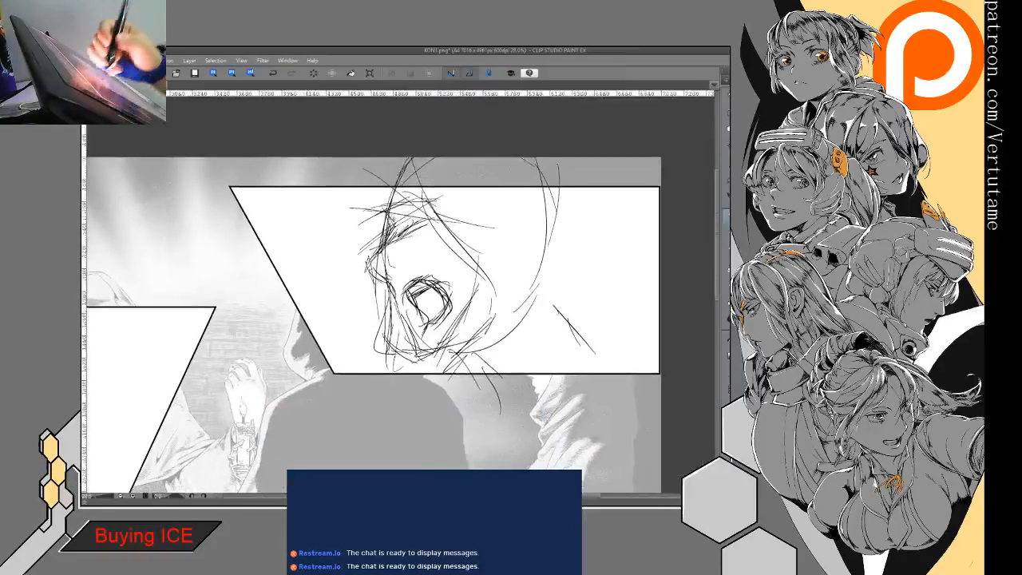
{"action": "mouse_move", "coordinate": [395, 228]}
{"action": "left_mouse_down"}
{"action": "mouse_move", "coordinate": [368, 266]}
{"action": "mouse_move", "coordinate": [423, 334]}
{"action": "mouse_move", "coordinate": [423, 357]}
{"action": "mouse_move", "coordinate": [444, 366]}
{"action": "mouse_move", "coordinate": [495, 324]}
{"action": "mouse_move", "coordinate": [521, 324]}
{"action": "left_mouse_up"}
{"action": "mouse_move", "coordinate": [428, 356]}
{"action": "left_mouse_down"}
{"action": "mouse_move", "coordinate": [503, 329]}
{"action": "mouse_move", "coordinate": [554, 367]}
{"action": "mouse_move", "coordinate": [542, 340]}
{"action": "left_mouse_up"}
{"action": "mouse_move", "coordinate": [477, 274]}
{"action": "left_mouse_down"}
{"action": "mouse_move", "coordinate": [454, 337]}
{"action": "mouse_move", "coordinate": [484, 313]}
{"action": "mouse_move", "coordinate": [471, 335]}
{"action": "left_mouse_up"}
{"action": "left_click_drag", "start_coordinate": [485, 292], "coordinate": [460, 359]}
{"action": "mouse_move", "coordinate": [390, 212]}
{"action": "left_mouse_down"}
{"action": "mouse_move", "coordinate": [478, 254]}
{"action": "mouse_move", "coordinate": [489, 273]}
{"action": "mouse_move", "coordinate": [460, 250]}
{"action": "left_mouse_up"}
{"action": "mouse_move", "coordinate": [350, 208]}
{"action": "left_mouse_down"}
{"action": "mouse_move", "coordinate": [395, 224]}
{"action": "mouse_move", "coordinate": [331, 230]}
{"action": "mouse_move", "coordinate": [326, 218]}
{"action": "mouse_move", "coordinate": [340, 238]}
{"action": "mouse_move", "coordinate": [323, 222]}
{"action": "left_mouse_up"}
{"action": "mouse_move", "coordinate": [378, 173]}
{"action": "left_mouse_down"}
{"action": "mouse_move", "coordinate": [328, 209]}
{"action": "mouse_move", "coordinate": [371, 255]}
{"action": "mouse_move", "coordinate": [364, 270]}
{"action": "left_mouse_up"}
{"action": "left_click_drag", "start_coordinate": [338, 217], "coordinate": [391, 230]}
{"action": "left_click_drag", "start_coordinate": [344, 209], "coordinate": [443, 239]}
{"action": "left_click_drag", "start_coordinate": [490, 273], "coordinate": [471, 326]}
- Reinforce the shouting head's cheek, jaw and chin contours with overlapping strokes around the open mouth
{"action": "left_click_drag", "start_coordinate": [432, 192], "coordinate": [480, 307]}
{"action": "mouse_move", "coordinate": [452, 216]}
{"action": "left_mouse_down"}
{"action": "mouse_move", "coordinate": [477, 292]}
{"action": "mouse_move", "coordinate": [449, 367]}
{"action": "mouse_move", "coordinate": [436, 370]}
{"action": "left_mouse_up"}
{"action": "left_click_drag", "start_coordinate": [434, 188], "coordinate": [477, 308]}
{"action": "mouse_move", "coordinate": [479, 244]}
{"action": "left_mouse_down"}
{"action": "mouse_move", "coordinate": [460, 333]}
{"action": "mouse_move", "coordinate": [432, 367]}
{"action": "left_mouse_up"}
{"action": "mouse_move", "coordinate": [382, 225]}
{"action": "left_mouse_down"}
{"action": "mouse_move", "coordinate": [480, 267]}
{"action": "mouse_move", "coordinate": [472, 298]}
{"action": "mouse_move", "coordinate": [440, 336]}
{"action": "left_mouse_up"}
{"action": "mouse_move", "coordinate": [475, 297]}
{"action": "left_mouse_down"}
{"action": "mouse_move", "coordinate": [465, 313]}
{"action": "mouse_move", "coordinate": [473, 284]}
{"action": "mouse_move", "coordinate": [444, 349]}
{"action": "left_mouse_up"}
{"action": "left_click_drag", "start_coordinate": [444, 341], "coordinate": [461, 364]}
{"action": "mouse_move", "coordinate": [476, 289]}
{"action": "left_mouse_down"}
{"action": "mouse_move", "coordinate": [443, 334]}
{"action": "mouse_move", "coordinate": [443, 356]}
{"action": "left_mouse_up"}
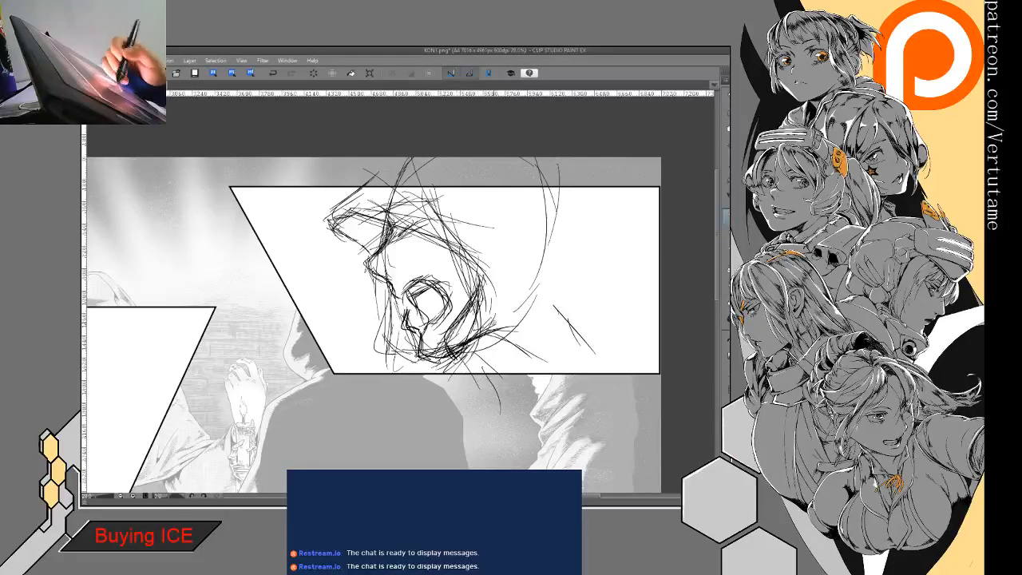
- Sketch loose contour lines behind the shouting head, near the upper-right frame's outer side
{"action": "left_click_drag", "start_coordinate": [561, 195], "coordinate": [575, 243]}
{"action": "mouse_move", "coordinate": [591, 188]}
{"action": "left_mouse_down"}
{"action": "mouse_move", "coordinate": [609, 211]}
{"action": "mouse_move", "coordinate": [595, 245]}
{"action": "left_mouse_up"}
{"action": "mouse_move", "coordinate": [605, 241]}
{"action": "left_mouse_down"}
{"action": "mouse_move", "coordinate": [578, 299]}
{"action": "mouse_move", "coordinate": [608, 337]}
{"action": "left_mouse_up"}
{"action": "mouse_move", "coordinate": [583, 284]}
{"action": "left_mouse_down"}
{"action": "mouse_move", "coordinate": [619, 327]}
{"action": "mouse_move", "coordinate": [593, 352]}
{"action": "left_mouse_up"}
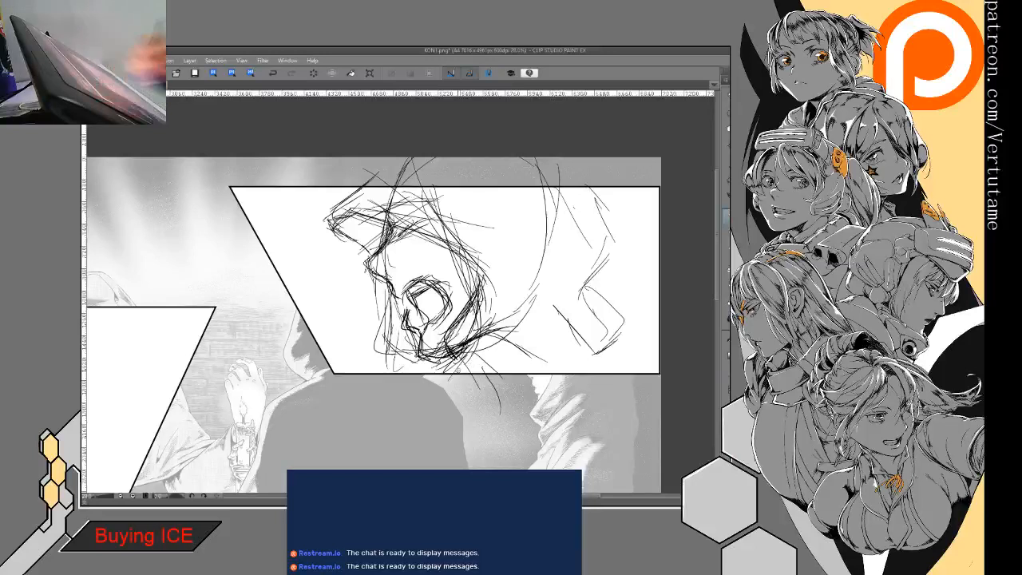
- Draw short shout lines in front of the open mouth and add small strokes around the face's brow
{"action": "mouse_move", "coordinate": [304, 282]}
{"action": "left_mouse_down"}
{"action": "mouse_move", "coordinate": [348, 285]}
{"action": "mouse_move", "coordinate": [338, 305]}
{"action": "left_mouse_up"}
{"action": "left_click_drag", "start_coordinate": [361, 326], "coordinate": [340, 335]}
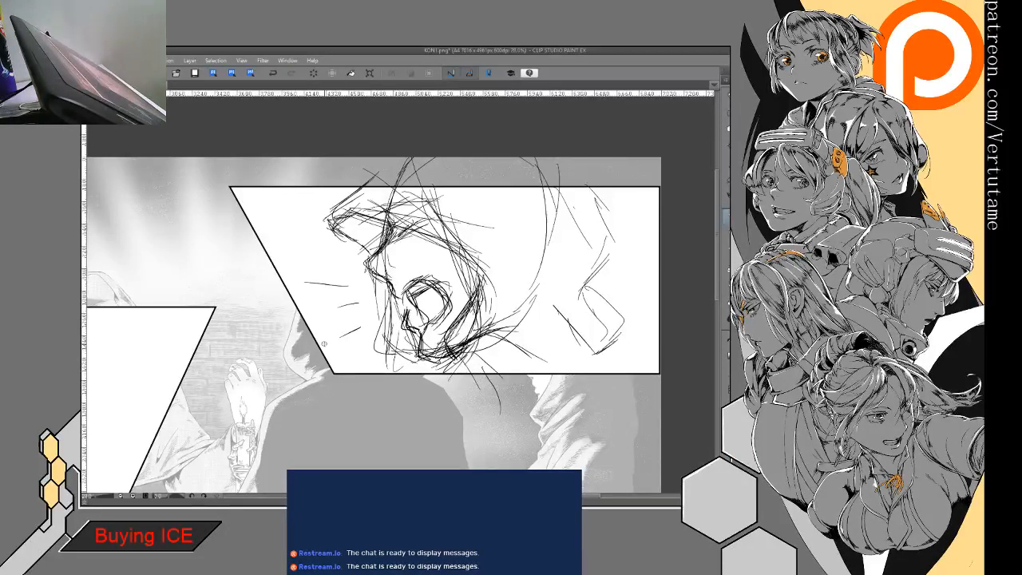
{"action": "mouse_move", "coordinate": [364, 226]}
{"action": "left_mouse_down"}
{"action": "mouse_move", "coordinate": [370, 234]}
{"action": "mouse_move", "coordinate": [359, 237]}
{"action": "mouse_move", "coordinate": [377, 232]}
{"action": "left_mouse_up"}
{"action": "left_click_drag", "start_coordinate": [374, 219], "coordinate": [384, 236]}
{"action": "left_click_drag", "start_coordinate": [382, 229], "coordinate": [374, 249]}
- Mirror the canvas view and rough in a large oval head over the middle-left frame
{"action": "mouse_move", "coordinate": [384, 319]}
{"action": "left_mouse_down"}
{"action": "mouse_move", "coordinate": [469, 233]}
{"action": "mouse_move", "coordinate": [643, 188]}
{"action": "left_mouse_up"}
{"action": "left_click_drag", "start_coordinate": [399, 248], "coordinate": [576, 276]}
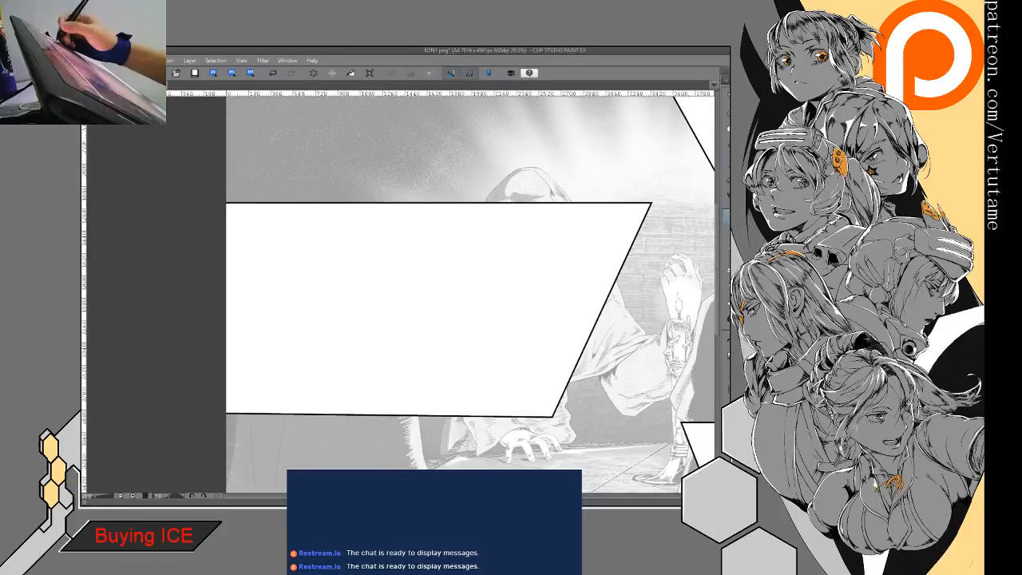
{"action": "key", "text": "h"}
{"action": "left_click_drag", "start_coordinate": [337, 277], "coordinate": [401, 182]}
{"action": "mouse_move", "coordinate": [373, 217]}
{"action": "left_mouse_down"}
{"action": "mouse_move", "coordinate": [420, 157]}
{"action": "mouse_move", "coordinate": [494, 155]}
{"action": "left_mouse_up"}
{"action": "left_click_drag", "start_coordinate": [499, 154], "coordinate": [474, 303]}
{"action": "mouse_move", "coordinate": [378, 156]}
{"action": "left_mouse_down"}
{"action": "mouse_move", "coordinate": [354, 236]}
{"action": "mouse_move", "coordinate": [366, 289]}
{"action": "left_mouse_up"}
{"action": "mouse_move", "coordinate": [368, 304]}
{"action": "left_mouse_down"}
{"action": "mouse_move", "coordinate": [385, 335]}
{"action": "mouse_move", "coordinate": [504, 294]}
{"action": "left_mouse_up"}
{"action": "left_click_drag", "start_coordinate": [519, 195], "coordinate": [463, 337]}
- Sketch the forehead, jawline and neck of the profile head with loose overlapping strokes
{"action": "mouse_move", "coordinate": [353, 318]}
{"action": "left_mouse_down"}
{"action": "mouse_move", "coordinate": [345, 217]}
{"action": "mouse_move", "coordinate": [348, 328]}
{"action": "left_mouse_up"}
{"action": "mouse_move", "coordinate": [368, 337]}
{"action": "left_mouse_down"}
{"action": "mouse_move", "coordinate": [409, 350]}
{"action": "mouse_move", "coordinate": [404, 383]}
{"action": "mouse_move", "coordinate": [401, 412]}
{"action": "left_mouse_up"}
{"action": "left_click_drag", "start_coordinate": [459, 380], "coordinate": [411, 415]}
{"action": "left_click_drag", "start_coordinate": [345, 249], "coordinate": [355, 330]}
{"action": "mouse_move", "coordinate": [348, 276]}
{"action": "left_mouse_down"}
{"action": "mouse_move", "coordinate": [360, 345]}
{"action": "mouse_move", "coordinate": [418, 350]}
{"action": "left_mouse_up"}
{"action": "mouse_move", "coordinate": [400, 350]}
{"action": "left_mouse_down"}
{"action": "mouse_move", "coordinate": [412, 361]}
{"action": "mouse_move", "coordinate": [428, 345]}
{"action": "left_mouse_up"}
{"action": "left_click_drag", "start_coordinate": [404, 350], "coordinate": [422, 364]}
{"action": "left_click_drag", "start_coordinate": [423, 373], "coordinate": [413, 388]}
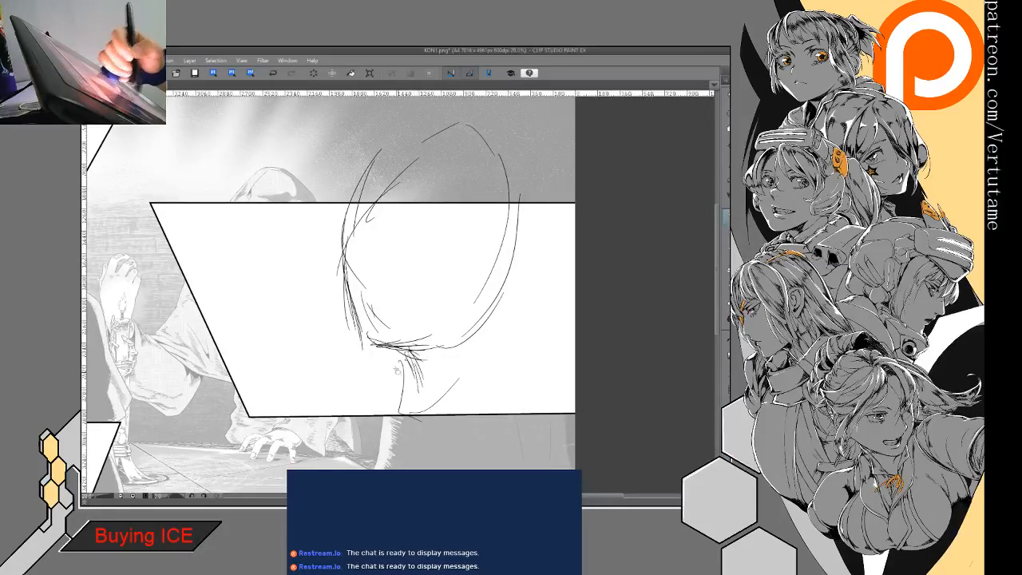
- Sketch an oval mouth shape and a pointed nose along the profile head's front contour
{"action": "left_click_drag", "start_coordinate": [355, 279], "coordinate": [389, 305]}
{"action": "mouse_move", "coordinate": [358, 288]}
{"action": "left_mouse_down"}
{"action": "mouse_move", "coordinate": [372, 309]}
{"action": "mouse_move", "coordinate": [380, 282]}
{"action": "mouse_move", "coordinate": [370, 281]}
{"action": "mouse_move", "coordinate": [385, 278]}
{"action": "mouse_move", "coordinate": [390, 310]}
{"action": "left_mouse_up"}
{"action": "mouse_move", "coordinate": [366, 308]}
{"action": "left_mouse_down"}
{"action": "mouse_move", "coordinate": [374, 315]}
{"action": "mouse_move", "coordinate": [369, 307]}
{"action": "left_mouse_up"}
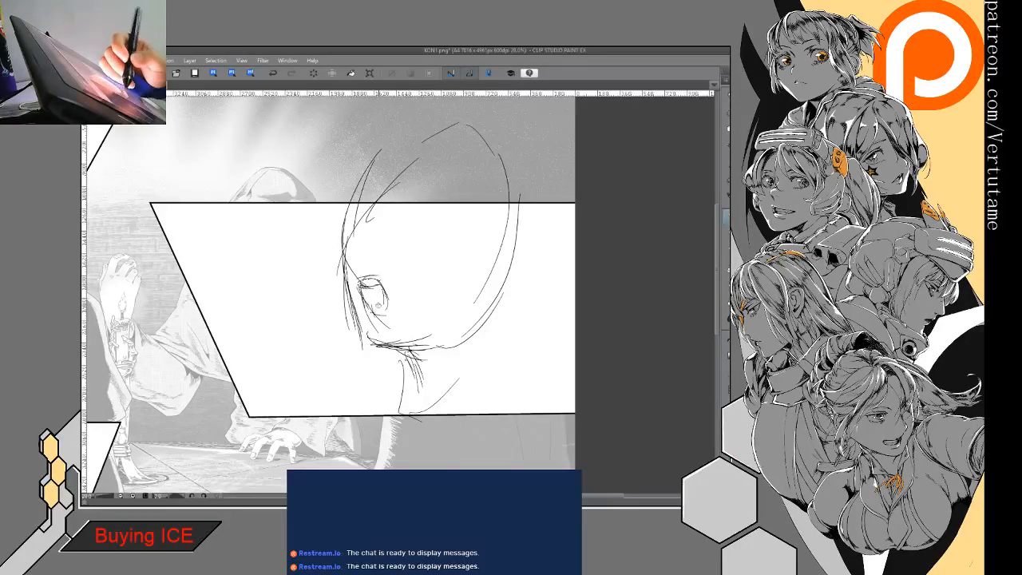
{"action": "mouse_move", "coordinate": [326, 247]}
{"action": "left_mouse_down"}
{"action": "mouse_move", "coordinate": [345, 265]}
{"action": "mouse_move", "coordinate": [364, 213]}
{"action": "left_mouse_up"}
{"action": "mouse_move", "coordinate": [326, 241]}
{"action": "left_mouse_down"}
{"action": "mouse_move", "coordinate": [356, 221]}
{"action": "mouse_move", "coordinate": [350, 283]}
{"action": "mouse_move", "coordinate": [369, 310]}
{"action": "mouse_move", "coordinate": [385, 291]}
{"action": "mouse_move", "coordinate": [383, 313]}
{"action": "mouse_move", "coordinate": [358, 304]}
{"action": "mouse_move", "coordinate": [367, 307]}
{"action": "mouse_move", "coordinate": [380, 279]}
{"action": "mouse_move", "coordinate": [355, 293]}
{"action": "mouse_move", "coordinate": [367, 351]}
{"action": "mouse_move", "coordinate": [441, 329]}
{"action": "left_mouse_up"}
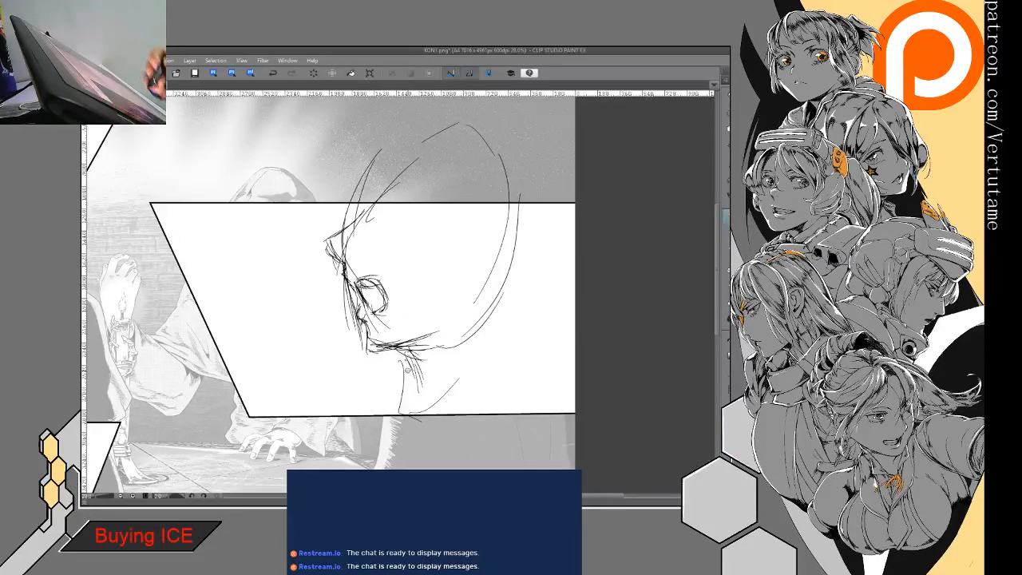
- Select the whole profile head sketch, delete it and clear the selection
{"action": "key", "text": "m"}
{"action": "mouse_move", "coordinate": [368, 389]}
{"action": "left_mouse_down"}
{"action": "mouse_move", "coordinate": [487, 111]}
{"action": "mouse_move", "coordinate": [363, 466]}
{"action": "left_mouse_up"}
{"action": "key", "text": "Delete"}
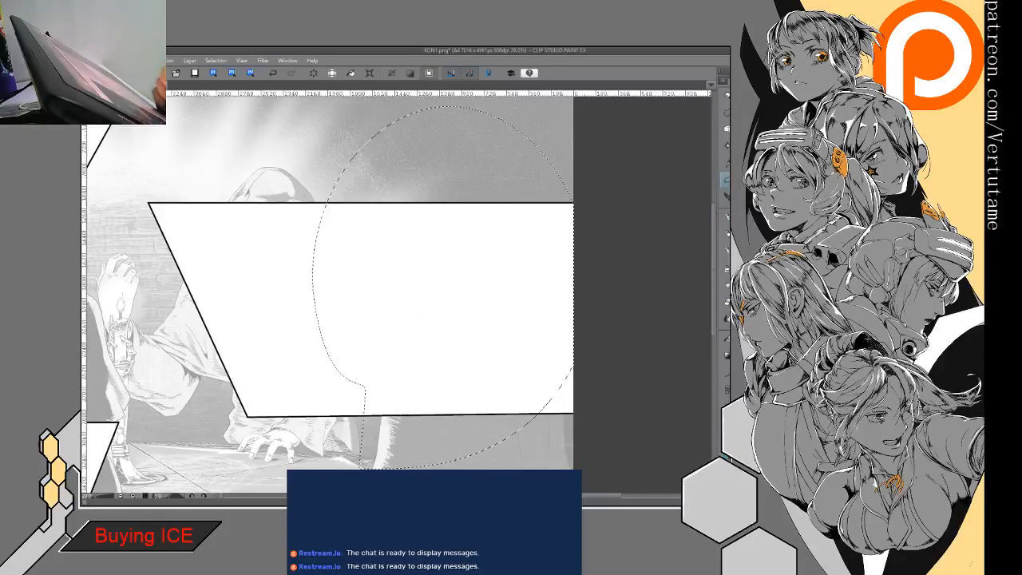
{"action": "key", "text": "ctrl+d"}
- Rough in a new large oval skull over the same frame, extending above its upper border, with loose curved strokes
{"action": "left_click_drag", "start_coordinate": [340, 232], "coordinate": [444, 135]}
{"action": "left_click_drag", "start_coordinate": [503, 156], "coordinate": [516, 264]}
{"action": "left_click_drag", "start_coordinate": [351, 204], "coordinate": [399, 377]}
{"action": "left_click_drag", "start_coordinate": [424, 376], "coordinate": [481, 341]}
{"action": "left_click_drag", "start_coordinate": [507, 152], "coordinate": [531, 255]}
{"action": "left_click_drag", "start_coordinate": [528, 263], "coordinate": [415, 369]}
{"action": "left_click_drag", "start_coordinate": [364, 168], "coordinate": [335, 260]}
{"action": "left_click_drag", "start_coordinate": [376, 142], "coordinate": [478, 129]}
{"action": "mouse_move", "coordinate": [487, 150]}
{"action": "left_mouse_down"}
{"action": "mouse_move", "coordinate": [524, 235]}
{"action": "mouse_move", "coordinate": [505, 303]}
{"action": "left_mouse_up"}
{"action": "left_click_drag", "start_coordinate": [499, 327], "coordinate": [451, 356]}
- Add the jaw base, the front face line and the front and back neck lines to the oval head
{"action": "left_click_drag", "start_coordinate": [321, 345], "coordinate": [409, 369]}
{"action": "left_click_drag", "start_coordinate": [347, 359], "coordinate": [395, 391]}
{"action": "left_click_drag", "start_coordinate": [401, 377], "coordinate": [420, 422]}
{"action": "left_click_drag", "start_coordinate": [508, 329], "coordinate": [500, 457]}
{"action": "left_click_drag", "start_coordinate": [325, 272], "coordinate": [334, 351]}
{"action": "left_click_drag", "start_coordinate": [334, 274], "coordinate": [345, 359]}
{"action": "left_click_drag", "start_coordinate": [342, 356], "coordinate": [396, 366]}
- Draw brow guide strokes across the head, then sketch the pointed nose and the first mouth strokes in profile
{"action": "left_click_drag", "start_coordinate": [367, 227], "coordinate": [406, 230]}
{"action": "left_click_drag", "start_coordinate": [380, 229], "coordinate": [444, 237]}
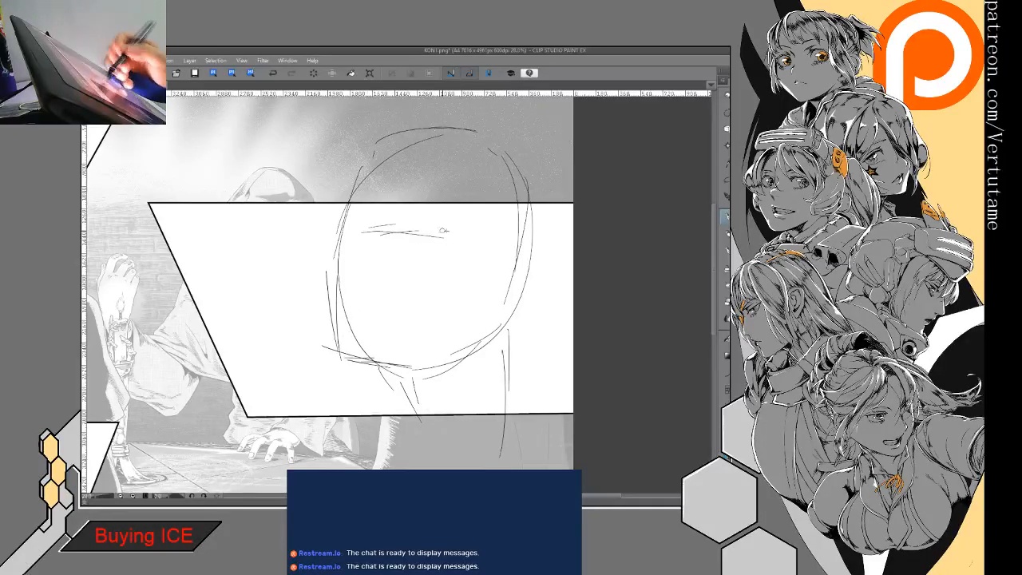
{"action": "mouse_move", "coordinate": [333, 259]}
{"action": "left_mouse_down"}
{"action": "mouse_move", "coordinate": [321, 280]}
{"action": "mouse_move", "coordinate": [345, 233]}
{"action": "mouse_move", "coordinate": [319, 255]}
{"action": "mouse_move", "coordinate": [331, 279]}
{"action": "left_mouse_up"}
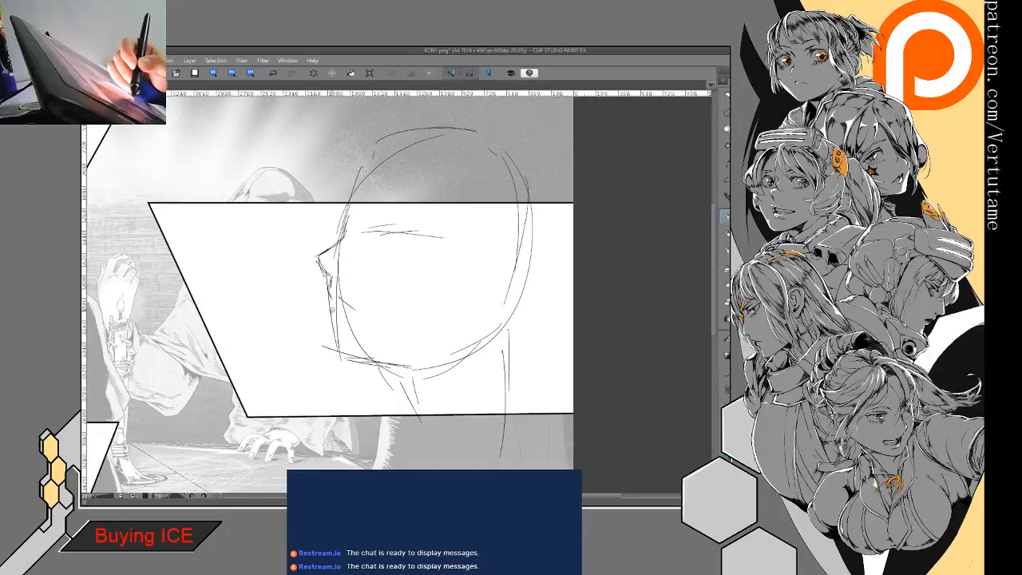
{"action": "mouse_move", "coordinate": [337, 297]}
{"action": "left_mouse_down"}
{"action": "mouse_move", "coordinate": [356, 328]}
{"action": "mouse_move", "coordinate": [352, 304]}
{"action": "left_mouse_up"}
{"action": "left_click_drag", "start_coordinate": [350, 302], "coordinate": [353, 318]}
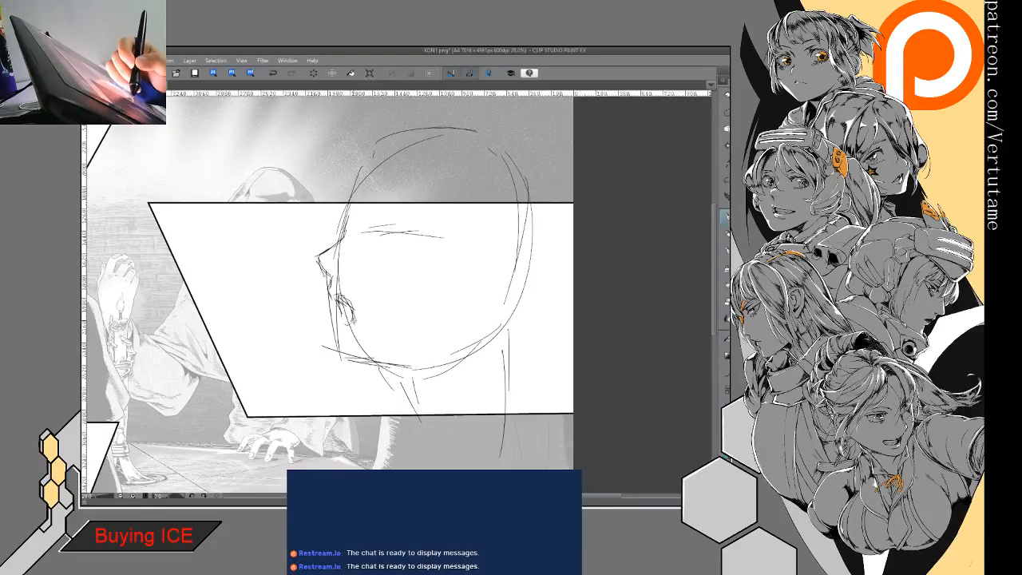
- Build up the profile's mouth, lips, chin and underside of the jaw, and reinforce the neck lines
{"action": "left_click_drag", "start_coordinate": [338, 296], "coordinate": [350, 325]}
{"action": "mouse_move", "coordinate": [337, 297]}
{"action": "left_mouse_down"}
{"action": "mouse_move", "coordinate": [345, 322]}
{"action": "mouse_move", "coordinate": [353, 318]}
{"action": "mouse_move", "coordinate": [333, 330]}
{"action": "mouse_move", "coordinate": [360, 382]}
{"action": "mouse_move", "coordinate": [420, 360]}
{"action": "left_mouse_up"}
{"action": "mouse_move", "coordinate": [341, 334]}
{"action": "left_mouse_down"}
{"action": "mouse_move", "coordinate": [343, 366]}
{"action": "mouse_move", "coordinate": [427, 351]}
{"action": "left_mouse_up"}
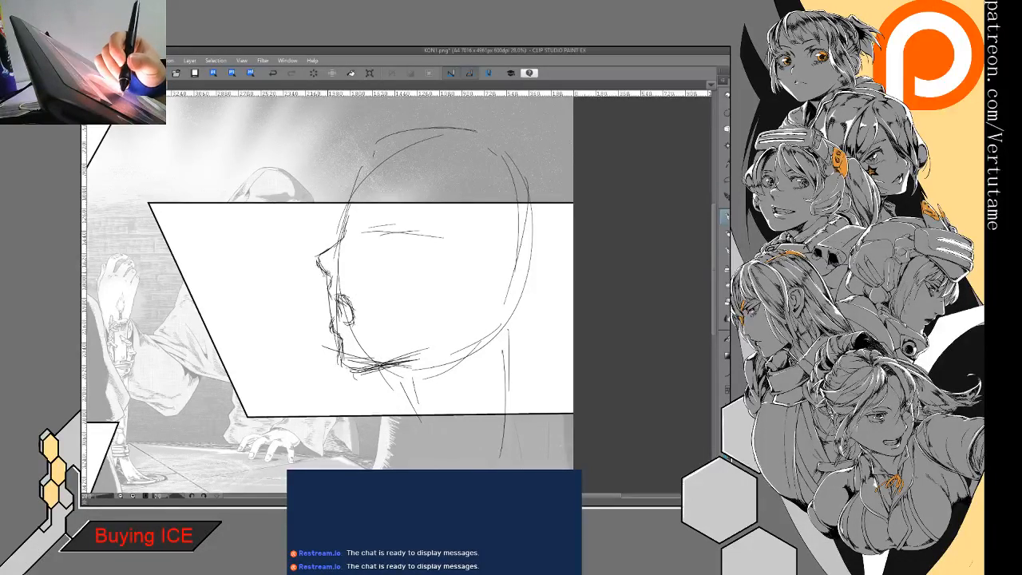
{"action": "mouse_move", "coordinate": [325, 280]}
{"action": "left_mouse_down"}
{"action": "mouse_move", "coordinate": [351, 365]}
{"action": "mouse_move", "coordinate": [409, 359]}
{"action": "mouse_move", "coordinate": [405, 378]}
{"action": "mouse_move", "coordinate": [418, 391]}
{"action": "left_mouse_up"}
{"action": "mouse_move", "coordinate": [370, 362]}
{"action": "left_mouse_down"}
{"action": "mouse_move", "coordinate": [422, 358]}
{"action": "mouse_move", "coordinate": [431, 412]}
{"action": "left_mouse_up"}
{"action": "left_click_drag", "start_coordinate": [511, 316], "coordinate": [506, 395]}
- Sketch the hood's projecting front brim with long slanted strokes crossing in front of the profile's forehead
{"action": "left_click_drag", "start_coordinate": [312, 210], "coordinate": [361, 243]}
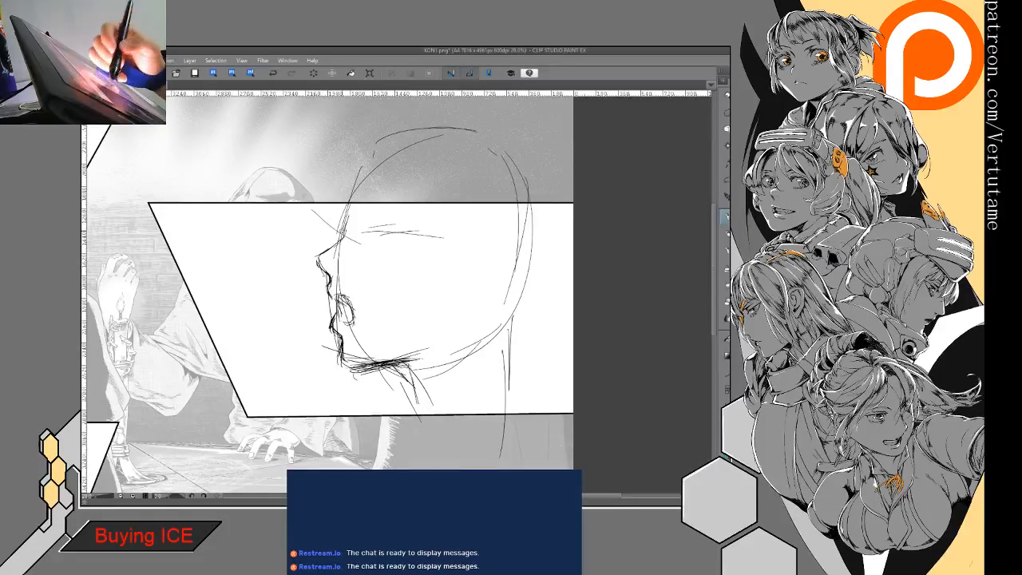
{"action": "left_click_drag", "start_coordinate": [297, 200], "coordinate": [450, 272]}
{"action": "mouse_move", "coordinate": [450, 275]}
{"action": "left_mouse_down"}
{"action": "mouse_move", "coordinate": [471, 317]}
{"action": "mouse_move", "coordinate": [476, 293]}
{"action": "left_mouse_up"}
{"action": "mouse_move", "coordinate": [290, 204]}
{"action": "left_mouse_down"}
{"action": "mouse_move", "coordinate": [306, 179]}
{"action": "mouse_move", "coordinate": [348, 153]}
{"action": "left_mouse_up"}
{"action": "mouse_move", "coordinate": [318, 207]}
{"action": "left_mouse_down"}
{"action": "mouse_move", "coordinate": [265, 211]}
{"action": "mouse_move", "coordinate": [287, 239]}
{"action": "left_mouse_up"}
{"action": "mouse_move", "coordinate": [276, 204]}
{"action": "left_mouse_down"}
{"action": "mouse_move", "coordinate": [295, 236]}
{"action": "mouse_move", "coordinate": [307, 174]}
{"action": "mouse_move", "coordinate": [359, 129]}
{"action": "left_mouse_up"}
- Draw the hood's inner side edge down to the jaw and its front edge down past the chin
{"action": "left_click_drag", "start_coordinate": [548, 140], "coordinate": [559, 287]}
{"action": "left_click_drag", "start_coordinate": [374, 175], "coordinate": [396, 275]}
{"action": "mouse_move", "coordinate": [384, 220]}
{"action": "left_mouse_down"}
{"action": "mouse_move", "coordinate": [408, 314]}
{"action": "mouse_move", "coordinate": [353, 379]}
{"action": "left_mouse_up"}
{"action": "mouse_move", "coordinate": [351, 380]}
{"action": "left_mouse_down"}
{"action": "mouse_move", "coordinate": [347, 398]}
{"action": "mouse_move", "coordinate": [360, 414]}
{"action": "left_mouse_up"}
{"action": "left_click_drag", "start_coordinate": [334, 354], "coordinate": [333, 374]}
{"action": "mouse_move", "coordinate": [281, 206]}
{"action": "left_mouse_down"}
{"action": "mouse_move", "coordinate": [328, 307]}
{"action": "mouse_move", "coordinate": [329, 396]}
{"action": "left_mouse_up"}
{"action": "left_click_drag", "start_coordinate": [323, 390], "coordinate": [343, 413]}
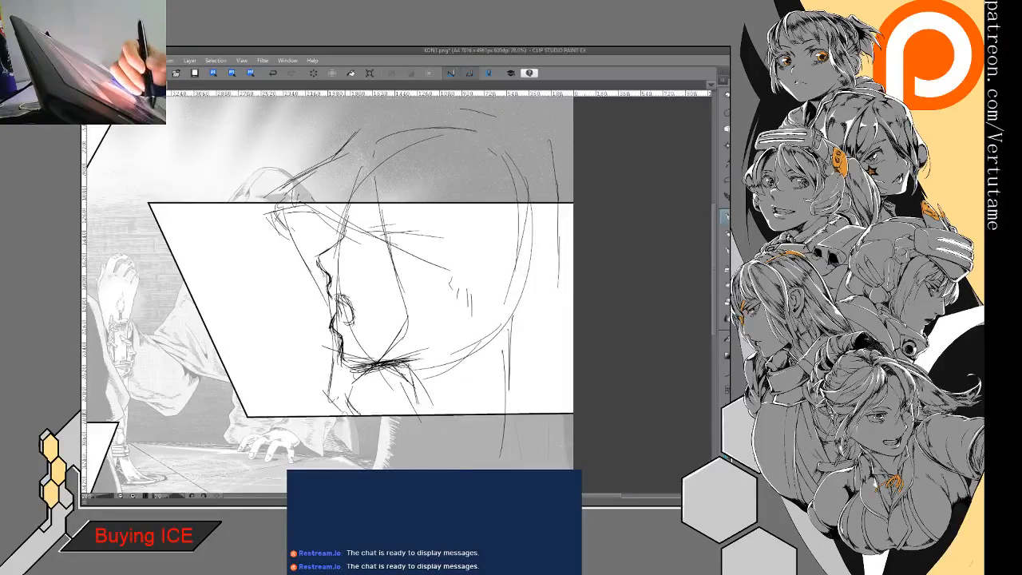
- Draw the hood's back contour and the shoulder line, and add a brow stroke and a contour ahead of the nose
{"action": "left_click_drag", "start_coordinate": [531, 211], "coordinate": [541, 244]}
{"action": "left_click_drag", "start_coordinate": [551, 200], "coordinate": [572, 366]}
{"action": "left_click_drag", "start_coordinate": [568, 367], "coordinate": [441, 398]}
{"action": "mouse_move", "coordinate": [474, 389]}
{"action": "left_mouse_down"}
{"action": "mouse_move", "coordinate": [396, 417]}
{"action": "mouse_move", "coordinate": [412, 406]}
{"action": "left_mouse_up"}
{"action": "mouse_move", "coordinate": [529, 378]}
{"action": "left_mouse_down"}
{"action": "mouse_move", "coordinate": [551, 375]}
{"action": "mouse_move", "coordinate": [568, 394]}
{"action": "left_mouse_up"}
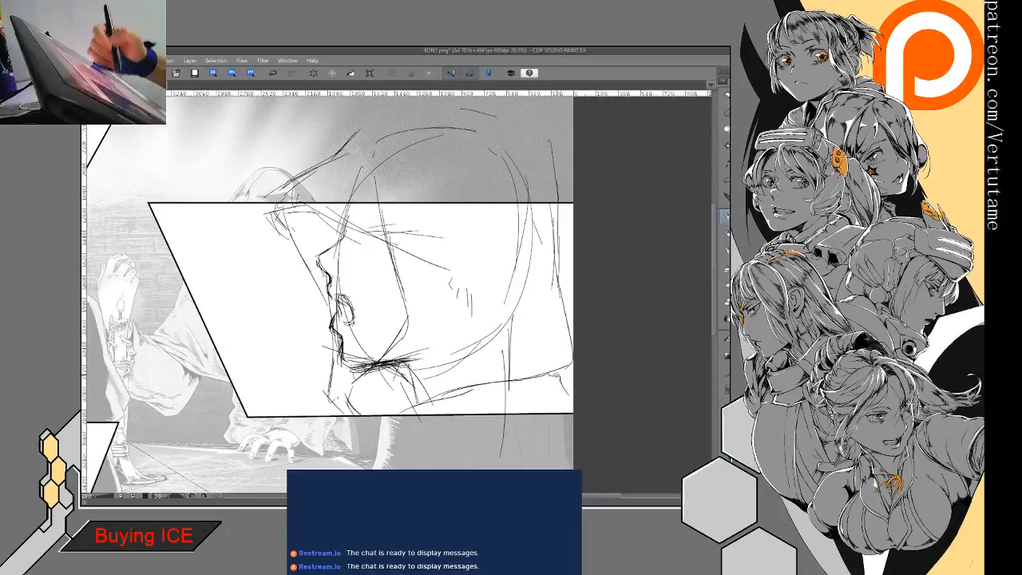
{"action": "mouse_move", "coordinate": [344, 242]}
{"action": "left_mouse_down"}
{"action": "mouse_move", "coordinate": [360, 251]}
{"action": "mouse_move", "coordinate": [391, 241]}
{"action": "left_mouse_up"}
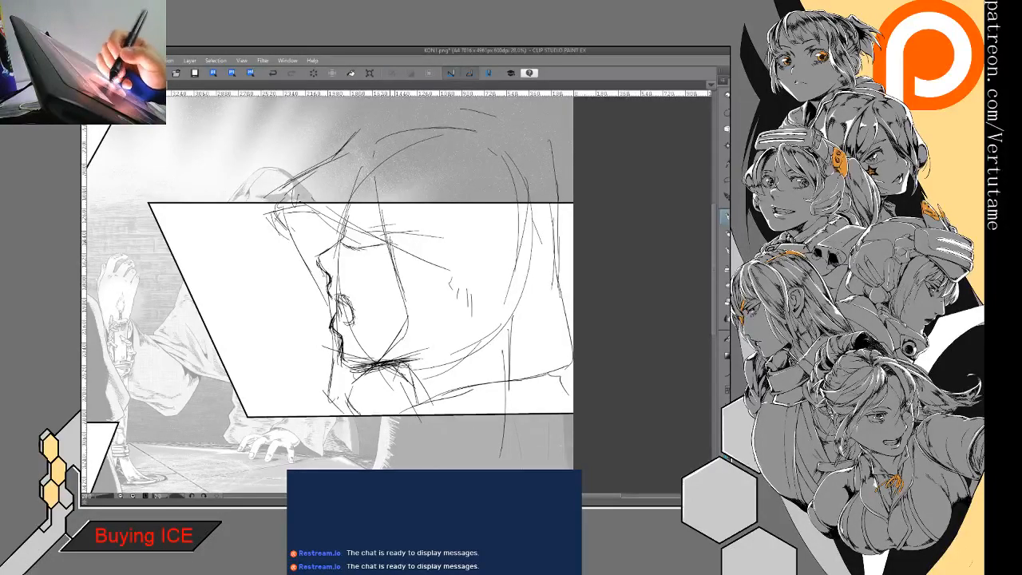
{"action": "left_click_drag", "start_coordinate": [296, 232], "coordinate": [320, 250]}
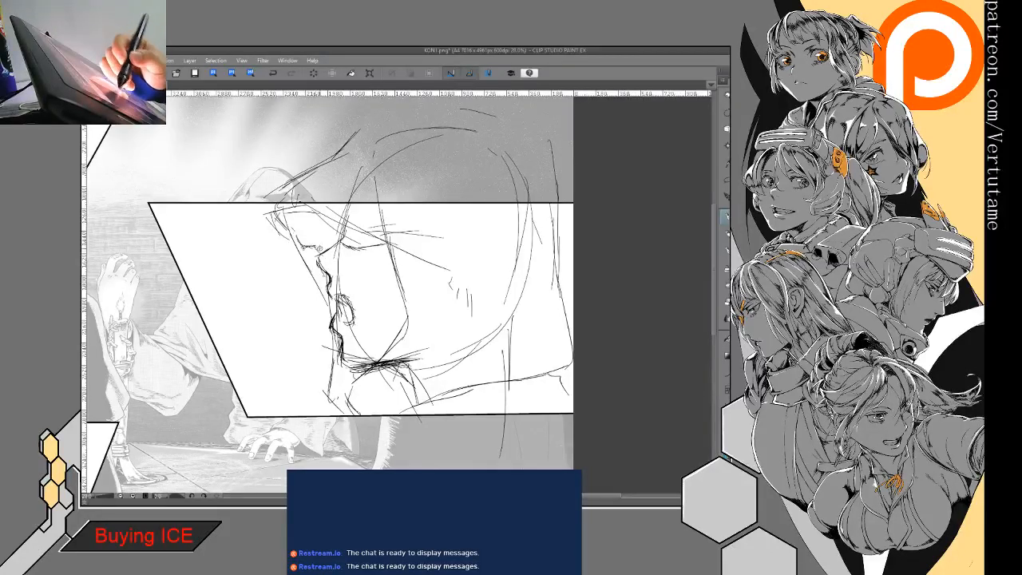
- Compare the hooded profile sketch with the shouting head at different magnifications
{"action": "left_click_drag", "start_coordinate": [376, 296], "coordinate": [475, 257]}
{"action": "scroll", "coordinate": [400, 295], "scroll_direction": "down", "scroll_amount": 5}
{"action": "left_click_drag", "start_coordinate": [400, 295], "coordinate": [294, 338]}
{"action": "scroll", "coordinate": [389, 375], "scroll_direction": "up", "scroll_amount": 3}
{"action": "scroll", "coordinate": [443, 324], "scroll_direction": "up", "scroll_amount": 3}
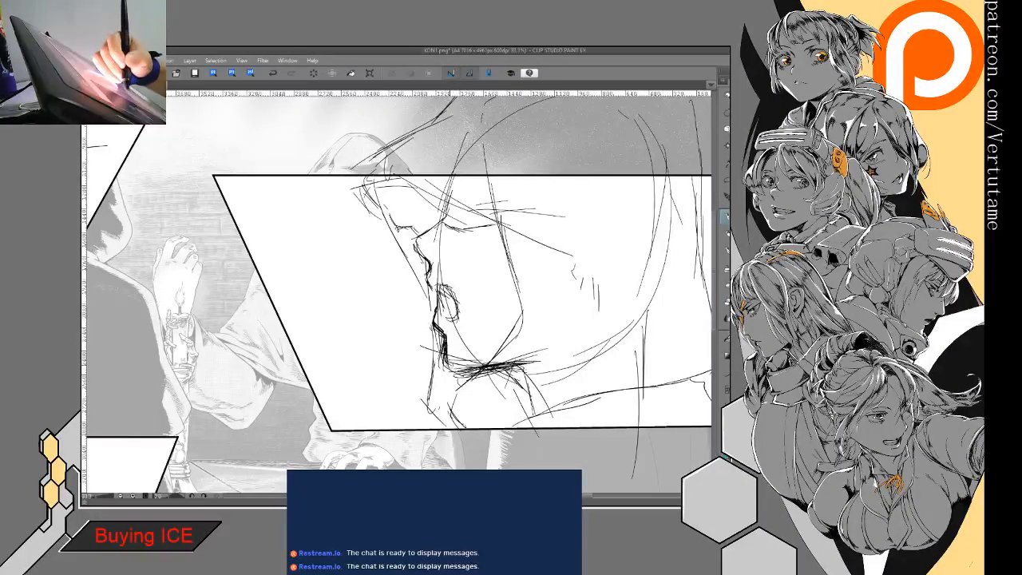
{"action": "mouse_move", "coordinate": [256, 276]}
{"action": "left_mouse_down"}
{"action": "mouse_move", "coordinate": [498, 333]}
{"action": "mouse_move", "coordinate": [669, 336]}
{"action": "left_mouse_up"}
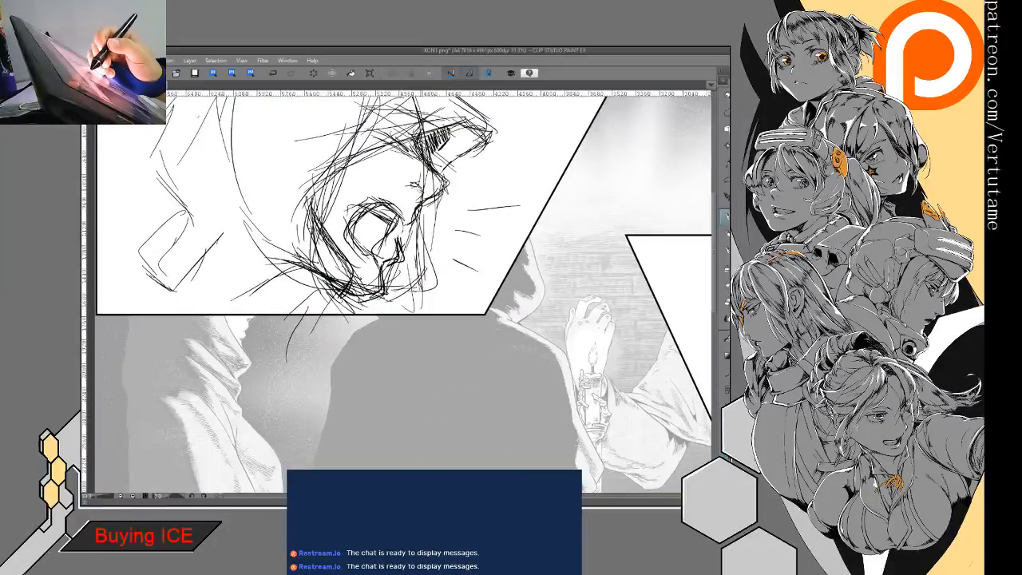
{"action": "mouse_move", "coordinate": [623, 272]}
{"action": "left_mouse_down"}
{"action": "mouse_move", "coordinate": [473, 220]}
{"action": "mouse_move", "coordinate": [254, 178]}
{"action": "mouse_move", "coordinate": [269, 169]}
{"action": "left_mouse_up"}
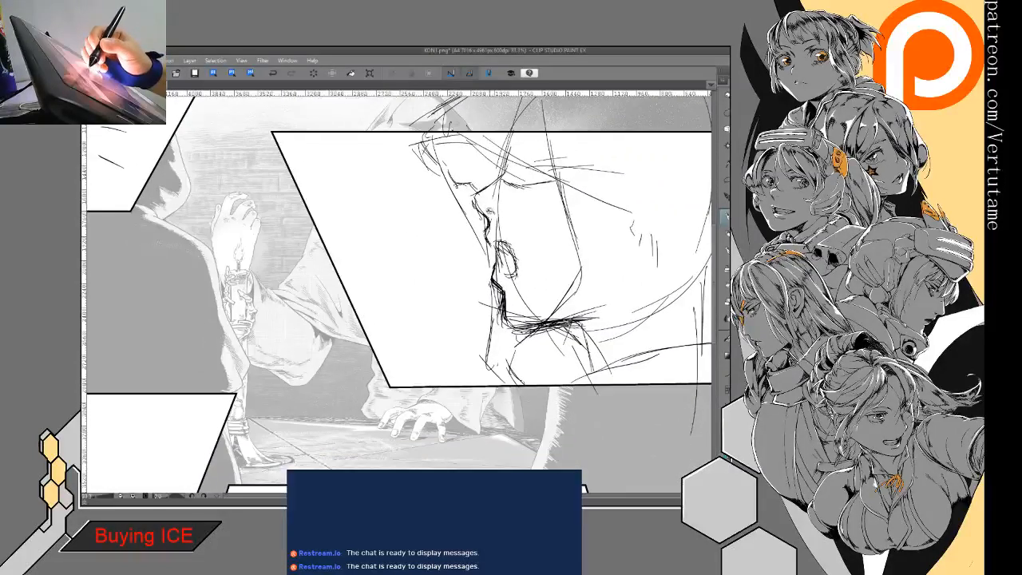
{"action": "left_click_drag", "start_coordinate": [406, 288], "coordinate": [458, 232]}
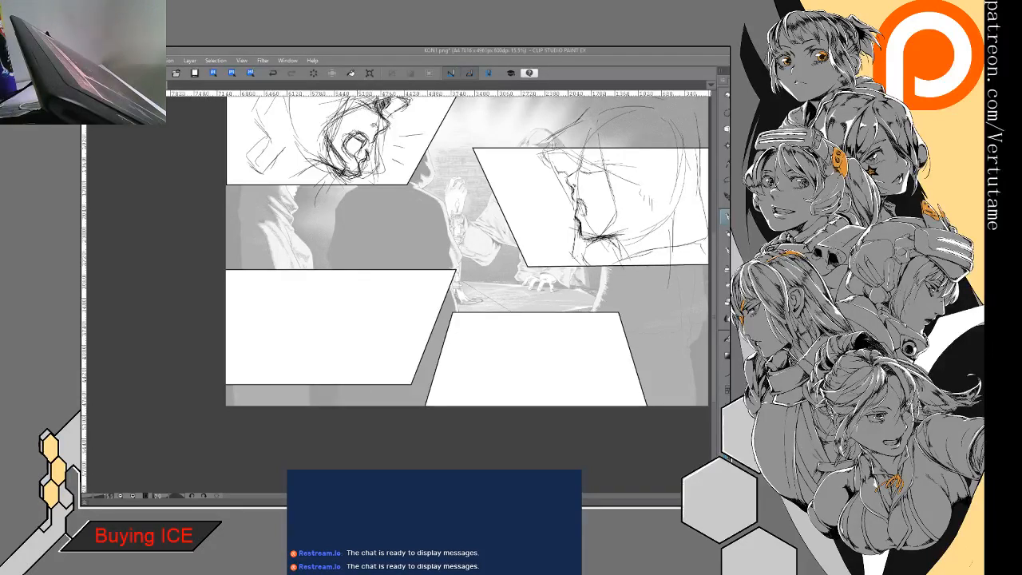
- Rough in an oval front-facing head inside the empty frame below the shouting head
{"action": "left_click_drag", "start_coordinate": [270, 270], "coordinate": [325, 274]}
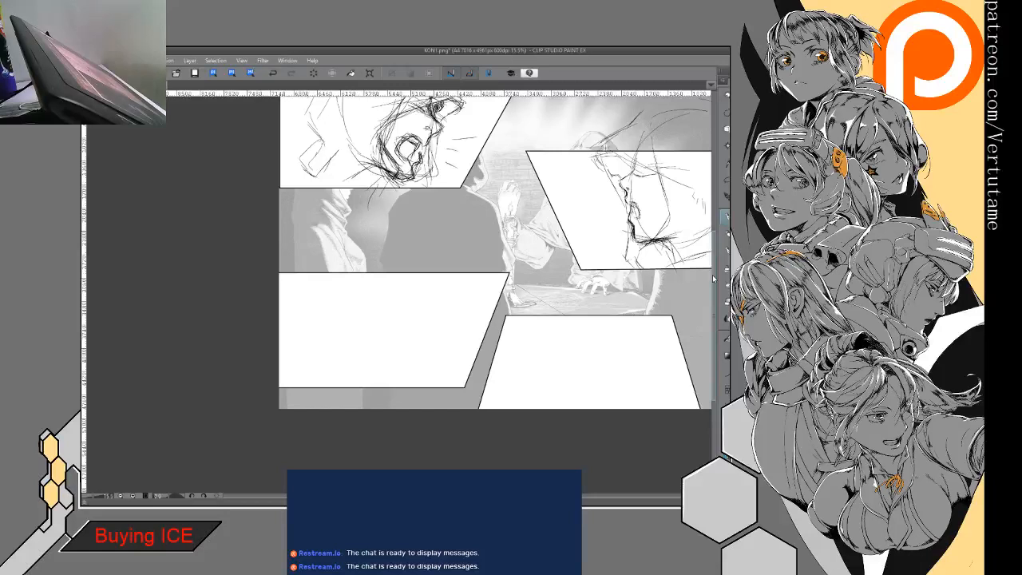
{"action": "left_click_drag", "start_coordinate": [332, 322], "coordinate": [352, 281]}
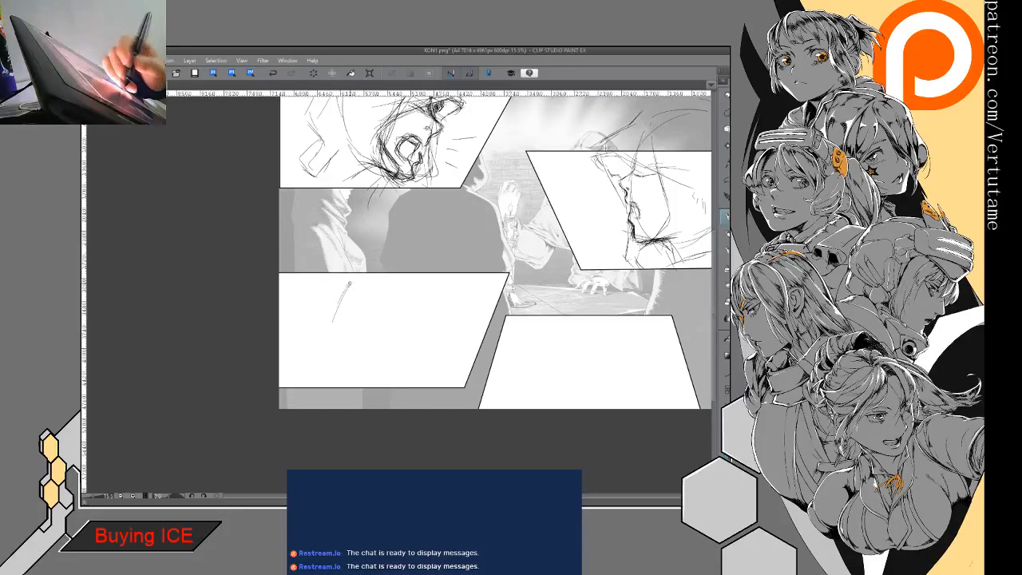
{"action": "left_click_drag", "start_coordinate": [417, 279], "coordinate": [423, 340]}
{"action": "left_click_drag", "start_coordinate": [351, 253], "coordinate": [340, 330]}
{"action": "left_click_drag", "start_coordinate": [337, 272], "coordinate": [355, 367]}
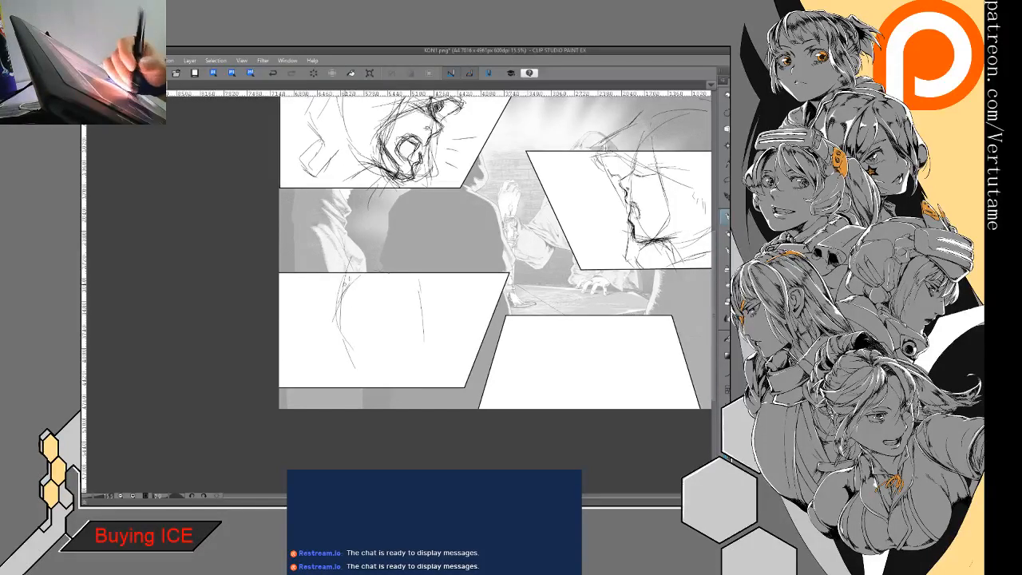
{"action": "left_click_drag", "start_coordinate": [425, 273], "coordinate": [428, 339]}
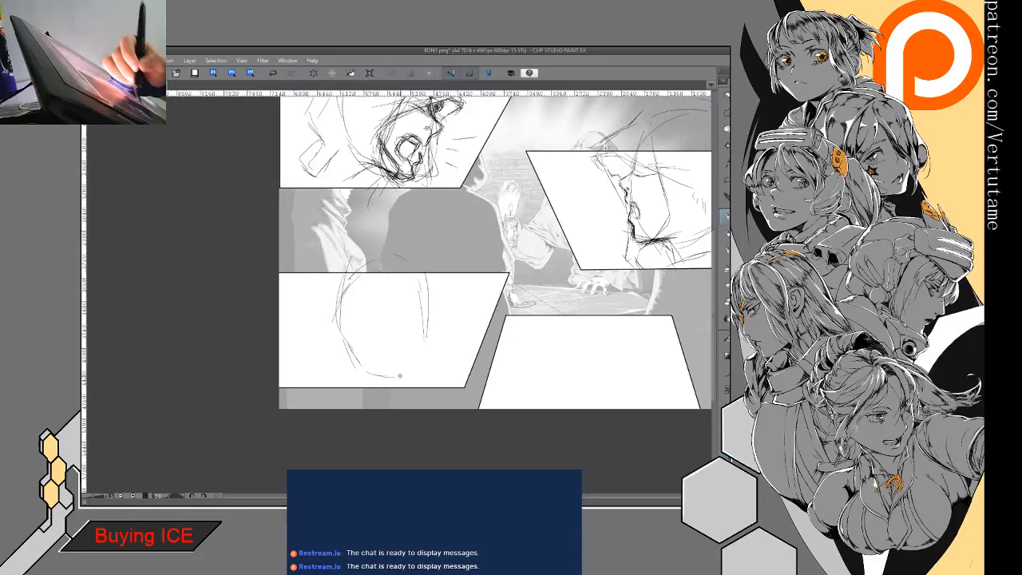
{"action": "mouse_move", "coordinate": [345, 281]}
{"action": "left_mouse_down"}
{"action": "mouse_move", "coordinate": [360, 364]}
{"action": "mouse_move", "coordinate": [387, 380]}
{"action": "mouse_move", "coordinate": [415, 365]}
{"action": "mouse_move", "coordinate": [374, 380]}
{"action": "left_mouse_up"}
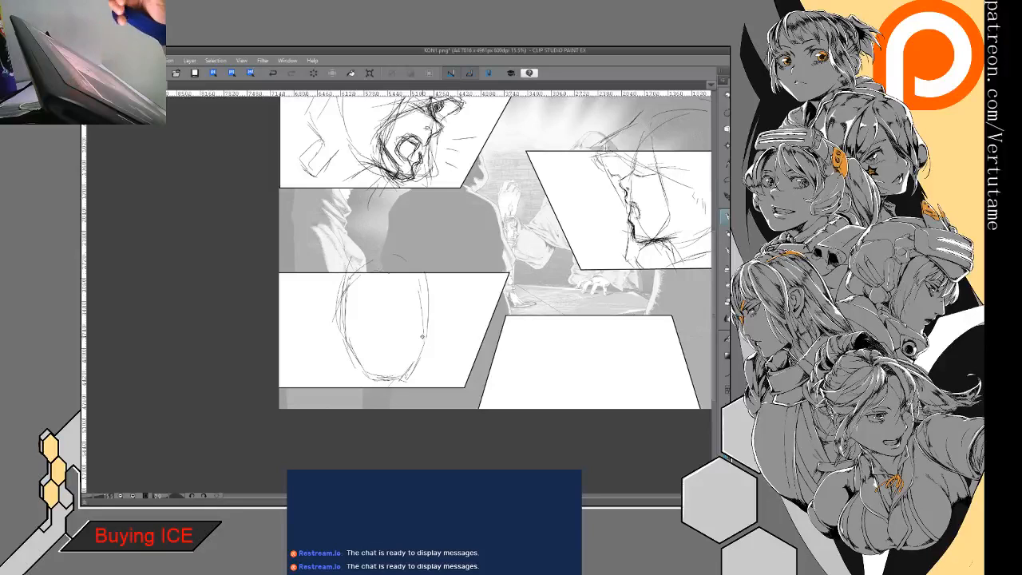
- Reinforce the front-facing head's sides and narrowing jaw with overlapping strokes
{"action": "left_click_drag", "start_coordinate": [422, 336], "coordinate": [402, 336]}
{"action": "key", "text": "ctrl+at"}
{"action": "key", "text": "ctrl+plus"}
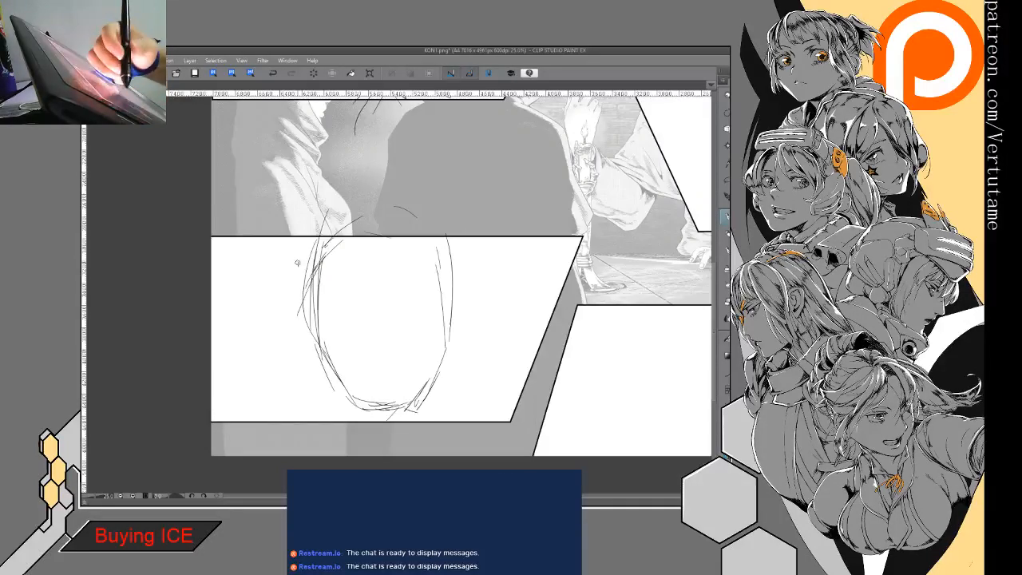
{"action": "mouse_move", "coordinate": [311, 278]}
{"action": "left_mouse_down"}
{"action": "mouse_move", "coordinate": [346, 382]}
{"action": "mouse_move", "coordinate": [377, 410]}
{"action": "mouse_move", "coordinate": [407, 398]}
{"action": "mouse_move", "coordinate": [440, 354]}
{"action": "left_mouse_up"}
{"action": "left_click_drag", "start_coordinate": [442, 250], "coordinate": [437, 346]}
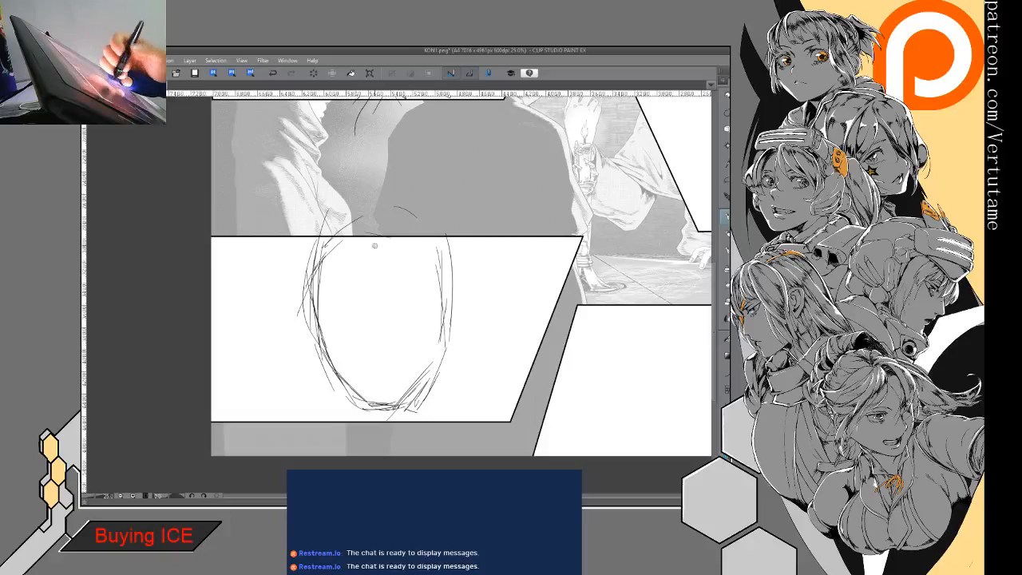
- Sketch a peaked hood opening over the front-facing head and its left outer edge flaring down beside the jaw
{"action": "mouse_move", "coordinate": [297, 309]}
{"action": "left_mouse_down"}
{"action": "mouse_move", "coordinate": [343, 297]}
{"action": "mouse_move", "coordinate": [342, 281]}
{"action": "mouse_move", "coordinate": [372, 270]}
{"action": "mouse_move", "coordinate": [348, 278]}
{"action": "left_mouse_up"}
{"action": "left_click_drag", "start_coordinate": [343, 271], "coordinate": [448, 267]}
{"action": "left_click_drag", "start_coordinate": [301, 242], "coordinate": [290, 310]}
{"action": "left_click_drag", "start_coordinate": [301, 252], "coordinate": [277, 346]}
{"action": "mouse_move", "coordinate": [278, 344]}
{"action": "left_mouse_down"}
{"action": "mouse_move", "coordinate": [268, 369]}
{"action": "mouse_move", "coordinate": [302, 403]}
{"action": "left_mouse_up"}
{"action": "left_click_drag", "start_coordinate": [323, 234], "coordinate": [299, 288]}
{"action": "left_click_drag", "start_coordinate": [315, 252], "coordinate": [291, 324]}
{"action": "mouse_move", "coordinate": [306, 279]}
{"action": "left_mouse_down"}
{"action": "mouse_move", "coordinate": [273, 364]}
{"action": "mouse_move", "coordinate": [291, 401]}
{"action": "mouse_move", "coordinate": [303, 311]}
{"action": "mouse_move", "coordinate": [294, 323]}
{"action": "left_mouse_up"}
{"action": "mouse_move", "coordinate": [311, 304]}
{"action": "left_mouse_down"}
{"action": "mouse_move", "coordinate": [327, 289]}
{"action": "mouse_move", "coordinate": [417, 272]}
{"action": "mouse_move", "coordinate": [454, 334]}
{"action": "left_mouse_up"}
{"action": "left_click_drag", "start_coordinate": [436, 296], "coordinate": [461, 361]}
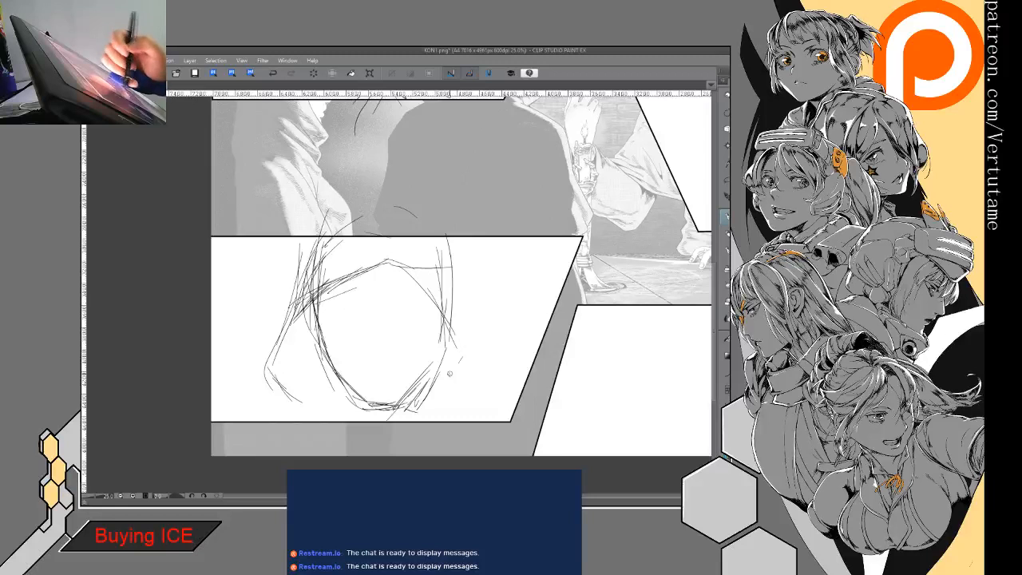
- Draw the hood's right edge sloping from the peak and folding inward beside the jaw
{"action": "mouse_move", "coordinate": [433, 289]}
{"action": "left_mouse_down"}
{"action": "mouse_move", "coordinate": [476, 349]}
{"action": "mouse_move", "coordinate": [479, 392]}
{"action": "left_mouse_up"}
{"action": "left_click_drag", "start_coordinate": [479, 387], "coordinate": [448, 406]}
{"action": "left_click_drag", "start_coordinate": [399, 260], "coordinate": [479, 349]}
{"action": "mouse_move", "coordinate": [414, 276]}
{"action": "left_mouse_down"}
{"action": "mouse_move", "coordinate": [470, 381]}
{"action": "mouse_move", "coordinate": [462, 392]}
{"action": "left_mouse_up"}
{"action": "left_click_drag", "start_coordinate": [486, 378], "coordinate": [453, 405]}
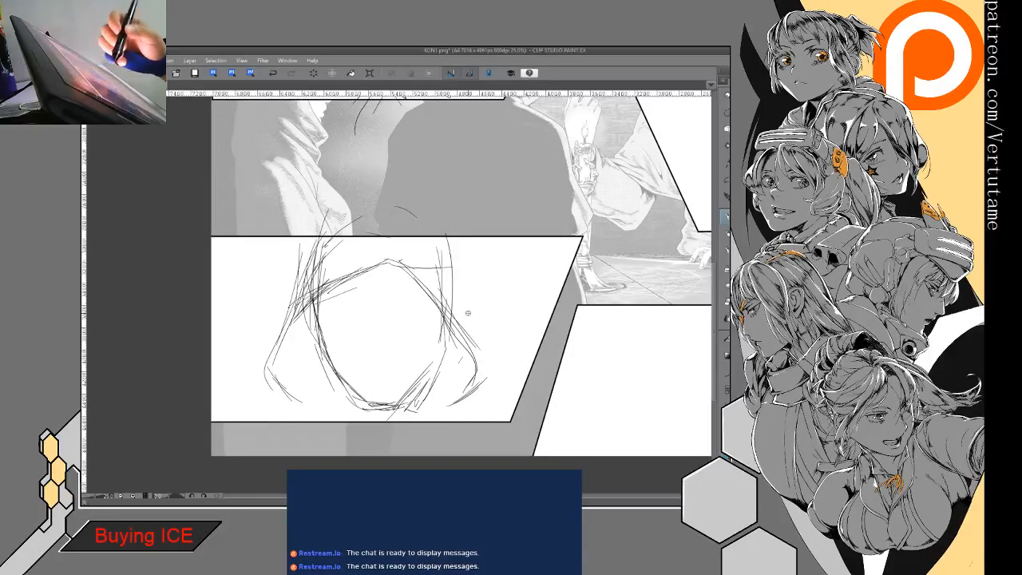
- Check the sketch in flipped view and reinforce the hood opening's left edge and flaring left side
{"action": "key", "text": "h"}
{"action": "mouse_move", "coordinate": [403, 265]}
{"action": "left_mouse_down"}
{"action": "mouse_move", "coordinate": [348, 303]}
{"action": "mouse_move", "coordinate": [321, 350]}
{"action": "mouse_move", "coordinate": [320, 384]}
{"action": "mouse_move", "coordinate": [388, 286]}
{"action": "mouse_move", "coordinate": [358, 282]}
{"action": "left_mouse_up"}
{"action": "key", "text": "h"}
{"action": "mouse_move", "coordinate": [377, 267]}
{"action": "left_mouse_down"}
{"action": "mouse_move", "coordinate": [312, 337]}
{"action": "mouse_move", "coordinate": [280, 353]}
{"action": "left_mouse_up"}
{"action": "mouse_move", "coordinate": [319, 321]}
{"action": "left_mouse_down"}
{"action": "mouse_move", "coordinate": [269, 363]}
{"action": "mouse_move", "coordinate": [267, 382]}
{"action": "left_mouse_up"}
{"action": "left_click_drag", "start_coordinate": [292, 344], "coordinate": [276, 358]}
{"action": "mouse_move", "coordinate": [361, 283]}
{"action": "left_mouse_down"}
{"action": "mouse_move", "coordinate": [301, 334]}
{"action": "mouse_move", "coordinate": [322, 313]}
{"action": "left_mouse_up"}
{"action": "left_click_drag", "start_coordinate": [342, 251], "coordinate": [318, 296]}
{"action": "left_click_drag", "start_coordinate": [330, 263], "coordinate": [303, 322]}
{"action": "left_click_drag", "start_coordinate": [343, 296], "coordinate": [284, 369]}
{"action": "mouse_move", "coordinate": [300, 350]}
{"action": "left_mouse_down"}
{"action": "mouse_move", "coordinate": [279, 378]}
{"action": "mouse_move", "coordinate": [298, 403]}
{"action": "left_mouse_up"}
- Draw the hood's rounded crown above the frame border and strengthen its outer sides
{"action": "left_click_drag", "start_coordinate": [475, 384], "coordinate": [455, 401]}
{"action": "mouse_move", "coordinate": [305, 307]}
{"action": "left_mouse_down"}
{"action": "mouse_move", "coordinate": [276, 368]}
{"action": "mouse_move", "coordinate": [283, 344]}
{"action": "left_mouse_up"}
{"action": "left_click_drag", "start_coordinate": [312, 264], "coordinate": [307, 291]}
{"action": "left_click_drag", "start_coordinate": [324, 232], "coordinate": [315, 273]}
{"action": "mouse_move", "coordinate": [319, 244]}
{"action": "left_mouse_down"}
{"action": "mouse_move", "coordinate": [312, 289]}
{"action": "mouse_move", "coordinate": [344, 217]}
{"action": "mouse_move", "coordinate": [372, 210]}
{"action": "mouse_move", "coordinate": [368, 195]}
{"action": "mouse_move", "coordinate": [415, 215]}
{"action": "left_mouse_up"}
{"action": "mouse_move", "coordinate": [428, 199]}
{"action": "left_mouse_down"}
{"action": "mouse_move", "coordinate": [454, 243]}
{"action": "mouse_move", "coordinate": [460, 279]}
{"action": "left_mouse_up"}
{"action": "left_click_drag", "start_coordinate": [452, 239], "coordinate": [469, 324]}
{"action": "left_click_drag", "start_coordinate": [460, 283], "coordinate": [492, 388]}
- Darken the face's jaw and chin contour inside the hood with repeated strokes
{"action": "left_click_drag", "start_coordinate": [447, 312], "coordinate": [434, 367]}
{"action": "mouse_move", "coordinate": [443, 329]}
{"action": "left_mouse_down"}
{"action": "mouse_move", "coordinate": [430, 379]}
{"action": "mouse_move", "coordinate": [410, 397]}
{"action": "left_mouse_up"}
{"action": "mouse_move", "coordinate": [423, 383]}
{"action": "left_mouse_down"}
{"action": "mouse_move", "coordinate": [394, 411]}
{"action": "mouse_move", "coordinate": [408, 395]}
{"action": "left_mouse_up"}
{"action": "left_click_drag", "start_coordinate": [409, 395], "coordinate": [388, 414]}
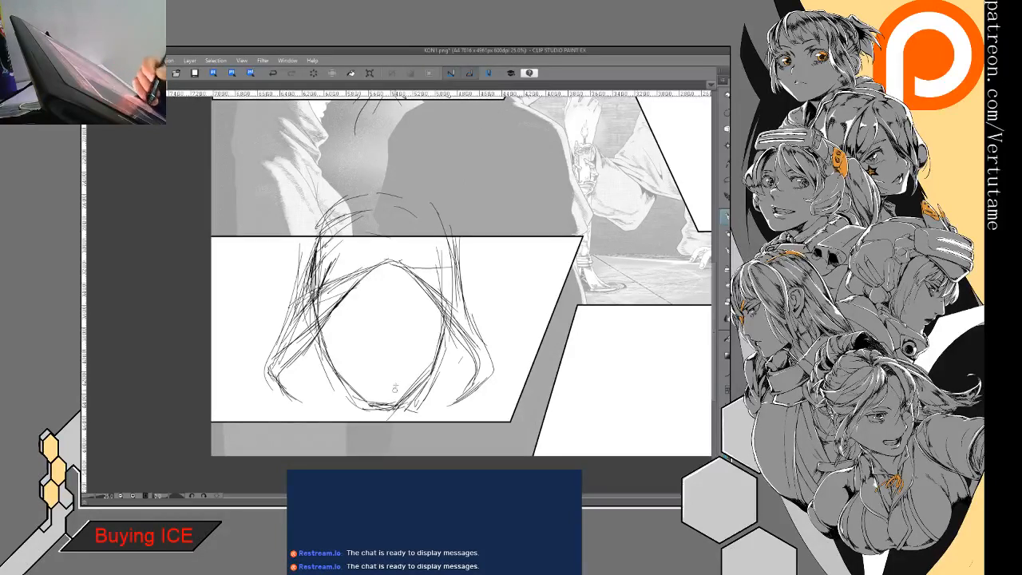
{"action": "mouse_move", "coordinate": [319, 322]}
{"action": "left_mouse_down"}
{"action": "mouse_move", "coordinate": [341, 378]}
{"action": "mouse_move", "coordinate": [385, 407]}
{"action": "left_mouse_up"}
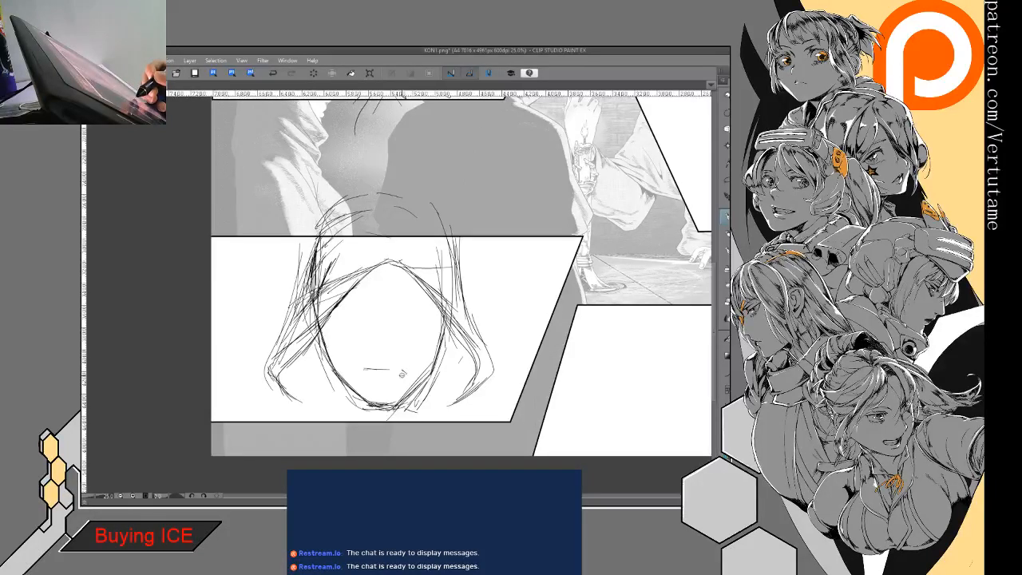
- Draw the slightly open mouth, the base of the nose and the curved eye lines on the hooded face
{"action": "mouse_move", "coordinate": [403, 373]}
{"action": "left_mouse_down"}
{"action": "mouse_move", "coordinate": [372, 378]}
{"action": "mouse_move", "coordinate": [393, 373]}
{"action": "left_mouse_up"}
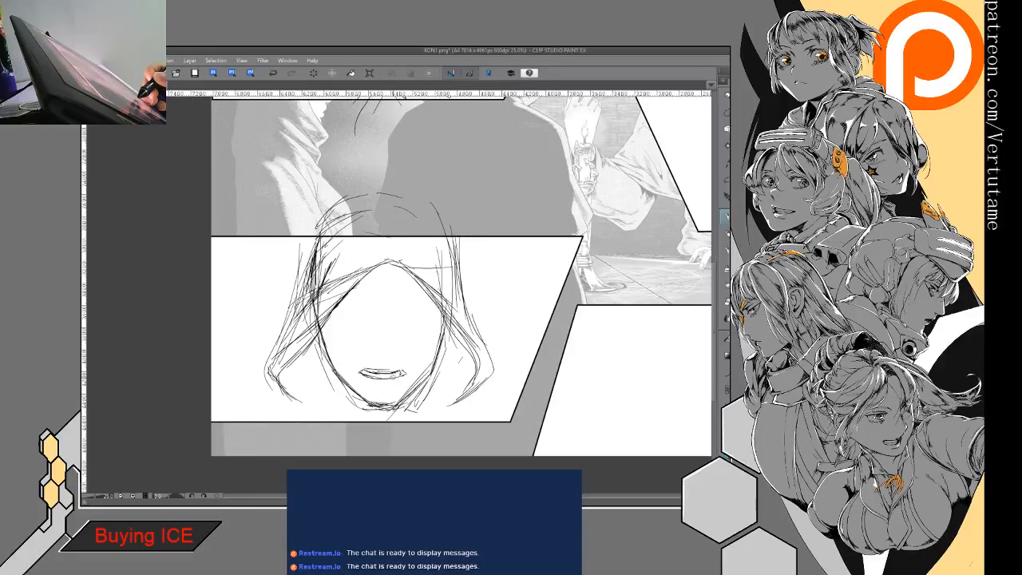
{"action": "left_click_drag", "start_coordinate": [366, 368], "coordinate": [405, 371]}
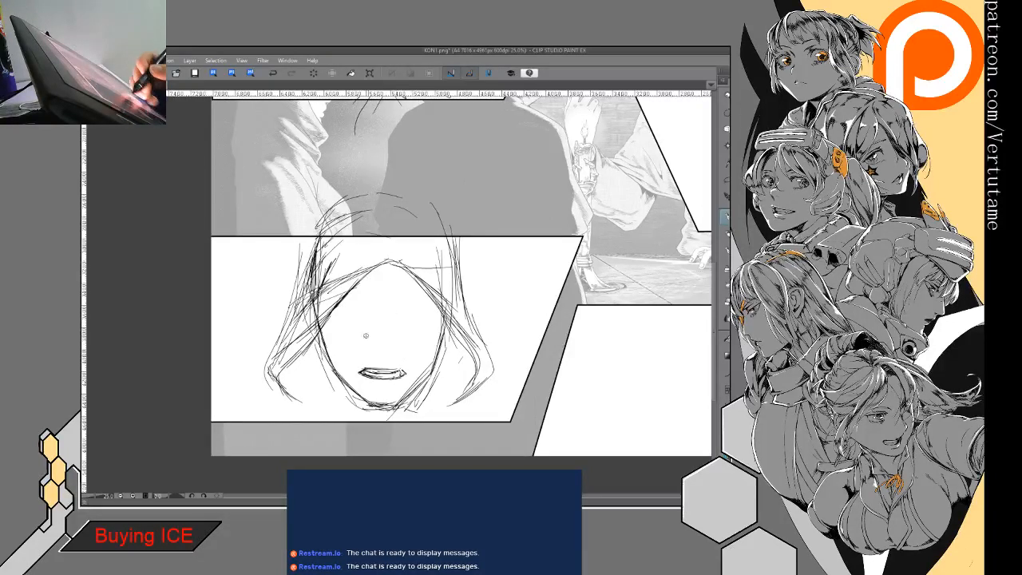
{"action": "left_click_drag", "start_coordinate": [368, 349], "coordinate": [391, 348]}
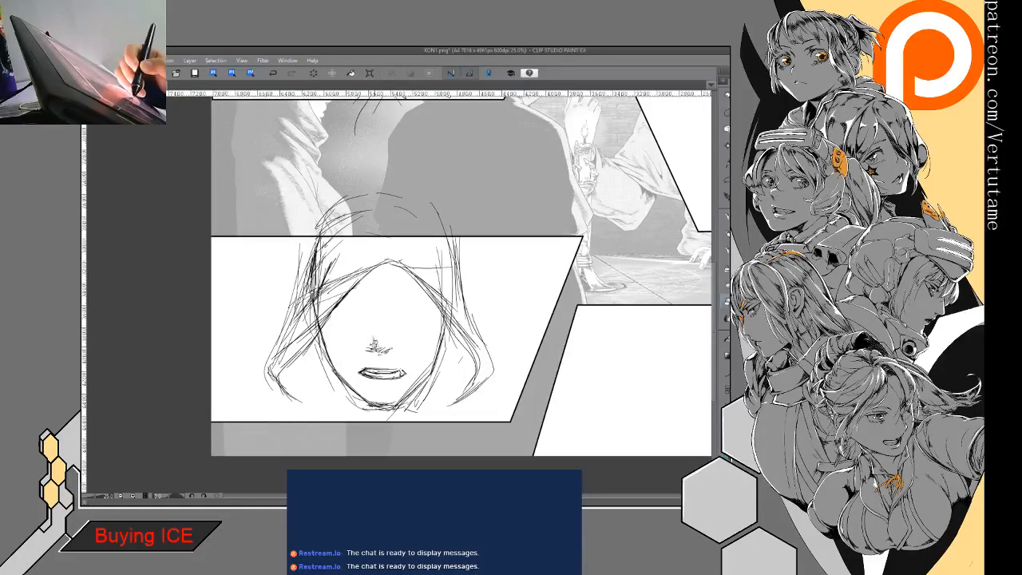
{"action": "left_click_drag", "start_coordinate": [342, 330], "coordinate": [442, 342]}
- Add short fabric folds and shoulder lines below both sides of the hood
{"action": "mouse_move", "coordinate": [308, 384]}
{"action": "left_mouse_down"}
{"action": "mouse_move", "coordinate": [328, 389]}
{"action": "mouse_move", "coordinate": [328, 400]}
{"action": "left_mouse_up"}
{"action": "left_click_drag", "start_coordinate": [300, 398], "coordinate": [335, 410]}
{"action": "mouse_move", "coordinate": [312, 409]}
{"action": "left_mouse_down"}
{"action": "mouse_move", "coordinate": [436, 410]}
{"action": "mouse_move", "coordinate": [259, 420]}
{"action": "left_mouse_up"}
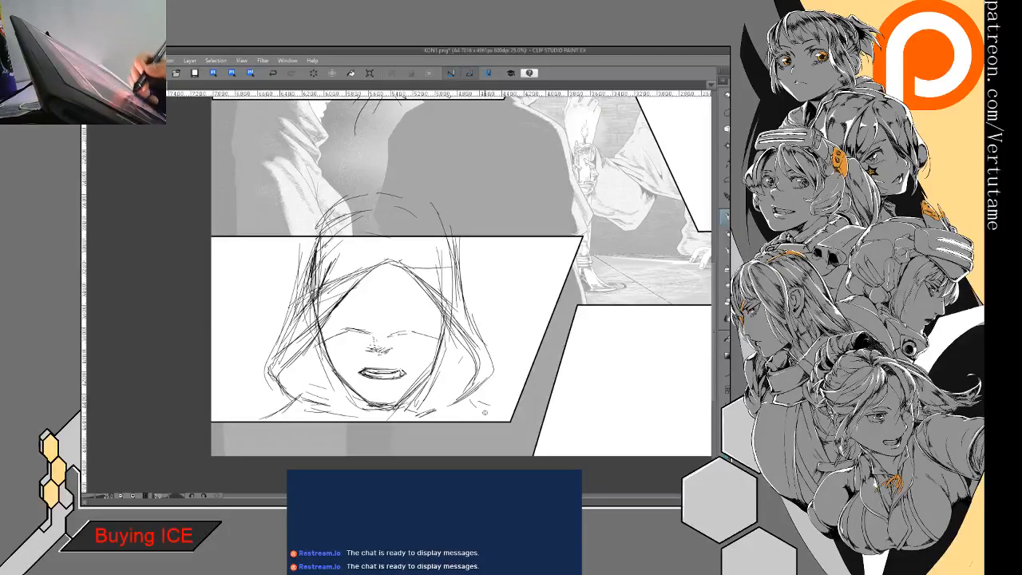
{"action": "left_click_drag", "start_coordinate": [470, 400], "coordinate": [492, 415]}
- Rough in a large oval head with an inner vertical guide line in the bottom trapezoid frame, extending above its border
{"action": "left_click_drag", "start_coordinate": [520, 379], "coordinate": [349, 322]}
{"action": "mouse_move", "coordinate": [496, 321]}
{"action": "left_mouse_down"}
{"action": "mouse_move", "coordinate": [515, 266]}
{"action": "mouse_move", "coordinate": [562, 234]}
{"action": "left_mouse_up"}
{"action": "mouse_move", "coordinate": [594, 237]}
{"action": "left_mouse_down"}
{"action": "mouse_move", "coordinate": [608, 258]}
{"action": "mouse_move", "coordinate": [617, 380]}
{"action": "left_mouse_up"}
{"action": "left_click_drag", "start_coordinate": [550, 261], "coordinate": [545, 332]}
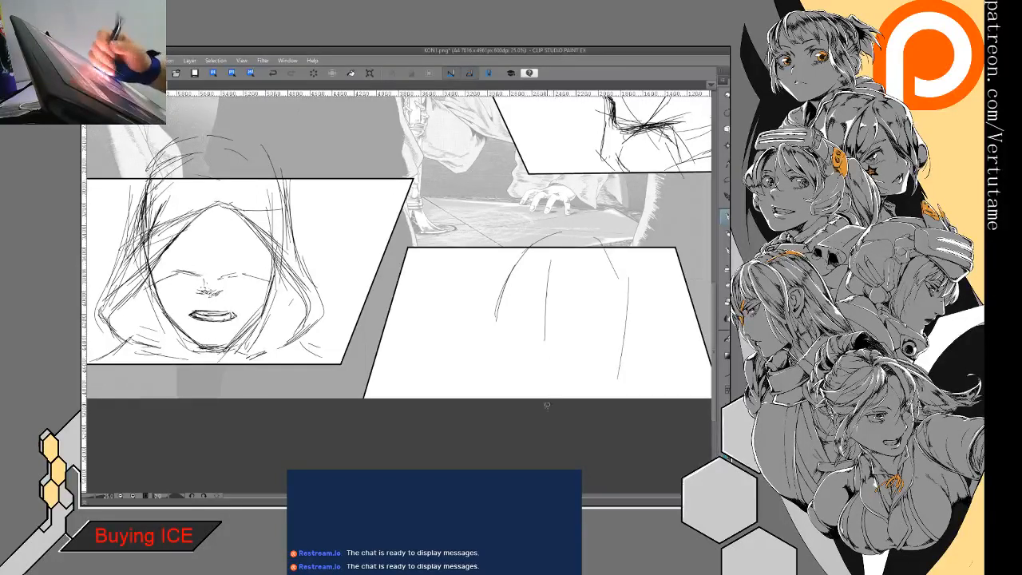
{"action": "left_click_drag", "start_coordinate": [533, 227], "coordinate": [496, 302]}
{"action": "left_click_drag", "start_coordinate": [567, 215], "coordinate": [526, 240]}
{"action": "left_click_drag", "start_coordinate": [631, 276], "coordinate": [623, 359]}
{"action": "mouse_move", "coordinate": [503, 284]}
{"action": "left_mouse_down"}
{"action": "mouse_move", "coordinate": [502, 375]}
{"action": "mouse_move", "coordinate": [514, 397]}
{"action": "left_mouse_up"}
{"action": "left_click_drag", "start_coordinate": [498, 361], "coordinate": [517, 398]}
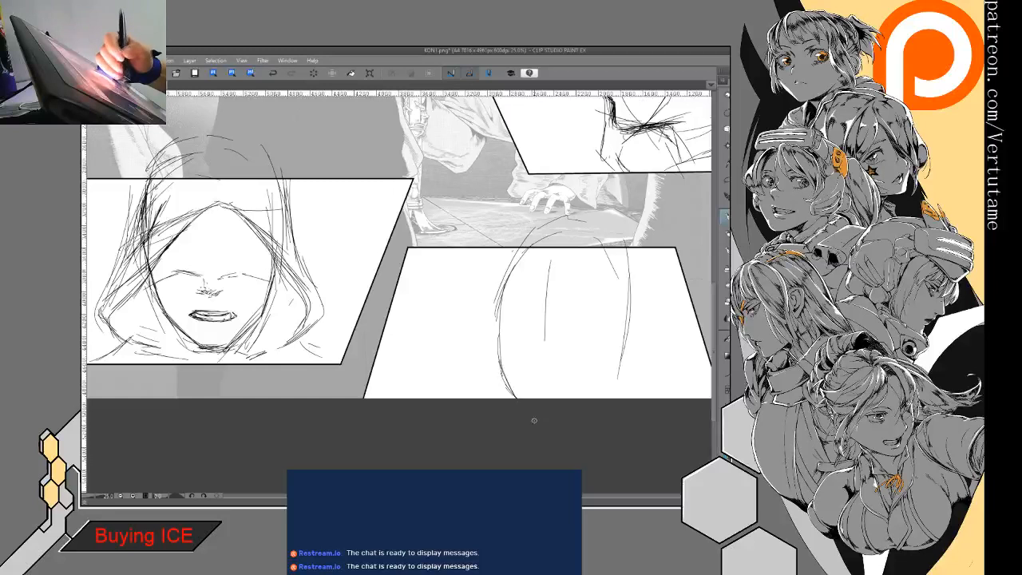
{"action": "left_click_drag", "start_coordinate": [619, 366], "coordinate": [606, 398]}
- Draw a small slanted open mouth, a nose line and slanted eye lines inside the oval head of the bottom trapezoid frame
{"action": "mouse_move", "coordinate": [527, 371]}
{"action": "left_mouse_down"}
{"action": "mouse_move", "coordinate": [574, 383]}
{"action": "mouse_move", "coordinate": [541, 380]}
{"action": "mouse_move", "coordinate": [563, 390]}
{"action": "left_mouse_up"}
{"action": "key", "text": "e"}
{"action": "key", "text": "p"}
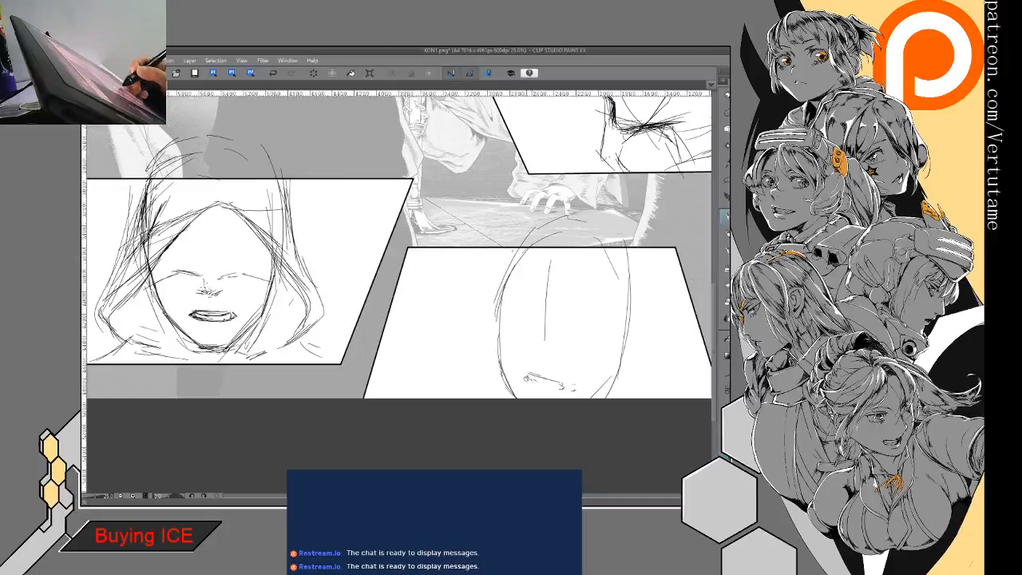
{"action": "left_click_drag", "start_coordinate": [526, 374], "coordinate": [564, 389]}
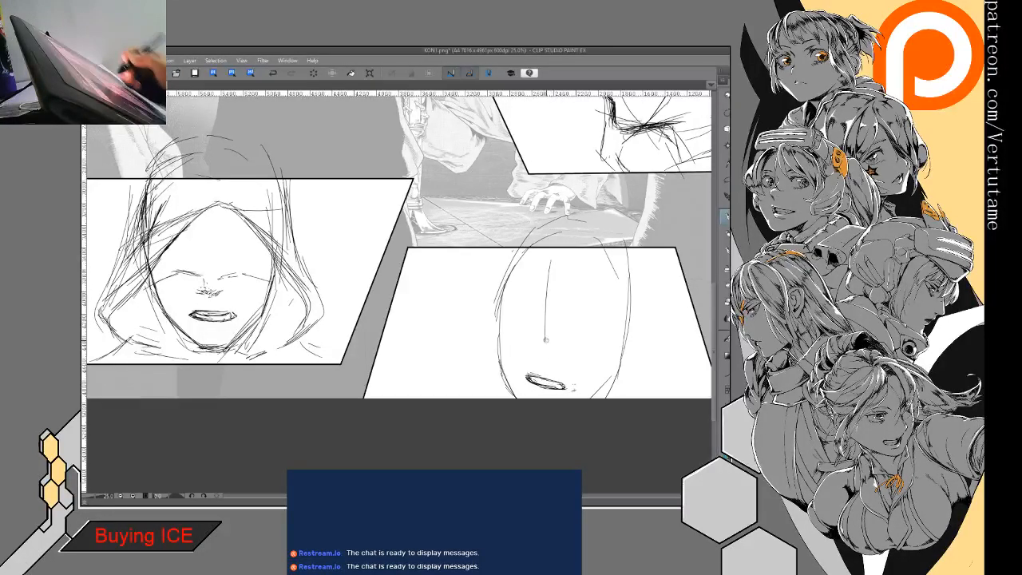
{"action": "mouse_move", "coordinate": [539, 326]}
{"action": "left_mouse_down"}
{"action": "mouse_move", "coordinate": [528, 352]}
{"action": "mouse_move", "coordinate": [570, 342]}
{"action": "mouse_move", "coordinate": [594, 357]}
{"action": "mouse_move", "coordinate": [584, 371]}
{"action": "left_mouse_up"}
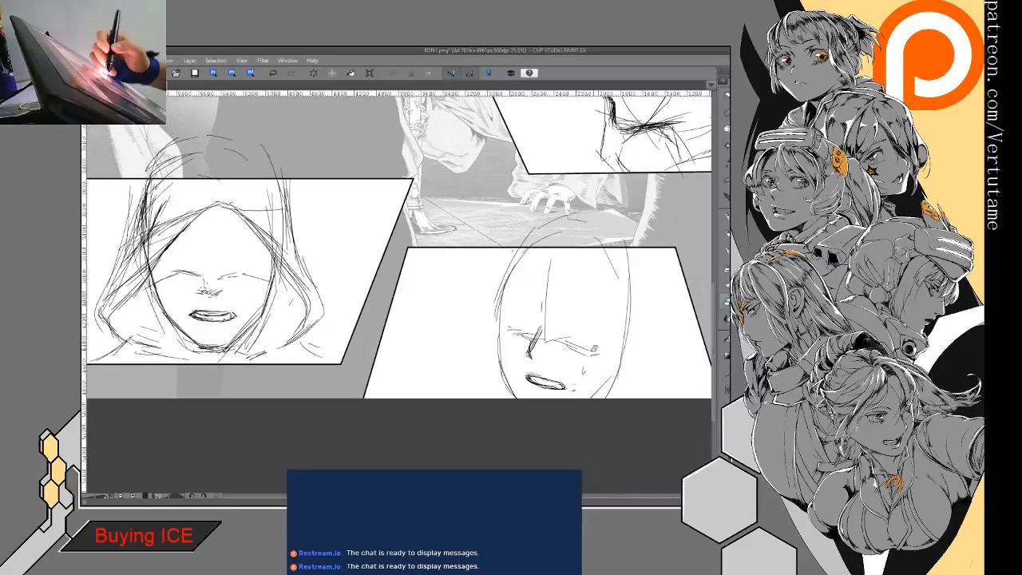
{"action": "left_click_drag", "start_coordinate": [561, 339], "coordinate": [573, 336]}
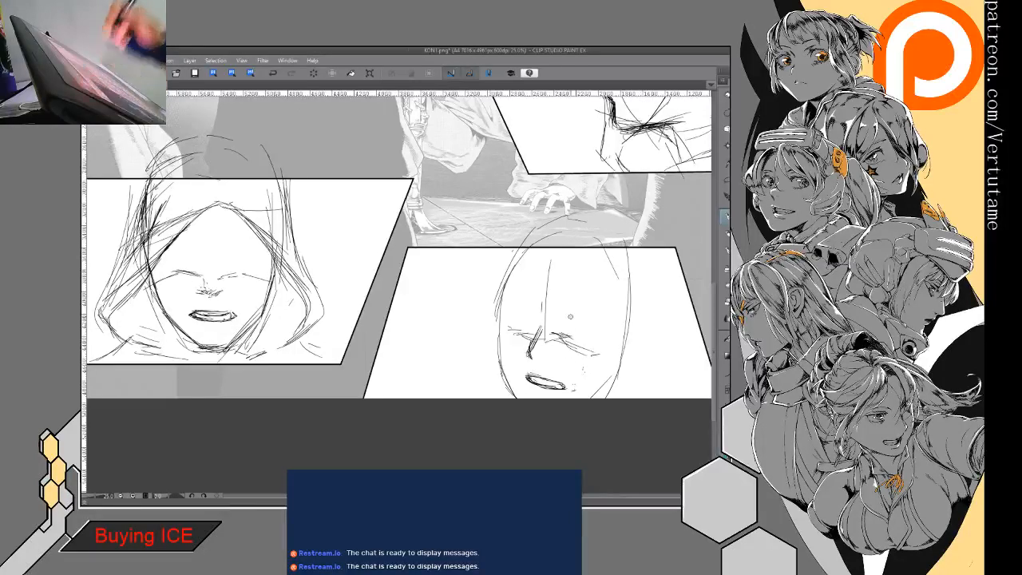
- Flip the canvas to check the face, refine its slanted brow and eye lines, and strengthen the jaw contour
{"action": "key", "text": "h"}
{"action": "left_click_drag", "start_coordinate": [416, 303], "coordinate": [588, 318]}
{"action": "key", "text": "e"}
{"action": "left_click_drag", "start_coordinate": [420, 346], "coordinate": [399, 361]}
{"action": "key", "text": "p"}
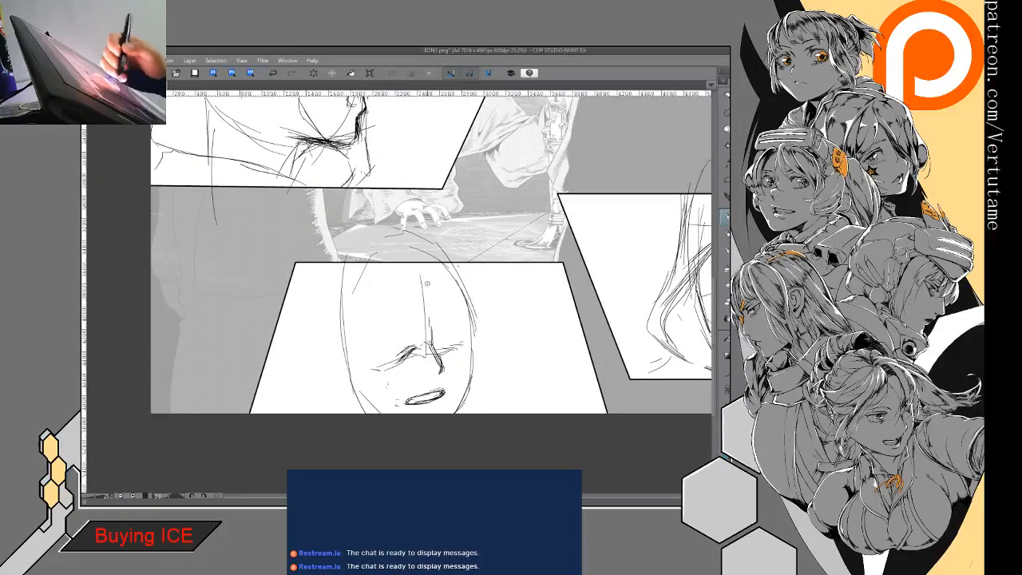
{"action": "mouse_move", "coordinate": [421, 350]}
{"action": "left_mouse_down"}
{"action": "mouse_move", "coordinate": [380, 371]}
{"action": "mouse_move", "coordinate": [350, 368]}
{"action": "mouse_move", "coordinate": [361, 371]}
{"action": "left_mouse_up"}
{"action": "mouse_move", "coordinate": [461, 344]}
{"action": "left_mouse_down"}
{"action": "mouse_move", "coordinate": [454, 355]}
{"action": "mouse_move", "coordinate": [446, 345]}
{"action": "left_mouse_up"}
{"action": "key", "text": "h"}
{"action": "mouse_move", "coordinate": [348, 272]}
{"action": "left_mouse_down"}
{"action": "mouse_move", "coordinate": [329, 367]}
{"action": "mouse_move", "coordinate": [337, 412]}
{"action": "left_mouse_up"}
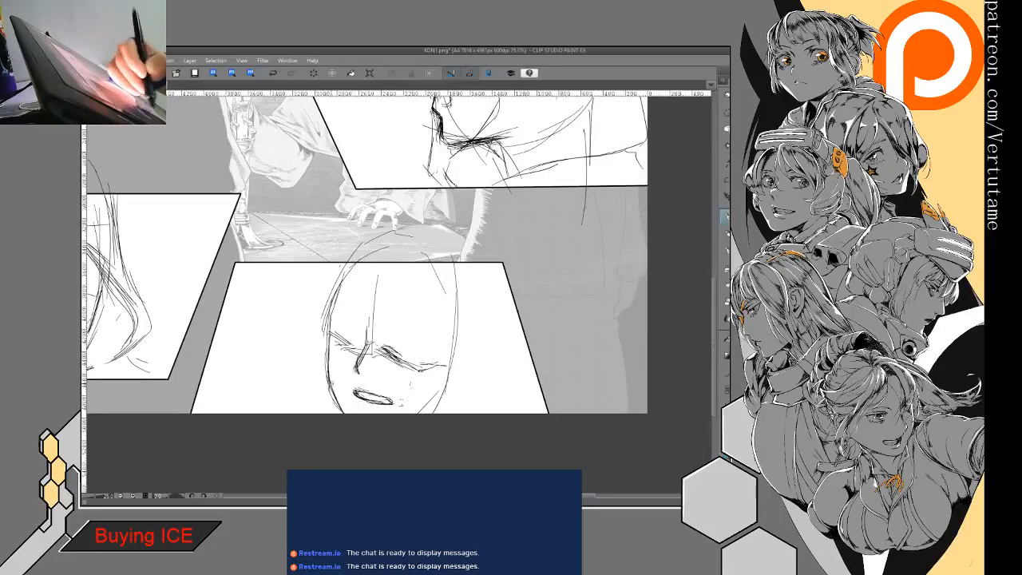
{"action": "left_click_drag", "start_coordinate": [429, 393], "coordinate": [409, 415]}
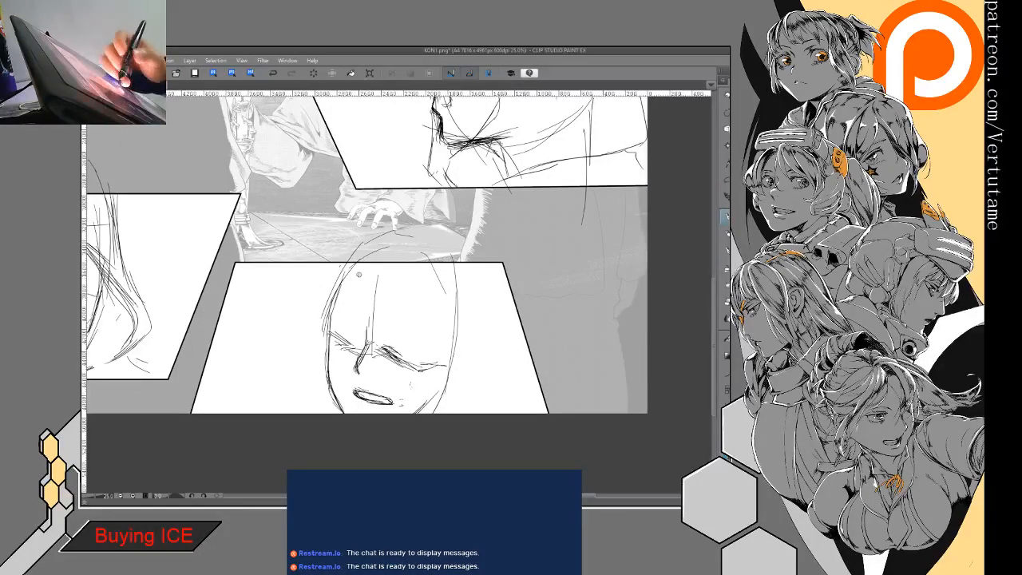
- Sketch the hood's slanted front edge across the forehead and its inner edges down both sides of the face
{"action": "mouse_move", "coordinate": [288, 302]}
{"action": "left_mouse_down"}
{"action": "mouse_move", "coordinate": [335, 331]}
{"action": "mouse_move", "coordinate": [338, 318]}
{"action": "mouse_move", "coordinate": [368, 324]}
{"action": "mouse_move", "coordinate": [417, 354]}
{"action": "left_mouse_up"}
{"action": "left_click_drag", "start_coordinate": [372, 328], "coordinate": [447, 364]}
{"action": "mouse_move", "coordinate": [324, 315]}
{"action": "left_mouse_down"}
{"action": "mouse_move", "coordinate": [306, 345]}
{"action": "mouse_move", "coordinate": [316, 385]}
{"action": "mouse_move", "coordinate": [300, 405]}
{"action": "left_mouse_up"}
{"action": "left_click_drag", "start_coordinate": [320, 372], "coordinate": [299, 414]}
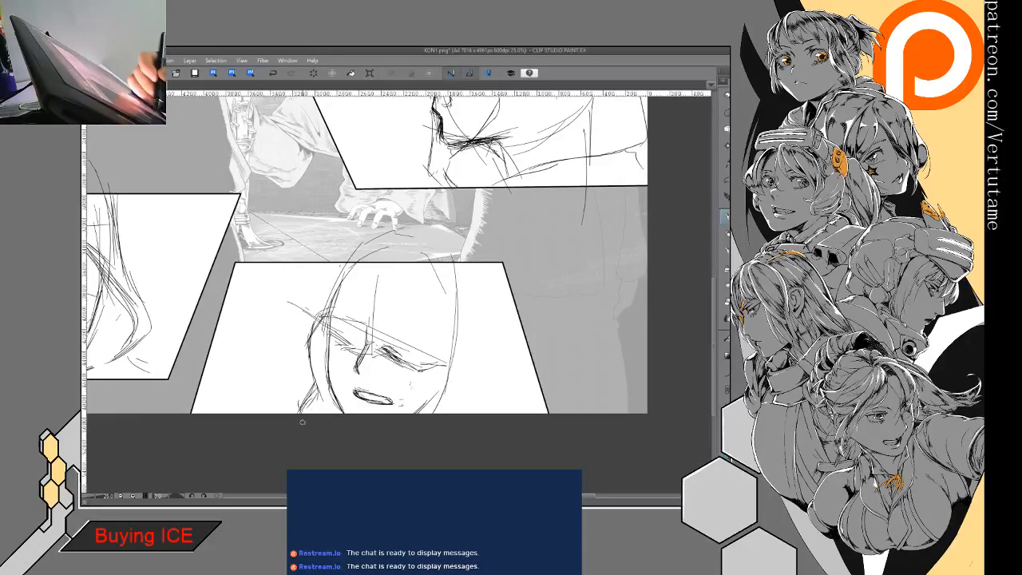
{"action": "left_click_drag", "start_coordinate": [411, 353], "coordinate": [436, 378]}
{"action": "left_click_drag", "start_coordinate": [450, 298], "coordinate": [455, 389]}
{"action": "mouse_move", "coordinate": [344, 312]}
{"action": "left_mouse_down"}
{"action": "mouse_move", "coordinate": [414, 348]}
{"action": "mouse_move", "coordinate": [430, 387]}
{"action": "left_mouse_up"}
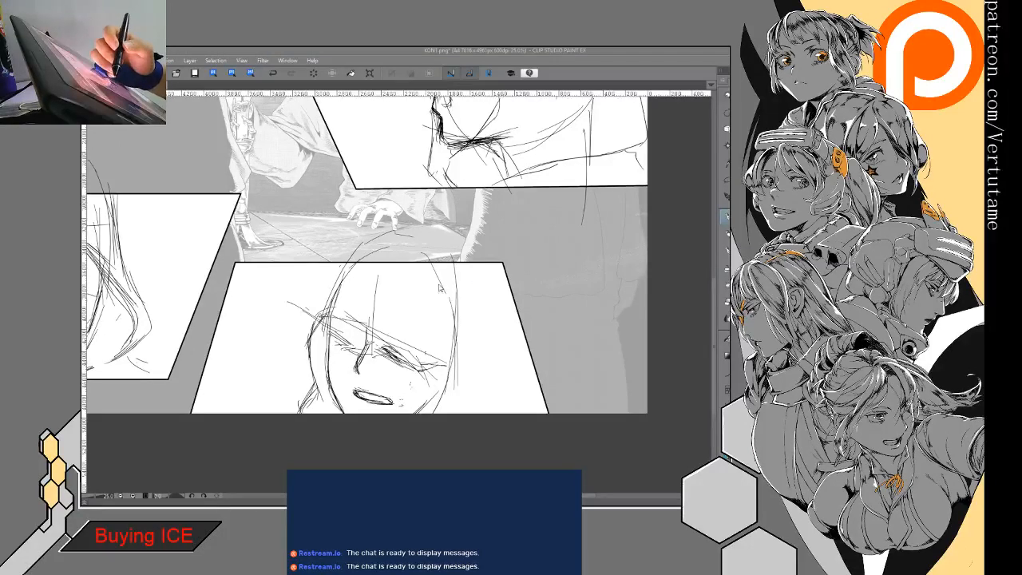
- Draw the hood's outer contour over the crown and down the far side of the head
{"action": "mouse_move", "coordinate": [314, 332]}
{"action": "left_mouse_down"}
{"action": "mouse_move", "coordinate": [372, 249]}
{"action": "mouse_move", "coordinate": [427, 234]}
{"action": "left_mouse_up"}
{"action": "left_click_drag", "start_coordinate": [479, 256], "coordinate": [489, 335]}
{"action": "left_click_drag", "start_coordinate": [492, 316], "coordinate": [479, 383]}
{"action": "left_click_drag", "start_coordinate": [486, 342], "coordinate": [478, 396]}
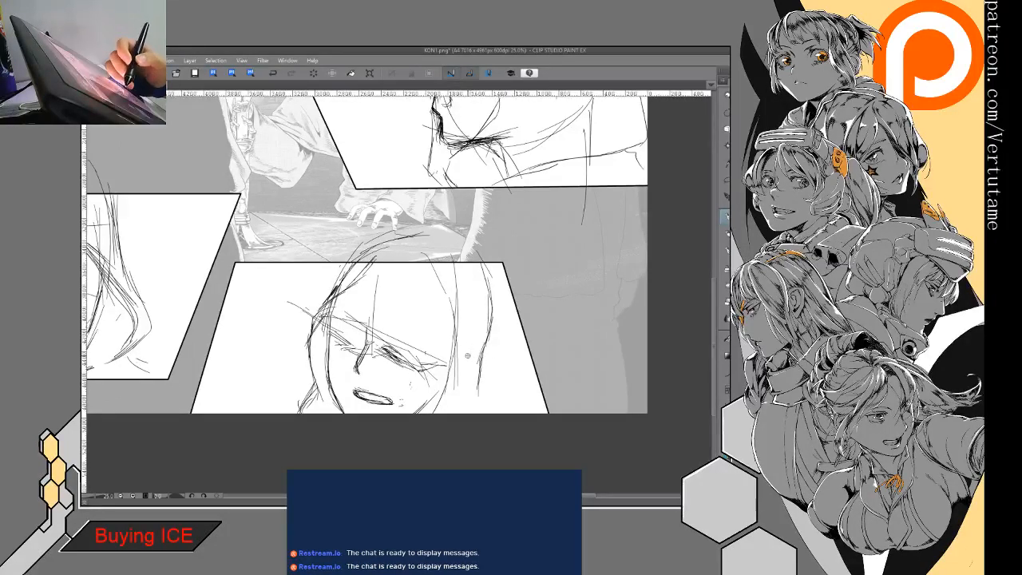
- Reinforce the hood's forehead edge and build up long vertical fabric folds along its side down to the frame's lower border
{"action": "left_click_drag", "start_coordinate": [332, 312], "coordinate": [426, 363]}
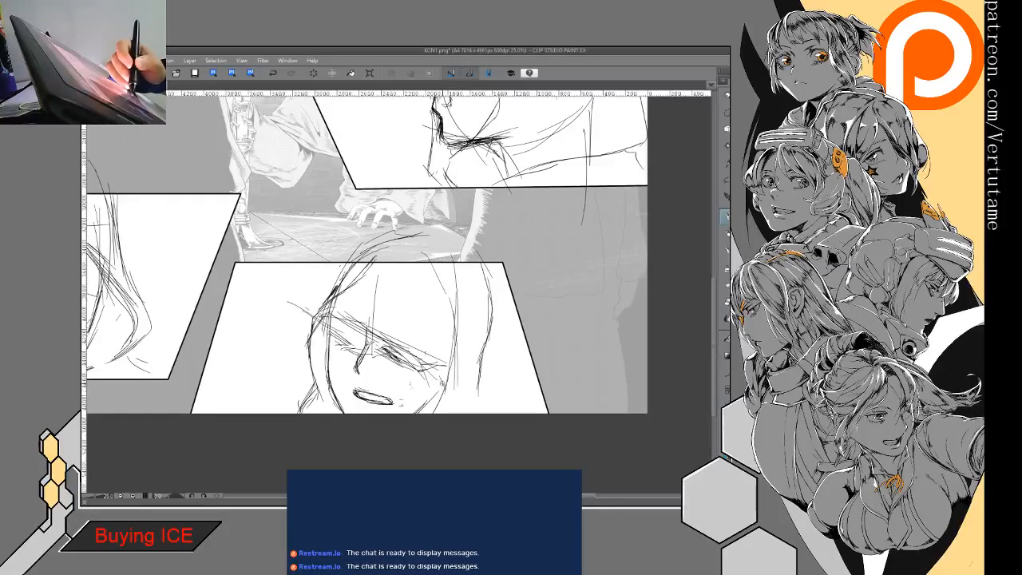
{"action": "left_click_drag", "start_coordinate": [461, 281], "coordinate": [464, 412]}
{"action": "mouse_move", "coordinate": [435, 378]}
{"action": "left_mouse_down"}
{"action": "mouse_move", "coordinate": [439, 398]}
{"action": "mouse_move", "coordinate": [417, 413]}
{"action": "mouse_move", "coordinate": [442, 400]}
{"action": "mouse_move", "coordinate": [421, 417]}
{"action": "left_mouse_up"}
{"action": "left_click_drag", "start_coordinate": [468, 362], "coordinate": [470, 404]}
{"action": "left_click_drag", "start_coordinate": [480, 305], "coordinate": [472, 369]}
{"action": "left_click_drag", "start_coordinate": [480, 327], "coordinate": [473, 404]}
{"action": "left_click_drag", "start_coordinate": [474, 358], "coordinate": [471, 413]}
{"action": "left_click_drag", "start_coordinate": [492, 324], "coordinate": [478, 411]}
{"action": "left_click_drag", "start_coordinate": [483, 367], "coordinate": [478, 415]}
{"action": "left_click_drag", "start_coordinate": [487, 284], "coordinate": [479, 408]}
{"action": "left_click_drag", "start_coordinate": [484, 361], "coordinate": [479, 414]}
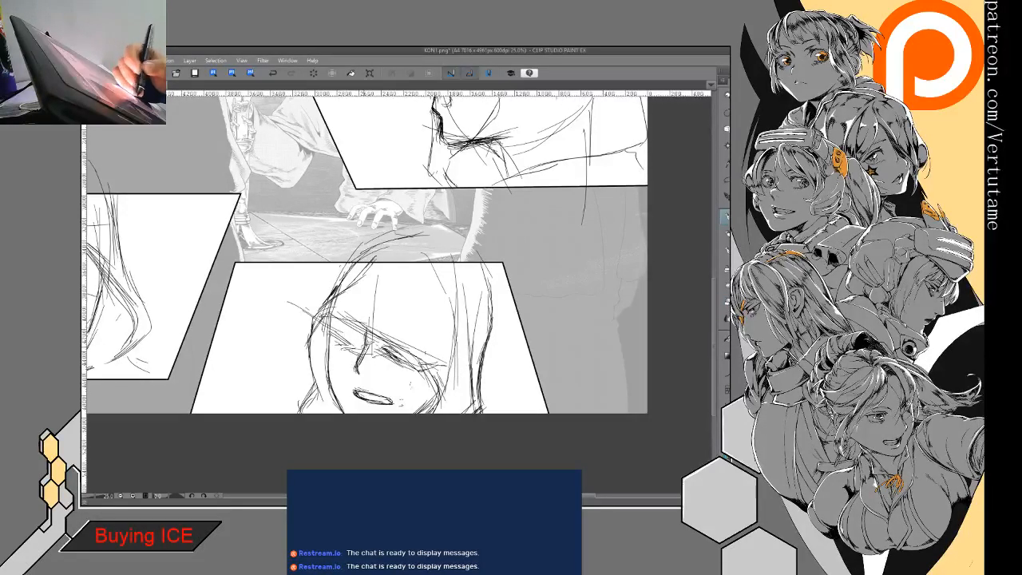
- Darken the nose line and hatch both eyes beneath the hood's edge
{"action": "left_click_drag", "start_coordinate": [366, 347], "coordinate": [350, 369]}
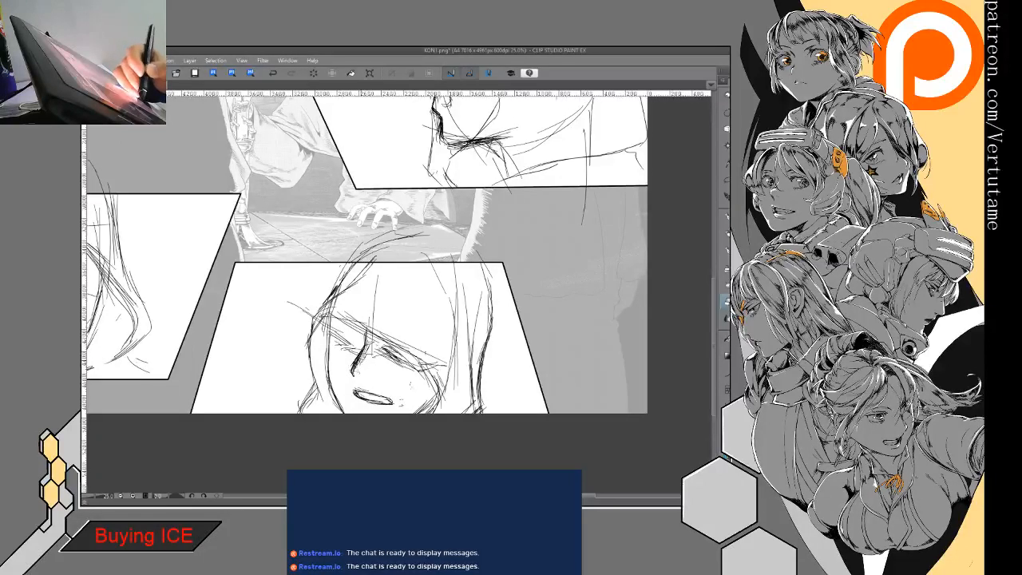
{"action": "left_click_drag", "start_coordinate": [352, 340], "coordinate": [384, 356]}
{"action": "key", "text": "e"}
{"action": "key", "text": "p"}
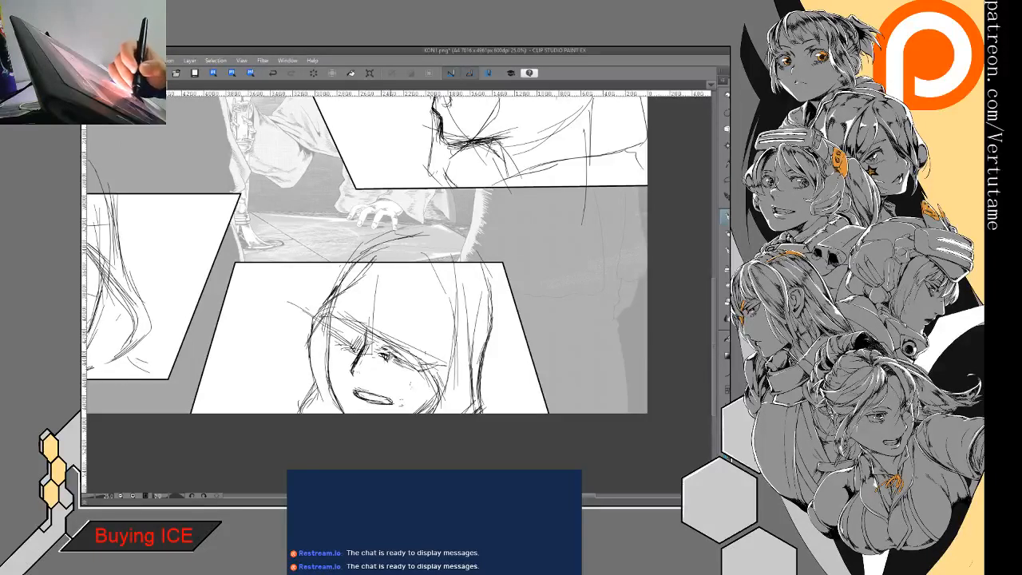
{"action": "left_click_drag", "start_coordinate": [382, 347], "coordinate": [410, 369]}
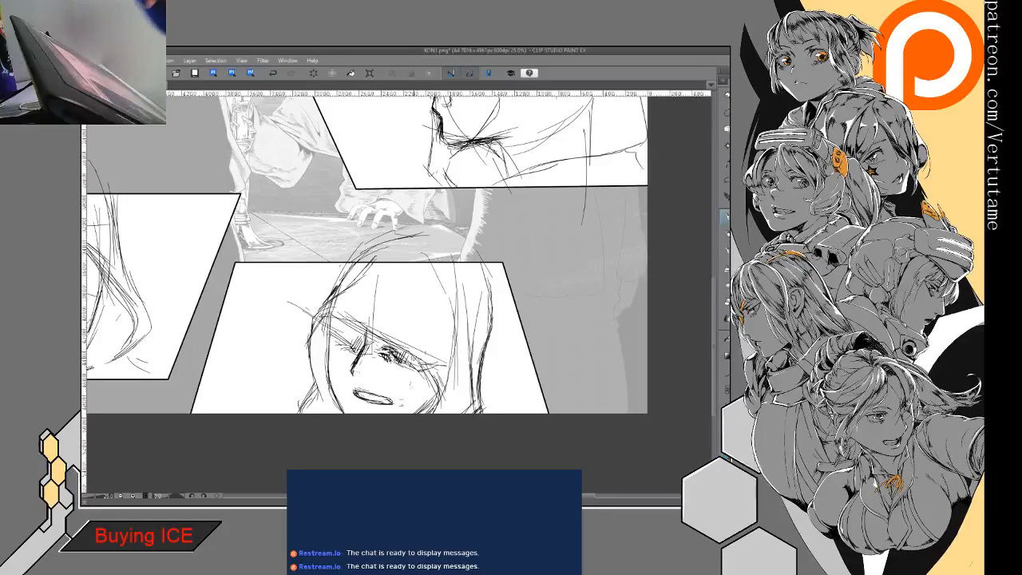
- Erase the far end of the mouth and redraw it shorter with thicker, darker lips
{"action": "left_click_drag", "start_coordinate": [403, 399], "coordinate": [394, 400]}
{"action": "key", "text": "e"}
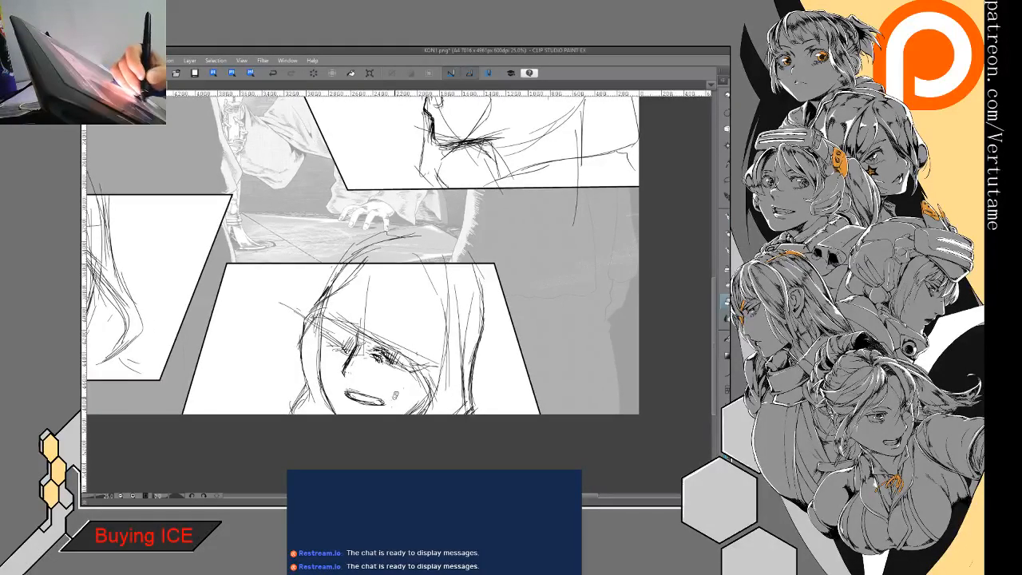
{"action": "key", "text": "p"}
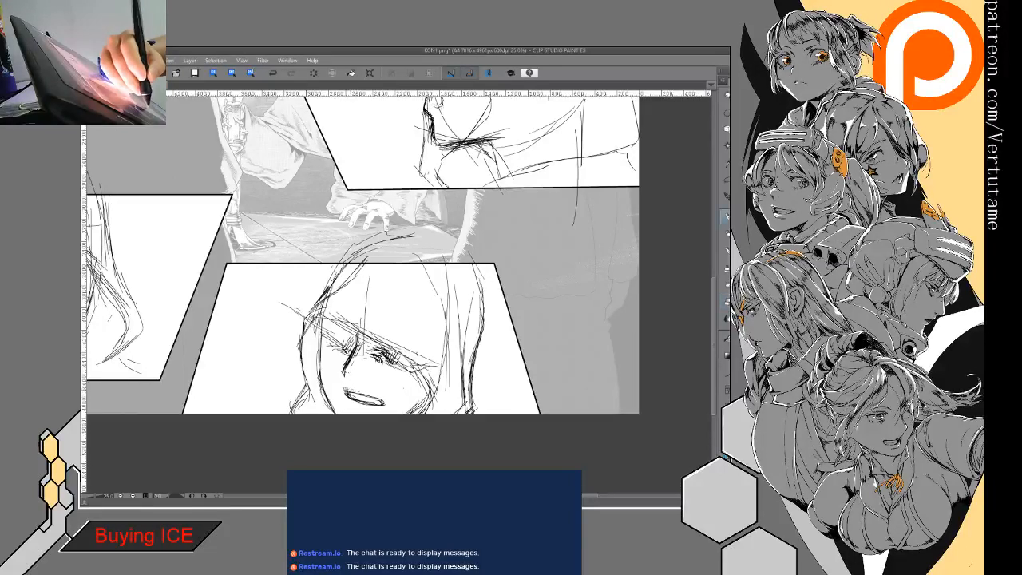
{"action": "key", "text": "e"}
{"action": "mouse_move", "coordinate": [375, 392]}
{"action": "left_mouse_down"}
{"action": "mouse_move", "coordinate": [384, 403]}
{"action": "mouse_move", "coordinate": [368, 395]}
{"action": "mouse_move", "coordinate": [375, 403]}
{"action": "left_mouse_up"}
{"action": "key", "text": "p"}
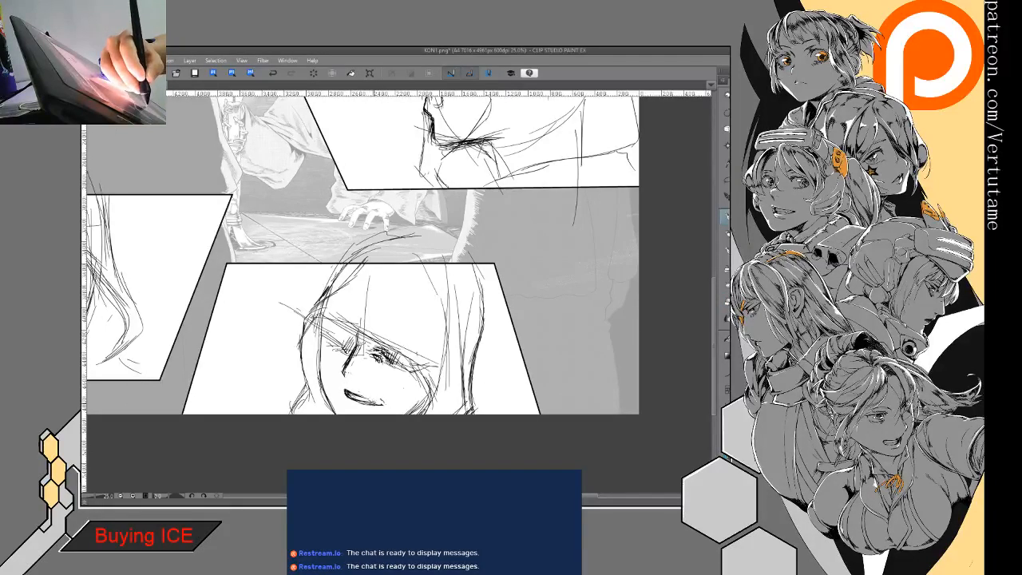
{"action": "key", "text": "e"}
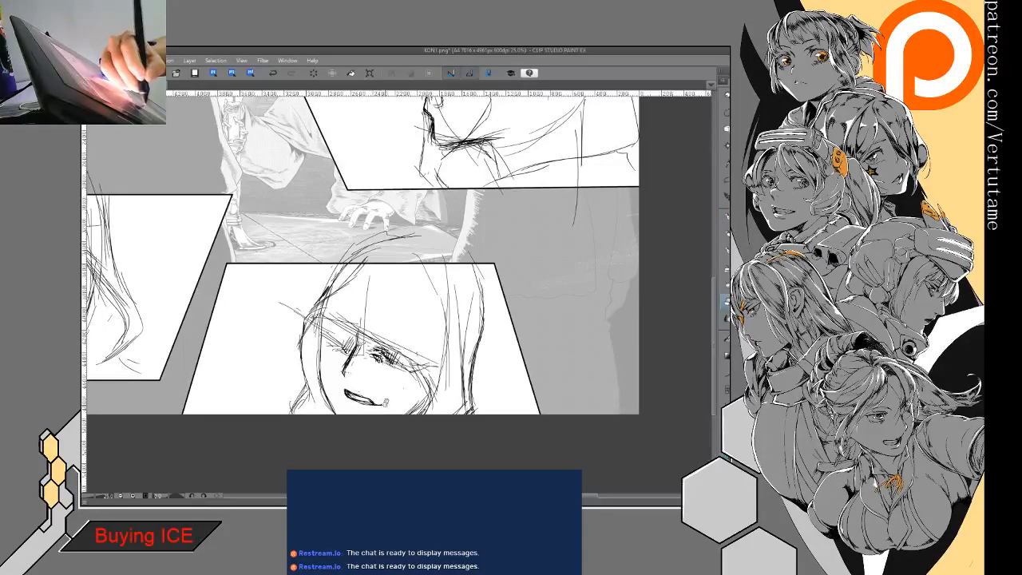
{"action": "mouse_move", "coordinate": [377, 399]}
{"action": "left_mouse_down"}
{"action": "mouse_move", "coordinate": [364, 392]}
{"action": "mouse_move", "coordinate": [372, 409]}
{"action": "left_mouse_up"}
{"action": "key", "text": "p"}
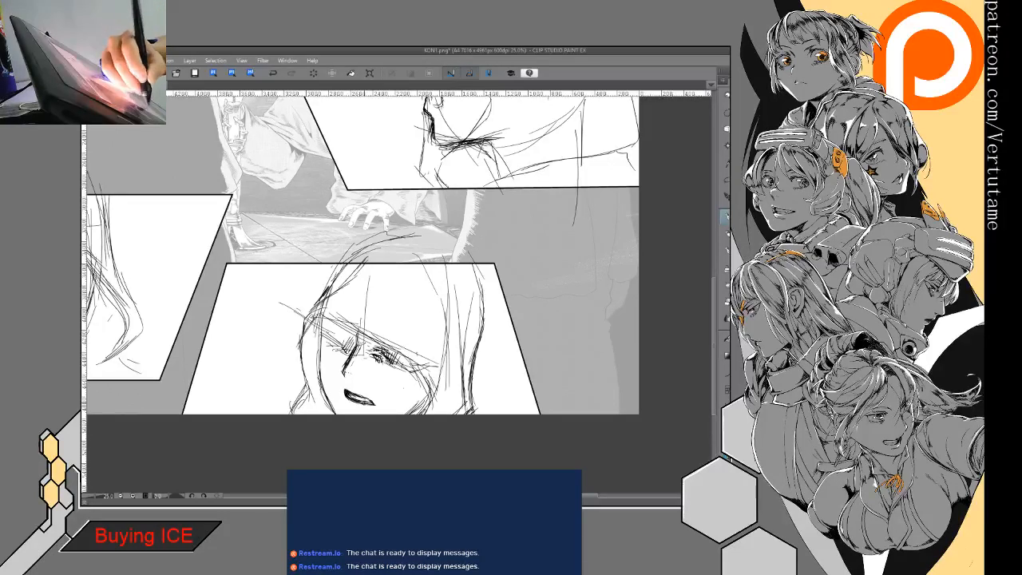
- Darken the mouth's outline in a rotated close-up and add a short crease at its corner
{"action": "key", "text": "e"}
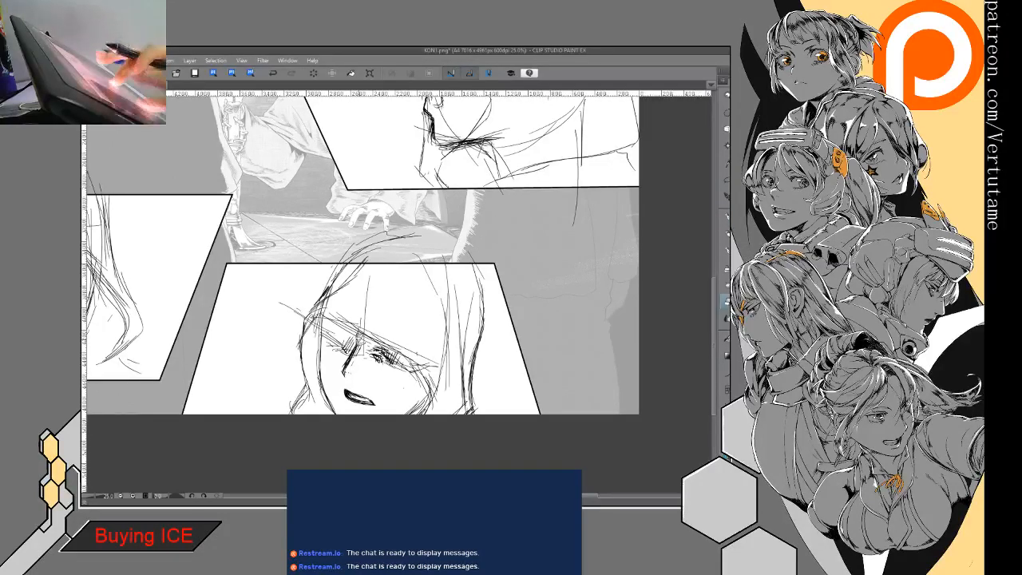
{"action": "left_click_drag", "start_coordinate": [399, 383], "coordinate": [482, 329]}
{"action": "scroll", "coordinate": [415, 283], "scroll_direction": "up", "scroll_amount": 3}
{"action": "left_click_drag", "start_coordinate": [373, 314], "coordinate": [361, 327]}
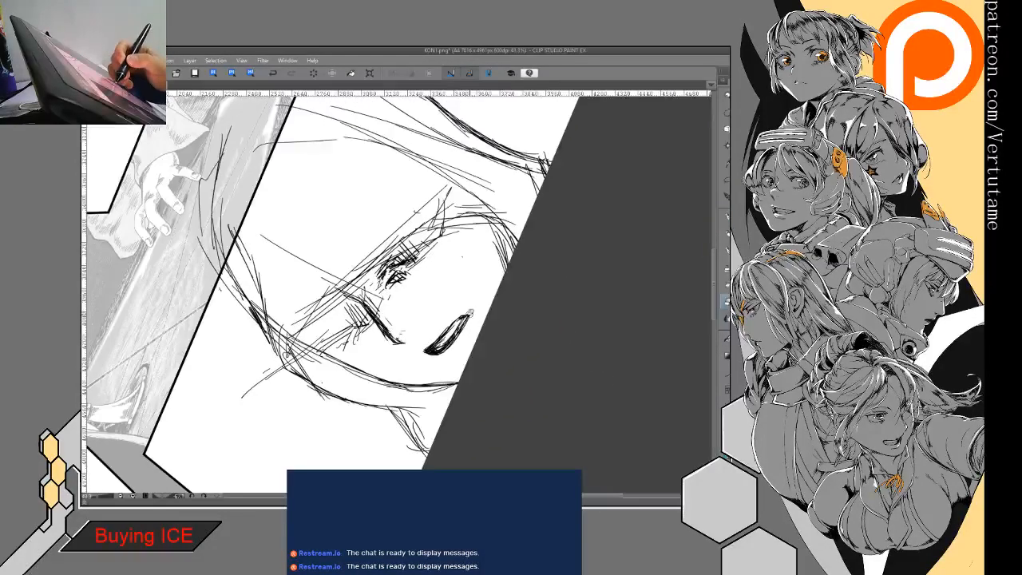
{"action": "key", "text": "p"}
{"action": "left_click_drag", "start_coordinate": [468, 316], "coordinate": [428, 347]}
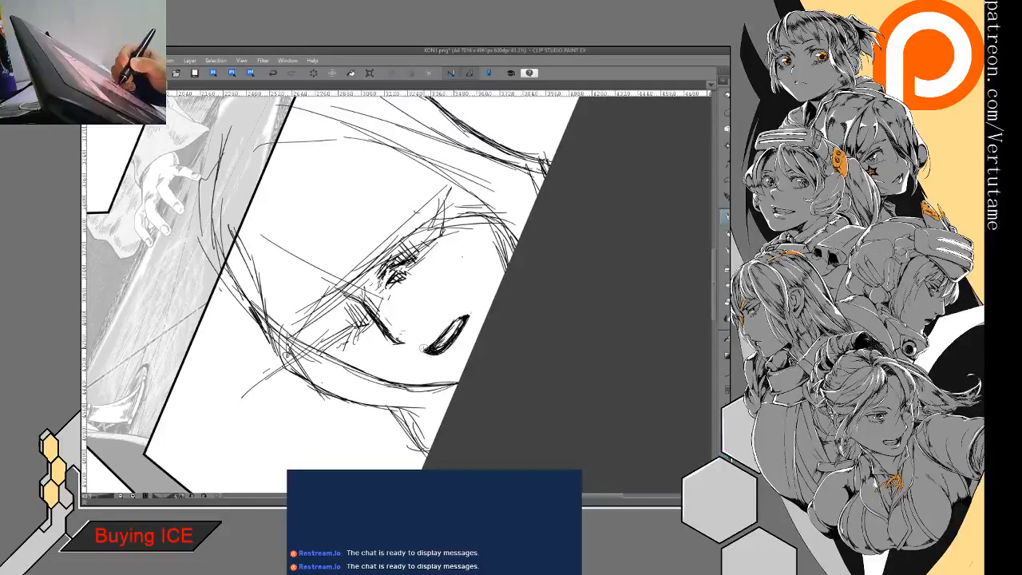
{"action": "left_click_drag", "start_coordinate": [451, 315], "coordinate": [465, 310]}
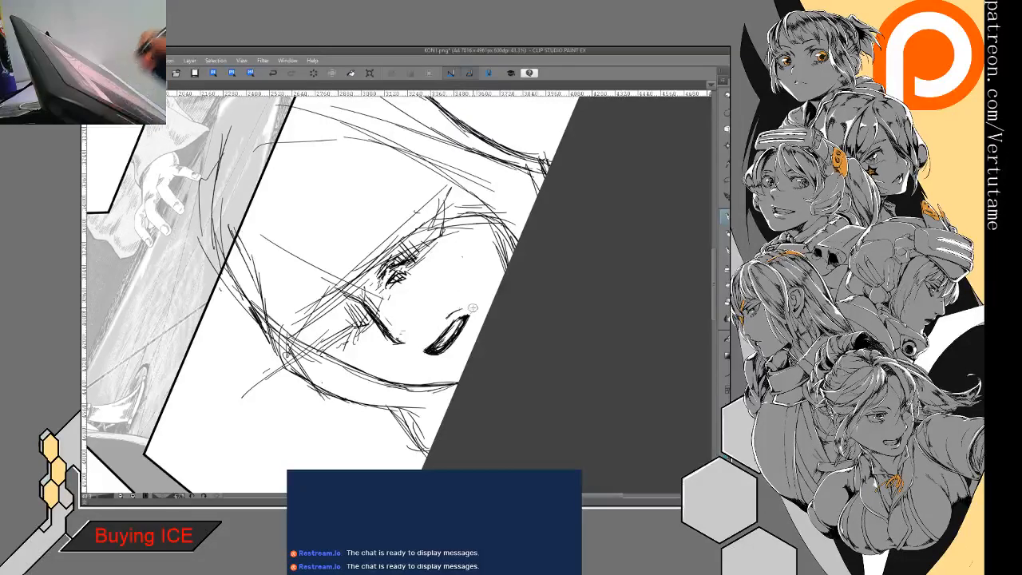
- Redraw the near cheek and jaw contour and reinforce the hood edge beside it down to the shoulder
{"action": "left_click_drag", "start_coordinate": [447, 239], "coordinate": [448, 335]}
{"action": "mouse_move", "coordinate": [329, 194]}
{"action": "left_mouse_down"}
{"action": "mouse_move", "coordinate": [413, 221]}
{"action": "mouse_move", "coordinate": [457, 275]}
{"action": "left_mouse_up"}
{"action": "mouse_move", "coordinate": [308, 412]}
{"action": "left_mouse_down"}
{"action": "mouse_move", "coordinate": [309, 433]}
{"action": "mouse_move", "coordinate": [412, 326]}
{"action": "mouse_move", "coordinate": [439, 315]}
{"action": "mouse_move", "coordinate": [439, 297]}
{"action": "mouse_move", "coordinate": [420, 386]}
{"action": "mouse_move", "coordinate": [365, 394]}
{"action": "mouse_move", "coordinate": [383, 397]}
{"action": "left_mouse_up"}
{"action": "key", "text": "e"}
{"action": "key", "text": "p"}
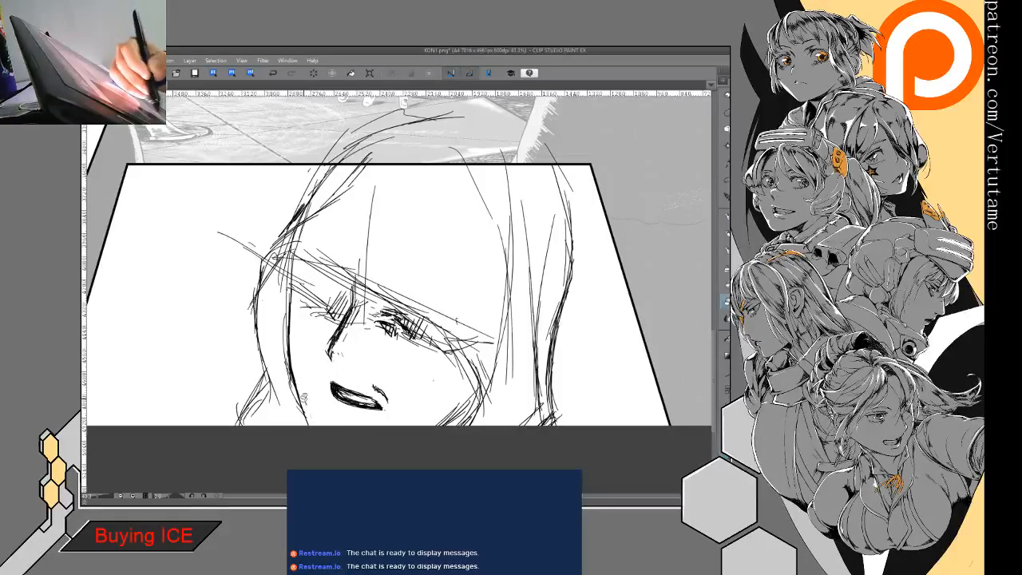
{"action": "mouse_move", "coordinate": [291, 287]}
{"action": "left_mouse_down"}
{"action": "mouse_move", "coordinate": [286, 360]}
{"action": "mouse_move", "coordinate": [312, 421]}
{"action": "left_mouse_up"}
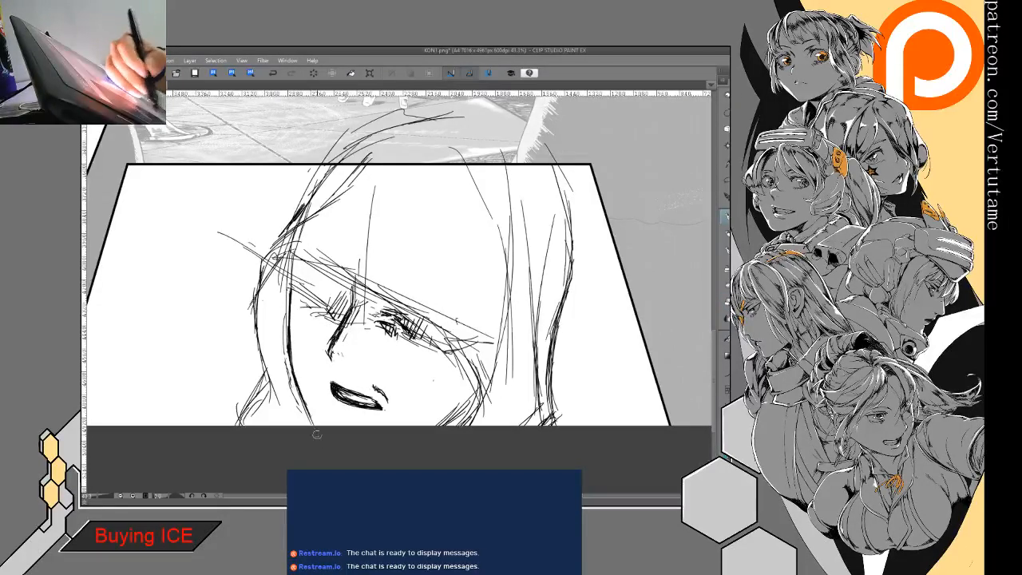
{"action": "mouse_move", "coordinate": [285, 253]}
{"action": "left_mouse_down"}
{"action": "mouse_move", "coordinate": [252, 300]}
{"action": "mouse_move", "coordinate": [268, 394]}
{"action": "mouse_move", "coordinate": [246, 415]}
{"action": "left_mouse_up"}
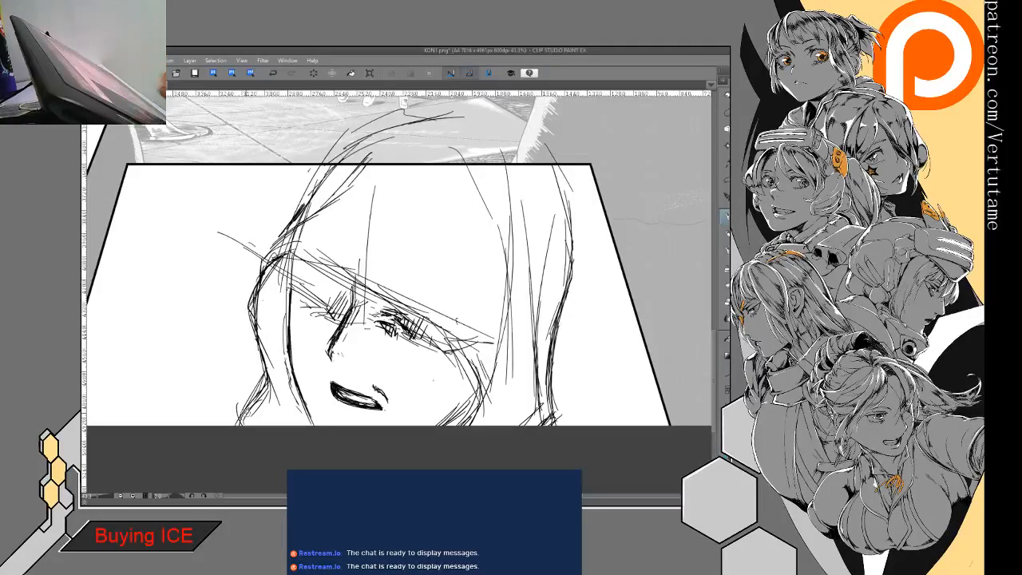
- Clean up the nose tip and add short strokes for the base of the nose
{"action": "mouse_move", "coordinate": [321, 360]}
{"action": "left_mouse_down"}
{"action": "mouse_move", "coordinate": [327, 351]}
{"action": "mouse_move", "coordinate": [344, 366]}
{"action": "left_mouse_up"}
{"action": "key", "text": "e"}
{"action": "key", "text": "p"}
{"action": "left_click_drag", "start_coordinate": [338, 358], "coordinate": [347, 369]}
{"action": "scroll", "coordinate": [493, 355], "scroll_direction": "down", "scroll_amount": 2}
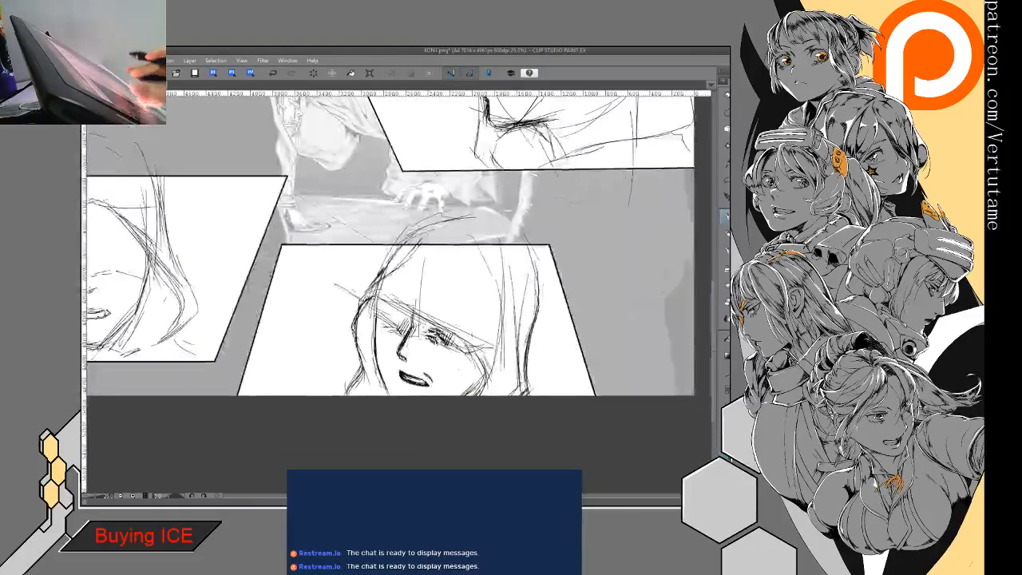
{"action": "scroll", "coordinate": [455, 391], "scroll_direction": "down", "scroll_amount": 2}
{"action": "left_click_drag", "start_coordinate": [454, 391], "coordinate": [496, 398]}
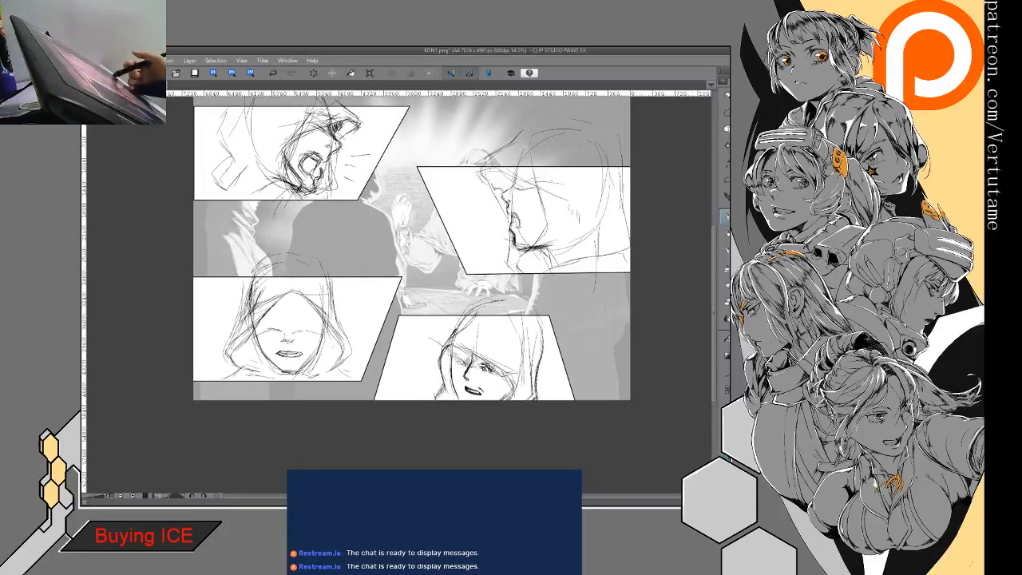
{"action": "left_click_drag", "start_coordinate": [431, 272], "coordinate": [522, 301]}
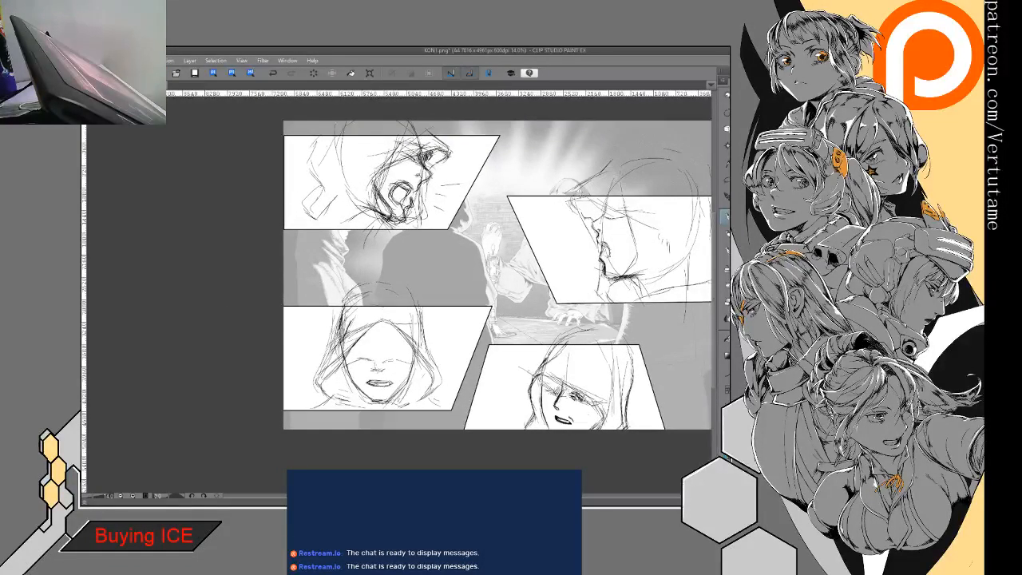
{"action": "left_click_drag", "start_coordinate": [479, 280], "coordinate": [454, 287]}
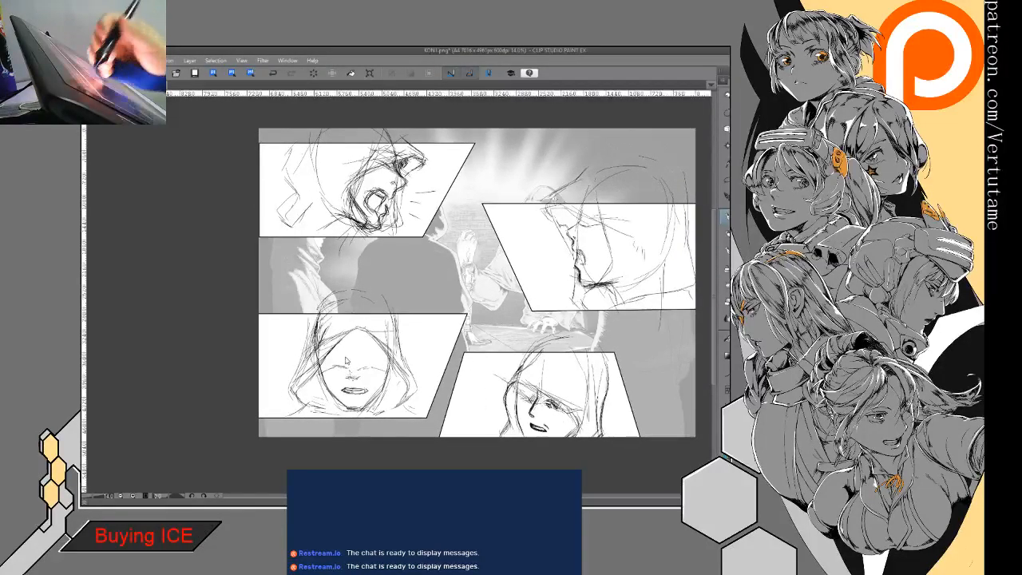
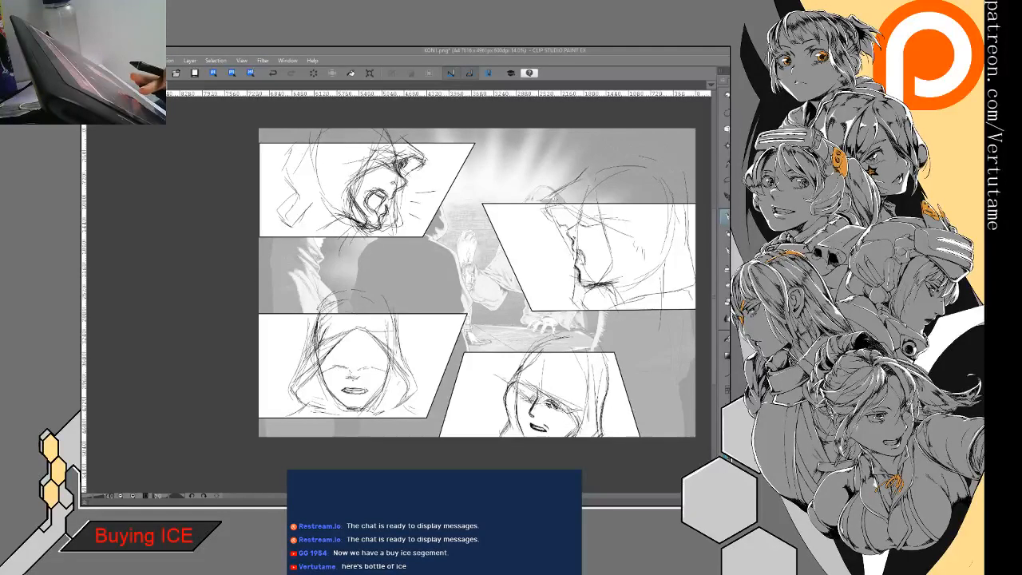
- Darken the hood's front edge and the lower hood line beneath the chin in the right-hand profile panel
{"action": "left_click_drag", "start_coordinate": [510, 463], "coordinate": [593, 468]}
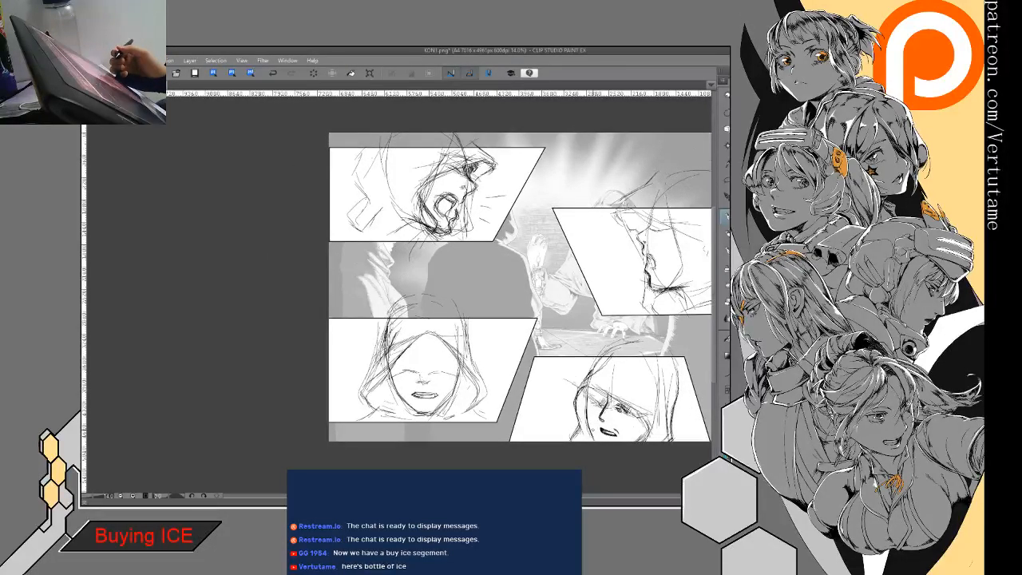
{"action": "left_click_drag", "start_coordinate": [593, 432], "coordinate": [432, 424]}
{"action": "key", "text": "ctrl+plus"}
{"action": "key", "text": "ctrl+plus"}
{"action": "key", "text": "ctrl+plus"}
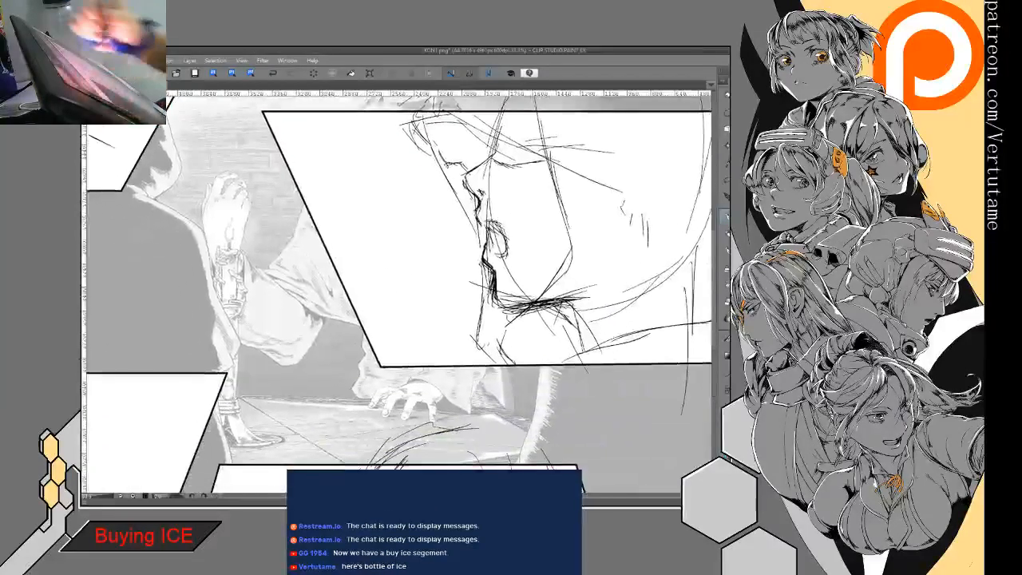
{"action": "left_click_drag", "start_coordinate": [409, 115], "coordinate": [456, 170]}
{"action": "left_click_drag", "start_coordinate": [425, 136], "coordinate": [465, 193]}
{"action": "mouse_move", "coordinate": [484, 257]}
{"action": "left_mouse_down"}
{"action": "mouse_move", "coordinate": [477, 351]}
{"action": "mouse_move", "coordinate": [495, 358]}
{"action": "left_mouse_up"}
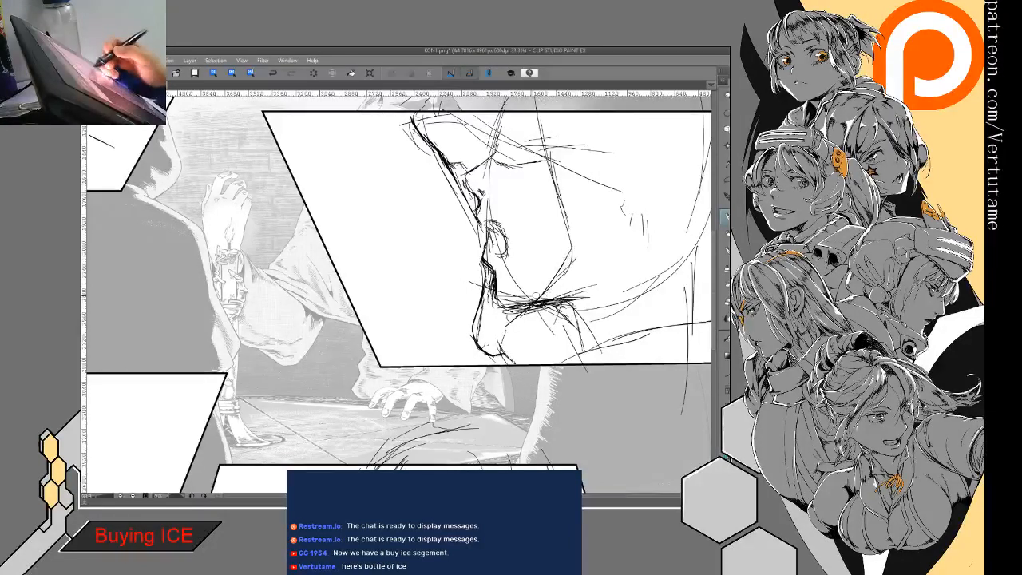
- Draw the collar and shoulder line below the chin and reinforce the hood edge running alongside the face profile
{"action": "mouse_move", "coordinate": [524, 357]}
{"action": "left_mouse_down"}
{"action": "mouse_move", "coordinate": [591, 322]}
{"action": "mouse_move", "coordinate": [566, 339]}
{"action": "left_mouse_up"}
{"action": "mouse_move", "coordinate": [506, 357]}
{"action": "left_mouse_down"}
{"action": "mouse_move", "coordinate": [493, 365]}
{"action": "mouse_move", "coordinate": [506, 354]}
{"action": "left_mouse_up"}
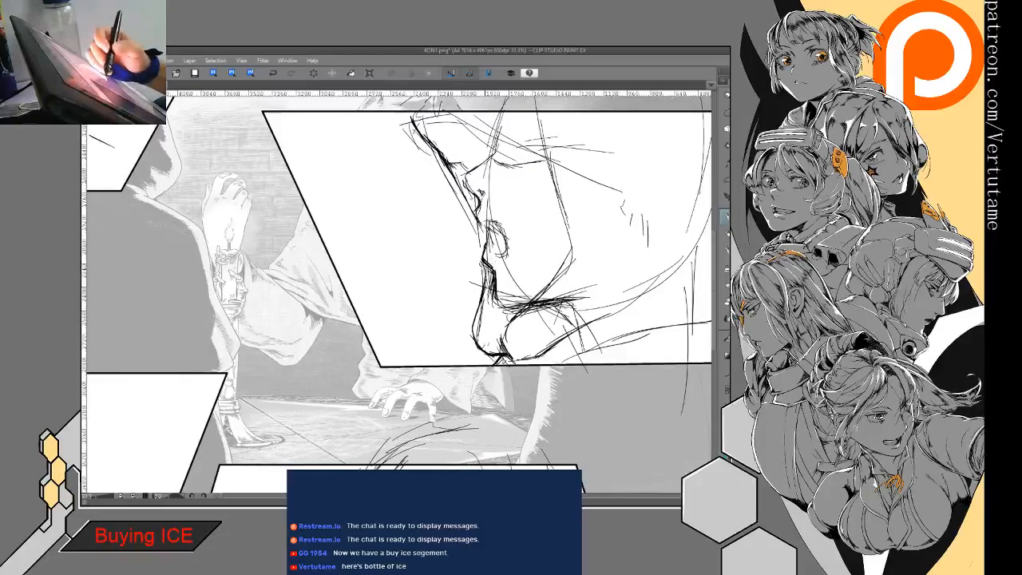
{"action": "mouse_move", "coordinate": [450, 165]}
{"action": "left_mouse_down"}
{"action": "mouse_move", "coordinate": [483, 240]}
{"action": "mouse_move", "coordinate": [476, 324]}
{"action": "mouse_move", "coordinate": [504, 351]}
{"action": "left_mouse_up"}
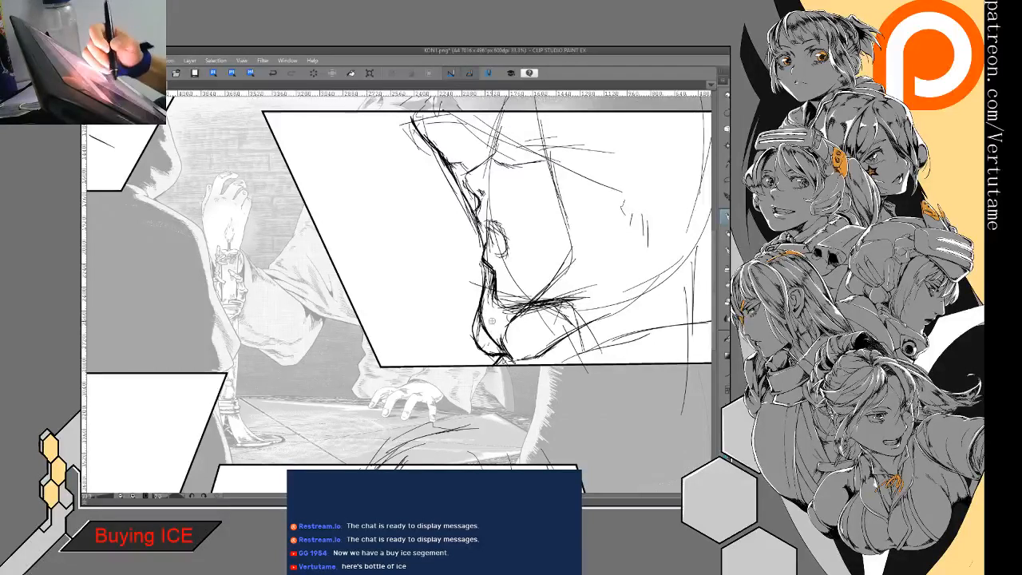
{"action": "mouse_move", "coordinate": [489, 270]}
{"action": "left_mouse_down"}
{"action": "mouse_move", "coordinate": [474, 330]}
{"action": "mouse_move", "coordinate": [484, 352]}
{"action": "mouse_move", "coordinate": [505, 356]}
{"action": "mouse_move", "coordinate": [480, 300]}
{"action": "mouse_move", "coordinate": [481, 310]}
{"action": "left_mouse_up"}
- Fill the gap between chin and hood and the shadowed eye area of the profile with solid black
{"action": "key", "text": "g"}
{"action": "key", "text": "g"}
{"action": "left_click", "coordinate": [501, 318]}
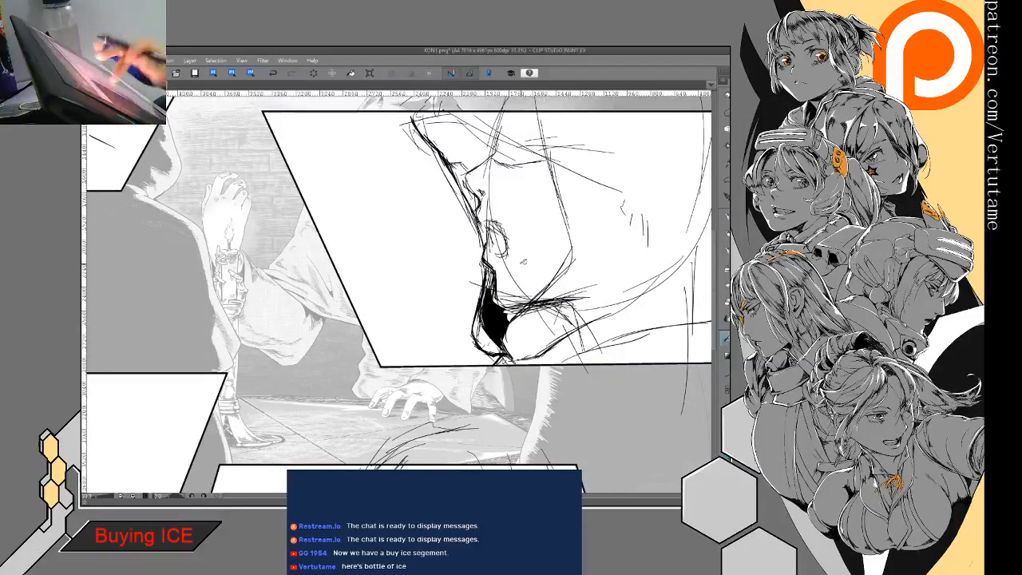
{"action": "left_click", "coordinate": [457, 138]}
{"action": "mouse_move", "coordinate": [483, 117]}
{"action": "left_mouse_down"}
{"action": "mouse_move", "coordinate": [480, 176]}
{"action": "mouse_move", "coordinate": [473, 131]}
{"action": "left_mouse_up"}
{"action": "left_click", "coordinate": [513, 166]}
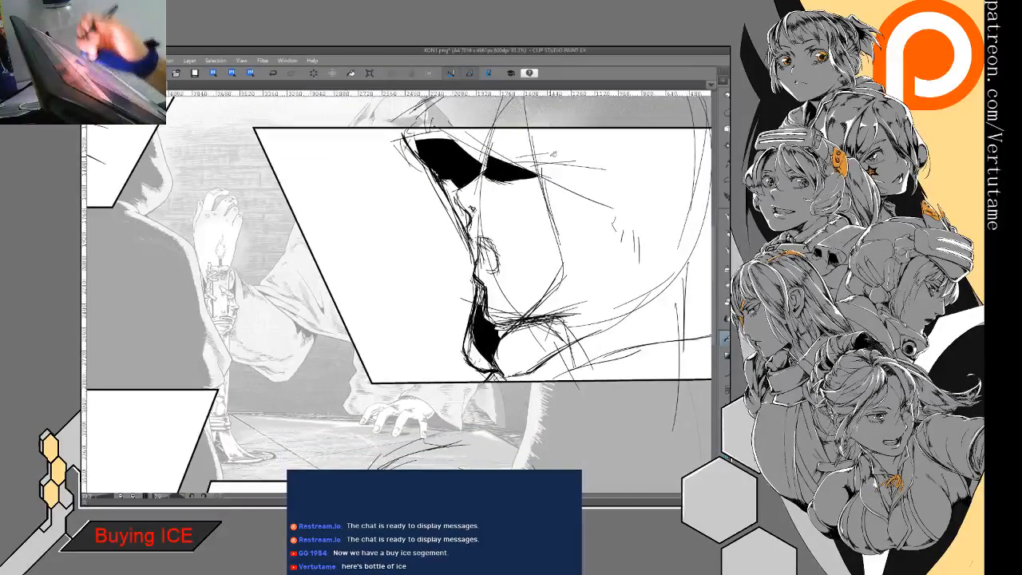
- Redraw the profile's jawline more boldly and extend the black shadow under the chin up to it
{"action": "left_click_drag", "start_coordinate": [553, 154], "coordinate": [541, 119]}
{"action": "key", "text": "p"}
{"action": "left_click_drag", "start_coordinate": [550, 237], "coordinate": [505, 292]}
{"action": "mouse_move", "coordinate": [534, 258]}
{"action": "left_mouse_down"}
{"action": "mouse_move", "coordinate": [495, 302]}
{"action": "mouse_move", "coordinate": [500, 286]}
{"action": "left_mouse_up"}
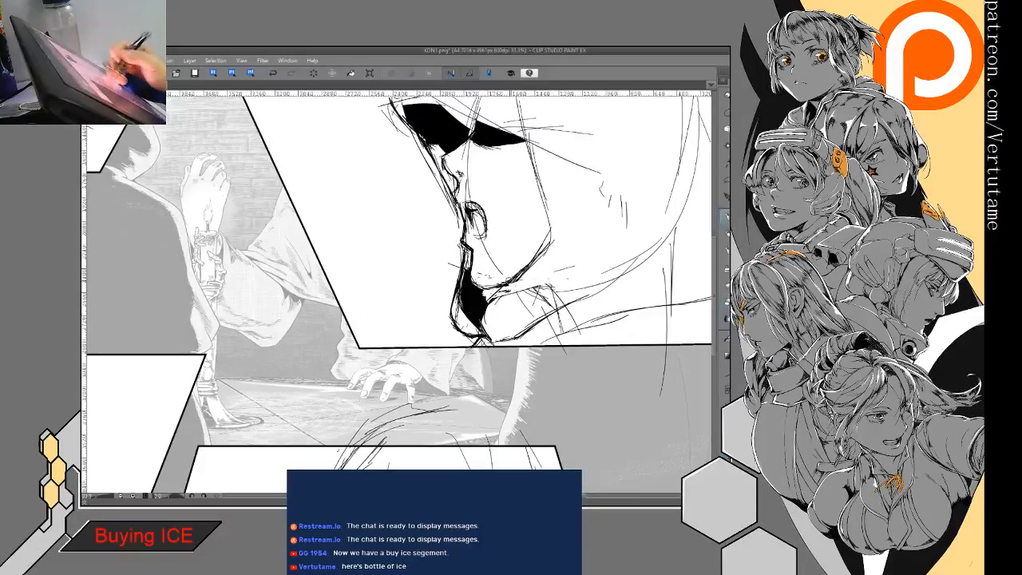
{"action": "left_click_drag", "start_coordinate": [479, 309], "coordinate": [489, 294]}
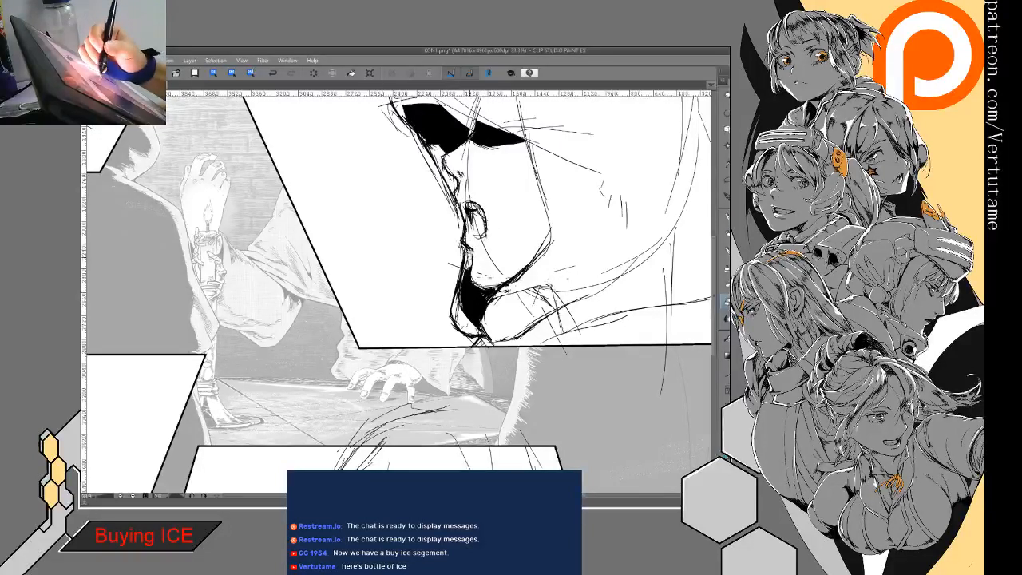
{"action": "mouse_move", "coordinate": [474, 241]}
{"action": "left_mouse_down"}
{"action": "mouse_move", "coordinate": [471, 273]}
{"action": "mouse_move", "coordinate": [483, 281]}
{"action": "left_mouse_up"}
{"action": "key", "text": "p"}
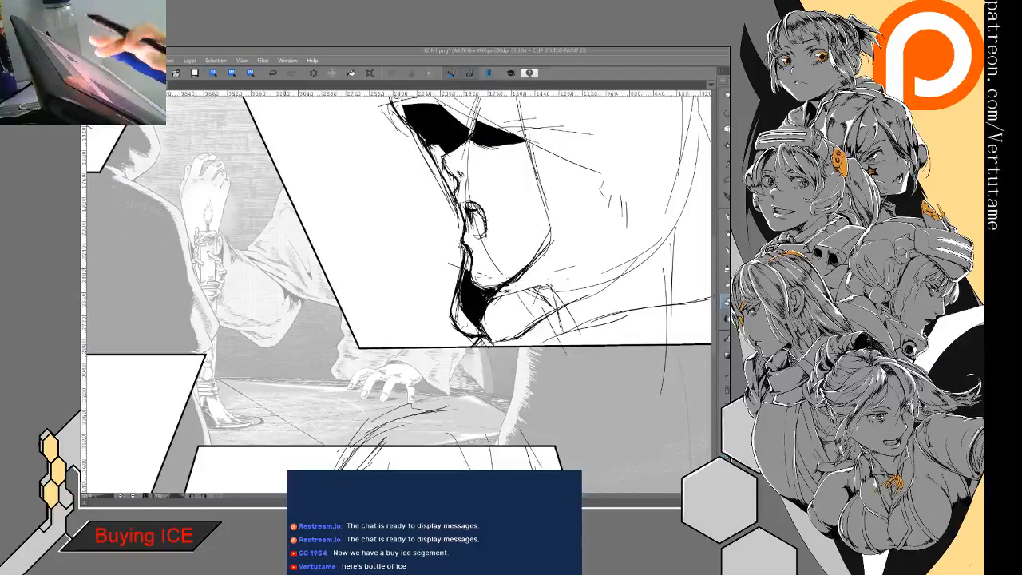
- Shade the underside of the profile's nose with short strokes
{"action": "mouse_move", "coordinate": [447, 271]}
{"action": "left_mouse_down"}
{"action": "mouse_move", "coordinate": [412, 272]}
{"action": "mouse_move", "coordinate": [359, 305]}
{"action": "left_mouse_up"}
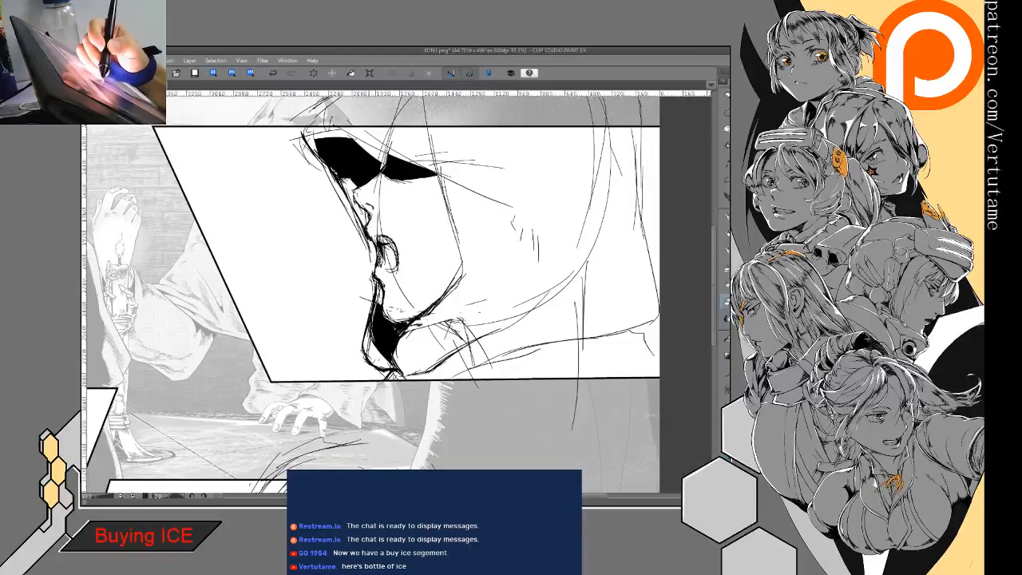
{"action": "left_click_drag", "start_coordinate": [365, 203], "coordinate": [372, 215]}
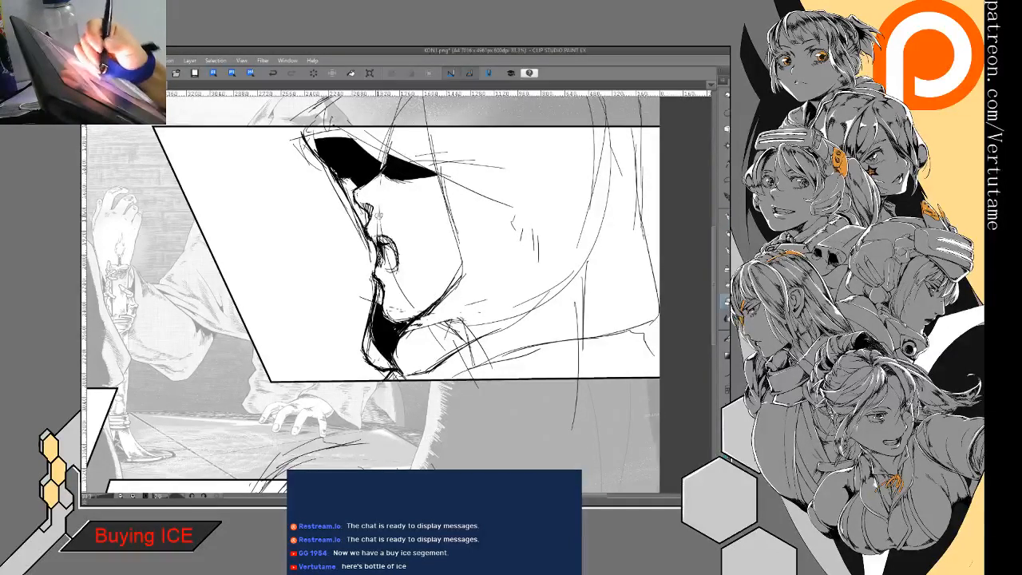
{"action": "scroll", "coordinate": [473, 381], "scroll_direction": "down", "scroll_amount": 1}
{"action": "scroll", "coordinate": [473, 381], "scroll_direction": "down", "scroll_amount": 2}
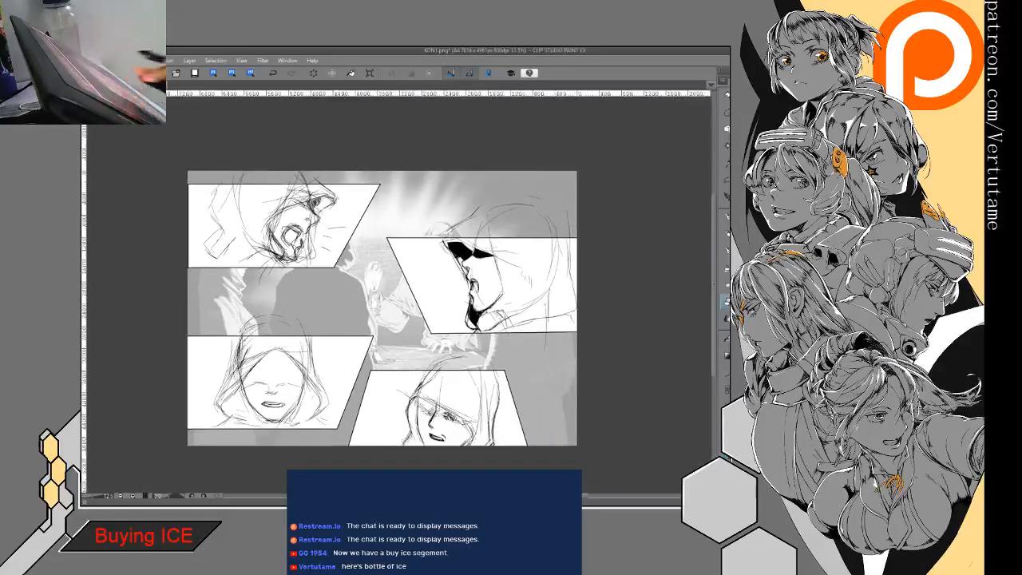
- Lasso the hooded head in the bottom panel, enlarge it slightly, and clear the selection
{"action": "scroll", "coordinate": [472, 382], "scroll_direction": "down", "scroll_amount": 1}
{"action": "left_click_drag", "start_coordinate": [472, 382], "coordinate": [486, 387]}
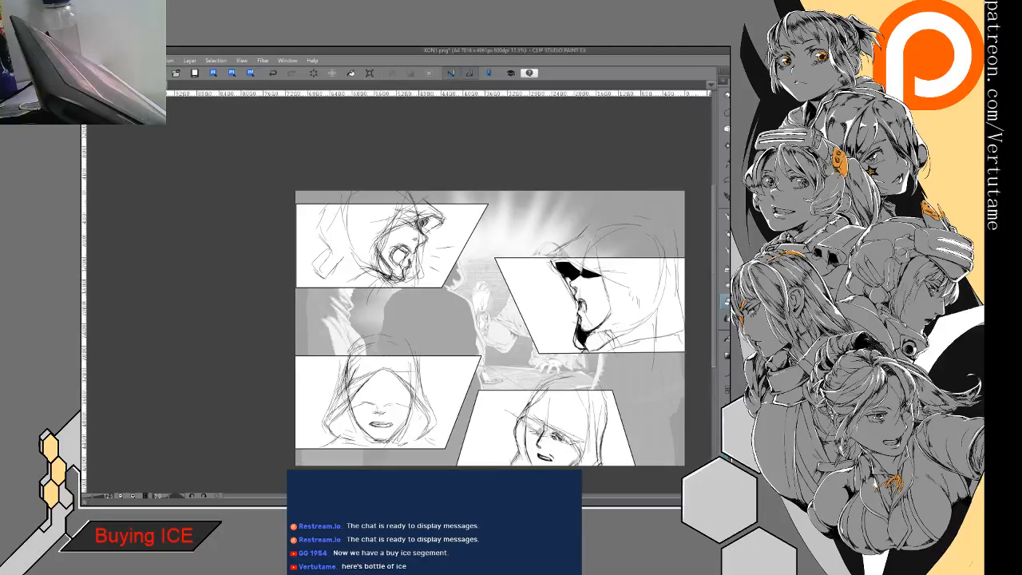
{"action": "left_click_drag", "start_coordinate": [486, 387], "coordinate": [410, 306]}
{"action": "mouse_move", "coordinate": [419, 416]}
{"action": "left_mouse_down"}
{"action": "mouse_move", "coordinate": [474, 269]}
{"action": "mouse_move", "coordinate": [575, 359]}
{"action": "mouse_move", "coordinate": [546, 413]}
{"action": "mouse_move", "coordinate": [512, 424]}
{"action": "left_mouse_up"}
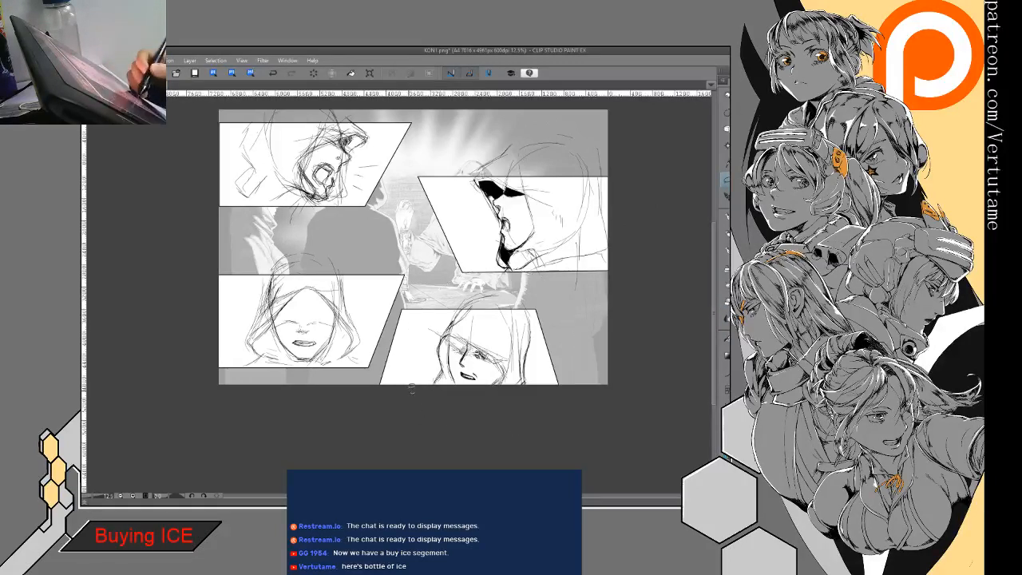
{"action": "left_click", "coordinate": [520, 400]}
{"action": "left_click_drag", "start_coordinate": [565, 280], "coordinate": [594, 259]}
{"action": "left_click_drag", "start_coordinate": [547, 301], "coordinate": [529, 302]}
{"action": "left_click_drag", "start_coordinate": [574, 261], "coordinate": [585, 250]}
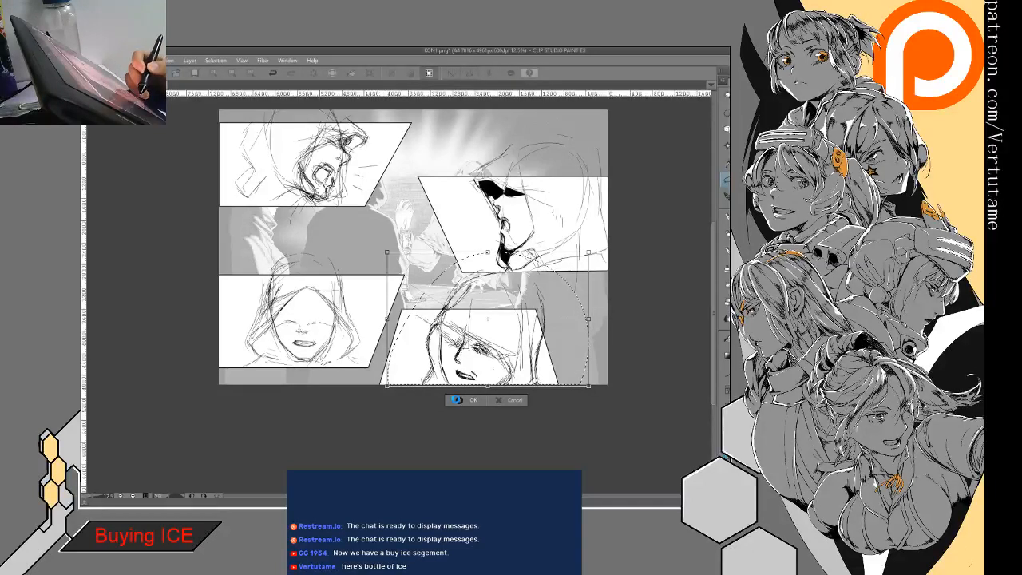
{"action": "left_click", "coordinate": [457, 400]}
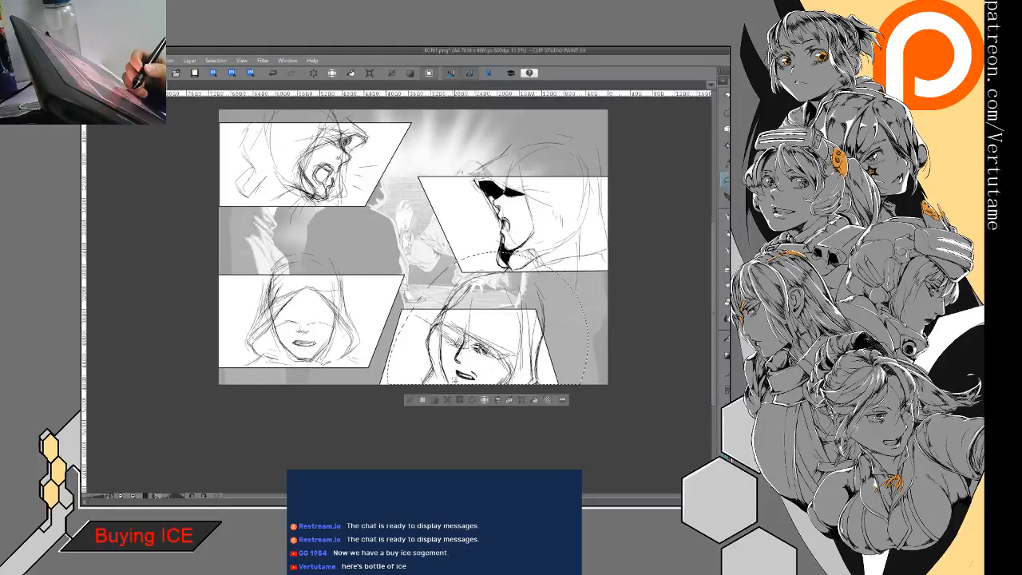
{"action": "left_click", "coordinate": [416, 401]}
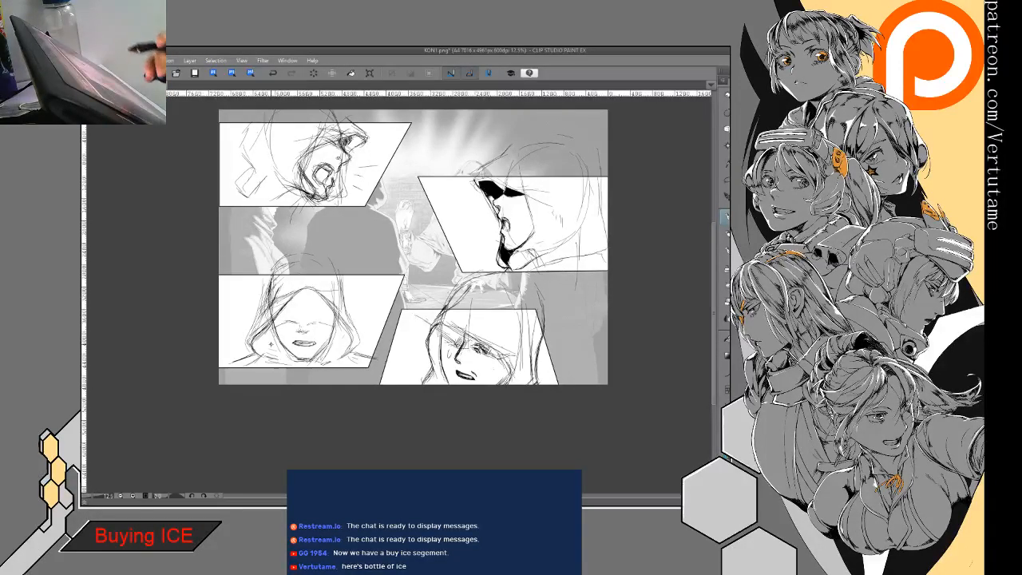
- In the mirrored view, hatch the underside of the shouting figure's hood brim and darken the nose and chin profile
{"action": "left_click_drag", "start_coordinate": [462, 345], "coordinate": [516, 485]}
{"action": "key", "text": "h"}
{"action": "left_click_drag", "start_coordinate": [454, 315], "coordinate": [498, 316]}
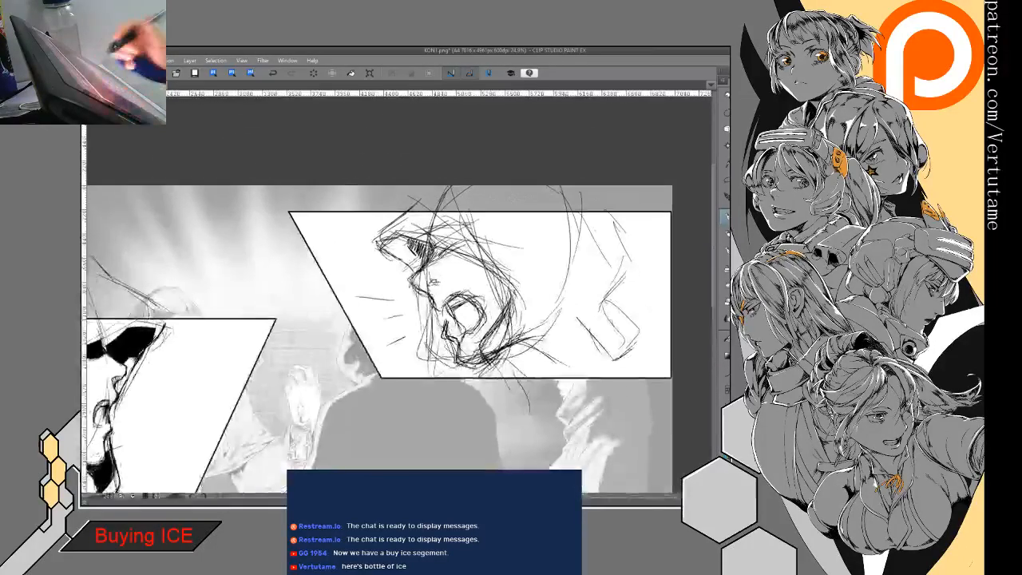
{"action": "mouse_move", "coordinate": [407, 196]}
{"action": "left_mouse_down"}
{"action": "mouse_move", "coordinate": [375, 252]}
{"action": "mouse_move", "coordinate": [404, 236]}
{"action": "mouse_move", "coordinate": [383, 243]}
{"action": "mouse_move", "coordinate": [420, 262]}
{"action": "left_mouse_up"}
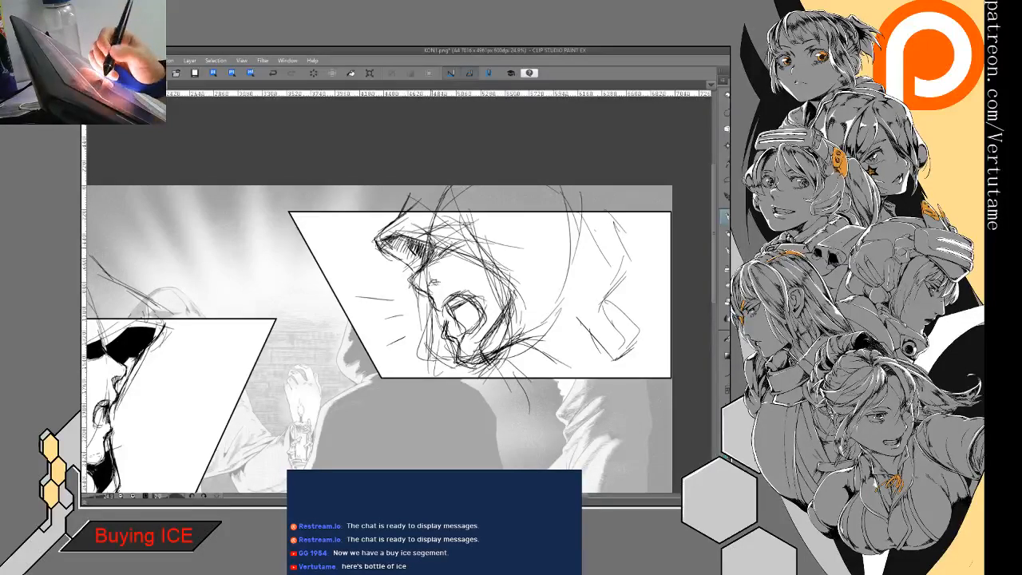
{"action": "mouse_move", "coordinate": [432, 255]}
{"action": "left_mouse_down"}
{"action": "mouse_move", "coordinate": [417, 276]}
{"action": "mouse_move", "coordinate": [459, 353]}
{"action": "mouse_move", "coordinate": [484, 364]}
{"action": "left_mouse_up"}
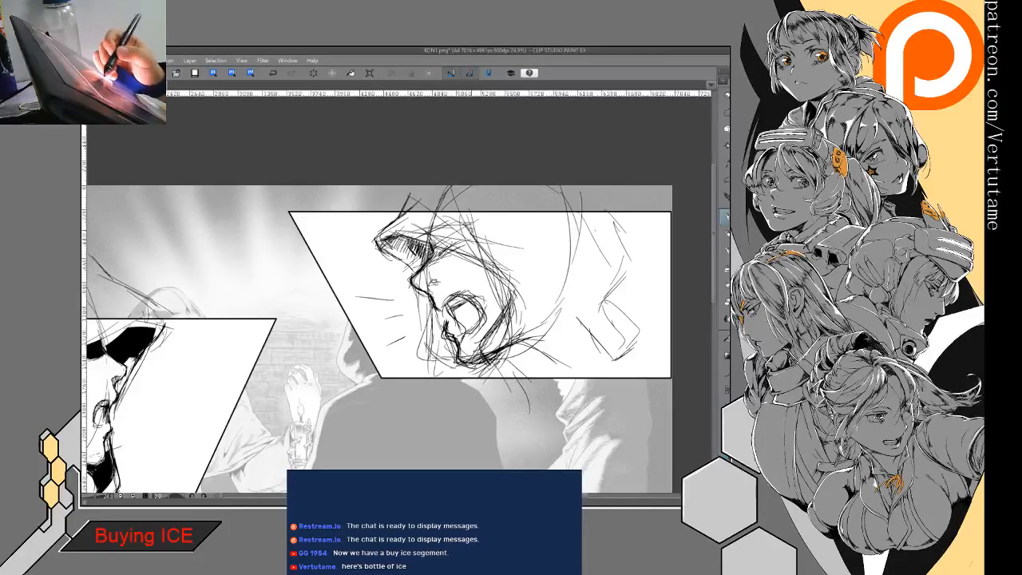
- Darken the inner hood edge over the shouting figure's cheek and thicken the open mouth's outline
{"action": "mouse_move", "coordinate": [459, 249]}
{"action": "left_mouse_down"}
{"action": "mouse_move", "coordinate": [424, 270]}
{"action": "mouse_move", "coordinate": [474, 253]}
{"action": "mouse_move", "coordinate": [472, 240]}
{"action": "mouse_move", "coordinate": [515, 278]}
{"action": "mouse_move", "coordinate": [506, 318]}
{"action": "left_mouse_up"}
{"action": "mouse_move", "coordinate": [462, 290]}
{"action": "left_mouse_down"}
{"action": "mouse_move", "coordinate": [444, 305]}
{"action": "mouse_move", "coordinate": [481, 328]}
{"action": "mouse_move", "coordinate": [454, 317]}
{"action": "mouse_move", "coordinate": [463, 333]}
{"action": "mouse_move", "coordinate": [451, 310]}
{"action": "left_mouse_up"}
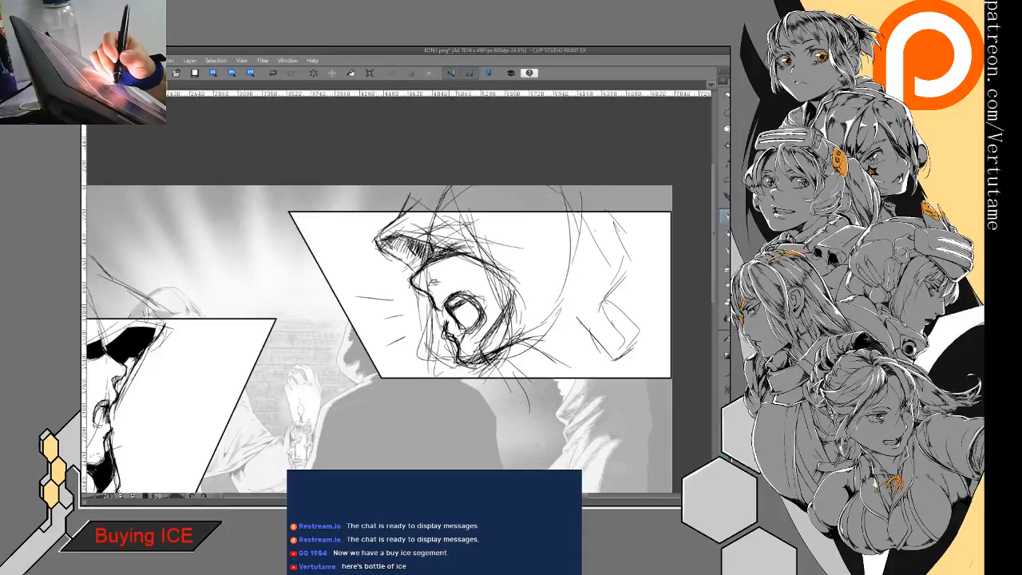
{"action": "left_click_drag", "start_coordinate": [457, 305], "coordinate": [463, 329]}
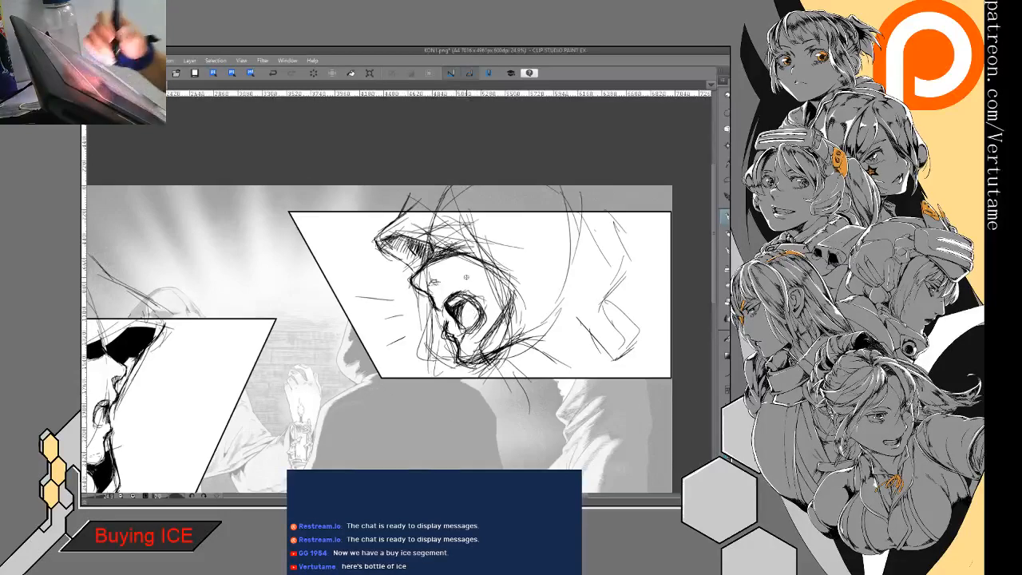
- Refine the lower part of the shouting mouth and clean up the lines around it, checking both mirrored and normal views
{"action": "key", "text": "h"}
{"action": "mouse_move", "coordinate": [344, 289]}
{"action": "left_mouse_down"}
{"action": "mouse_move", "coordinate": [317, 300]}
{"action": "mouse_move", "coordinate": [316, 308]}
{"action": "mouse_move", "coordinate": [332, 293]}
{"action": "mouse_move", "coordinate": [318, 316]}
{"action": "mouse_move", "coordinate": [335, 325]}
{"action": "left_mouse_up"}
{"action": "key", "text": "p"}
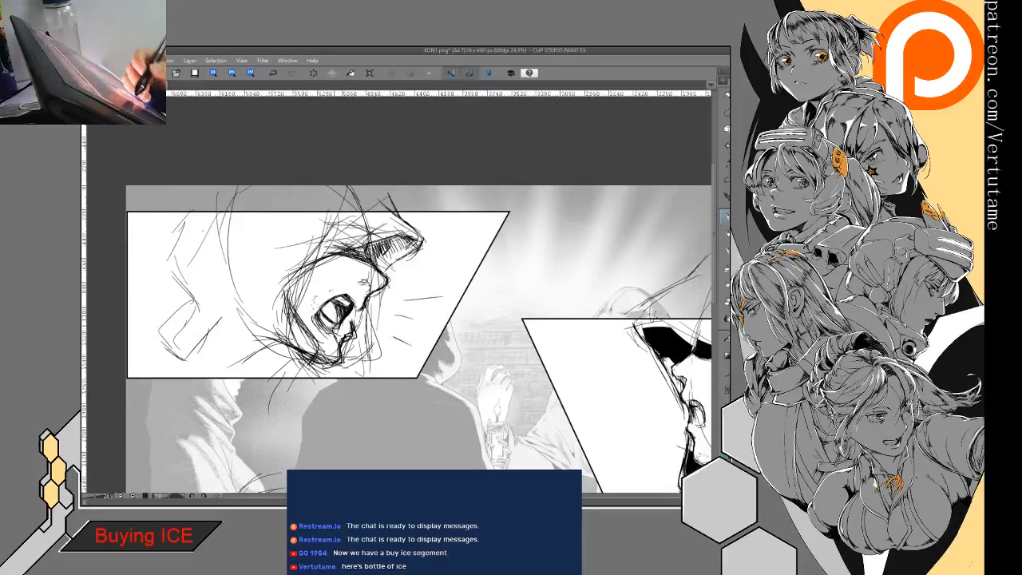
{"action": "mouse_move", "coordinate": [334, 323]}
{"action": "left_mouse_down"}
{"action": "mouse_move", "coordinate": [341, 330]}
{"action": "mouse_move", "coordinate": [312, 309]}
{"action": "mouse_move", "coordinate": [330, 335]}
{"action": "left_mouse_up"}
{"action": "key", "text": "e"}
{"action": "key", "text": "h"}
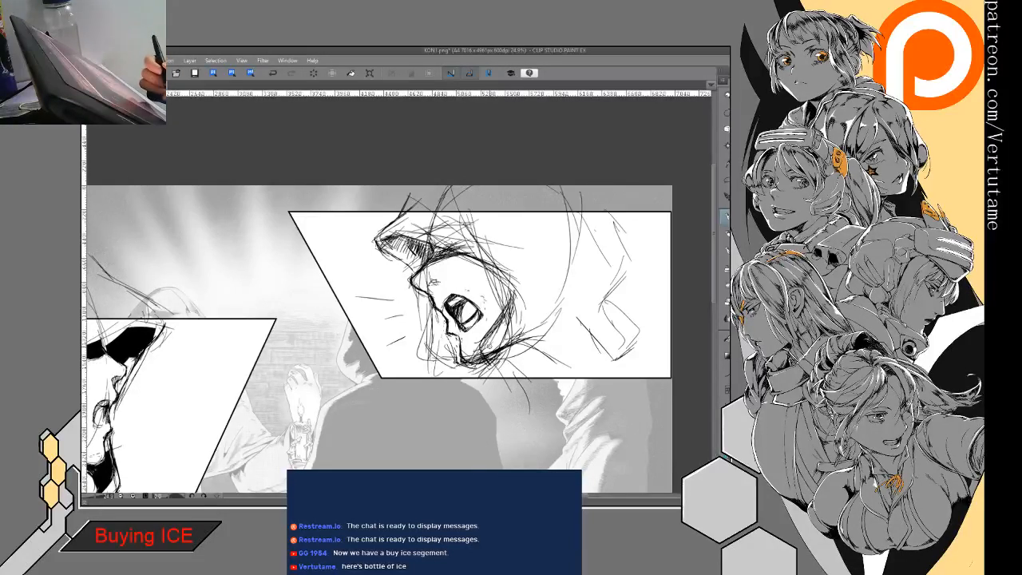
{"action": "key", "text": "h"}
- Clean up construction lines on the shouting face and redraw the cheek and jawline down to the chin
{"action": "key", "text": "e"}
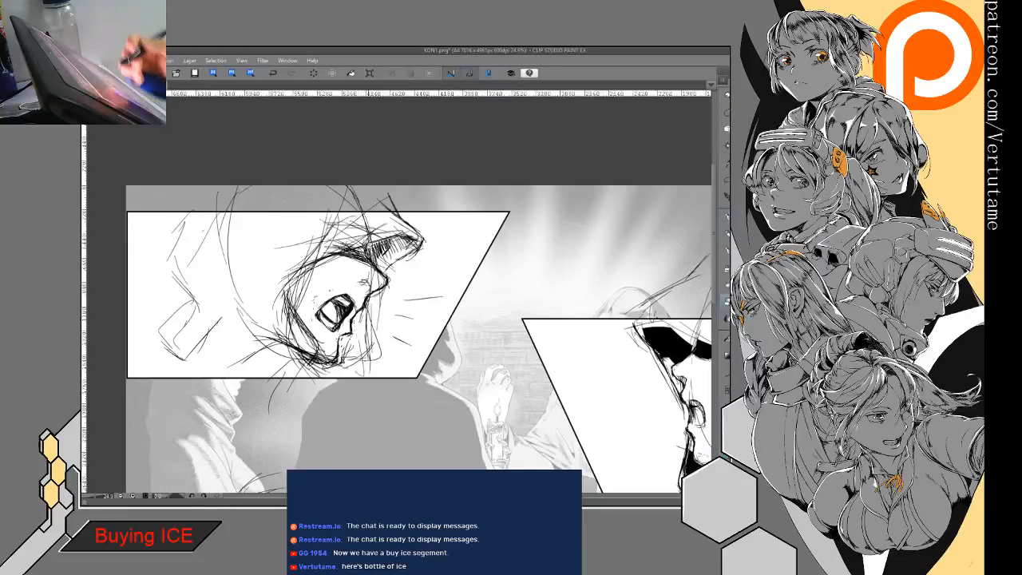
{"action": "mouse_move", "coordinate": [368, 276]}
{"action": "left_mouse_down"}
{"action": "mouse_move", "coordinate": [418, 249]}
{"action": "mouse_move", "coordinate": [346, 275]}
{"action": "left_mouse_up"}
{"action": "left_click_drag", "start_coordinate": [363, 239], "coordinate": [347, 284]}
{"action": "key", "text": "p"}
{"action": "mouse_move", "coordinate": [378, 204]}
{"action": "left_mouse_down"}
{"action": "mouse_move", "coordinate": [326, 285]}
{"action": "mouse_move", "coordinate": [325, 319]}
{"action": "left_mouse_up"}
{"action": "mouse_move", "coordinate": [372, 241]}
{"action": "left_mouse_down"}
{"action": "mouse_move", "coordinate": [328, 289]}
{"action": "mouse_move", "coordinate": [334, 326]}
{"action": "left_mouse_up"}
{"action": "left_click_drag", "start_coordinate": [331, 269], "coordinate": [351, 297]}
{"action": "left_click_drag", "start_coordinate": [337, 278], "coordinate": [366, 321]}
{"action": "left_click_drag", "start_coordinate": [356, 305], "coordinate": [375, 342]}
{"action": "left_click_drag", "start_coordinate": [364, 315], "coordinate": [374, 348]}
{"action": "mouse_move", "coordinate": [375, 324]}
{"action": "left_mouse_down"}
{"action": "mouse_move", "coordinate": [370, 345]}
{"action": "mouse_move", "coordinate": [352, 325]}
{"action": "mouse_move", "coordinate": [368, 345]}
{"action": "mouse_move", "coordinate": [371, 332]}
{"action": "mouse_move", "coordinate": [357, 336]}
{"action": "left_mouse_up"}
- Tidy the area under the shouting figure's chin and sketch a rounded hood fold there
{"action": "key", "text": "e"}
{"action": "key", "text": "p"}
{"action": "left_click_drag", "start_coordinate": [356, 334], "coordinate": [365, 350]}
{"action": "left_click_drag", "start_coordinate": [358, 346], "coordinate": [368, 352]}
{"action": "left_click_drag", "start_coordinate": [351, 337], "coordinate": [373, 348]}
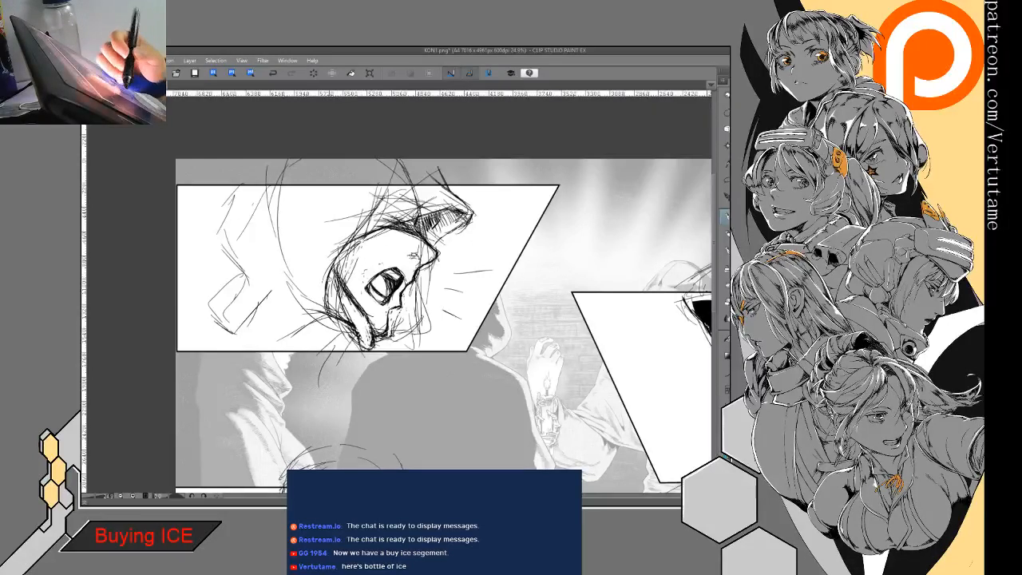
- Erase stray lines along the jaw and darken the hood edge behind the shouting figure's cheek
{"action": "key", "text": "e"}
{"action": "mouse_move", "coordinate": [340, 269]}
{"action": "left_mouse_down"}
{"action": "mouse_move", "coordinate": [368, 285]}
{"action": "mouse_move", "coordinate": [373, 313]}
{"action": "mouse_move", "coordinate": [339, 272]}
{"action": "mouse_move", "coordinate": [355, 317]}
{"action": "mouse_move", "coordinate": [368, 303]}
{"action": "mouse_move", "coordinate": [339, 282]}
{"action": "mouse_move", "coordinate": [375, 325]}
{"action": "left_mouse_up"}
{"action": "key", "text": "p"}
{"action": "mouse_move", "coordinate": [328, 288]}
{"action": "left_mouse_down"}
{"action": "mouse_move", "coordinate": [372, 322]}
{"action": "mouse_move", "coordinate": [332, 296]}
{"action": "left_mouse_up"}
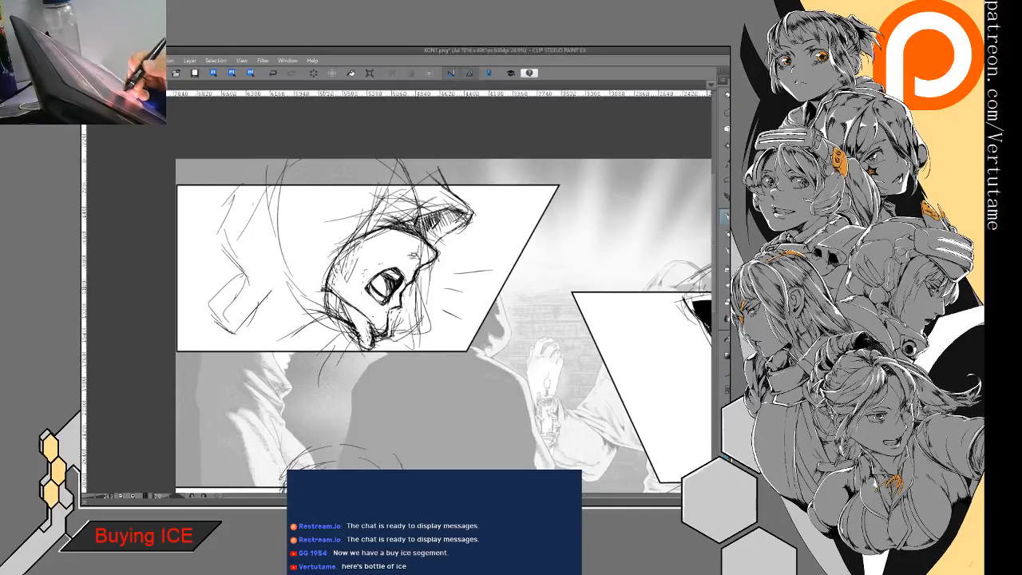
{"action": "left_click_drag", "start_coordinate": [340, 251], "coordinate": [323, 288]}
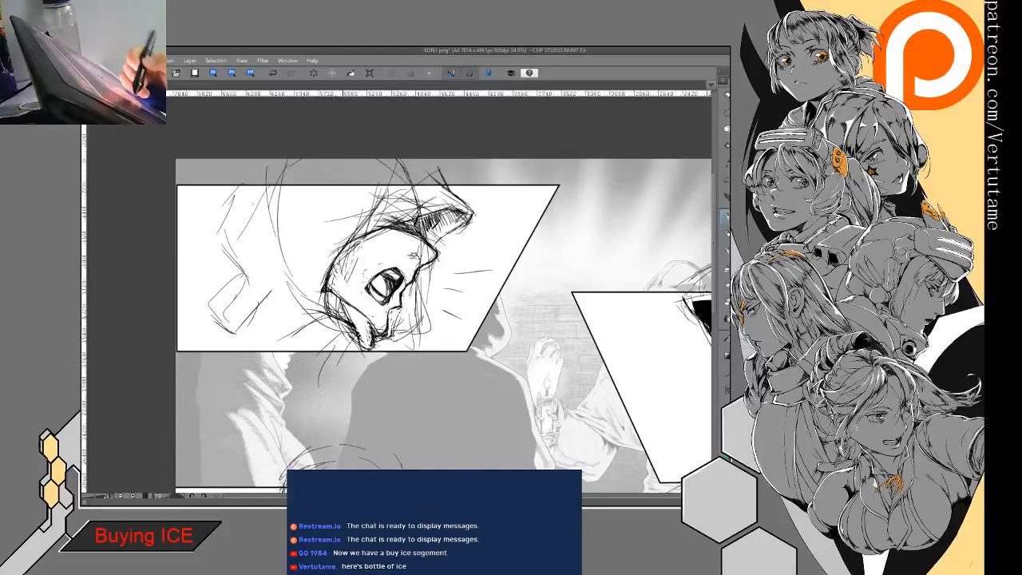
- In the mirrored view, erase and redraw the hood fold running from behind the jaw to below the chin
{"action": "key", "text": "h"}
{"action": "key", "text": "e"}
{"action": "left_click_drag", "start_coordinate": [473, 288], "coordinate": [449, 305]}
{"action": "key", "text": "p"}
{"action": "left_click_drag", "start_coordinate": [472, 288], "coordinate": [436, 311]}
{"action": "mouse_move", "coordinate": [473, 289]}
{"action": "left_mouse_down"}
{"action": "mouse_move", "coordinate": [437, 311]}
{"action": "mouse_move", "coordinate": [454, 307]}
{"action": "mouse_move", "coordinate": [452, 316]}
{"action": "left_mouse_up"}
{"action": "key", "text": "e"}
{"action": "left_click_drag", "start_coordinate": [473, 304], "coordinate": [446, 328]}
{"action": "key", "text": "p"}
{"action": "left_click_drag", "start_coordinate": [466, 308], "coordinate": [449, 324]}
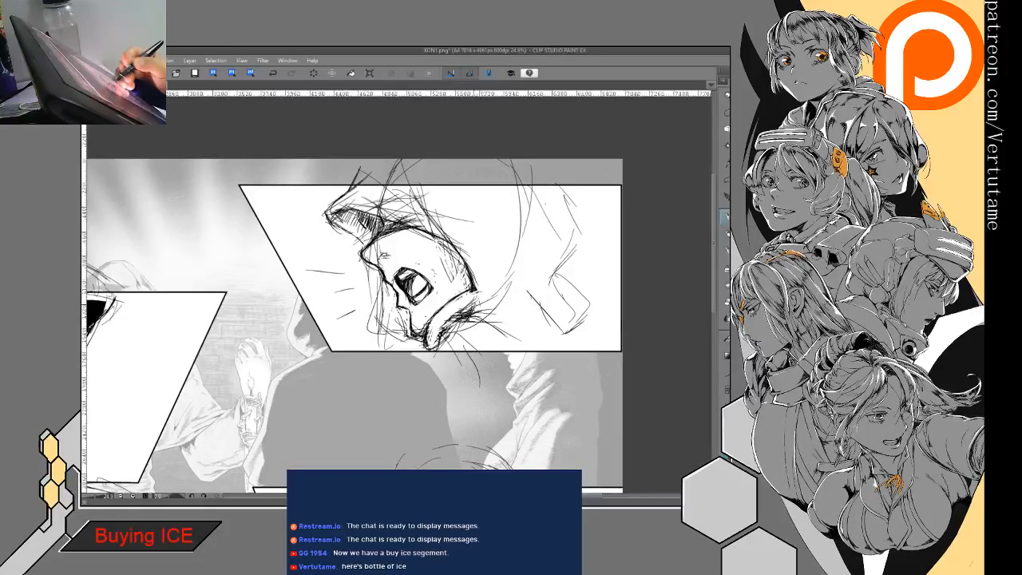
- Sketch the shouting figure's shoulder and back line, and add strokes to the hood fold beneath the chin
{"action": "mouse_move", "coordinate": [446, 324]}
{"action": "left_mouse_down"}
{"action": "mouse_move", "coordinate": [520, 322]}
{"action": "mouse_move", "coordinate": [553, 298]}
{"action": "left_mouse_up"}
{"action": "mouse_move", "coordinate": [529, 316]}
{"action": "left_mouse_down"}
{"action": "mouse_move", "coordinate": [547, 300]}
{"action": "mouse_move", "coordinate": [587, 312]}
{"action": "mouse_move", "coordinate": [579, 299]}
{"action": "mouse_move", "coordinate": [598, 268]}
{"action": "left_mouse_up"}
{"action": "left_click_drag", "start_coordinate": [560, 297], "coordinate": [602, 256]}
{"action": "mouse_move", "coordinate": [601, 209]}
{"action": "left_mouse_down"}
{"action": "mouse_move", "coordinate": [591, 187]}
{"action": "mouse_move", "coordinate": [611, 231]}
{"action": "mouse_move", "coordinate": [543, 307]}
{"action": "mouse_move", "coordinate": [506, 324]}
{"action": "left_mouse_up"}
{"action": "left_click_drag", "start_coordinate": [592, 269], "coordinate": [556, 309]}
{"action": "left_click_drag", "start_coordinate": [461, 327], "coordinate": [442, 337]}
{"action": "left_click_drag", "start_coordinate": [468, 326], "coordinate": [412, 358]}
{"action": "left_click_drag", "start_coordinate": [431, 342], "coordinate": [412, 361]}
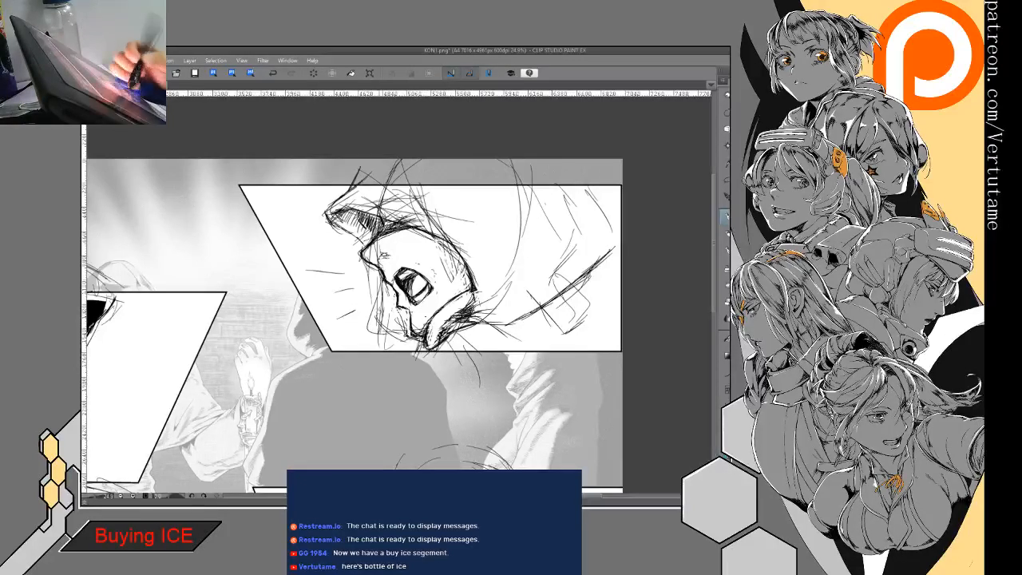
- Draw the far edge of the hood from beside the nose down to the chin on the shouting figure
{"action": "left_click_drag", "start_coordinate": [365, 257], "coordinate": [381, 314]}
{"action": "left_click_drag", "start_coordinate": [377, 277], "coordinate": [395, 339]}
{"action": "left_click_drag", "start_coordinate": [377, 299], "coordinate": [384, 313]}
{"action": "left_click_drag", "start_coordinate": [377, 304], "coordinate": [395, 336]}
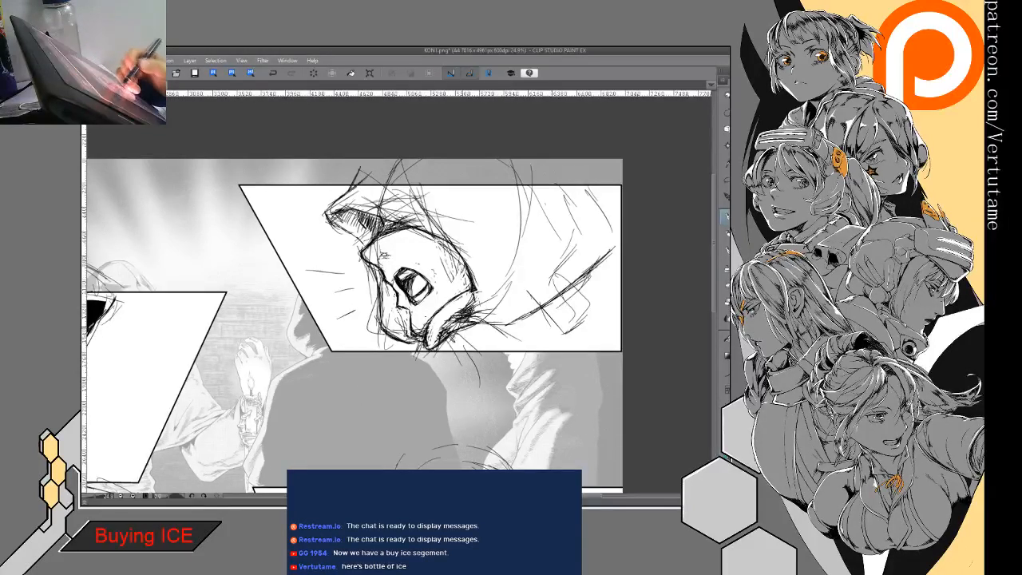
- Add short crease strokes below the shouting figure's hood at the neck and reinforce the shoulder line
{"action": "left_click_drag", "start_coordinate": [476, 324], "coordinate": [446, 345]}
{"action": "left_click_drag", "start_coordinate": [474, 332], "coordinate": [442, 356]}
{"action": "left_click_drag", "start_coordinate": [459, 342], "coordinate": [441, 359]}
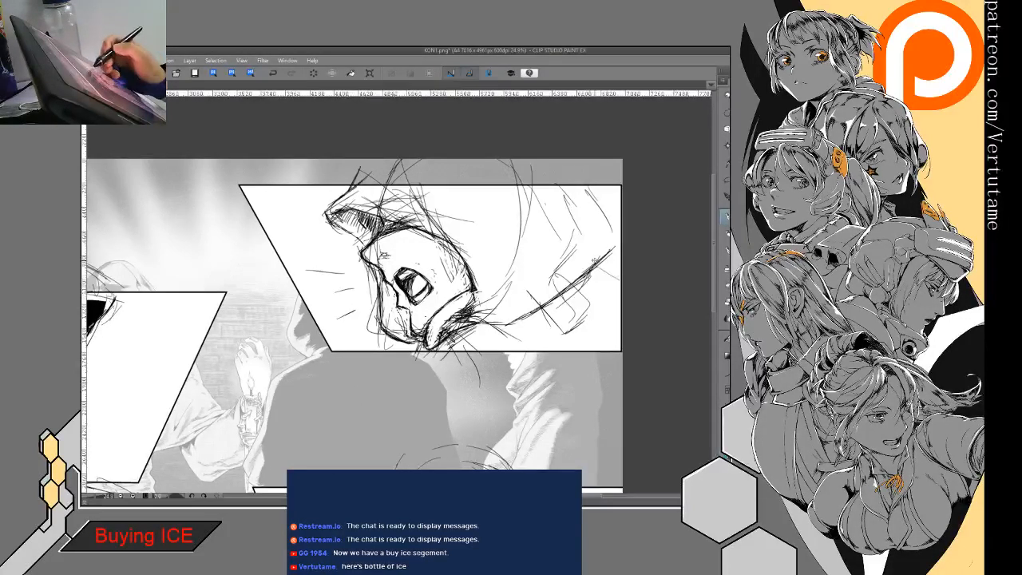
{"action": "mouse_move", "coordinate": [620, 267]}
{"action": "left_mouse_down"}
{"action": "mouse_move", "coordinate": [489, 344]}
{"action": "mouse_move", "coordinate": [585, 288]}
{"action": "left_mouse_up"}
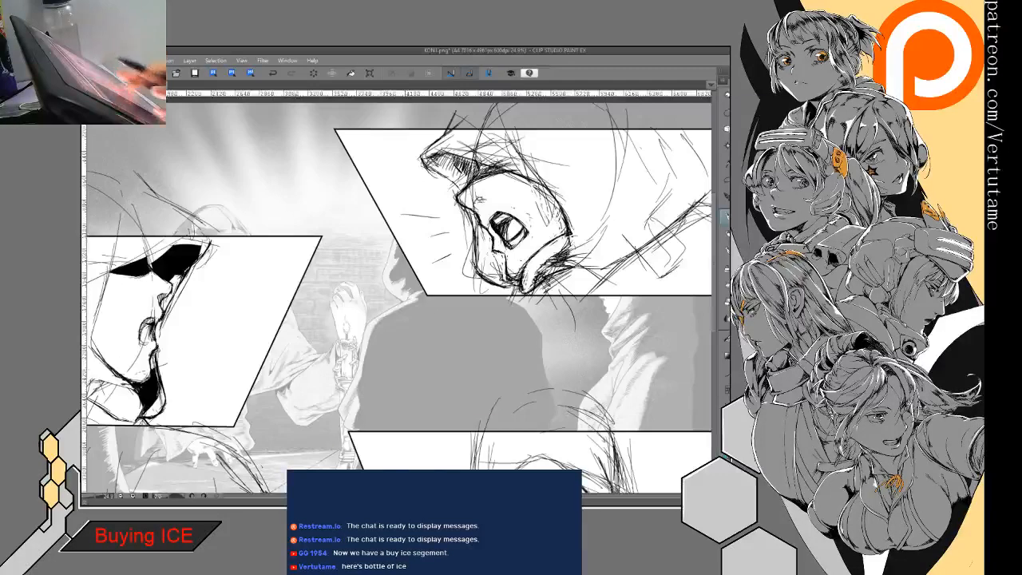
{"action": "scroll", "coordinate": [485, 313], "scroll_direction": "down", "scroll_amount": 2}
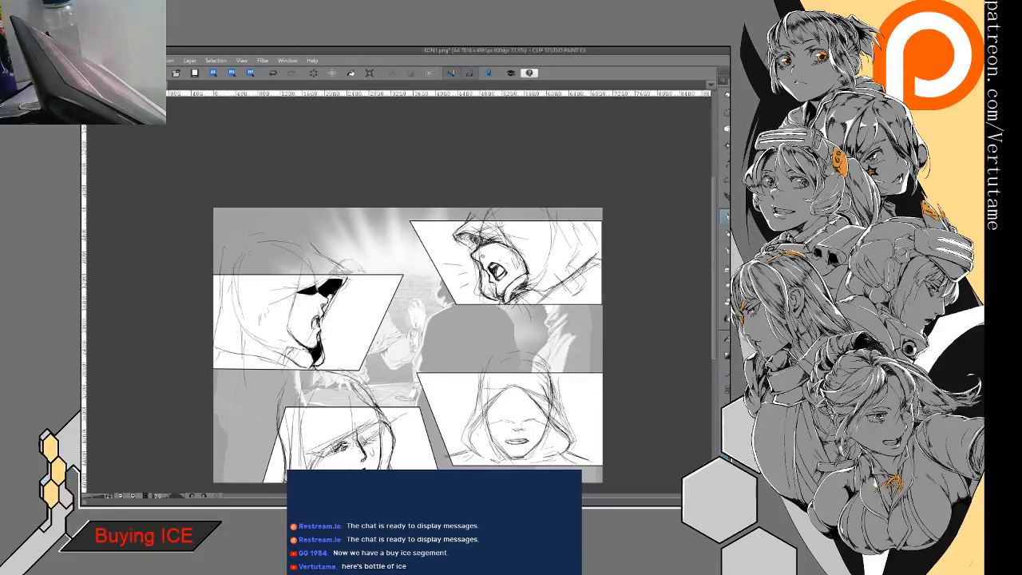
- In the mirrored, rotated view, sketch the hood's front edge across the brow and down the cheek of the three-quarter hooded face
{"action": "key", "text": "h"}
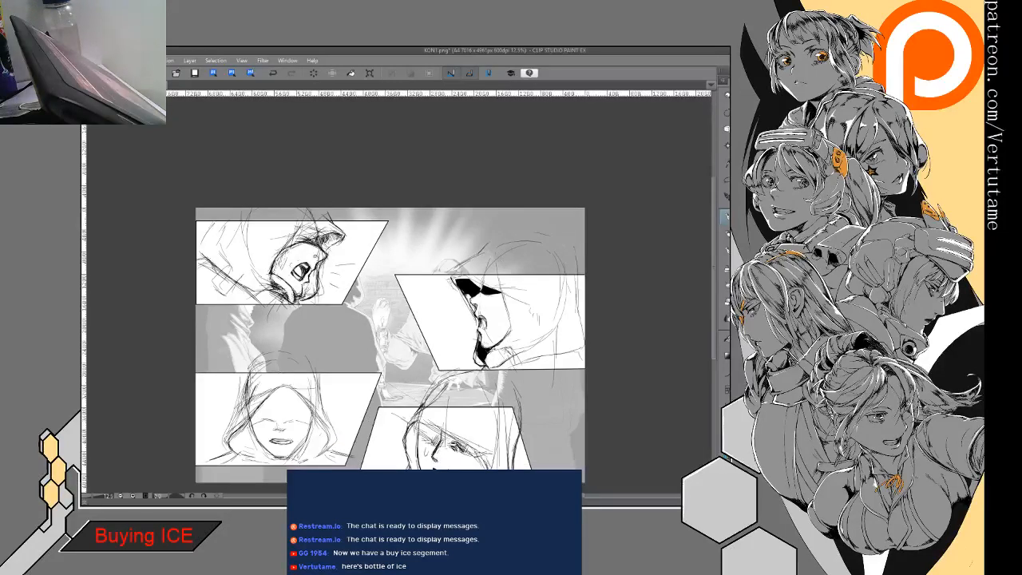
{"action": "left_click_drag", "start_coordinate": [399, 335], "coordinate": [355, 244]}
{"action": "left_click_drag", "start_coordinate": [447, 231], "coordinate": [479, 336]}
{"action": "left_click_drag", "start_coordinate": [399, 327], "coordinate": [463, 328]}
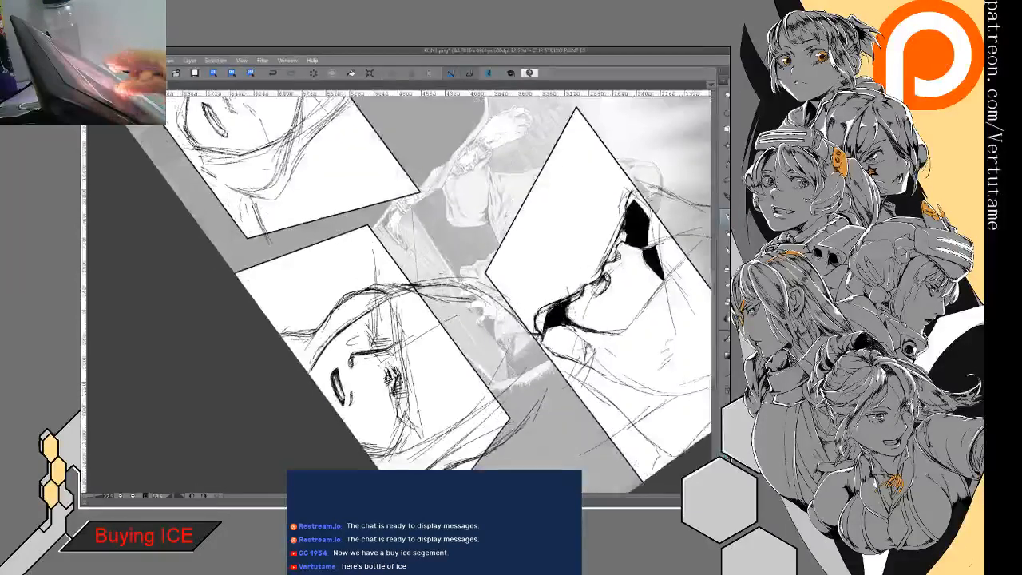
{"action": "left_click_drag", "start_coordinate": [402, 483], "coordinate": [395, 444]}
{"action": "left_click_drag", "start_coordinate": [382, 240], "coordinate": [389, 306]}
{"action": "left_click_drag", "start_coordinate": [384, 259], "coordinate": [394, 315]}
{"action": "left_click_drag", "start_coordinate": [385, 278], "coordinate": [396, 322]}
{"action": "left_click_drag", "start_coordinate": [385, 276], "coordinate": [395, 313]}
{"action": "left_click_drag", "start_coordinate": [395, 324], "coordinate": [404, 376]}
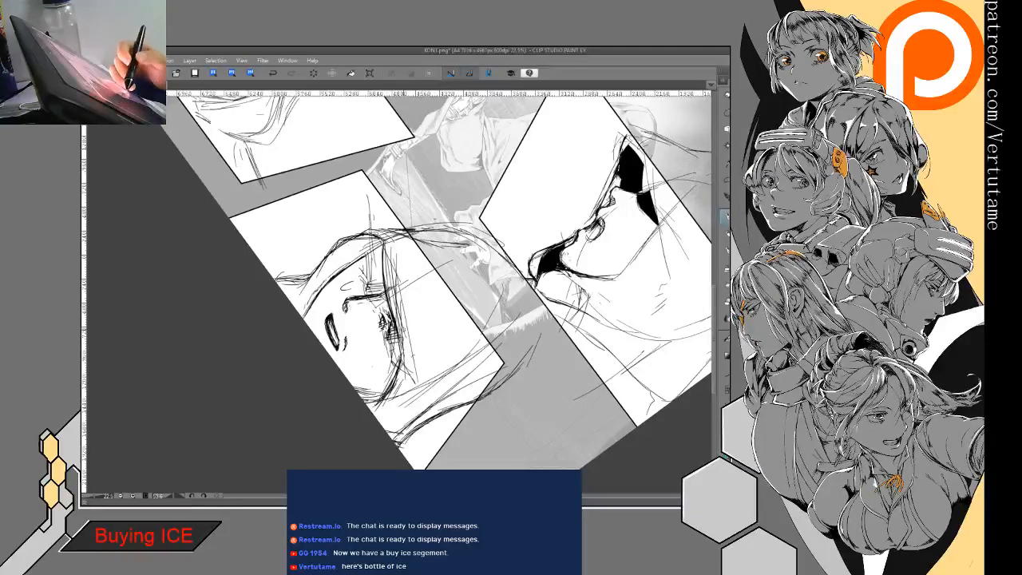
{"action": "mouse_move", "coordinate": [400, 351]}
{"action": "left_mouse_down"}
{"action": "mouse_move", "coordinate": [406, 376]}
{"action": "mouse_move", "coordinate": [395, 367]}
{"action": "left_mouse_up"}
- Flip the view back and thicken the hood's brow edge above both eyes and toward the near cheek of the three-quarter face
{"action": "key", "text": "e"}
{"action": "key", "text": "h"}
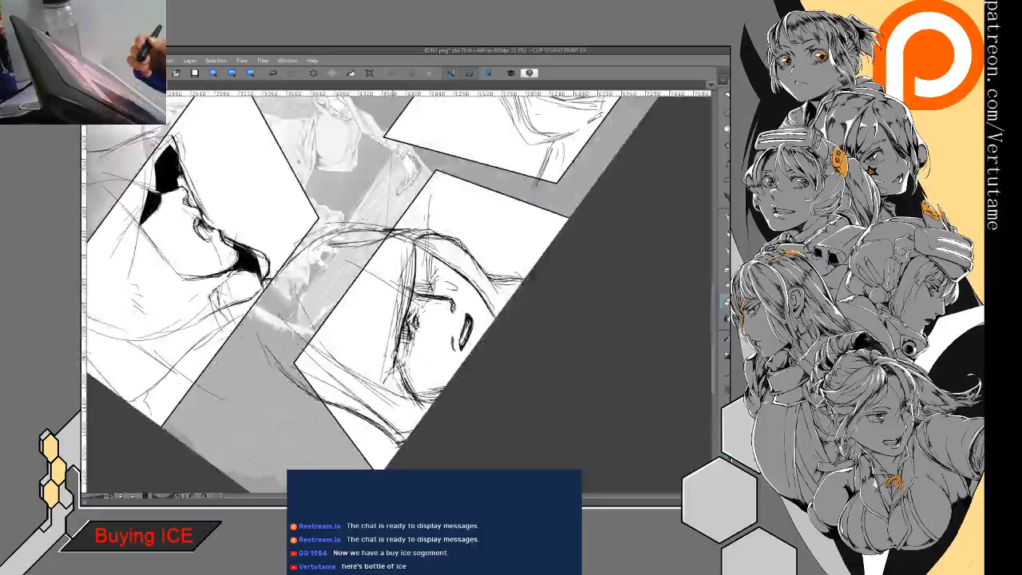
{"action": "mouse_move", "coordinate": [468, 330]}
{"action": "left_mouse_down"}
{"action": "mouse_move", "coordinate": [419, 415]}
{"action": "mouse_move", "coordinate": [402, 388]}
{"action": "left_mouse_up"}
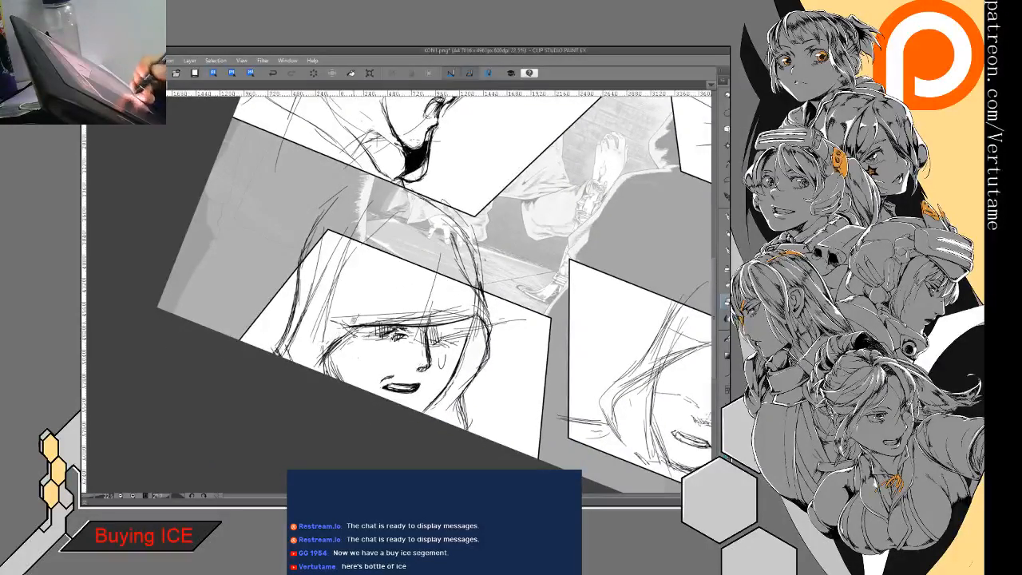
{"action": "key", "text": "p"}
{"action": "left_click_drag", "start_coordinate": [350, 326], "coordinate": [324, 340]}
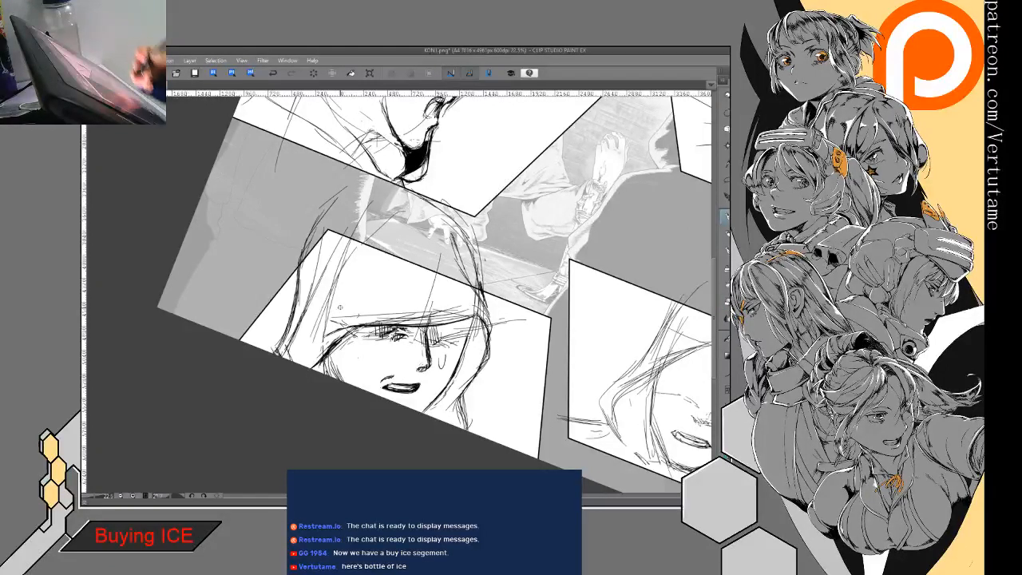
{"action": "left_click_drag", "start_coordinate": [369, 327], "coordinate": [468, 318]}
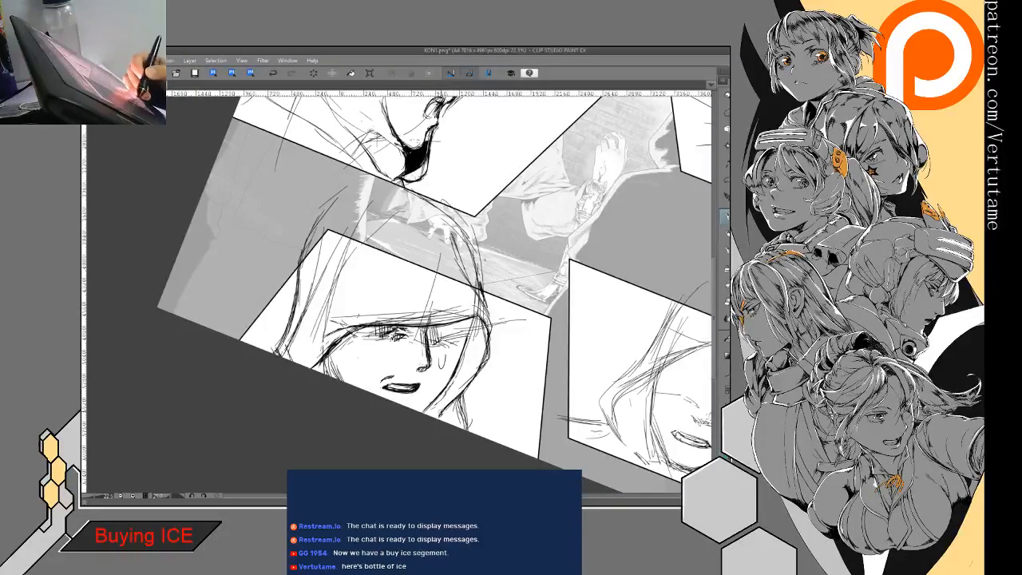
- Fill the inside of the hood beside the far cheek with black and reinforce the edge where it meets the face
{"action": "key", "text": "g"}
{"action": "key", "text": "g"}
{"action": "left_click", "coordinate": [473, 358]}
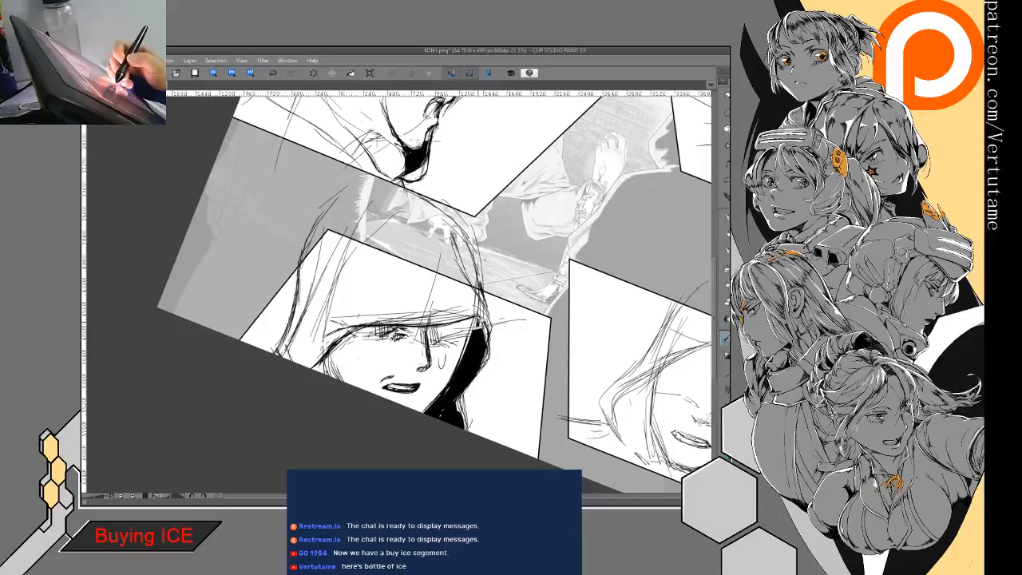
{"action": "key", "text": "p"}
{"action": "left_click_drag", "start_coordinate": [476, 319], "coordinate": [457, 361]}
- Darken the shadow above the eyes and refine the far cheek contour and adjoining outer hood outline
{"action": "left_click_drag", "start_coordinate": [369, 333], "coordinate": [351, 337]}
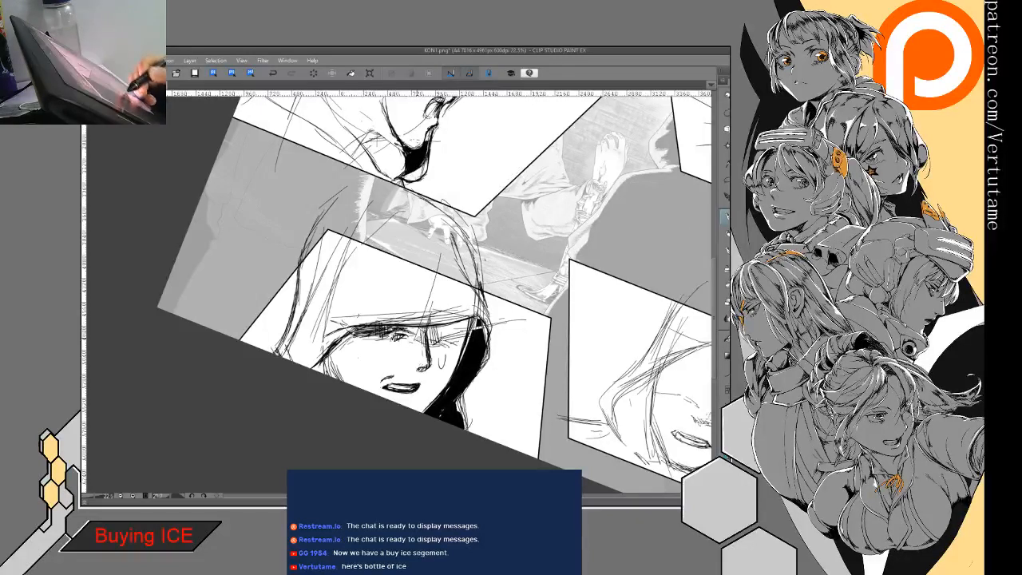
{"action": "mouse_move", "coordinate": [434, 330]}
{"action": "left_mouse_down"}
{"action": "mouse_move", "coordinate": [407, 343]}
{"action": "mouse_move", "coordinate": [425, 339]}
{"action": "left_mouse_up"}
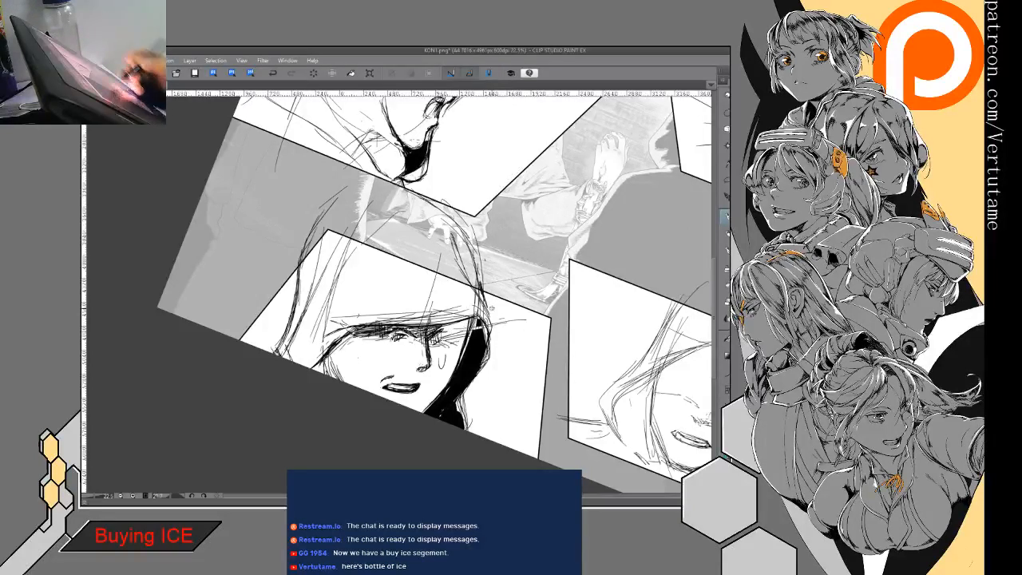
{"action": "key", "text": "h"}
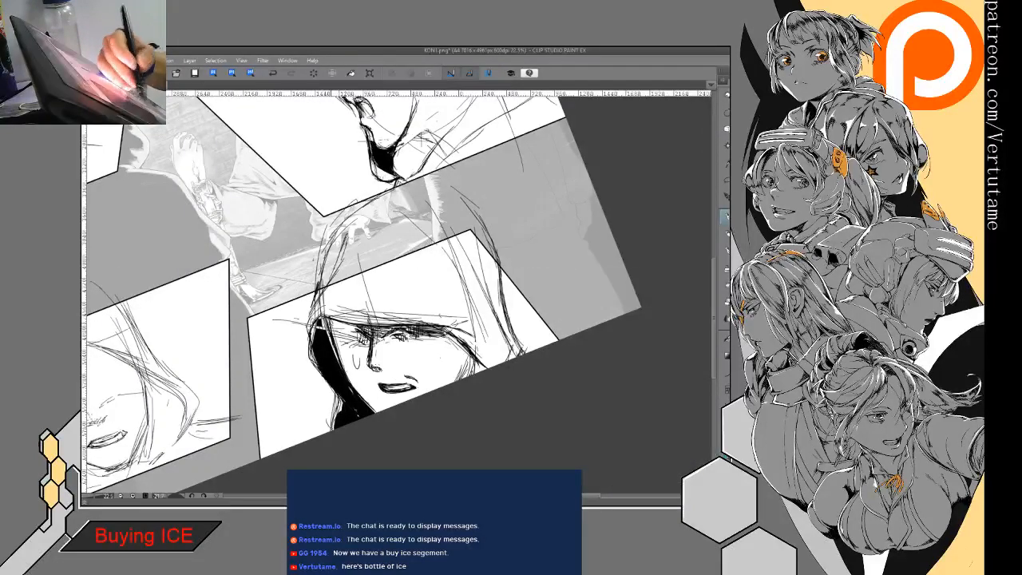
{"action": "left_click_drag", "start_coordinate": [341, 358], "coordinate": [367, 407]}
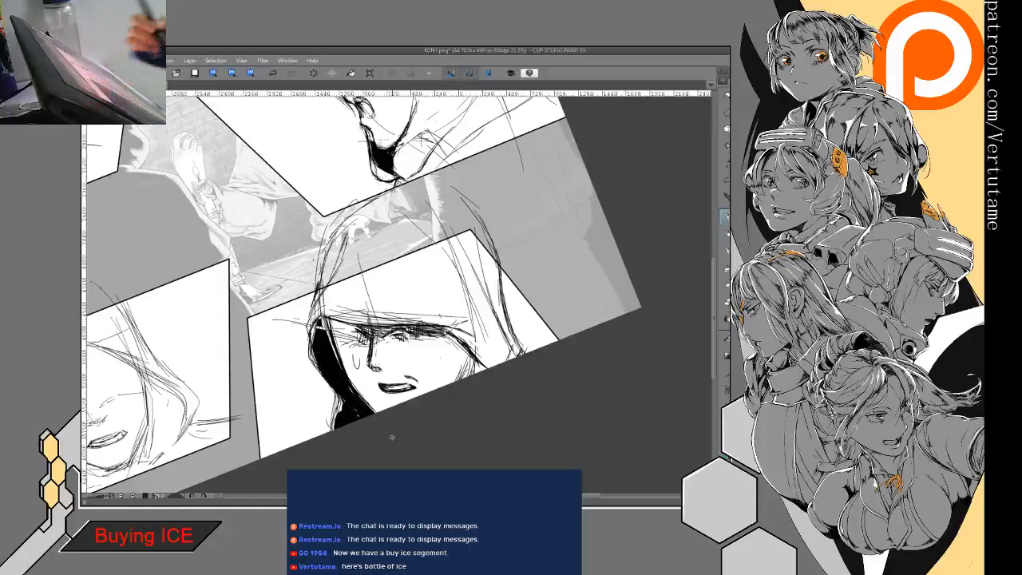
{"action": "left_click_drag", "start_coordinate": [328, 276], "coordinate": [307, 329]}
- Draw a curved fold line on the hood above the brow and reinforce the hood's outer edge on the near side
{"action": "left_click_drag", "start_coordinate": [471, 230], "coordinate": [516, 331]}
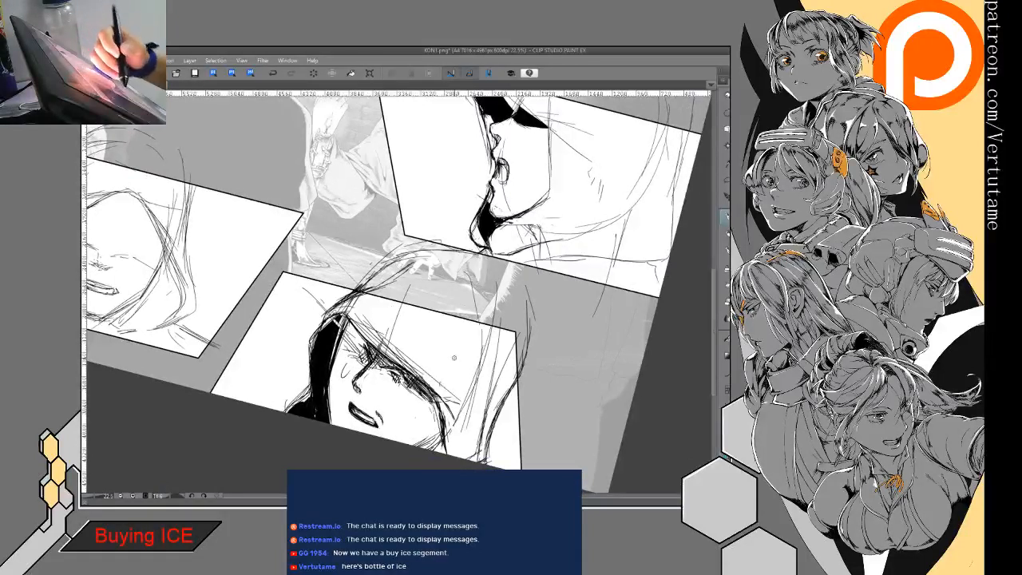
{"action": "left_click_drag", "start_coordinate": [438, 328], "coordinate": [448, 404]}
{"action": "left_click_drag", "start_coordinate": [444, 364], "coordinate": [448, 403]}
{"action": "left_click_drag", "start_coordinate": [439, 332], "coordinate": [449, 390]}
{"action": "left_click_drag", "start_coordinate": [442, 351], "coordinate": [448, 398]}
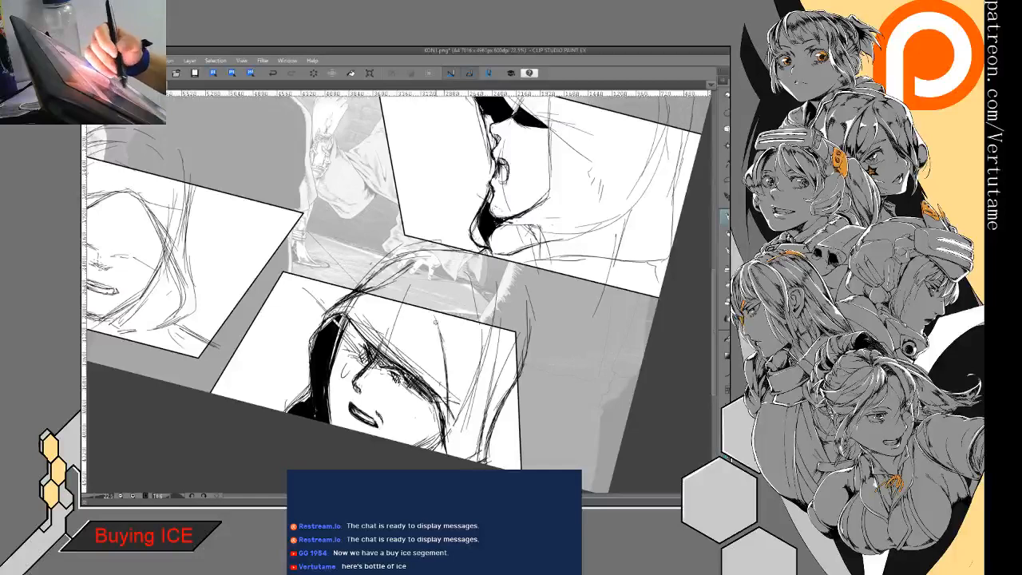
{"action": "left_click_drag", "start_coordinate": [435, 317], "coordinate": [449, 383]}
{"action": "mouse_move", "coordinate": [511, 331]}
{"action": "left_mouse_down"}
{"action": "mouse_move", "coordinate": [518, 386]}
{"action": "mouse_move", "coordinate": [486, 462]}
{"action": "left_mouse_up"}
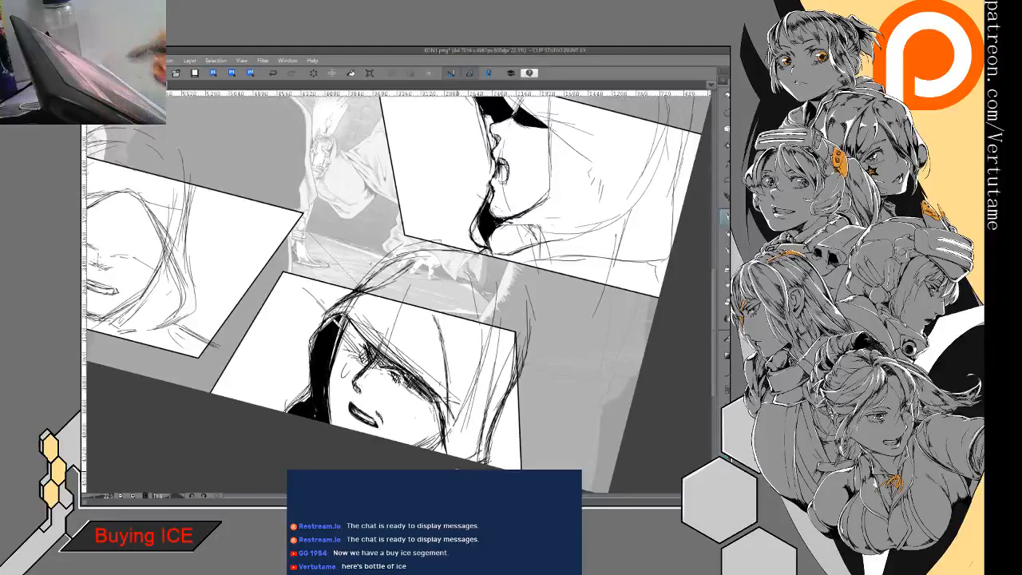
- Undo the last trial strokes and add short hatching in the lower fold on the near side of the hood
{"action": "left_click_drag", "start_coordinate": [396, 440], "coordinate": [479, 382]}
{"action": "scroll", "coordinate": [479, 382], "scroll_direction": "down", "scroll_amount": 2}
{"action": "left_click_drag", "start_coordinate": [559, 320], "coordinate": [542, 292]}
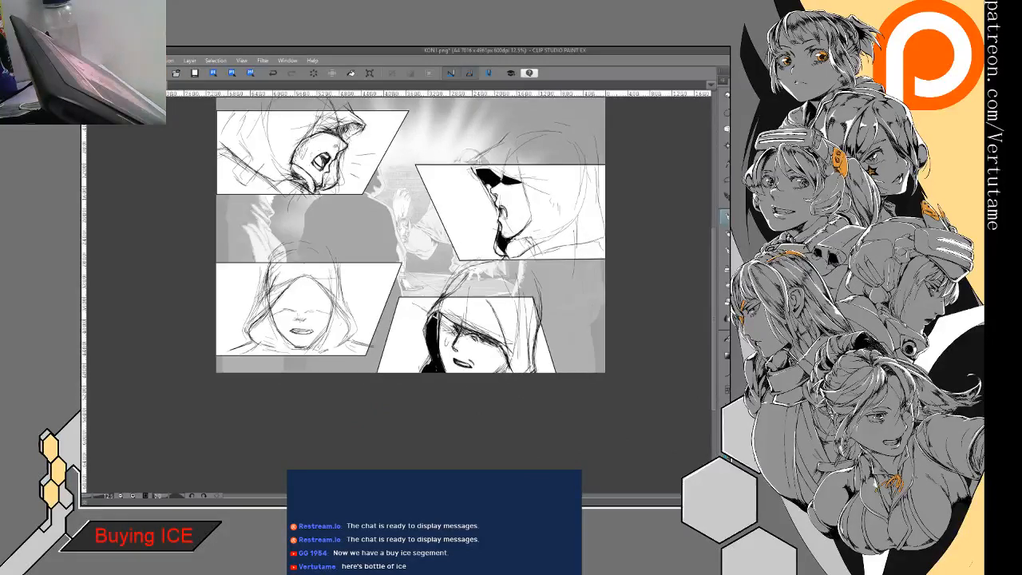
{"action": "scroll", "coordinate": [419, 355], "scroll_direction": "up", "scroll_amount": 4}
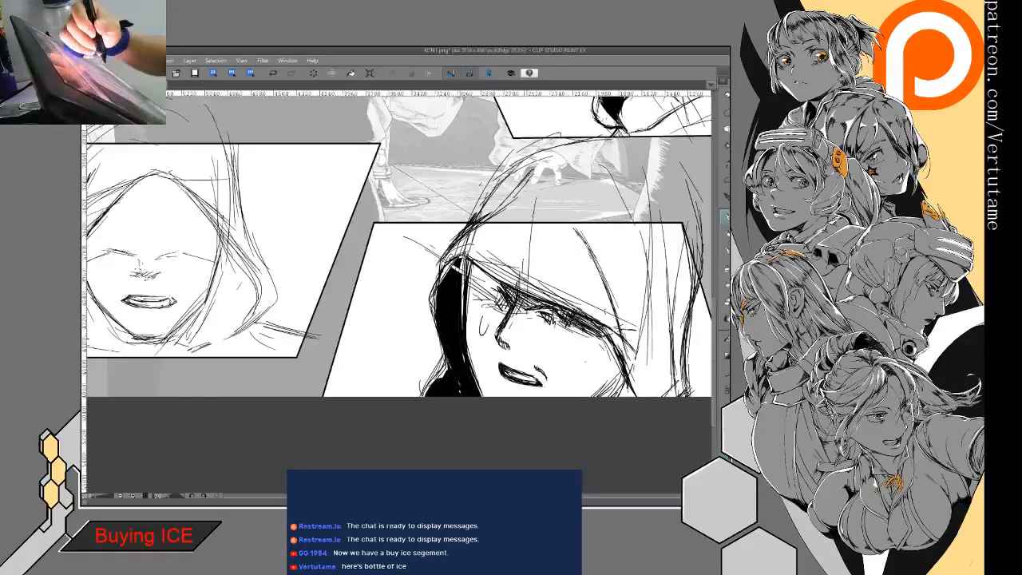
{"action": "mouse_move", "coordinate": [503, 248]}
{"action": "left_mouse_down"}
{"action": "mouse_move", "coordinate": [558, 265]}
{"action": "mouse_move", "coordinate": [502, 236]}
{"action": "left_mouse_up"}
{"action": "mouse_move", "coordinate": [585, 290]}
{"action": "left_mouse_down"}
{"action": "mouse_move", "coordinate": [558, 311]}
{"action": "mouse_move", "coordinate": [595, 325]}
{"action": "left_mouse_up"}
{"action": "left_click", "coordinate": [272, 72]}
{"action": "left_click", "coordinate": [273, 72]}
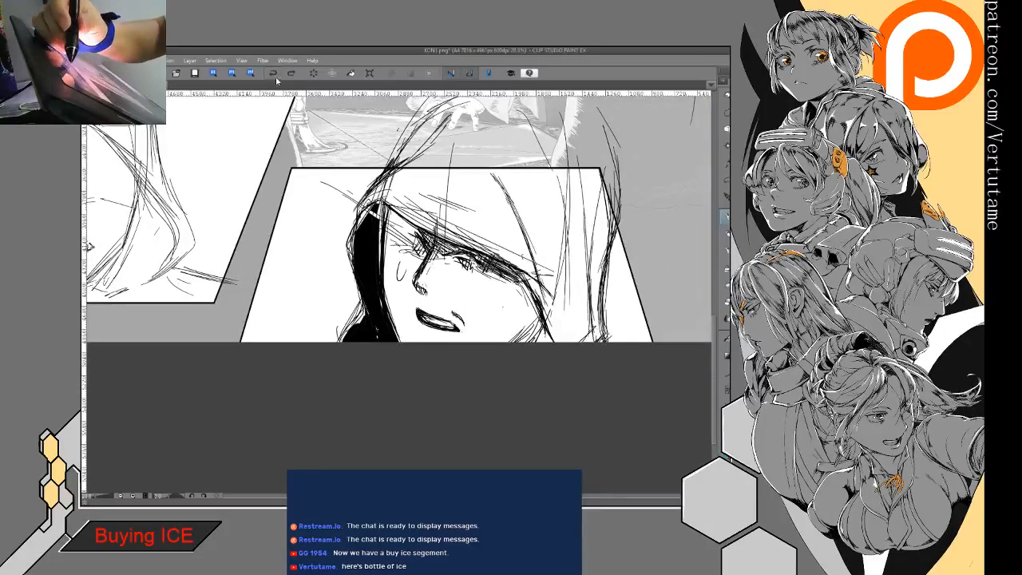
{"action": "mouse_move", "coordinate": [564, 338]}
{"action": "left_mouse_down"}
{"action": "mouse_move", "coordinate": [592, 318]}
{"action": "mouse_move", "coordinate": [584, 303]}
{"action": "left_mouse_up"}
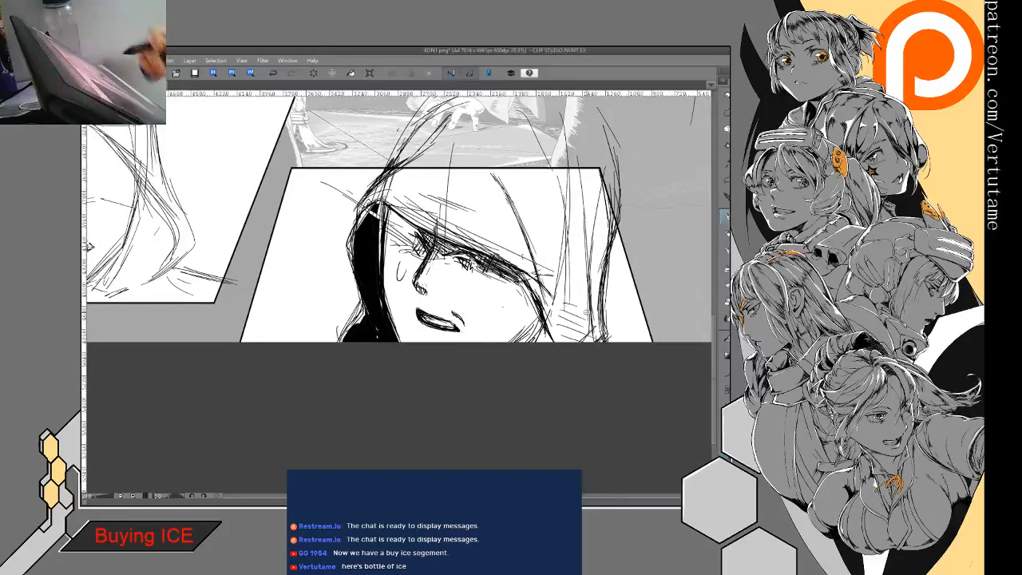
- Flip the view, erase part of the hood's brow edge and redraw it above the eyes of the three-quarter face
{"action": "key", "text": "h"}
{"action": "key", "text": "e"}
{"action": "left_click_drag", "start_coordinate": [503, 227], "coordinate": [415, 292]}
{"action": "key", "text": "p"}
{"action": "left_click_drag", "start_coordinate": [455, 261], "coordinate": [379, 328]}
{"action": "mouse_move", "coordinate": [452, 267]}
{"action": "left_mouse_down"}
{"action": "mouse_move", "coordinate": [385, 322]}
{"action": "mouse_move", "coordinate": [425, 294]}
{"action": "left_mouse_up"}
{"action": "left_click_drag", "start_coordinate": [514, 232], "coordinate": [432, 280]}
- Clean up the sketch lines along the brow and thicken the hood's front edge from the near cheek to the far eye
{"action": "key", "text": "e"}
{"action": "left_click_drag", "start_coordinate": [475, 242], "coordinate": [407, 295]}
{"action": "left_click_drag", "start_coordinate": [445, 267], "coordinate": [410, 297]}
{"action": "key", "text": "p"}
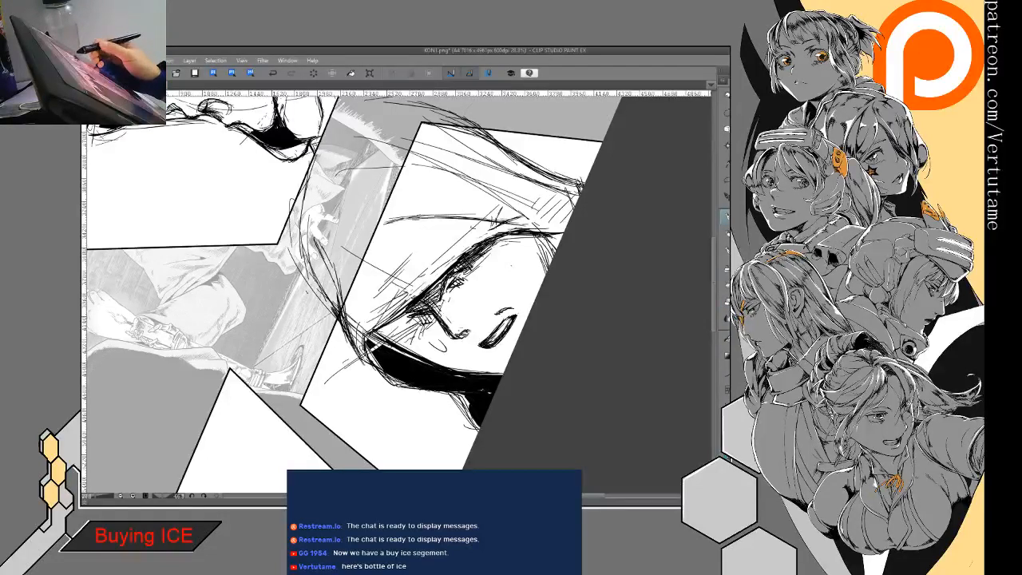
{"action": "mouse_move", "coordinate": [553, 231]}
{"action": "left_mouse_down"}
{"action": "mouse_move", "coordinate": [454, 258]}
{"action": "mouse_move", "coordinate": [468, 254]}
{"action": "mouse_move", "coordinate": [382, 324]}
{"action": "left_mouse_up"}
{"action": "left_click_drag", "start_coordinate": [444, 273], "coordinate": [382, 326]}
{"action": "left_click_drag", "start_coordinate": [502, 238], "coordinate": [461, 259]}
{"action": "mouse_move", "coordinate": [559, 230]}
{"action": "left_mouse_down"}
{"action": "mouse_move", "coordinate": [479, 251]}
{"action": "mouse_move", "coordinate": [508, 238]}
{"action": "left_mouse_up"}
- Erase along the hood's edge by the far eye and thicken the outer contour of the black hood interior
{"action": "mouse_move", "coordinate": [588, 229]}
{"action": "left_mouse_down"}
{"action": "mouse_move", "coordinate": [412, 408]}
{"action": "mouse_move", "coordinate": [393, 407]}
{"action": "left_mouse_up"}
{"action": "key", "text": "e"}
{"action": "left_click_drag", "start_coordinate": [371, 213], "coordinate": [394, 273]}
{"action": "mouse_move", "coordinate": [367, 212]}
{"action": "left_mouse_down"}
{"action": "mouse_move", "coordinate": [394, 284]}
{"action": "mouse_move", "coordinate": [372, 228]}
{"action": "left_mouse_up"}
{"action": "key", "text": "p"}
{"action": "mouse_move", "coordinate": [347, 191]}
{"action": "left_mouse_down"}
{"action": "mouse_move", "coordinate": [371, 224]}
{"action": "mouse_move", "coordinate": [343, 206]}
{"action": "mouse_move", "coordinate": [320, 212]}
{"action": "left_mouse_up"}
{"action": "left_click_drag", "start_coordinate": [347, 195], "coordinate": [311, 222]}
{"action": "left_click_drag", "start_coordinate": [357, 192], "coordinate": [316, 220]}
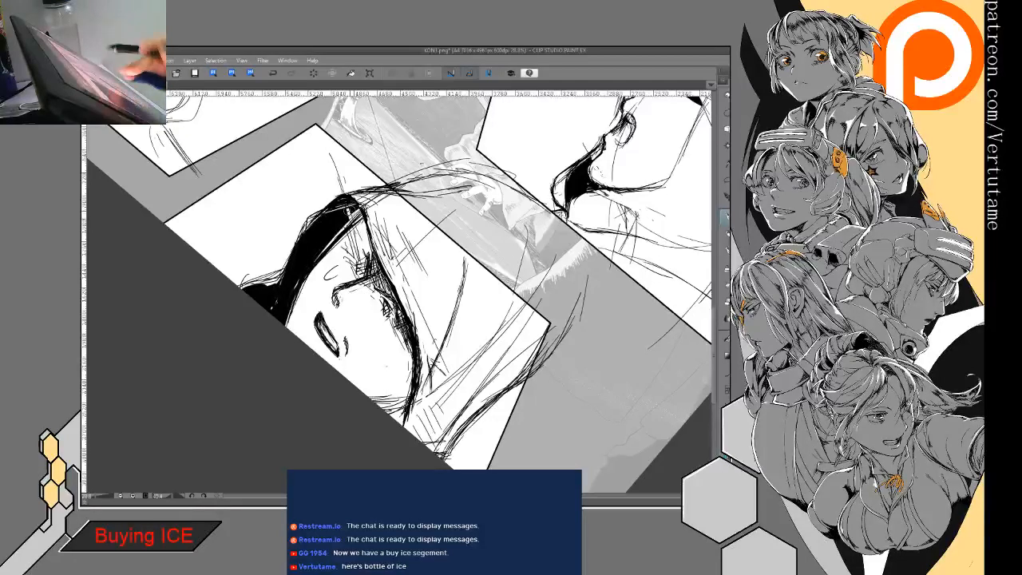
- Reinforce the hood's outer outline from above the panel frame down to its corner beside the far eye
{"action": "key", "text": "ctrl+at"}
{"action": "mouse_move", "coordinate": [351, 275]}
{"action": "left_mouse_down"}
{"action": "mouse_move", "coordinate": [423, 279]}
{"action": "mouse_move", "coordinate": [399, 292]}
{"action": "left_mouse_up"}
{"action": "left_click_drag", "start_coordinate": [385, 240], "coordinate": [372, 263]}
{"action": "left_click_drag", "start_coordinate": [384, 245], "coordinate": [357, 273]}
{"action": "left_click_drag", "start_coordinate": [420, 224], "coordinate": [376, 257]}
{"action": "left_click_drag", "start_coordinate": [449, 206], "coordinate": [386, 246]}
{"action": "left_click_drag", "start_coordinate": [382, 254], "coordinate": [363, 268]}
- Thicken the three-quarter hood's lower black edge, its near outer edge and the folds beside the near cheek
{"action": "left_click_drag", "start_coordinate": [495, 320], "coordinate": [464, 236]}
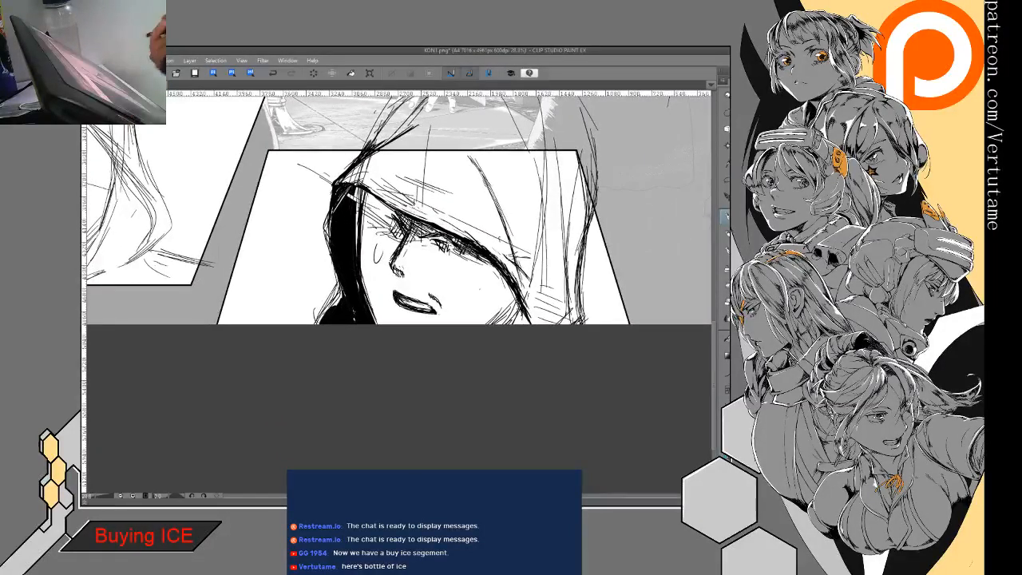
{"action": "left_click_drag", "start_coordinate": [342, 294], "coordinate": [321, 313]}
{"action": "left_click_drag", "start_coordinate": [339, 282], "coordinate": [318, 313]}
{"action": "left_click_drag", "start_coordinate": [334, 286], "coordinate": [323, 307]}
{"action": "left_click_drag", "start_coordinate": [598, 172], "coordinate": [581, 271]}
{"action": "left_click_drag", "start_coordinate": [588, 226], "coordinate": [578, 309]}
{"action": "left_click_drag", "start_coordinate": [589, 260], "coordinate": [572, 337]}
{"action": "left_click_drag", "start_coordinate": [513, 294], "coordinate": [487, 327]}
{"action": "mouse_move", "coordinate": [515, 267]}
{"action": "left_mouse_down"}
{"action": "mouse_move", "coordinate": [492, 326]}
{"action": "mouse_move", "coordinate": [575, 322]}
{"action": "left_mouse_up"}
- Thicken the front-facing hooded figure's jaw, add a dark neck shadow, and draw the hood's lower edge on one side
{"action": "scroll", "coordinate": [523, 325], "scroll_direction": "down", "scroll_amount": 1}
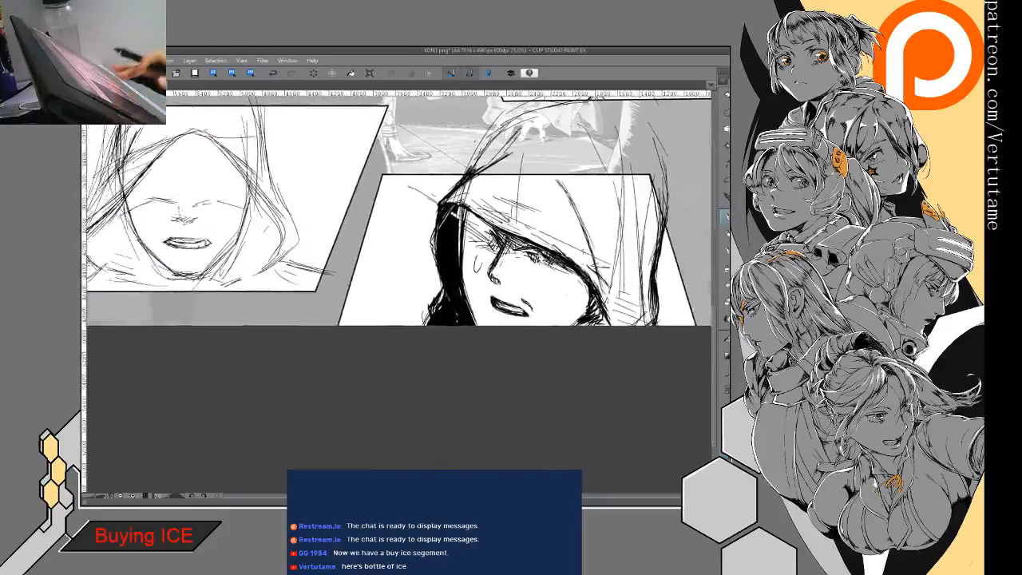
{"action": "scroll", "coordinate": [523, 322], "scroll_direction": "down", "scroll_amount": 3}
{"action": "left_click_drag", "start_coordinate": [455, 319], "coordinate": [546, 337]}
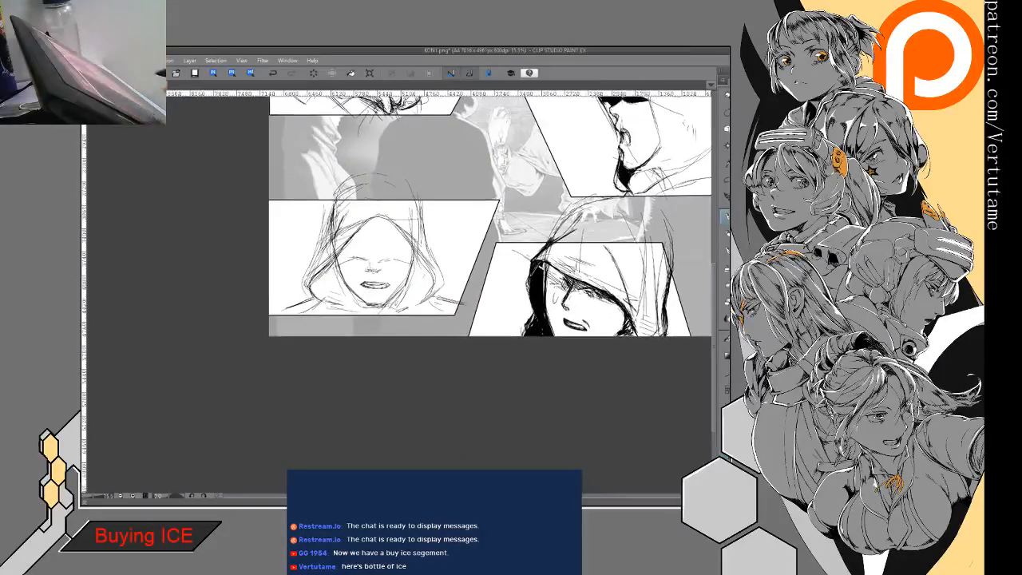
{"action": "left_click_drag", "start_coordinate": [495, 264], "coordinate": [499, 294]}
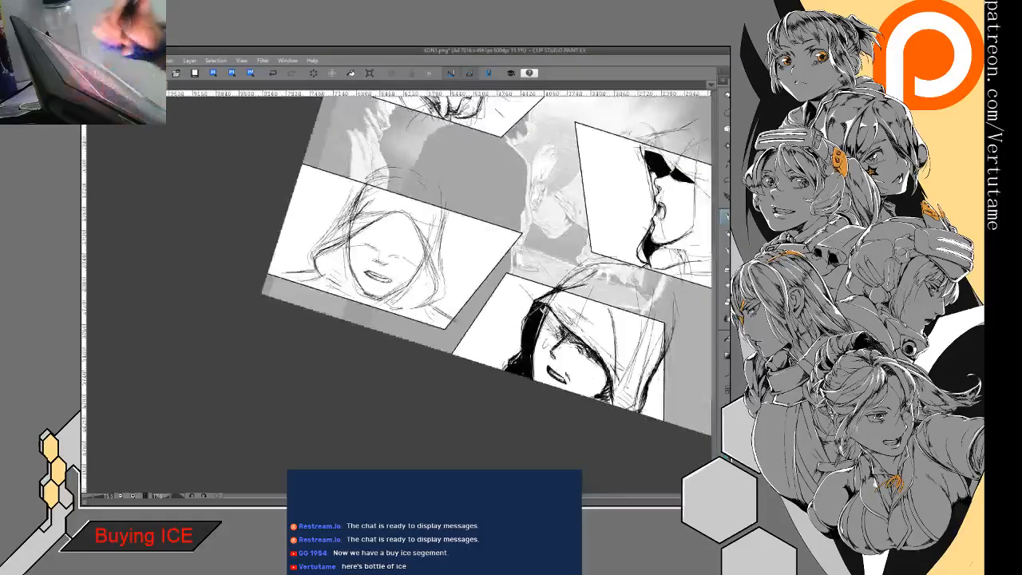
{"action": "scroll", "coordinate": [403, 294], "scroll_direction": "up", "scroll_amount": 6}
{"action": "left_click_drag", "start_coordinate": [370, 321], "coordinate": [397, 338]}
{"action": "mouse_move", "coordinate": [305, 268]}
{"action": "left_mouse_down"}
{"action": "mouse_move", "coordinate": [322, 323]}
{"action": "mouse_move", "coordinate": [370, 382]}
{"action": "mouse_move", "coordinate": [398, 394]}
{"action": "mouse_move", "coordinate": [417, 397]}
{"action": "mouse_move", "coordinate": [481, 337]}
{"action": "left_mouse_up"}
{"action": "mouse_move", "coordinate": [435, 376]}
{"action": "left_mouse_down"}
{"action": "mouse_move", "coordinate": [487, 330]}
{"action": "mouse_move", "coordinate": [513, 267]}
{"action": "mouse_move", "coordinate": [479, 341]}
{"action": "mouse_move", "coordinate": [460, 354]}
{"action": "left_mouse_up"}
{"action": "key", "text": "minus"}
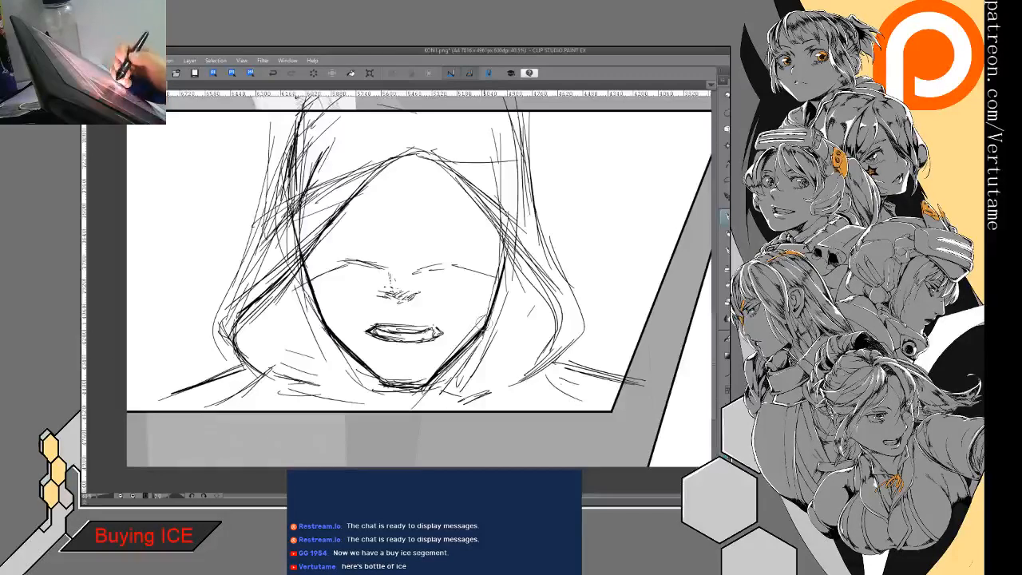
{"action": "mouse_move", "coordinate": [489, 321]}
{"action": "left_mouse_down"}
{"action": "mouse_move", "coordinate": [404, 409]}
{"action": "mouse_move", "coordinate": [393, 390]}
{"action": "mouse_move", "coordinate": [412, 389]}
{"action": "mouse_move", "coordinate": [403, 417]}
{"action": "left_mouse_up"}
{"action": "mouse_move", "coordinate": [477, 396]}
{"action": "left_mouse_down"}
{"action": "mouse_move", "coordinate": [435, 411]}
{"action": "mouse_move", "coordinate": [548, 379]}
{"action": "mouse_move", "coordinate": [511, 385]}
{"action": "left_mouse_up"}
{"action": "mouse_move", "coordinate": [552, 307]}
{"action": "left_mouse_down"}
{"action": "mouse_move", "coordinate": [556, 331]}
{"action": "mouse_move", "coordinate": [504, 386]}
{"action": "left_mouse_up"}
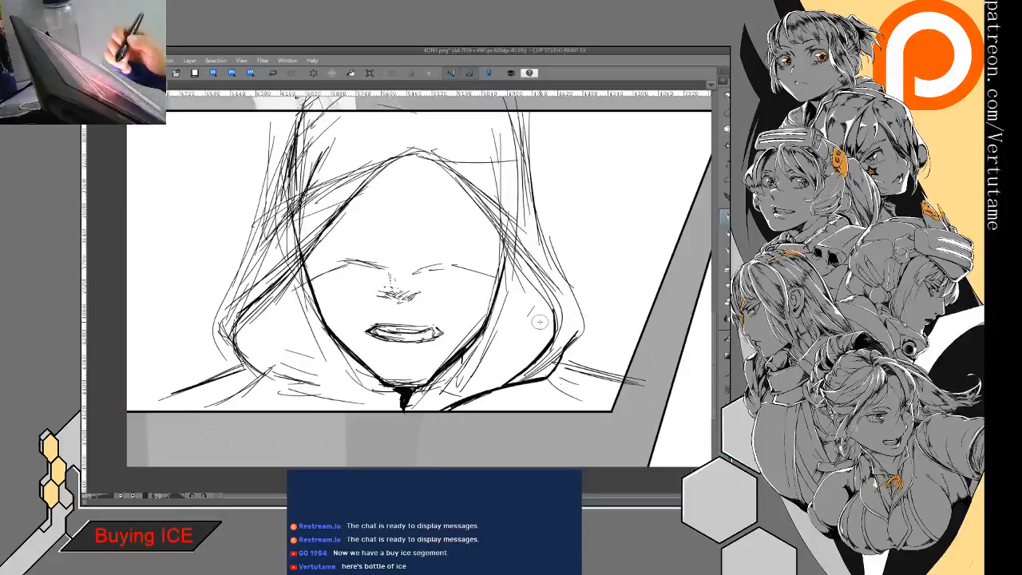
- Ink the front-facing hood's opening edge from the peak to the side corner and along the bottom toward the neck
{"action": "mouse_move", "coordinate": [399, 155]}
{"action": "left_mouse_down"}
{"action": "mouse_move", "coordinate": [299, 253]}
{"action": "mouse_move", "coordinate": [247, 321]}
{"action": "left_mouse_up"}
{"action": "left_click_drag", "start_coordinate": [243, 337], "coordinate": [269, 365]}
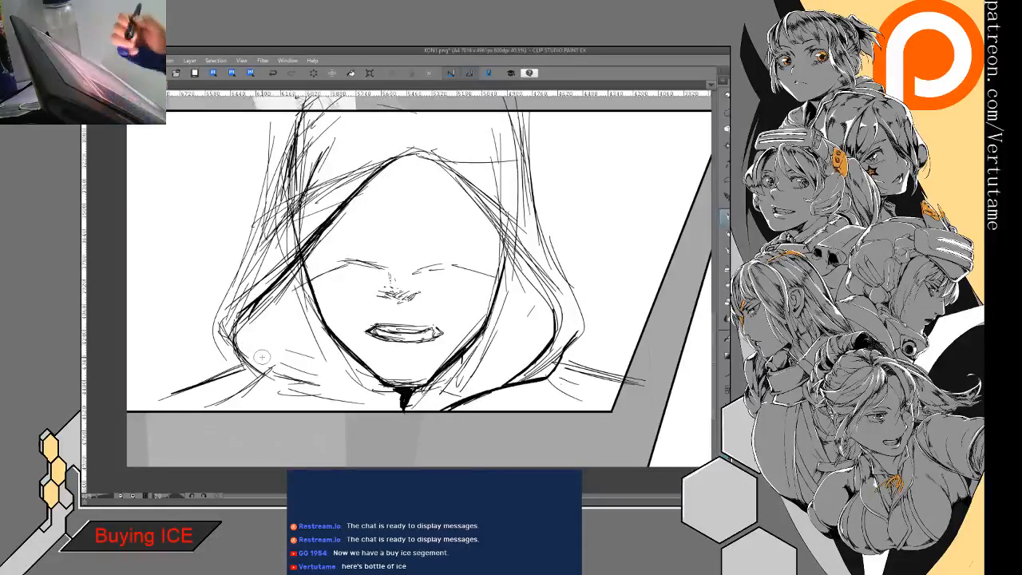
{"action": "left_click_drag", "start_coordinate": [336, 320], "coordinate": [369, 274]}
{"action": "left_click_drag", "start_coordinate": [279, 279], "coordinate": [318, 234]}
{"action": "mouse_move", "coordinate": [274, 272]}
{"action": "left_mouse_down"}
{"action": "mouse_move", "coordinate": [328, 341]}
{"action": "mouse_move", "coordinate": [409, 360]}
{"action": "left_mouse_up"}
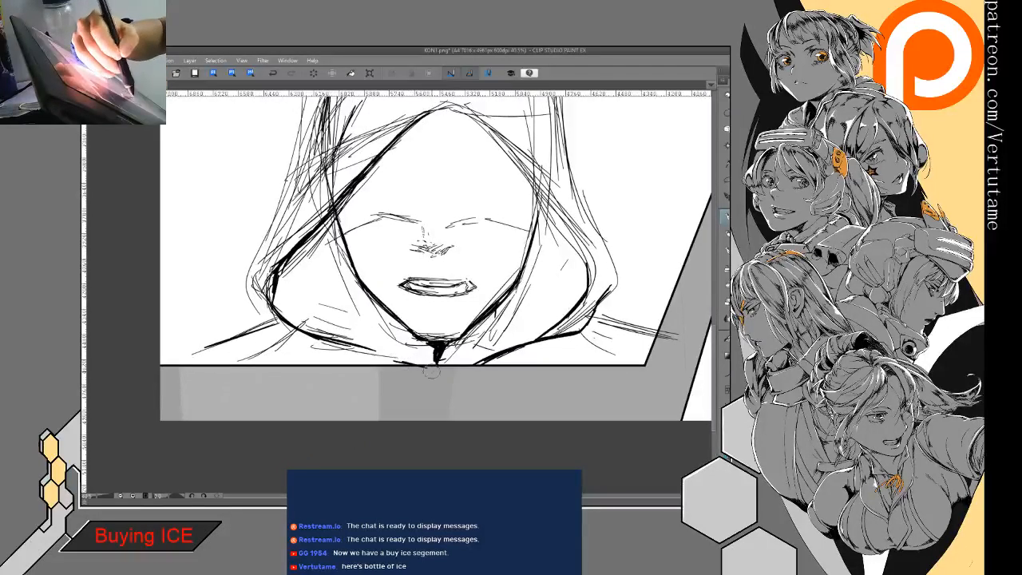
{"action": "mouse_move", "coordinate": [261, 285]}
{"action": "left_mouse_down"}
{"action": "mouse_move", "coordinate": [311, 238]}
{"action": "mouse_move", "coordinate": [269, 294]}
{"action": "mouse_move", "coordinate": [326, 420]}
{"action": "left_mouse_up"}
- Ink the outer contour of the front-facing hood from the panel's upper border down to the side corner
{"action": "key", "text": "p"}
{"action": "left_click_drag", "start_coordinate": [305, 368], "coordinate": [294, 396]}
{"action": "left_click_drag", "start_coordinate": [334, 303], "coordinate": [303, 357]}
{"action": "left_click_drag", "start_coordinate": [351, 280], "coordinate": [322, 320]}
{"action": "left_click_drag", "start_coordinate": [368, 249], "coordinate": [331, 313]}
{"action": "left_click_drag", "start_coordinate": [386, 215], "coordinate": [371, 245]}
{"action": "mouse_move", "coordinate": [364, 156]}
{"action": "left_mouse_down"}
{"action": "mouse_move", "coordinate": [341, 276]}
{"action": "mouse_move", "coordinate": [316, 312]}
{"action": "left_mouse_up"}
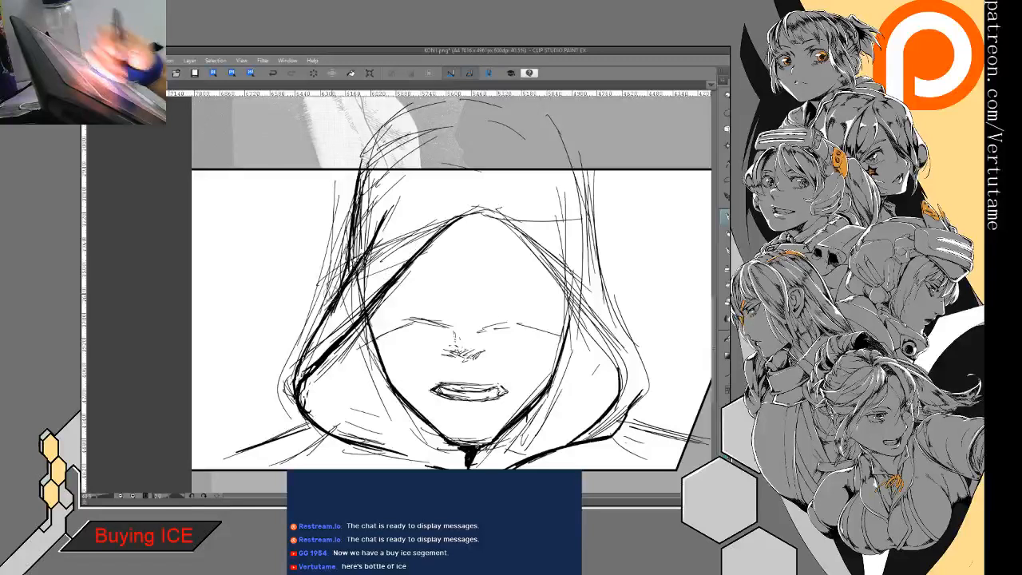
{"action": "left_click_drag", "start_coordinate": [355, 263], "coordinate": [292, 380]}
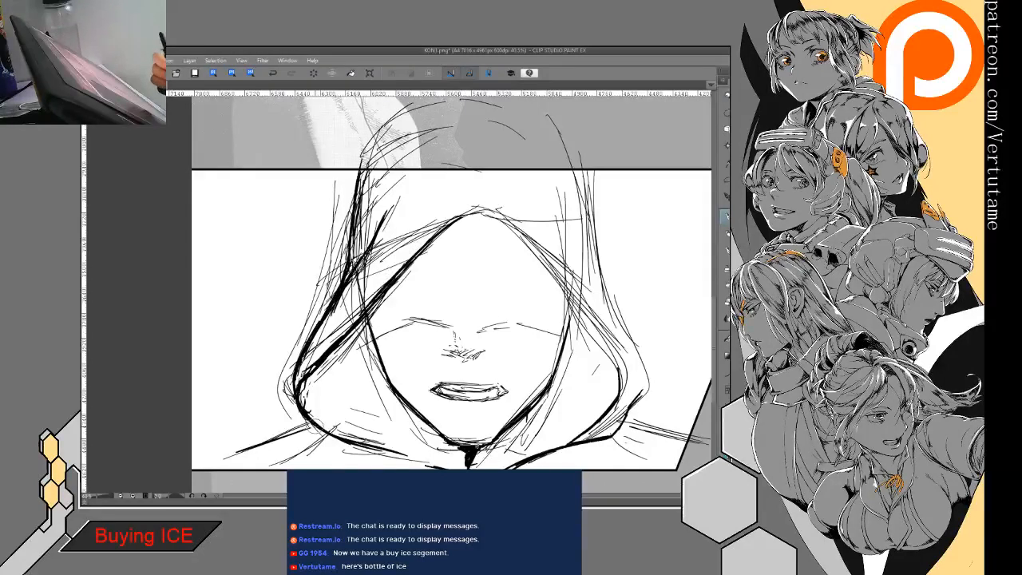
- Flip the view and ink the opposite outer contour of the front-facing hood and its opening edge up to the peak
{"action": "key", "text": "h"}
{"action": "left_click_drag", "start_coordinate": [478, 431], "coordinate": [588, 407]}
{"action": "mouse_move", "coordinate": [331, 134]}
{"action": "left_mouse_down"}
{"action": "mouse_move", "coordinate": [312, 250]}
{"action": "mouse_move", "coordinate": [309, 230]}
{"action": "mouse_move", "coordinate": [310, 254]}
{"action": "mouse_move", "coordinate": [262, 348]}
{"action": "left_mouse_up"}
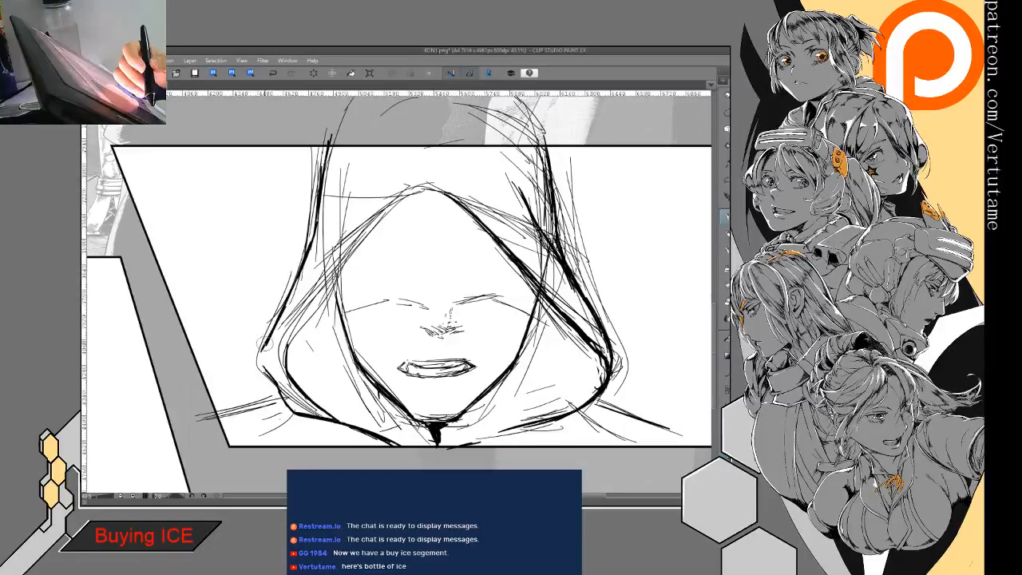
{"action": "mouse_move", "coordinate": [263, 340]}
{"action": "left_mouse_down"}
{"action": "mouse_move", "coordinate": [277, 382]}
{"action": "mouse_move", "coordinate": [303, 390]}
{"action": "mouse_move", "coordinate": [290, 353]}
{"action": "mouse_move", "coordinate": [300, 332]}
{"action": "mouse_move", "coordinate": [352, 258]}
{"action": "mouse_move", "coordinate": [446, 191]}
{"action": "left_mouse_up"}
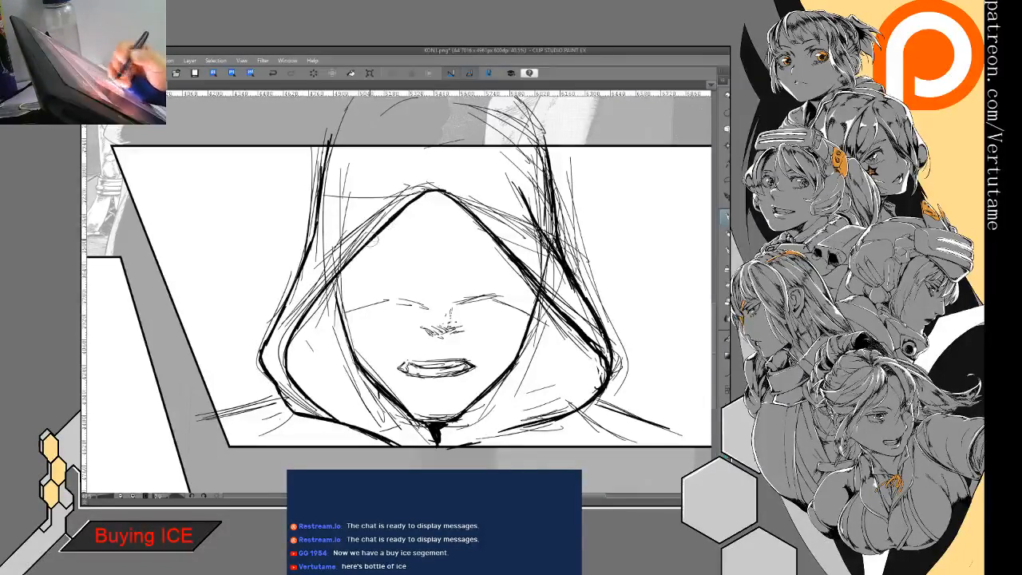
- Thicken the front-facing figure's cheek and jaw contour, and fill the mouth opening with black inside heavier lip outlines
{"action": "mouse_move", "coordinate": [336, 276]}
{"action": "left_mouse_down"}
{"action": "mouse_move", "coordinate": [355, 366]}
{"action": "mouse_move", "coordinate": [412, 415]}
{"action": "left_mouse_up"}
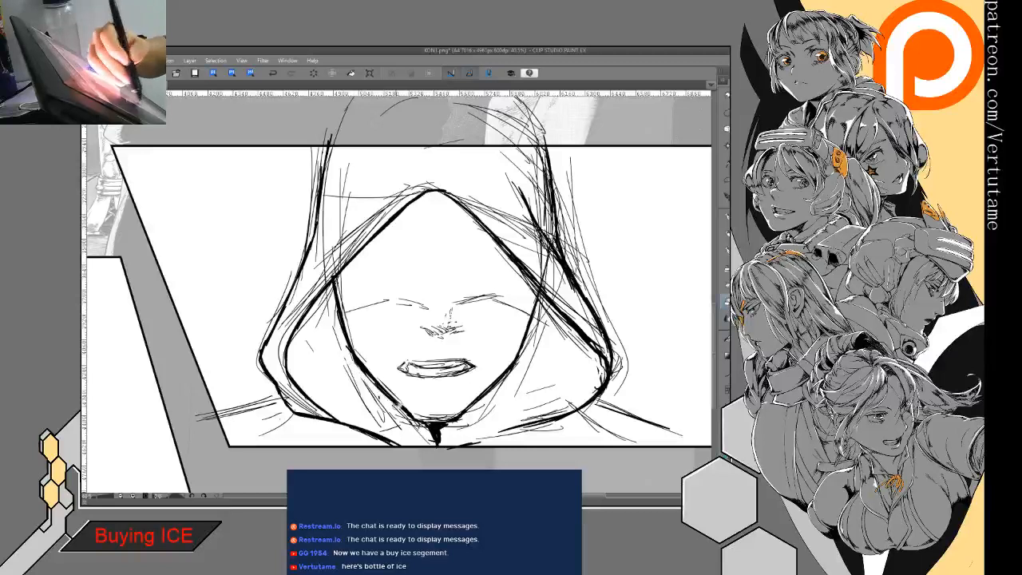
{"action": "mouse_move", "coordinate": [331, 275]}
{"action": "left_mouse_down"}
{"action": "mouse_move", "coordinate": [368, 371]}
{"action": "mouse_move", "coordinate": [420, 424]}
{"action": "mouse_move", "coordinate": [482, 393]}
{"action": "left_mouse_up"}
{"action": "scroll", "coordinate": [427, 390], "scroll_direction": "up", "scroll_amount": 1}
{"action": "mouse_move", "coordinate": [456, 300]}
{"action": "left_mouse_down"}
{"action": "mouse_move", "coordinate": [388, 333]}
{"action": "mouse_move", "coordinate": [394, 324]}
{"action": "mouse_move", "coordinate": [398, 341]}
{"action": "mouse_move", "coordinate": [435, 338]}
{"action": "mouse_move", "coordinate": [472, 310]}
{"action": "left_mouse_up"}
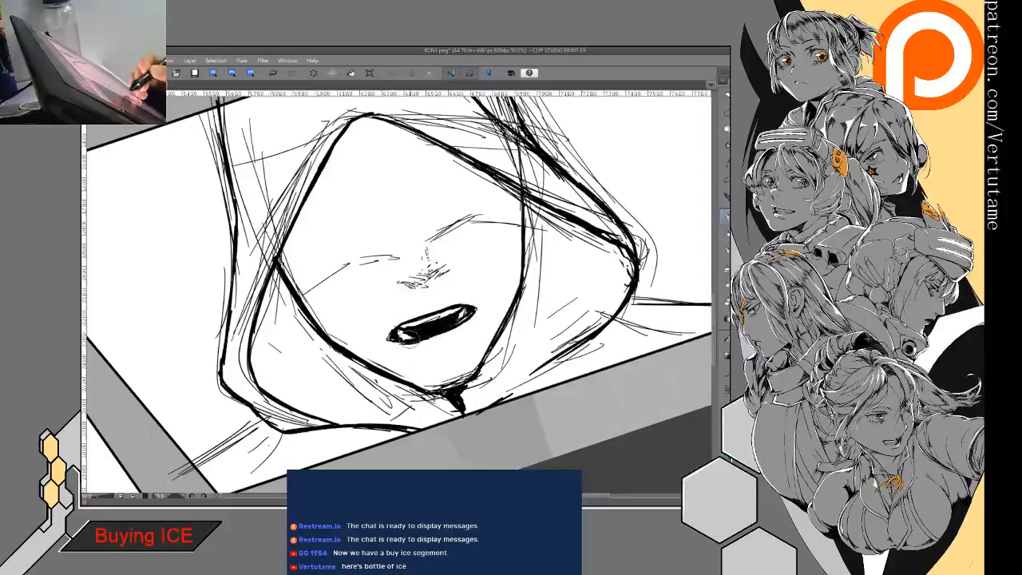
- Ink the short shadow line below the front-facing figure's lower lip and darken the underside of the nose
{"action": "left_click_drag", "start_coordinate": [511, 315], "coordinate": [408, 336]}
{"action": "mouse_move", "coordinate": [349, 408]}
{"action": "left_mouse_down"}
{"action": "mouse_move", "coordinate": [308, 367]}
{"action": "mouse_move", "coordinate": [279, 267]}
{"action": "left_mouse_up"}
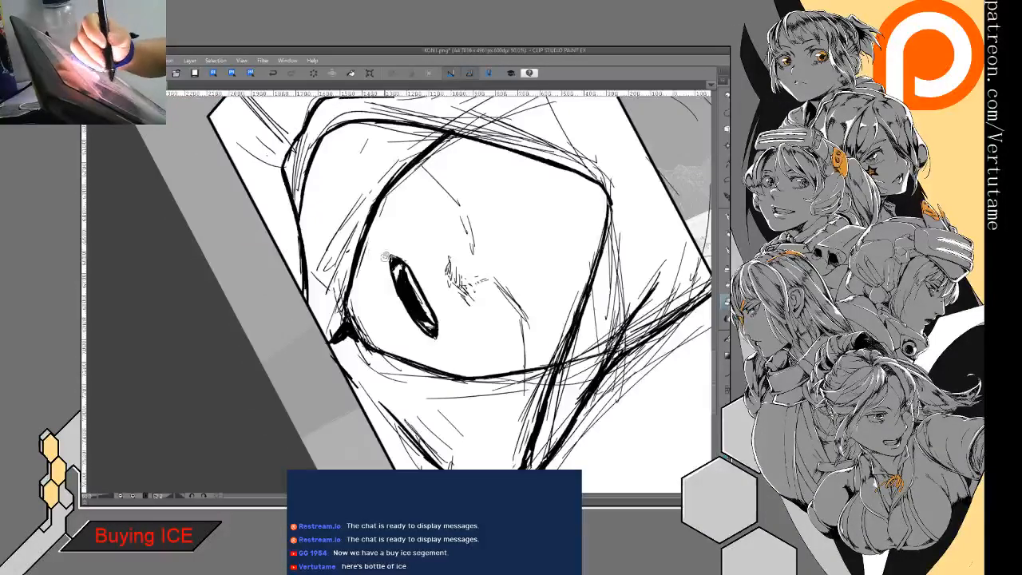
{"action": "mouse_move", "coordinate": [511, 159]}
{"action": "left_mouse_down"}
{"action": "mouse_move", "coordinate": [471, 128]}
{"action": "mouse_move", "coordinate": [265, 119]}
{"action": "left_mouse_up"}
{"action": "left_click_drag", "start_coordinate": [408, 381], "coordinate": [459, 369]}
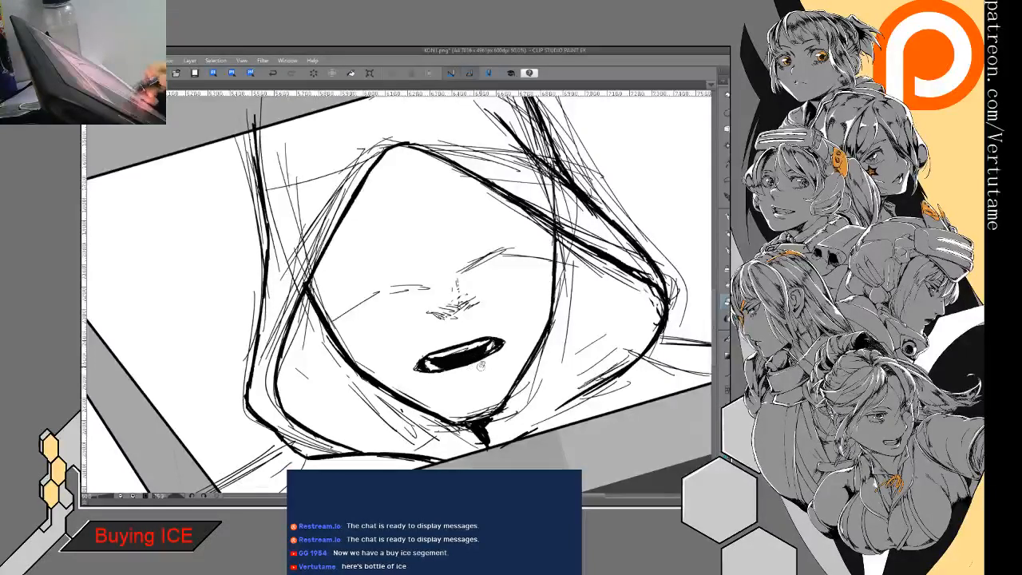
{"action": "mouse_move", "coordinate": [456, 384]}
{"action": "left_mouse_down"}
{"action": "mouse_move", "coordinate": [485, 379]}
{"action": "mouse_move", "coordinate": [473, 383]}
{"action": "left_mouse_up"}
{"action": "mouse_move", "coordinate": [438, 318]}
{"action": "left_mouse_down"}
{"action": "mouse_move", "coordinate": [472, 303]}
{"action": "mouse_move", "coordinate": [457, 306]}
{"action": "mouse_move", "coordinate": [465, 310]}
{"action": "left_mouse_up"}
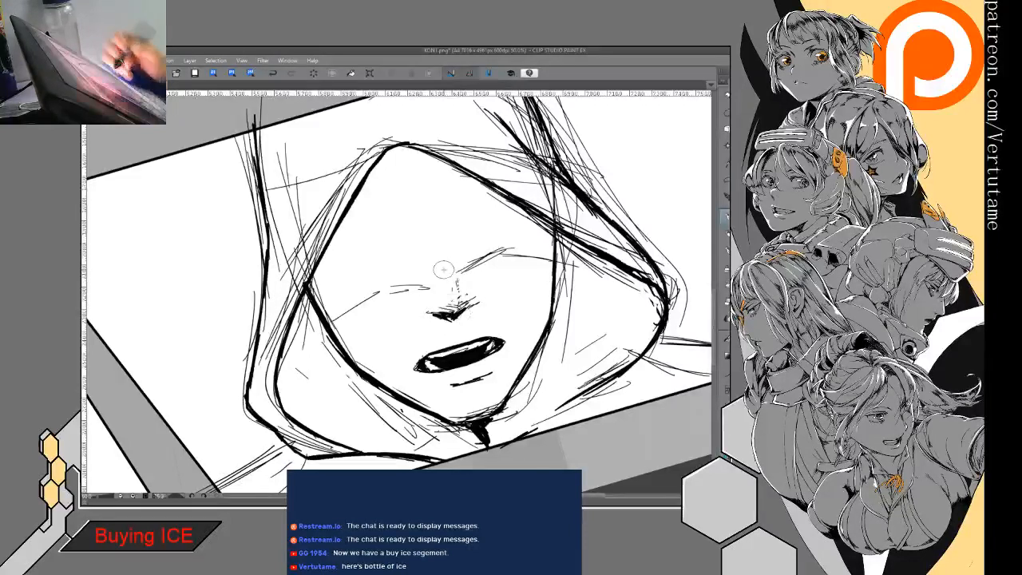
- Ink the hood's shadow edge across the front-facing face down to the nose bridge, and fill the area above it with black
{"action": "mouse_move", "coordinate": [453, 273]}
{"action": "left_mouse_down"}
{"action": "mouse_move", "coordinate": [450, 297]}
{"action": "mouse_move", "coordinate": [441, 293]}
{"action": "mouse_move", "coordinate": [457, 267]}
{"action": "mouse_move", "coordinate": [466, 273]}
{"action": "mouse_move", "coordinate": [499, 247]}
{"action": "mouse_move", "coordinate": [433, 297]}
{"action": "mouse_move", "coordinate": [423, 285]}
{"action": "mouse_move", "coordinate": [392, 287]}
{"action": "mouse_move", "coordinate": [334, 325]}
{"action": "left_mouse_up"}
{"action": "left_click_drag", "start_coordinate": [414, 286], "coordinate": [374, 295]}
{"action": "left_click_drag", "start_coordinate": [508, 252], "coordinate": [551, 254]}
{"action": "key", "text": "g"}
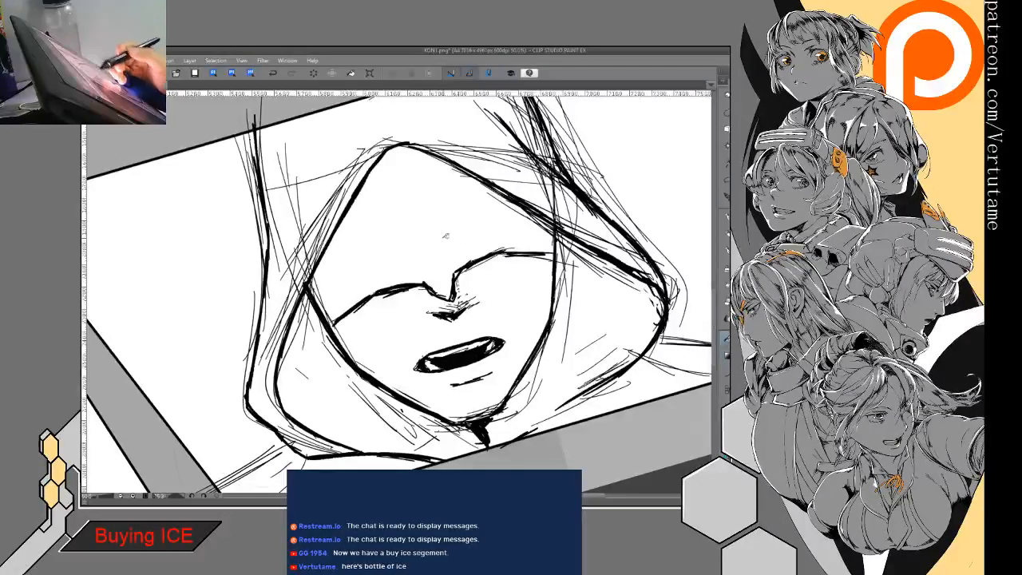
{"action": "left_click", "coordinate": [454, 238]}
{"action": "key", "text": "p"}
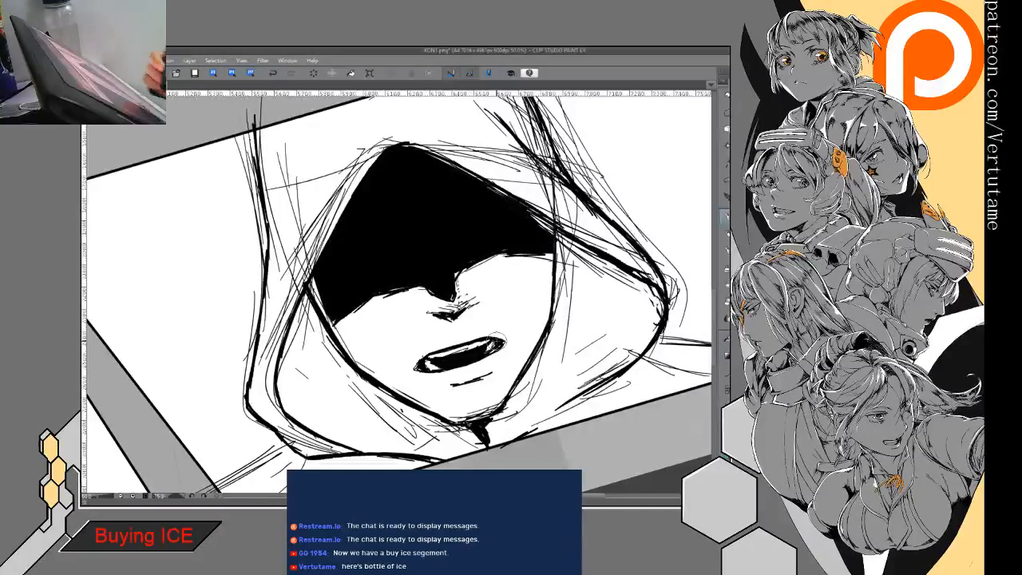
- Ink fold lines inside the front-facing hood beside the cheek, down toward its lower corner
{"action": "left_click_drag", "start_coordinate": [281, 367], "coordinate": [337, 397]}
{"action": "left_click_drag", "start_coordinate": [290, 322], "coordinate": [342, 390]}
{"action": "mouse_move", "coordinate": [308, 323]}
{"action": "left_mouse_down"}
{"action": "mouse_move", "coordinate": [358, 398]}
{"action": "mouse_move", "coordinate": [369, 397]}
{"action": "left_mouse_up"}
{"action": "mouse_move", "coordinate": [350, 385]}
{"action": "left_mouse_down"}
{"action": "mouse_move", "coordinate": [394, 405]}
{"action": "mouse_move", "coordinate": [318, 410]}
{"action": "left_mouse_up"}
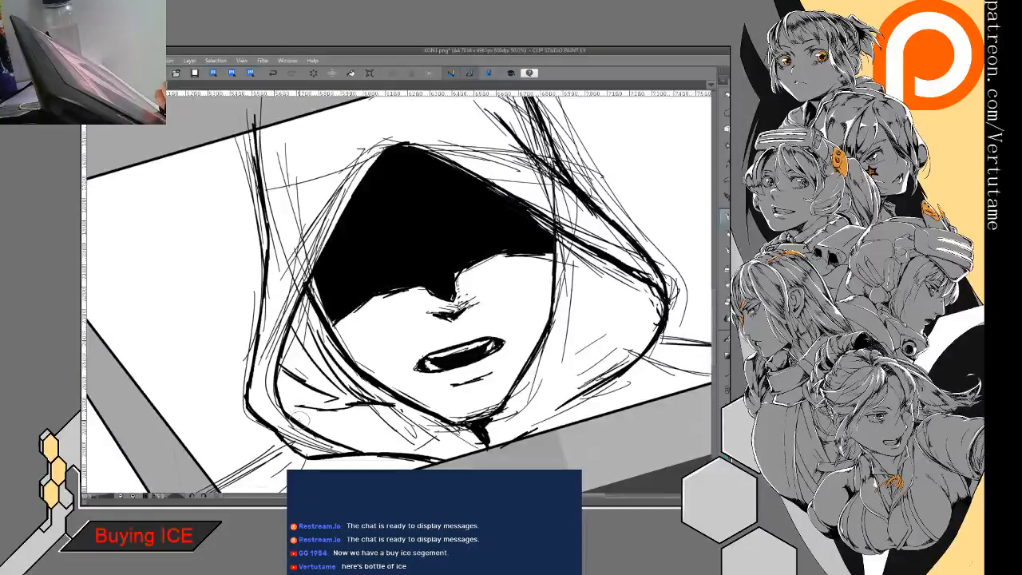
- Ink folds inside the opposite side of the front-facing hood and black in the deep shadow along its side corner
{"action": "left_click_drag", "start_coordinate": [618, 271], "coordinate": [580, 339]}
{"action": "mouse_move", "coordinate": [591, 251]}
{"action": "left_mouse_down"}
{"action": "mouse_move", "coordinate": [573, 332]}
{"action": "mouse_move", "coordinate": [551, 332]}
{"action": "left_mouse_up"}
{"action": "left_click_drag", "start_coordinate": [566, 236], "coordinate": [558, 324]}
{"action": "left_click_drag", "start_coordinate": [578, 271], "coordinate": [567, 327]}
{"action": "mouse_move", "coordinate": [602, 258]}
{"action": "left_mouse_down"}
{"action": "mouse_move", "coordinate": [630, 302]}
{"action": "mouse_move", "coordinate": [631, 344]}
{"action": "left_mouse_up"}
{"action": "mouse_move", "coordinate": [648, 304]}
{"action": "left_mouse_down"}
{"action": "mouse_move", "coordinate": [628, 347]}
{"action": "mouse_move", "coordinate": [630, 319]}
{"action": "left_mouse_up"}
{"action": "left_click_drag", "start_coordinate": [649, 273], "coordinate": [627, 338]}
{"action": "left_click_drag", "start_coordinate": [607, 264], "coordinate": [617, 277]}
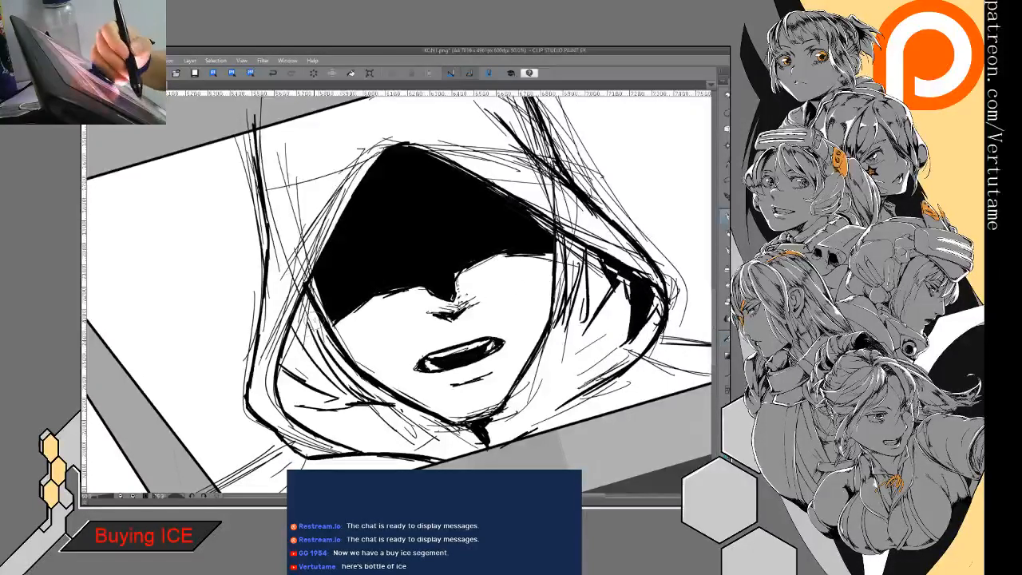
- Black in the shadowed gap between the cheek-side folds and the front-facing hood's rim, down to its lower corner
{"action": "left_click_drag", "start_coordinate": [303, 292], "coordinate": [324, 372]}
{"action": "left_click_drag", "start_coordinate": [307, 323], "coordinate": [331, 383]}
{"action": "mouse_move", "coordinate": [297, 311]}
{"action": "left_mouse_down"}
{"action": "mouse_move", "coordinate": [307, 343]}
{"action": "mouse_move", "coordinate": [305, 332]}
{"action": "mouse_move", "coordinate": [324, 345]}
{"action": "left_mouse_up"}
{"action": "left_click_drag", "start_coordinate": [308, 265], "coordinate": [319, 288]}
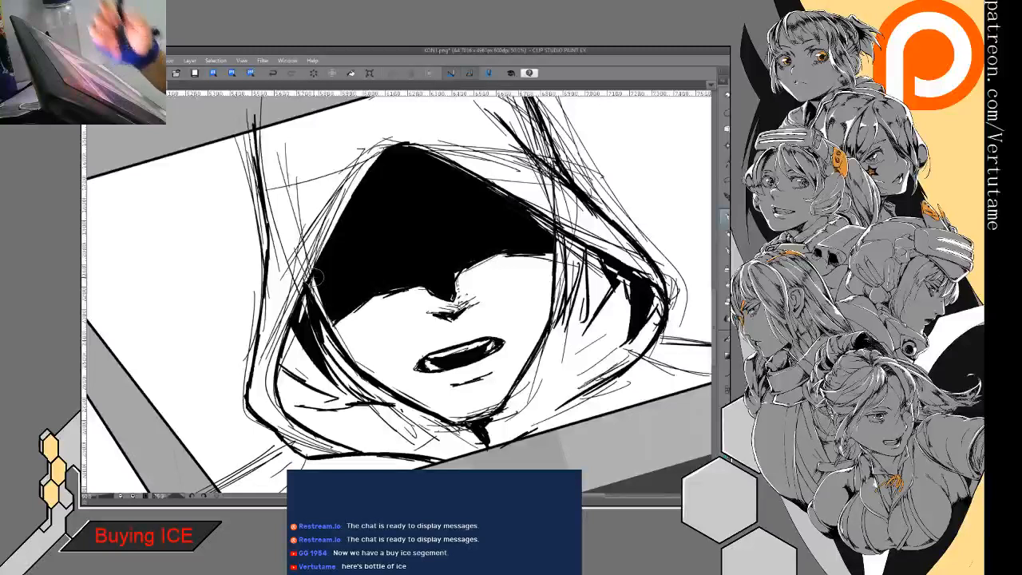
{"action": "left_click_drag", "start_coordinate": [294, 340], "coordinate": [326, 396]}
{"action": "mouse_move", "coordinate": [283, 364]}
{"action": "left_mouse_down"}
{"action": "mouse_move", "coordinate": [326, 403]}
{"action": "mouse_move", "coordinate": [316, 410]}
{"action": "left_mouse_up"}
{"action": "left_click_drag", "start_coordinate": [289, 402], "coordinate": [318, 418]}
{"action": "left_click_drag", "start_coordinate": [282, 415], "coordinate": [329, 420]}
{"action": "mouse_move", "coordinate": [284, 344]}
{"action": "left_mouse_down"}
{"action": "mouse_move", "coordinate": [333, 404]}
{"action": "mouse_move", "coordinate": [314, 415]}
{"action": "mouse_move", "coordinate": [346, 404]}
{"action": "left_mouse_up"}
- Ink the cloth folds beneath the front-facing figure's jaw, converging on the neck from both sides
{"action": "left_click_drag", "start_coordinate": [338, 414], "coordinate": [399, 396]}
{"action": "left_click_drag", "start_coordinate": [366, 427], "coordinate": [439, 404]}
{"action": "mouse_move", "coordinate": [377, 424]}
{"action": "left_mouse_down"}
{"action": "mouse_move", "coordinate": [446, 401]}
{"action": "mouse_move", "coordinate": [436, 404]}
{"action": "left_mouse_up"}
{"action": "left_click_drag", "start_coordinate": [377, 417], "coordinate": [436, 401]}
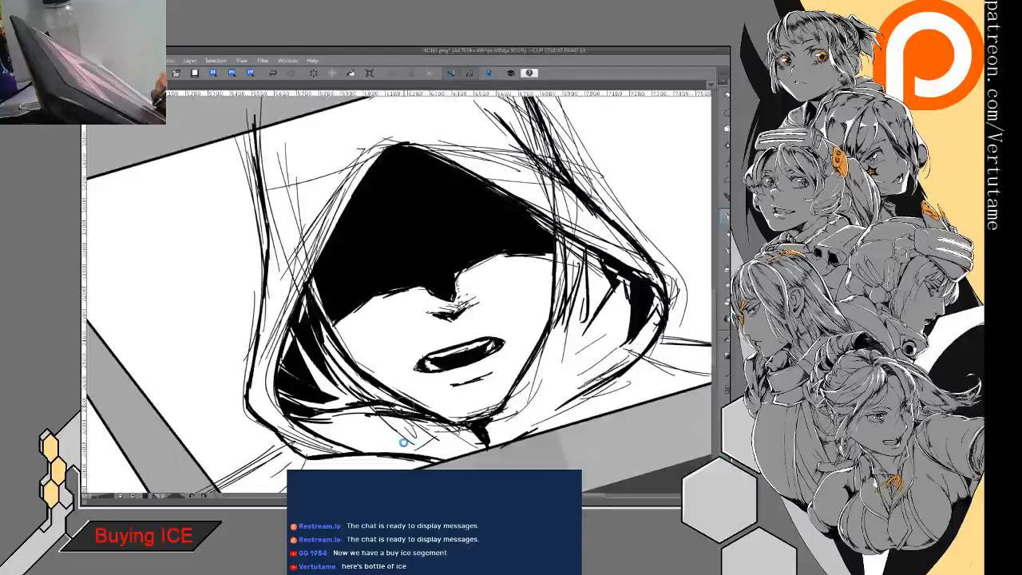
{"action": "left_click_drag", "start_coordinate": [423, 455], "coordinate": [468, 436]}
{"action": "mouse_move", "coordinate": [375, 451]}
{"action": "left_mouse_down"}
{"action": "mouse_move", "coordinate": [470, 430]}
{"action": "mouse_move", "coordinate": [436, 429]}
{"action": "left_mouse_up"}
{"action": "mouse_move", "coordinate": [448, 452]}
{"action": "left_mouse_down"}
{"action": "mouse_move", "coordinate": [479, 427]}
{"action": "mouse_move", "coordinate": [491, 431]}
{"action": "left_mouse_up"}
{"action": "left_click_drag", "start_coordinate": [409, 431], "coordinate": [474, 446]}
{"action": "left_click_drag", "start_coordinate": [543, 372], "coordinate": [502, 440]}
{"action": "left_click_drag", "start_coordinate": [569, 393], "coordinate": [521, 433]}
{"action": "mouse_move", "coordinate": [607, 376]}
{"action": "left_mouse_down"}
{"action": "mouse_move", "coordinate": [526, 435]}
{"action": "mouse_move", "coordinate": [583, 388]}
{"action": "left_mouse_up"}
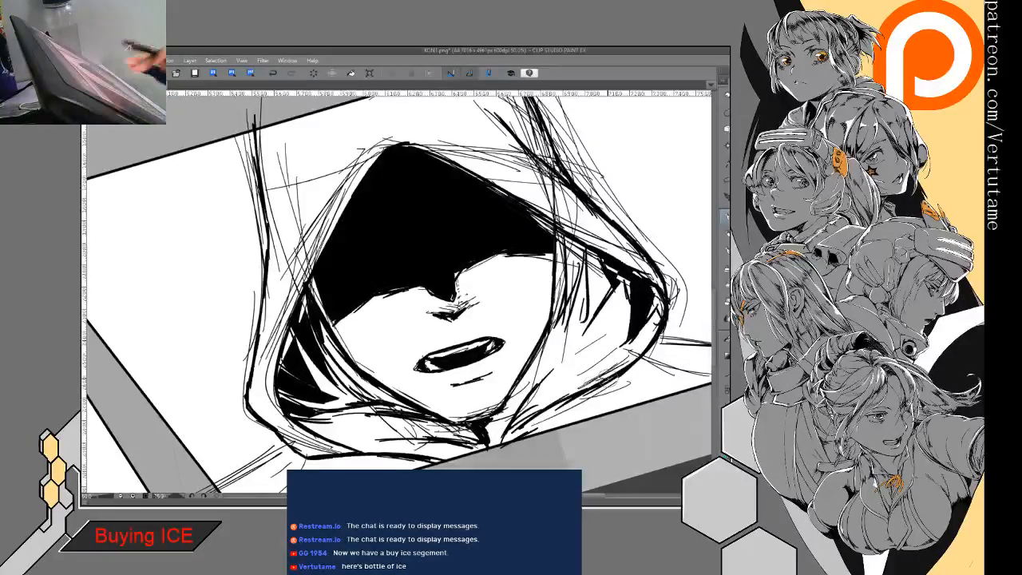
- Ink layered rim lines along one side of the front-facing hood's opening, running down from the peak
{"action": "left_click_drag", "start_coordinate": [448, 296], "coordinate": [518, 303]}
{"action": "left_click_drag", "start_coordinate": [449, 147], "coordinate": [388, 216]}
{"action": "left_click_drag", "start_coordinate": [412, 178], "coordinate": [350, 296]}
{"action": "left_click_drag", "start_coordinate": [392, 220], "coordinate": [348, 297]}
{"action": "mouse_move", "coordinate": [423, 173]}
{"action": "left_mouse_down"}
{"action": "mouse_move", "coordinate": [352, 256]}
{"action": "mouse_move", "coordinate": [352, 241]}
{"action": "left_mouse_up"}
{"action": "left_click_drag", "start_coordinate": [449, 159], "coordinate": [375, 236]}
{"action": "mouse_move", "coordinate": [403, 200]}
{"action": "left_mouse_down"}
{"action": "mouse_move", "coordinate": [351, 270]}
{"action": "mouse_move", "coordinate": [326, 356]}
{"action": "left_mouse_up"}
{"action": "left_click_drag", "start_coordinate": [369, 256], "coordinate": [349, 280]}
{"action": "left_click_drag", "start_coordinate": [411, 173], "coordinate": [391, 192]}
{"action": "left_click_drag", "start_coordinate": [447, 143], "coordinate": [385, 198]}
{"action": "mouse_move", "coordinate": [438, 157]}
{"action": "left_mouse_down"}
{"action": "mouse_move", "coordinate": [383, 204]}
{"action": "mouse_move", "coordinate": [377, 228]}
{"action": "left_mouse_up"}
- Flip the view and ink the matching rim line along the other side of the hood's opening, redoing the first stroke
{"action": "key", "text": "h"}
{"action": "left_click_drag", "start_coordinate": [350, 266], "coordinate": [515, 260]}
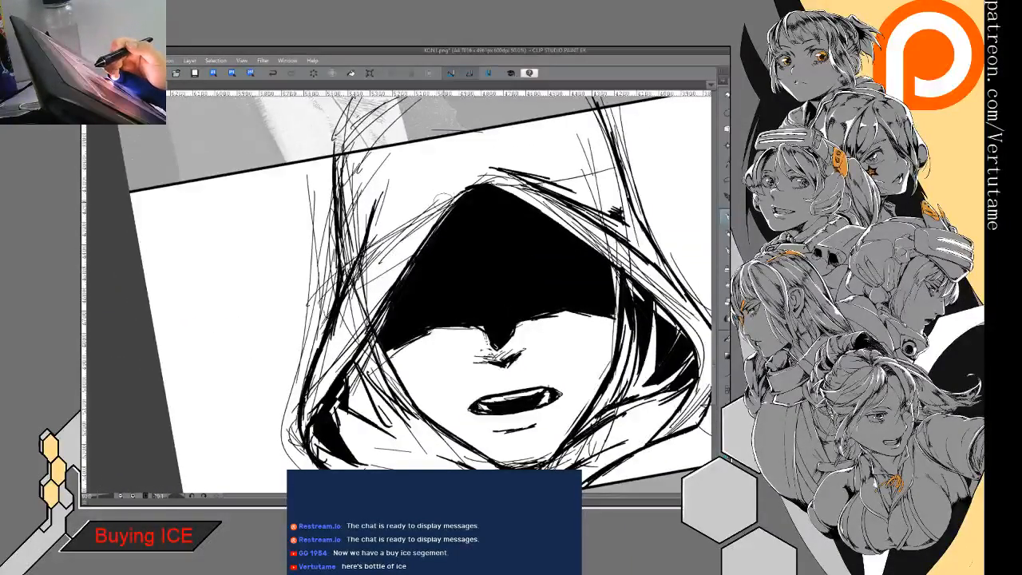
{"action": "left_click_drag", "start_coordinate": [449, 195], "coordinate": [352, 263]}
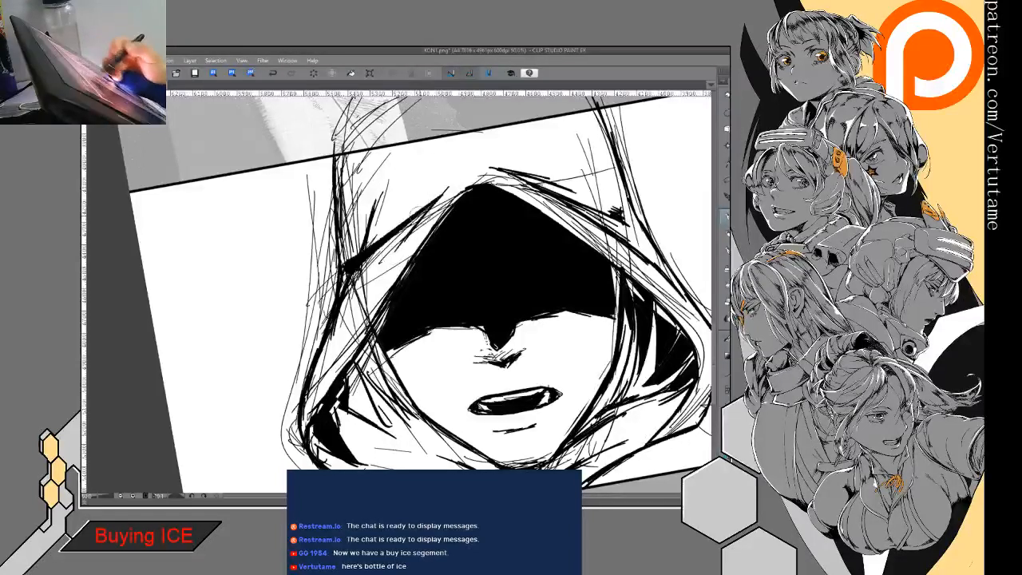
{"action": "key", "text": "ctrl+z"}
{"action": "mouse_move", "coordinate": [472, 169]}
{"action": "left_mouse_down"}
{"action": "mouse_move", "coordinate": [339, 315]}
{"action": "mouse_move", "coordinate": [384, 260]}
{"action": "left_mouse_up"}
{"action": "left_click_drag", "start_coordinate": [414, 203], "coordinate": [349, 289]}
{"action": "left_click_drag", "start_coordinate": [393, 243], "coordinate": [327, 340]}
- Hatch dark folds along the front-facing hood's outer side from the panel's upper border down to the side corner
{"action": "mouse_move", "coordinate": [391, 155]}
{"action": "left_mouse_down"}
{"action": "mouse_move", "coordinate": [354, 208]}
{"action": "mouse_move", "coordinate": [345, 258]}
{"action": "mouse_move", "coordinate": [356, 230]}
{"action": "left_mouse_up"}
{"action": "mouse_move", "coordinate": [380, 185]}
{"action": "left_mouse_down"}
{"action": "mouse_move", "coordinate": [349, 236]}
{"action": "mouse_move", "coordinate": [353, 260]}
{"action": "left_mouse_up"}
{"action": "left_click_drag", "start_coordinate": [373, 166], "coordinate": [351, 188]}
{"action": "left_click_drag", "start_coordinate": [395, 135], "coordinate": [340, 182]}
{"action": "mouse_move", "coordinate": [404, 130]}
{"action": "left_mouse_down"}
{"action": "mouse_move", "coordinate": [366, 170]}
{"action": "mouse_move", "coordinate": [341, 178]}
{"action": "left_mouse_up"}
{"action": "mouse_move", "coordinate": [361, 138]}
{"action": "left_mouse_down"}
{"action": "mouse_move", "coordinate": [329, 190]}
{"action": "mouse_move", "coordinate": [337, 184]}
{"action": "left_mouse_up"}
{"action": "left_click_drag", "start_coordinate": [415, 122], "coordinate": [347, 169]}
{"action": "left_click_drag", "start_coordinate": [482, 123], "coordinate": [408, 142]}
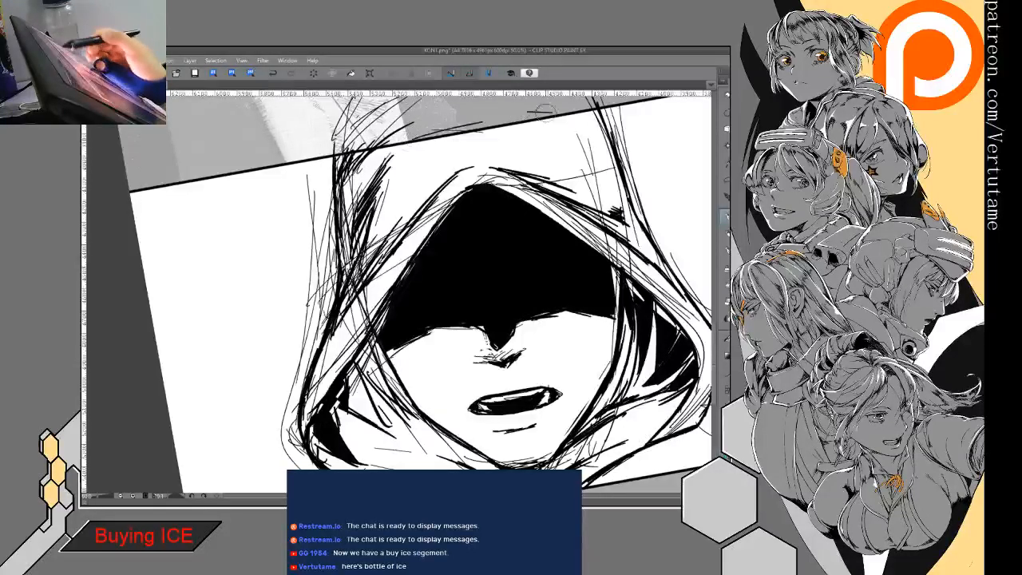
{"action": "left_click_drag", "start_coordinate": [641, 142], "coordinate": [631, 100]}
{"action": "left_click_drag", "start_coordinate": [365, 247], "coordinate": [326, 294]}
{"action": "left_click_drag", "start_coordinate": [362, 261], "coordinate": [308, 326]}
{"action": "mouse_move", "coordinate": [353, 292]}
{"action": "left_mouse_down"}
{"action": "mouse_move", "coordinate": [305, 341]}
{"action": "mouse_move", "coordinate": [285, 382]}
{"action": "left_mouse_up"}
- Retouch the front-facing figure's mouth, alternately erasing and inking to leave a light gap within the black opening
{"action": "mouse_move", "coordinate": [448, 335]}
{"action": "left_mouse_down"}
{"action": "mouse_move", "coordinate": [431, 275]}
{"action": "mouse_move", "coordinate": [440, 277]}
{"action": "left_mouse_up"}
{"action": "key", "text": "ctrl+minus"}
{"action": "key", "text": "ctrl+minus"}
{"action": "key", "text": "ctrl+@"}
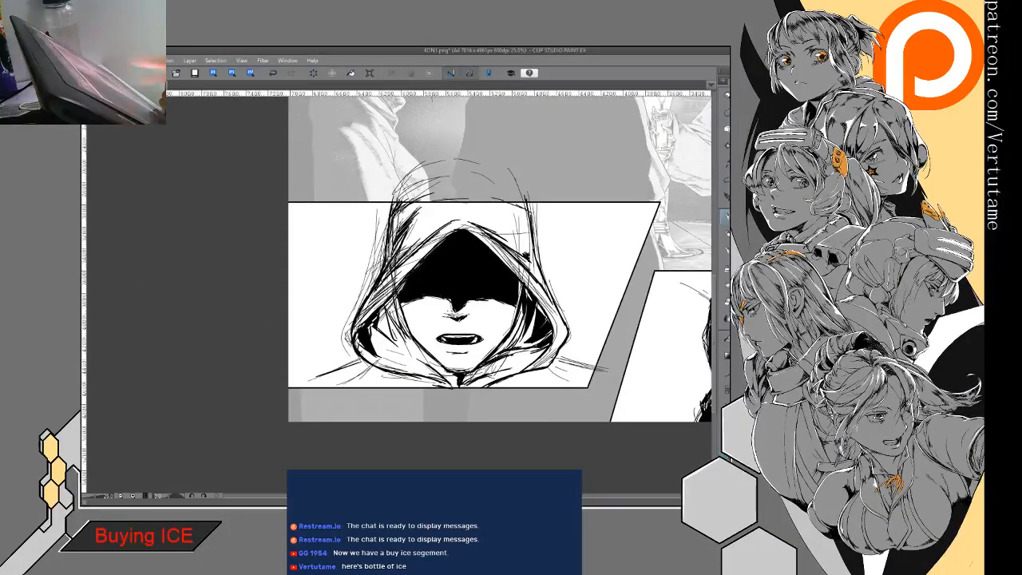
{"action": "left_click_drag", "start_coordinate": [511, 280], "coordinate": [415, 258]}
{"action": "key", "text": "h"}
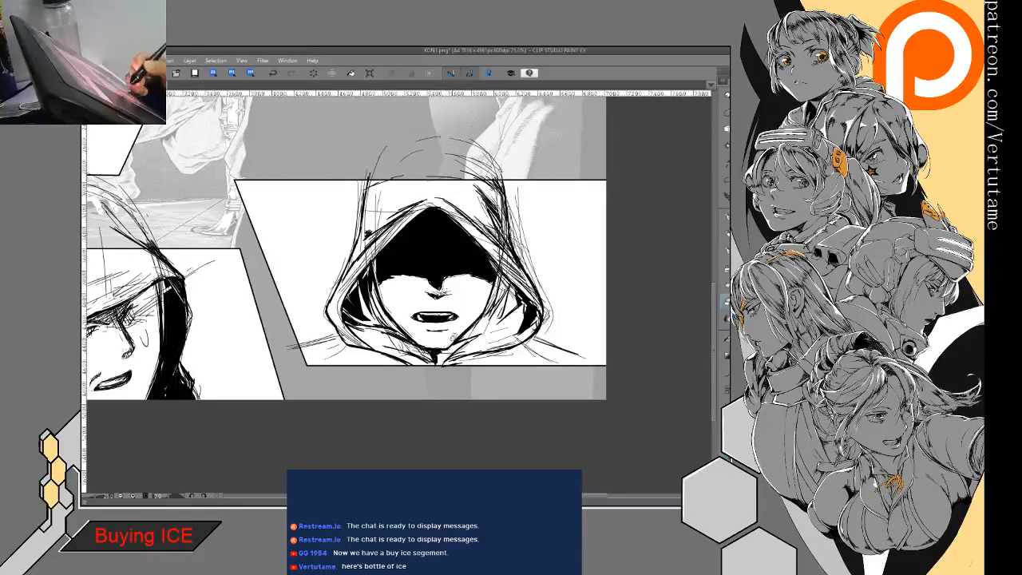
{"action": "key", "text": "e"}
{"action": "left_click_drag", "start_coordinate": [370, 289], "coordinate": [385, 309]}
{"action": "key", "text": "p"}
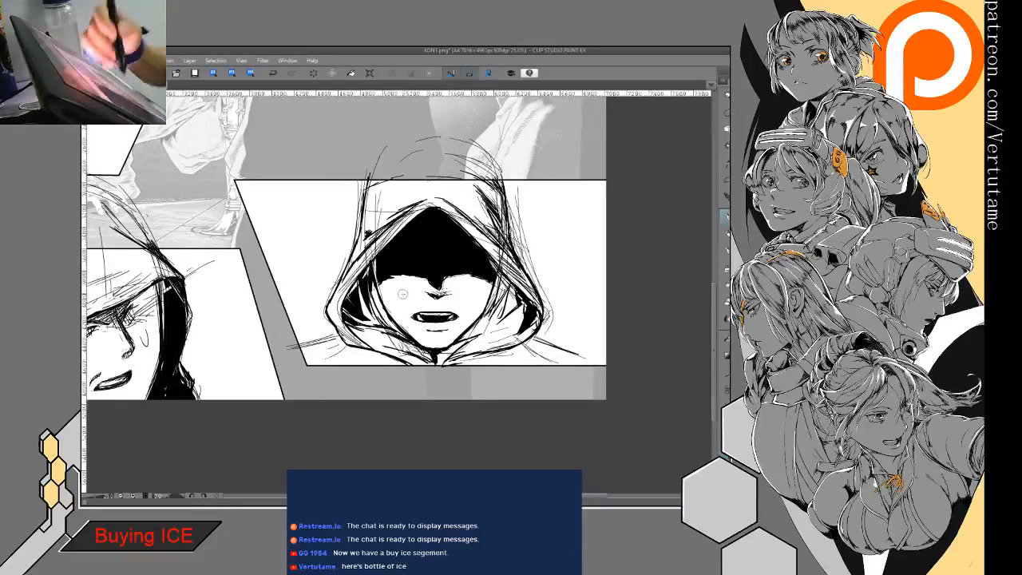
{"action": "key", "text": "e"}
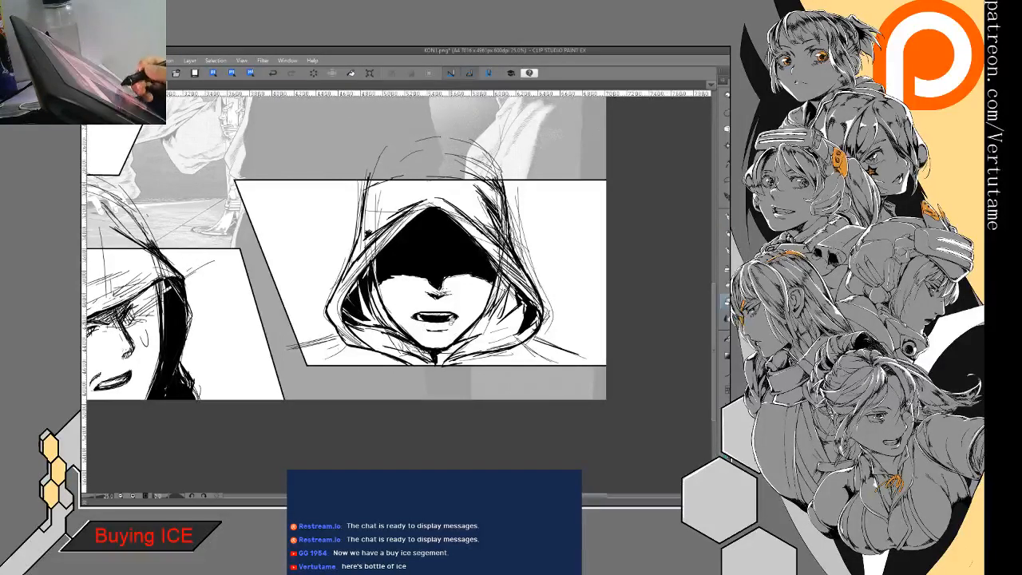
{"action": "mouse_move", "coordinate": [453, 321]}
{"action": "left_mouse_down"}
{"action": "mouse_move", "coordinate": [423, 318]}
{"action": "mouse_move", "coordinate": [448, 321]}
{"action": "mouse_move", "coordinate": [432, 322]}
{"action": "left_mouse_up"}
{"action": "key", "text": "p"}
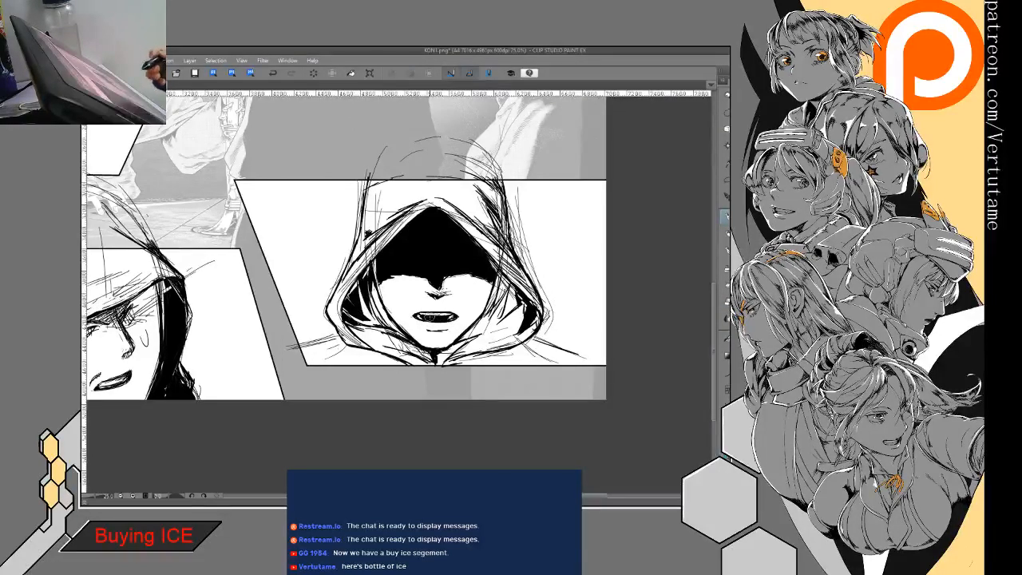
- Turn the character sketches light blue as an underdrawing and make the shouting figure's panel active for inking
{"action": "scroll", "coordinate": [493, 367], "scroll_direction": "down", "scroll_amount": 3}
{"action": "left_click_drag", "start_coordinate": [468, 311], "coordinate": [527, 329]}
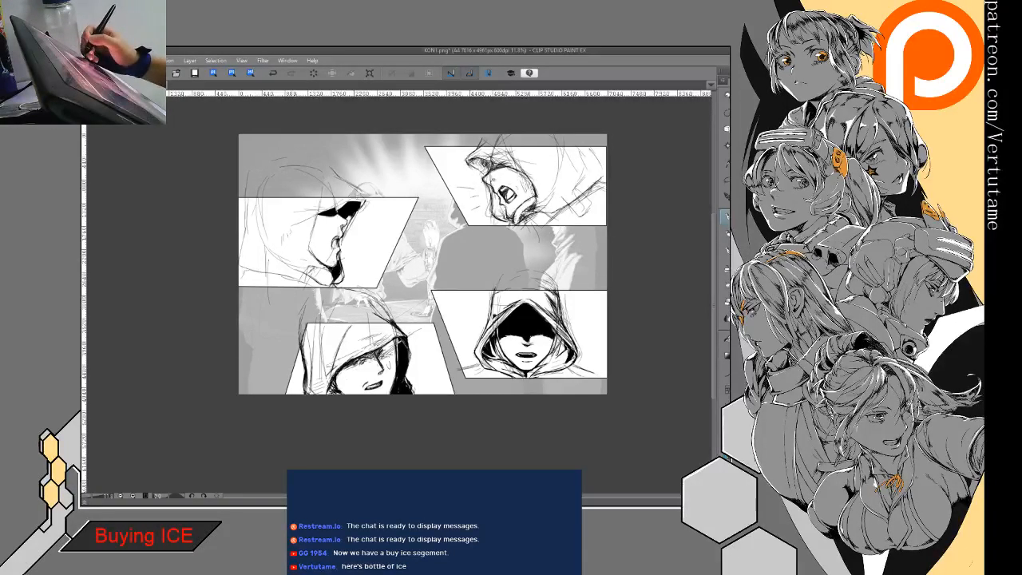
{"action": "key", "text": "ctrl+b"}
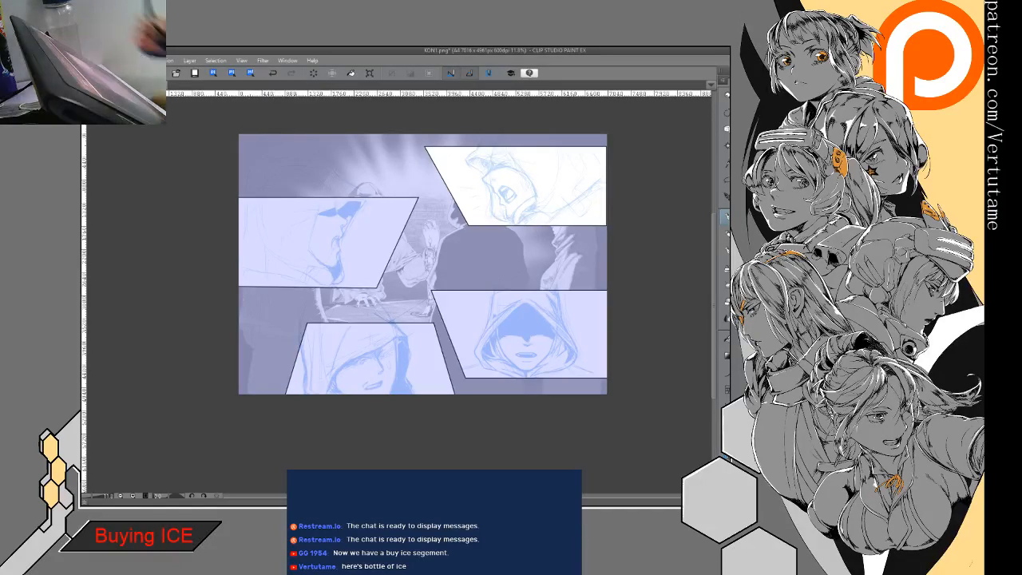
- Ink clean lines for the shouting figure's hood tip, face profile, chin, lower hood edge and the hood's far edge
{"action": "left_click_drag", "start_coordinate": [398, 294], "coordinate": [431, 391]}
{"action": "scroll", "coordinate": [496, 281], "scroll_direction": "up", "scroll_amount": 3}
{"action": "mouse_move", "coordinate": [528, 166]}
{"action": "left_mouse_down"}
{"action": "mouse_move", "coordinate": [498, 203]}
{"action": "mouse_move", "coordinate": [459, 214]}
{"action": "mouse_move", "coordinate": [427, 260]}
{"action": "mouse_move", "coordinate": [480, 304]}
{"action": "mouse_move", "coordinate": [476, 319]}
{"action": "mouse_move", "coordinate": [506, 345]}
{"action": "left_mouse_up"}
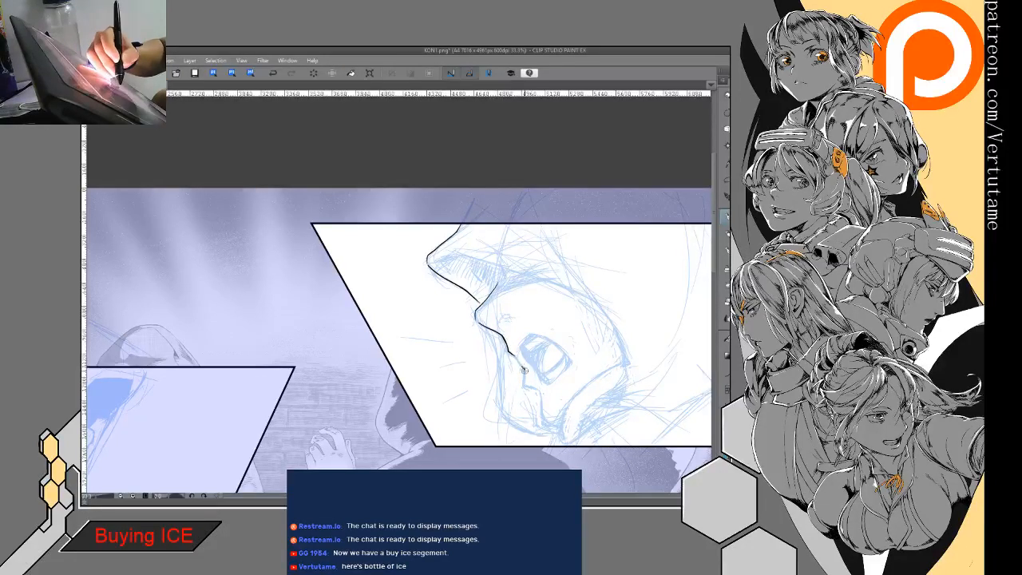
{"action": "left_click_drag", "start_coordinate": [526, 382], "coordinate": [559, 427]}
{"action": "mouse_move", "coordinate": [624, 361]}
{"action": "left_mouse_down"}
{"action": "mouse_move", "coordinate": [580, 397]}
{"action": "mouse_move", "coordinate": [564, 441]}
{"action": "left_mouse_up"}
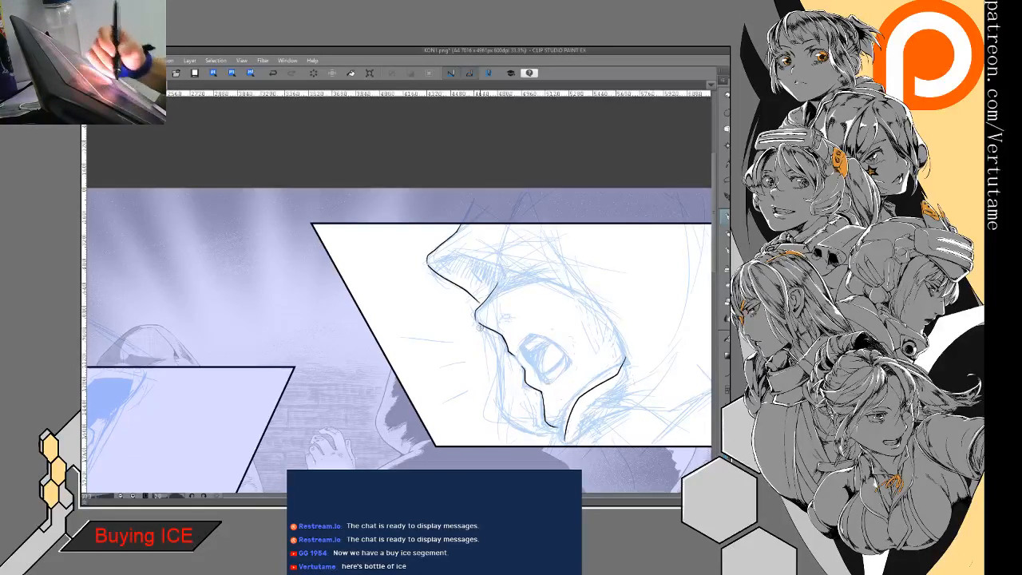
{"action": "mouse_move", "coordinate": [495, 349]}
{"action": "left_mouse_down"}
{"action": "mouse_move", "coordinate": [501, 413]}
{"action": "mouse_move", "coordinate": [543, 436]}
{"action": "mouse_move", "coordinate": [566, 431]}
{"action": "left_mouse_up"}
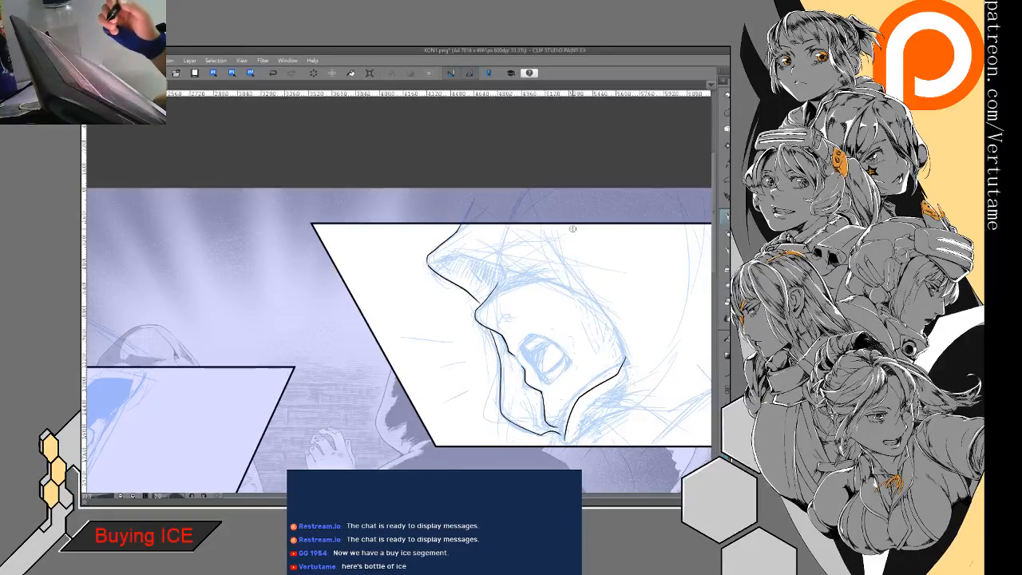
- Flip and rotate the view, then ink the shouting figure's hood opening from the tip around the cheek, adding a short fold
{"action": "key", "text": "h"}
{"action": "left_click_drag", "start_coordinate": [573, 229], "coordinate": [698, 194]}
{"action": "mouse_move", "coordinate": [526, 262]}
{"action": "left_mouse_down"}
{"action": "mouse_move", "coordinate": [484, 196]}
{"action": "mouse_move", "coordinate": [409, 269]}
{"action": "left_mouse_up"}
{"action": "left_click_drag", "start_coordinate": [461, 211], "coordinate": [487, 197]}
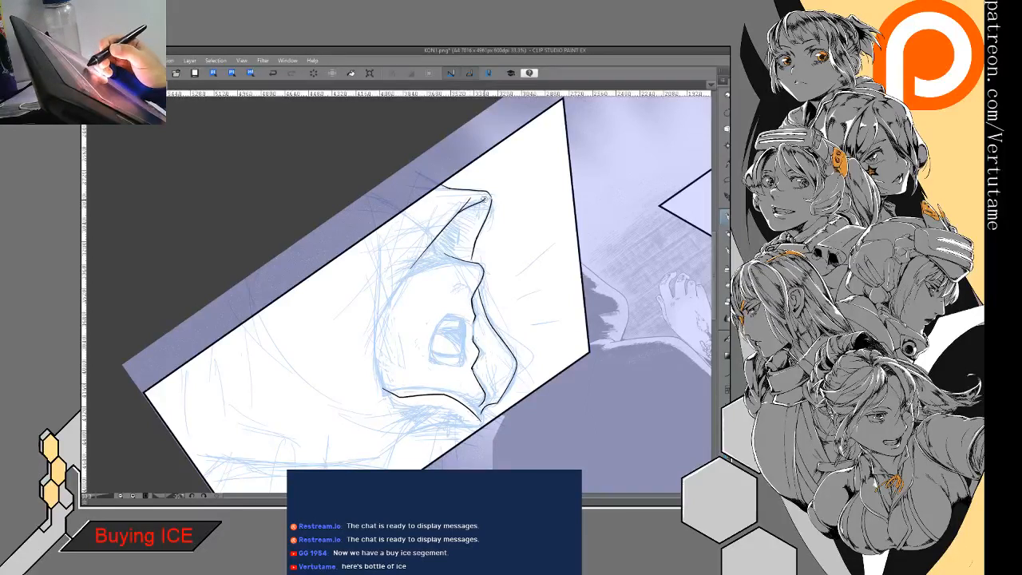
{"action": "mouse_move", "coordinate": [410, 269]}
{"action": "left_mouse_down"}
{"action": "mouse_move", "coordinate": [374, 364]}
{"action": "mouse_move", "coordinate": [390, 389]}
{"action": "mouse_move", "coordinate": [352, 394]}
{"action": "mouse_move", "coordinate": [449, 341]}
{"action": "left_mouse_up"}
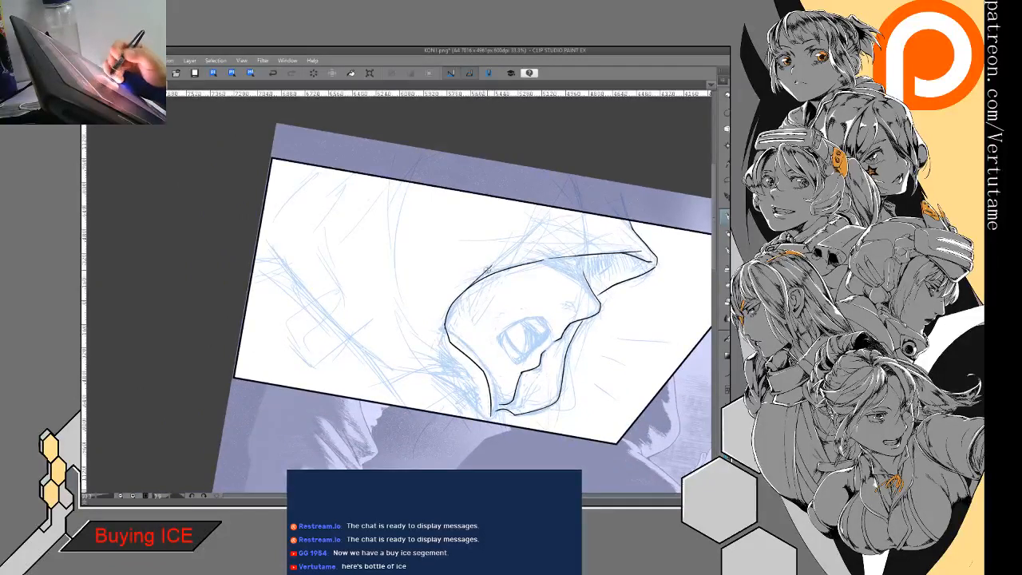
{"action": "left_click_drag", "start_coordinate": [468, 289], "coordinate": [492, 265]}
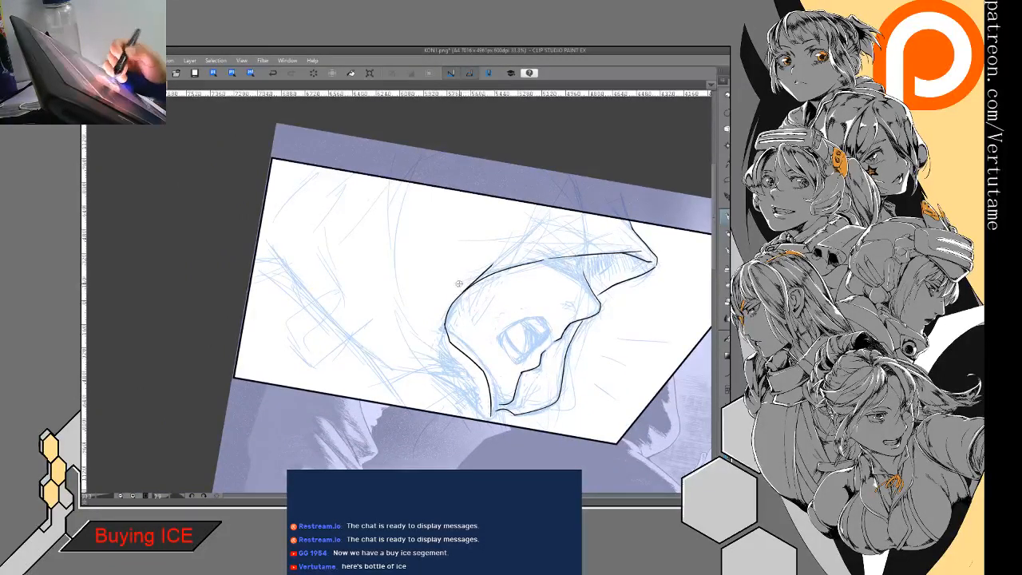
- Ink the long curved fold behind the shouting figure's cheek and extend its upper end
{"action": "mouse_move", "coordinate": [394, 240]}
{"action": "left_mouse_down"}
{"action": "mouse_move", "coordinate": [392, 284]}
{"action": "mouse_move", "coordinate": [438, 341]}
{"action": "left_mouse_up"}
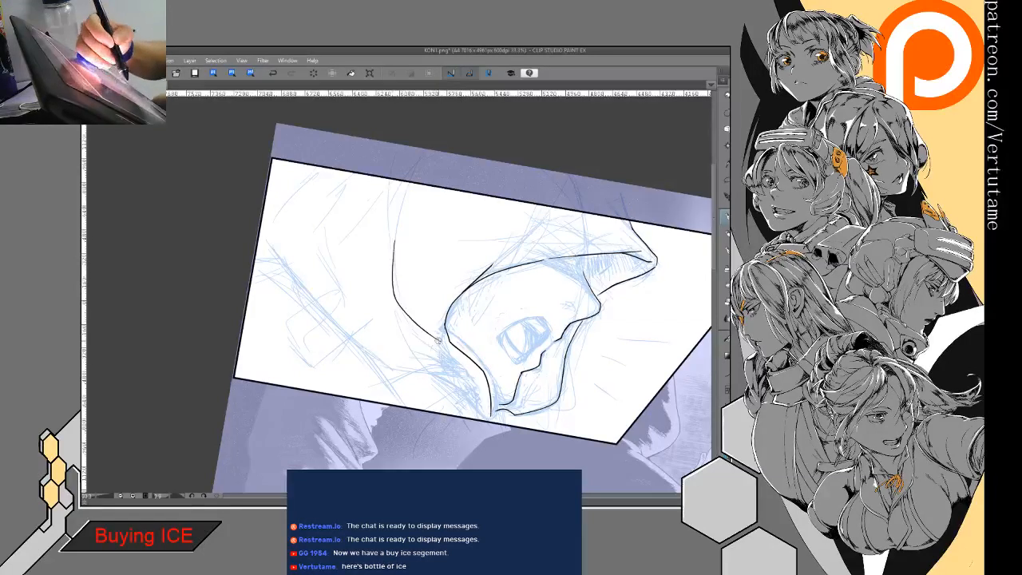
{"action": "left_click_drag", "start_coordinate": [398, 221], "coordinate": [392, 267]}
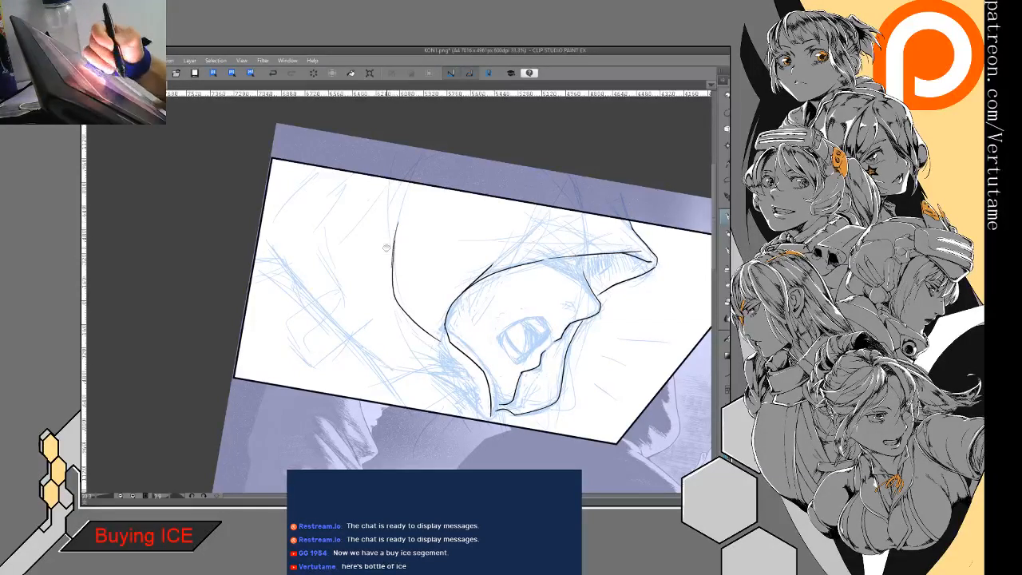
{"action": "mouse_move", "coordinate": [381, 231]}
{"action": "left_mouse_down"}
{"action": "mouse_move", "coordinate": [458, 225]}
{"action": "mouse_move", "coordinate": [481, 254]}
{"action": "mouse_move", "coordinate": [477, 280]}
{"action": "left_mouse_up"}
{"action": "left_click", "coordinate": [273, 74]}
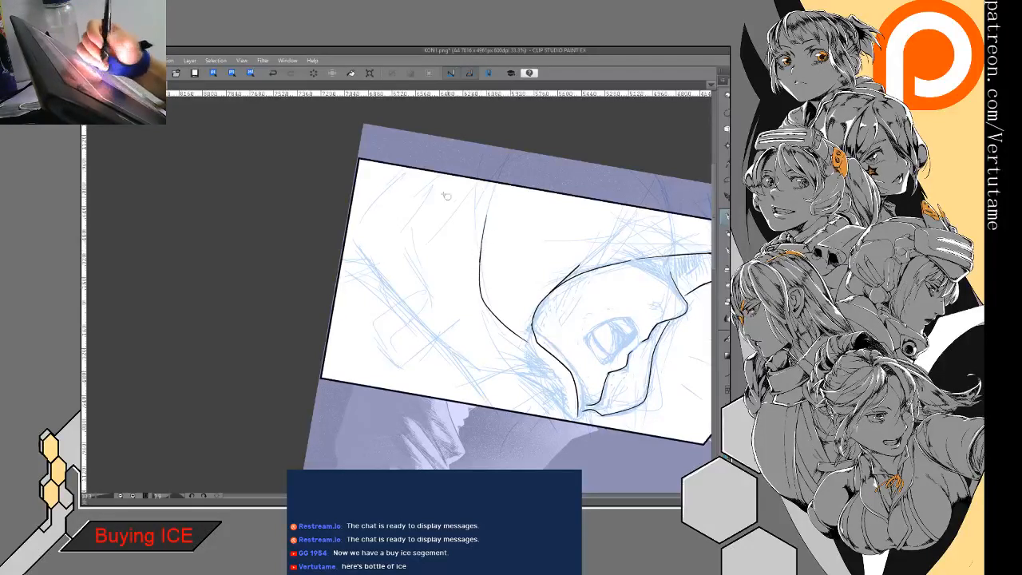
- Ink the back contour of the shouting figure's hood down to the panel border and add a fold line near the neck
{"action": "mouse_move", "coordinate": [414, 164]}
{"action": "left_mouse_down"}
{"action": "mouse_move", "coordinate": [350, 231]}
{"action": "mouse_move", "coordinate": [401, 282]}
{"action": "mouse_move", "coordinate": [382, 267]}
{"action": "mouse_move", "coordinate": [409, 312]}
{"action": "mouse_move", "coordinate": [397, 300]}
{"action": "mouse_move", "coordinate": [492, 370]}
{"action": "mouse_move", "coordinate": [531, 413]}
{"action": "left_mouse_up"}
{"action": "left_click_drag", "start_coordinate": [477, 356], "coordinate": [574, 391]}
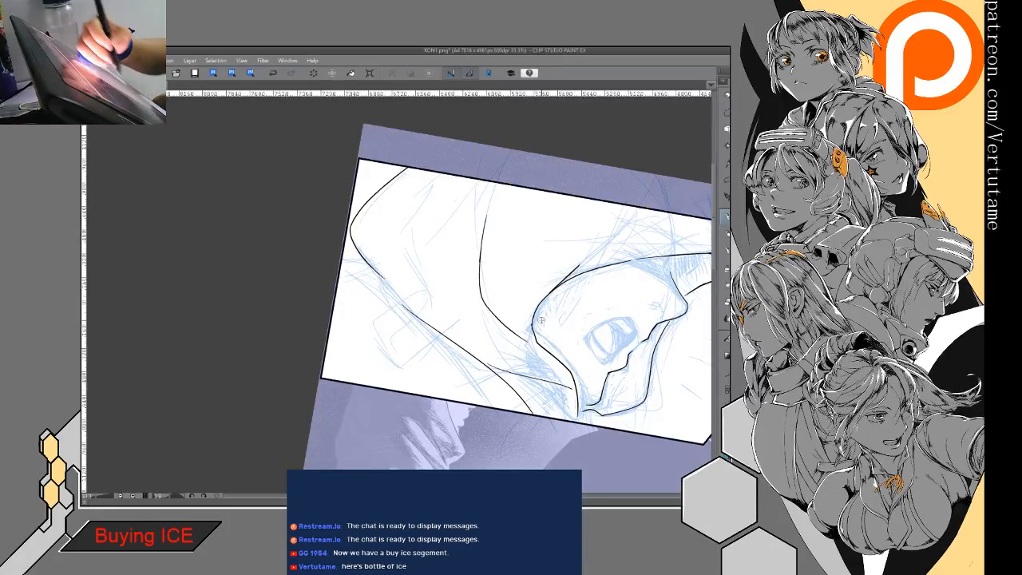
{"action": "left_click", "coordinate": [274, 72]}
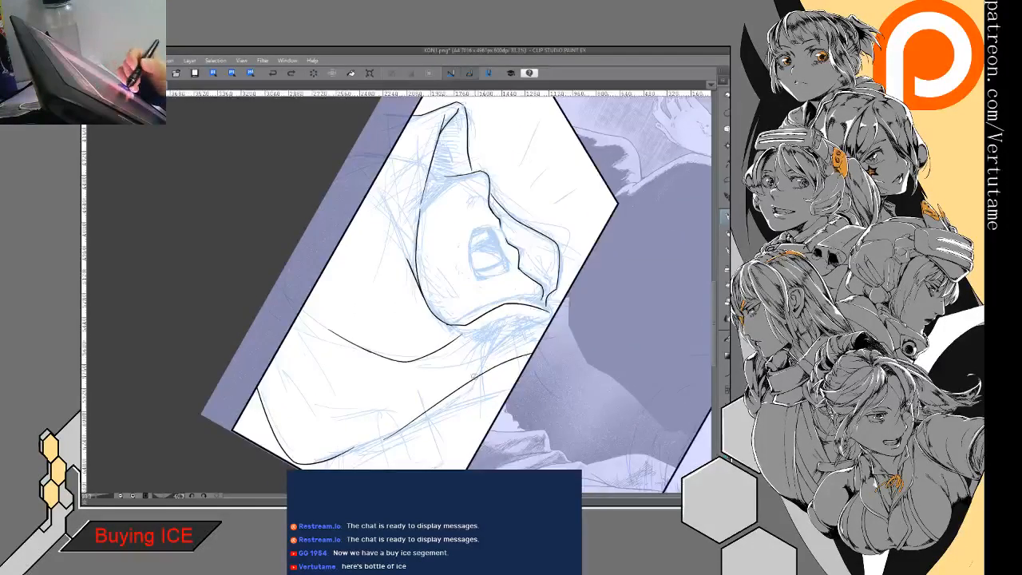
{"action": "left_click_drag", "start_coordinate": [457, 389], "coordinate": [564, 310]}
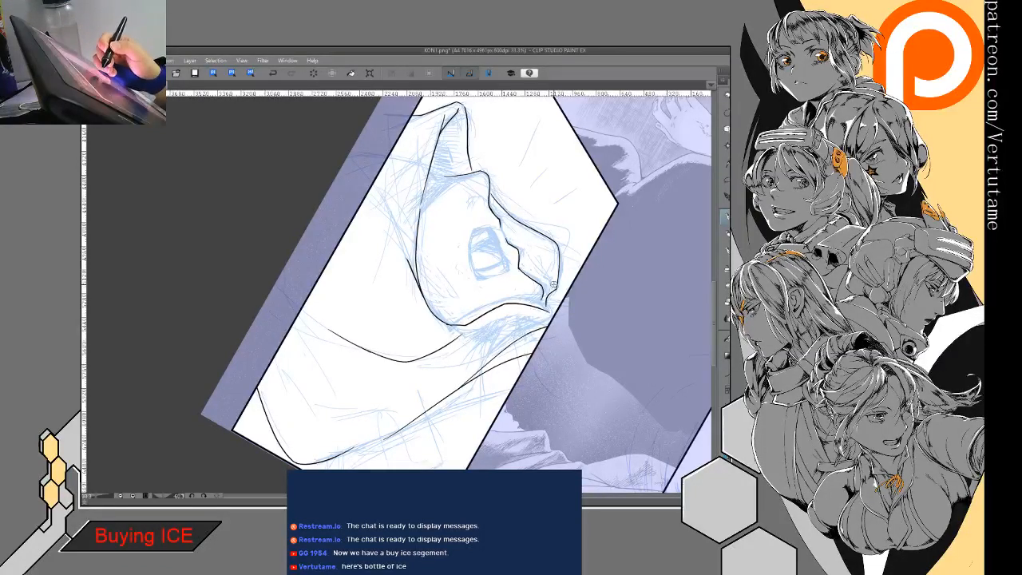
- Flip the view and ink the hood's far edge around the shouting figure's chin, doubling it with an outer line toward the panel border
{"action": "key", "text": "h"}
{"action": "scroll", "coordinate": [548, 282], "scroll_direction": "up", "scroll_amount": 3}
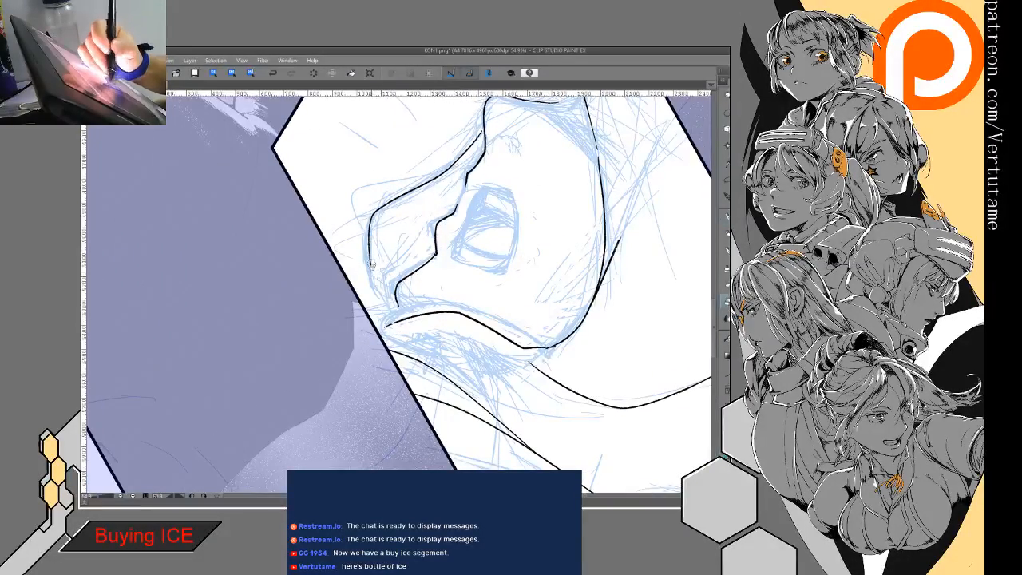
{"action": "mouse_move", "coordinate": [367, 227]}
{"action": "left_mouse_down"}
{"action": "mouse_move", "coordinate": [367, 268]}
{"action": "mouse_move", "coordinate": [393, 296]}
{"action": "left_mouse_up"}
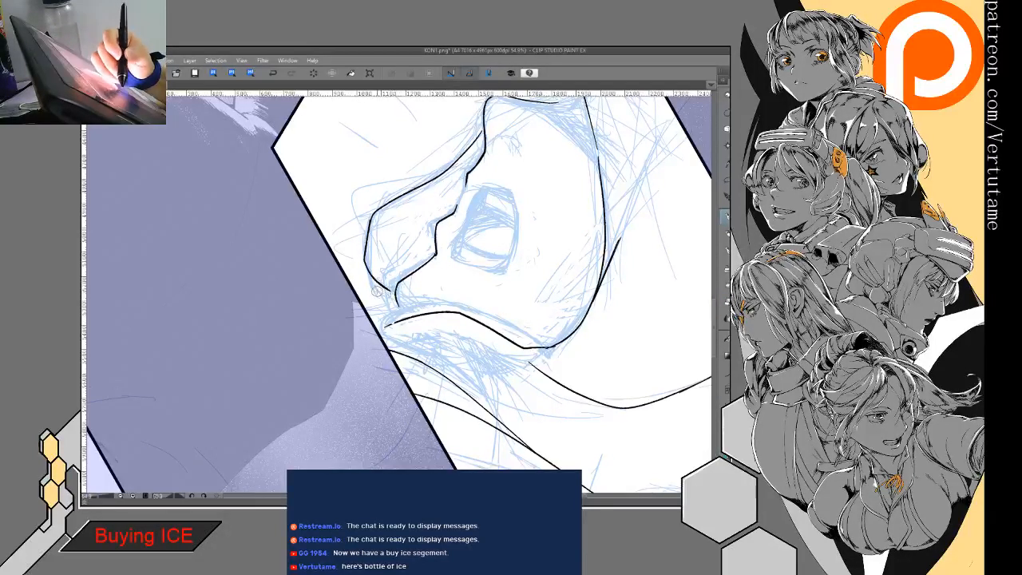
{"action": "left_click_drag", "start_coordinate": [363, 260], "coordinate": [372, 318]}
{"action": "mouse_move", "coordinate": [364, 250]}
{"action": "left_mouse_down"}
{"action": "mouse_move", "coordinate": [362, 270]}
{"action": "mouse_move", "coordinate": [373, 214]}
{"action": "mouse_move", "coordinate": [357, 281]}
{"action": "left_mouse_up"}
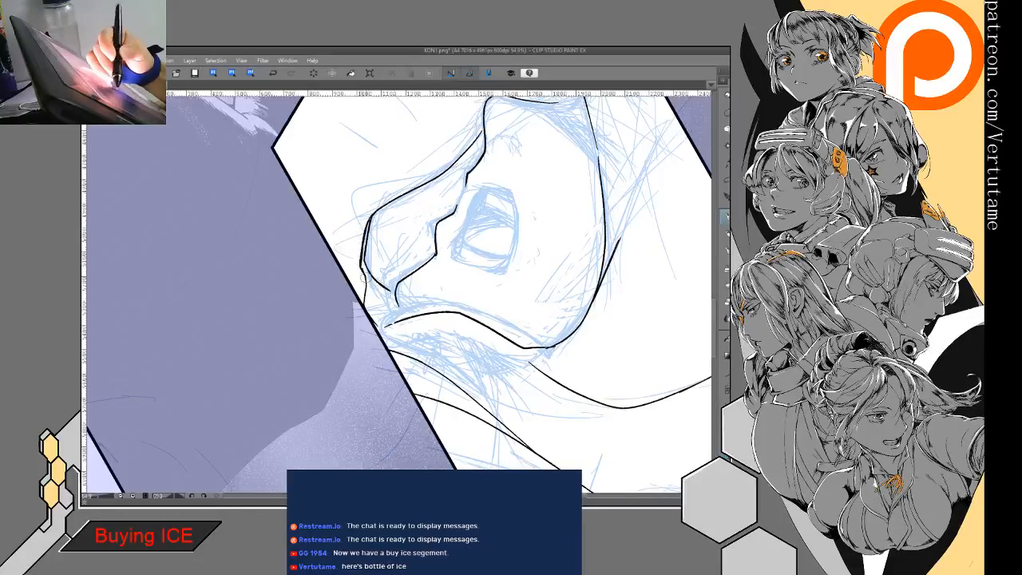
- Ink small creases where the shouting figure's hood meets the panel border, then erase and redraw a bit of the hood's jagged inner edge
{"action": "mouse_move", "coordinate": [357, 317]}
{"action": "left_mouse_down"}
{"action": "mouse_move", "coordinate": [431, 271]}
{"action": "mouse_move", "coordinate": [427, 306]}
{"action": "mouse_move", "coordinate": [408, 336]}
{"action": "left_mouse_up"}
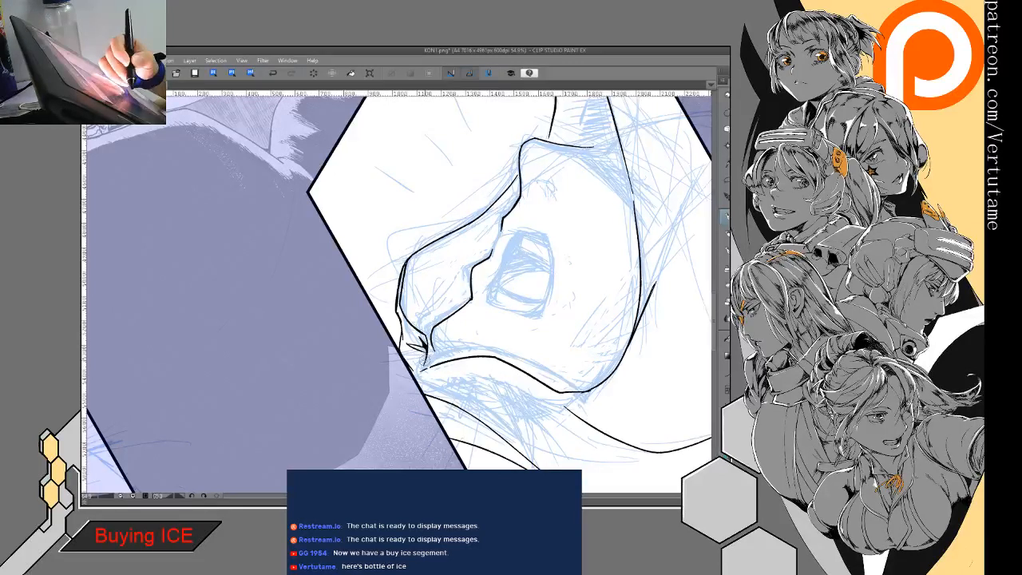
{"action": "left_click_drag", "start_coordinate": [418, 356], "coordinate": [421, 371]}
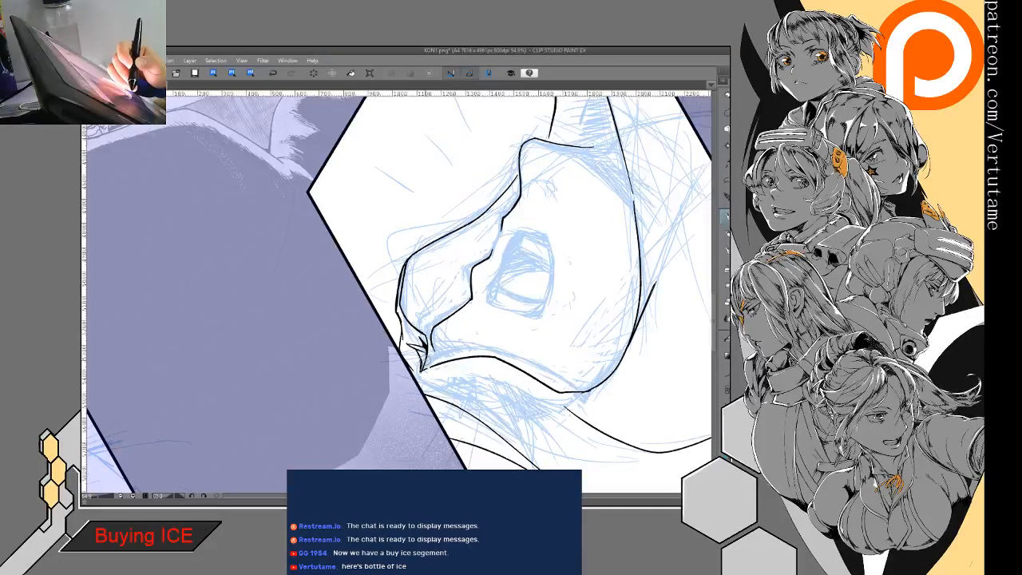
{"action": "mouse_move", "coordinate": [470, 323]}
{"action": "left_mouse_down"}
{"action": "mouse_move", "coordinate": [461, 341]}
{"action": "mouse_move", "coordinate": [472, 382]}
{"action": "left_mouse_up"}
{"action": "left_click_drag", "start_coordinate": [445, 298], "coordinate": [446, 339]}
{"action": "key", "text": "e"}
{"action": "key", "text": "p"}
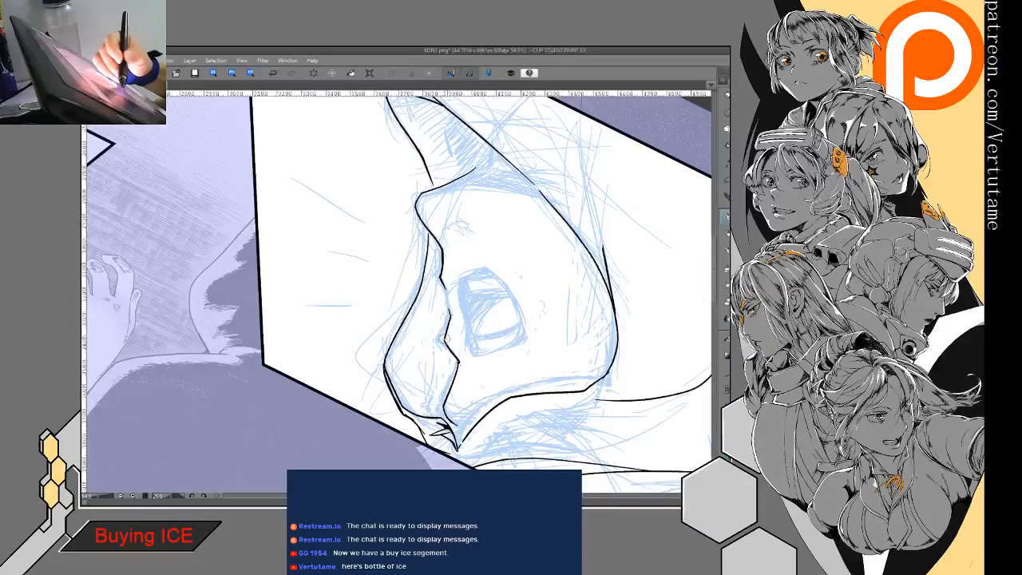
{"action": "key", "text": "e"}
{"action": "mouse_move", "coordinate": [444, 283]}
{"action": "left_mouse_down"}
{"action": "mouse_move", "coordinate": [443, 271]}
{"action": "mouse_move", "coordinate": [444, 288]}
{"action": "left_mouse_up"}
{"action": "key", "text": "p"}
{"action": "left_click_drag", "start_coordinate": [442, 253], "coordinate": [450, 311]}
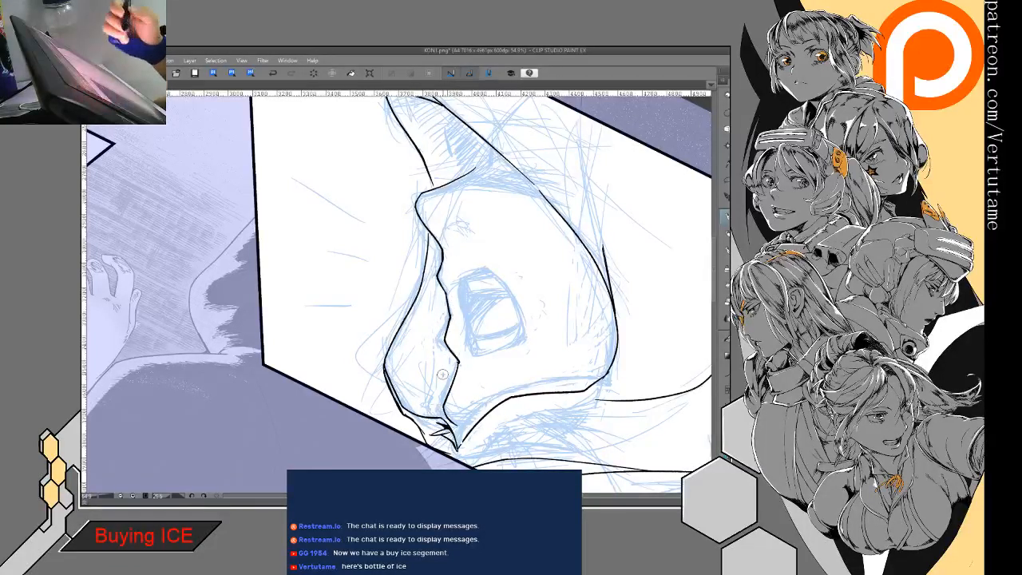
- Ink a small zigzag fold inside the tip of the shouting figure's hood and extend the tip's front line to the brow
{"action": "left_click_drag", "start_coordinate": [442, 374], "coordinate": [484, 330]}
{"action": "left_click_drag", "start_coordinate": [379, 123], "coordinate": [425, 237]}
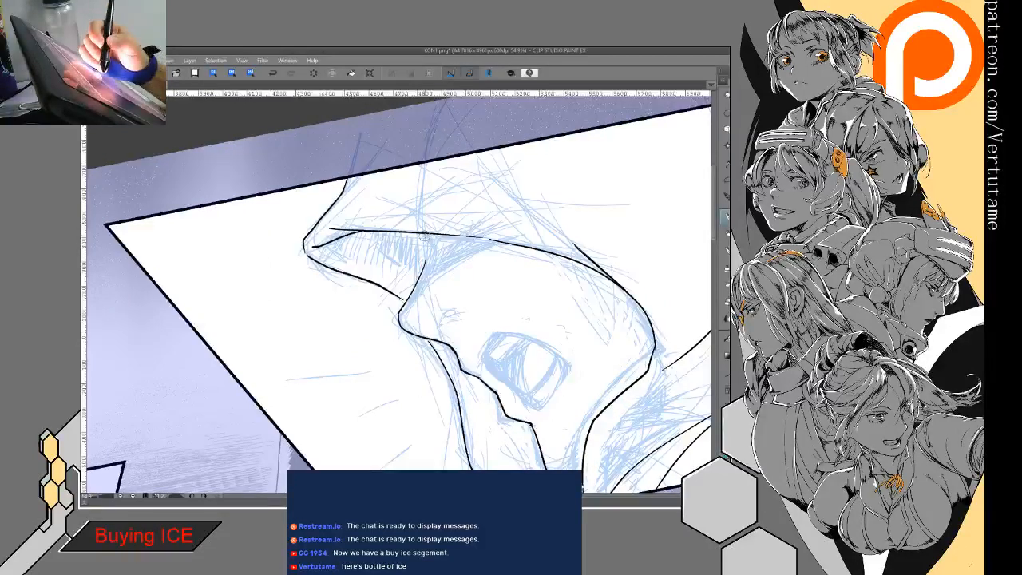
{"action": "mouse_move", "coordinate": [329, 277]}
{"action": "left_mouse_down"}
{"action": "mouse_move", "coordinate": [391, 223]}
{"action": "mouse_move", "coordinate": [393, 258]}
{"action": "left_mouse_up"}
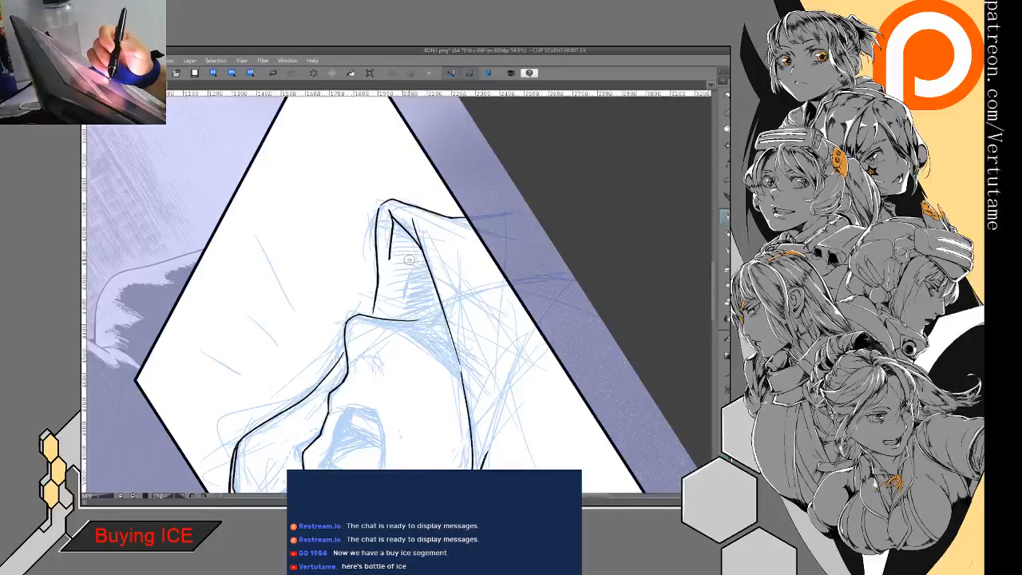
{"action": "mouse_move", "coordinate": [389, 276]}
{"action": "left_mouse_down"}
{"action": "mouse_move", "coordinate": [411, 256]}
{"action": "mouse_move", "coordinate": [407, 294]}
{"action": "left_mouse_up"}
{"action": "left_click_drag", "start_coordinate": [390, 254], "coordinate": [391, 277]}
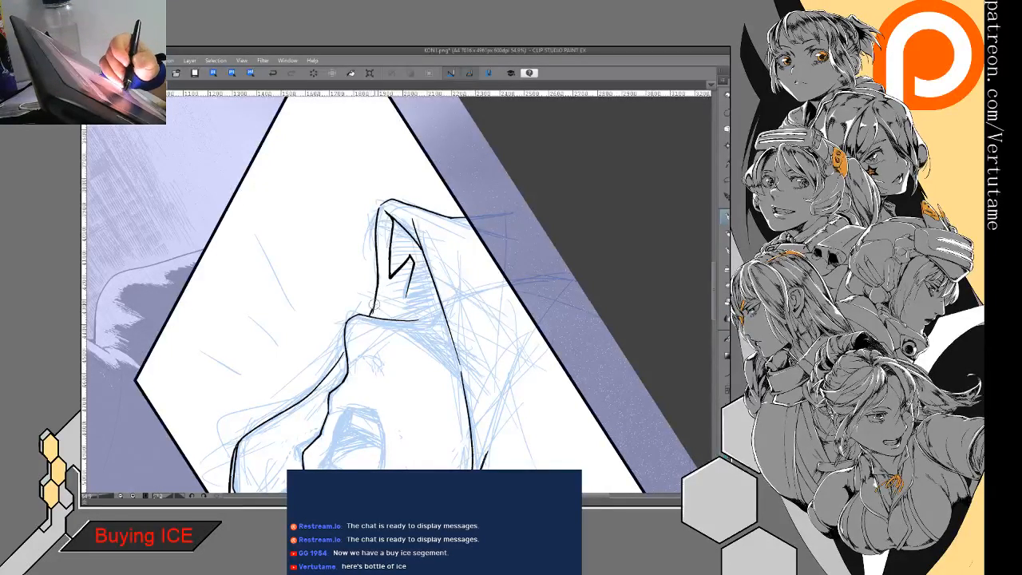
{"action": "mouse_move", "coordinate": [369, 305]}
{"action": "left_mouse_down"}
{"action": "mouse_move", "coordinate": [376, 332]}
{"action": "mouse_move", "coordinate": [392, 337]}
{"action": "left_mouse_up"}
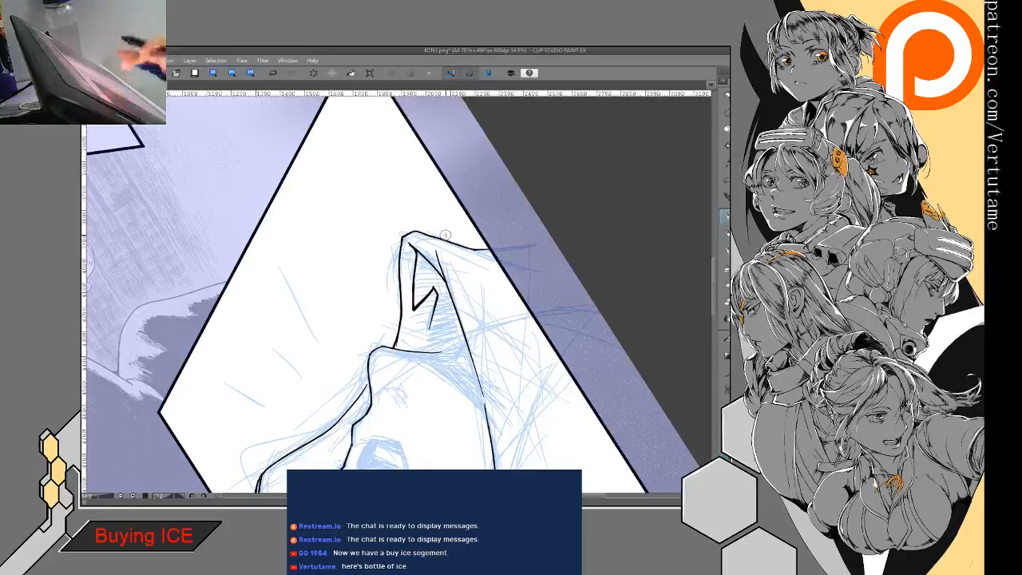
- Thicken the front contour of the shouting figure's hood down toward the chin and erase the excess line there
{"action": "key", "text": "ctrl+at"}
{"action": "mouse_move", "coordinate": [475, 207]}
{"action": "left_mouse_down"}
{"action": "mouse_move", "coordinate": [482, 195]}
{"action": "mouse_move", "coordinate": [471, 225]}
{"action": "mouse_move", "coordinate": [428, 262]}
{"action": "mouse_move", "coordinate": [392, 211]}
{"action": "left_mouse_up"}
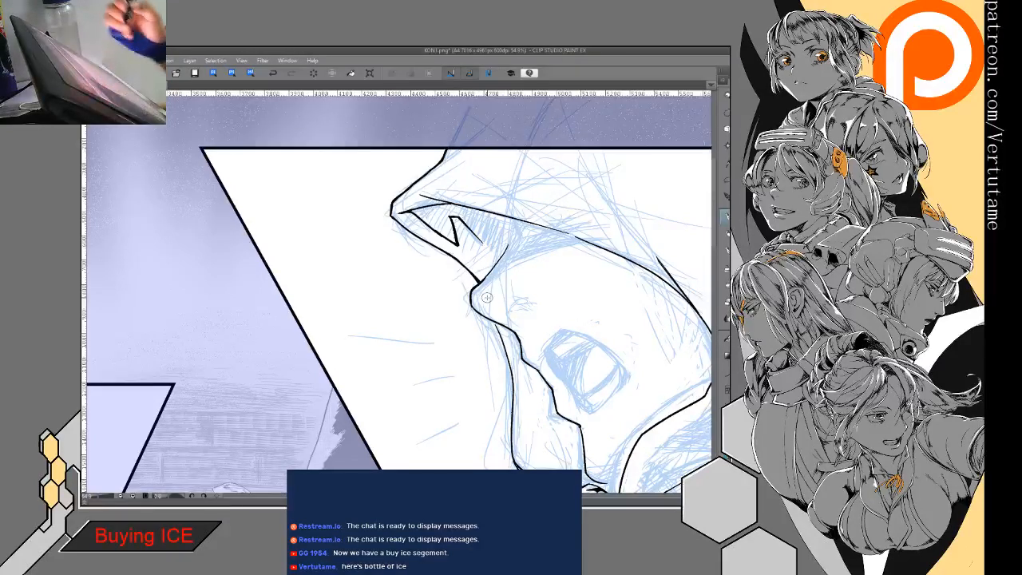
{"action": "mouse_move", "coordinate": [488, 297]}
{"action": "left_mouse_down"}
{"action": "mouse_move", "coordinate": [497, 328]}
{"action": "mouse_move", "coordinate": [481, 325]}
{"action": "mouse_move", "coordinate": [481, 336]}
{"action": "mouse_move", "coordinate": [491, 372]}
{"action": "mouse_move", "coordinate": [474, 380]}
{"action": "left_mouse_up"}
{"action": "left_click_drag", "start_coordinate": [442, 410], "coordinate": [472, 264]}
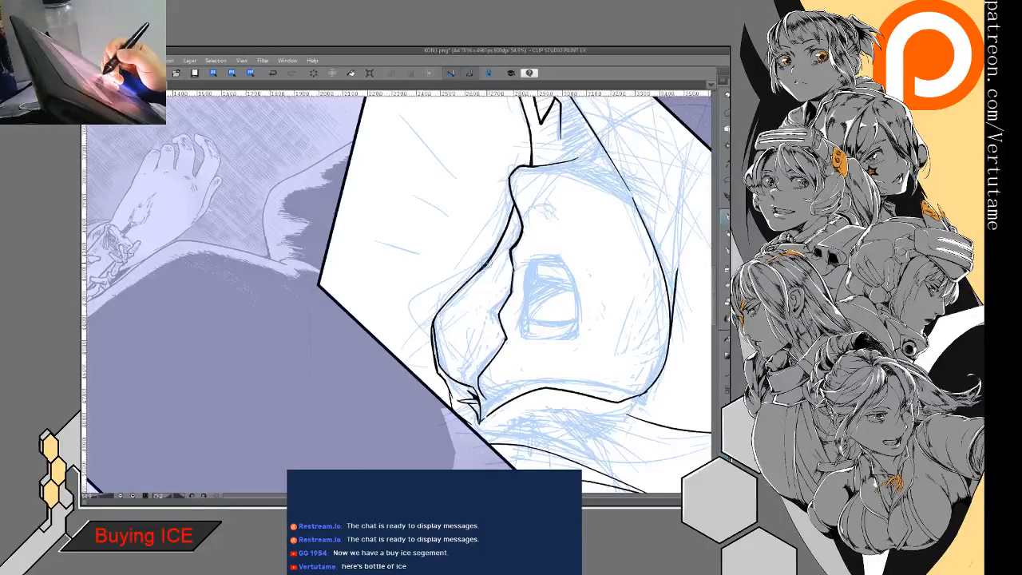
{"action": "mouse_move", "coordinate": [469, 280]}
{"action": "left_mouse_down"}
{"action": "mouse_move", "coordinate": [435, 315]}
{"action": "mouse_move", "coordinate": [436, 303]}
{"action": "mouse_move", "coordinate": [431, 329]}
{"action": "mouse_move", "coordinate": [453, 410]}
{"action": "left_mouse_up"}
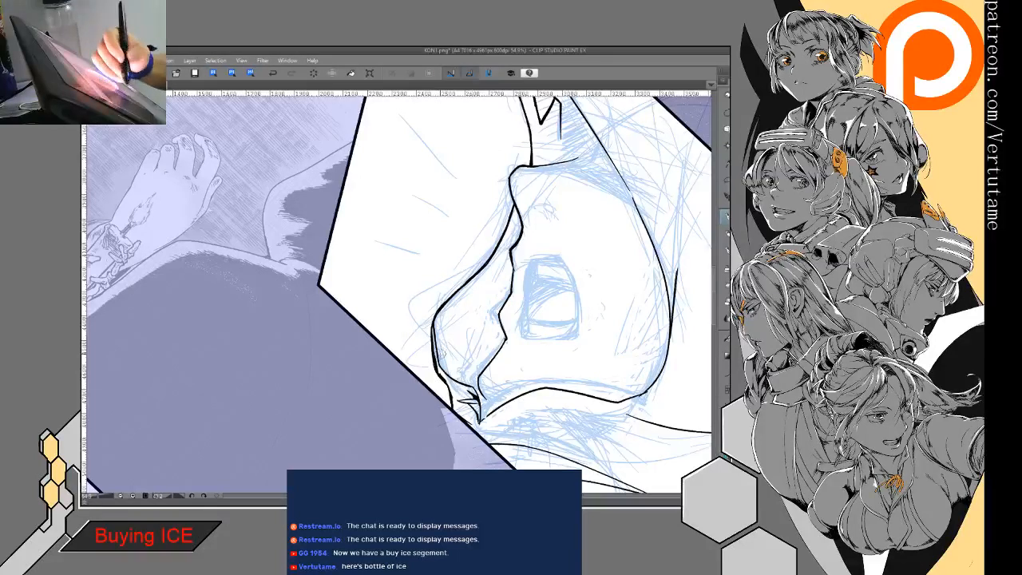
{"action": "key", "text": "e"}
{"action": "left_click_drag", "start_coordinate": [436, 348], "coordinate": [442, 377]}
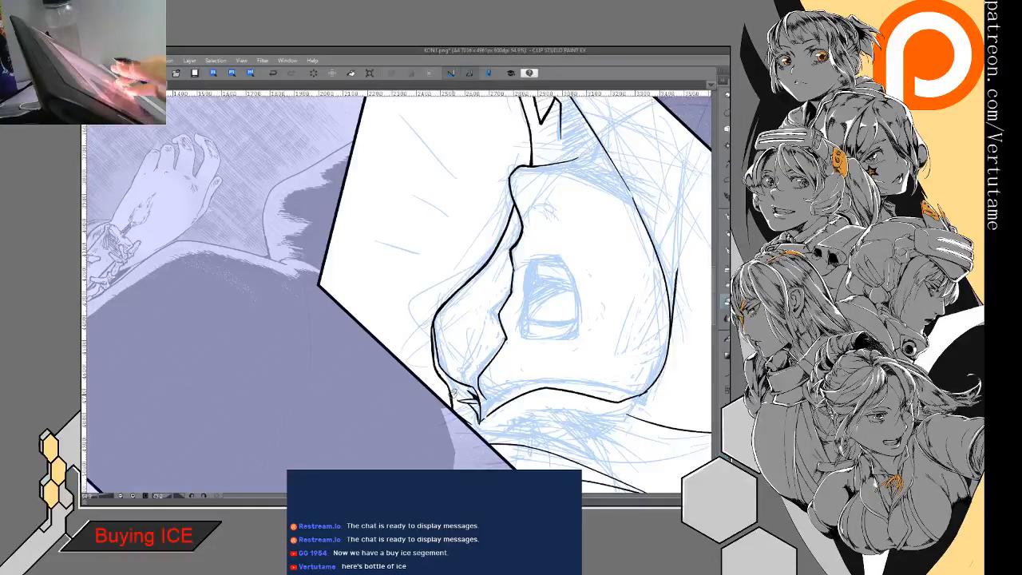
- Undo the last change, flip and rotate the view, and refine the long contour line behind the shouting figure's neck
{"action": "key", "text": "ctrl+minus"}
{"action": "key", "text": "ctrl+minus"}
{"action": "key", "text": "ctrl+at"}
{"action": "left_click_drag", "start_coordinate": [551, 263], "coordinate": [423, 264]}
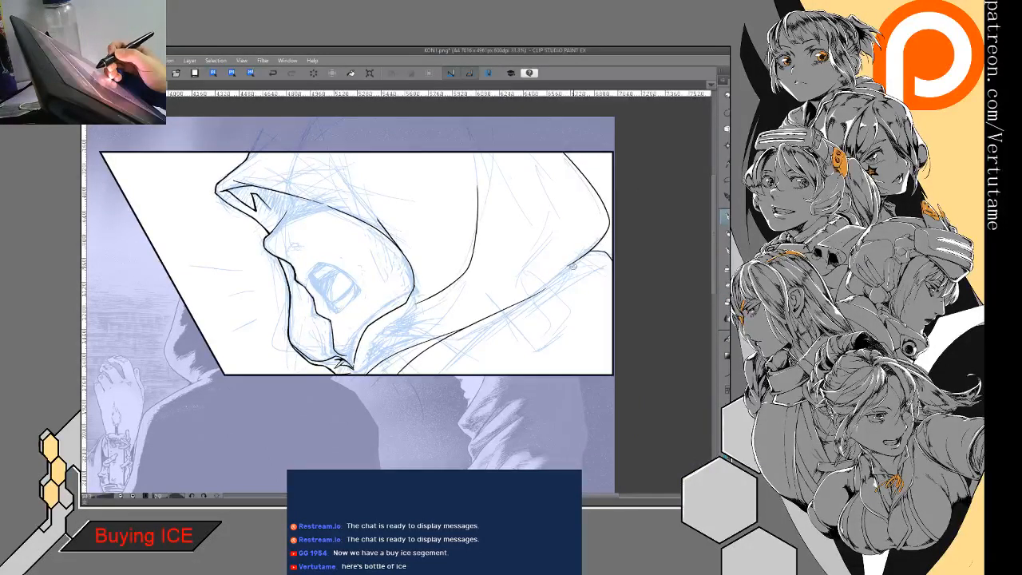
{"action": "left_click", "coordinate": [273, 73]}
{"action": "key", "text": "h"}
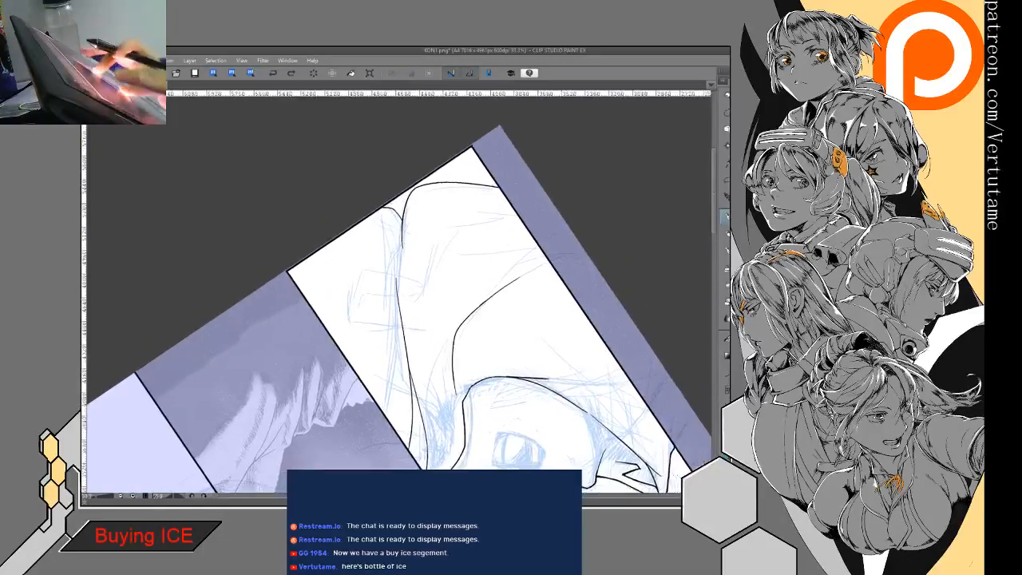
{"action": "scroll", "coordinate": [399, 296], "scroll_direction": "up", "scroll_amount": 3}
{"action": "mouse_move", "coordinate": [378, 297]}
{"action": "left_mouse_down"}
{"action": "mouse_move", "coordinate": [375, 251]}
{"action": "mouse_move", "coordinate": [374, 263]}
{"action": "left_mouse_up"}
{"action": "key", "text": "e"}
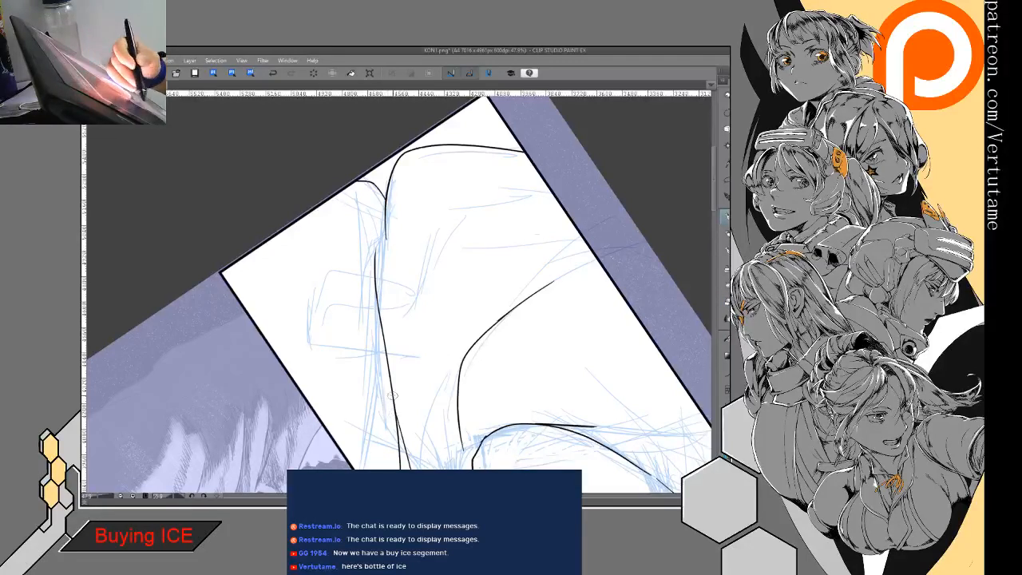
{"action": "left_click_drag", "start_coordinate": [405, 454], "coordinate": [380, 293]}
{"action": "left_click_drag", "start_coordinate": [407, 431], "coordinate": [547, 281]}
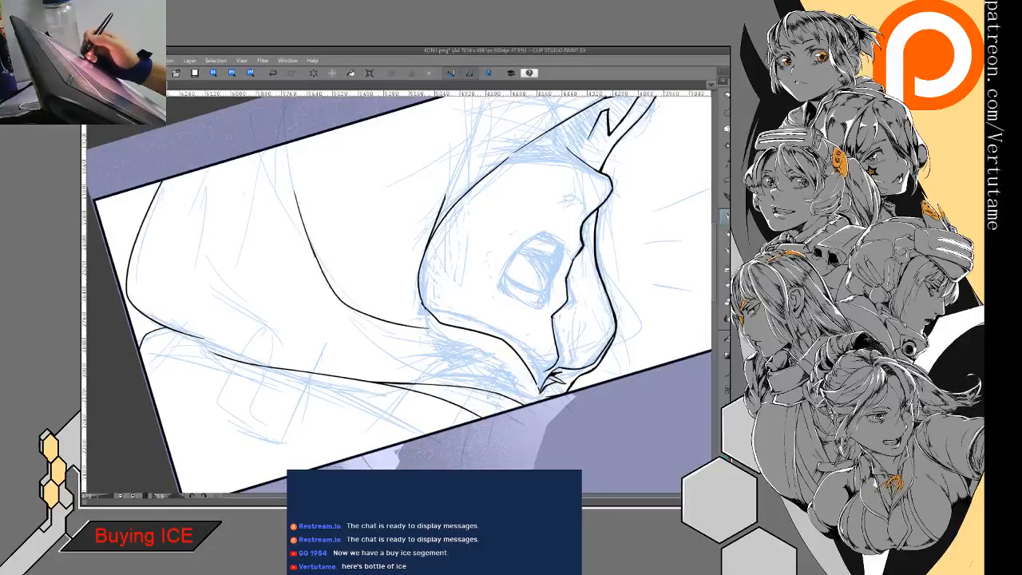
- Ink a thick brow line across the hood opening below the tip and strengthen the tip's zigzag fold down to it
{"action": "key", "text": "Delete"}
{"action": "left_click_drag", "start_coordinate": [607, 132], "coordinate": [528, 200]}
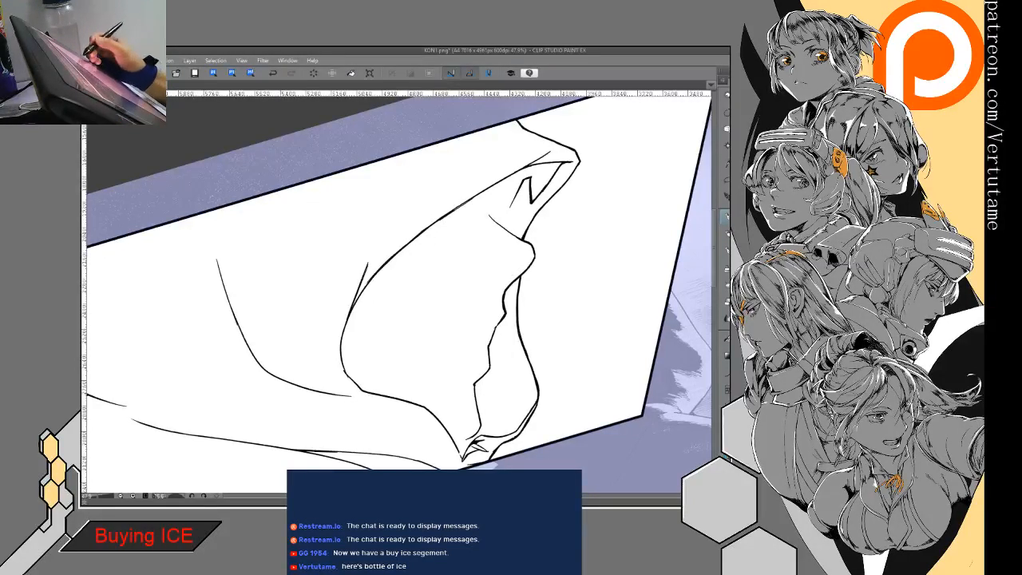
{"action": "left_click_drag", "start_coordinate": [428, 235], "coordinate": [409, 278]}
{"action": "left_click_drag", "start_coordinate": [457, 243], "coordinate": [402, 273]}
{"action": "left_click_drag", "start_coordinate": [479, 238], "coordinate": [448, 251]}
{"action": "left_click_drag", "start_coordinate": [451, 249], "coordinate": [429, 260]}
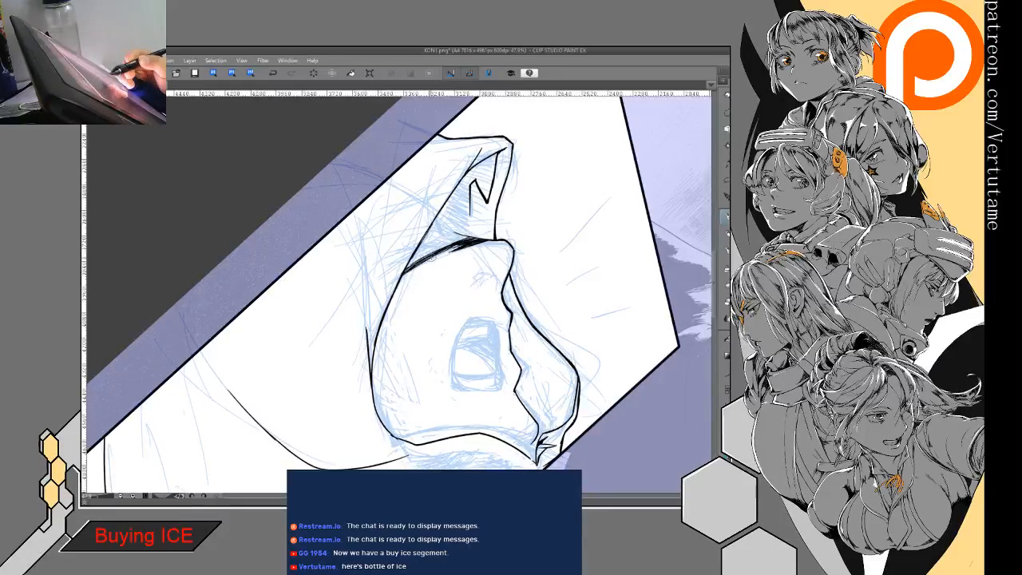
{"action": "mouse_move", "coordinate": [513, 192]}
{"action": "left_mouse_down"}
{"action": "mouse_move", "coordinate": [527, 303]}
{"action": "mouse_move", "coordinate": [484, 300]}
{"action": "mouse_move", "coordinate": [467, 323]}
{"action": "left_mouse_up"}
{"action": "left_click_drag", "start_coordinate": [508, 275], "coordinate": [477, 308]}
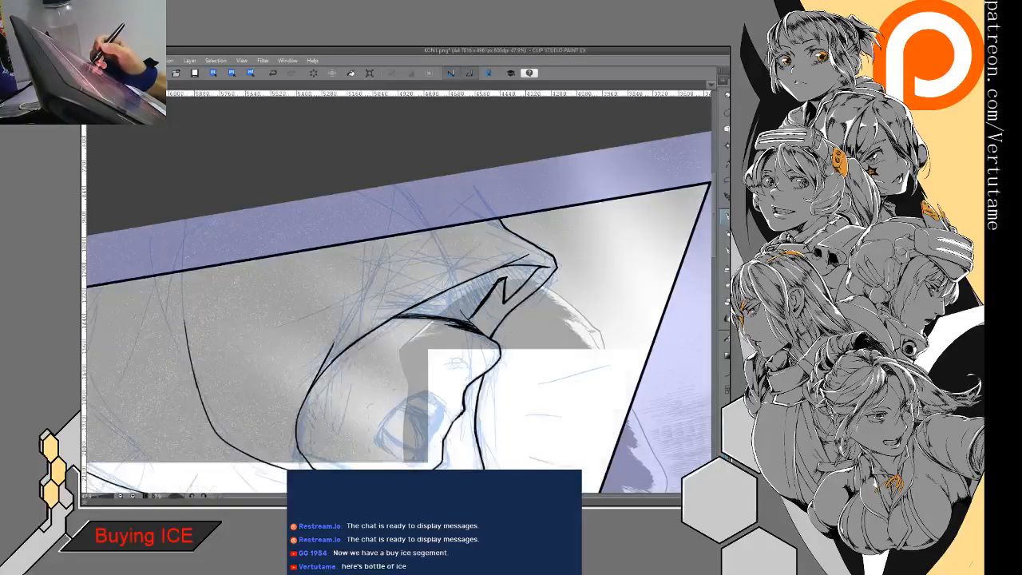
- Fill the shadow inside the hood's tip with solid black and touch up its lower edge with ink and eraser
{"action": "key", "text": "g"}
{"action": "left_click", "coordinate": [508, 279]}
{"action": "key", "text": "p"}
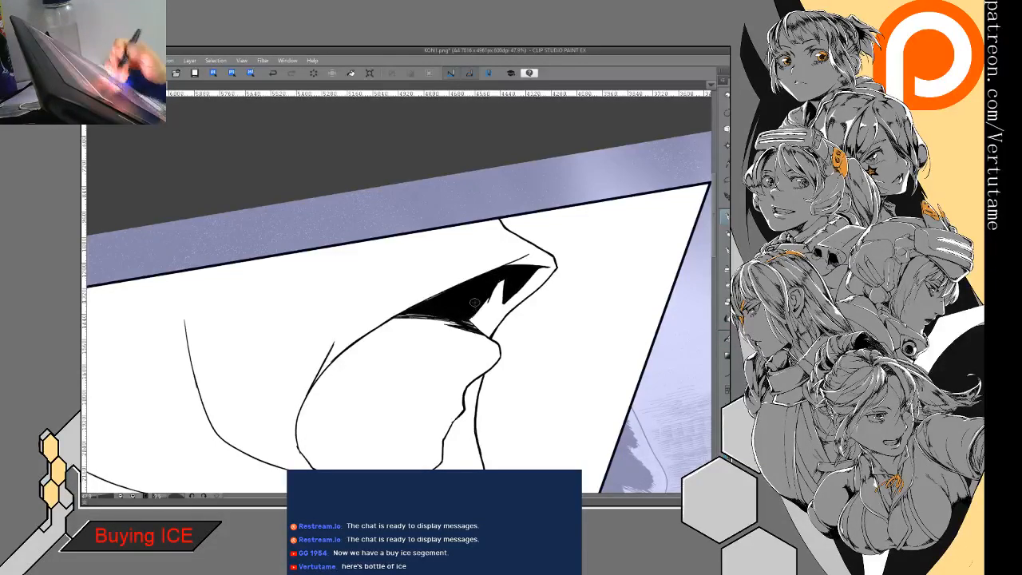
{"action": "left_click_drag", "start_coordinate": [474, 303], "coordinate": [435, 313]}
{"action": "key", "text": "e"}
{"action": "mouse_move", "coordinate": [418, 360]}
{"action": "left_mouse_down"}
{"action": "mouse_move", "coordinate": [436, 342]}
{"action": "mouse_move", "coordinate": [429, 352]}
{"action": "left_mouse_up"}
{"action": "key", "text": "p"}
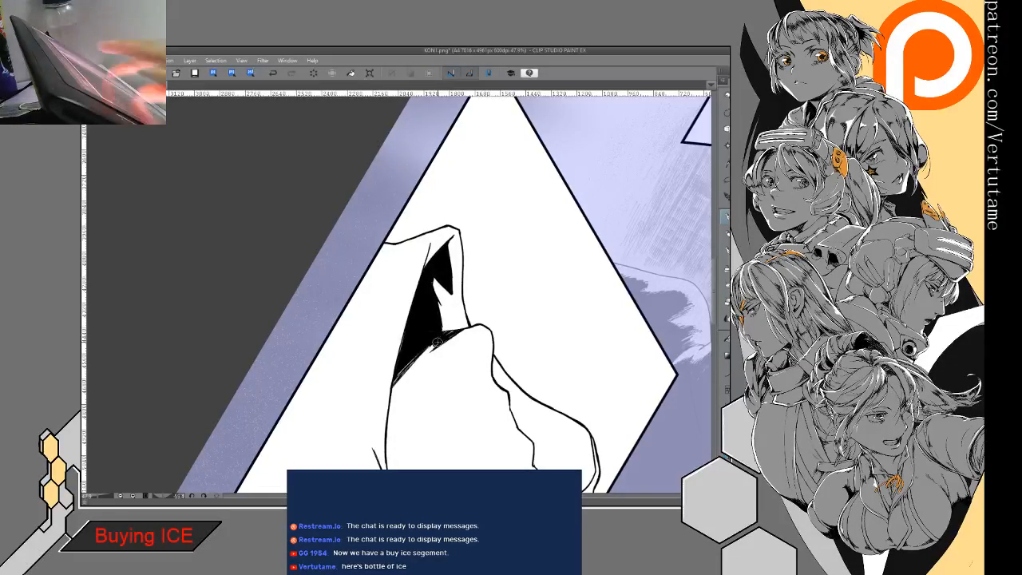
- Rotate the view and thicken the curved rear edge of the shouting figure's hood opening around the cheek
{"action": "left_click_drag", "start_coordinate": [459, 230], "coordinate": [546, 255]}
{"action": "left_click_drag", "start_coordinate": [447, 335], "coordinate": [504, 201]}
{"action": "left_click_drag", "start_coordinate": [383, 304], "coordinate": [486, 306]}
{"action": "left_click_drag", "start_coordinate": [479, 240], "coordinate": [471, 359]}
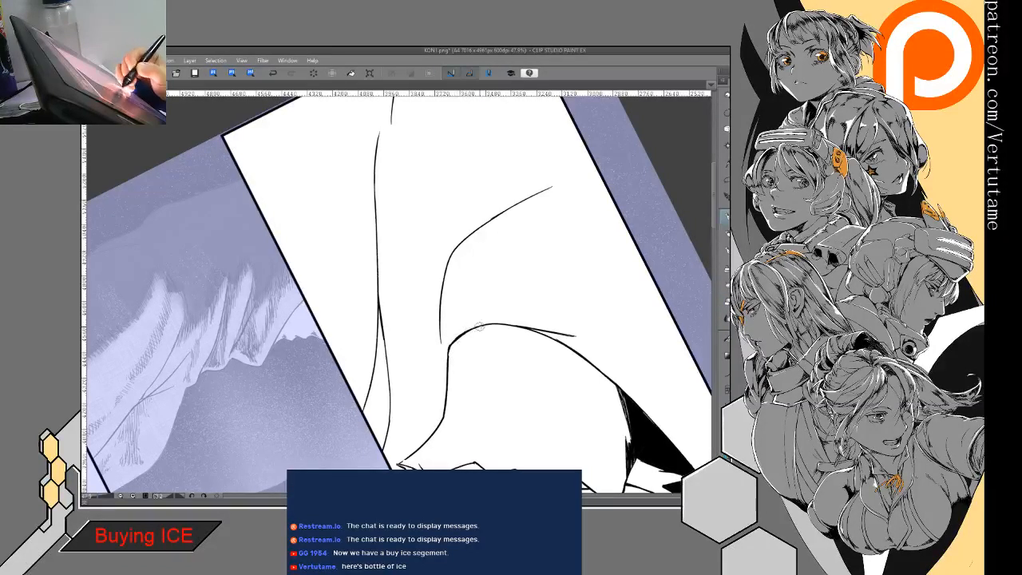
{"action": "left_click_drag", "start_coordinate": [451, 349], "coordinate": [445, 389]}
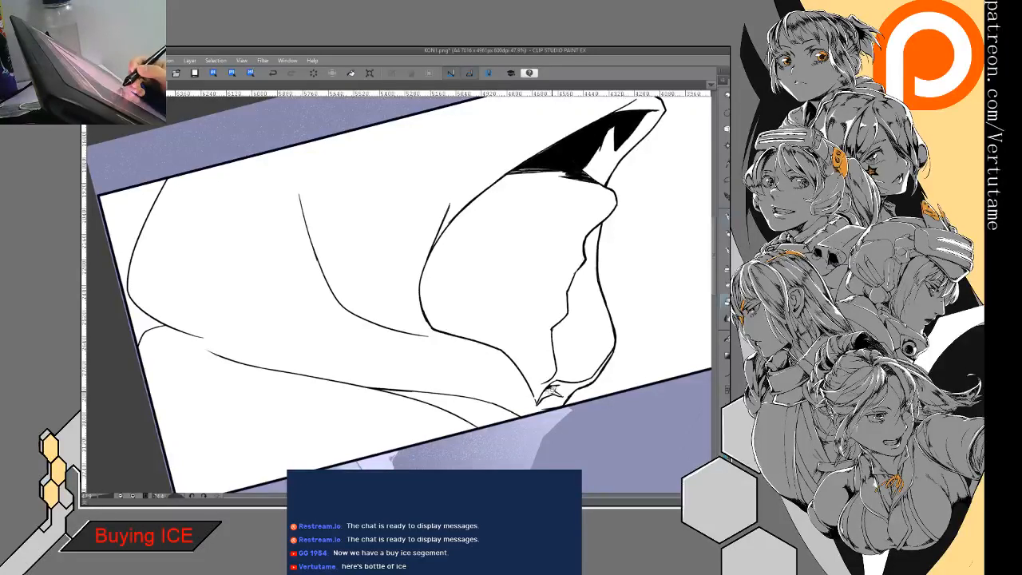
- Blacken the small crease at the lower end of the hood opening and join the jagged inner edge to it
{"action": "left_click_drag", "start_coordinate": [553, 392], "coordinate": [542, 399]}
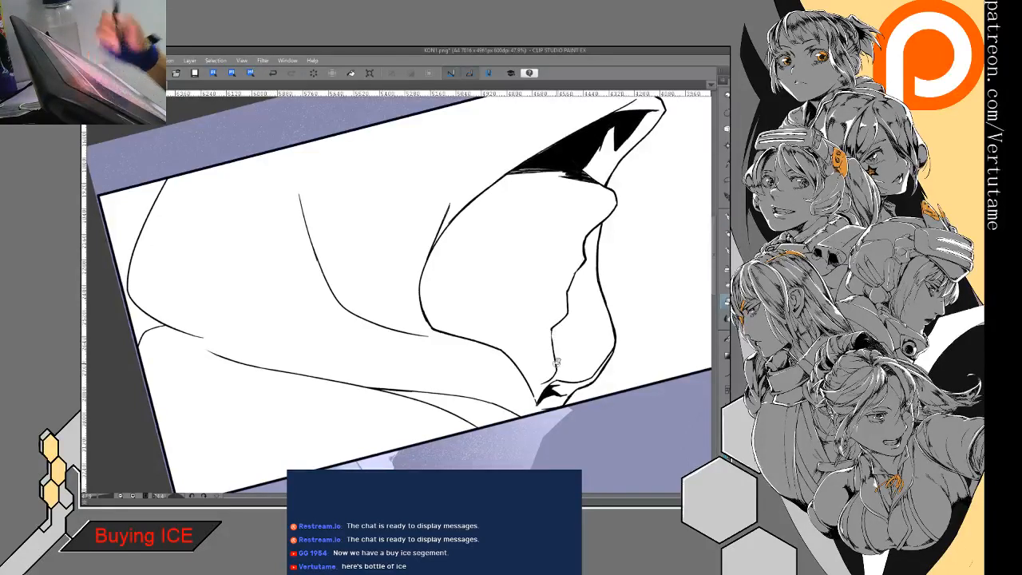
{"action": "key", "text": "p"}
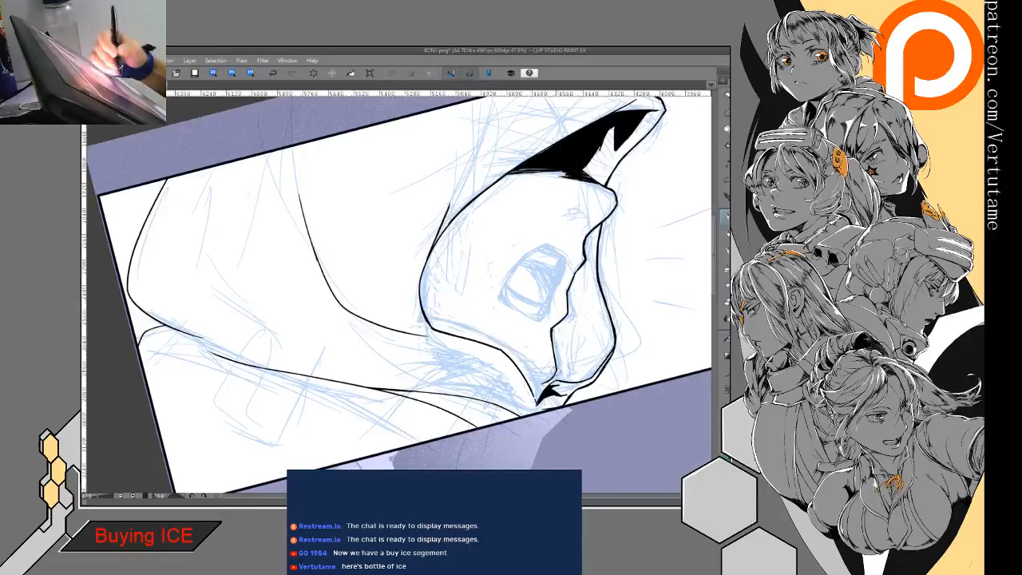
{"action": "left_click_drag", "start_coordinate": [556, 374], "coordinate": [542, 388]}
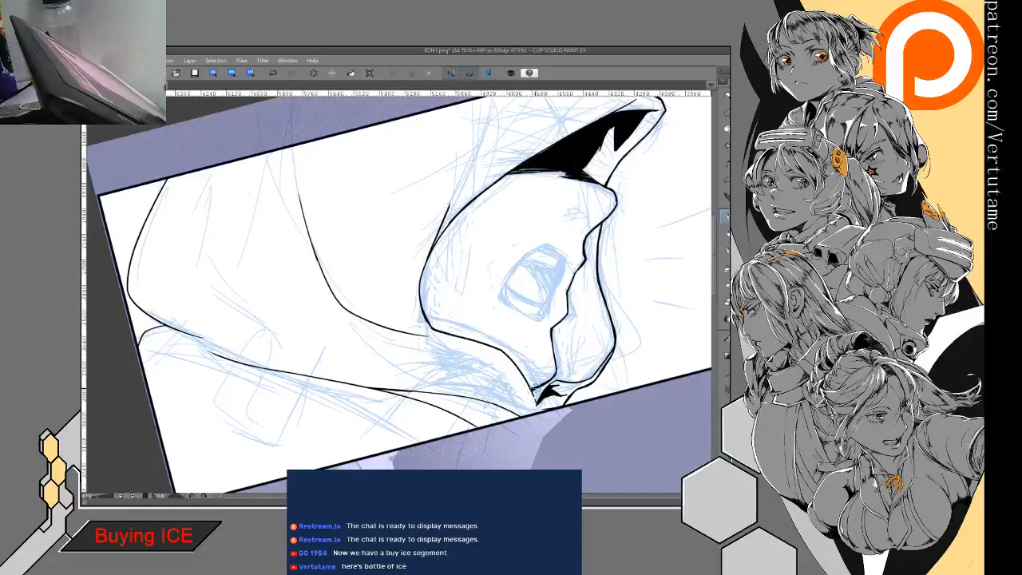
- Ink creases branching from the jagged inner edge into the hood's front flap and undo the stray rectangular selection
{"action": "left_click_drag", "start_coordinate": [566, 281], "coordinate": [592, 337]}
{"action": "left_click_drag", "start_coordinate": [570, 304], "coordinate": [599, 336]}
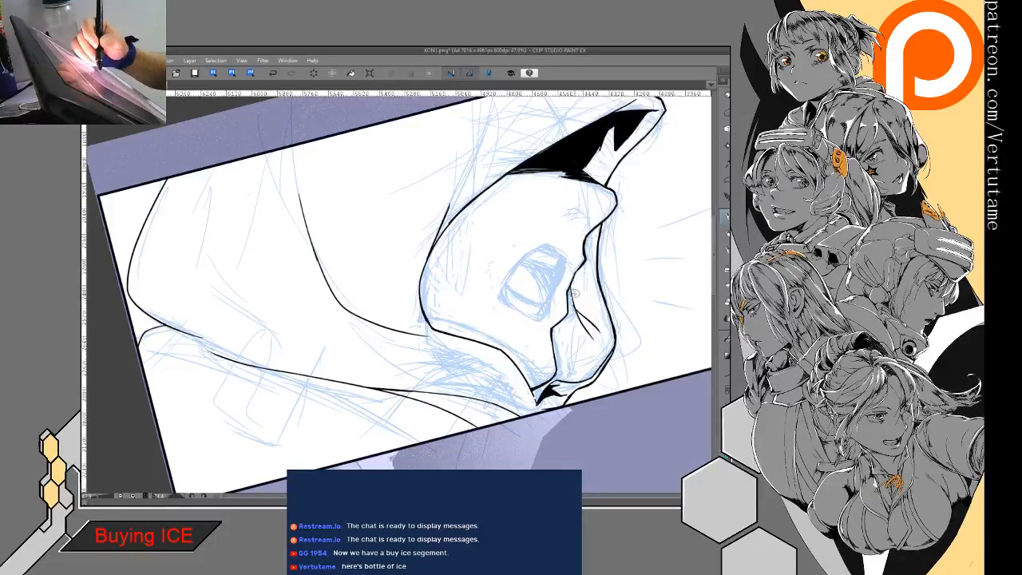
{"action": "left_click_drag", "start_coordinate": [570, 288], "coordinate": [579, 310]}
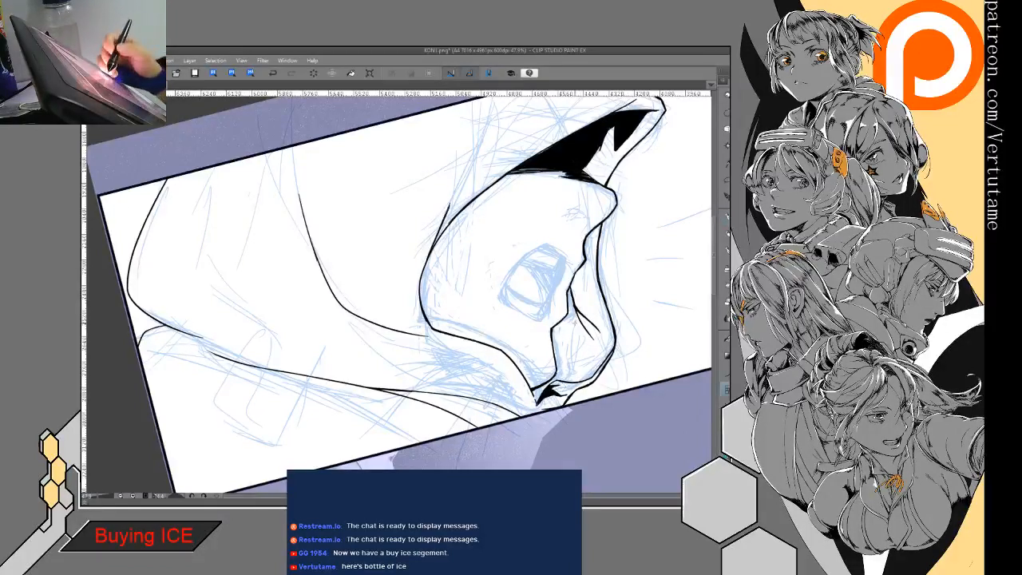
{"action": "left_click_drag", "start_coordinate": [569, 319], "coordinate": [554, 349]}
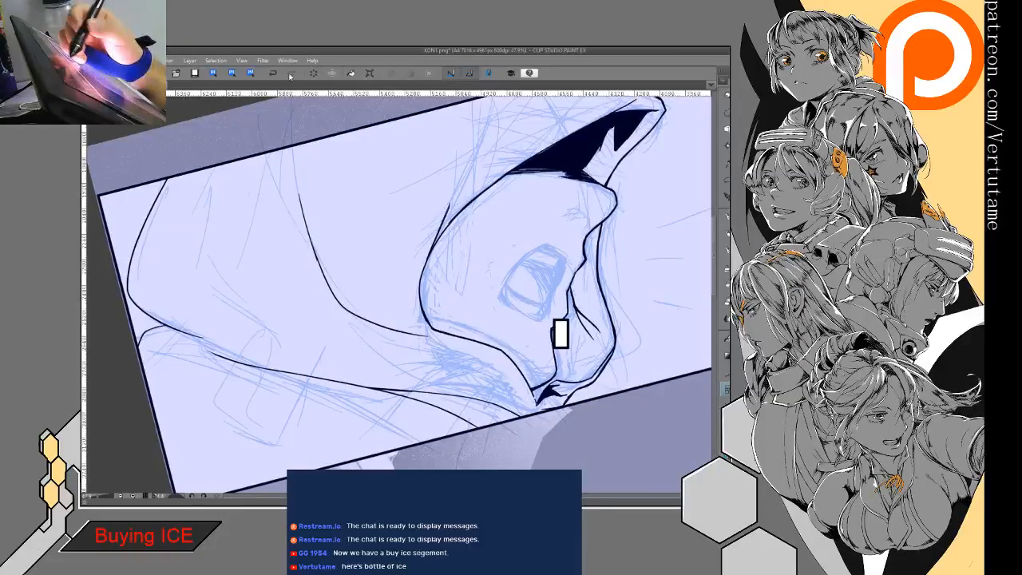
{"action": "left_click", "coordinate": [273, 73]}
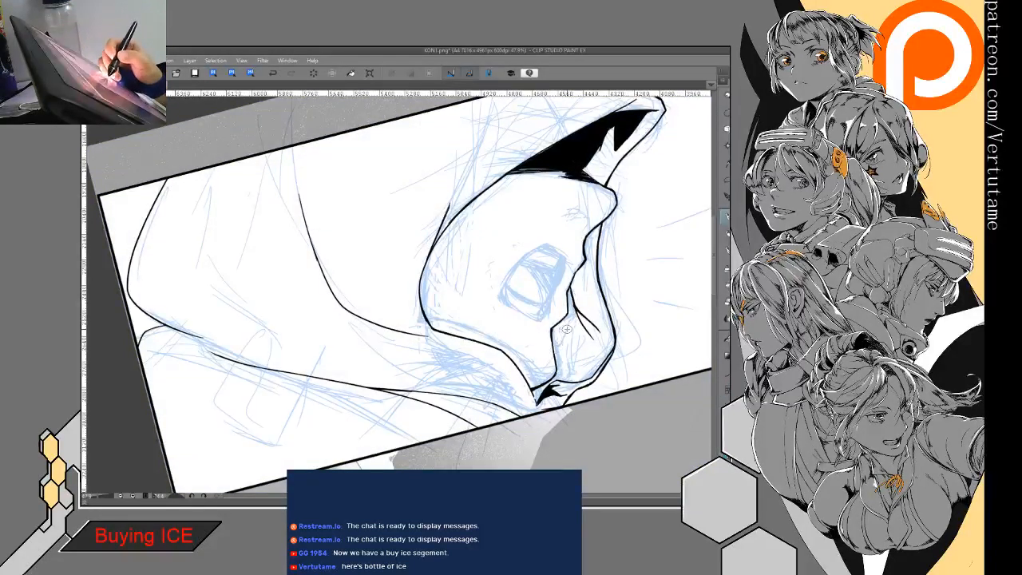
{"action": "left_click", "coordinate": [278, 75]}
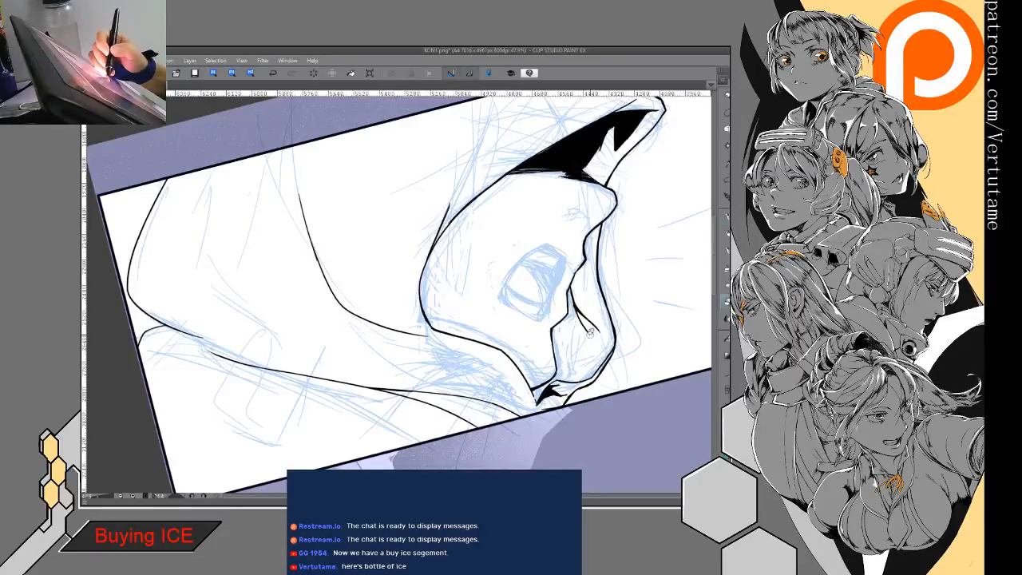
- Add fold lines down the hood's front flap toward the lower black crease, trimming the ends with the eraser
{"action": "key", "text": "p"}
{"action": "left_click_drag", "start_coordinate": [588, 330], "coordinate": [583, 369]}
{"action": "key", "text": "e"}
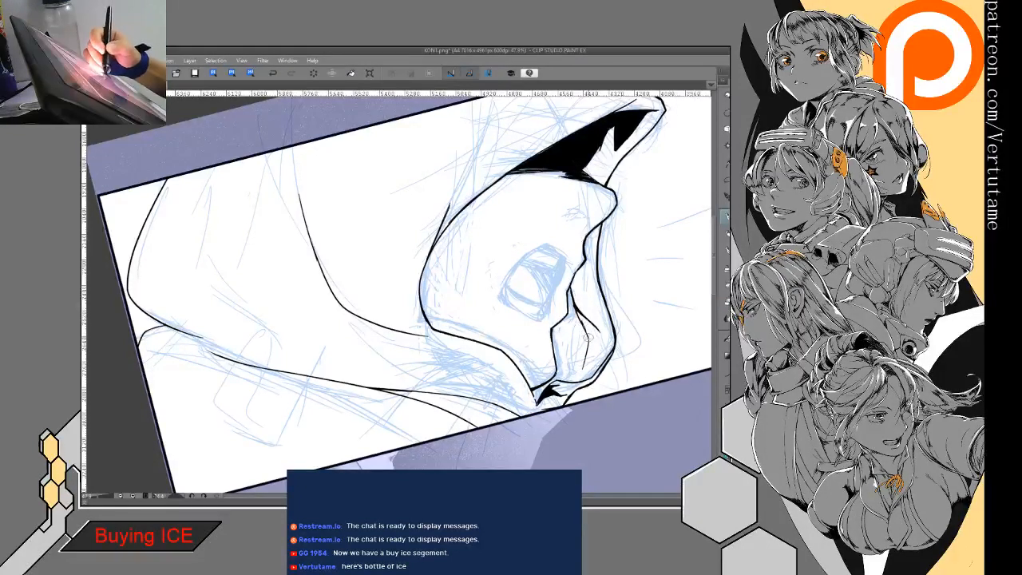
{"action": "key", "text": "p"}
{"action": "left_click_drag", "start_coordinate": [589, 317], "coordinate": [588, 330]}
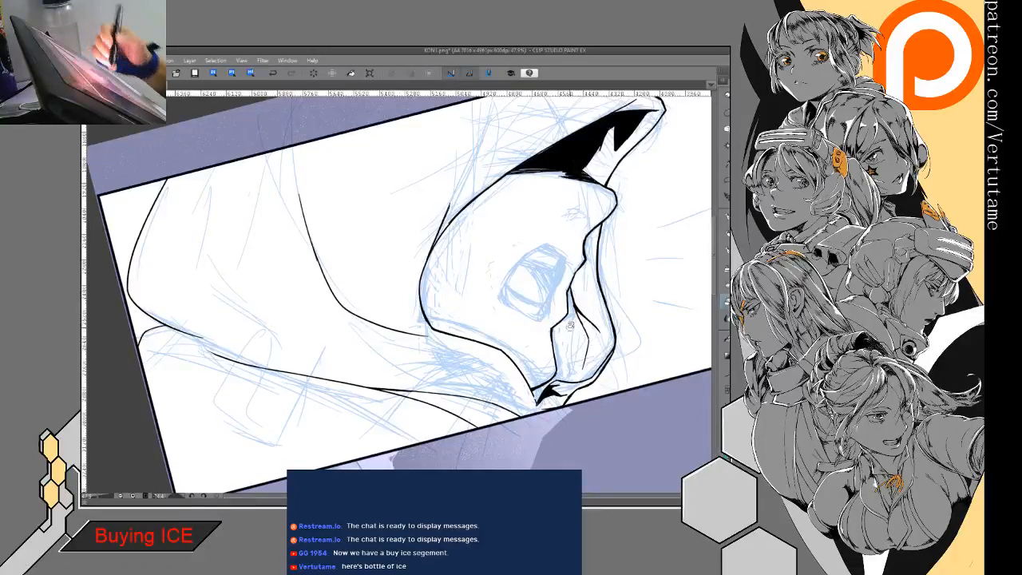
{"action": "key", "text": "e"}
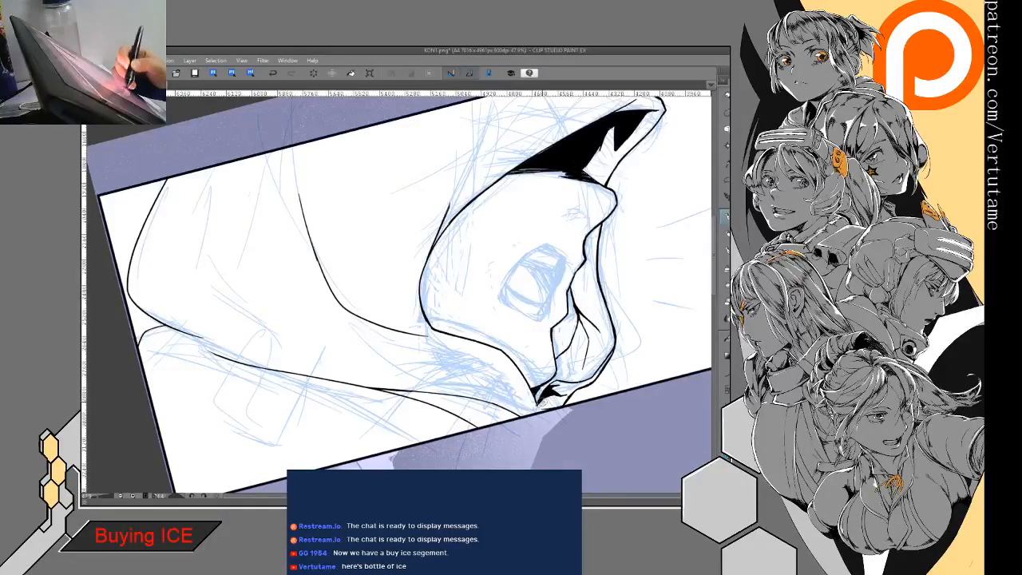
{"action": "left_click_drag", "start_coordinate": [573, 355], "coordinate": [557, 374]}
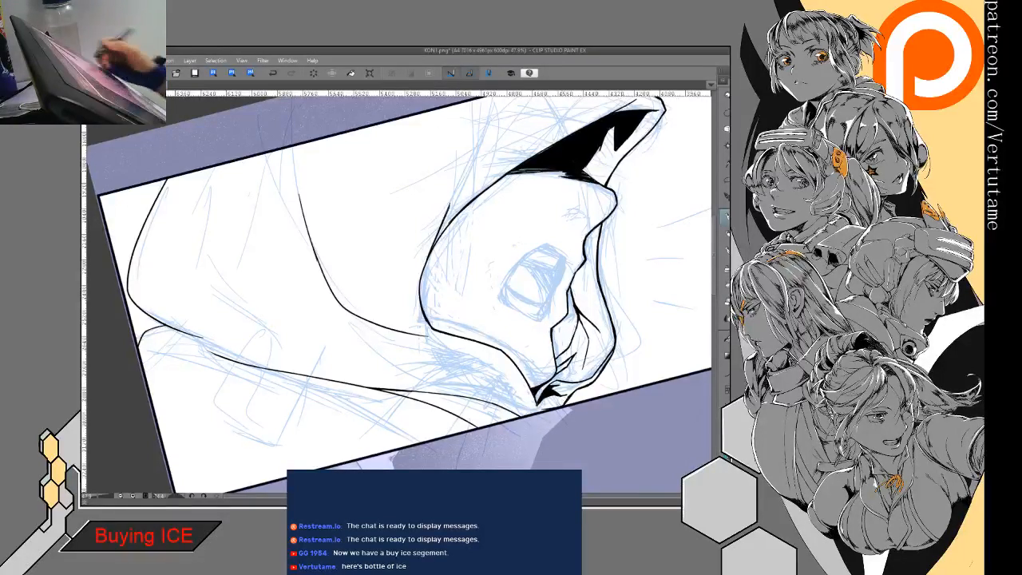
- Fill the enclosed gaps between the jagged inner hood edge and the front flap's folds with black, checking without the sketch
{"action": "key", "text": "g"}
{"action": "key", "text": "g"}
{"action": "left_click", "coordinate": [566, 328]}
{"action": "left_click", "coordinate": [566, 364]}
{"action": "key", "text": "p"}
{"action": "key", "text": "e"}
{"action": "key", "text": "p"}
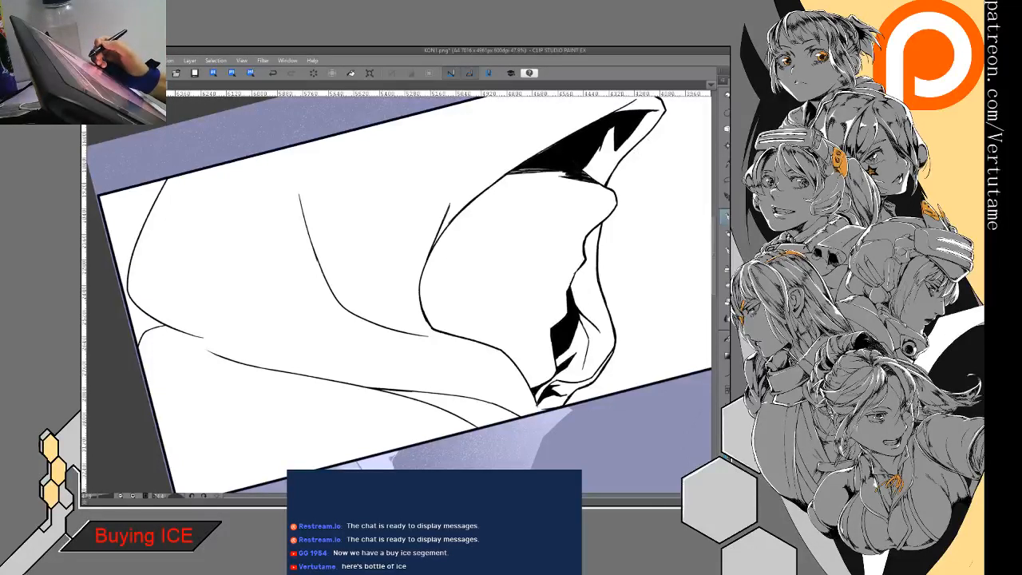
{"action": "key", "text": "ctrl+comma"}
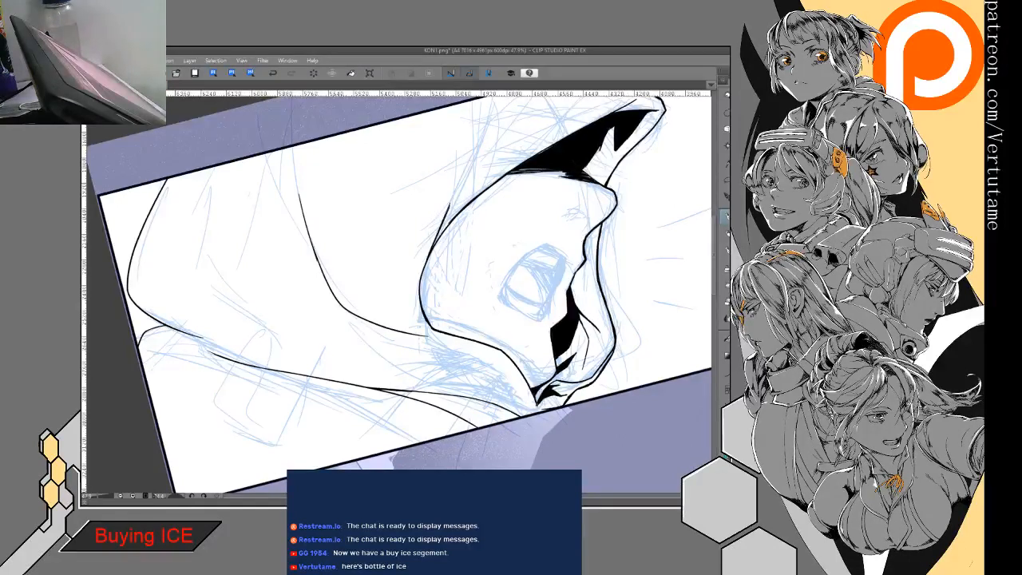
- Mirror the view and ink the shouting figure's nostril as a small solid black shape, shaping its edges with the eraser
{"action": "key", "text": "h"}
{"action": "left_click_drag", "start_coordinate": [285, 241], "coordinate": [447, 272]}
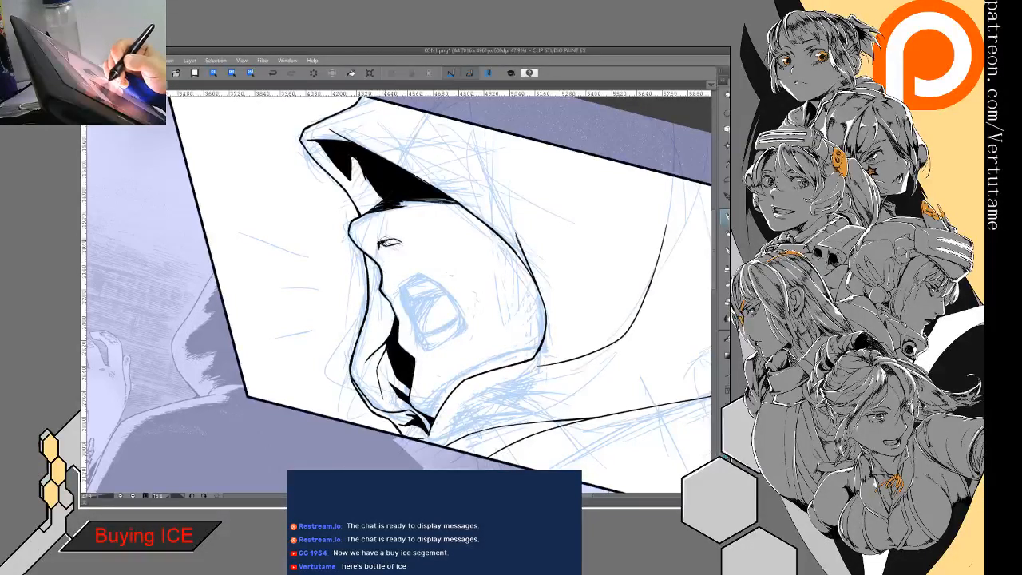
{"action": "key", "text": "e"}
{"action": "left_click_drag", "start_coordinate": [386, 247], "coordinate": [392, 245]}
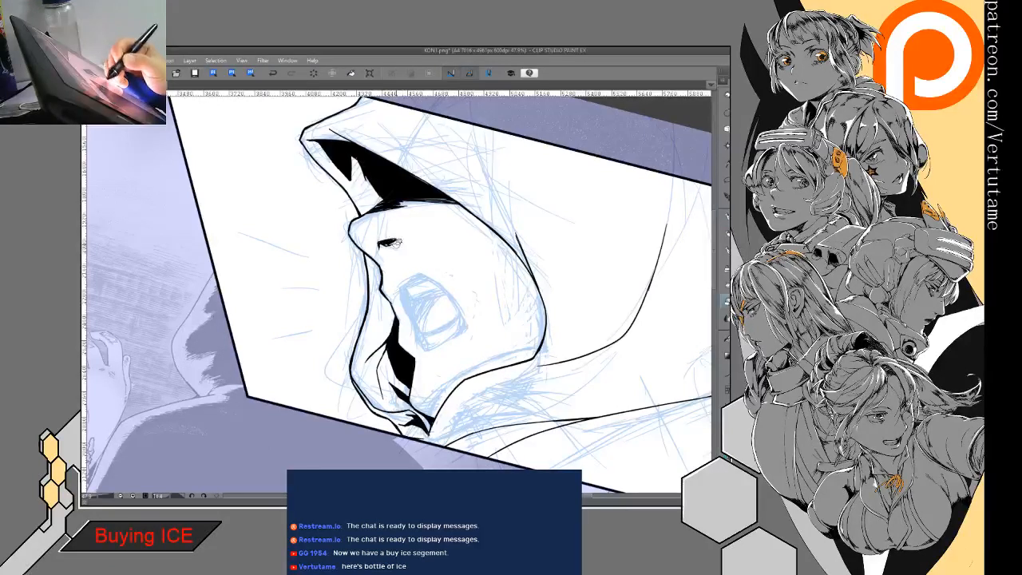
{"action": "key", "text": "p"}
{"action": "key", "text": "e"}
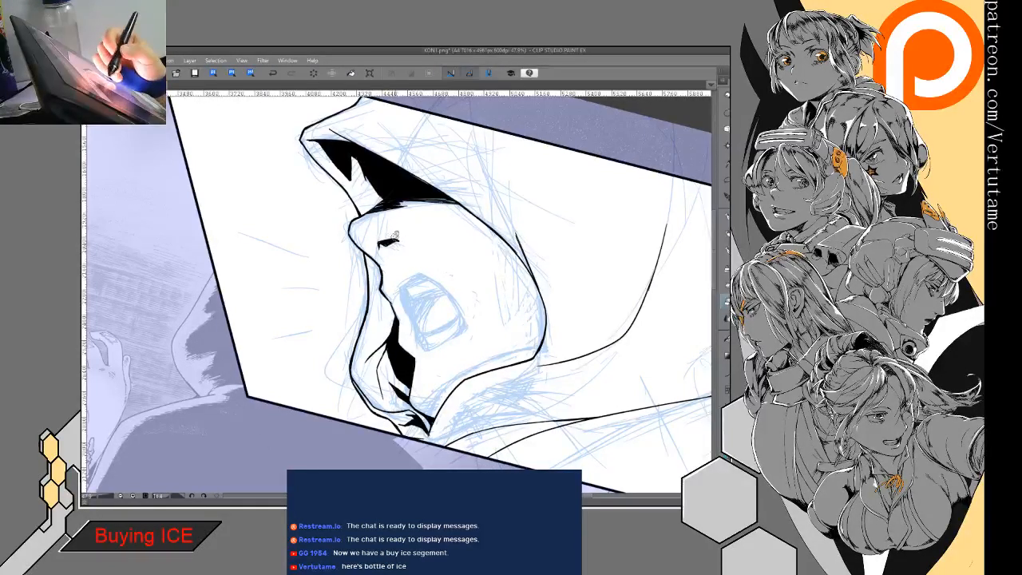
{"action": "key", "text": "p"}
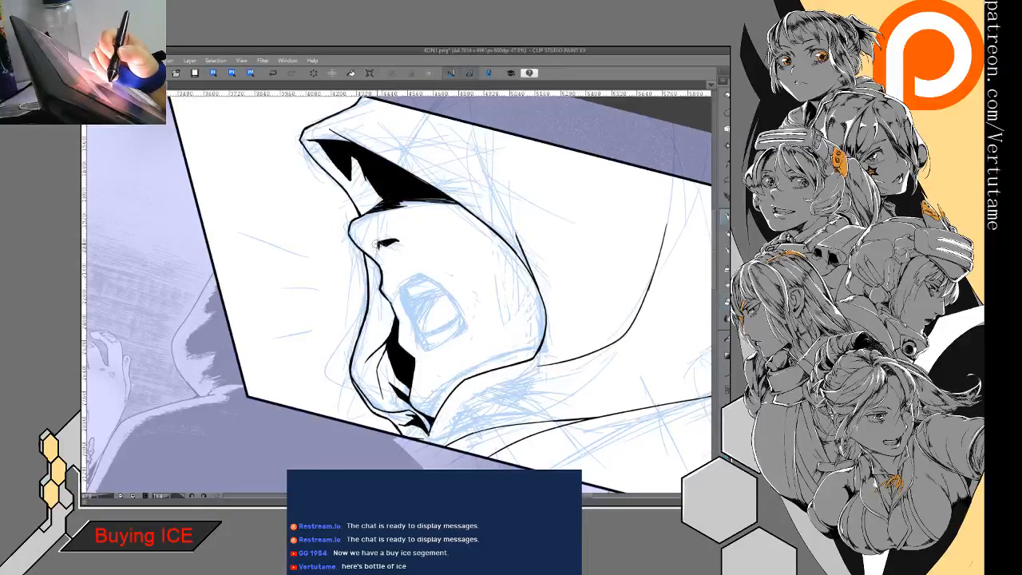
{"action": "key", "text": "e"}
{"action": "left_click_drag", "start_coordinate": [385, 249], "coordinate": [380, 246]}
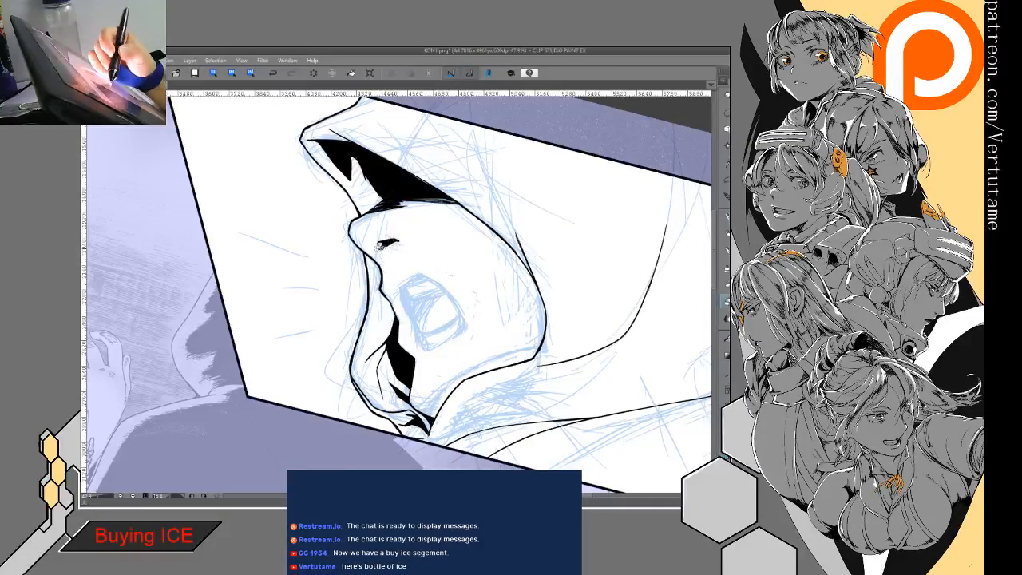
- Ink the outline of the shouting figure's open mouth over the sketch, closing it along the lower lip
{"action": "key", "text": "p"}
{"action": "mouse_move", "coordinate": [421, 276]}
{"action": "left_mouse_down"}
{"action": "mouse_move", "coordinate": [397, 285]}
{"action": "mouse_move", "coordinate": [409, 323]}
{"action": "left_mouse_up"}
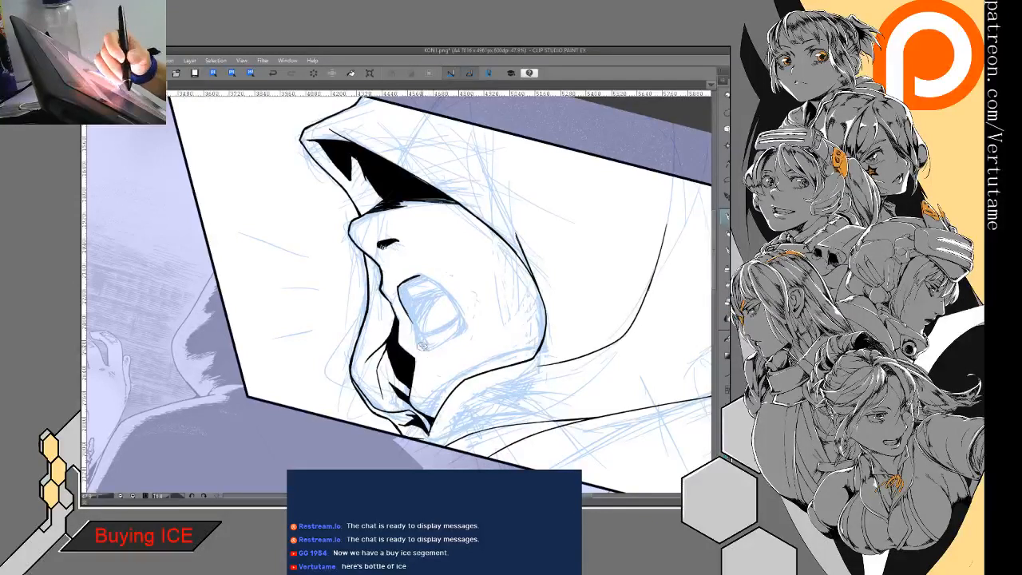
{"action": "left_click_drag", "start_coordinate": [432, 343], "coordinate": [465, 325]}
{"action": "key", "text": "p"}
{"action": "key", "text": "h"}
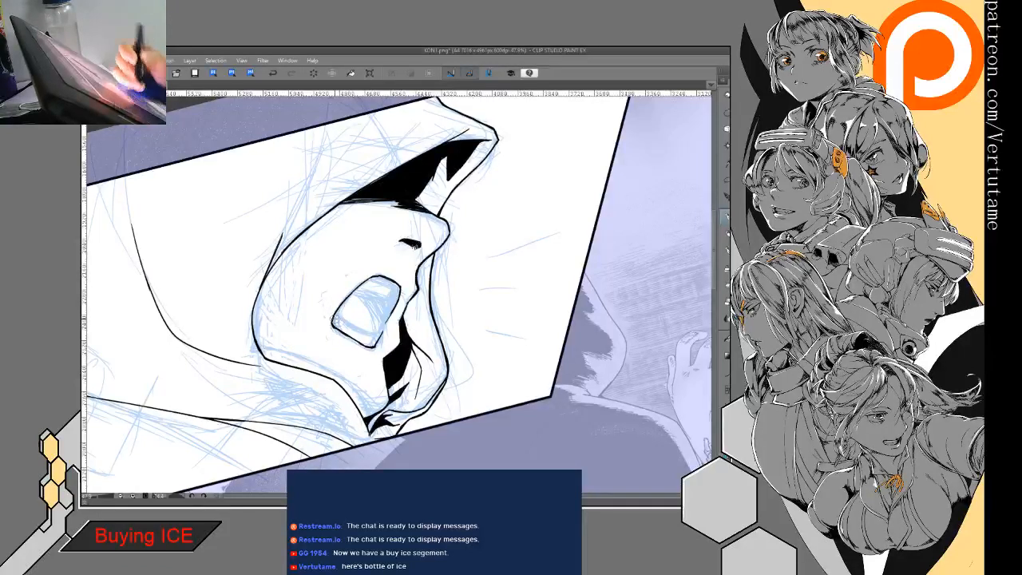
{"action": "left_click_drag", "start_coordinate": [286, 339], "coordinate": [339, 290]}
- Ink the edges of the upper and lower teeth inside the open mouth and thicken the lines at the mouth's front corners
{"action": "scroll", "coordinate": [468, 391], "scroll_direction": "up", "scroll_amount": 2}
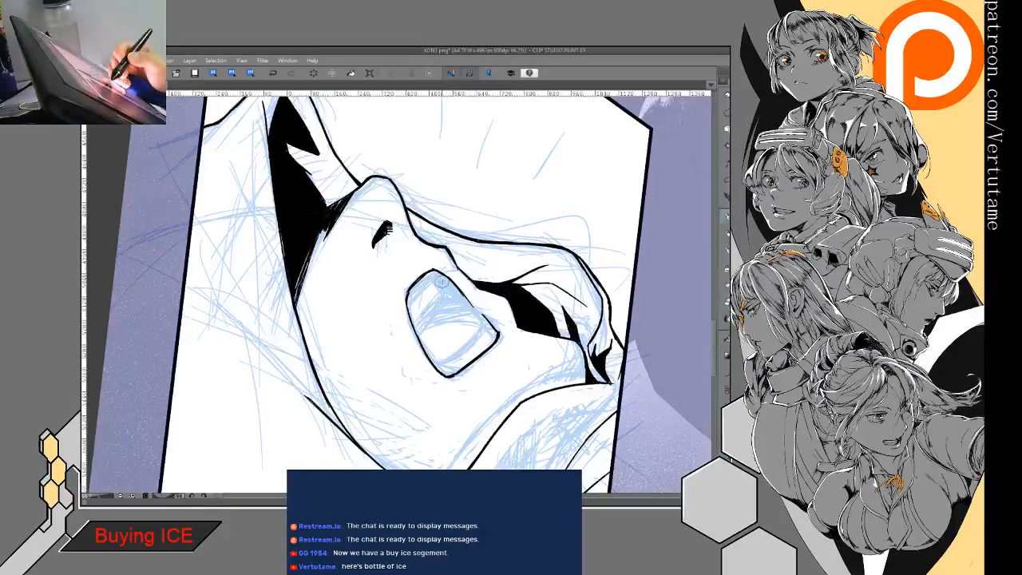
{"action": "left_click_drag", "start_coordinate": [411, 307], "coordinate": [447, 282]}
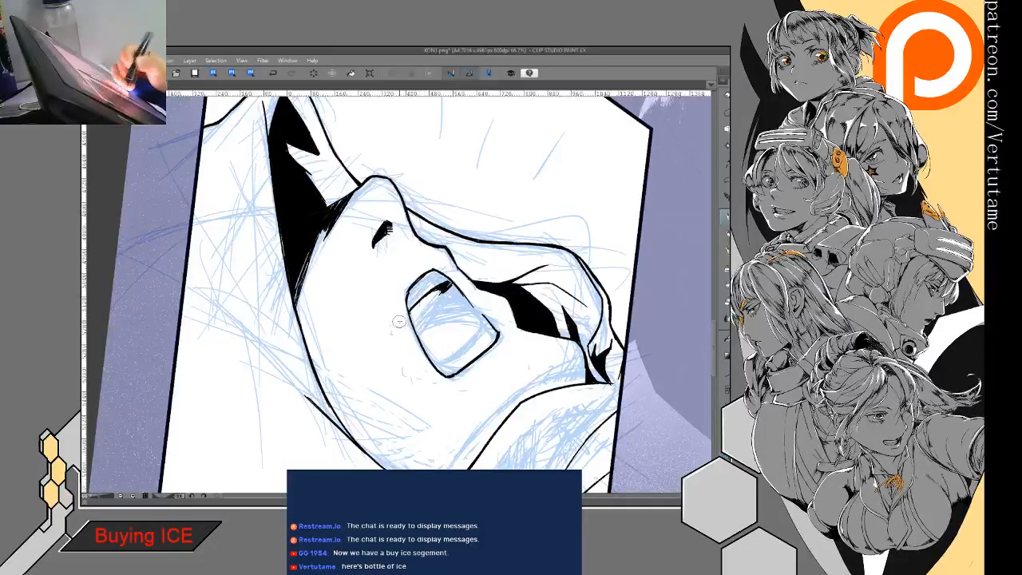
{"action": "mouse_move", "coordinate": [405, 318]}
{"action": "left_mouse_down"}
{"action": "mouse_move", "coordinate": [455, 342]}
{"action": "mouse_move", "coordinate": [462, 324]}
{"action": "mouse_move", "coordinate": [456, 356]}
{"action": "mouse_move", "coordinate": [481, 274]}
{"action": "mouse_move", "coordinate": [352, 264]}
{"action": "left_mouse_up"}
{"action": "left_click_drag", "start_coordinate": [382, 387], "coordinate": [443, 357]}
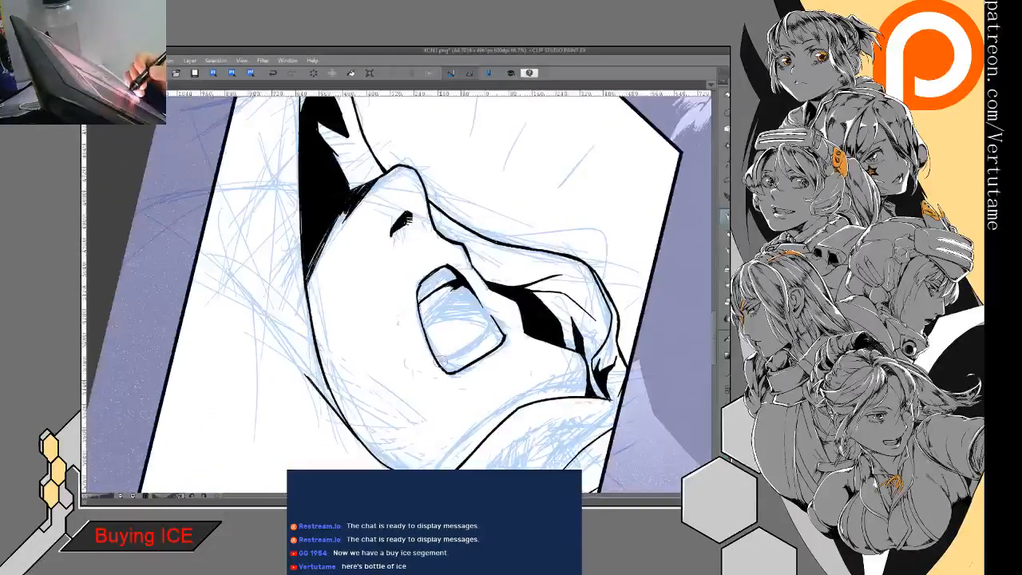
{"action": "left_click_drag", "start_coordinate": [492, 327], "coordinate": [463, 350]}
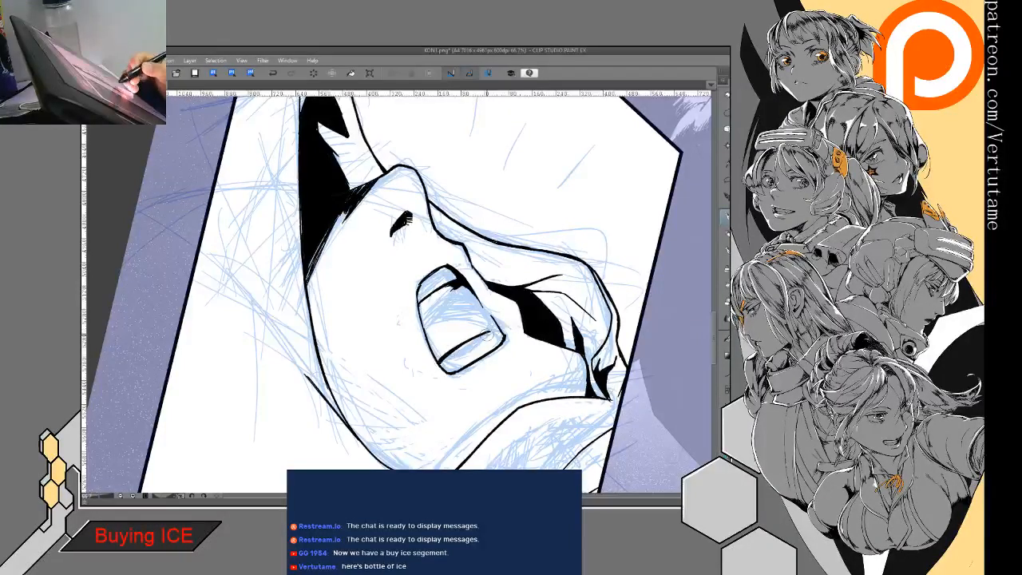
{"action": "left_click_drag", "start_coordinate": [492, 332], "coordinate": [503, 342]}
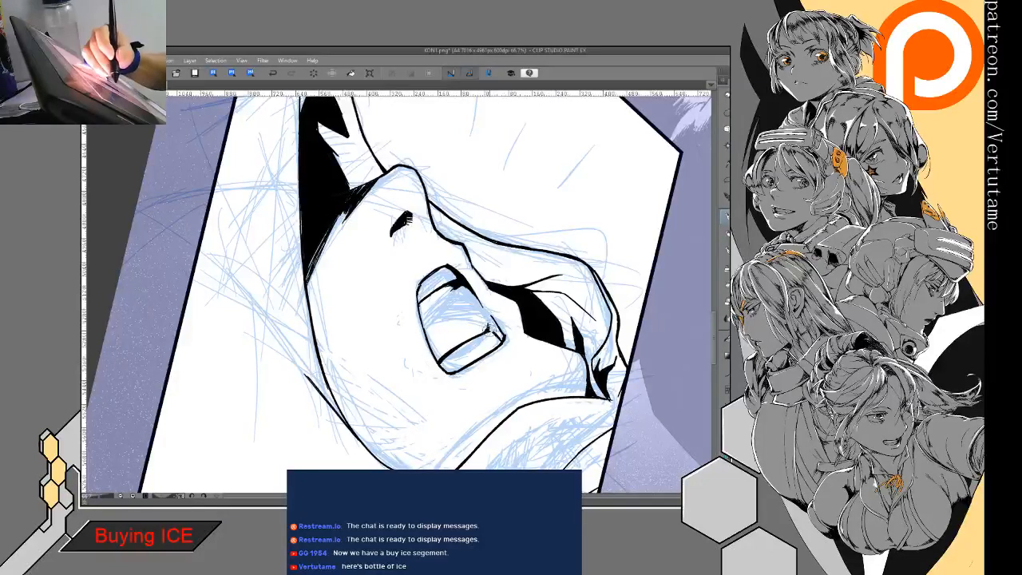
{"action": "left_click_drag", "start_coordinate": [490, 318], "coordinate": [441, 326]}
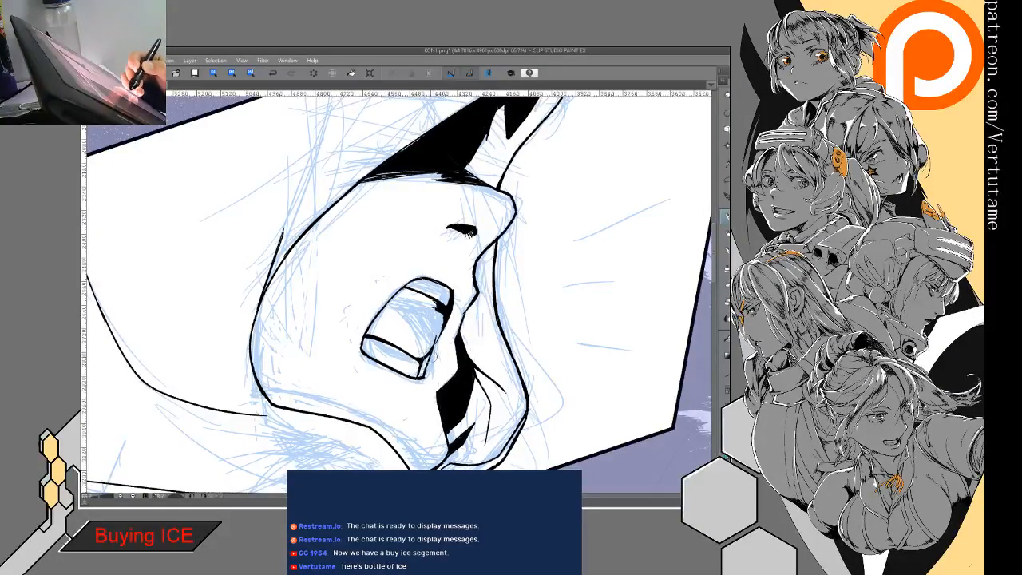
- Blacken the mouth's small front corner gap and clean up the line at the upper teeth's rear corner with pen and eraser
{"action": "key", "text": "g"}
{"action": "key", "text": "g"}
{"action": "left_click", "coordinate": [426, 363]}
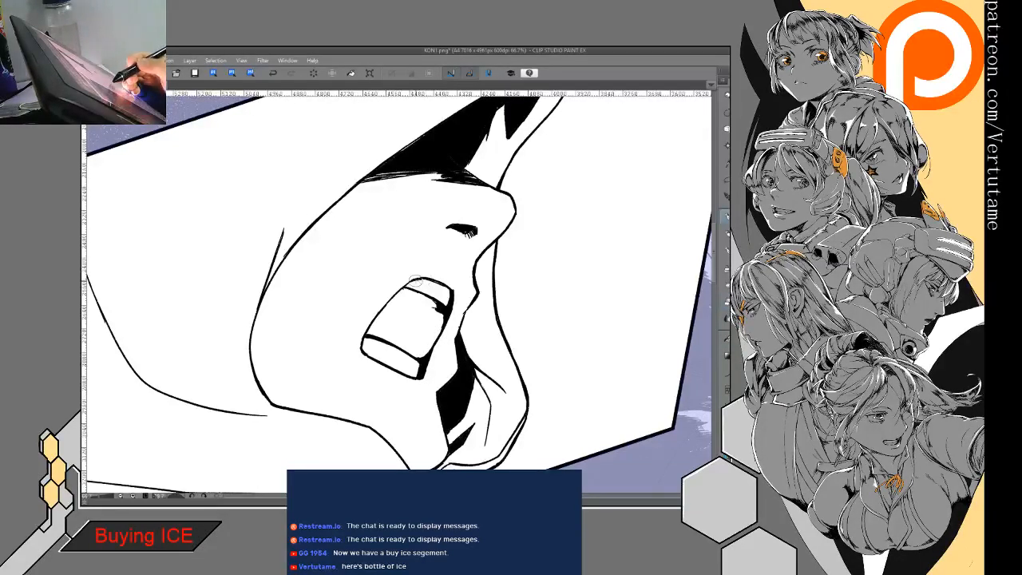
{"action": "mouse_move", "coordinate": [402, 317]}
{"action": "left_mouse_down"}
{"action": "mouse_move", "coordinate": [434, 326]}
{"action": "mouse_move", "coordinate": [425, 303]}
{"action": "mouse_move", "coordinate": [384, 333]}
{"action": "mouse_move", "coordinate": [416, 304]}
{"action": "mouse_move", "coordinate": [393, 325]}
{"action": "mouse_move", "coordinate": [414, 346]}
{"action": "mouse_move", "coordinate": [406, 382]}
{"action": "mouse_move", "coordinate": [438, 346]}
{"action": "mouse_move", "coordinate": [445, 363]}
{"action": "left_mouse_up"}
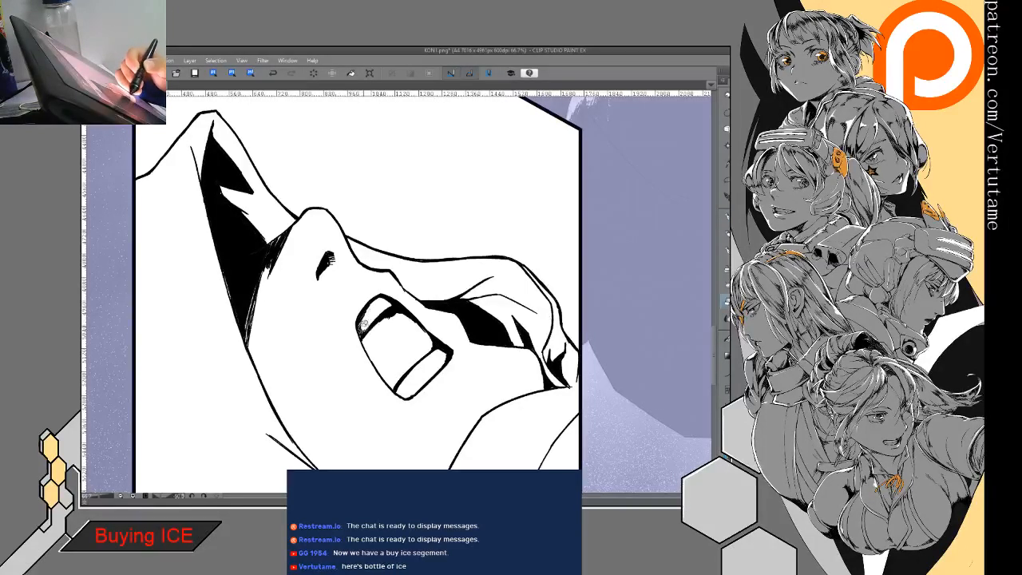
{"action": "key", "text": "p"}
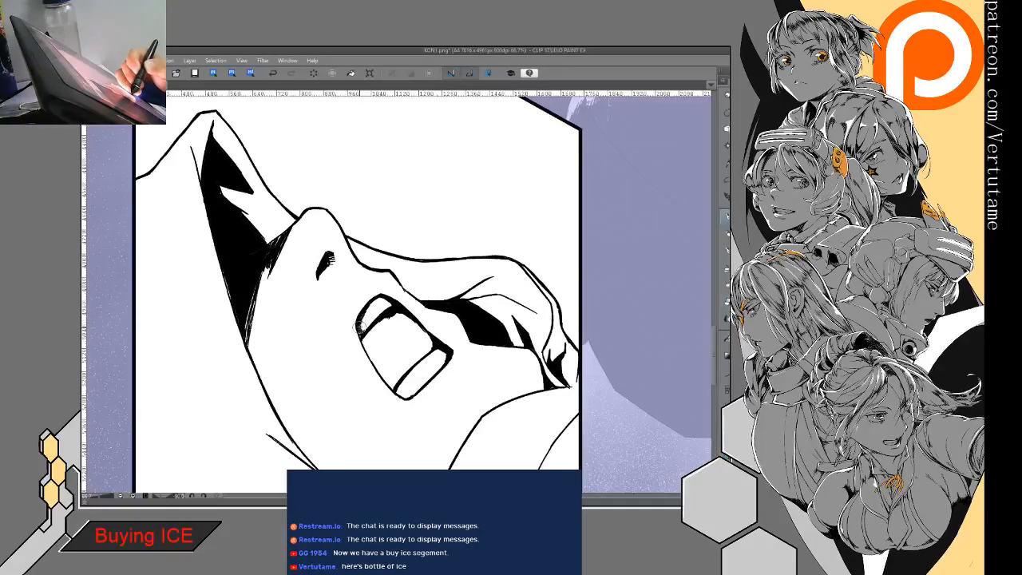
{"action": "key", "text": "e"}
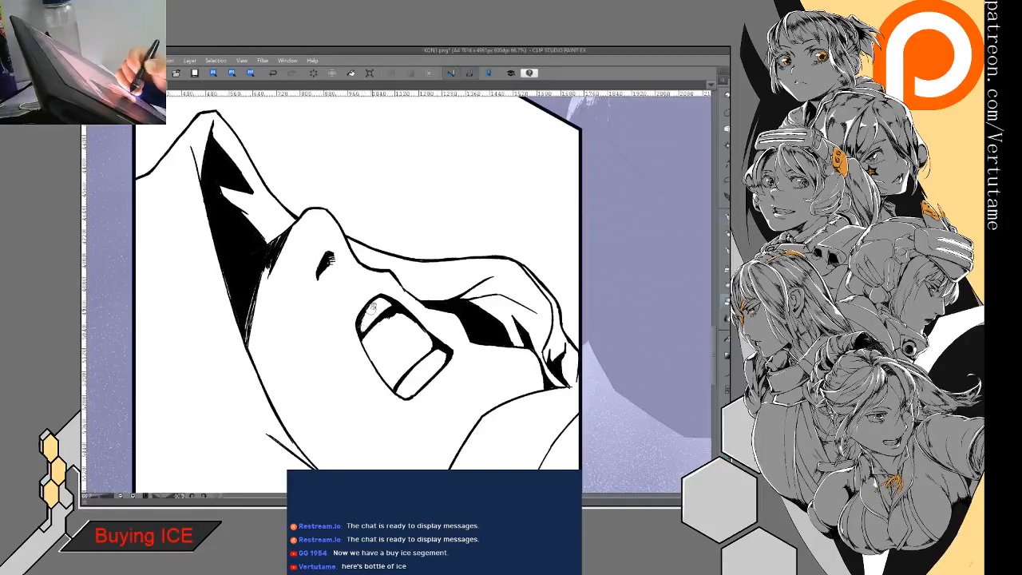
{"action": "key", "text": "p"}
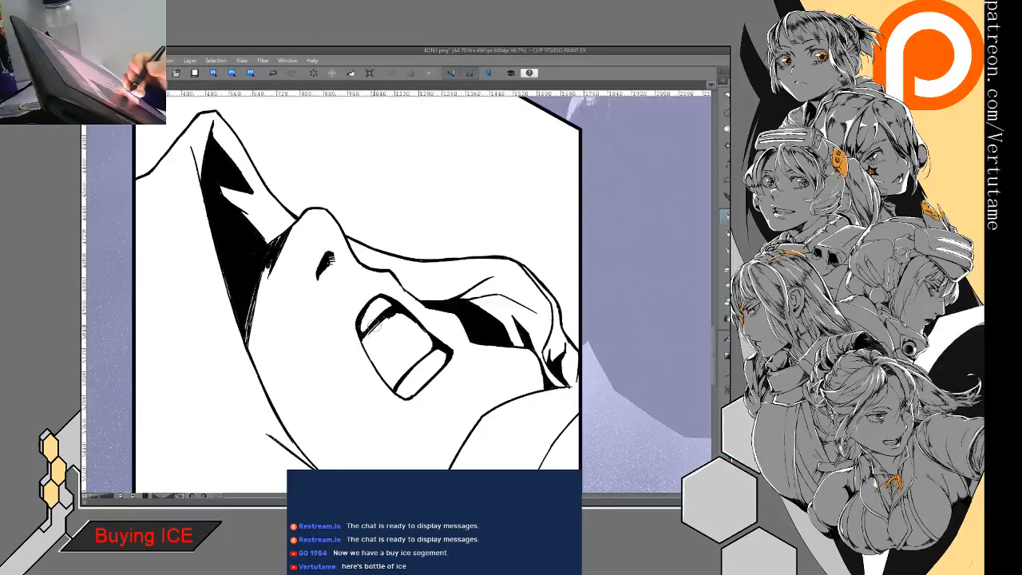
- Fill the inside of the open mouth between the upper and lower teeth with solid black
{"action": "mouse_move", "coordinate": [325, 264]}
{"action": "left_mouse_down"}
{"action": "mouse_move", "coordinate": [401, 226]}
{"action": "mouse_move", "coordinate": [437, 228]}
{"action": "left_mouse_up"}
{"action": "scroll", "coordinate": [410, 431], "scroll_direction": "down", "scroll_amount": 3}
{"action": "left_click_drag", "start_coordinate": [410, 399], "coordinate": [418, 385]}
{"action": "left_click_drag", "start_coordinate": [343, 215], "coordinate": [421, 201]}
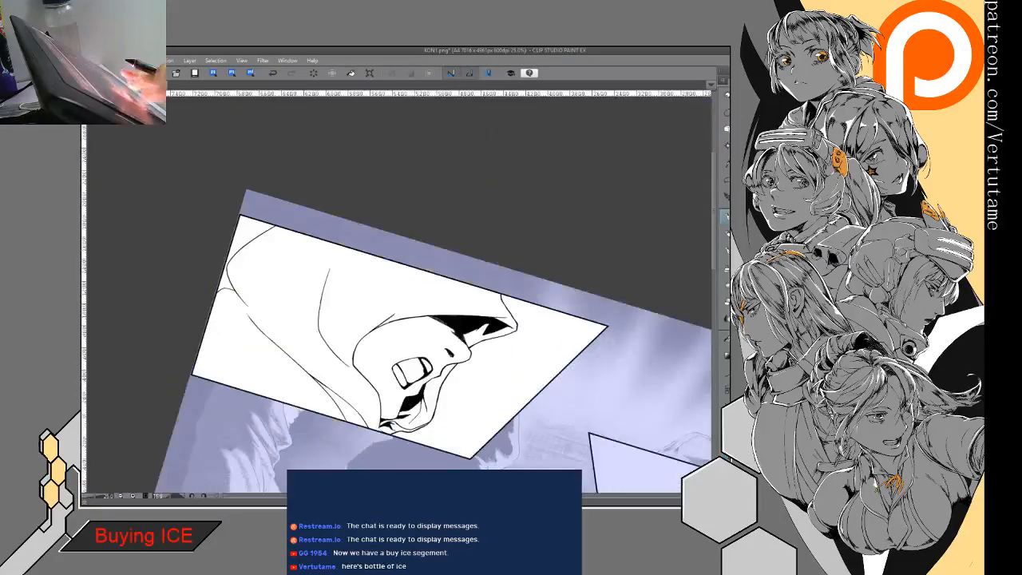
{"action": "scroll", "coordinate": [420, 344], "scroll_direction": "up", "scroll_amount": 2}
{"action": "left_click_drag", "start_coordinate": [403, 371], "coordinate": [461, 323]}
{"action": "key", "text": "g"}
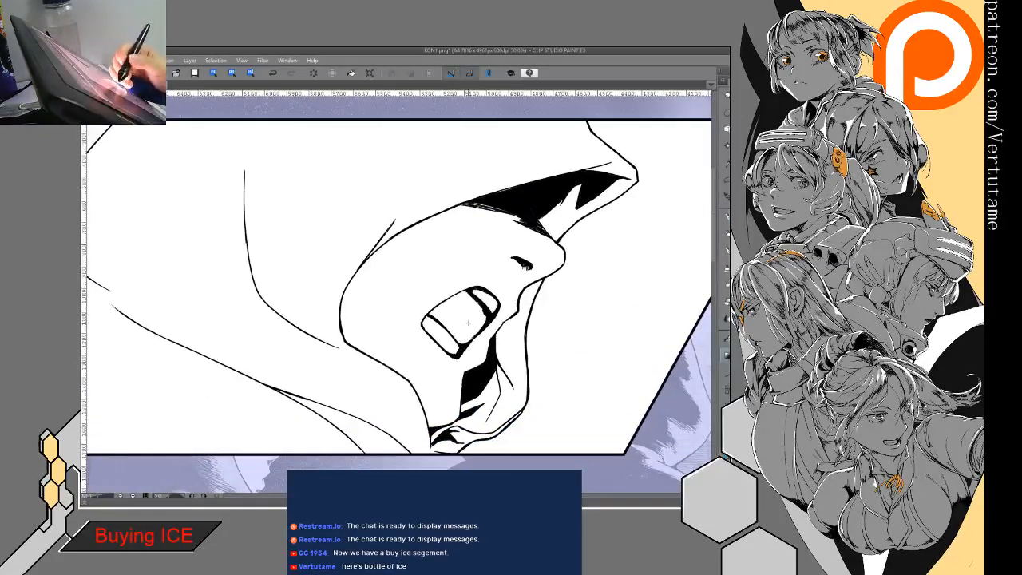
{"action": "left_click", "coordinate": [470, 323]}
{"action": "key", "text": "p"}
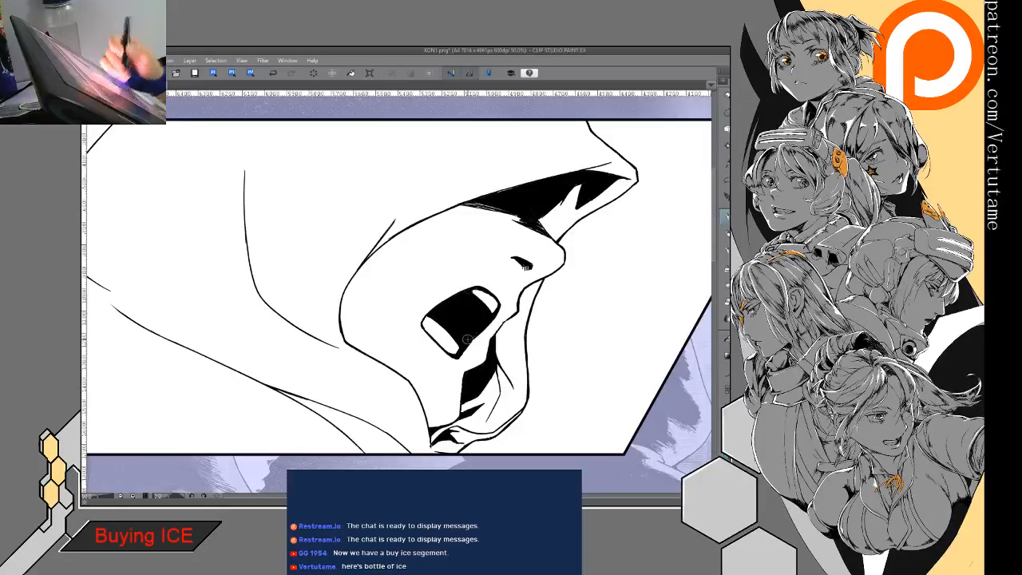
- Try short hatching lines above the shouting figure's upper lip and undo them
{"action": "mouse_move", "coordinate": [467, 339]}
{"action": "left_mouse_down"}
{"action": "mouse_move", "coordinate": [474, 299]}
{"action": "mouse_move", "coordinate": [464, 310]}
{"action": "left_mouse_up"}
{"action": "left_click_drag", "start_coordinate": [479, 298], "coordinate": [407, 356]}
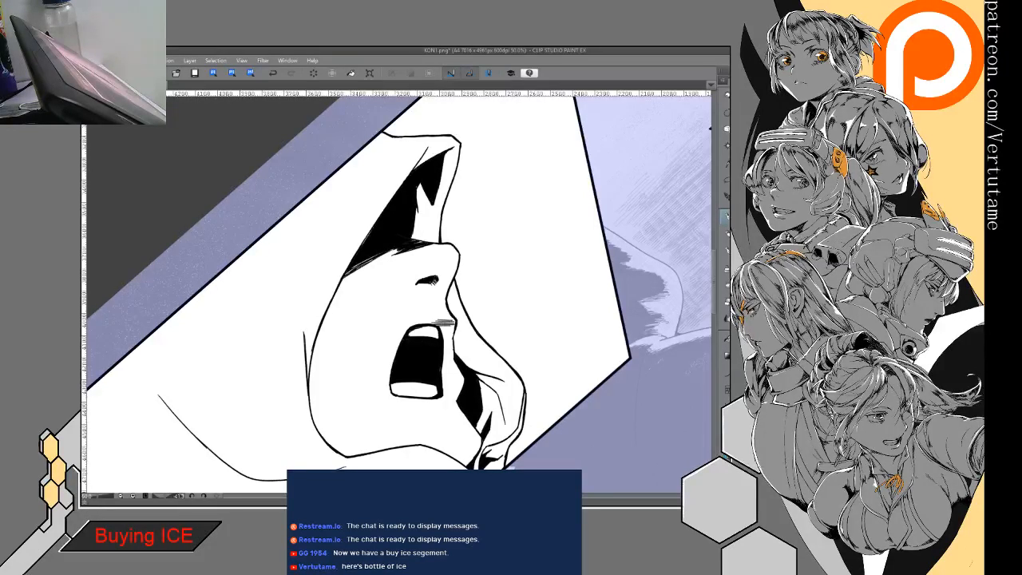
{"action": "left_click", "coordinate": [272, 73]}
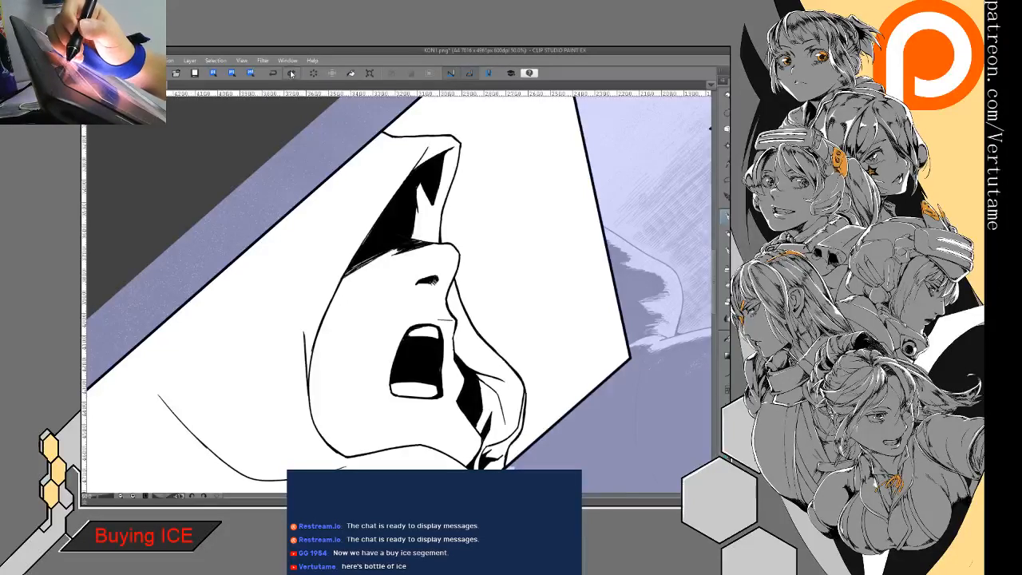
- Extend the black shadow under the hood's peak to narrow the white highlight and lengthen the thin crease above it
{"action": "scroll", "coordinate": [423, 320], "scroll_direction": "down", "scroll_amount": 3}
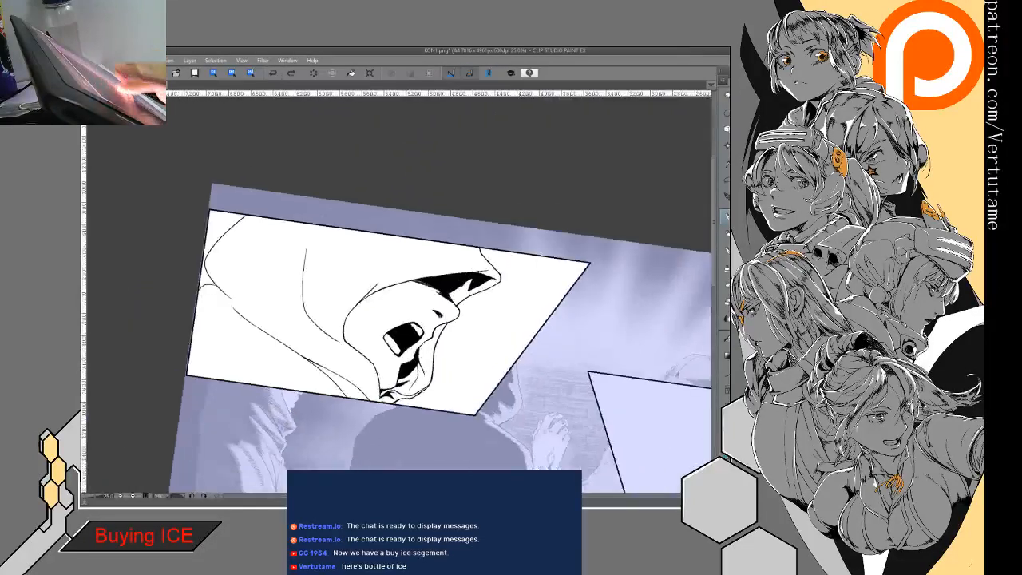
{"action": "scroll", "coordinate": [395, 335], "scroll_direction": "up", "scroll_amount": 3}
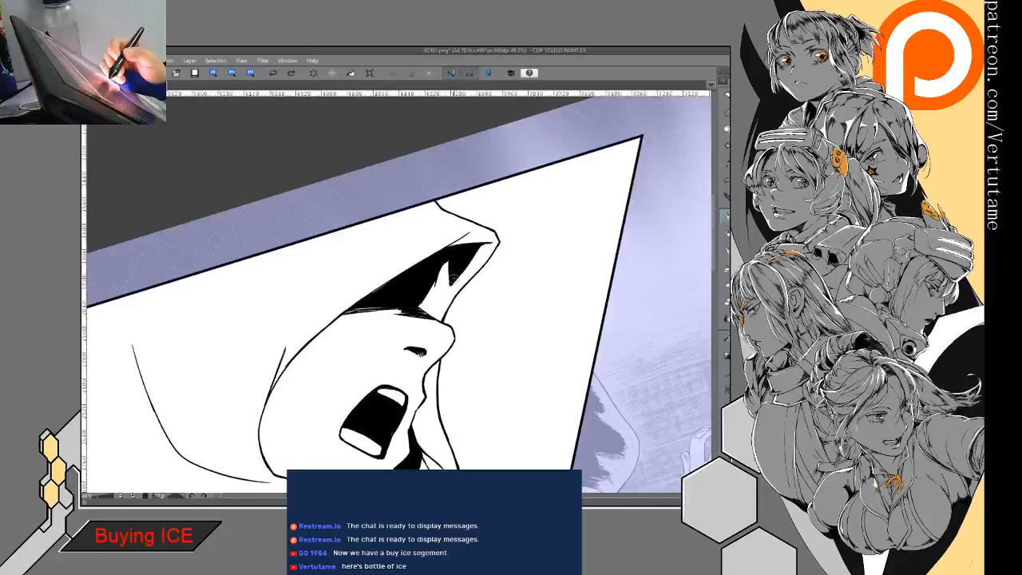
{"action": "mouse_move", "coordinate": [468, 261]}
{"action": "left_mouse_down"}
{"action": "mouse_move", "coordinate": [440, 295]}
{"action": "mouse_move", "coordinate": [459, 274]}
{"action": "left_mouse_up"}
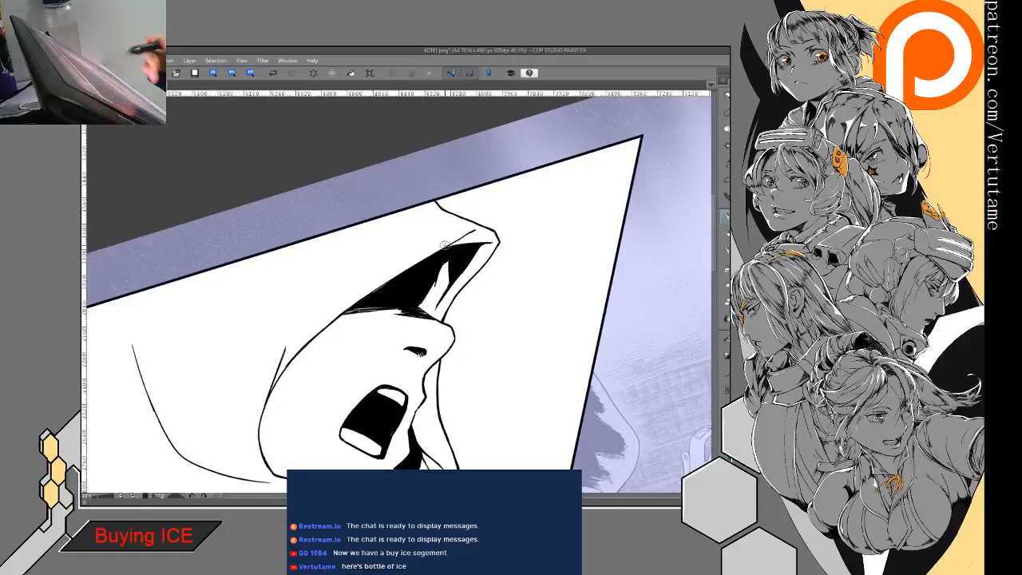
{"action": "left_click_drag", "start_coordinate": [445, 245], "coordinate": [436, 156]}
- Branch a short fold off the long neck fold behind the hood opening and thicken their junction into a tapered black accent
{"action": "left_click_drag", "start_coordinate": [319, 304], "coordinate": [443, 400]}
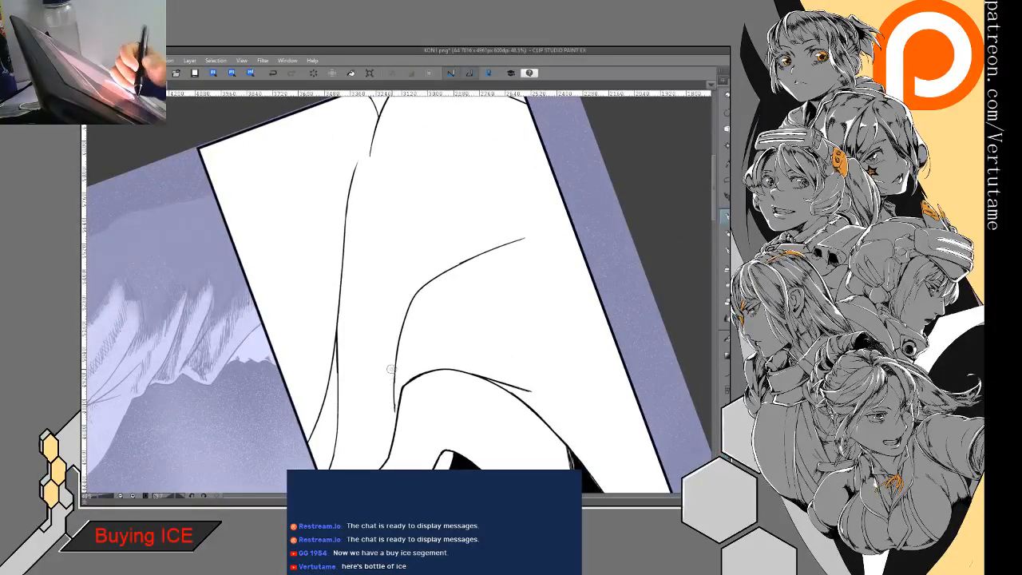
{"action": "left_click_drag", "start_coordinate": [388, 391], "coordinate": [380, 437]}
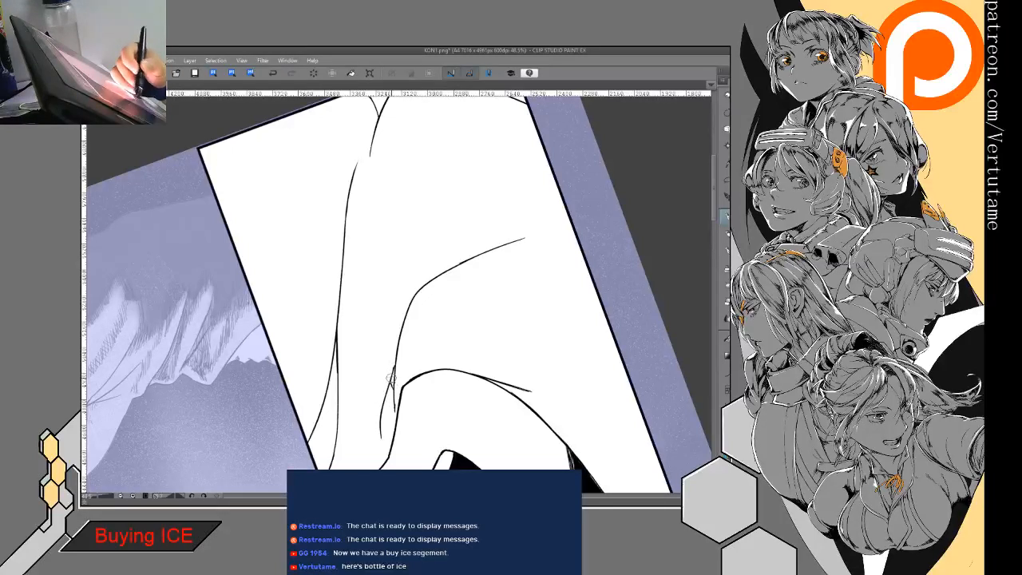
{"action": "left_click_drag", "start_coordinate": [393, 373], "coordinate": [396, 410]}
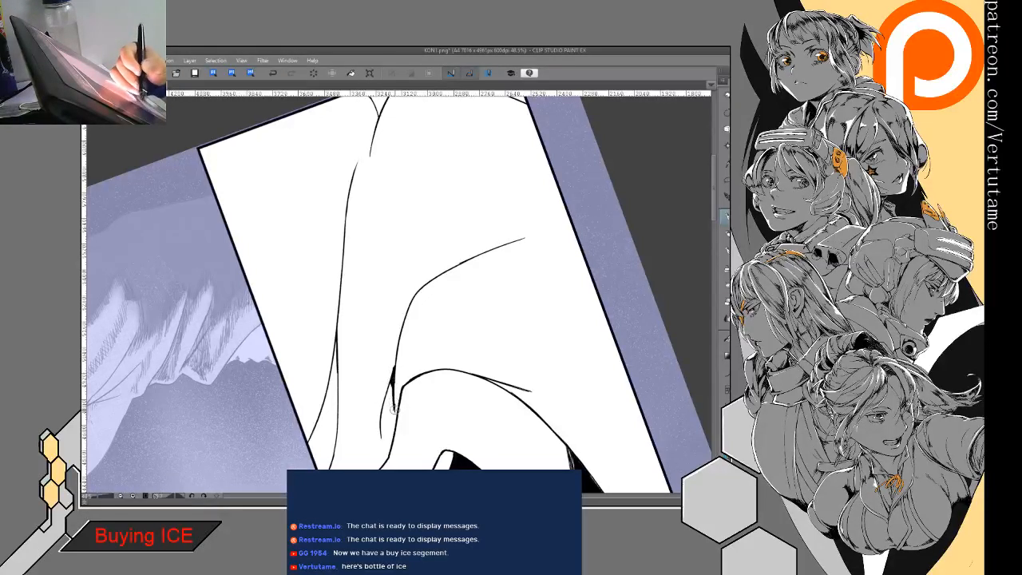
{"action": "left_click_drag", "start_coordinate": [395, 353], "coordinate": [397, 346]}
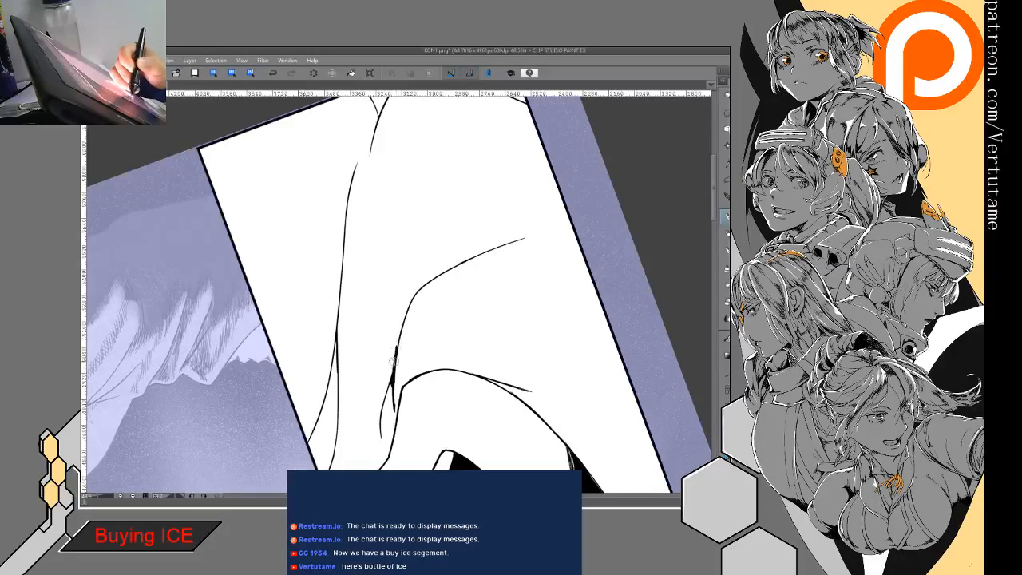
{"action": "key", "text": "e"}
{"action": "key", "text": "p"}
- Try a long contour line down the shouting figure's cheek behind the mouth and undo it
{"action": "mouse_move", "coordinate": [388, 384]}
{"action": "left_mouse_down"}
{"action": "mouse_move", "coordinate": [380, 440]}
{"action": "mouse_move", "coordinate": [359, 291]}
{"action": "mouse_move", "coordinate": [372, 374]}
{"action": "mouse_move", "coordinate": [382, 365]}
{"action": "mouse_move", "coordinate": [326, 305]}
{"action": "left_mouse_up"}
{"action": "left_click_drag", "start_coordinate": [623, 183], "coordinate": [392, 280]}
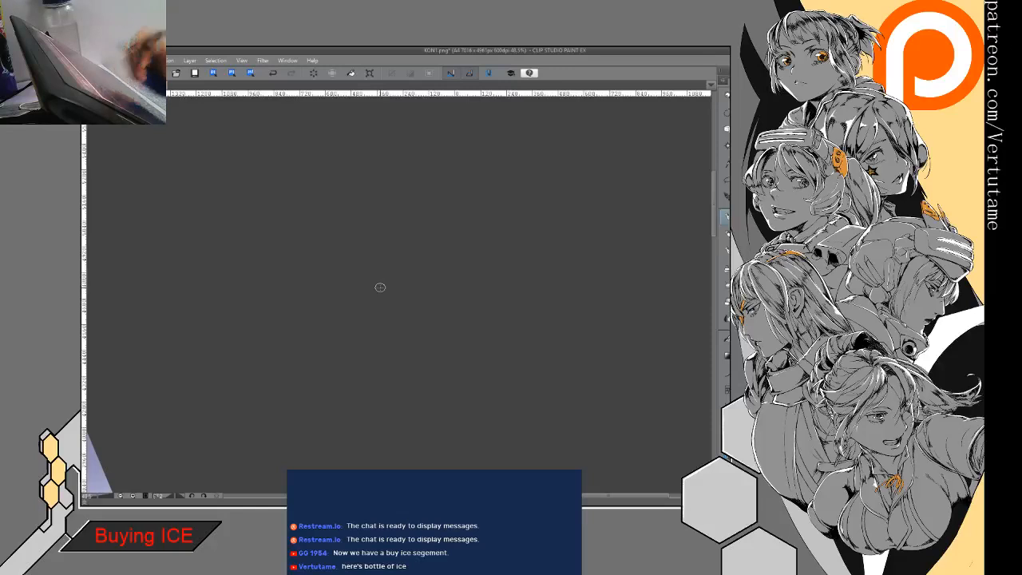
{"action": "left_click_drag", "start_coordinate": [215, 331], "coordinate": [687, 245]}
{"action": "mouse_move", "coordinate": [335, 319]}
{"action": "left_mouse_down"}
{"action": "mouse_move", "coordinate": [425, 285]}
{"action": "mouse_move", "coordinate": [507, 283]}
{"action": "mouse_move", "coordinate": [498, 360]}
{"action": "mouse_move", "coordinate": [518, 289]}
{"action": "left_mouse_up"}
{"action": "left_click_drag", "start_coordinate": [412, 253], "coordinate": [418, 345]}
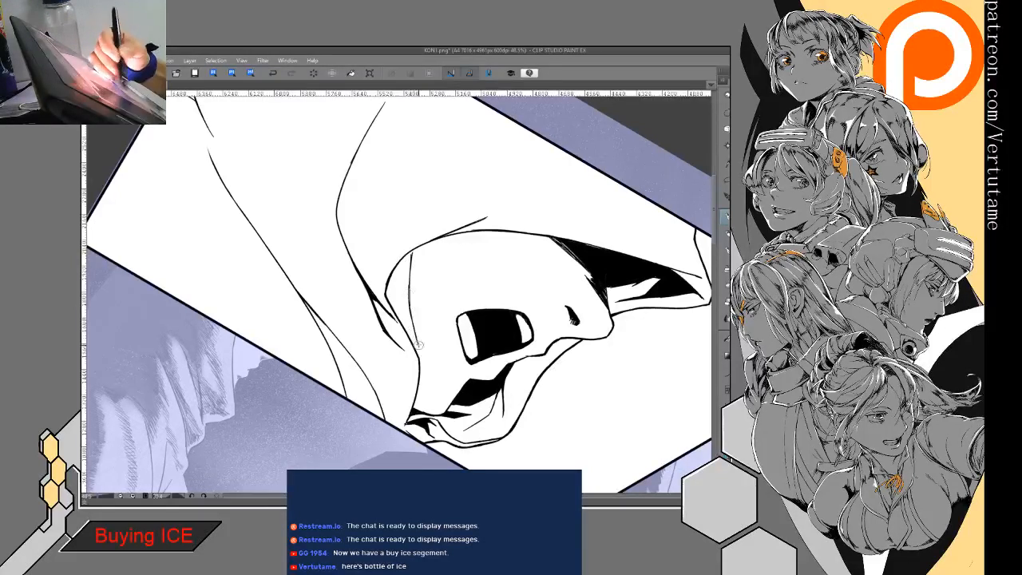
{"action": "key", "text": "ctrl+z"}
{"action": "key", "text": "ctrl+z"}
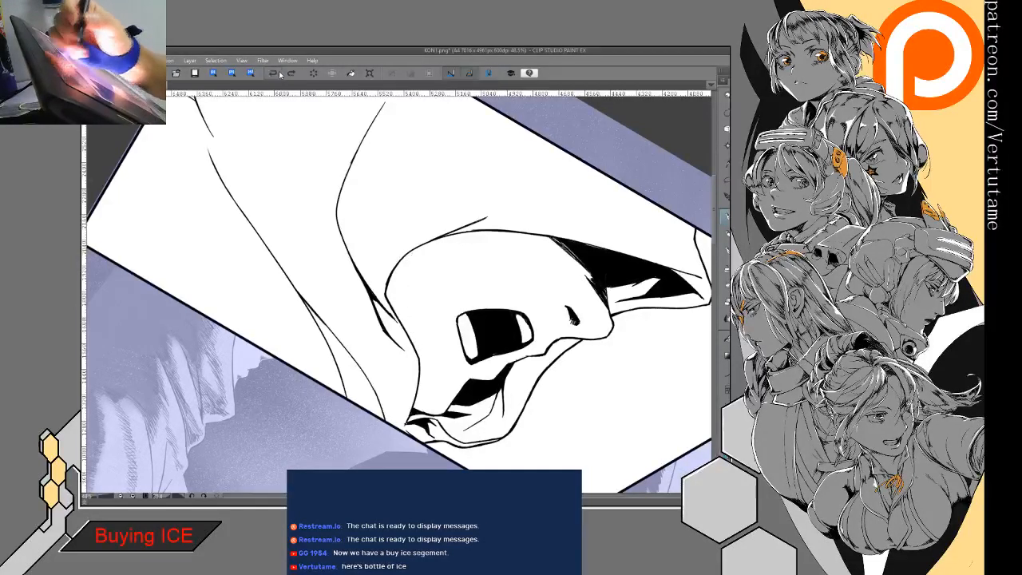
- Draw a long contour line from the hood opening's upper rim down the shouting figure's cheek behind the mouth
{"action": "left_click_drag", "start_coordinate": [415, 248], "coordinate": [411, 298]}
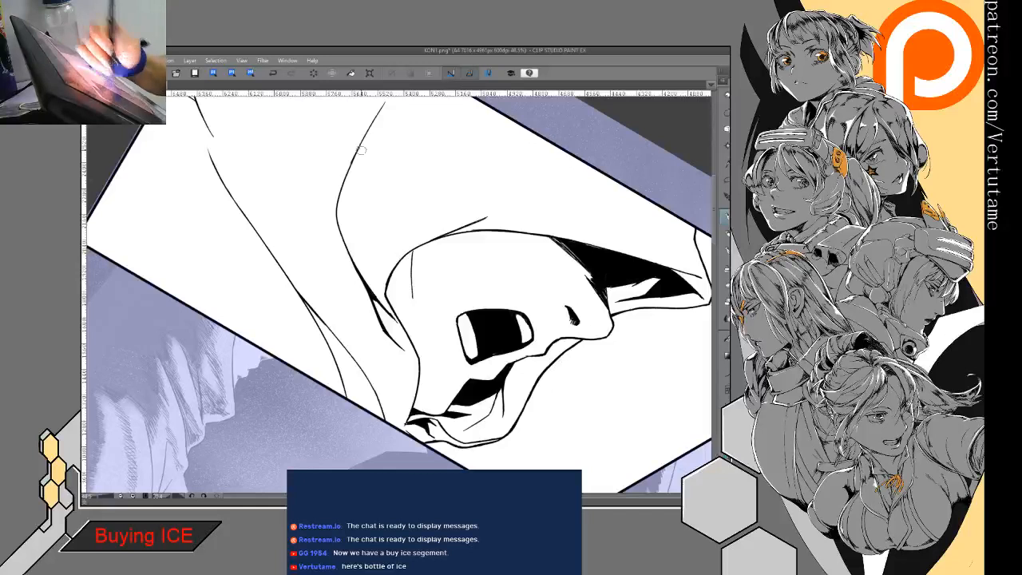
{"action": "left_click", "coordinate": [273, 73]}
{"action": "left_click_drag", "start_coordinate": [413, 160], "coordinate": [418, 176]}
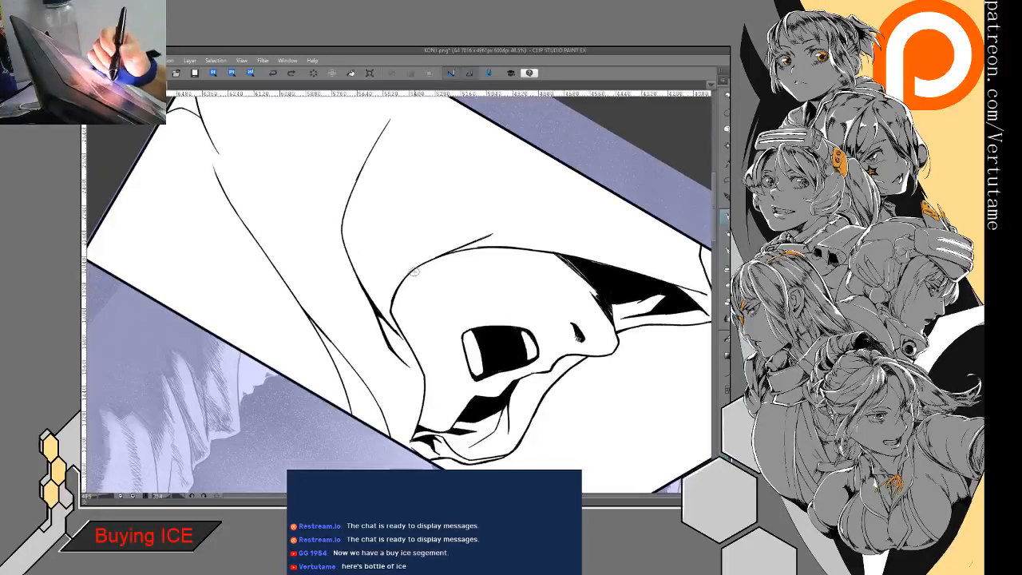
{"action": "left_click_drag", "start_coordinate": [412, 292], "coordinate": [423, 388]}
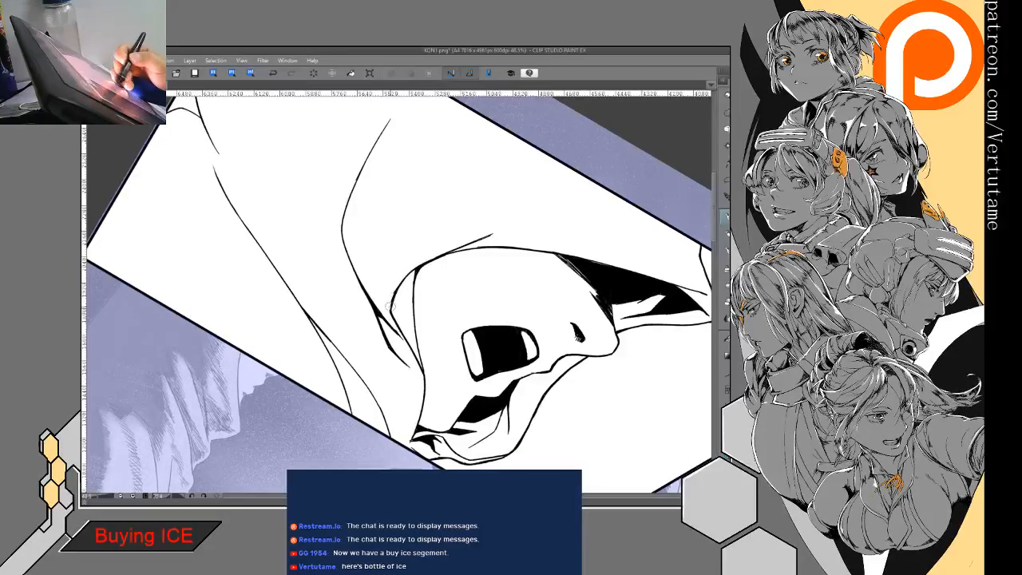
- Ink short tapered black fold accents between the hood's rim and the cheek line, trimming their edges to sharp points
{"action": "key", "text": "e"}
{"action": "key", "text": "p"}
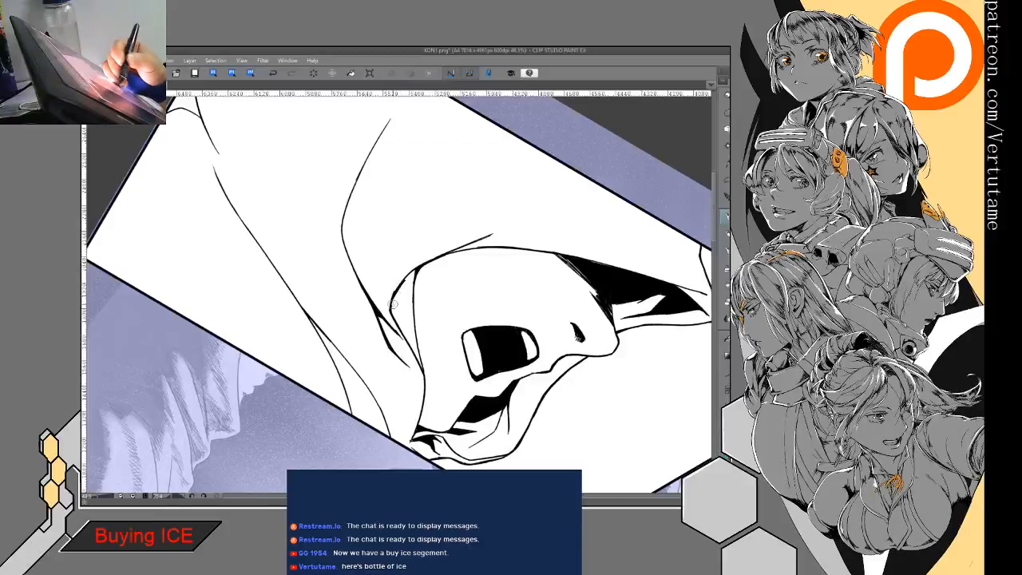
{"action": "key", "text": "e"}
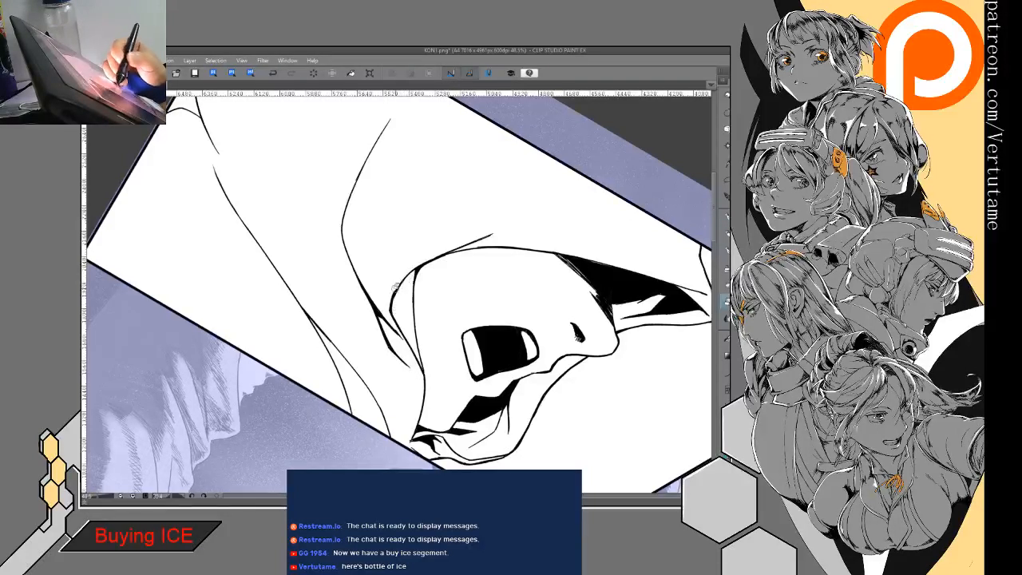
{"action": "key", "text": "p"}
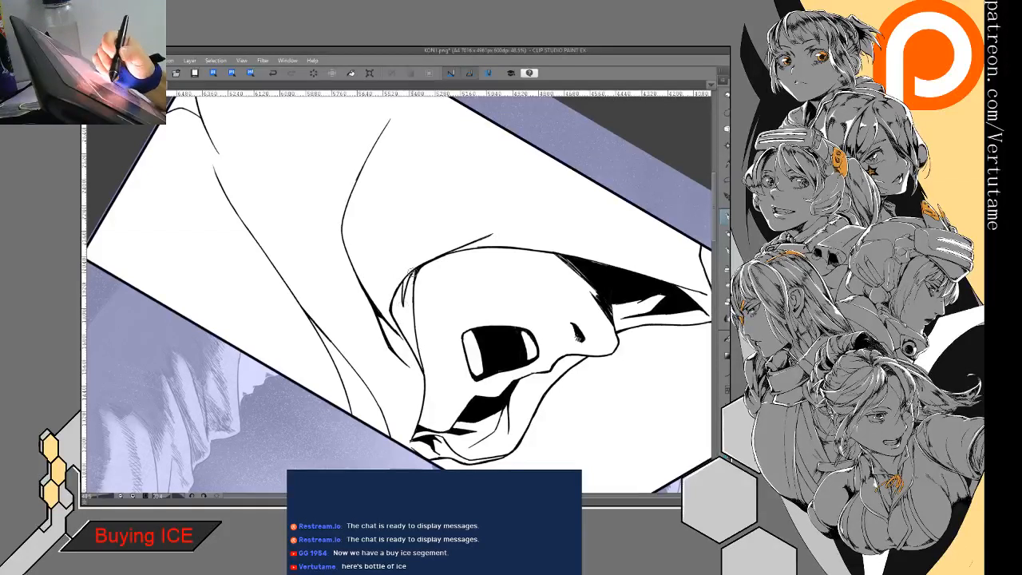
{"action": "left_click_drag", "start_coordinate": [408, 281], "coordinate": [404, 285]}
{"action": "key", "text": "g"}
{"action": "key", "text": "g"}
{"action": "key", "text": "p"}
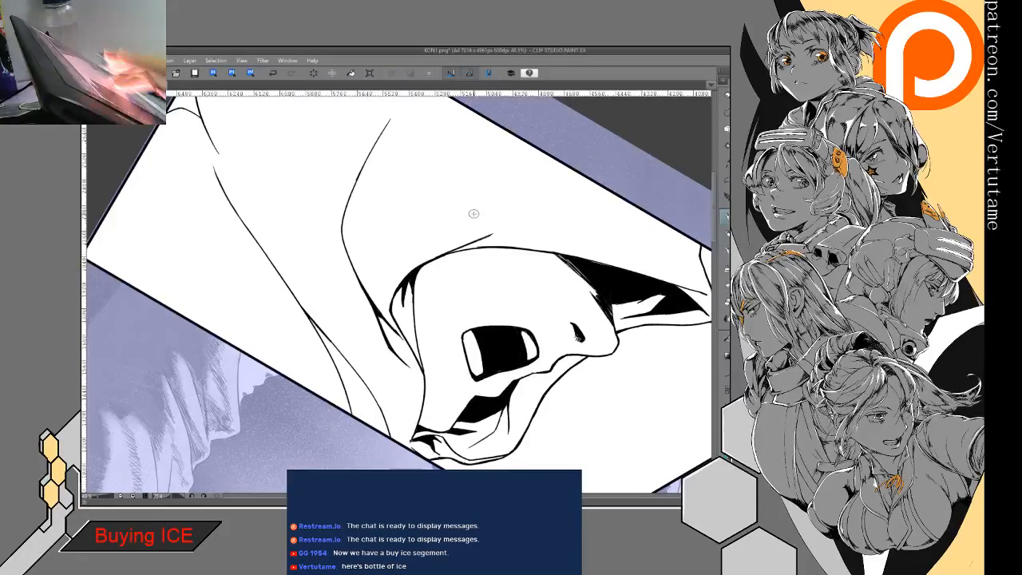
- Draw a narrow pointed fold branching off the long fold behind the hood opening and fill it solid black
{"action": "left_click_drag", "start_coordinate": [473, 214], "coordinate": [409, 221]}
{"action": "left_click_drag", "start_coordinate": [448, 320], "coordinate": [464, 277]}
{"action": "left_click_drag", "start_coordinate": [495, 240], "coordinate": [471, 381]}
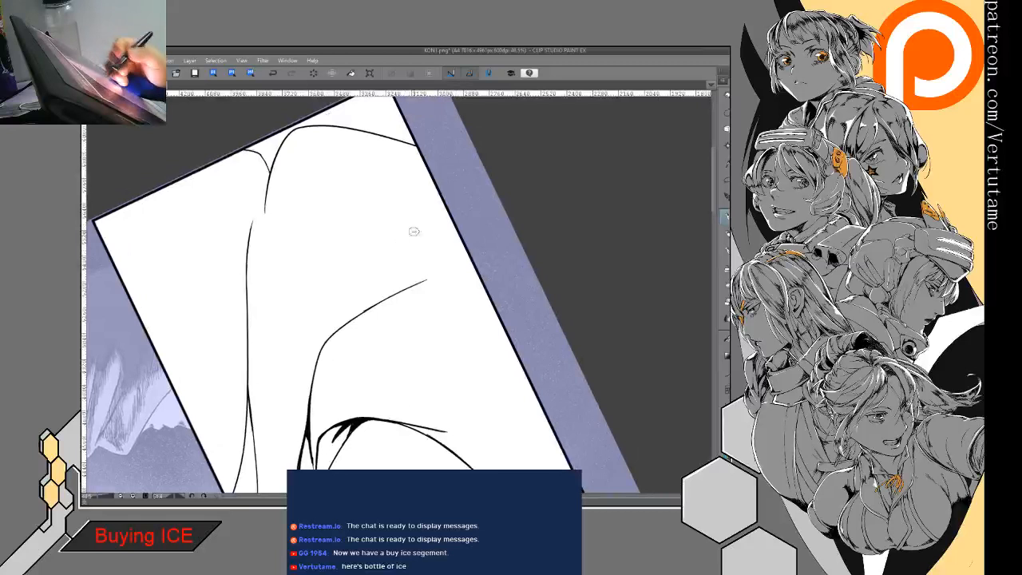
{"action": "left_click_drag", "start_coordinate": [386, 257], "coordinate": [352, 322]}
{"action": "left_click_drag", "start_coordinate": [390, 254], "coordinate": [361, 309]}
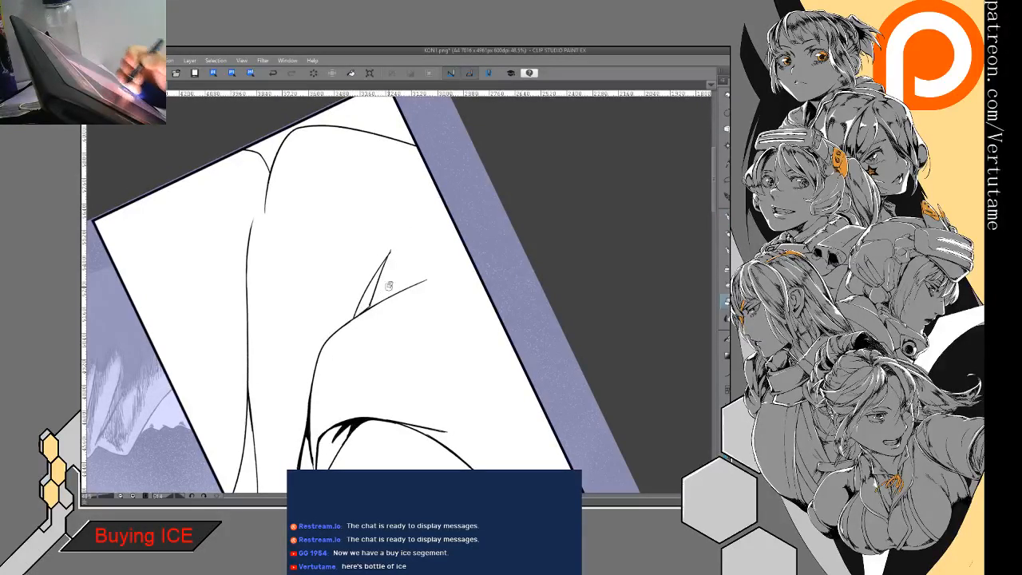
{"action": "left_click_drag", "start_coordinate": [385, 287], "coordinate": [397, 245]}
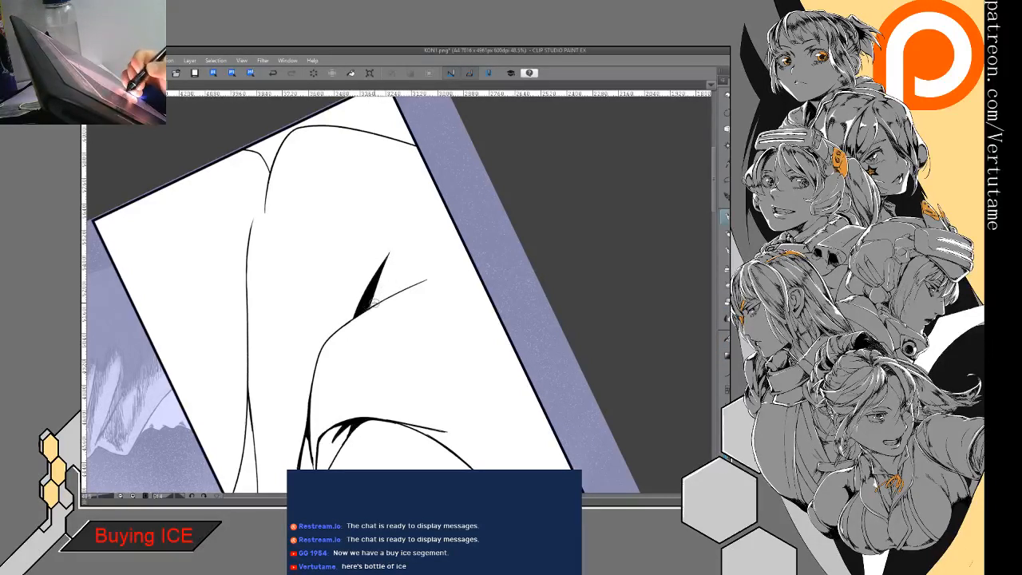
{"action": "mouse_move", "coordinate": [360, 312]}
{"action": "left_mouse_down"}
{"action": "mouse_move", "coordinate": [431, 277]}
{"action": "mouse_move", "coordinate": [382, 298]}
{"action": "left_mouse_up"}
- Thicken the fold's second branch into a tapered black stroke that forms a sharp V with the filled wedge
{"action": "key", "text": "g"}
{"action": "left_click", "coordinate": [402, 289]}
{"action": "key", "text": "p"}
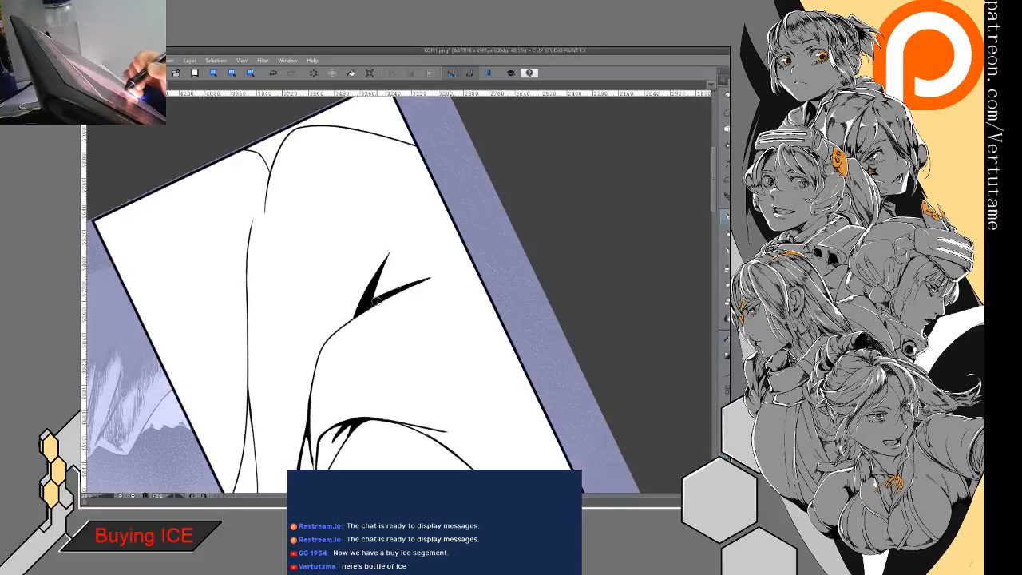
{"action": "key", "text": "e"}
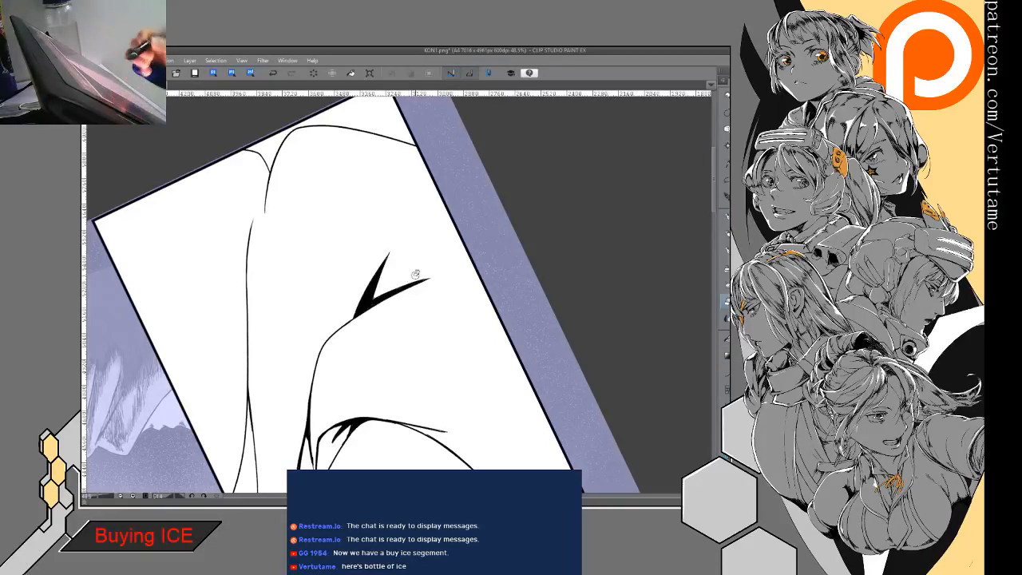
- Branch a thin fold off the bend below the black V and darken their junction into a small tapered accent
{"action": "left_click_drag", "start_coordinate": [352, 309], "coordinate": [396, 206]}
{"action": "key", "text": "p"}
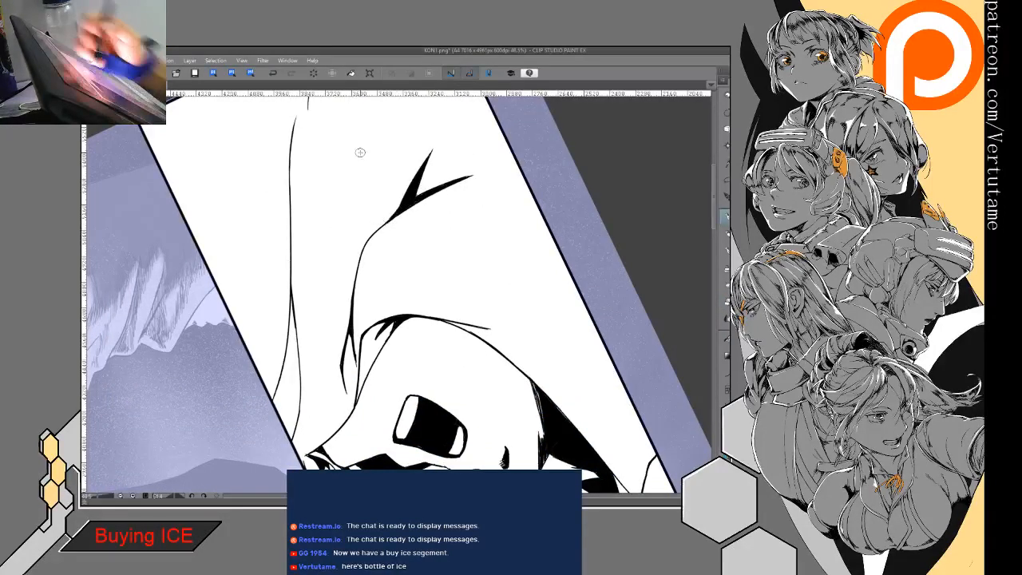
{"action": "left_click_drag", "start_coordinate": [358, 163], "coordinate": [361, 229]}
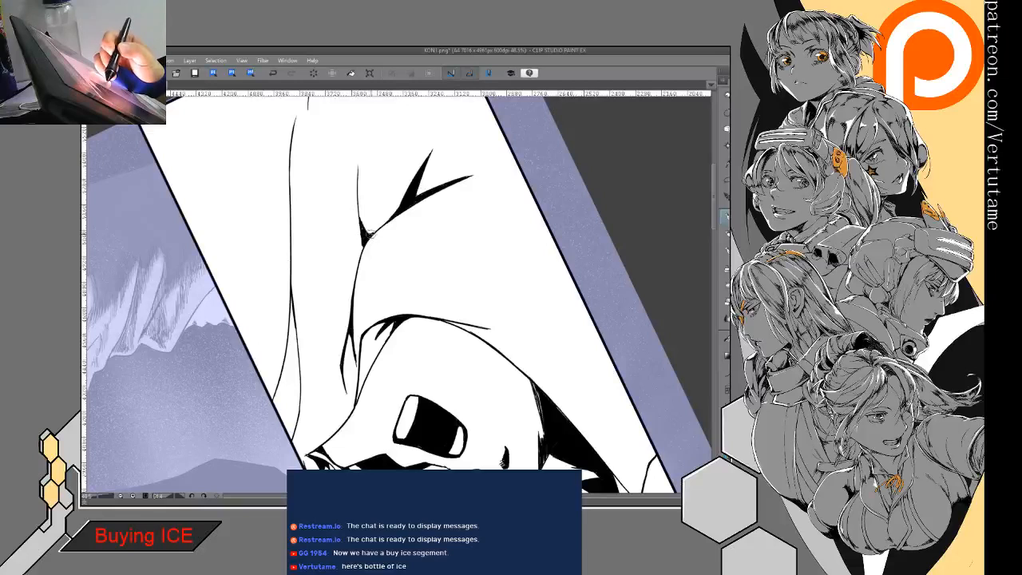
{"action": "mouse_move", "coordinate": [362, 242]}
{"action": "left_mouse_down"}
{"action": "mouse_move", "coordinate": [357, 280]}
{"action": "mouse_move", "coordinate": [408, 218]}
{"action": "mouse_move", "coordinate": [438, 224]}
{"action": "left_mouse_up"}
{"action": "left_click_drag", "start_coordinate": [421, 393], "coordinate": [499, 287]}
- Fill the fork of the lower sleeve fold near the panel border with a slim black wedge and clean its edges
{"action": "scroll", "coordinate": [492, 331], "scroll_direction": "down", "scroll_amount": 2}
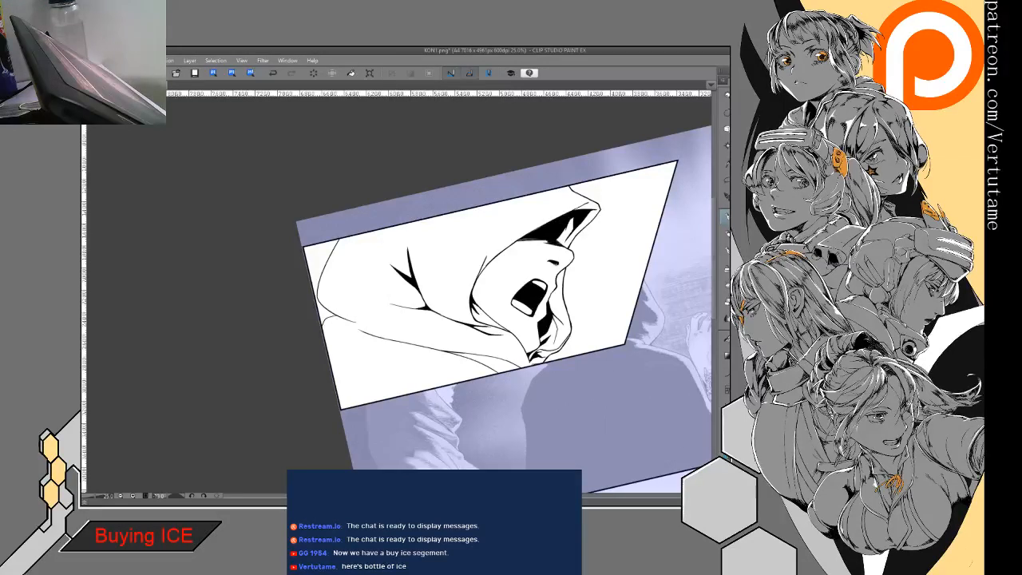
{"action": "key", "text": "asciicircum"}
{"action": "key", "text": "ctrl+plus"}
{"action": "key", "text": "ctrl+plus"}
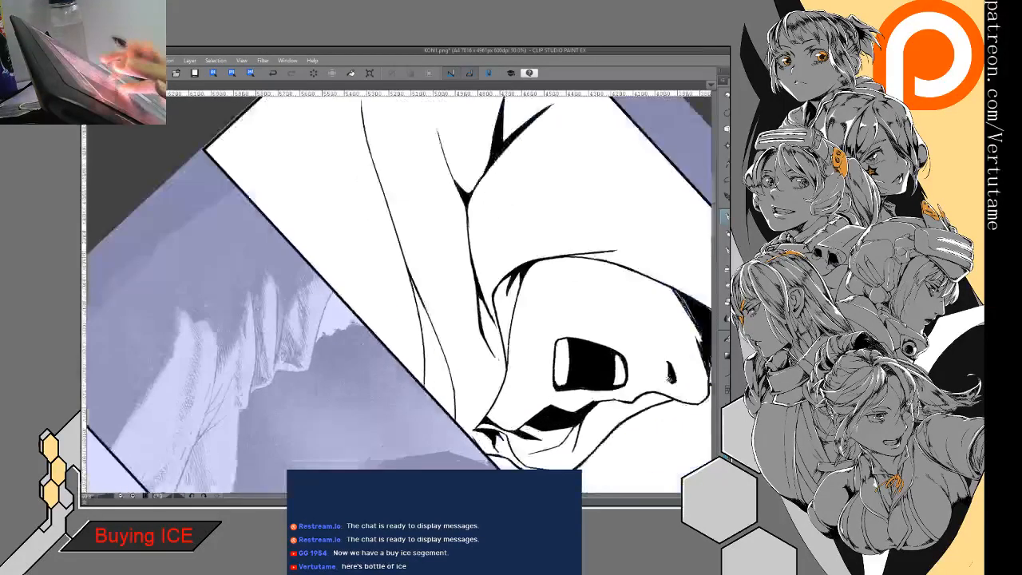
{"action": "left_click_drag", "start_coordinate": [399, 295], "coordinate": [389, 253]}
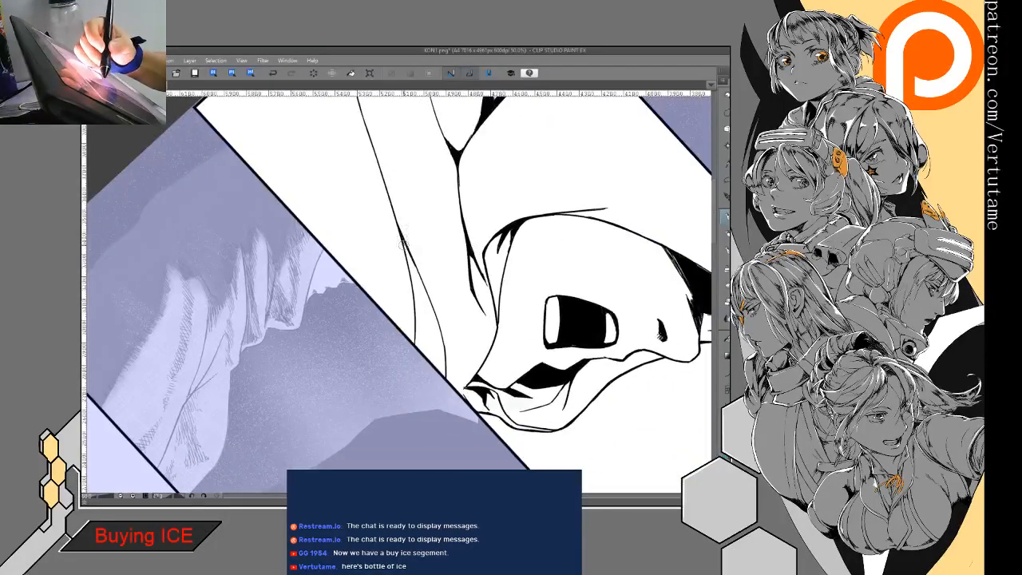
{"action": "mouse_move", "coordinate": [412, 263]}
{"action": "left_mouse_down"}
{"action": "mouse_move", "coordinate": [413, 288]}
{"action": "mouse_move", "coordinate": [419, 277]}
{"action": "left_mouse_up"}
{"action": "key", "text": "g"}
{"action": "key", "text": "g"}
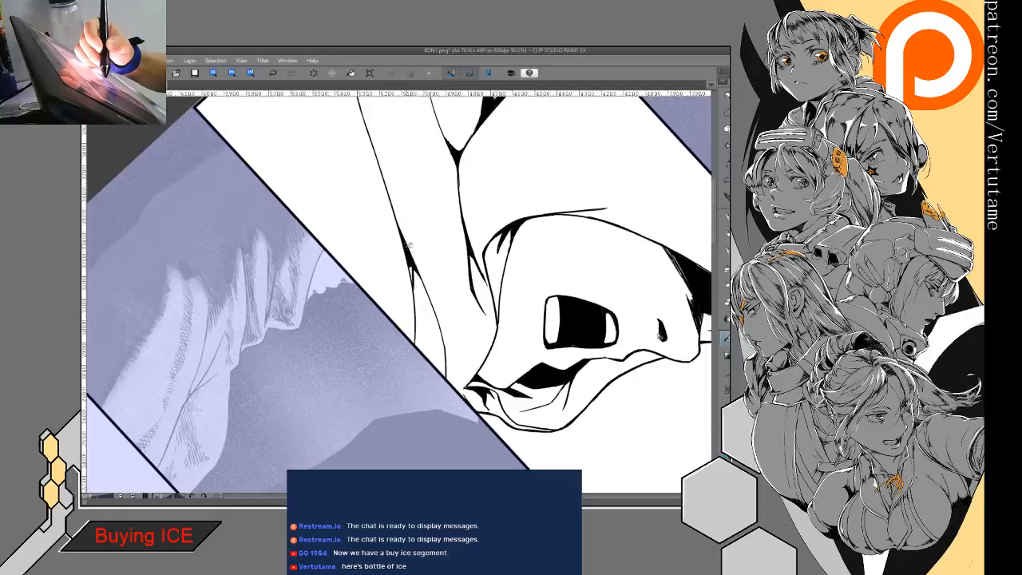
{"action": "key", "text": "p"}
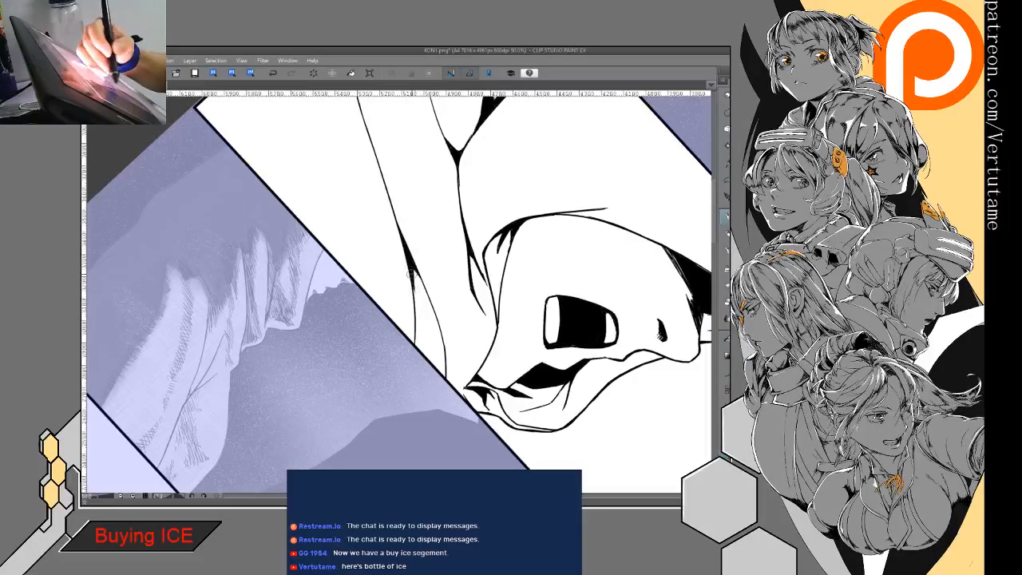
{"action": "key", "text": "e"}
- Thicken the fold line running from the panel border along the neck beneath the hood into a tapered stroke
{"action": "mouse_move", "coordinate": [417, 284]}
{"action": "left_mouse_down"}
{"action": "mouse_move", "coordinate": [418, 296]}
{"action": "mouse_move", "coordinate": [504, 327]}
{"action": "mouse_move", "coordinate": [516, 319]}
{"action": "left_mouse_up"}
{"action": "key", "text": "p"}
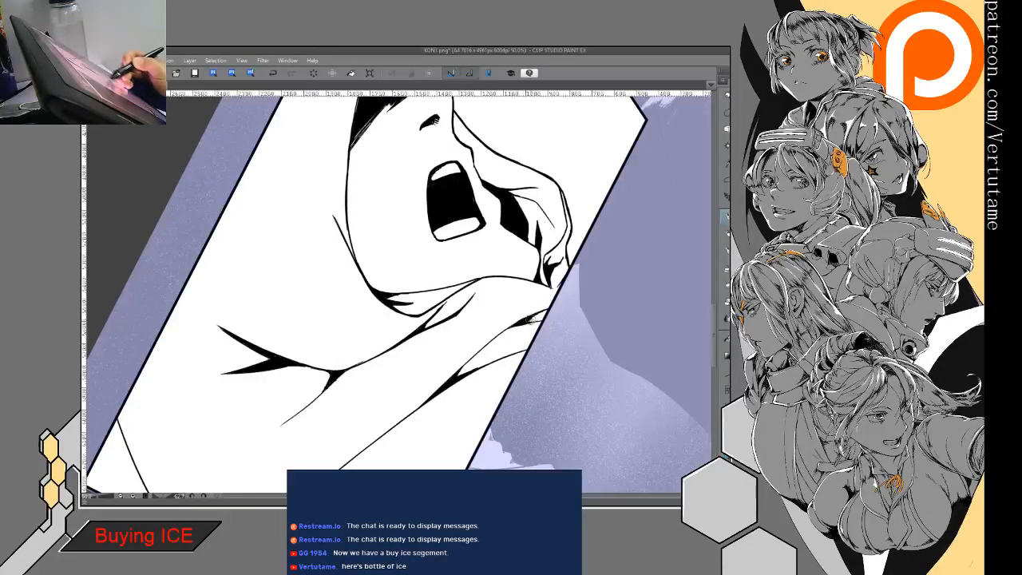
{"action": "mouse_move", "coordinate": [526, 322]}
{"action": "left_mouse_down"}
{"action": "mouse_move", "coordinate": [554, 318]}
{"action": "mouse_move", "coordinate": [490, 341]}
{"action": "mouse_move", "coordinate": [508, 327]}
{"action": "mouse_move", "coordinate": [461, 366]}
{"action": "left_mouse_up"}
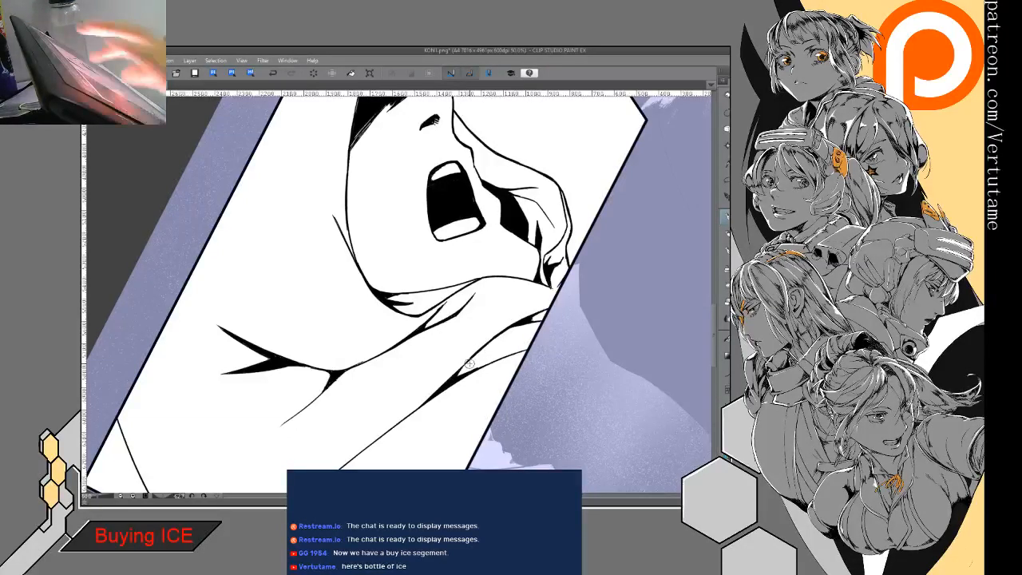
- Add black fold shadows to the hood fabric below the shouting figure's jaw, beside the existing solid shadow
{"action": "left_click_drag", "start_coordinate": [469, 363], "coordinate": [357, 298]}
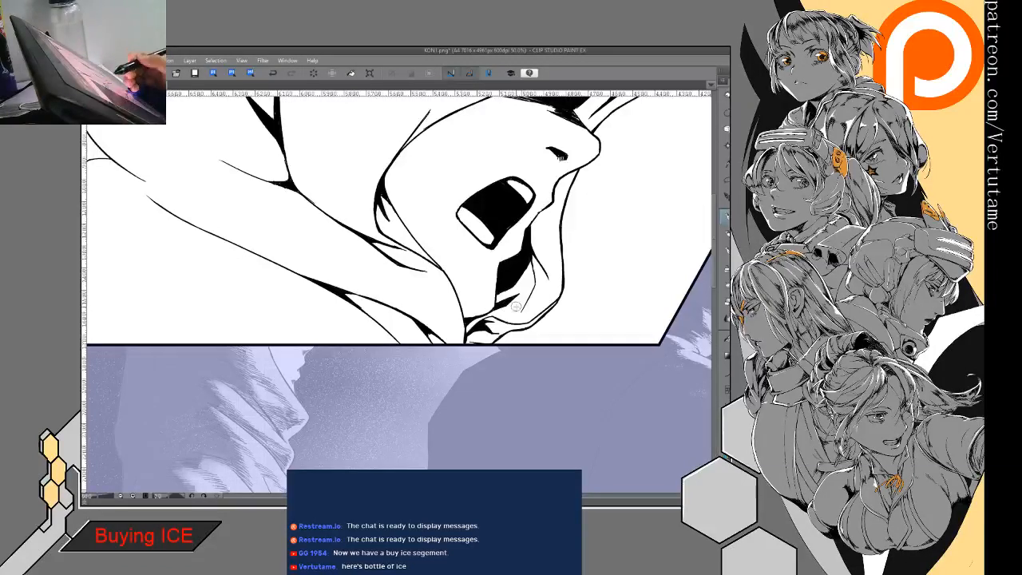
{"action": "left_click_drag", "start_coordinate": [536, 303], "coordinate": [491, 302]}
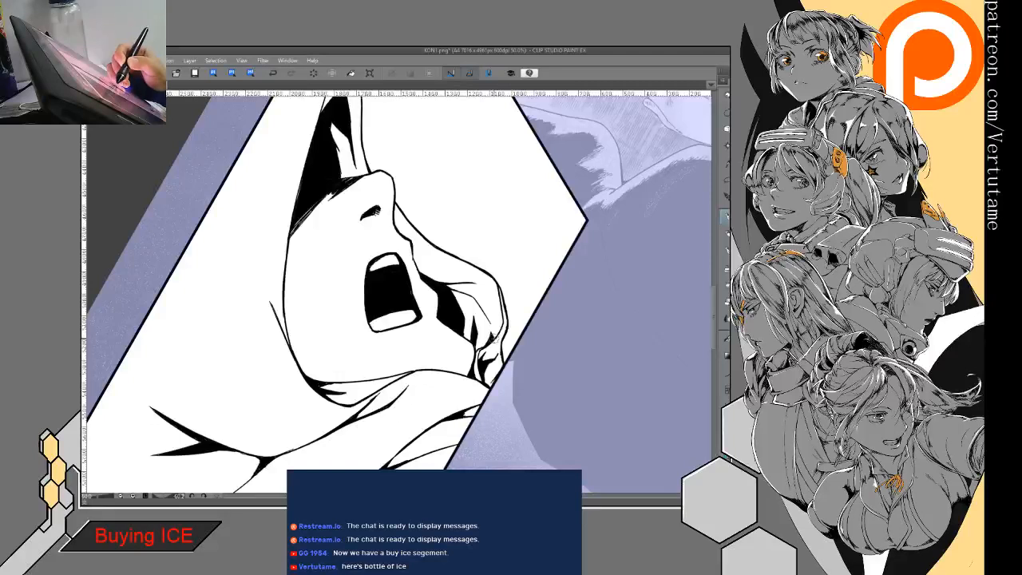
{"action": "key", "text": "asciicircum"}
{"action": "key", "text": "minus"}
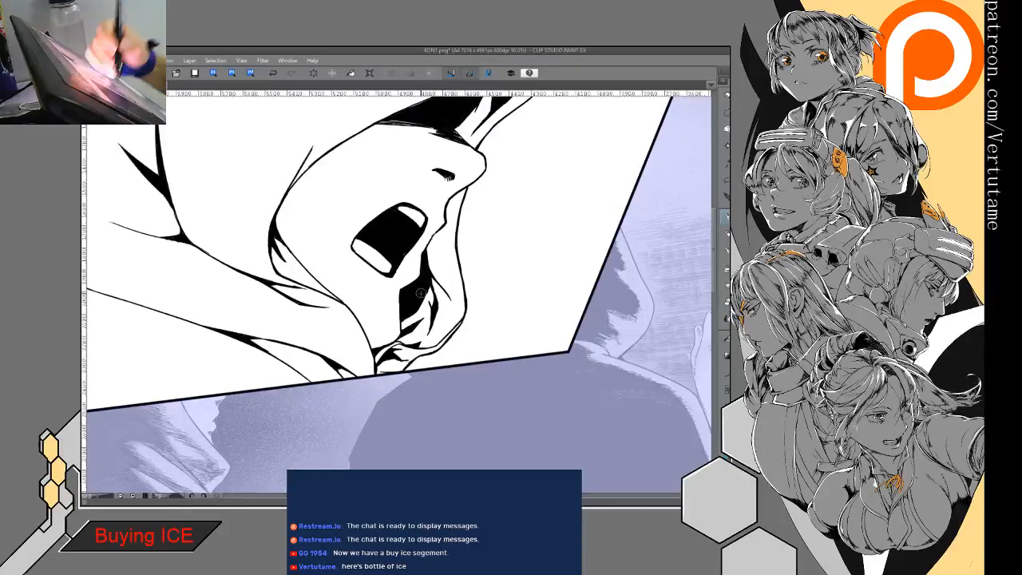
{"action": "left_click_drag", "start_coordinate": [428, 292], "coordinate": [516, 294]}
{"action": "key", "text": "ctrl+minus"}
{"action": "key", "text": "ctrl+minus"}
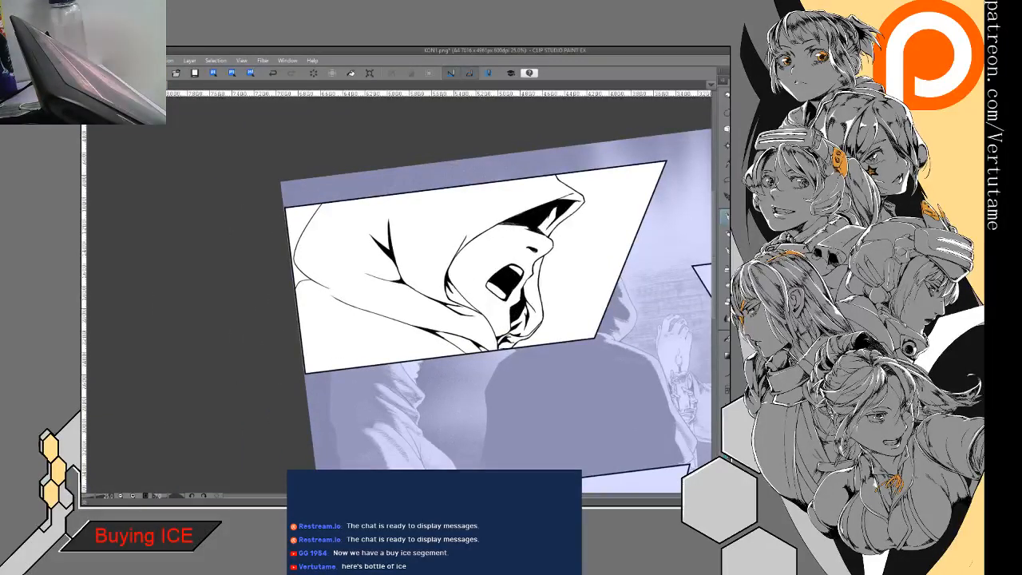
- Extend the thin branching fold up the figure's back with a long curved line, redoing the stroke and cleaning its middle
{"action": "left_click_drag", "start_coordinate": [353, 239], "coordinate": [452, 291]}
{"action": "scroll", "coordinate": [451, 291], "scroll_direction": "up", "scroll_amount": 2}
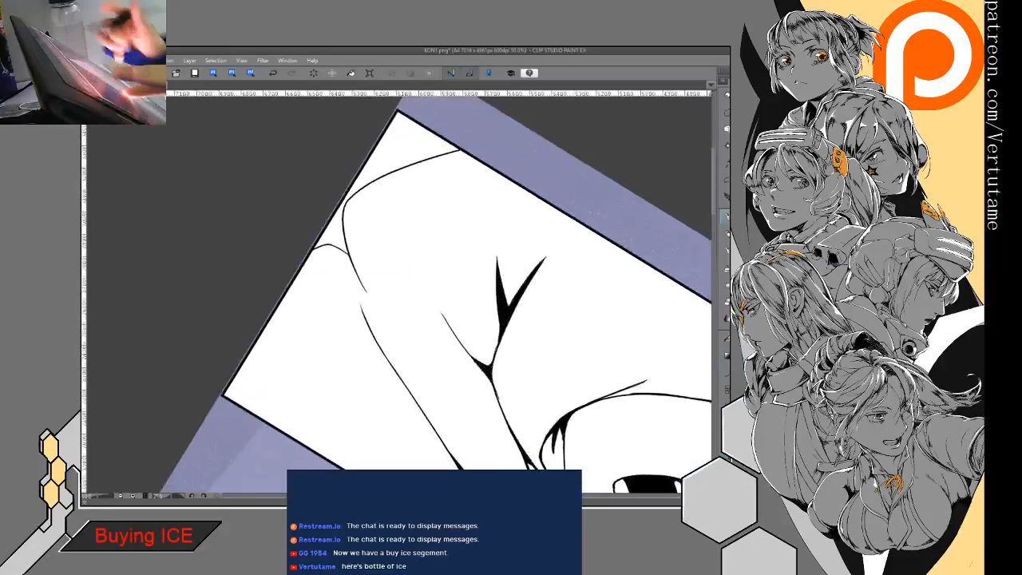
{"action": "left_click_drag", "start_coordinate": [417, 209], "coordinate": [443, 319]}
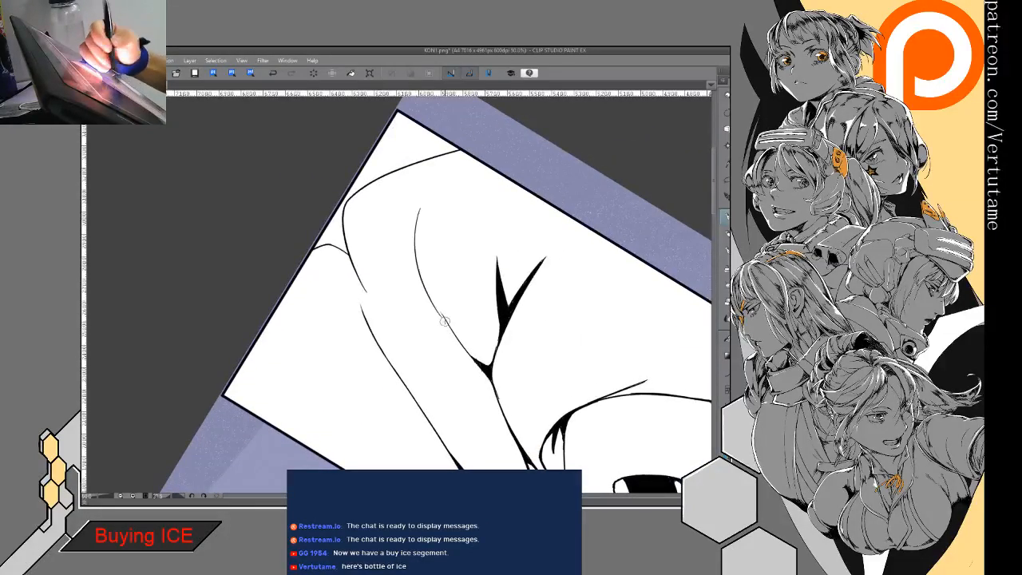
{"action": "key", "text": "ctrl+z"}
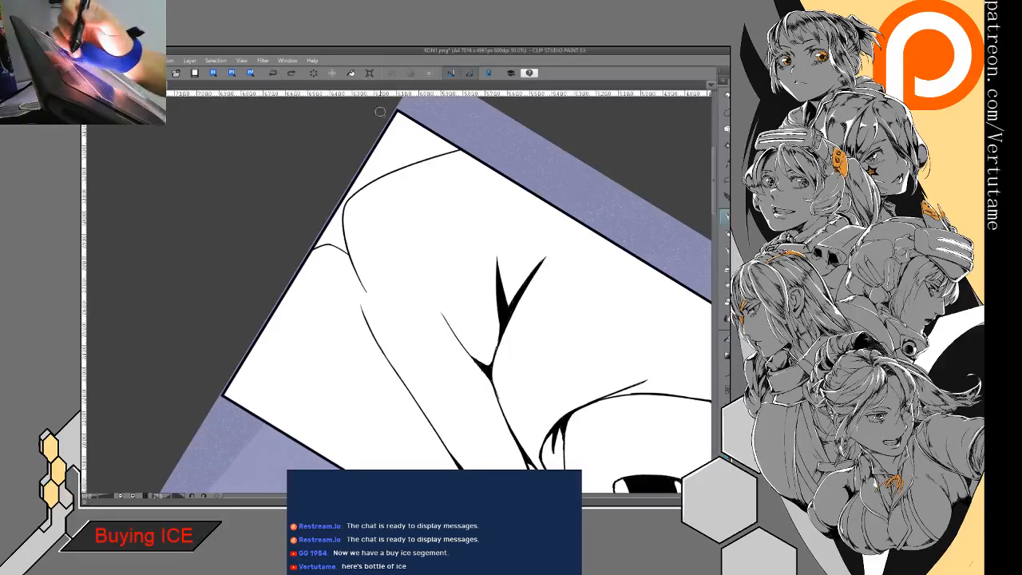
{"action": "left_click_drag", "start_coordinate": [422, 188], "coordinate": [448, 317]}
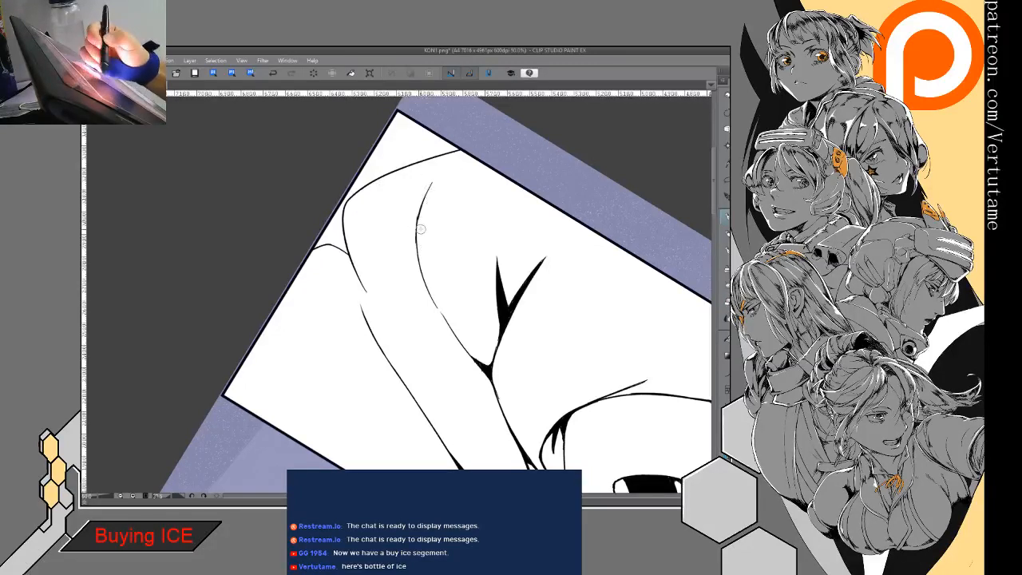
{"action": "key", "text": "ctrl+z"}
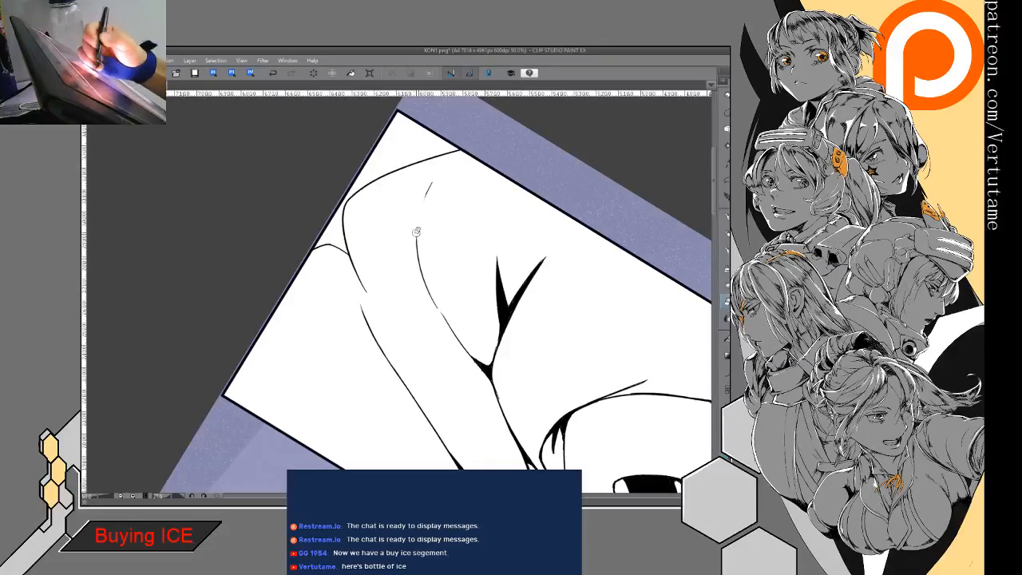
{"action": "left_click_drag", "start_coordinate": [428, 187], "coordinate": [421, 239]}
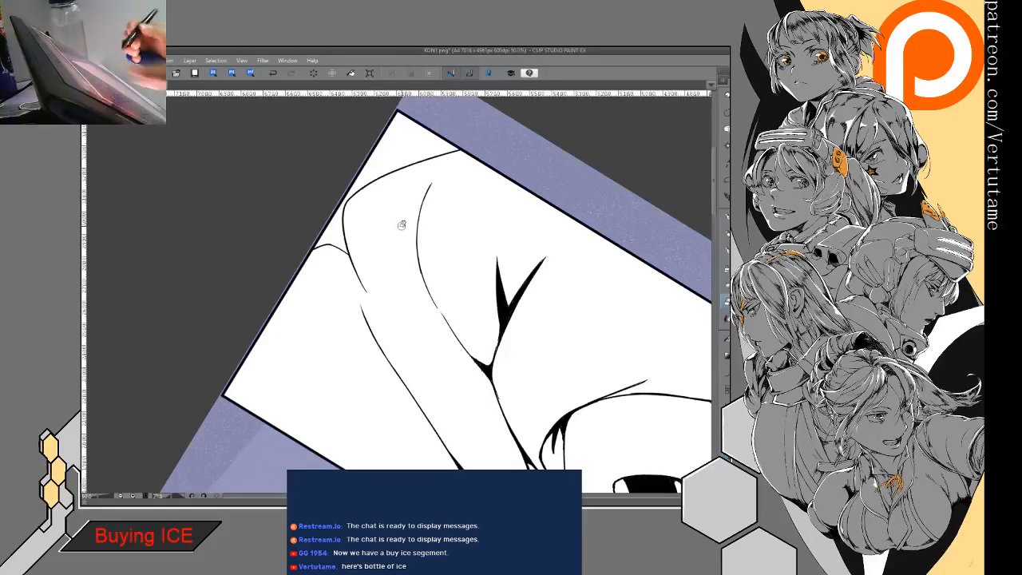
- Try to bridge the gap in the long curved back fold with freehand strokes and undo them
{"action": "left_click_drag", "start_coordinate": [402, 225], "coordinate": [455, 250]}
{"action": "mouse_move", "coordinate": [418, 318]}
{"action": "left_mouse_down"}
{"action": "mouse_move", "coordinate": [442, 267]}
{"action": "mouse_move", "coordinate": [416, 296]}
{"action": "left_mouse_up"}
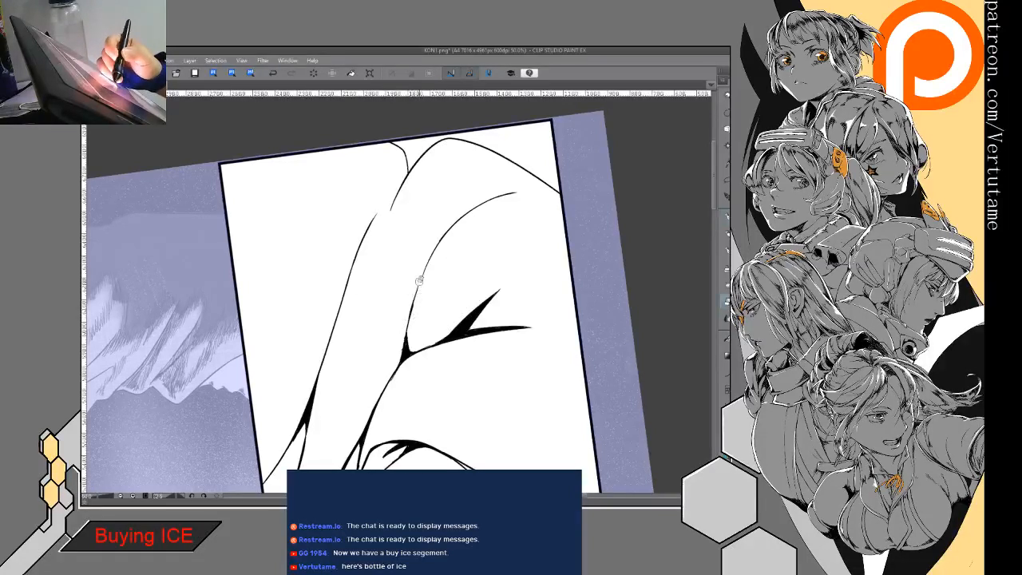
{"action": "key", "text": "p"}
{"action": "left_click_drag", "start_coordinate": [419, 285], "coordinate": [411, 317]}
{"action": "left_click_drag", "start_coordinate": [444, 233], "coordinate": [414, 312]}
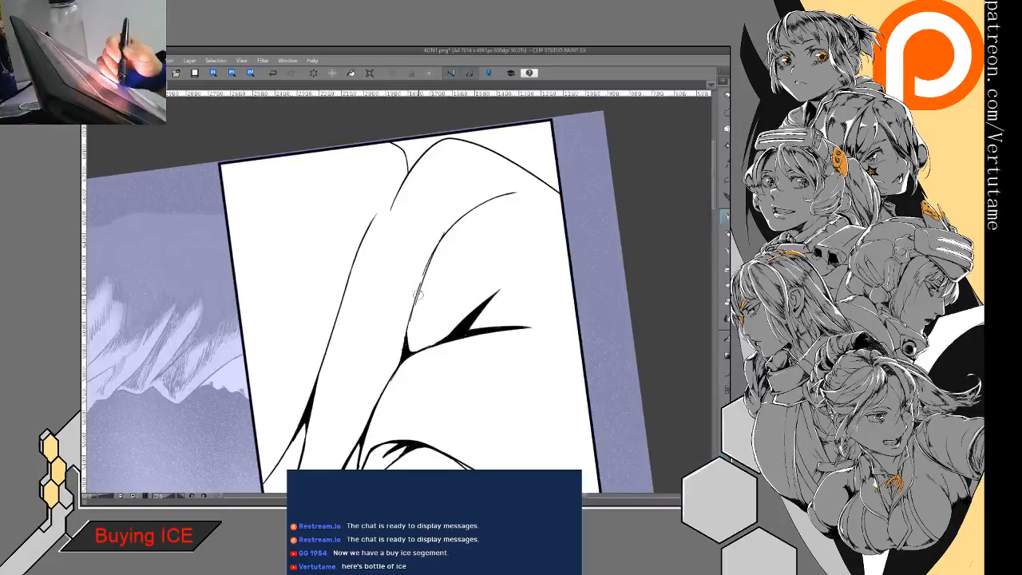
{"action": "left_click", "coordinate": [274, 73]}
{"action": "left_click", "coordinate": [273, 72]}
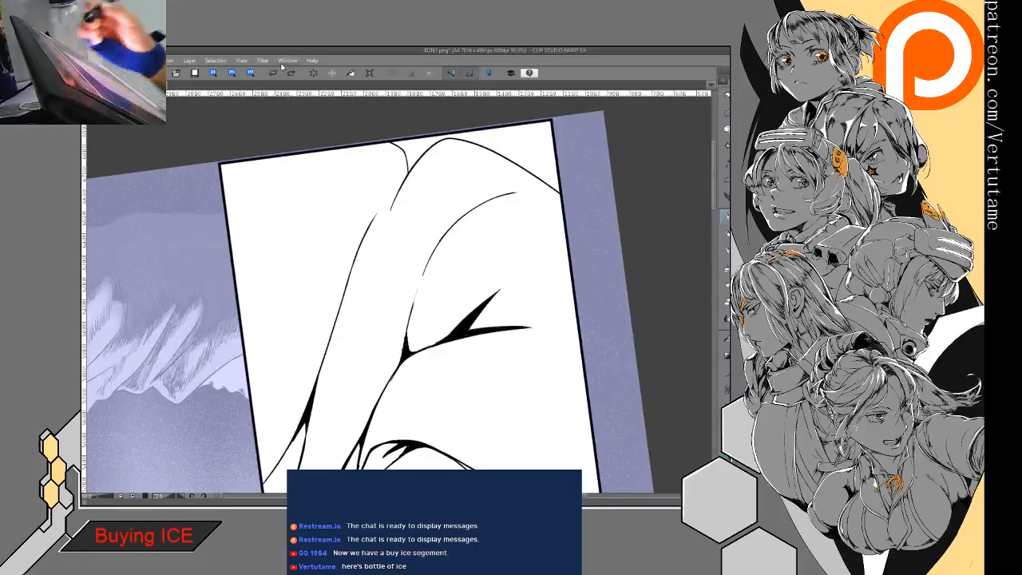
- Trace one smooth curve over the broken back fold to join it to the black junction below
{"action": "key", "text": "u"}
{"action": "left_click_drag", "start_coordinate": [517, 192], "coordinate": [408, 333]}
{"action": "left_click", "coordinate": [429, 207]}
{"action": "key", "text": "e"}
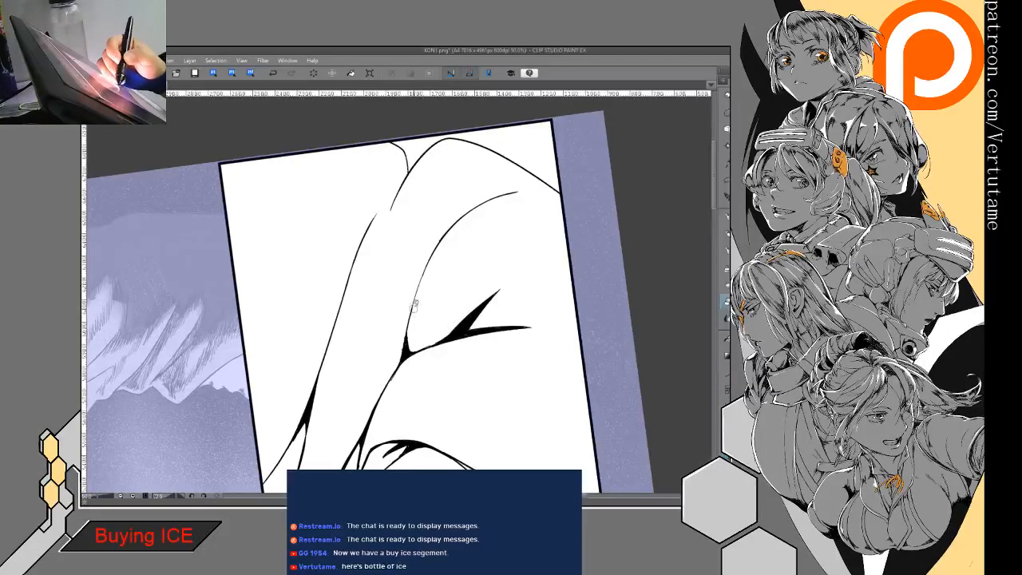
- Add short forked ink strokes at the gap in the shouting figure's outer back contour, near the panel edge
{"action": "left_click_drag", "start_coordinate": [412, 331], "coordinate": [503, 289]}
{"action": "key", "text": "ctrl+minus"}
{"action": "key", "text": "ctrl+minus"}
{"action": "left_click_drag", "start_coordinate": [487, 328], "coordinate": [464, 230]}
{"action": "left_click_drag", "start_coordinate": [495, 280], "coordinate": [467, 221]}
{"action": "mouse_move", "coordinate": [440, 359]}
{"action": "left_mouse_down"}
{"action": "mouse_move", "coordinate": [461, 281]}
{"action": "mouse_move", "coordinate": [511, 307]}
{"action": "left_mouse_up"}
{"action": "key", "text": "p"}
{"action": "left_click_drag", "start_coordinate": [384, 267], "coordinate": [407, 262]}
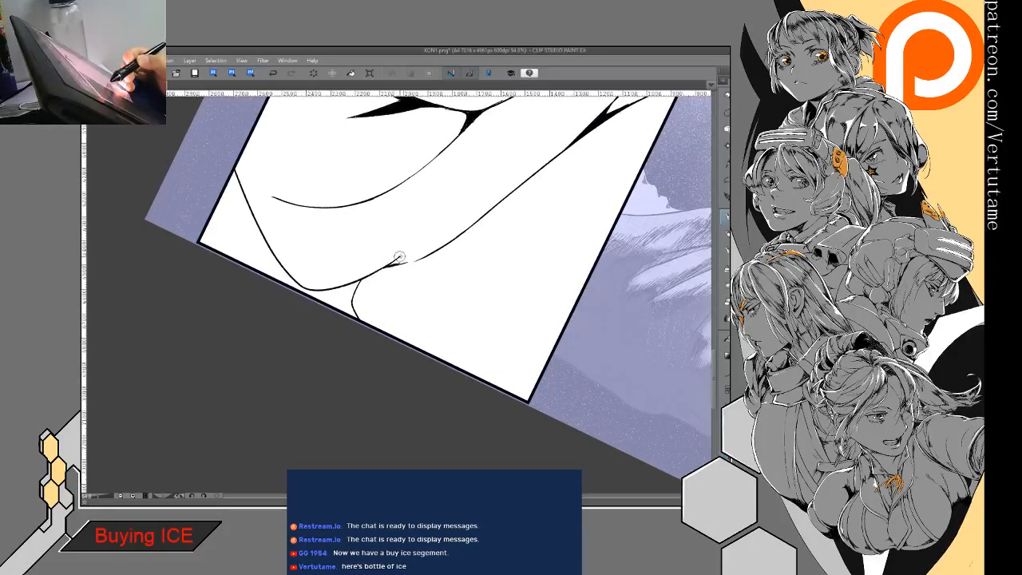
{"action": "left_click_drag", "start_coordinate": [395, 262], "coordinate": [418, 245]}
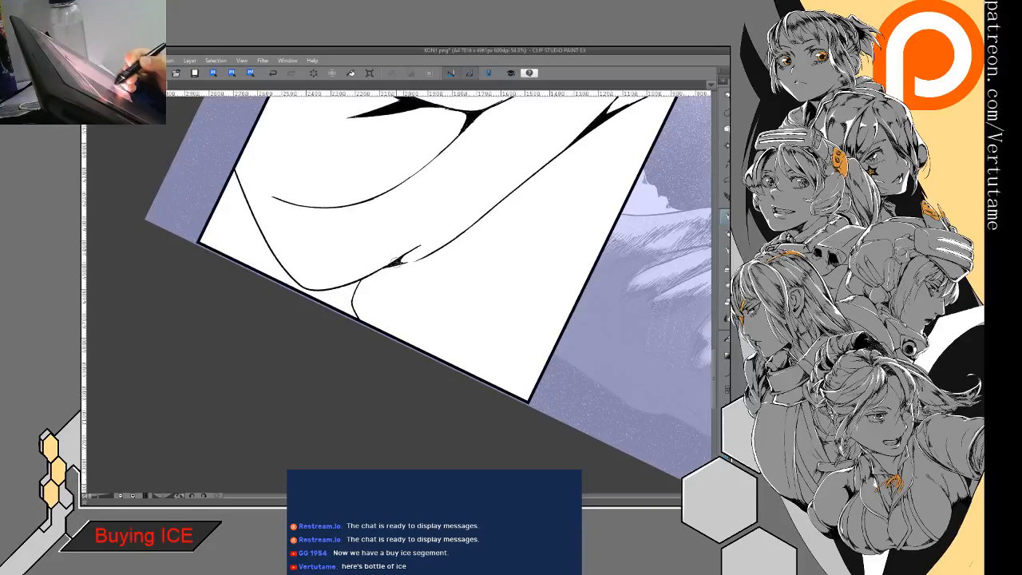
- Extend the fork on the outer back contour with repeated tapered strokes to close the gap in the line
{"action": "mouse_move", "coordinate": [397, 266]}
{"action": "left_mouse_down"}
{"action": "mouse_move", "coordinate": [409, 257]}
{"action": "mouse_move", "coordinate": [378, 294]}
{"action": "mouse_move", "coordinate": [360, 253]}
{"action": "mouse_move", "coordinate": [363, 260]}
{"action": "mouse_move", "coordinate": [358, 154]}
{"action": "left_mouse_up"}
{"action": "key", "text": "e"}
{"action": "key", "text": "p"}
{"action": "mouse_move", "coordinate": [347, 198]}
{"action": "left_mouse_down"}
{"action": "mouse_move", "coordinate": [403, 185]}
{"action": "mouse_move", "coordinate": [401, 145]}
{"action": "left_mouse_up"}
{"action": "left_click_drag", "start_coordinate": [348, 281], "coordinate": [349, 384]}
{"action": "left_click_drag", "start_coordinate": [346, 320], "coordinate": [352, 396]}
{"action": "left_click_drag", "start_coordinate": [345, 348], "coordinate": [351, 391]}
{"action": "left_click_drag", "start_coordinate": [349, 286], "coordinate": [351, 393]}
- Trim the back contour's forked fold with the eraser and fill its wedge with solid black
{"action": "key", "text": "e"}
{"action": "left_click_drag", "start_coordinate": [351, 275], "coordinate": [340, 364]}
{"action": "key", "text": "p"}
{"action": "left_click_drag", "start_coordinate": [346, 324], "coordinate": [338, 374]}
{"action": "key", "text": "g"}
{"action": "key", "text": "g"}
{"action": "left_click", "coordinate": [346, 357]}
{"action": "key", "text": "p"}
{"action": "key", "text": "e"}
{"action": "mouse_move", "coordinate": [348, 286]}
{"action": "left_mouse_down"}
{"action": "mouse_move", "coordinate": [346, 315]}
{"action": "mouse_move", "coordinate": [390, 306]}
{"action": "mouse_move", "coordinate": [400, 290]}
{"action": "left_mouse_up"}
{"action": "key", "text": "p"}
{"action": "key", "text": "ctrl+minus"}
{"action": "key", "text": "ctrl+minus"}
{"action": "mouse_move", "coordinate": [463, 393]}
{"action": "left_mouse_down"}
{"action": "mouse_move", "coordinate": [516, 312]}
{"action": "mouse_move", "coordinate": [497, 231]}
{"action": "mouse_move", "coordinate": [530, 273]}
{"action": "mouse_move", "coordinate": [588, 259]}
{"action": "left_mouse_up"}
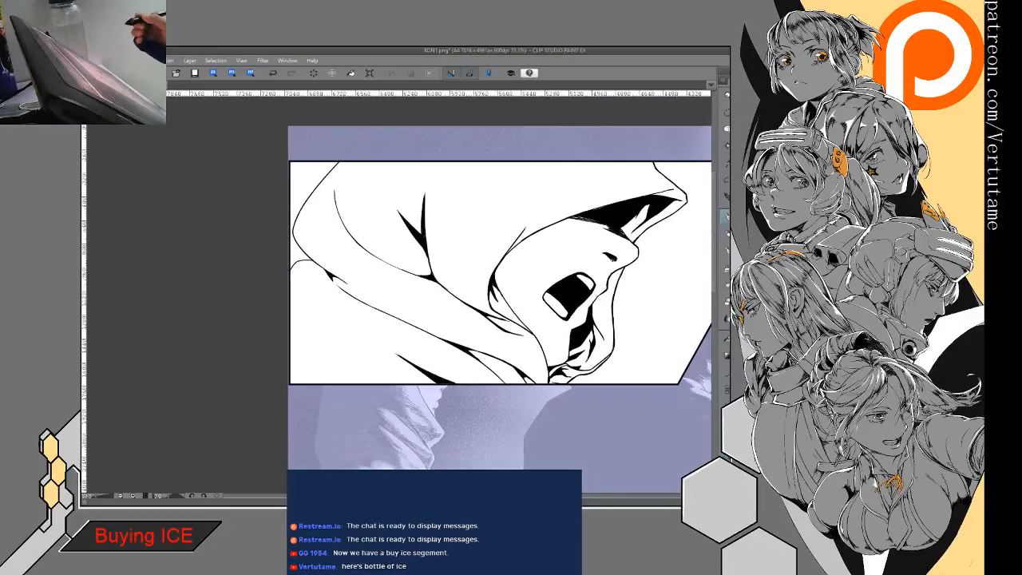
- Ink a short inner rim line rising from the hood's pointed tip, parallel to the outer hood edge
{"action": "key", "text": "h"}
{"action": "left_click_drag", "start_coordinate": [319, 280], "coordinate": [579, 338]}
{"action": "left_click_drag", "start_coordinate": [380, 291], "coordinate": [448, 291]}
{"action": "key", "text": "e"}
{"action": "mouse_move", "coordinate": [352, 209]}
{"action": "left_mouse_down"}
{"action": "mouse_move", "coordinate": [359, 201]}
{"action": "mouse_move", "coordinate": [356, 223]}
{"action": "mouse_move", "coordinate": [379, 217]}
{"action": "mouse_move", "coordinate": [377, 194]}
{"action": "mouse_move", "coordinate": [397, 182]}
{"action": "mouse_move", "coordinate": [368, 200]}
{"action": "mouse_move", "coordinate": [401, 180]}
{"action": "mouse_move", "coordinate": [385, 194]}
{"action": "left_mouse_up"}
{"action": "key", "text": "p"}
{"action": "key", "text": "e"}
{"action": "key", "text": "p"}
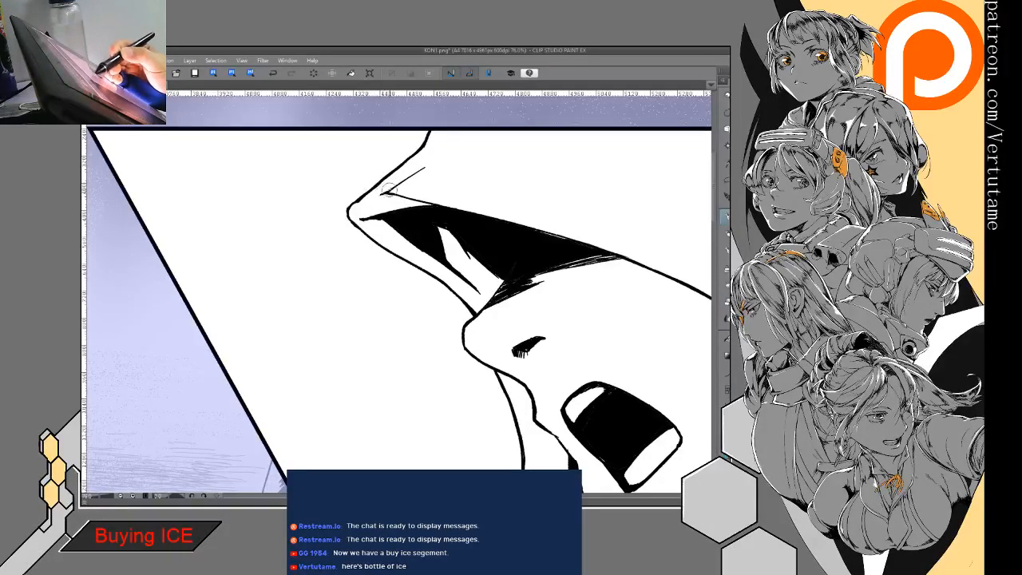
- Extend the hood's inner rim line up to the panel border and clean up its strokes
{"action": "left_click_drag", "start_coordinate": [443, 142], "coordinate": [421, 169]}
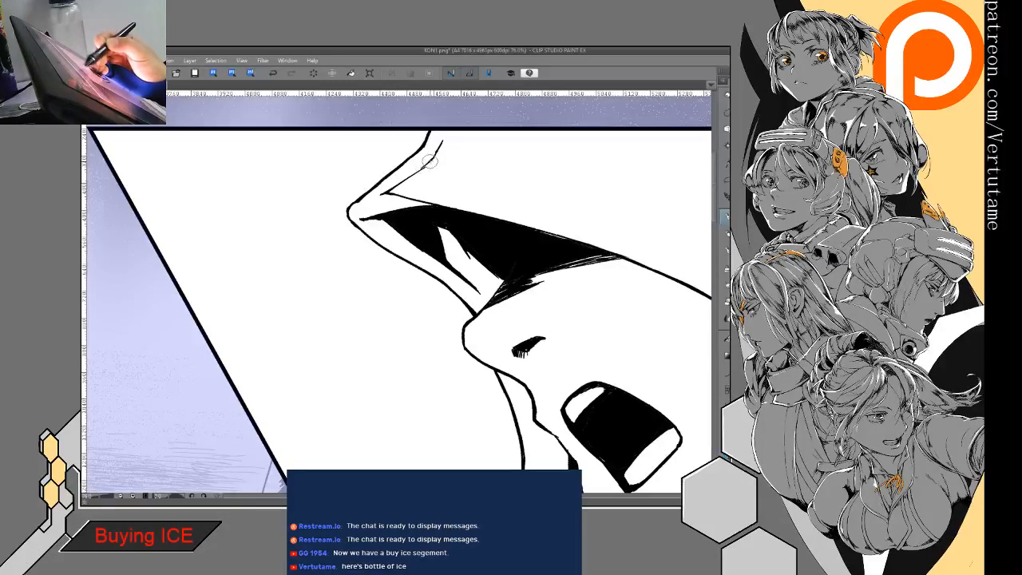
{"action": "left_click_drag", "start_coordinate": [446, 130], "coordinate": [422, 166]}
{"action": "mouse_move", "coordinate": [445, 132]}
{"action": "left_mouse_down"}
{"action": "mouse_move", "coordinate": [410, 180]}
{"action": "mouse_move", "coordinate": [448, 136]}
{"action": "mouse_move", "coordinate": [425, 152]}
{"action": "left_mouse_up"}
{"action": "key", "text": "e"}
{"action": "key", "text": "p"}
{"action": "mouse_move", "coordinate": [415, 256]}
{"action": "left_mouse_down"}
{"action": "mouse_move", "coordinate": [433, 258]}
{"action": "mouse_move", "coordinate": [428, 214]}
{"action": "left_mouse_up"}
{"action": "key", "text": "ctrl+minus"}
{"action": "key", "text": "ctrl+minus"}
{"action": "left_click_drag", "start_coordinate": [374, 196], "coordinate": [421, 122]}
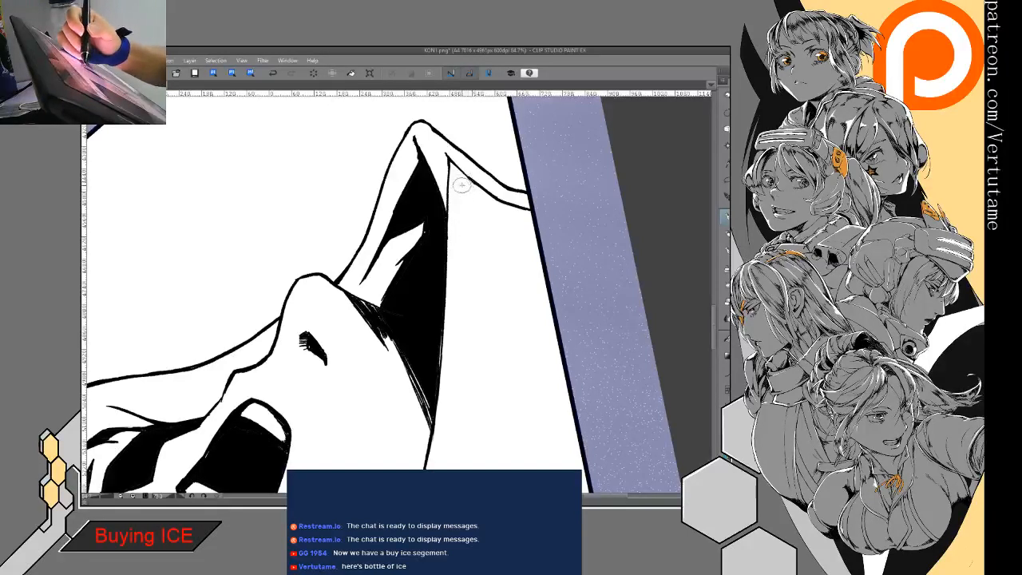
- Try filling the hood, its rim and the robe with black and gray, and undo the fills
{"action": "left_click_drag", "start_coordinate": [456, 216], "coordinate": [417, 163]}
{"action": "scroll", "coordinate": [491, 272], "scroll_direction": "down", "scroll_amount": 3}
{"action": "left_click_drag", "start_coordinate": [490, 271], "coordinate": [566, 242]}
{"action": "left_click_drag", "start_coordinate": [448, 368], "coordinate": [429, 359]}
{"action": "left_click_drag", "start_coordinate": [501, 308], "coordinate": [489, 369]}
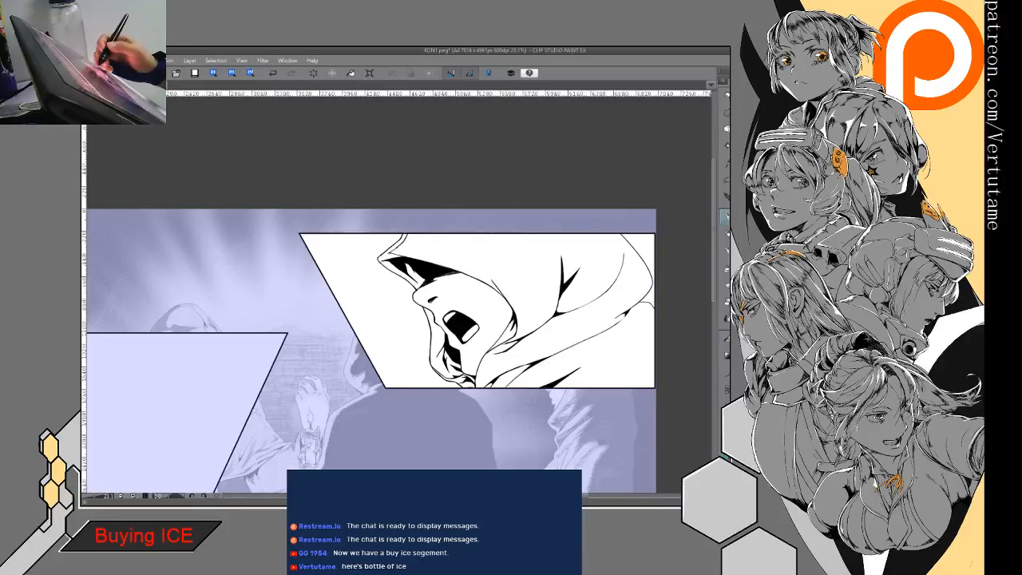
{"action": "left_click", "coordinate": [515, 260]}
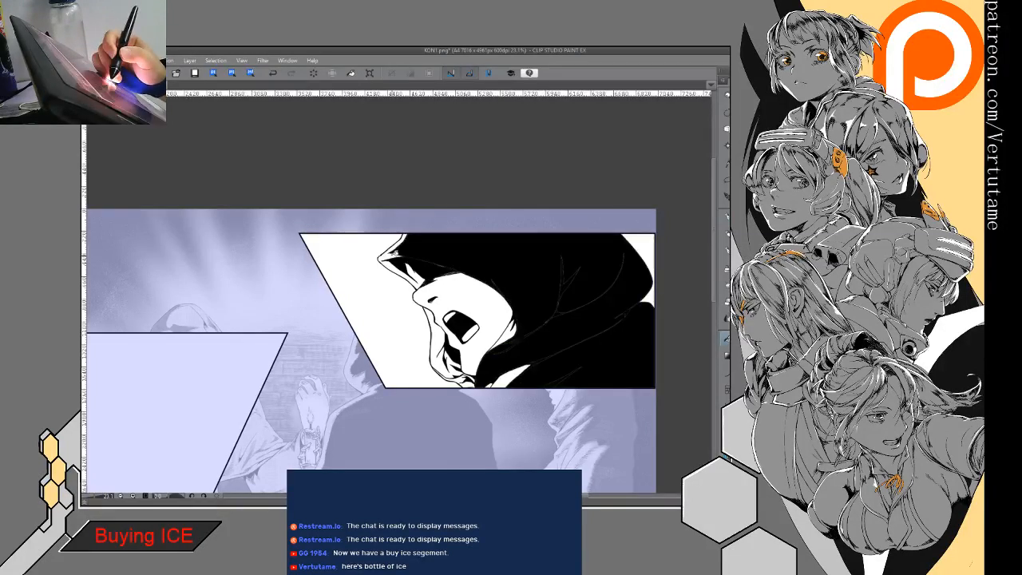
{"action": "left_click", "coordinate": [423, 245]}
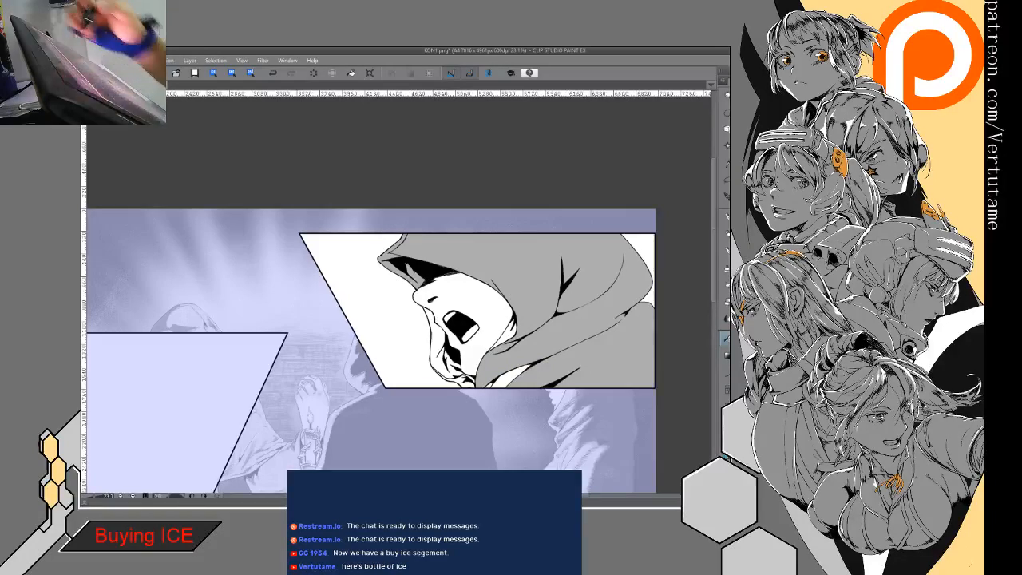
{"action": "left_click", "coordinate": [315, 73]}
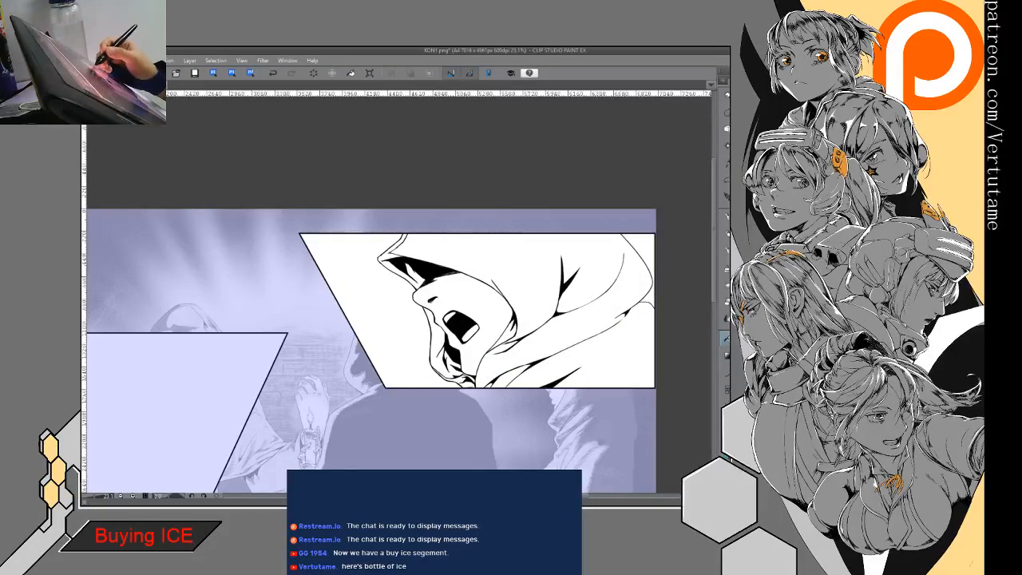
- Try gray and black fills on the hood and robe with the hood rim left white, and undo them
{"action": "left_click", "coordinate": [531, 269]}
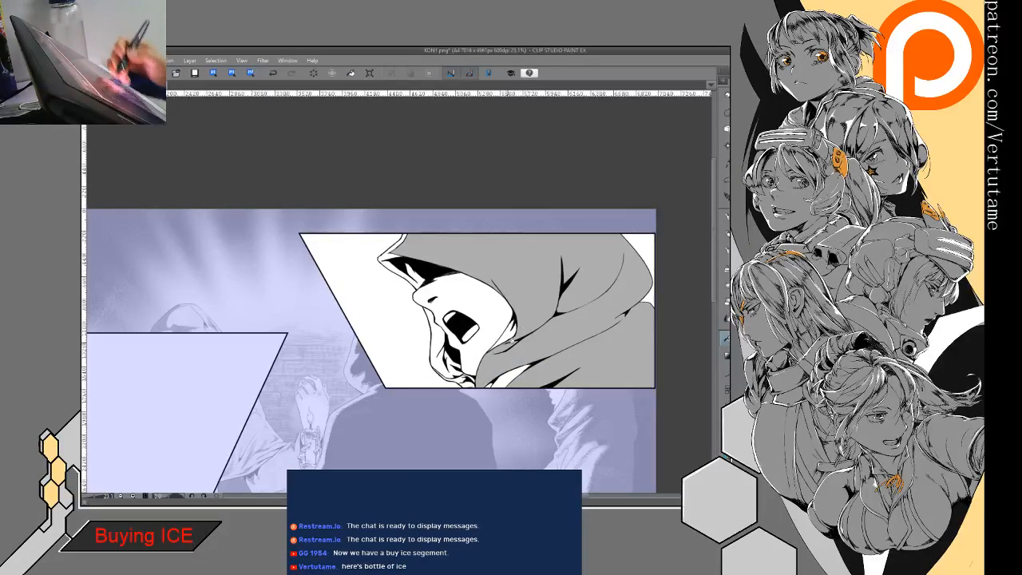
{"action": "left_click", "coordinate": [530, 276]}
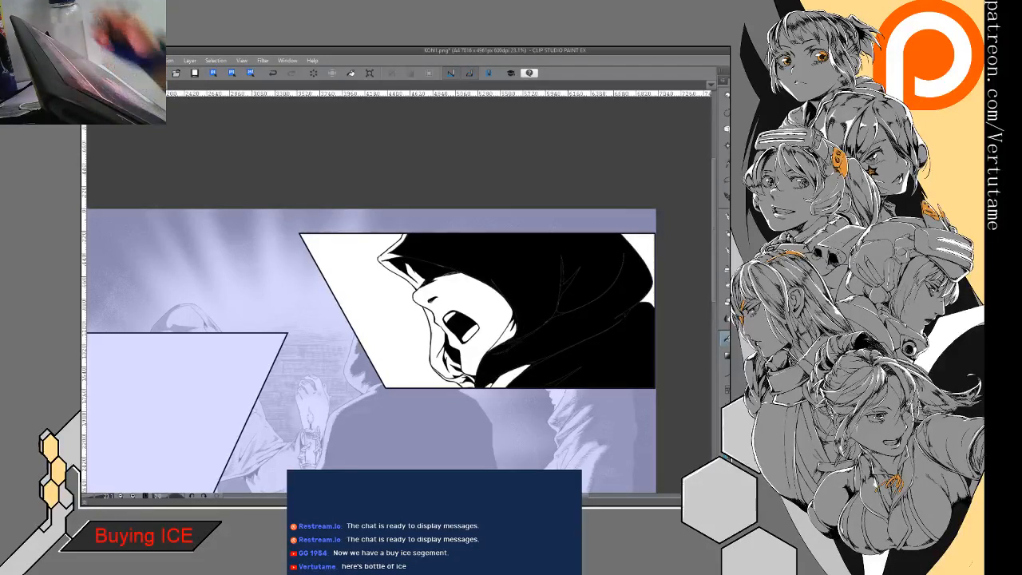
{"action": "left_click", "coordinate": [273, 73]}
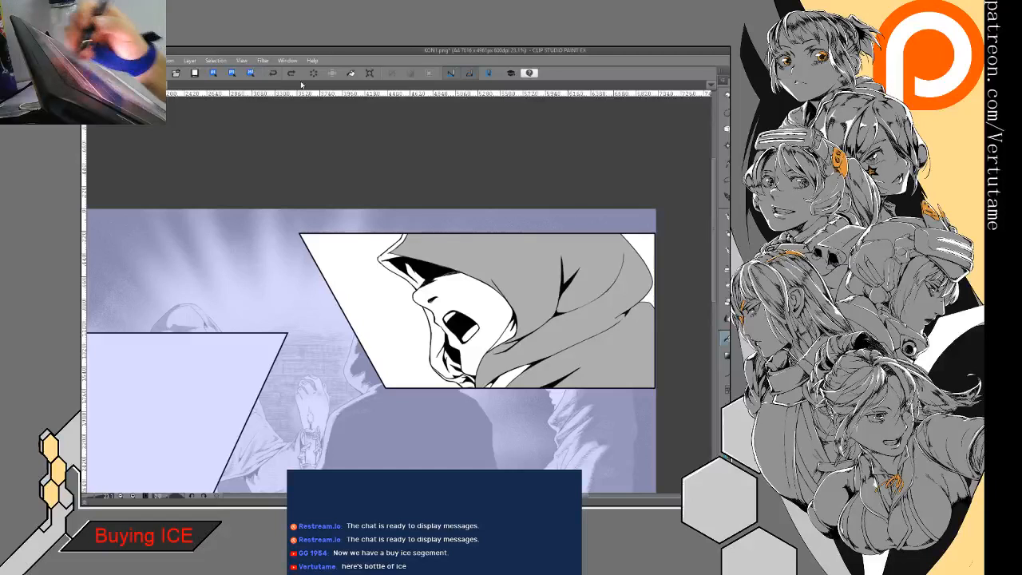
{"action": "left_click", "coordinate": [273, 73]}
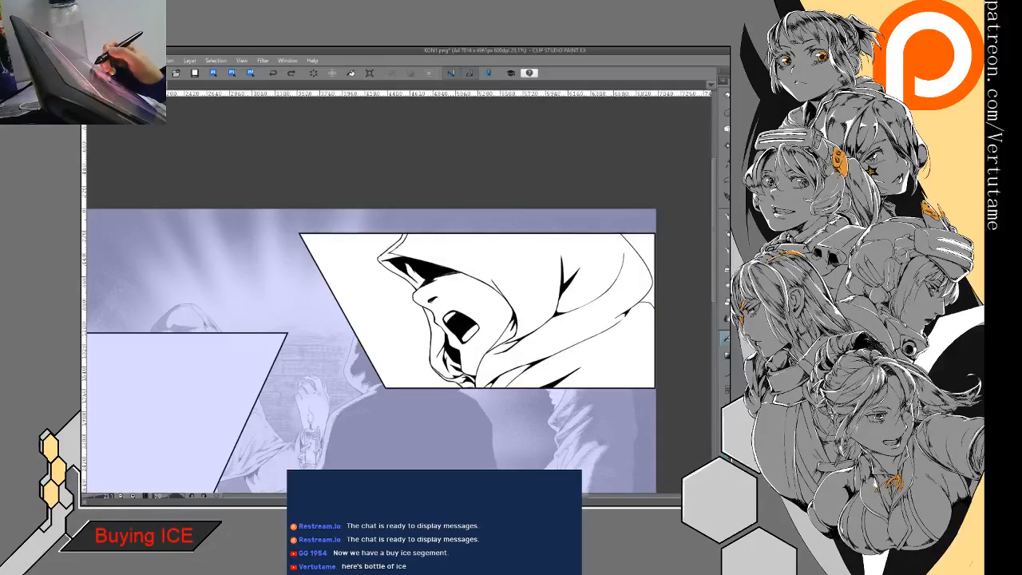
{"action": "left_click", "coordinate": [538, 300]}
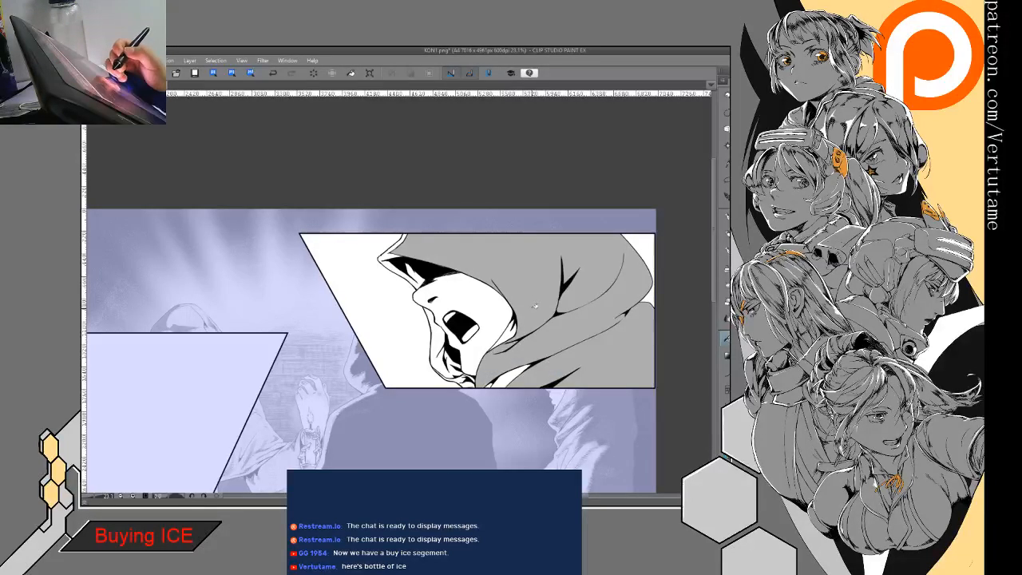
{"action": "left_click", "coordinate": [535, 305]}
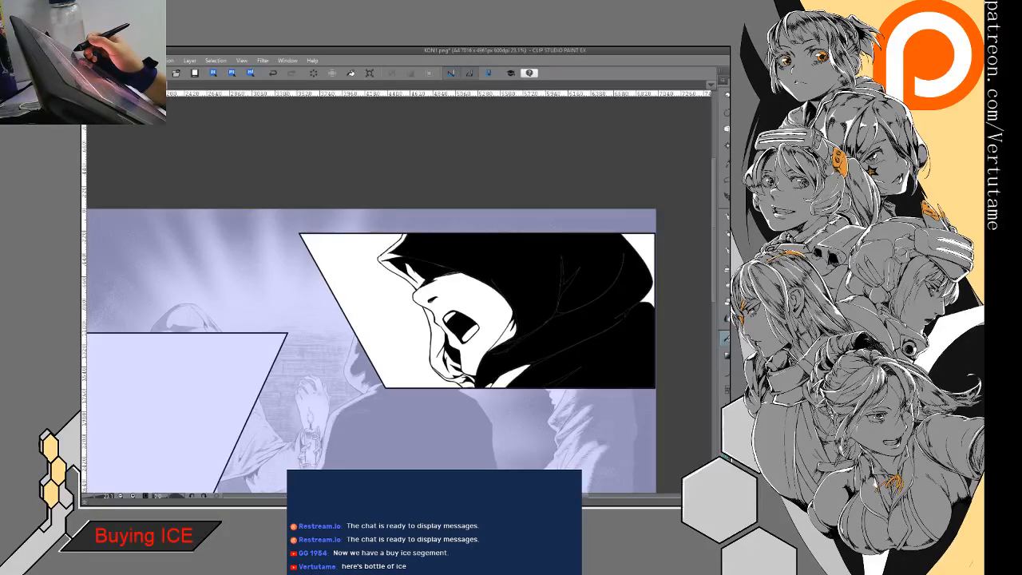
{"action": "left_click", "coordinate": [272, 72]}
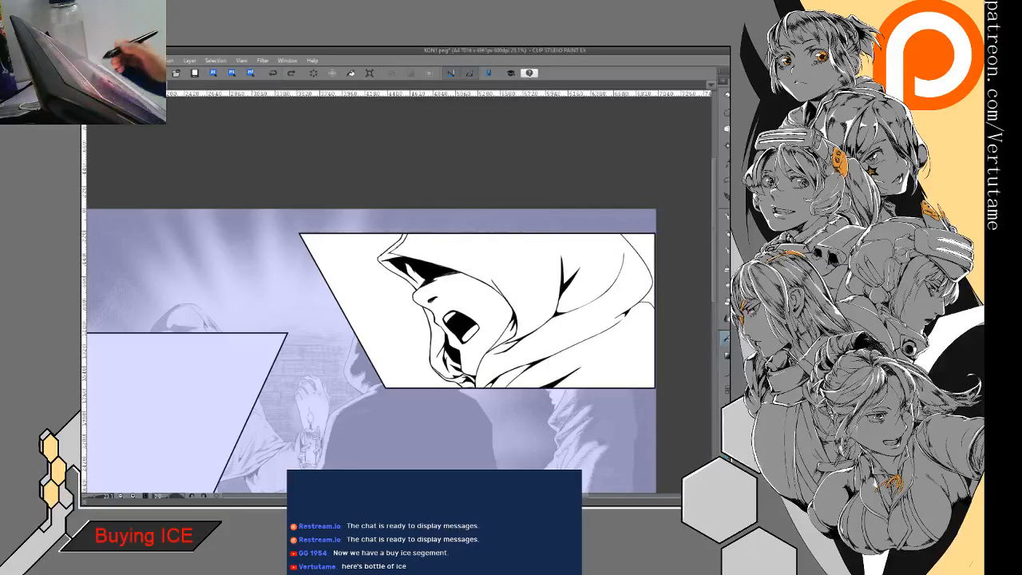
- Fill the hood, its rim, the robe and the folds below the jaw with light gray
{"action": "left_click", "coordinate": [517, 268]}
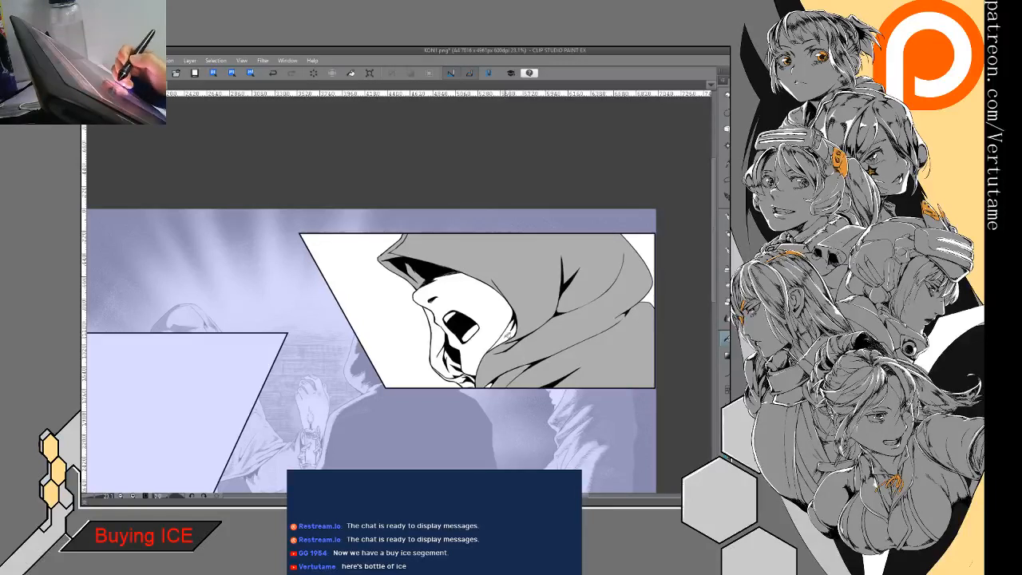
{"action": "left_click", "coordinate": [462, 382]}
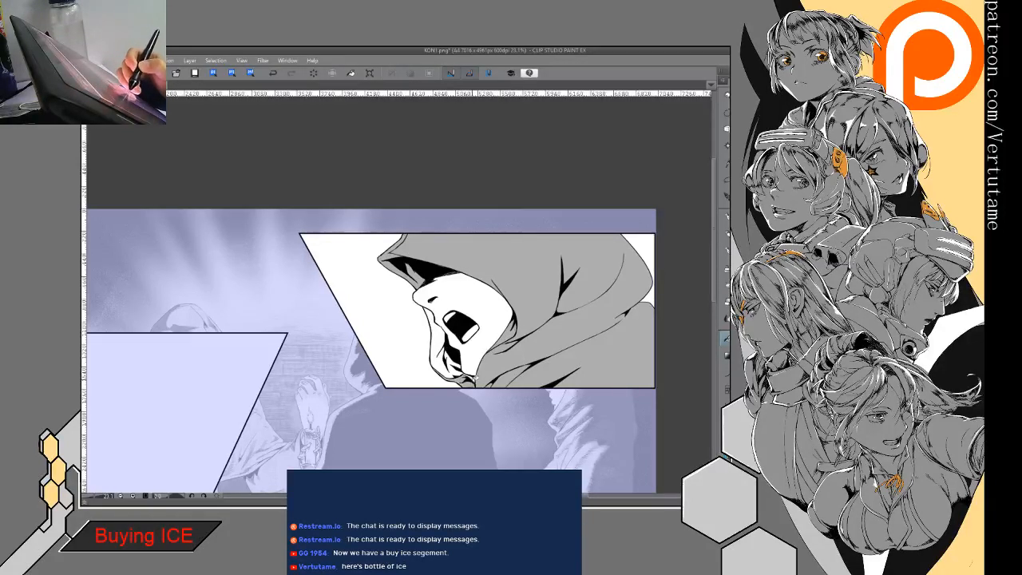
{"action": "left_click", "coordinate": [452, 369]}
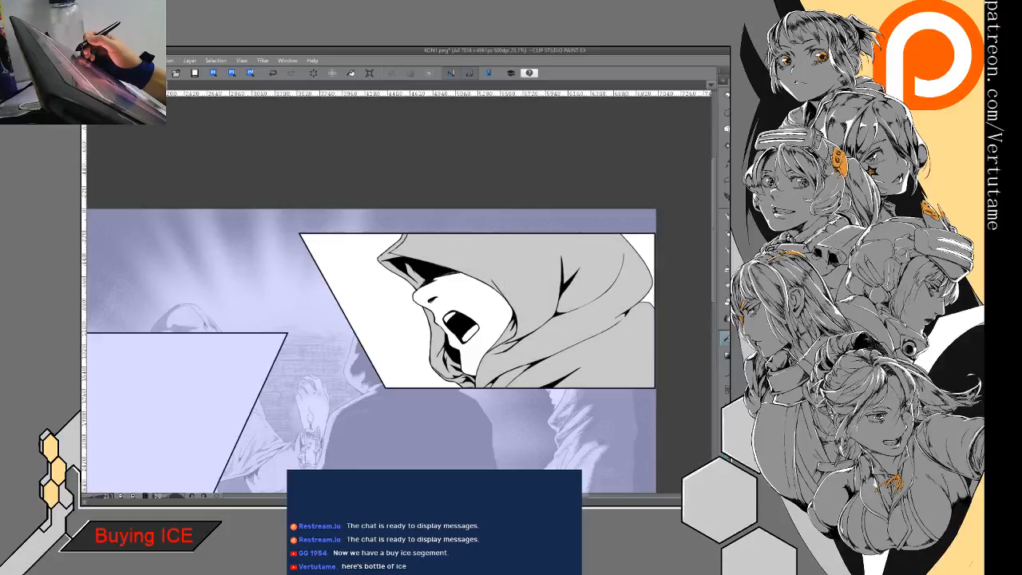
{"action": "left_click_drag", "start_coordinate": [448, 327], "coordinate": [485, 312]}
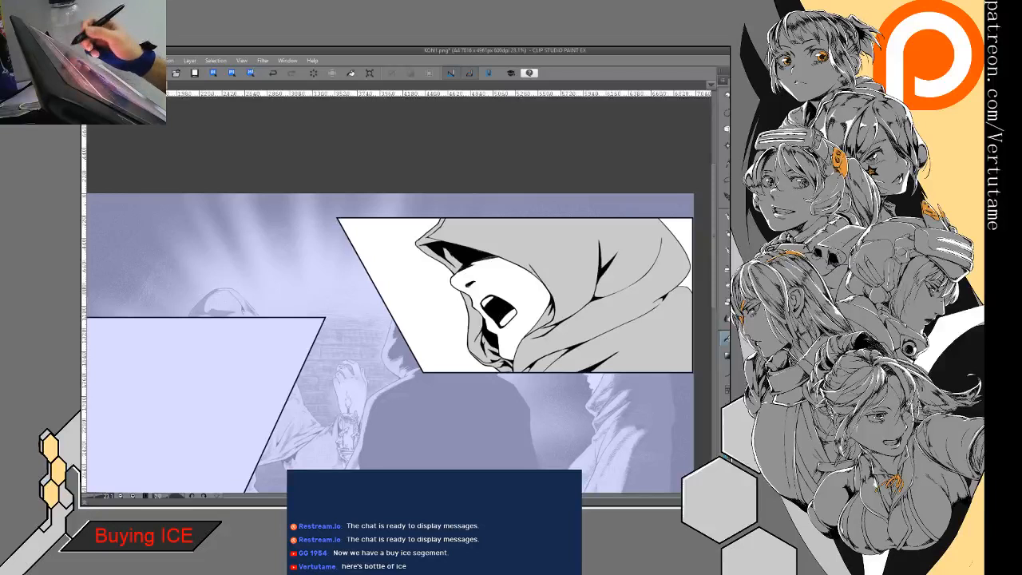
- Place the circle flash effect material over the shouting figure's panel and hide it together with the gray fill
{"action": "key", "text": "Tab"}
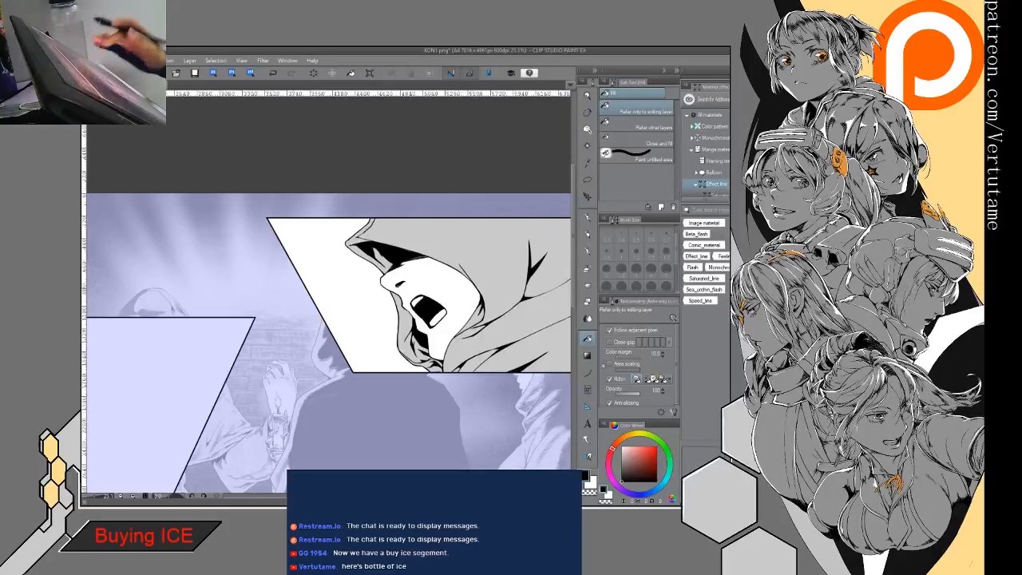
{"action": "left_click_drag", "start_coordinate": [703, 461], "coordinate": [444, 296]}
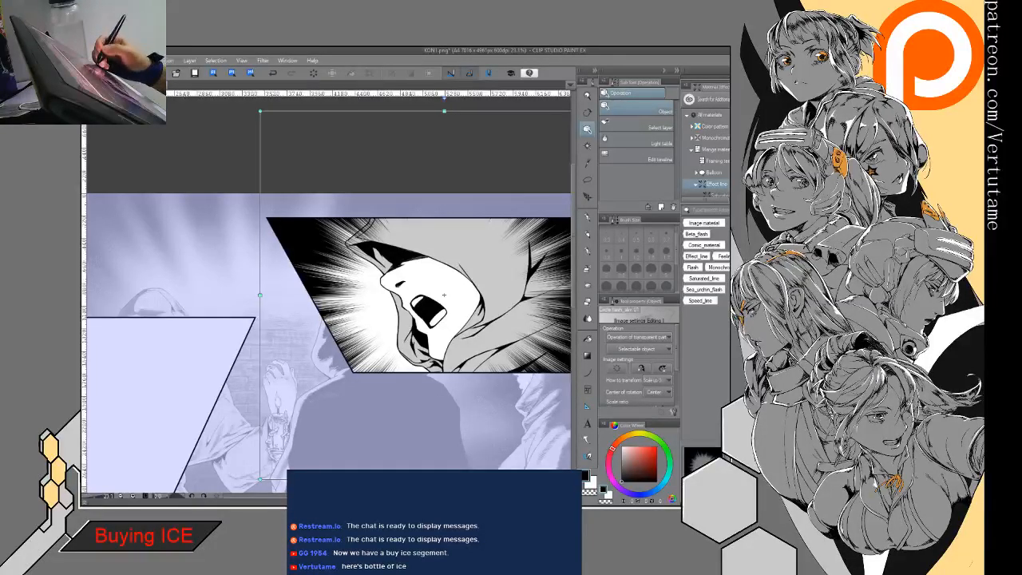
{"action": "key", "text": "ctrl+z"}
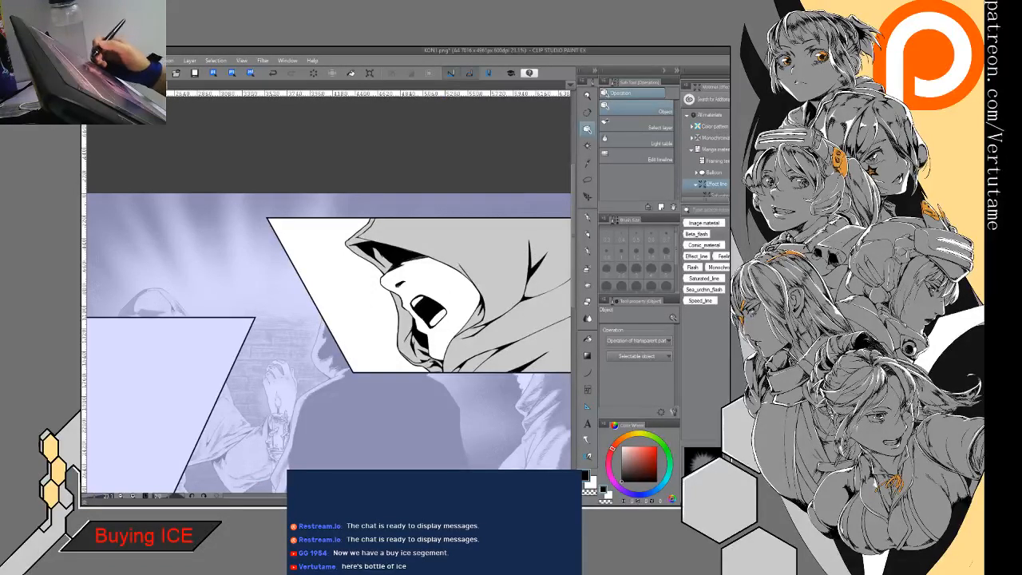
{"action": "key", "text": "ctrl+z"}
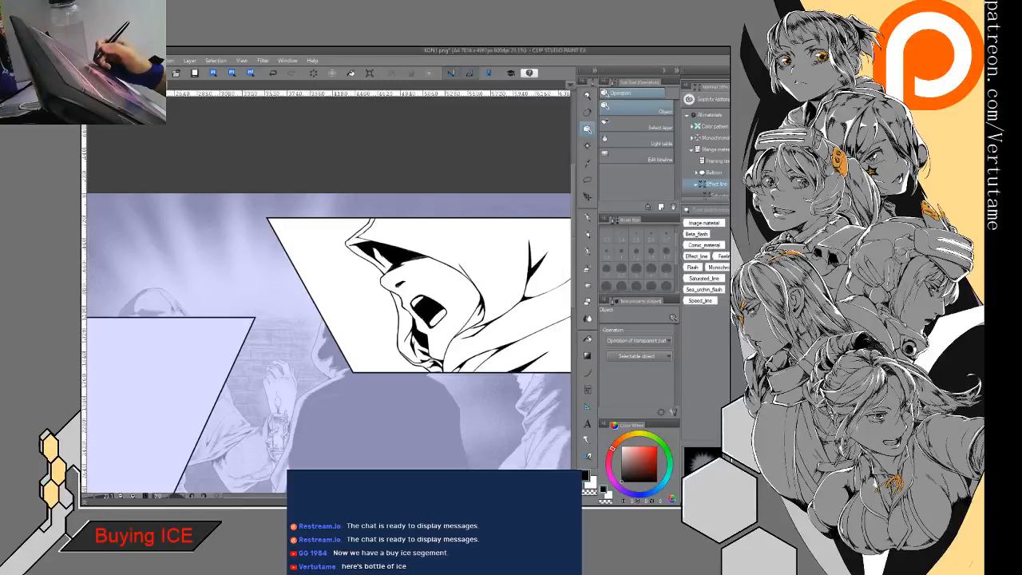
- Auto-select the white background around the shouting figure, invert the selection and hide the line art
{"action": "left_click", "coordinate": [585, 147]}
{"action": "left_click_drag", "start_coordinate": [367, 314], "coordinate": [251, 307]}
{"action": "left_click", "coordinate": [324, 299]}
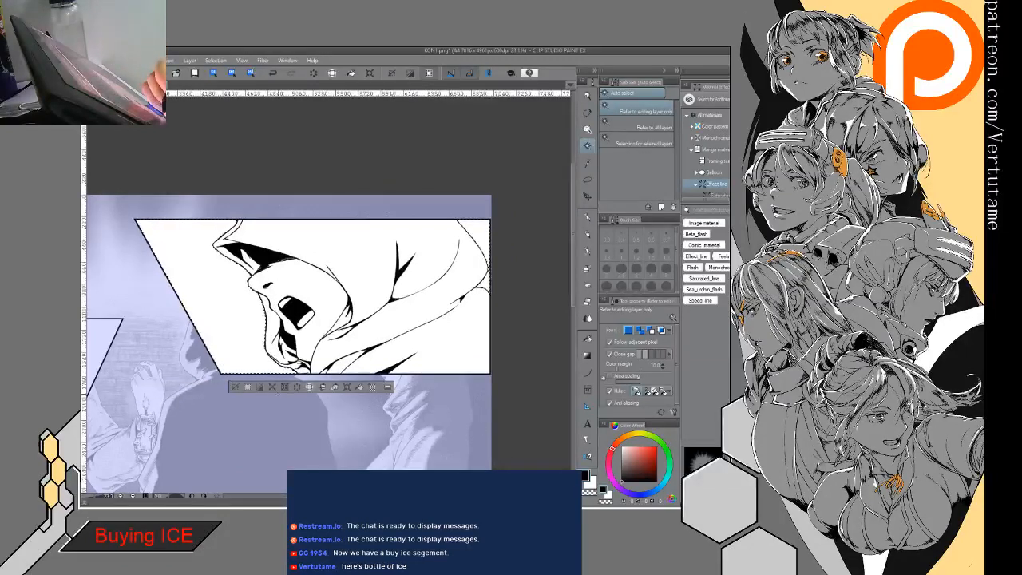
{"action": "left_click", "coordinate": [260, 387]}
{"action": "left_click_drag", "start_coordinate": [263, 385], "coordinate": [359, 370]}
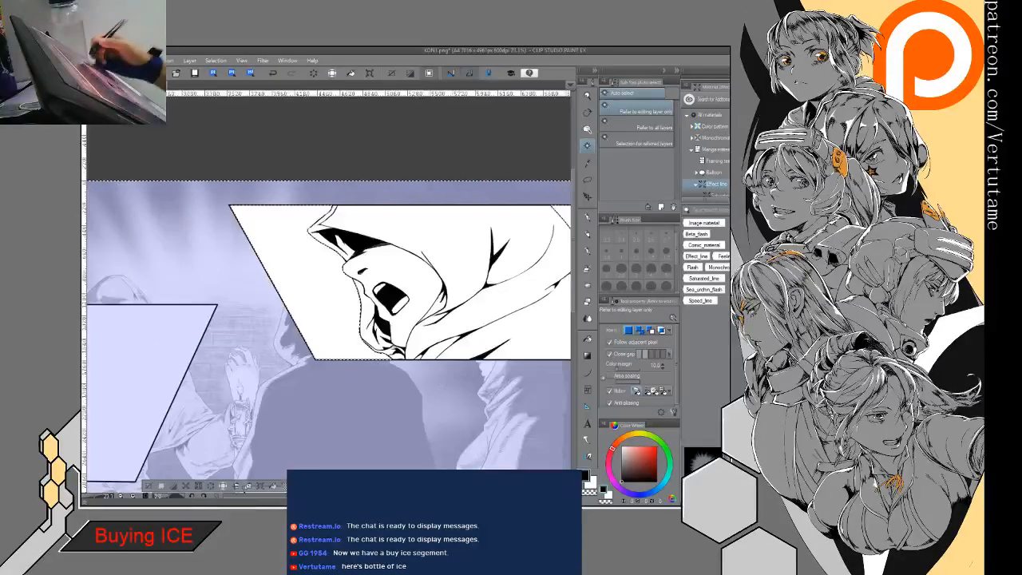
{"action": "key", "text": "Delete"}
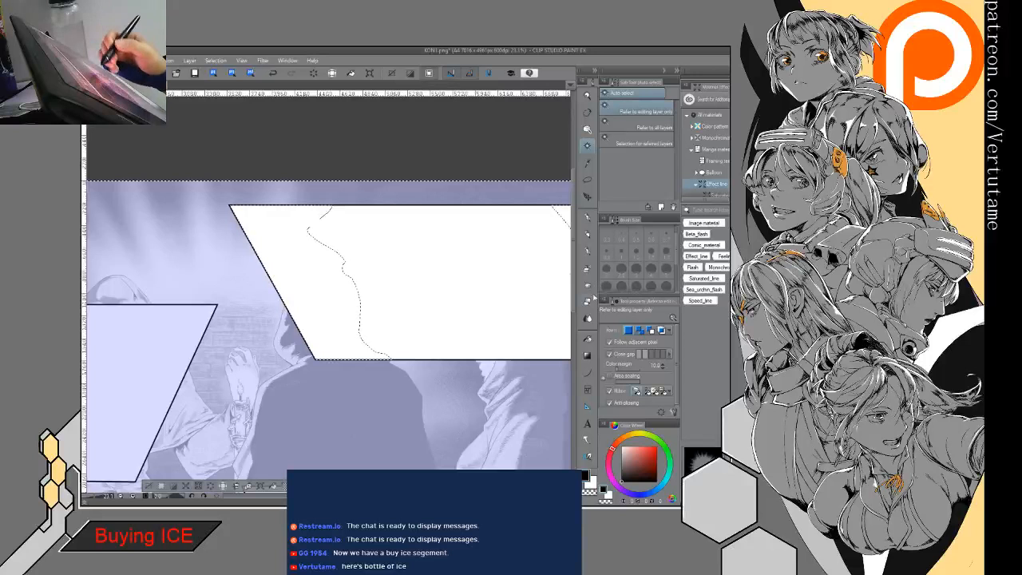
- Fill the selected figure silhouette with white to mask the flash, and show the flash, gray fill and line art
{"action": "left_click", "coordinate": [587, 339]}
{"action": "left_click", "coordinate": [490, 307]}
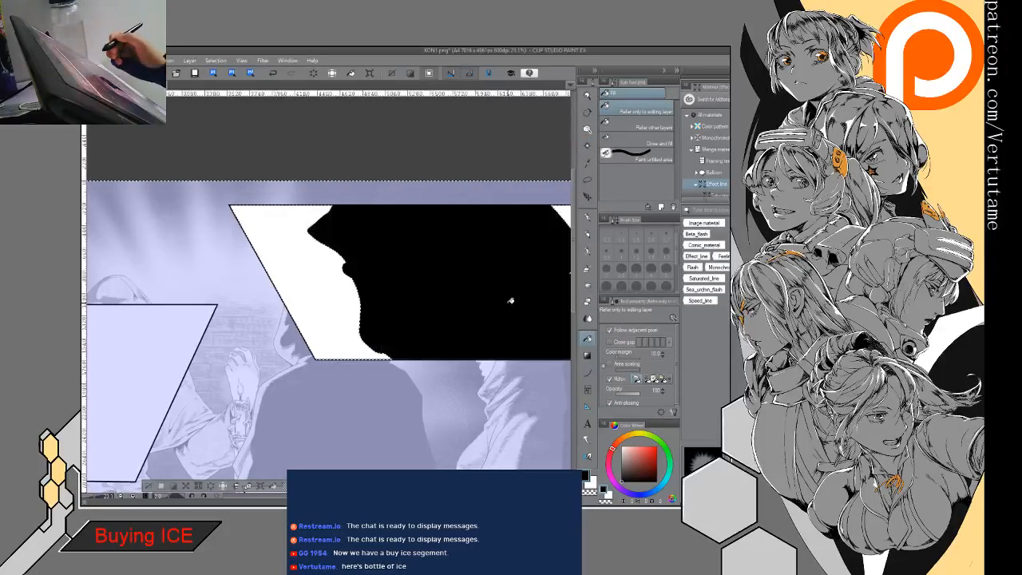
{"action": "key", "text": "h"}
{"action": "key", "text": "h"}
{"action": "key", "text": "x"}
{"action": "left_click", "coordinate": [500, 297]}
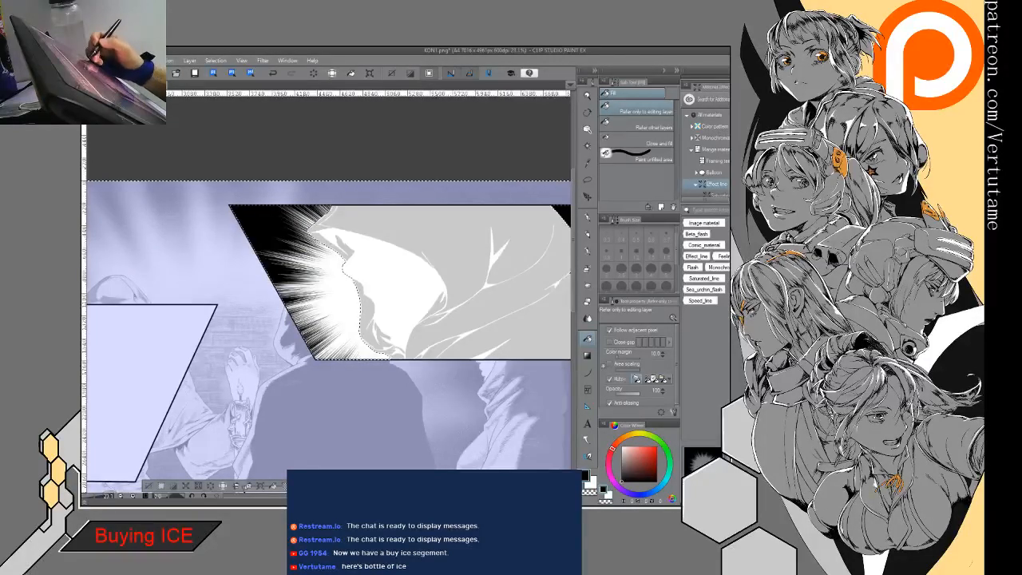
{"action": "mouse_move", "coordinate": [351, 319]}
{"action": "left_mouse_down"}
{"action": "mouse_move", "coordinate": [380, 296]}
{"action": "mouse_move", "coordinate": [286, 342]}
{"action": "mouse_move", "coordinate": [364, 326]}
{"action": "left_mouse_up"}
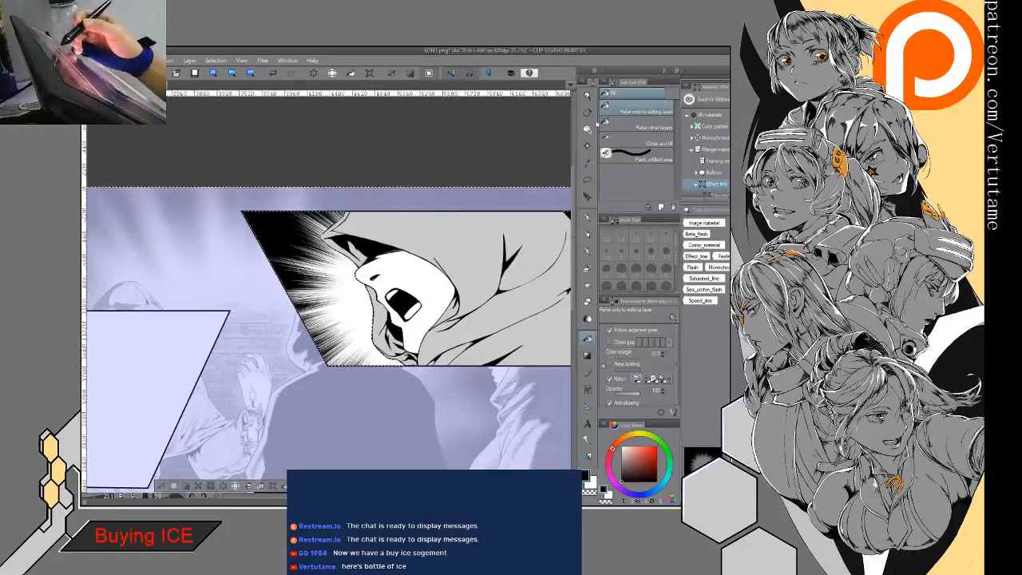
- Scale down the circle flash and reposition it so its rays surround the shouting face
{"action": "left_click", "coordinate": [589, 130]}
{"action": "left_click", "coordinate": [307, 275]}
{"action": "left_click_drag", "start_coordinate": [327, 282], "coordinate": [305, 277]}
{"action": "left_click_drag", "start_coordinate": [282, 236], "coordinate": [302, 255]}
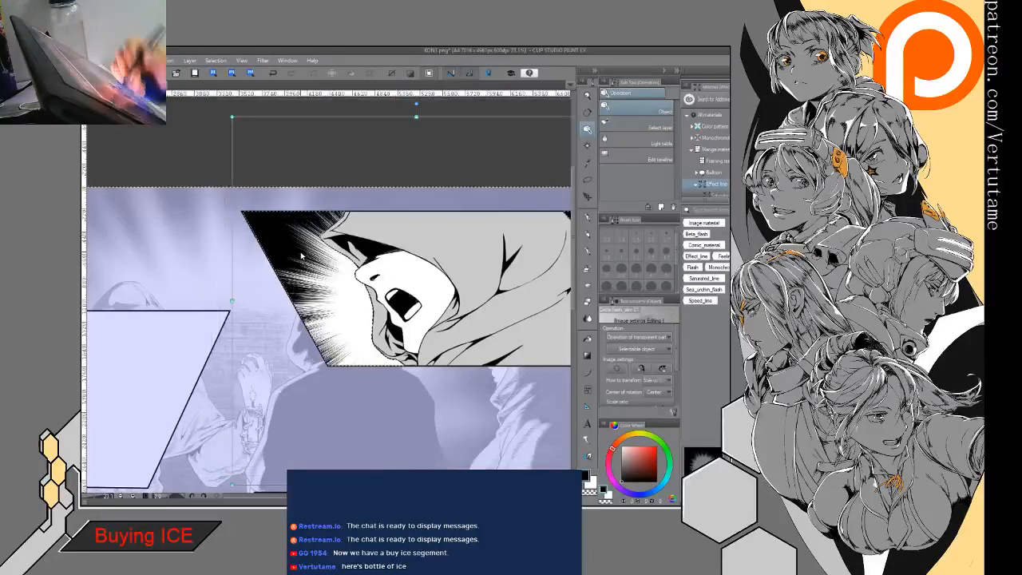
{"action": "left_click_drag", "start_coordinate": [232, 116], "coordinate": [296, 181]}
{"action": "left_click_drag", "start_coordinate": [323, 282], "coordinate": [285, 249]}
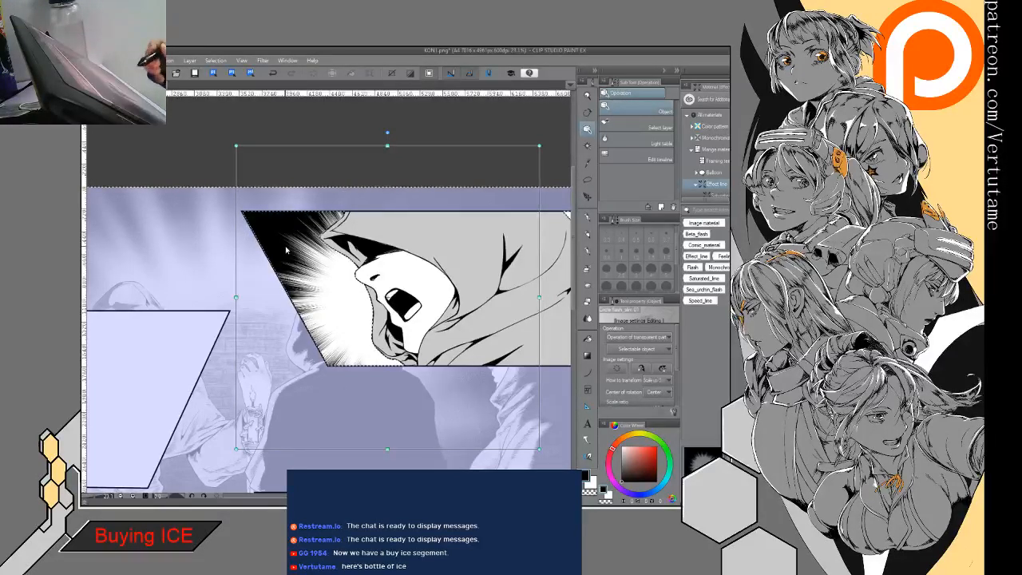
{"action": "left_click_drag", "start_coordinate": [287, 251], "coordinate": [266, 312]}
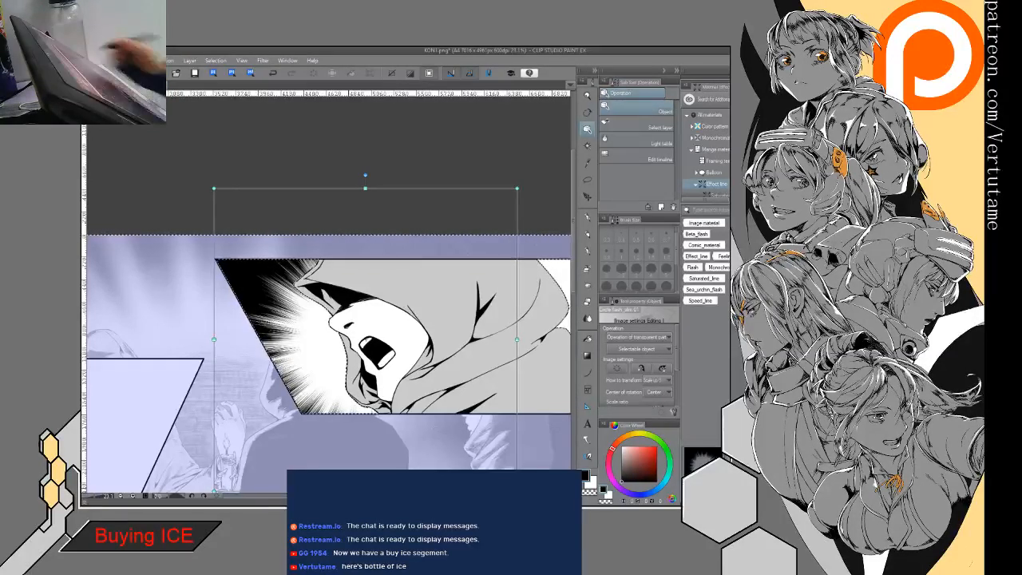
- Fill the remaining white background corner behind the hood's back with black and clear the selection
{"action": "key", "text": "Delete"}
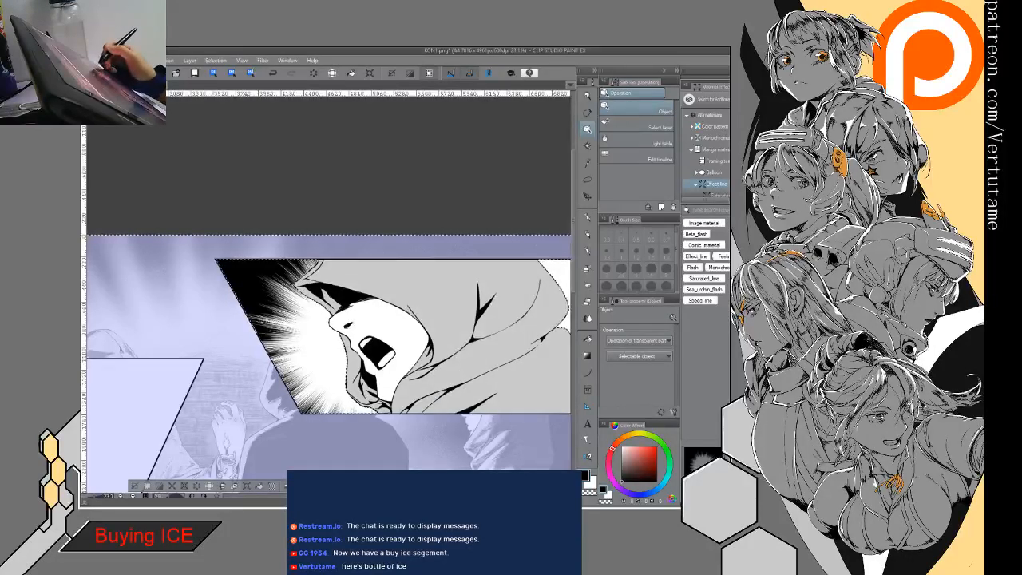
{"action": "left_click", "coordinate": [286, 335]}
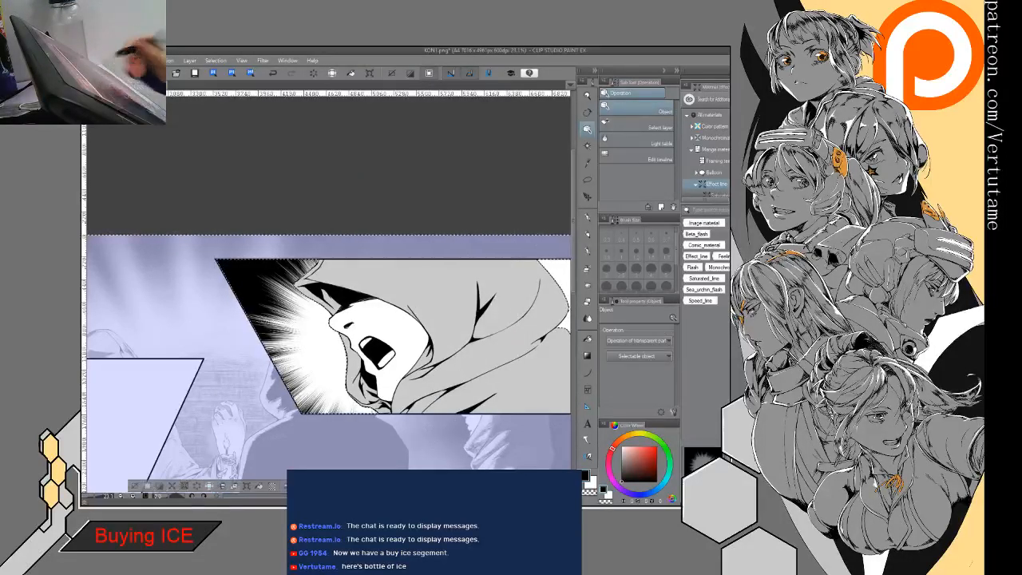
{"action": "left_click_drag", "start_coordinate": [495, 319], "coordinate": [432, 322]}
{"action": "key", "text": "g"}
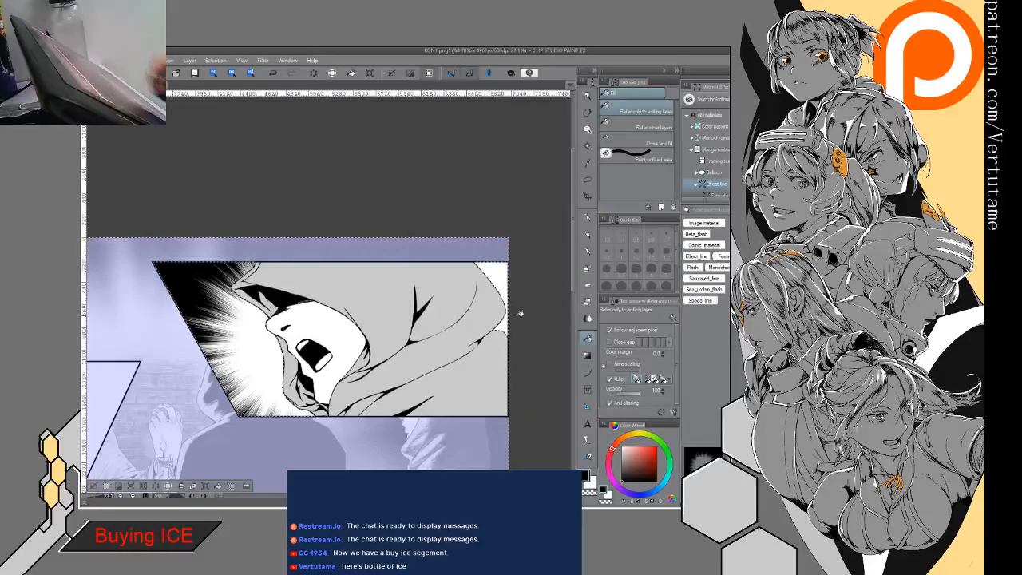
{"action": "left_click", "coordinate": [502, 308]}
{"action": "key", "text": "ctrl+d"}
{"action": "left_click_drag", "start_coordinate": [515, 287], "coordinate": [561, 270]}
{"action": "left_click_drag", "start_coordinate": [479, 303], "coordinate": [506, 276]}
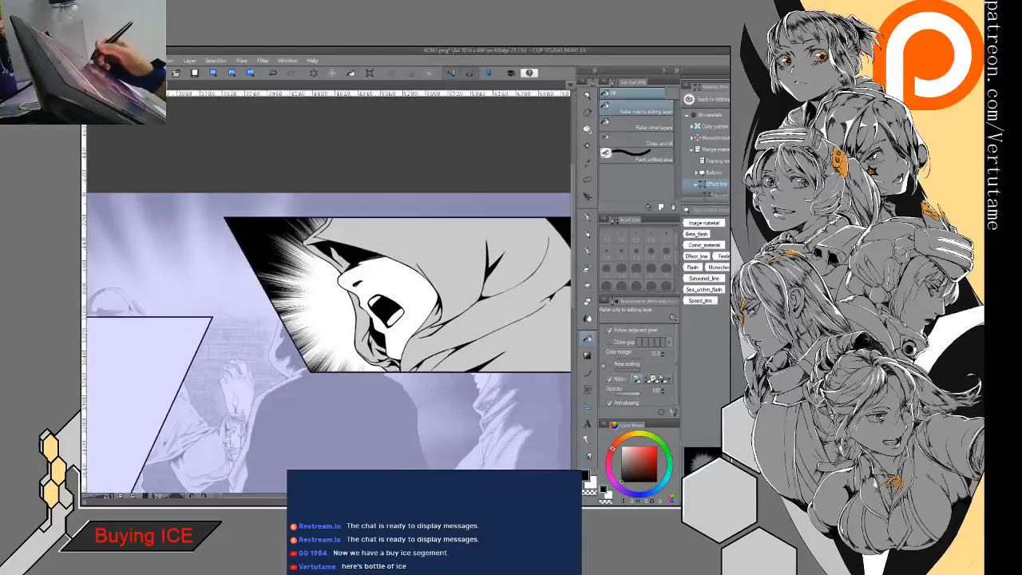
{"action": "left_click_drag", "start_coordinate": [415, 296], "coordinate": [476, 296]}
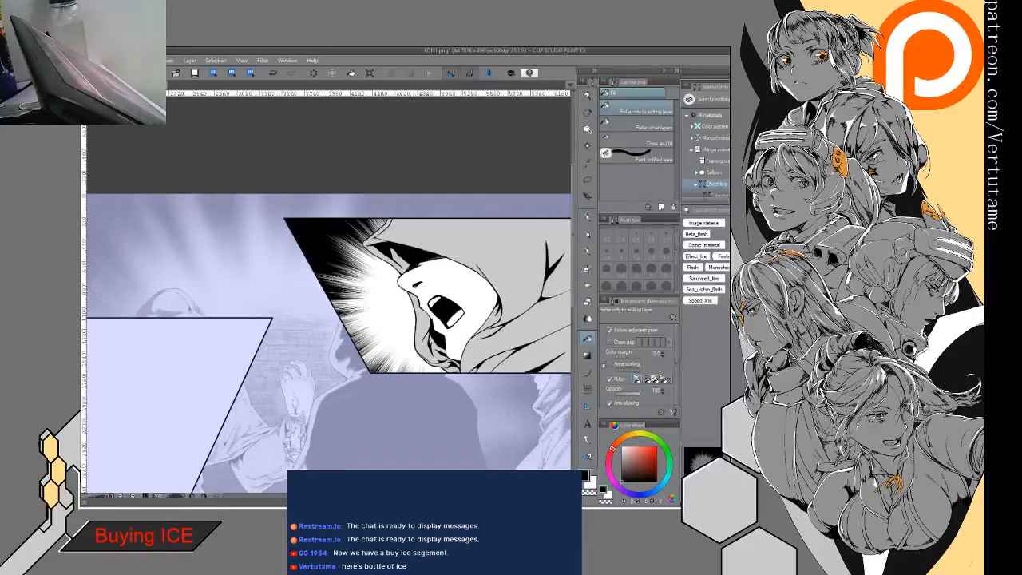
{"action": "left_click_drag", "start_coordinate": [445, 313], "coordinate": [439, 284]}
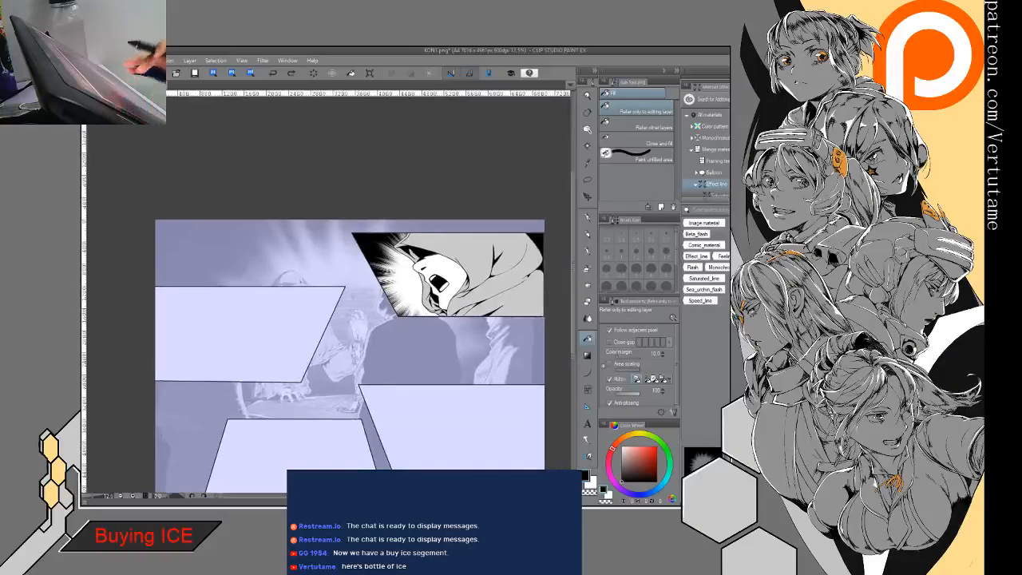
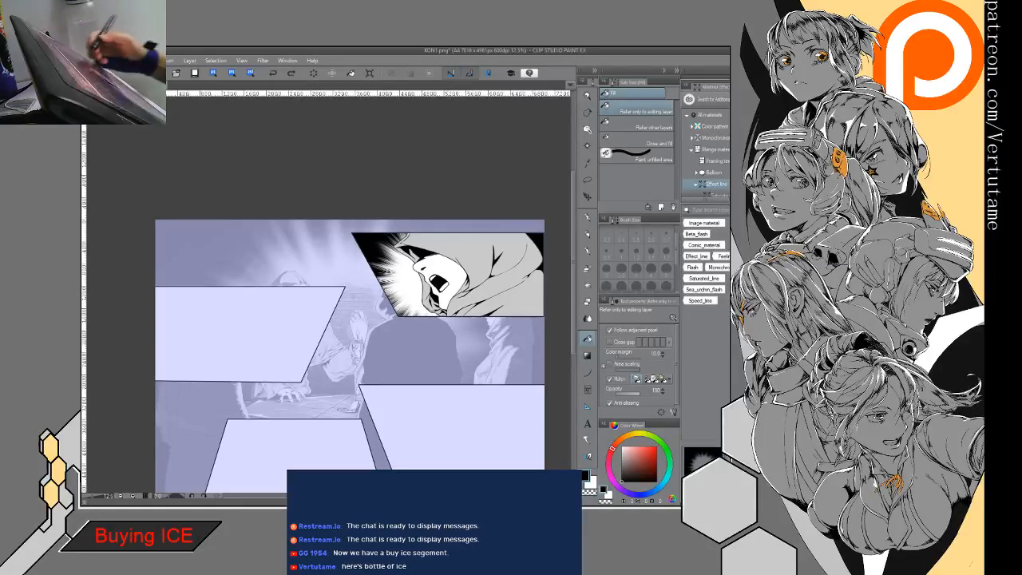
- Ink a tapered fold shadow running back from the shouting figure's hood peak, and outline a second fold beside it
{"action": "left_click_drag", "start_coordinate": [425, 304], "coordinate": [406, 348]}
{"action": "scroll", "coordinate": [406, 347], "scroll_direction": "up", "scroll_amount": 3}
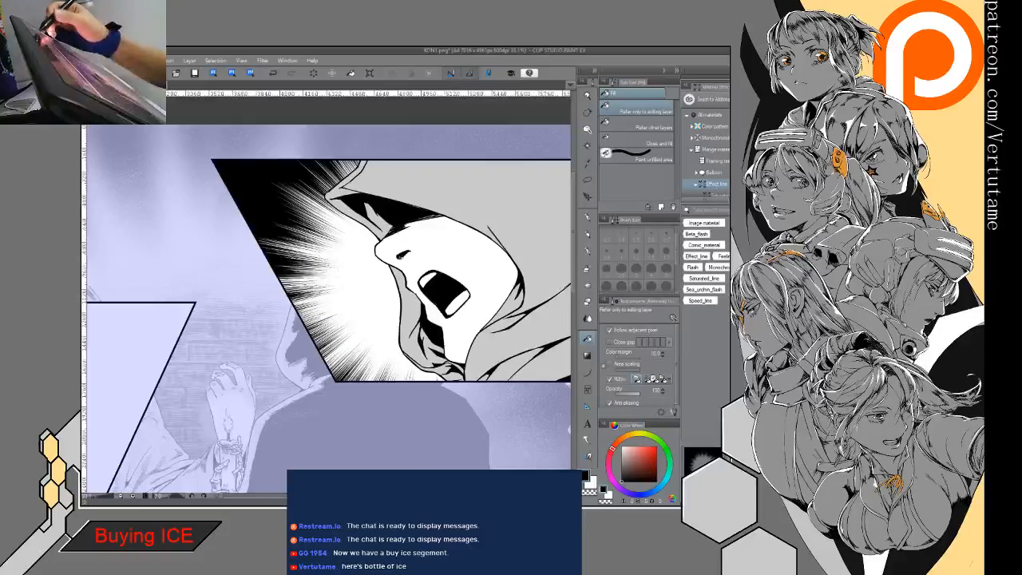
{"action": "key", "text": "Tab"}
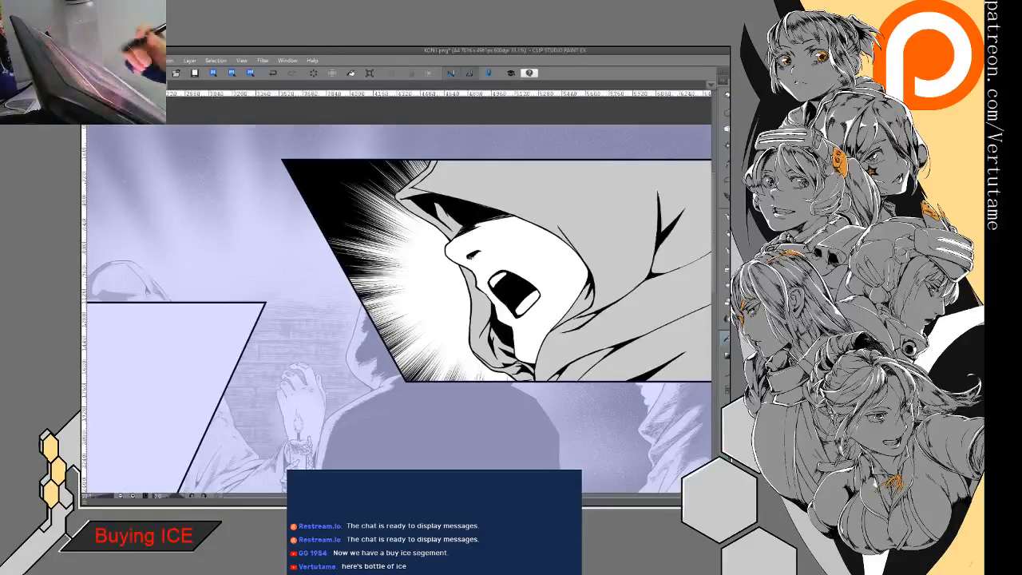
{"action": "key", "text": "h"}
{"action": "left_click_drag", "start_coordinate": [344, 287], "coordinate": [535, 368]}
{"action": "left_click_drag", "start_coordinate": [535, 368], "coordinate": [550, 306]}
{"action": "key", "text": "p"}
{"action": "mouse_move", "coordinate": [518, 192]}
{"action": "left_mouse_down"}
{"action": "mouse_move", "coordinate": [472, 216]}
{"action": "mouse_move", "coordinate": [437, 257]}
{"action": "left_mouse_up"}
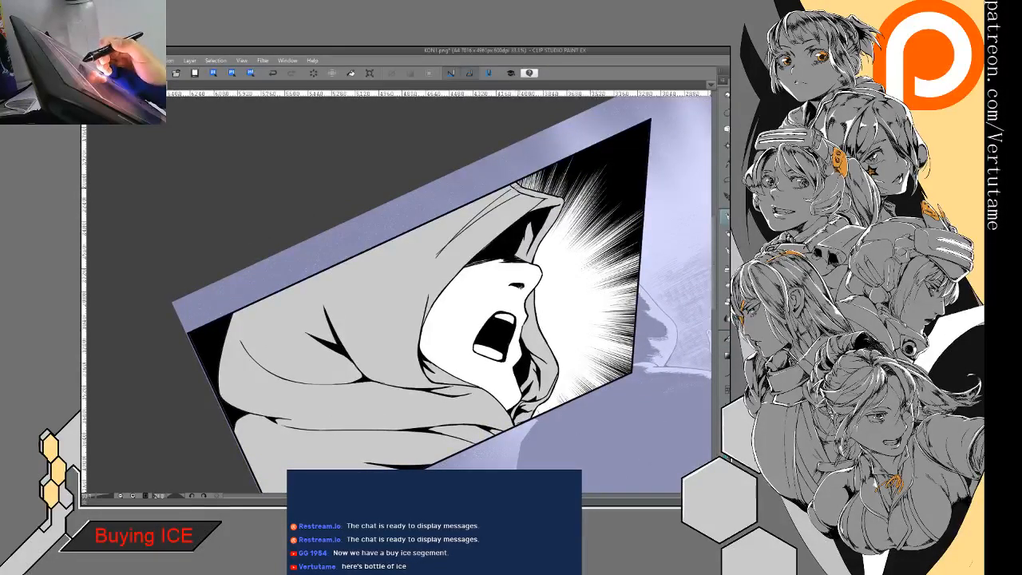
{"action": "left_click_drag", "start_coordinate": [521, 190], "coordinate": [441, 250]}
{"action": "key", "text": "e"}
{"action": "key", "text": "p"}
{"action": "left_click_drag", "start_coordinate": [527, 197], "coordinate": [492, 216]}
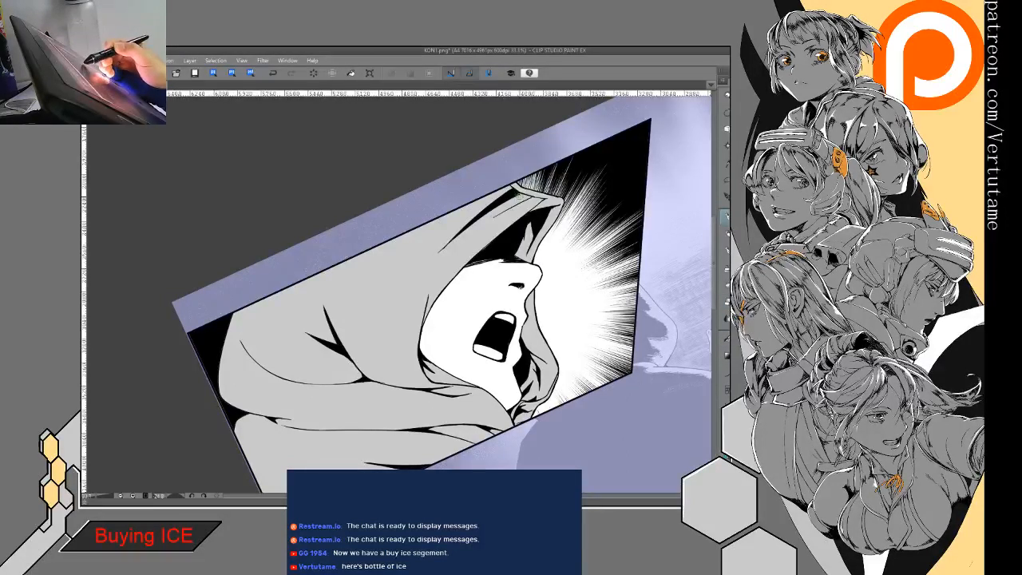
{"action": "key", "text": "g"}
{"action": "key", "text": "g"}
{"action": "left_click", "coordinate": [523, 198]}
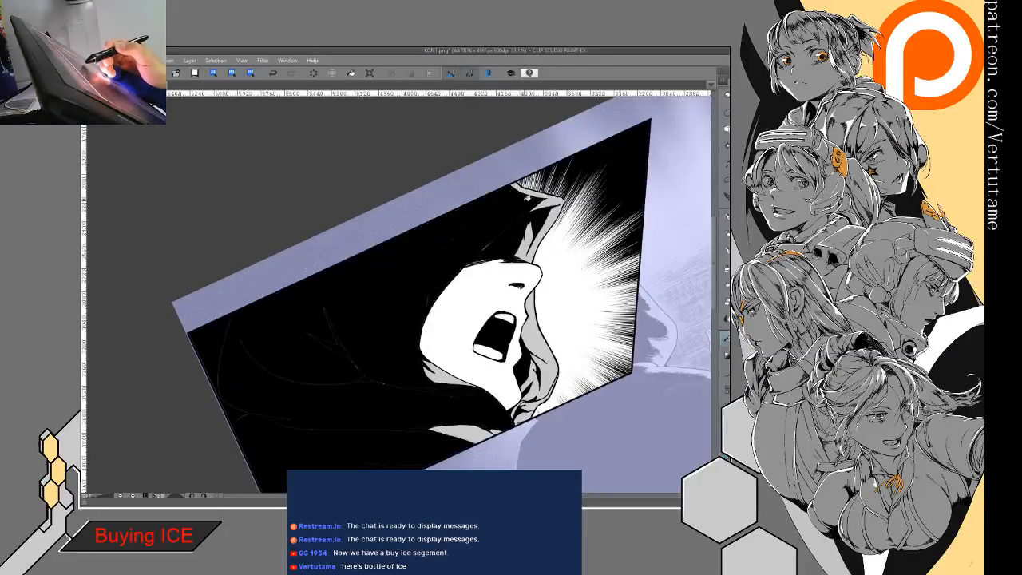
{"action": "left_click", "coordinate": [273, 72]}
- Ink the second tapered black fold beside the first one, starting at the hood's peak above the brim
{"action": "key", "text": "p"}
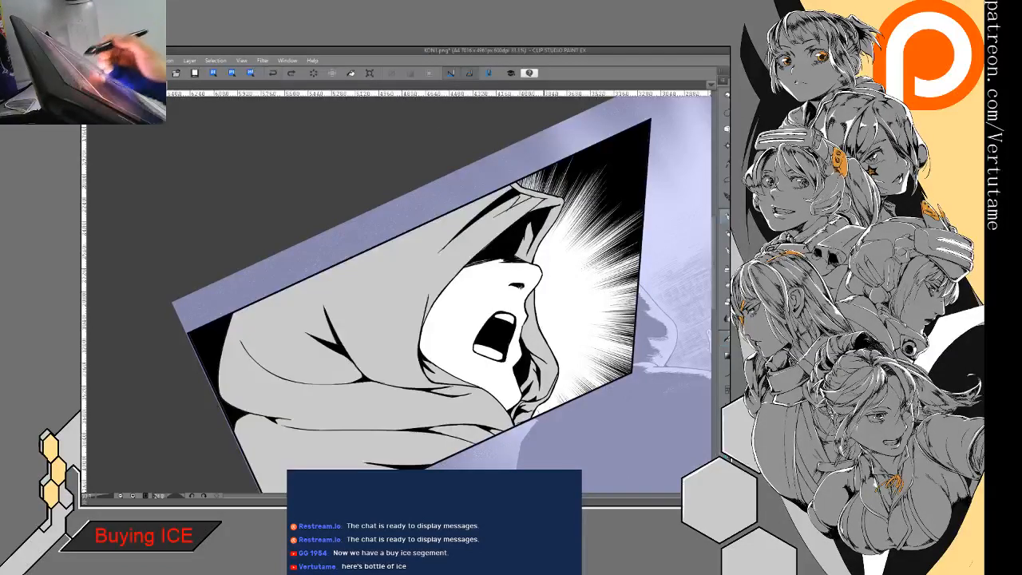
{"action": "left_click_drag", "start_coordinate": [523, 199], "coordinate": [446, 282]}
{"action": "key", "text": "ctrl+plus"}
{"action": "key", "text": "ctrl+plus"}
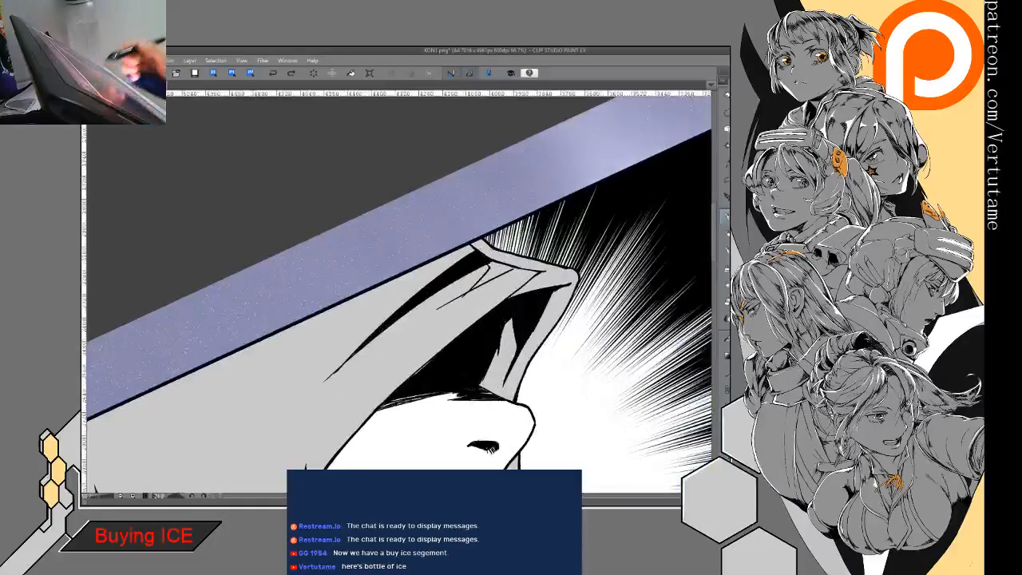
{"action": "left_click_drag", "start_coordinate": [511, 266], "coordinate": [428, 326]}
{"action": "key", "text": "p"}
{"action": "left_click_drag", "start_coordinate": [475, 286], "coordinate": [436, 316]}
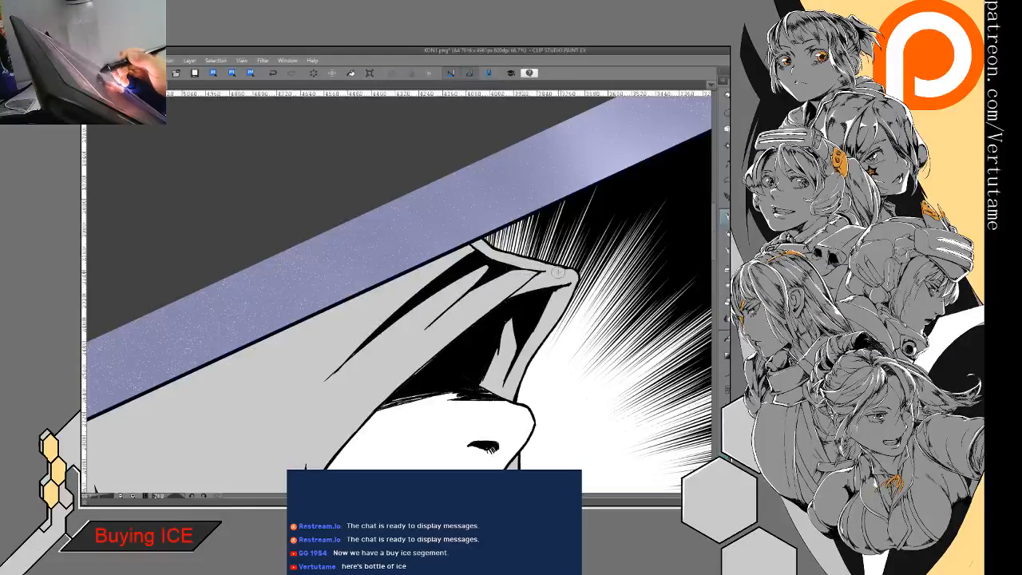
- Close the gap between the hood's peak fold and the slanted panel border, and fill it with black
{"action": "left_click_drag", "start_coordinate": [540, 281], "coordinate": [501, 233]}
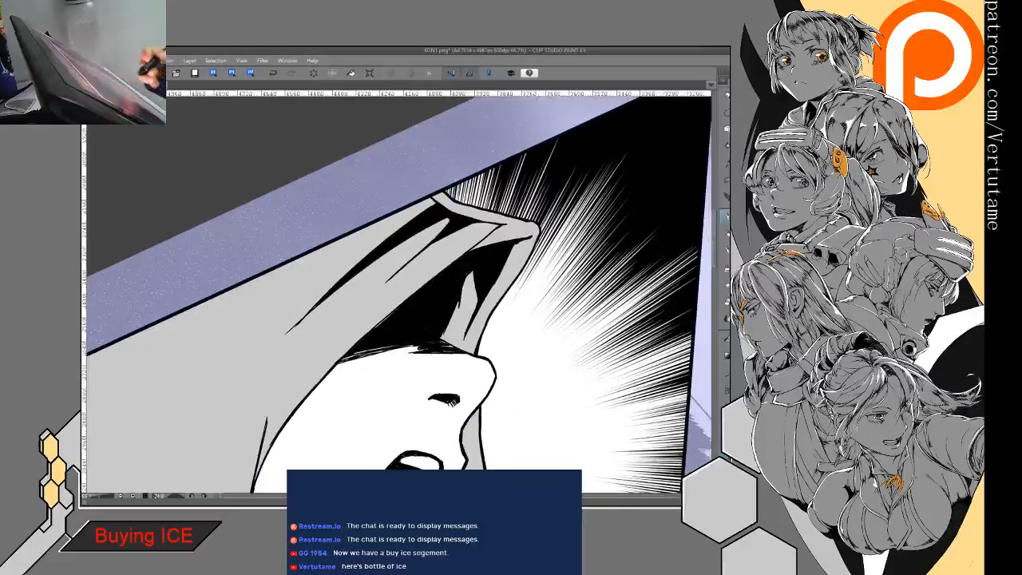
{"action": "left_click_drag", "start_coordinate": [591, 281], "coordinate": [637, 291]}
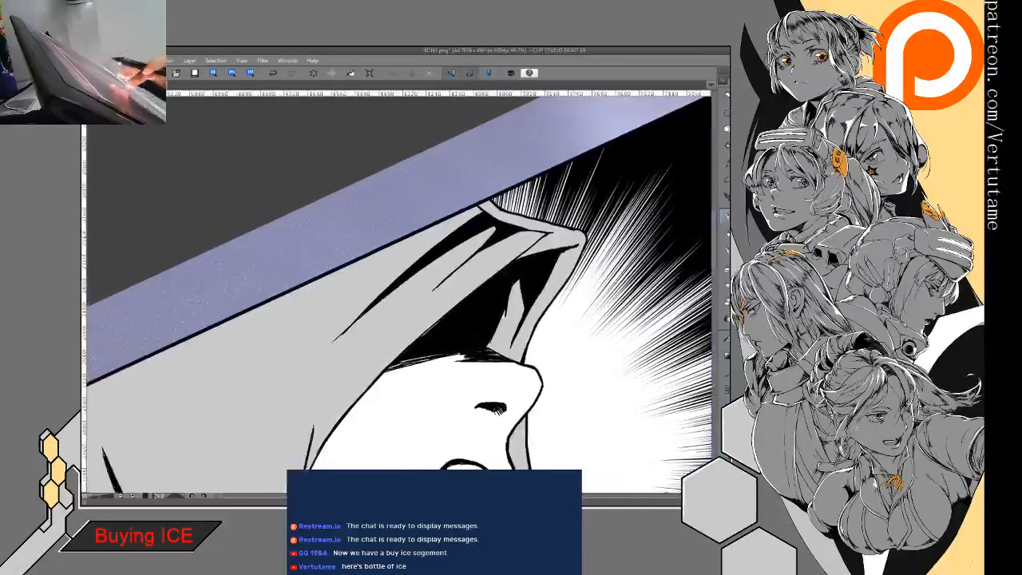
{"action": "mouse_move", "coordinate": [517, 204]}
{"action": "left_mouse_down"}
{"action": "mouse_move", "coordinate": [645, 105]}
{"action": "mouse_move", "coordinate": [525, 181]}
{"action": "left_mouse_up"}
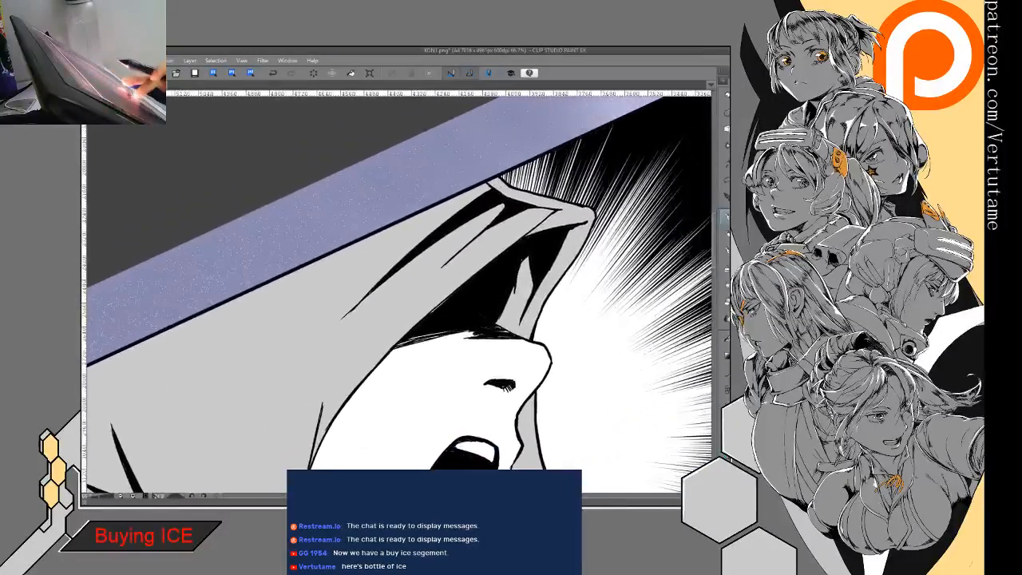
{"action": "left_click_drag", "start_coordinate": [484, 182], "coordinate": [454, 219]}
{"action": "key", "text": "g"}
{"action": "left_click", "coordinate": [477, 195]}
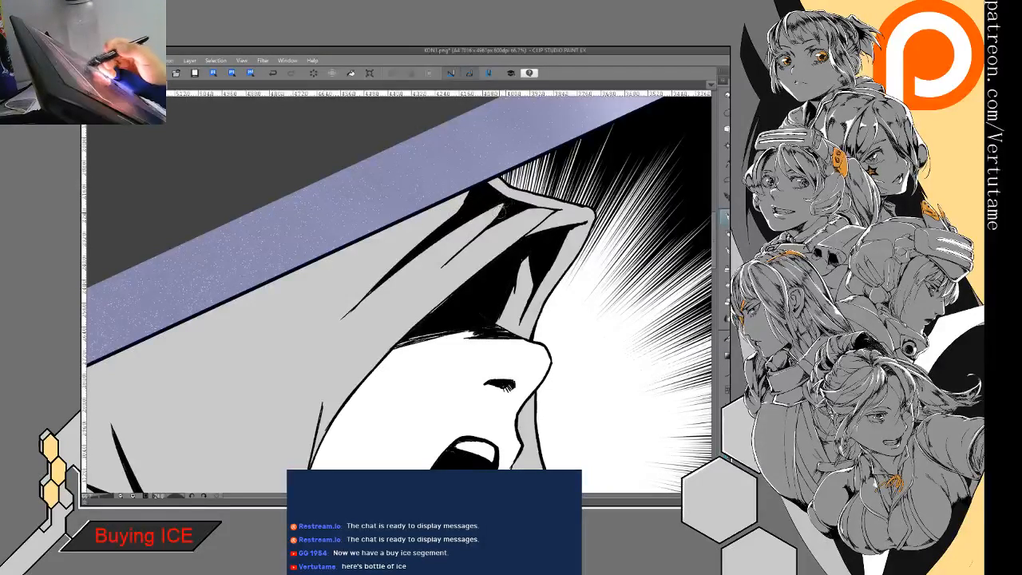
- Outline a pointed fold shadow at the back of the hood, beside the long curved crease
{"action": "left_click_drag", "start_coordinate": [473, 237], "coordinate": [607, 120]}
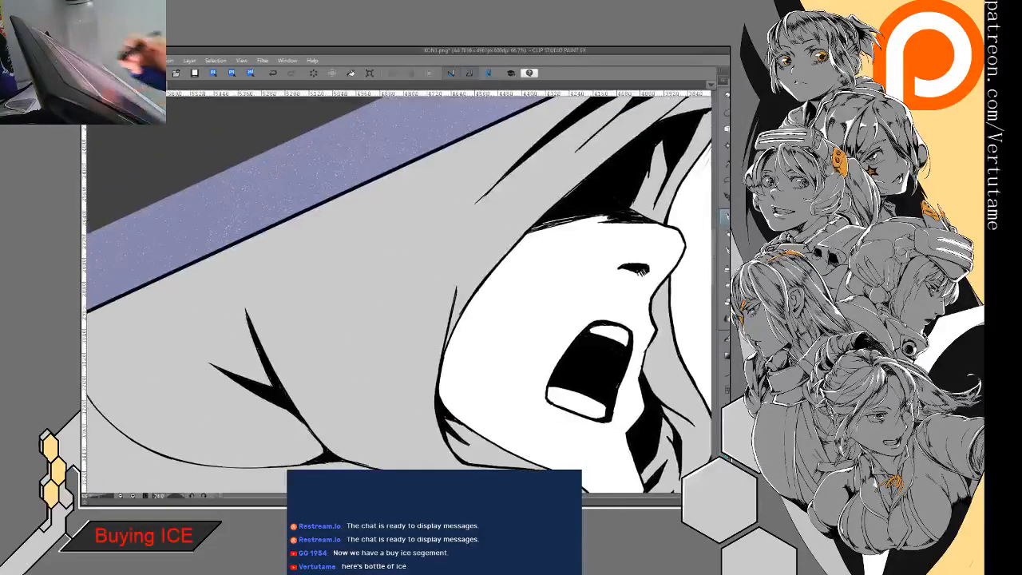
{"action": "left_click_drag", "start_coordinate": [398, 253], "coordinate": [406, 252]}
{"action": "key", "text": "ctrl+minus"}
{"action": "key", "text": "ctrl+minus"}
{"action": "key", "text": "ctrl+minus"}
{"action": "left_click_drag", "start_coordinate": [502, 411], "coordinate": [475, 399]}
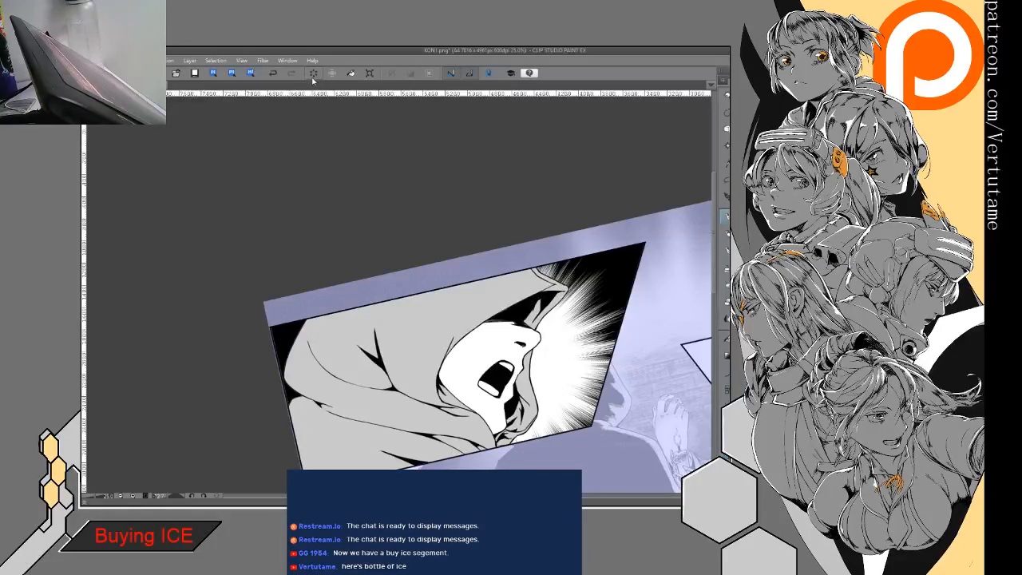
{"action": "left_click_drag", "start_coordinate": [343, 399], "coordinate": [447, 388]}
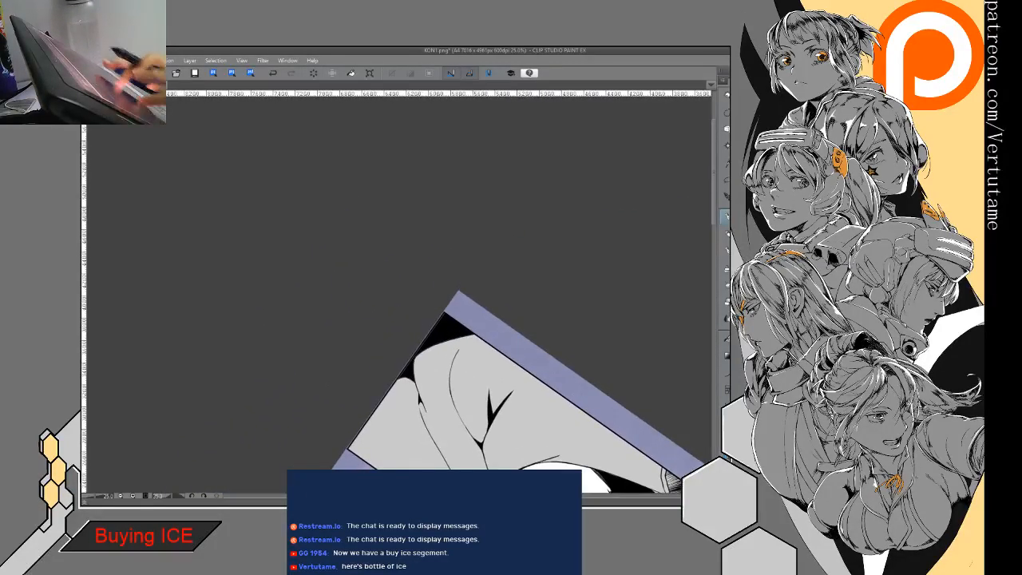
{"action": "scroll", "coordinate": [447, 388], "scroll_direction": "up", "scroll_amount": 2}
{"action": "left_click_drag", "start_coordinate": [391, 330], "coordinate": [394, 323]}
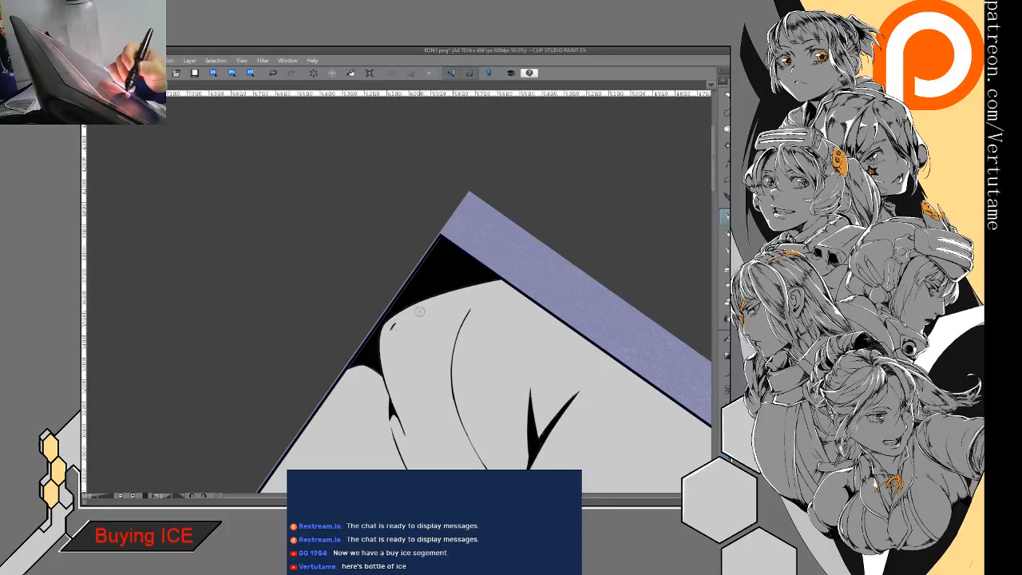
{"action": "left_click_drag", "start_coordinate": [458, 306], "coordinate": [438, 368]}
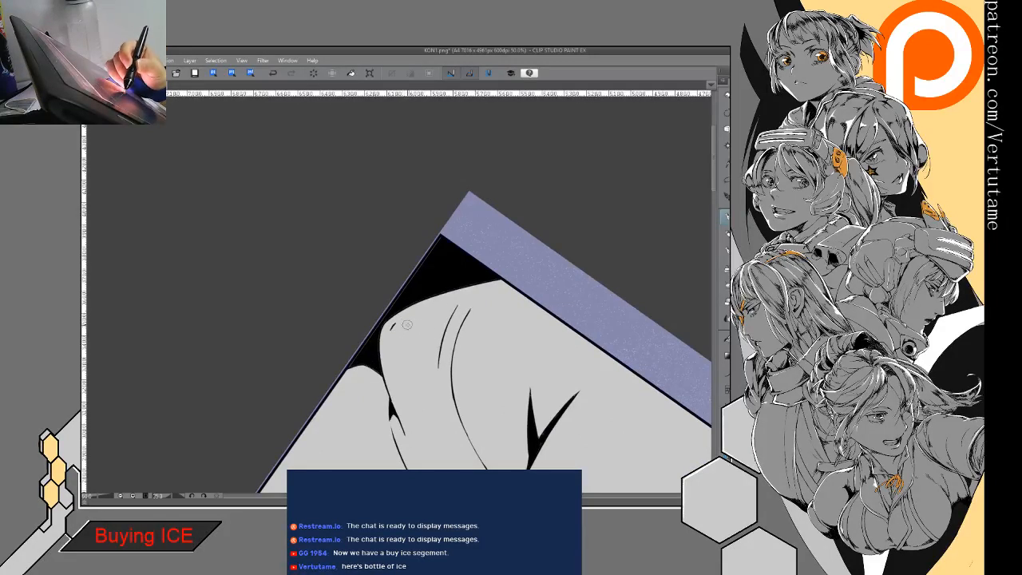
{"action": "mouse_move", "coordinate": [458, 305]}
{"action": "left_mouse_down"}
{"action": "mouse_move", "coordinate": [423, 329]}
{"action": "mouse_move", "coordinate": [448, 313]}
{"action": "left_mouse_up"}
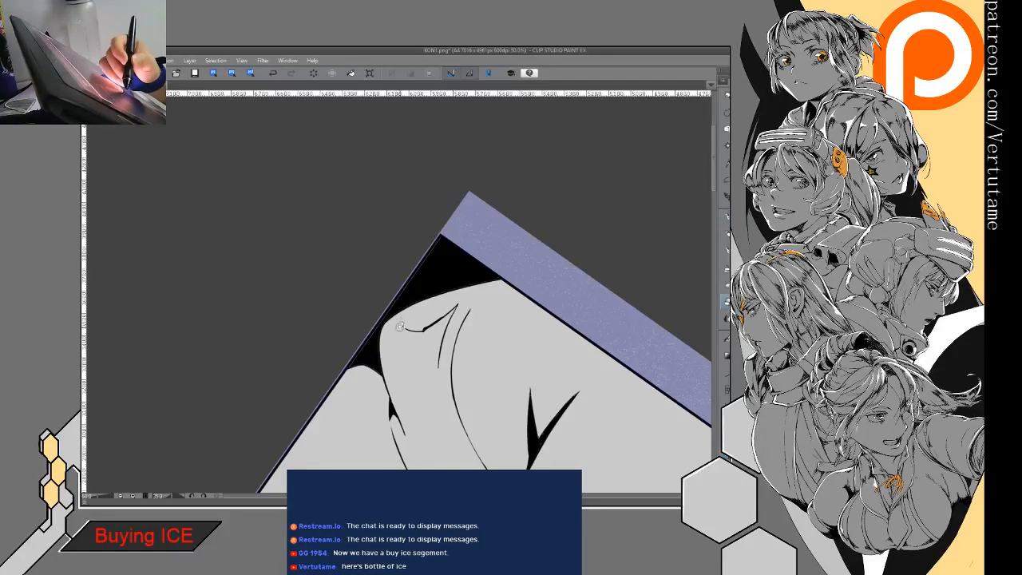
{"action": "mouse_move", "coordinate": [404, 327]}
{"action": "left_mouse_down"}
{"action": "mouse_move", "coordinate": [396, 341]}
{"action": "mouse_move", "coordinate": [440, 409]}
{"action": "left_mouse_up"}
{"action": "left_click_drag", "start_coordinate": [438, 363], "coordinate": [437, 386]}
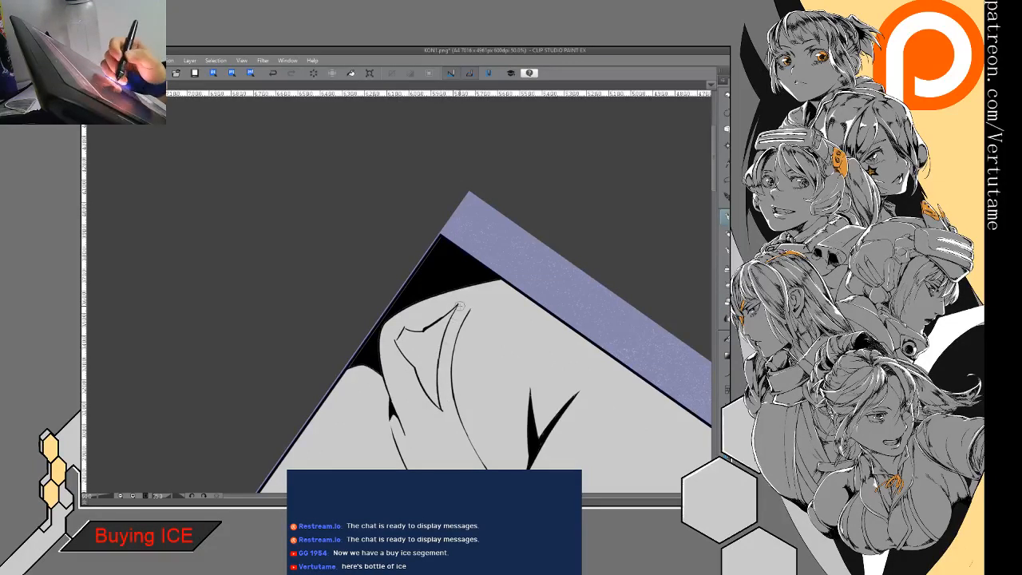
- Fill the outlined shadow at the back of the hood with black and sharpen its pointed ends
{"action": "key", "text": "g"}
{"action": "left_click", "coordinate": [432, 352]}
{"action": "key", "text": "e"}
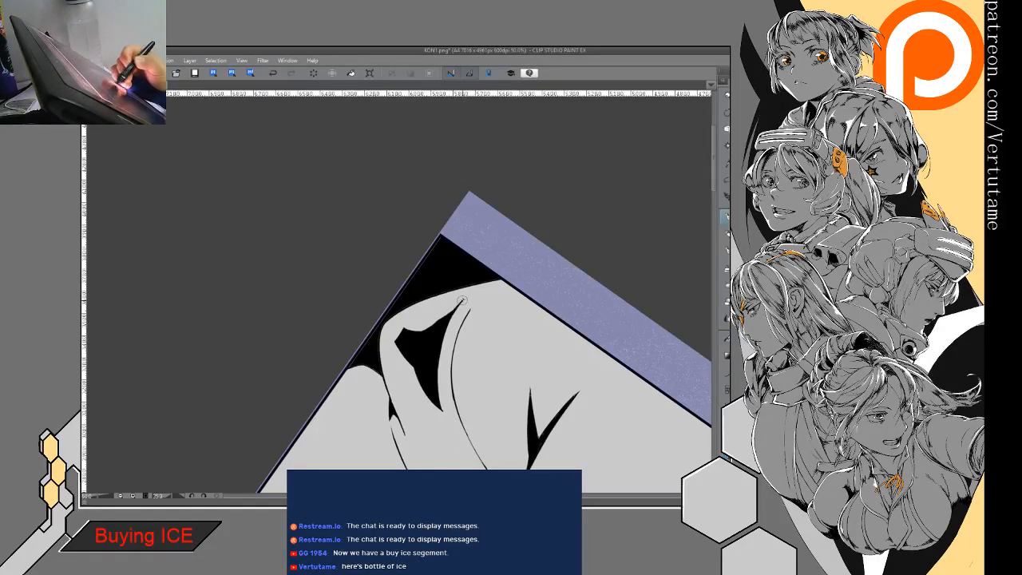
{"action": "left_click_drag", "start_coordinate": [444, 320], "coordinate": [470, 260]}
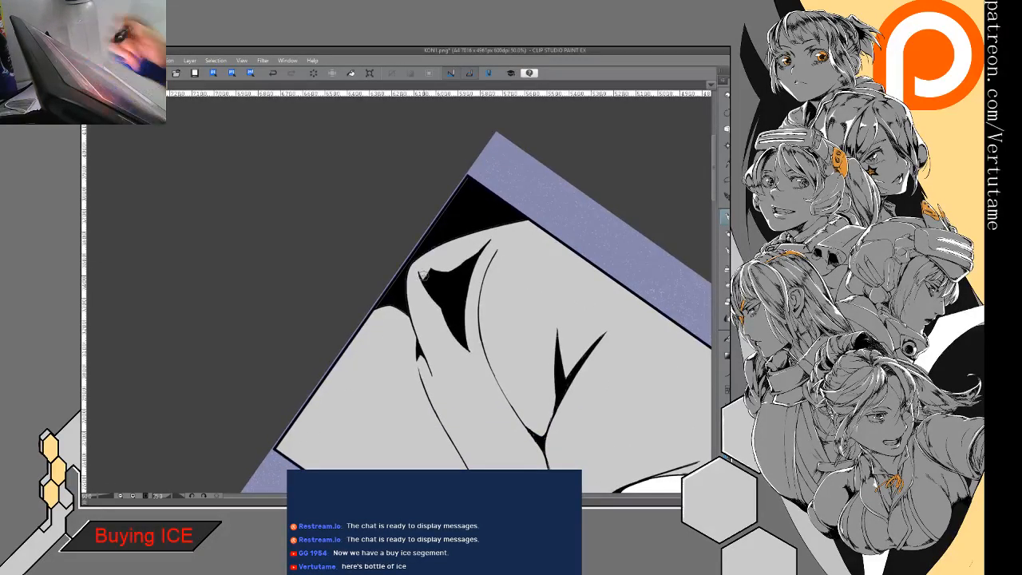
- Outline a second pointed shadow at the back of the hood where it meets the panel border, and fill it with black
{"action": "left_click_drag", "start_coordinate": [423, 276], "coordinate": [367, 155]}
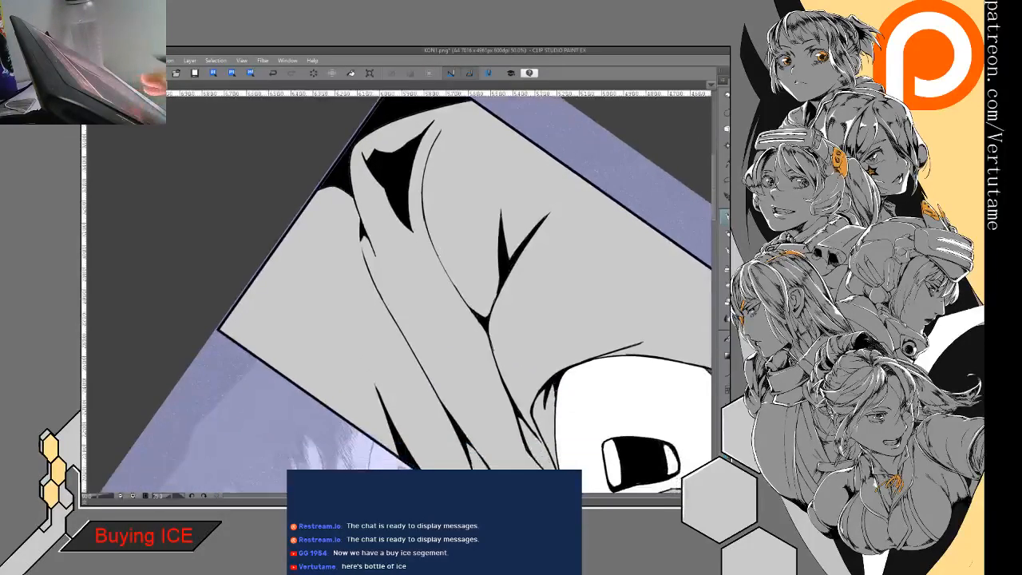
{"action": "scroll", "coordinate": [471, 377], "scroll_direction": "down", "scroll_amount": 2}
{"action": "left_click_drag", "start_coordinate": [479, 368], "coordinate": [503, 324]}
{"action": "scroll", "coordinate": [453, 353], "scroll_direction": "up", "scroll_amount": 3}
{"action": "left_click_drag", "start_coordinate": [453, 353], "coordinate": [452, 374]}
{"action": "left_click_drag", "start_coordinate": [380, 214], "coordinate": [387, 259]}
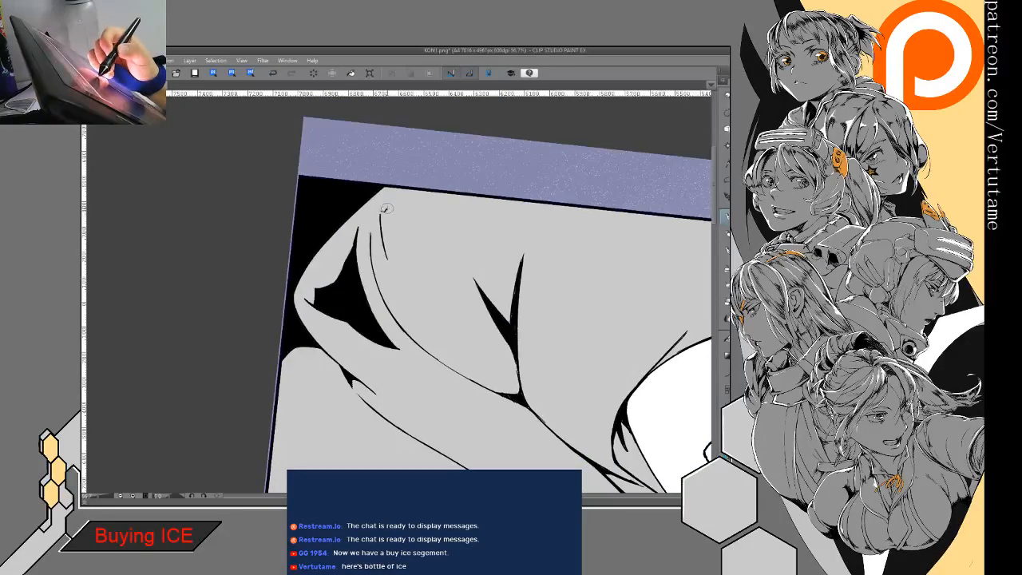
{"action": "mouse_move", "coordinate": [405, 215]}
{"action": "left_mouse_down"}
{"action": "mouse_move", "coordinate": [389, 259]}
{"action": "mouse_move", "coordinate": [448, 194]}
{"action": "mouse_move", "coordinate": [397, 230]}
{"action": "left_mouse_up"}
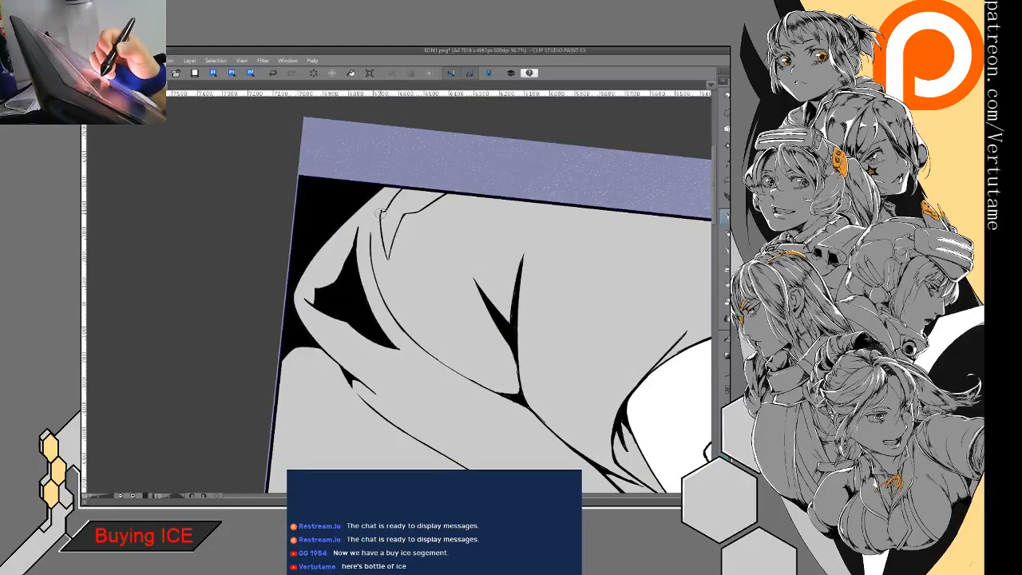
{"action": "key", "text": "g"}
{"action": "left_click", "coordinate": [406, 204]}
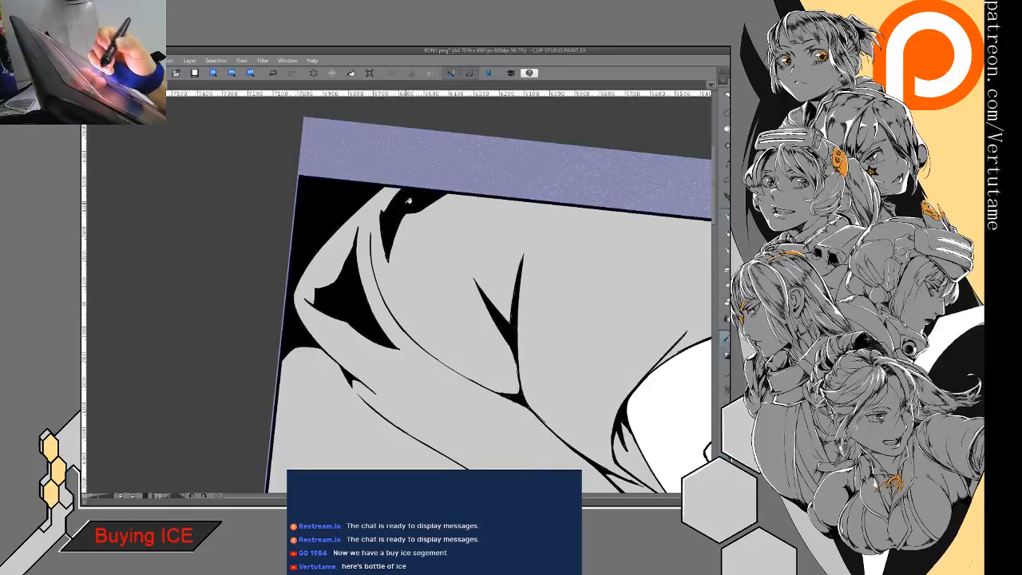
- Ink jagged black spikes between the two back-of-hood shadows and along the nearby crease at the hood's rear edge
{"action": "key", "text": "p"}
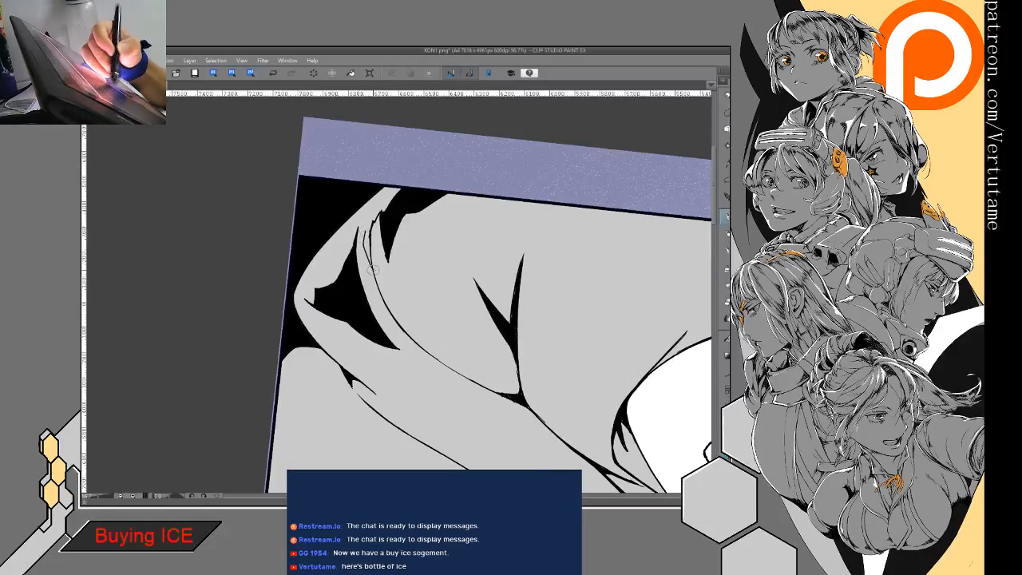
{"action": "key", "text": "g"}
{"action": "key", "text": "g"}
{"action": "left_click", "coordinate": [368, 243]}
{"action": "key", "text": "p"}
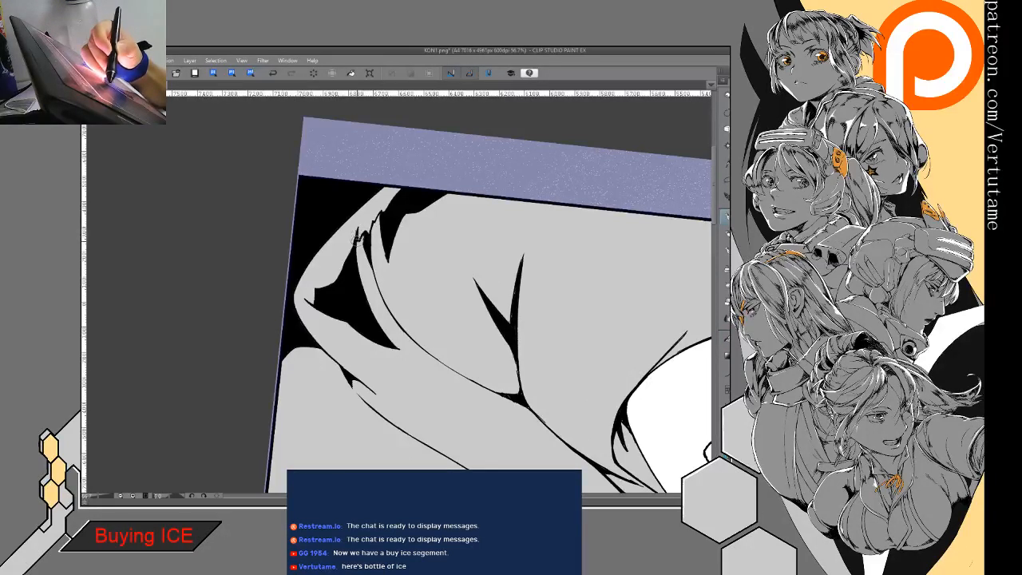
{"action": "key", "text": "e"}
{"action": "key", "text": "p"}
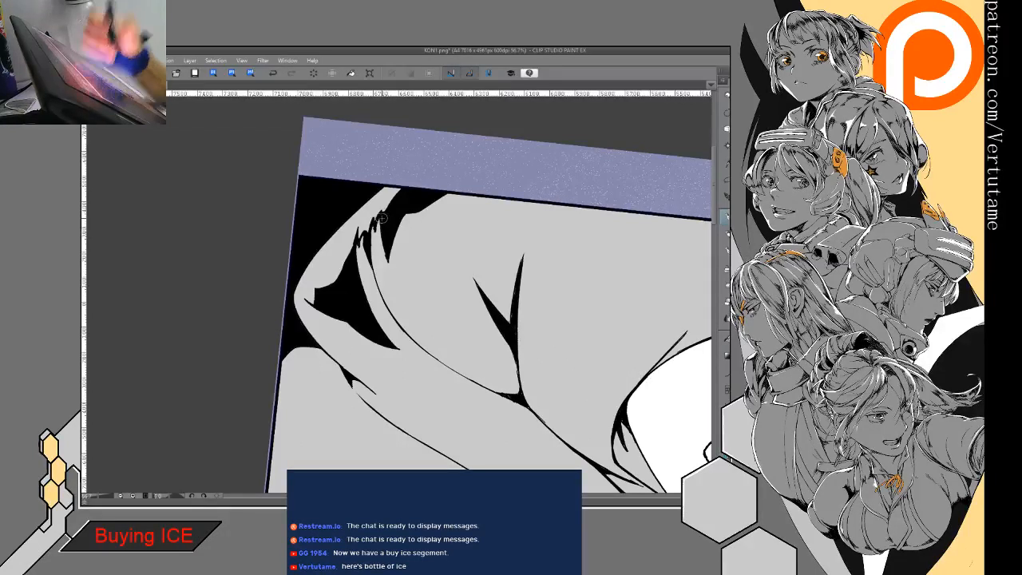
{"action": "left_click_drag", "start_coordinate": [381, 218], "coordinate": [441, 124]}
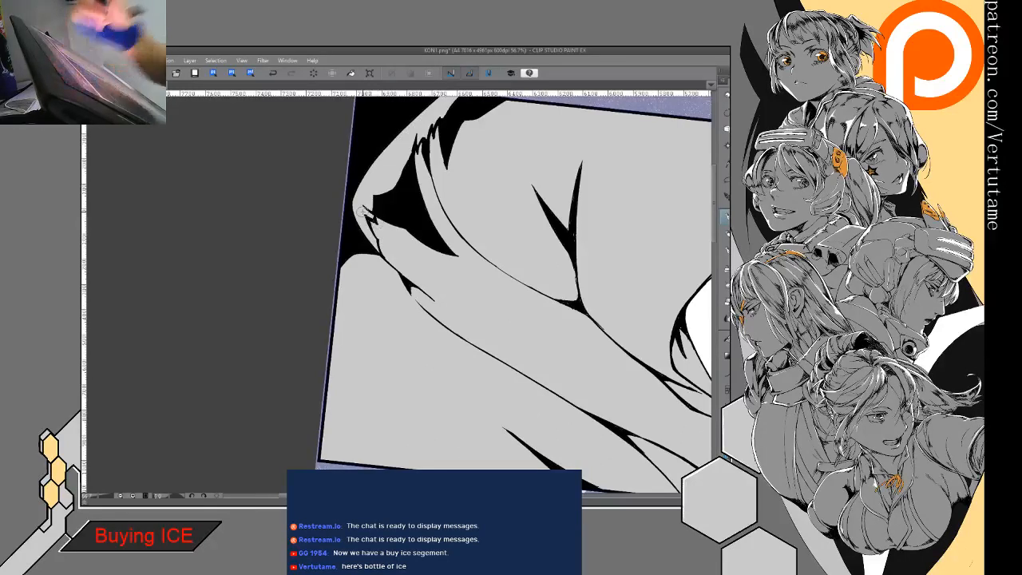
- Outline a jagged shadow in the small fold at the hood's rear edge, where it meets the panel border
{"action": "key", "text": "ctrl+minus"}
{"action": "key", "text": "ctrl+minus"}
{"action": "key", "text": "ctrl+minus"}
{"action": "key", "text": "ctrl+minus"}
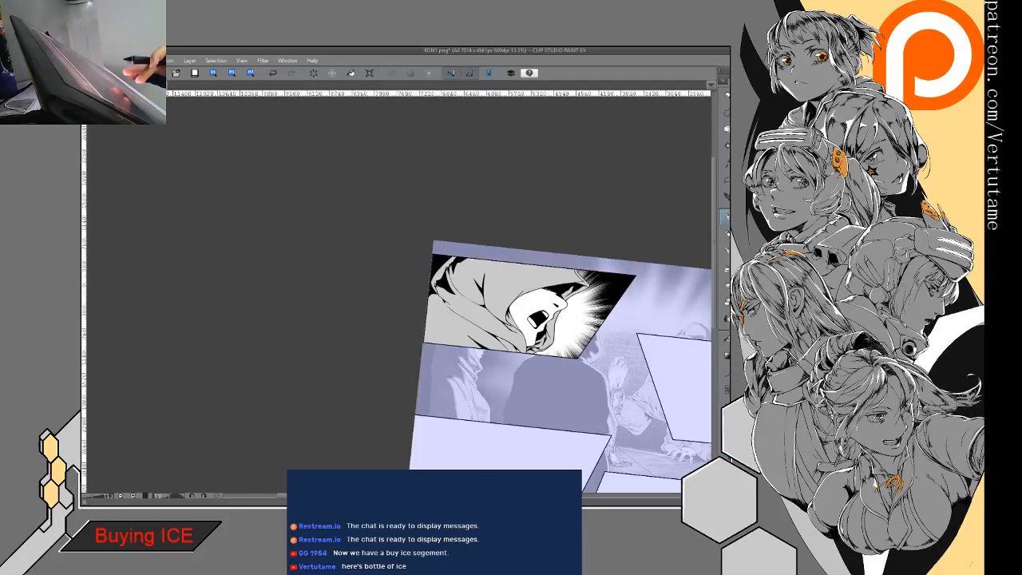
{"action": "left_click_drag", "start_coordinate": [511, 319], "coordinate": [391, 126]}
{"action": "left_click_drag", "start_coordinate": [479, 303], "coordinate": [508, 273]}
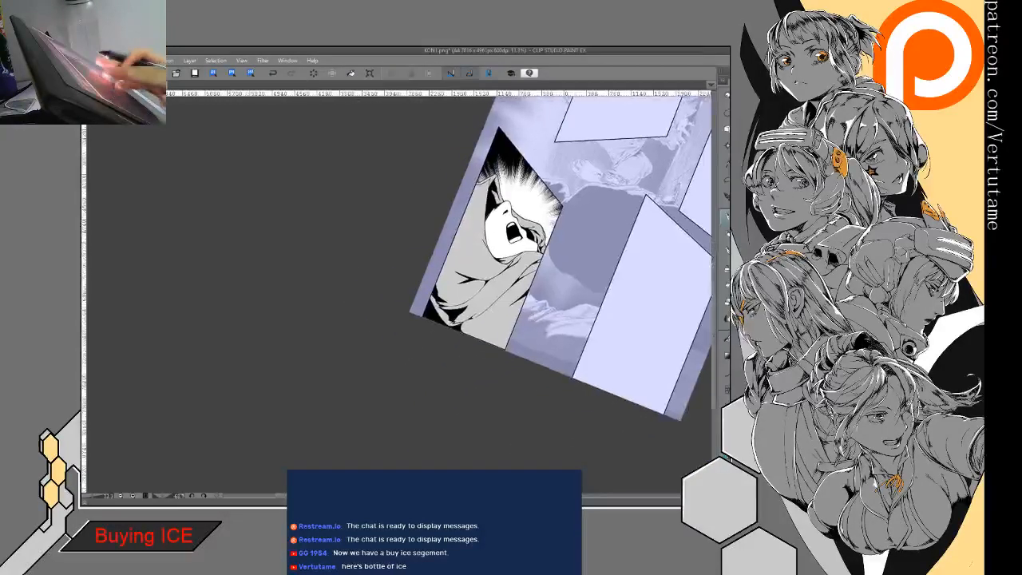
{"action": "key", "text": "ctrl+plus"}
{"action": "key", "text": "ctrl+plus"}
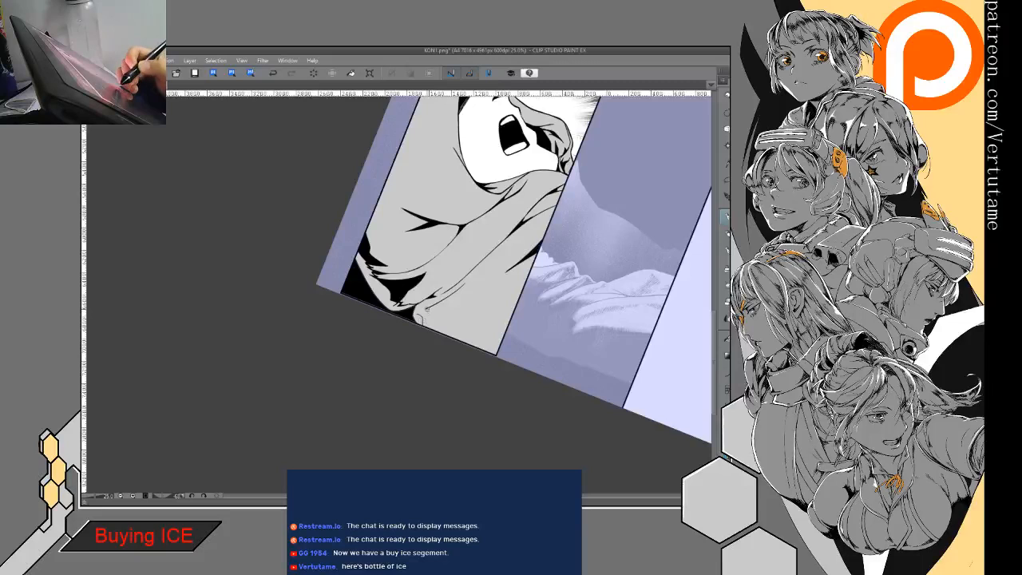
{"action": "mouse_move", "coordinate": [455, 325]}
{"action": "left_mouse_down"}
{"action": "mouse_move", "coordinate": [391, 358]}
{"action": "mouse_move", "coordinate": [450, 328]}
{"action": "left_mouse_up"}
{"action": "scroll", "coordinate": [465, 323], "scroll_direction": "up", "scroll_amount": 3}
{"action": "left_click", "coordinate": [273, 73]}
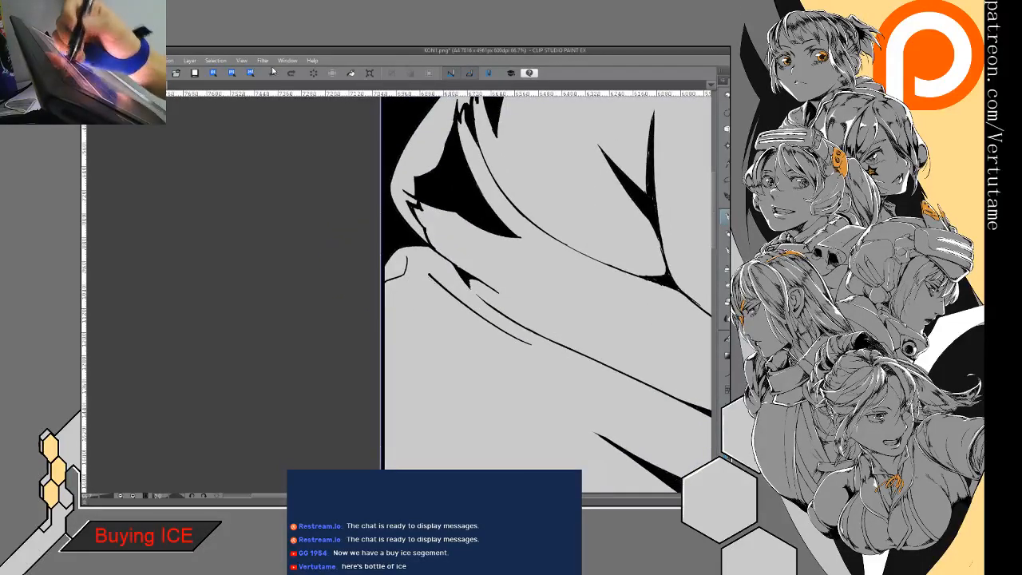
{"action": "left_click_drag", "start_coordinate": [385, 292], "coordinate": [413, 301]}
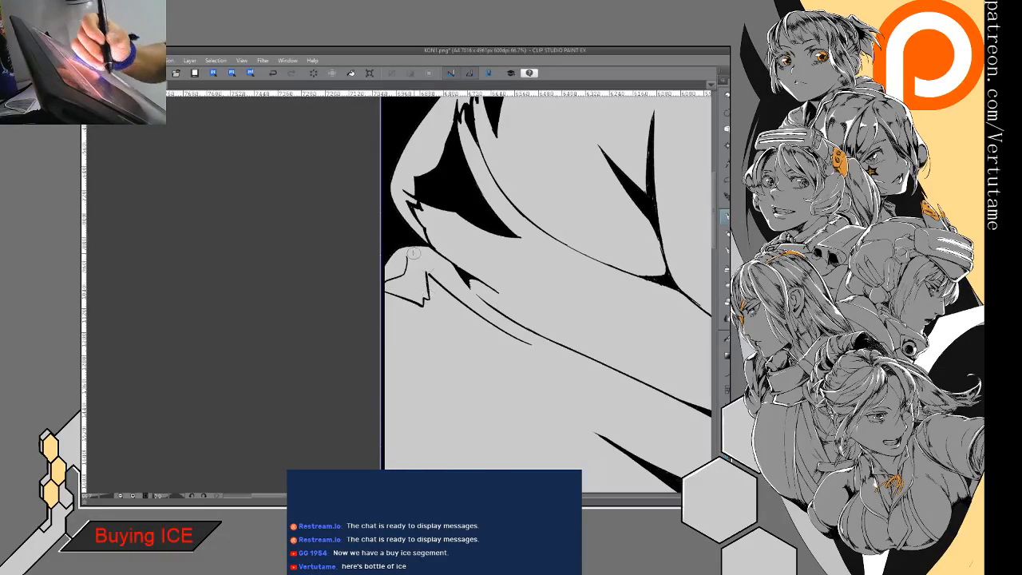
{"action": "left_click_drag", "start_coordinate": [406, 256], "coordinate": [439, 272]}
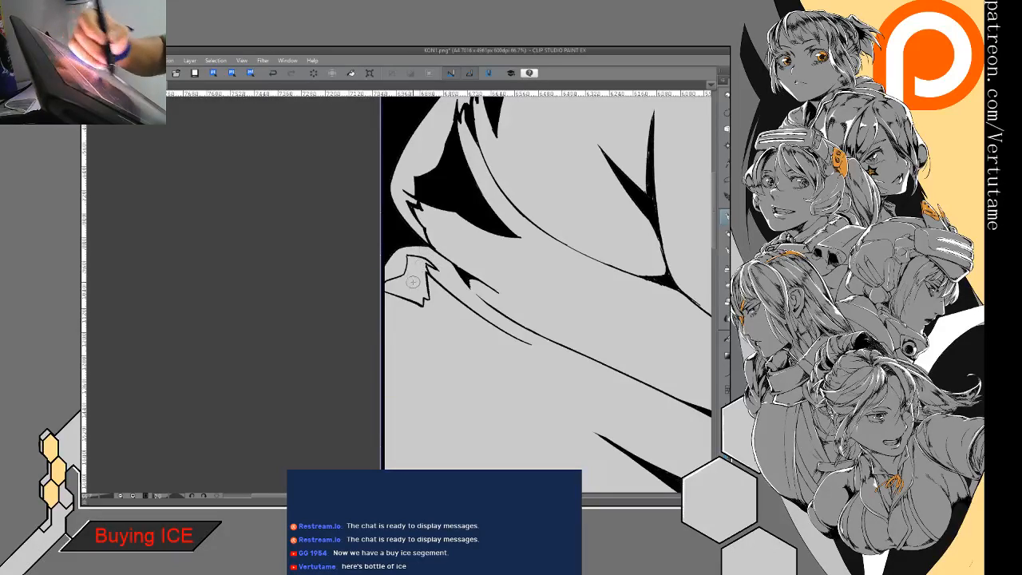
- Fill the small fold's outlined shadow with black and extend it solidly down to the panel border
{"action": "key", "text": "g"}
{"action": "left_click", "coordinate": [412, 281]}
{"action": "key", "text": "p"}
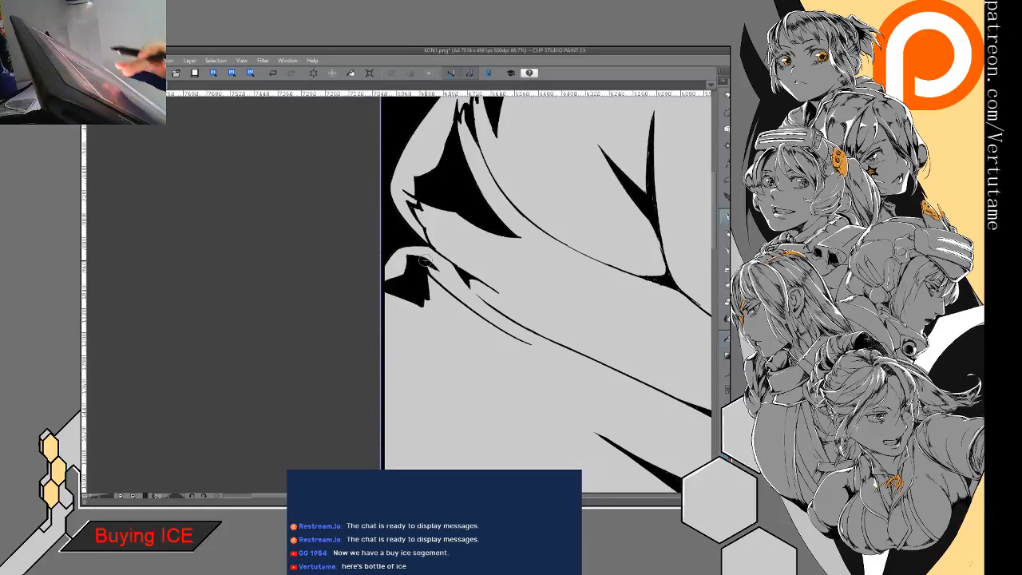
{"action": "left_click_drag", "start_coordinate": [433, 281], "coordinate": [422, 286]}
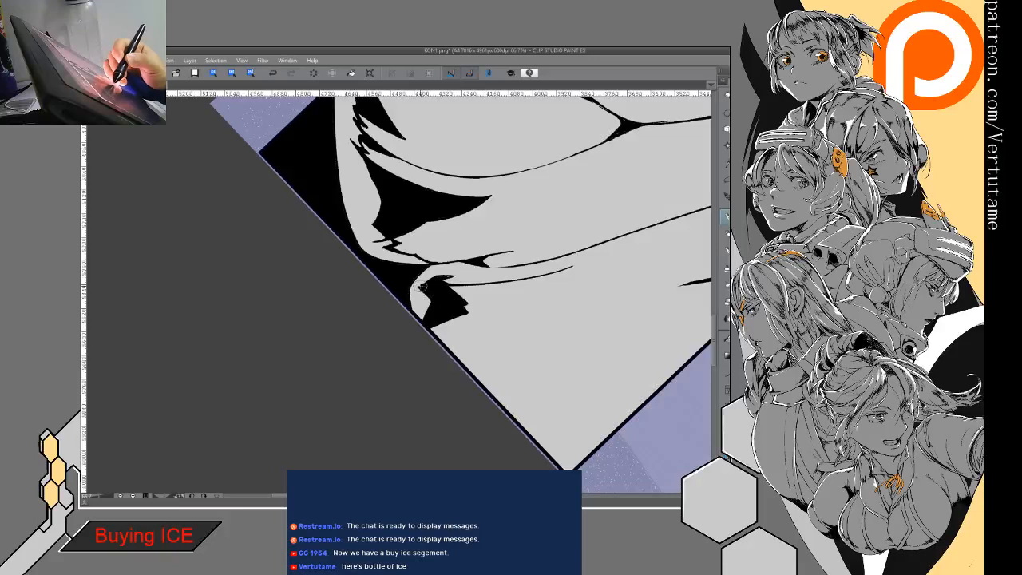
{"action": "left_click_drag", "start_coordinate": [445, 321], "coordinate": [455, 357]}
{"action": "key", "text": "g"}
{"action": "left_click", "coordinate": [446, 335]}
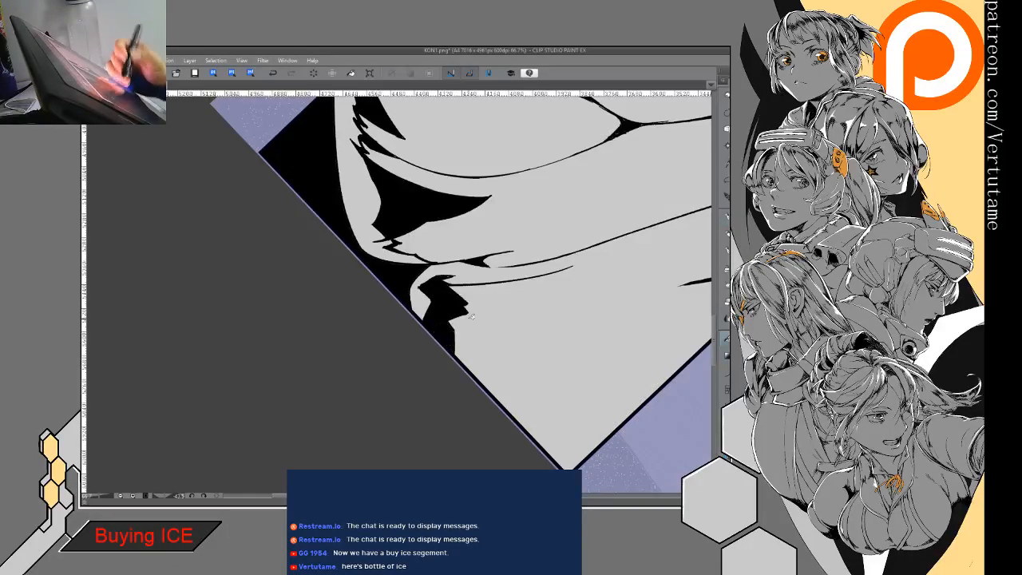
- Reshape the lower edge of the small fold's black shadow into sharper jagged points
{"action": "key", "text": "p"}
{"action": "mouse_move", "coordinate": [470, 318]}
{"action": "left_mouse_down"}
{"action": "mouse_move", "coordinate": [437, 306]}
{"action": "mouse_move", "coordinate": [397, 339]}
{"action": "left_mouse_up"}
{"action": "key", "text": "e"}
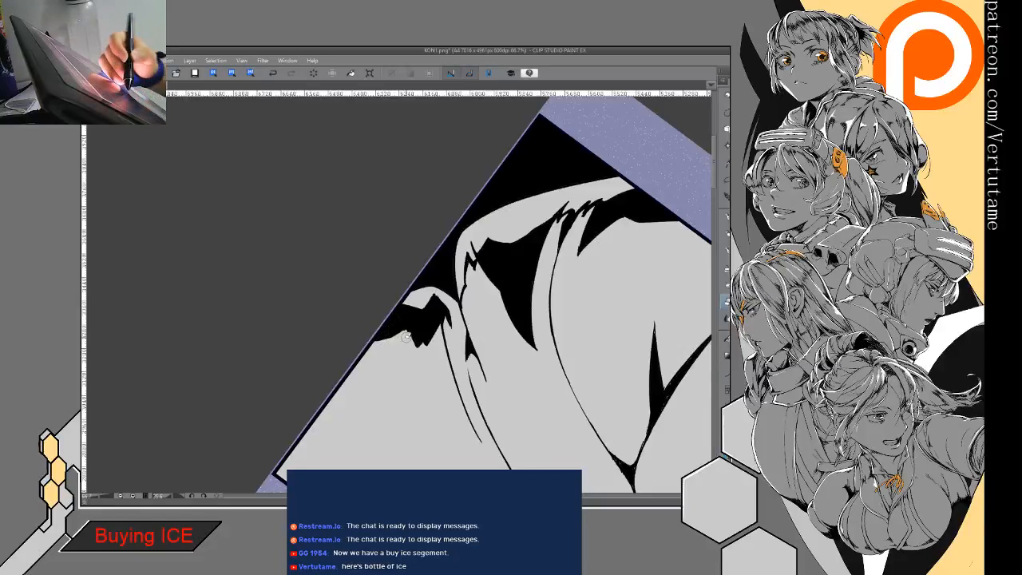
{"action": "left_click_drag", "start_coordinate": [405, 325], "coordinate": [415, 346]}
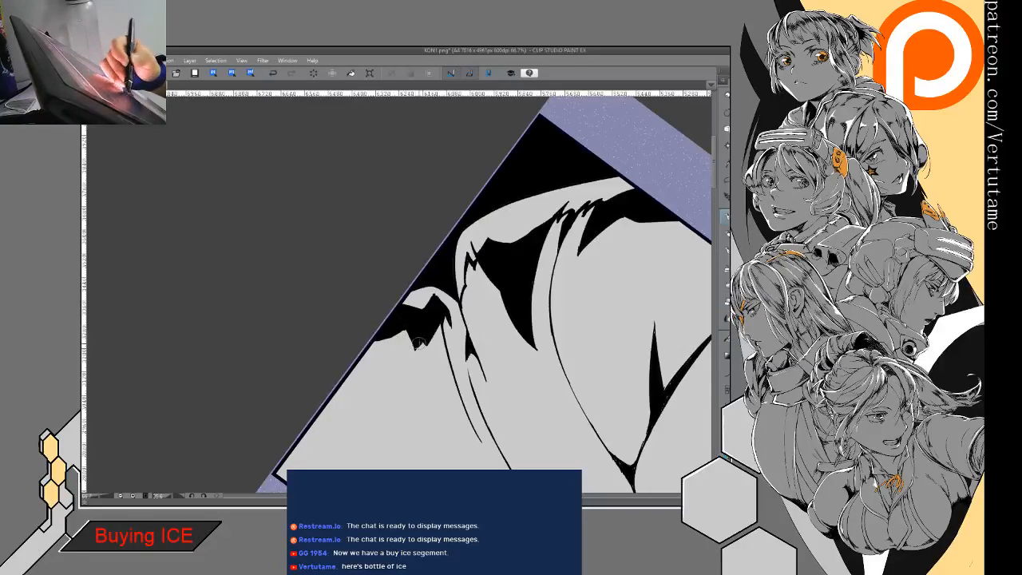
{"action": "key", "text": "e"}
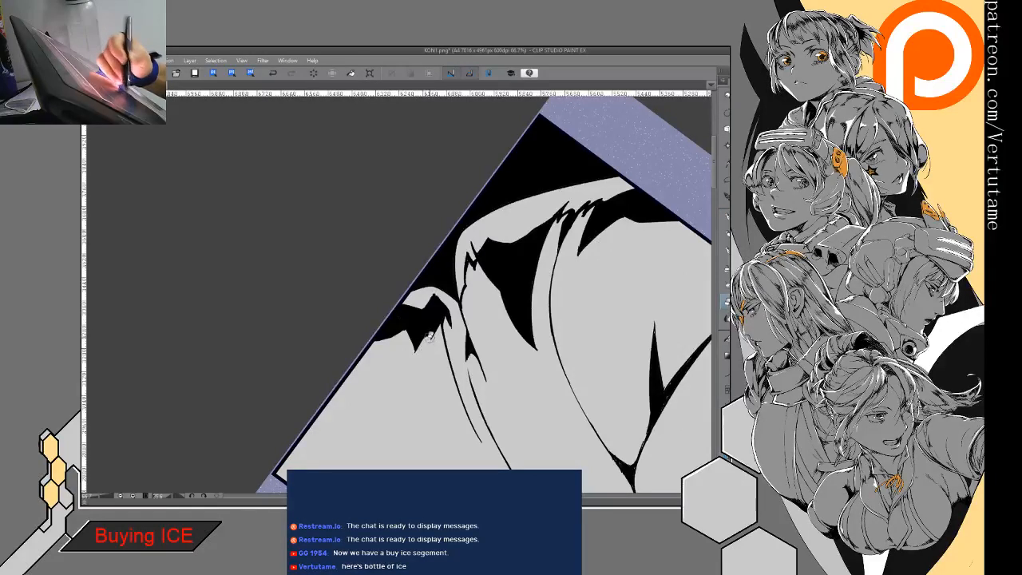
{"action": "key", "text": "p"}
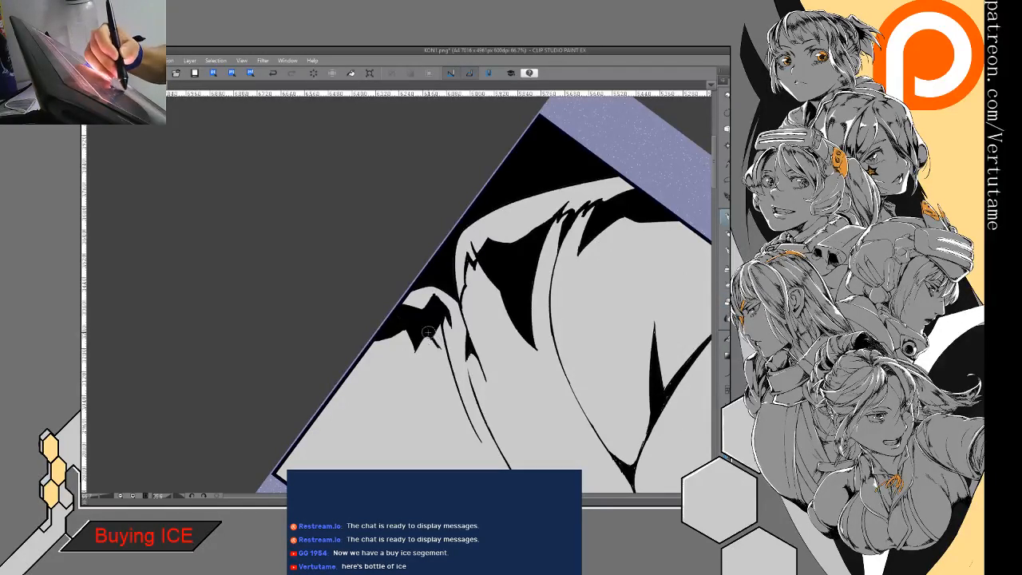
- Extend the small fold's shadow along the adjoining crease, fill the gap with black, and clean up its jagged edge
{"action": "left_click_drag", "start_coordinate": [436, 342], "coordinate": [449, 366]}
{"action": "key", "text": "g"}
{"action": "key", "text": "g"}
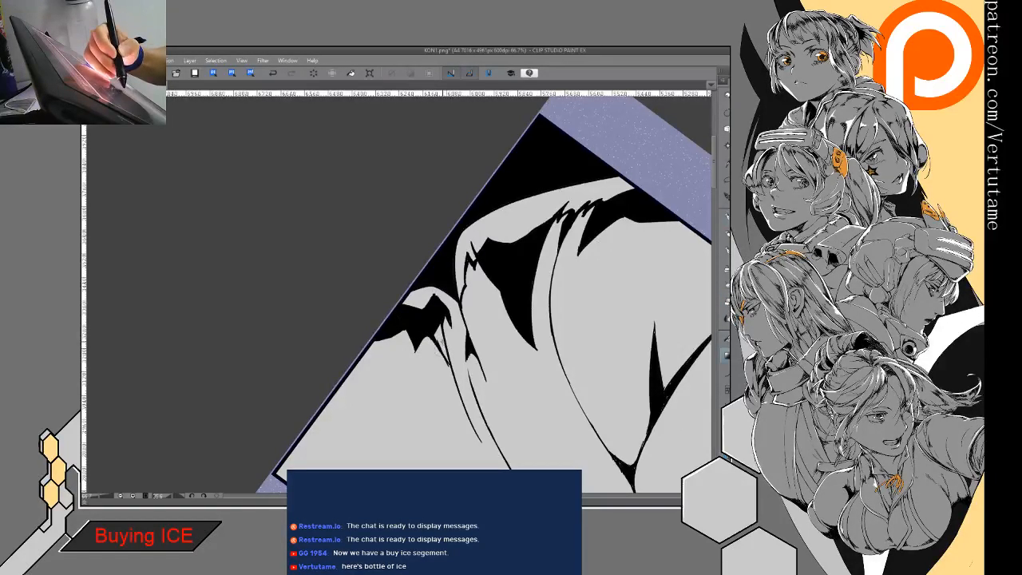
{"action": "key", "text": "p"}
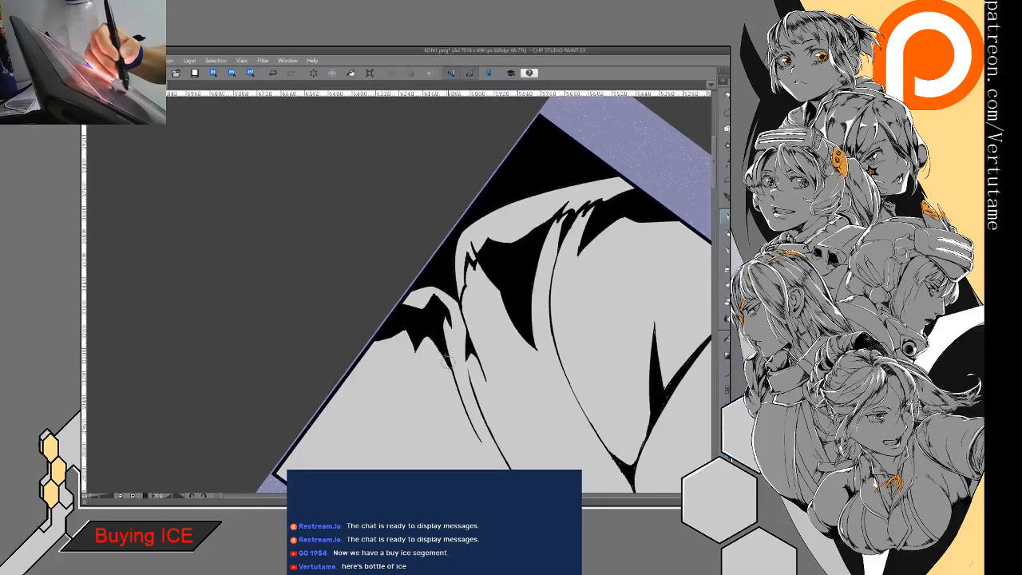
{"action": "key", "text": "e"}
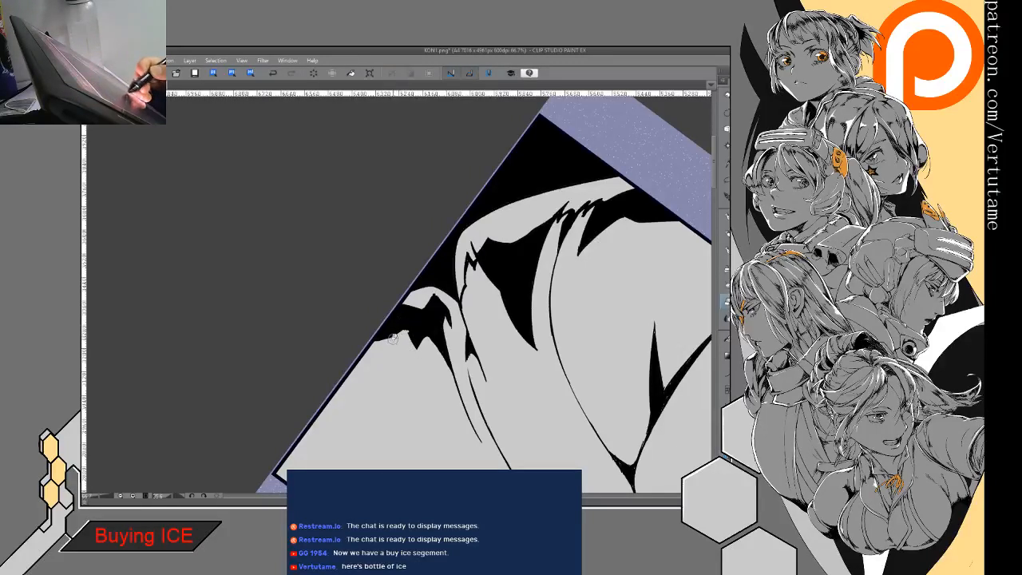
{"action": "key", "text": "p"}
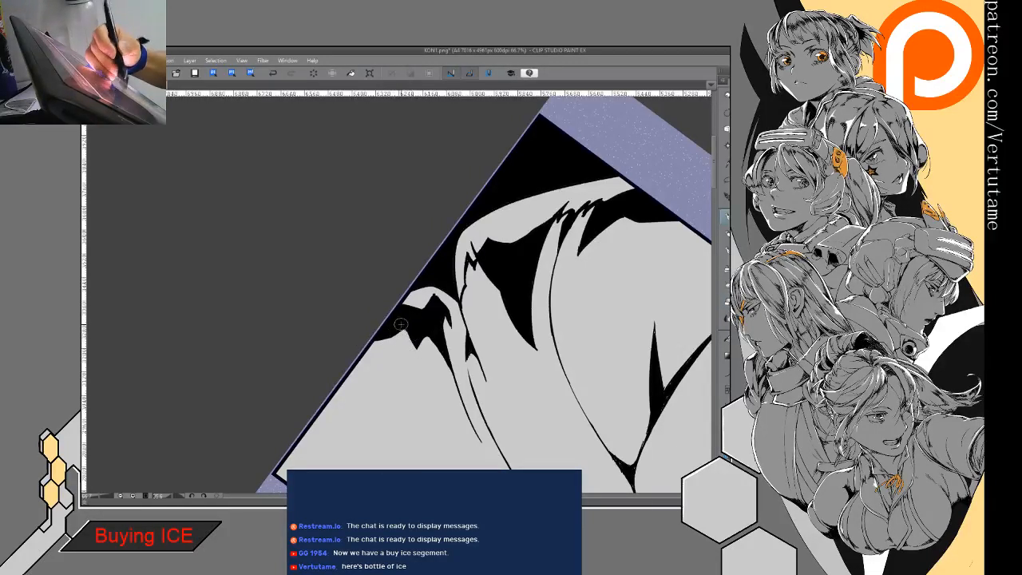
{"action": "mouse_move", "coordinate": [401, 324]}
{"action": "left_mouse_down"}
{"action": "mouse_move", "coordinate": [418, 313]}
{"action": "mouse_move", "coordinate": [407, 327]}
{"action": "left_mouse_up"}
{"action": "key", "text": "e"}
{"action": "key", "text": "p"}
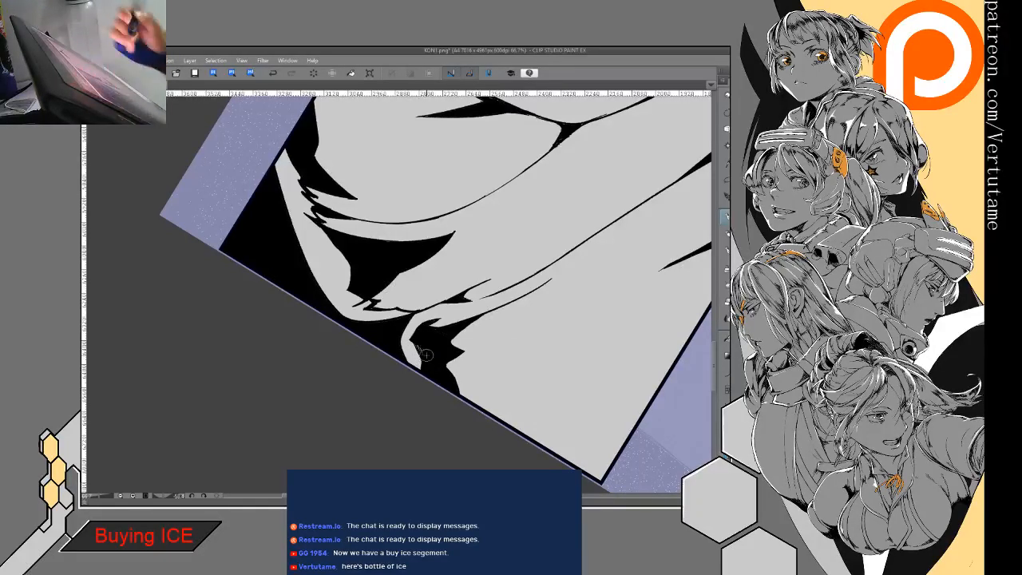
- Rework the jagged spikes at the hood's rear edge beside the large shadow with fine ink strokes
{"action": "key", "text": "ctrl+minus"}
{"action": "key", "text": "ctrl+minus"}
{"action": "left_click_drag", "start_coordinate": [427, 356], "coordinate": [380, 359]}
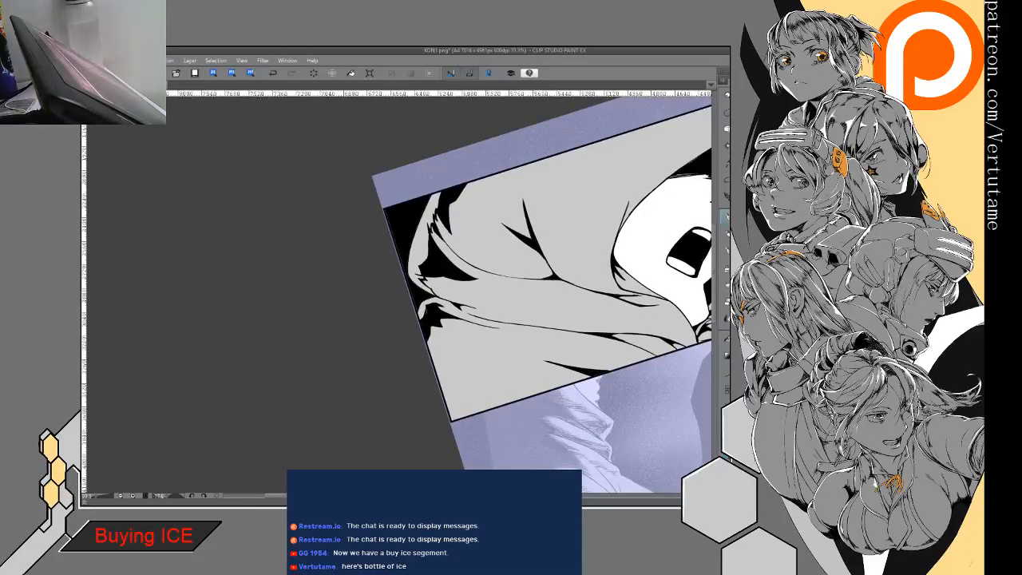
{"action": "left_click_drag", "start_coordinate": [399, 232], "coordinate": [559, 255]}
{"action": "mouse_move", "coordinate": [431, 288]}
{"action": "left_mouse_down"}
{"action": "mouse_move", "coordinate": [408, 314]}
{"action": "mouse_move", "coordinate": [436, 249]}
{"action": "mouse_move", "coordinate": [437, 284]}
{"action": "mouse_move", "coordinate": [438, 270]}
{"action": "mouse_move", "coordinate": [418, 256]}
{"action": "mouse_move", "coordinate": [421, 266]}
{"action": "mouse_move", "coordinate": [433, 246]}
{"action": "mouse_move", "coordinate": [443, 275]}
{"action": "mouse_move", "coordinate": [429, 244]}
{"action": "left_mouse_up"}
{"action": "key", "text": "e"}
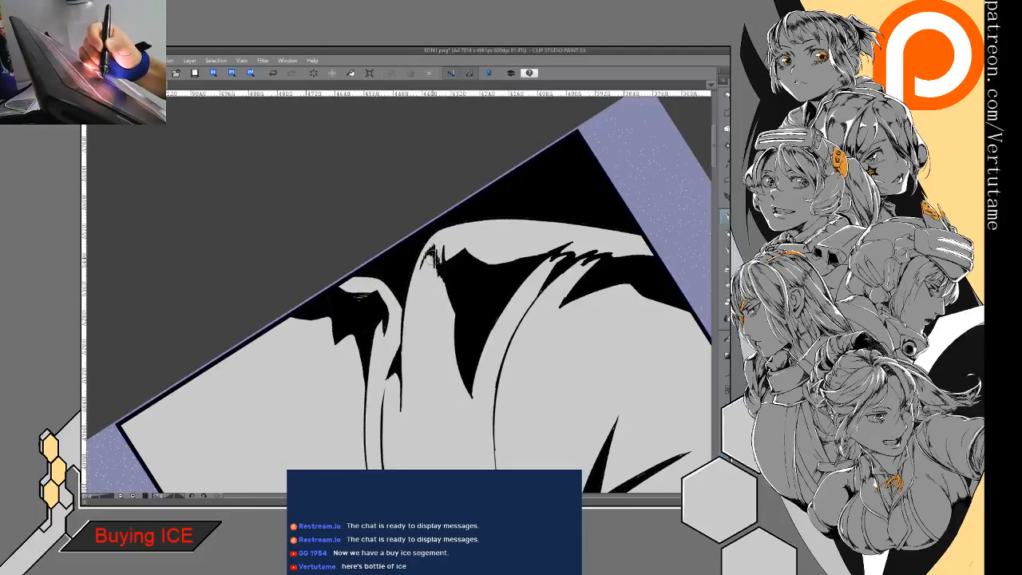
{"action": "key", "text": "e"}
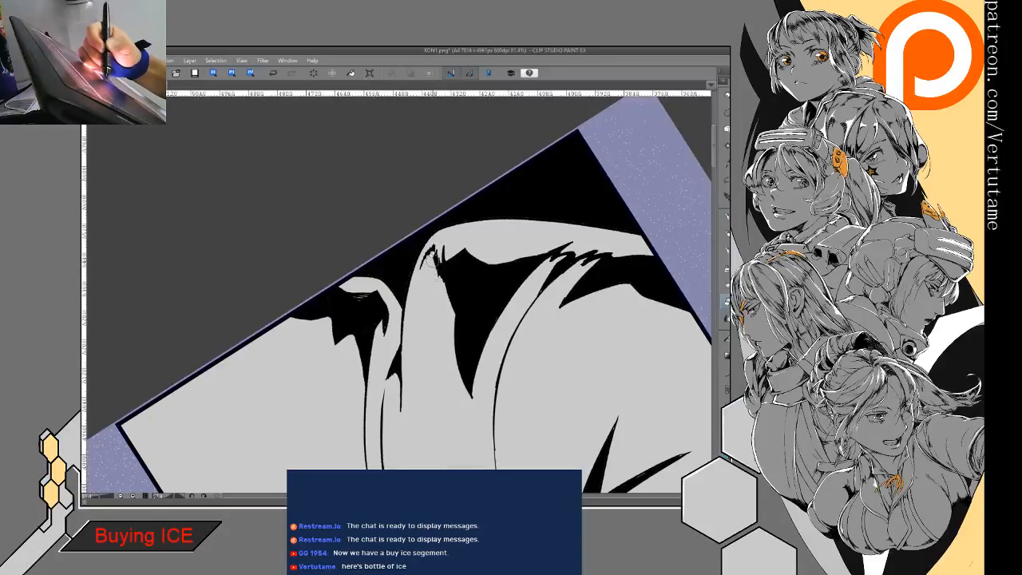
{"action": "key", "text": "p"}
{"action": "left_click_drag", "start_coordinate": [437, 248], "coordinate": [441, 270]}
{"action": "key", "text": "e"}
- Lasso the two large black shadows at the back of the hood, delete them, and clear the selection
{"action": "mouse_move", "coordinate": [466, 208]}
{"action": "left_mouse_down"}
{"action": "mouse_move", "coordinate": [412, 268]}
{"action": "mouse_move", "coordinate": [347, 303]}
{"action": "mouse_move", "coordinate": [393, 241]}
{"action": "mouse_move", "coordinate": [382, 444]}
{"action": "mouse_move", "coordinate": [551, 383]}
{"action": "mouse_move", "coordinate": [551, 242]}
{"action": "left_mouse_up"}
{"action": "left_click", "coordinate": [726, 180]}
{"action": "key", "text": "Delete"}
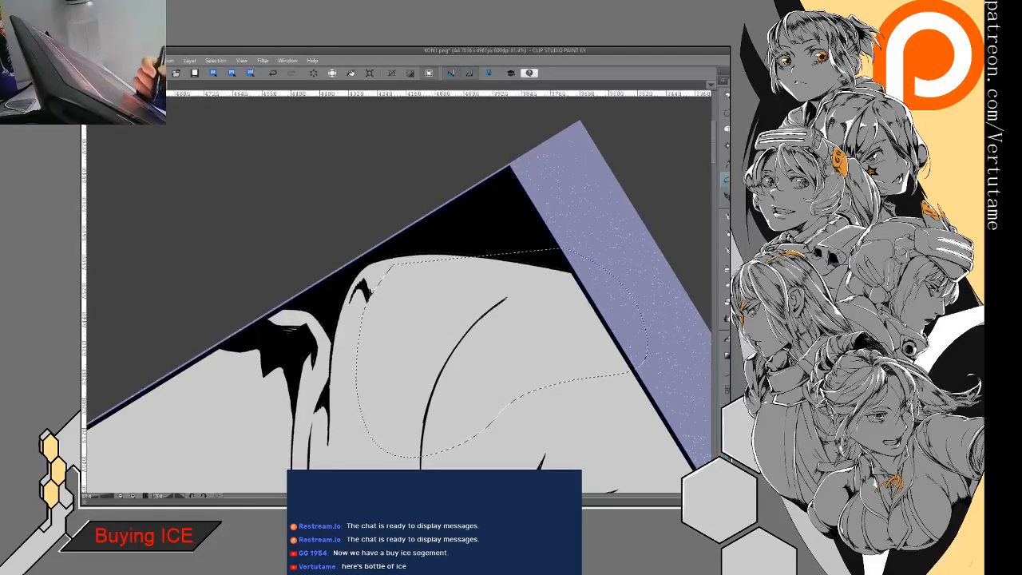
{"action": "key", "text": "ctrl+d"}
- Hatch new shading strokes at the top of the long curved crease, toward the panel border and beside the remaining spikes
{"action": "key", "text": "p"}
{"action": "mouse_move", "coordinate": [387, 272]}
{"action": "left_mouse_down"}
{"action": "mouse_move", "coordinate": [369, 303]}
{"action": "mouse_move", "coordinate": [376, 294]}
{"action": "left_mouse_up"}
{"action": "mouse_move", "coordinate": [396, 273]}
{"action": "left_mouse_down"}
{"action": "mouse_move", "coordinate": [387, 281]}
{"action": "mouse_move", "coordinate": [468, 278]}
{"action": "mouse_move", "coordinate": [445, 281]}
{"action": "mouse_move", "coordinate": [479, 289]}
{"action": "left_mouse_up"}
{"action": "left_click_drag", "start_coordinate": [505, 277], "coordinate": [495, 297]}
{"action": "left_click_drag", "start_coordinate": [505, 287], "coordinate": [479, 319]}
{"action": "left_click_drag", "start_coordinate": [502, 302], "coordinate": [464, 332]}
{"action": "mouse_move", "coordinate": [488, 311]}
{"action": "left_mouse_down"}
{"action": "mouse_move", "coordinate": [479, 322]}
{"action": "mouse_move", "coordinate": [555, 287]}
{"action": "mouse_move", "coordinate": [539, 290]}
{"action": "mouse_move", "coordinate": [582, 289]}
{"action": "left_mouse_up"}
{"action": "mouse_move", "coordinate": [522, 301]}
{"action": "left_mouse_down"}
{"action": "mouse_move", "coordinate": [546, 291]}
{"action": "mouse_move", "coordinate": [471, 311]}
{"action": "left_mouse_up"}
{"action": "mouse_move", "coordinate": [497, 275]}
{"action": "left_mouse_down"}
{"action": "mouse_move", "coordinate": [476, 291]}
{"action": "mouse_move", "coordinate": [470, 318]}
{"action": "left_mouse_up"}
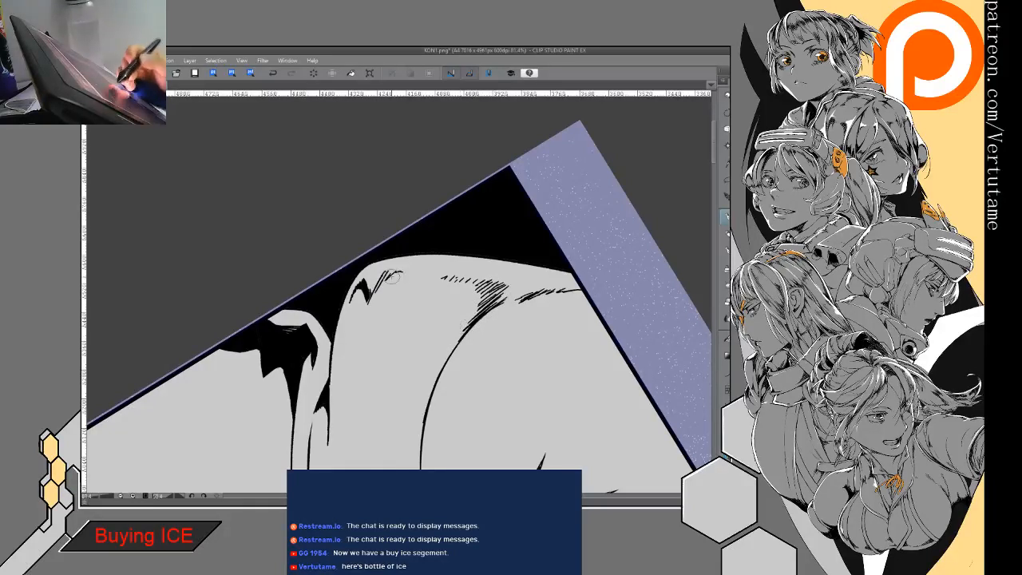
- Thicken the jagged spike mark at the hood's rear edge and trim its outline into a tapered zigzag
{"action": "mouse_move", "coordinate": [380, 284]}
{"action": "left_mouse_down"}
{"action": "mouse_move", "coordinate": [412, 272]}
{"action": "mouse_move", "coordinate": [391, 273]}
{"action": "left_mouse_up"}
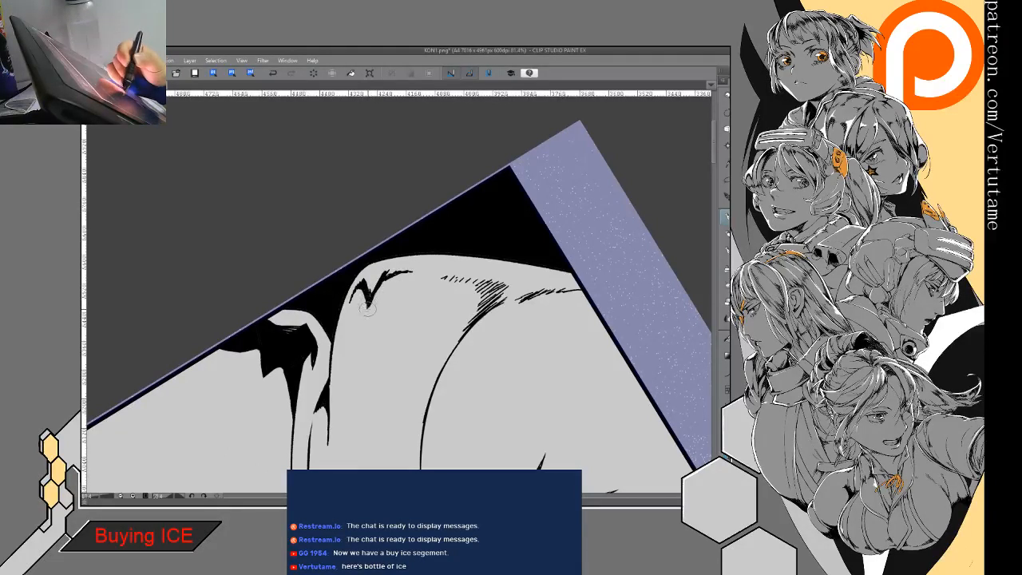
{"action": "key", "text": "p"}
{"action": "key", "text": "e"}
{"action": "key", "text": "p"}
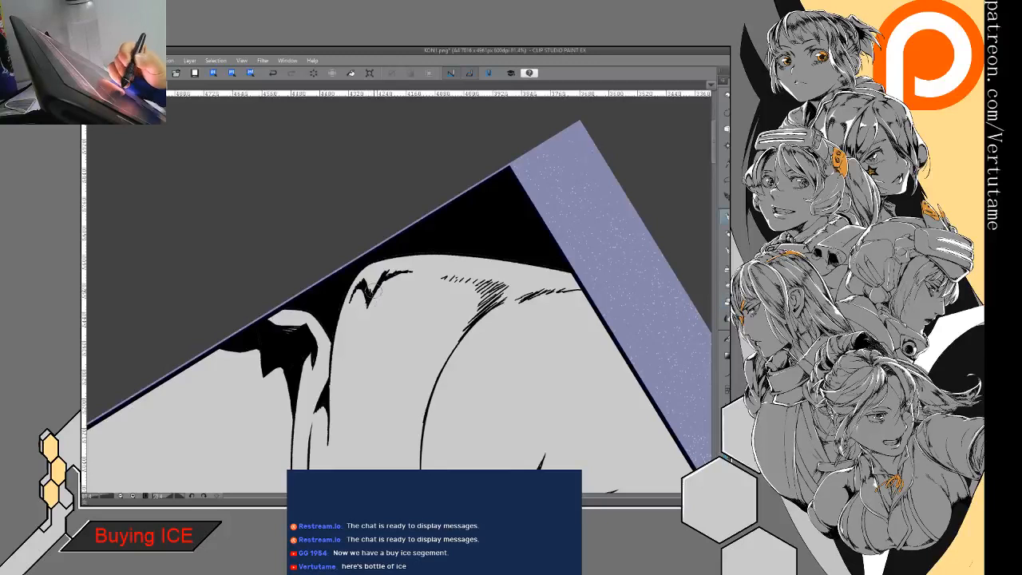
{"action": "key", "text": "e"}
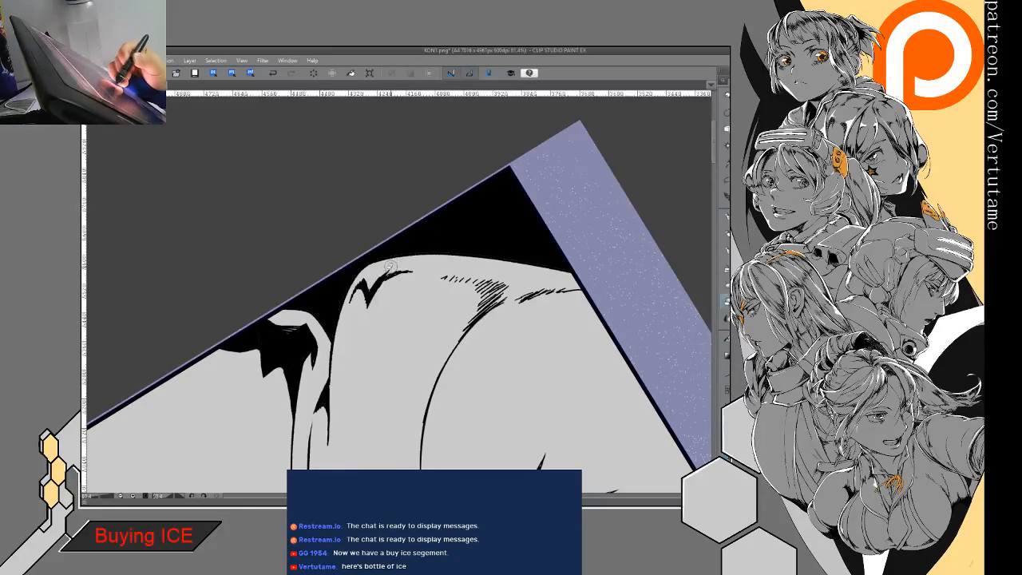
{"action": "key", "text": "p"}
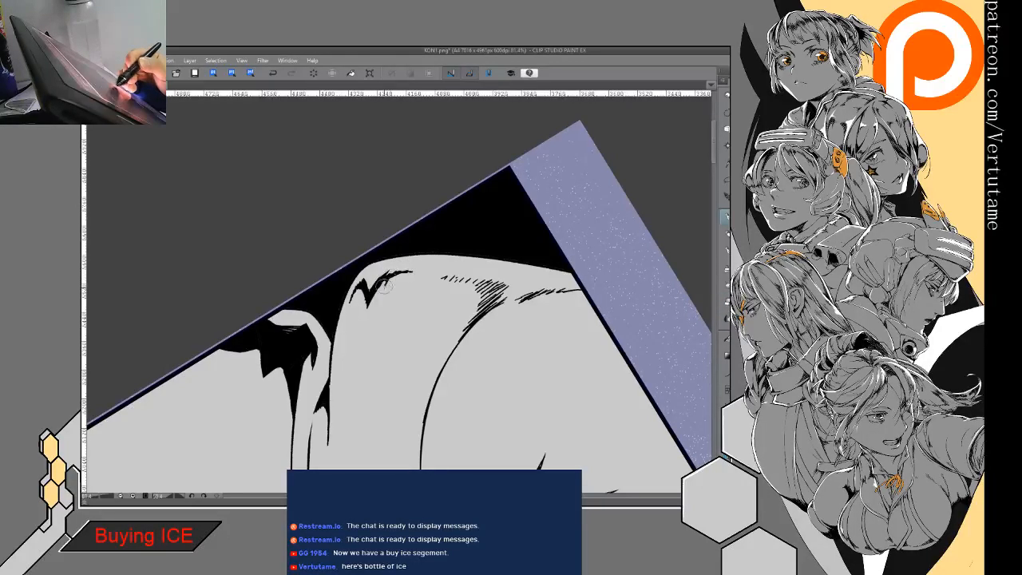
{"action": "mouse_move", "coordinate": [383, 282]}
{"action": "left_mouse_down"}
{"action": "mouse_move", "coordinate": [412, 271]}
{"action": "mouse_move", "coordinate": [421, 363]}
{"action": "left_mouse_up"}
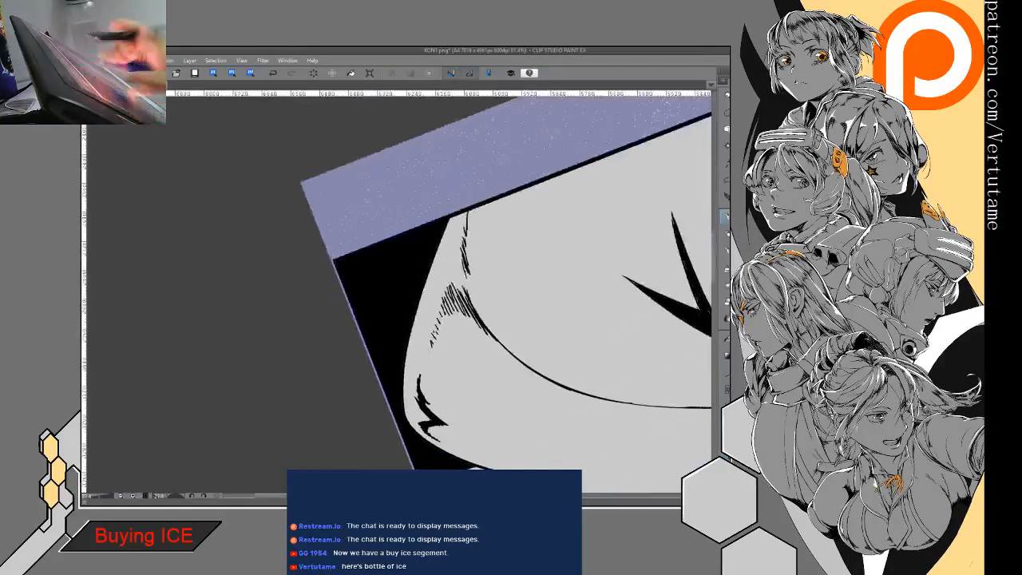
- Turn the hatching atop the long curved crease into a solid black pointed shadow that tapers down the crease
{"action": "left_click_drag", "start_coordinate": [467, 274], "coordinate": [507, 344]}
{"action": "key", "text": "e"}
{"action": "mouse_move", "coordinate": [425, 372]}
{"action": "left_mouse_down"}
{"action": "mouse_move", "coordinate": [487, 338]}
{"action": "mouse_move", "coordinate": [451, 357]}
{"action": "left_mouse_up"}
{"action": "key", "text": "p"}
{"action": "key", "text": "e"}
{"action": "key", "text": "p"}
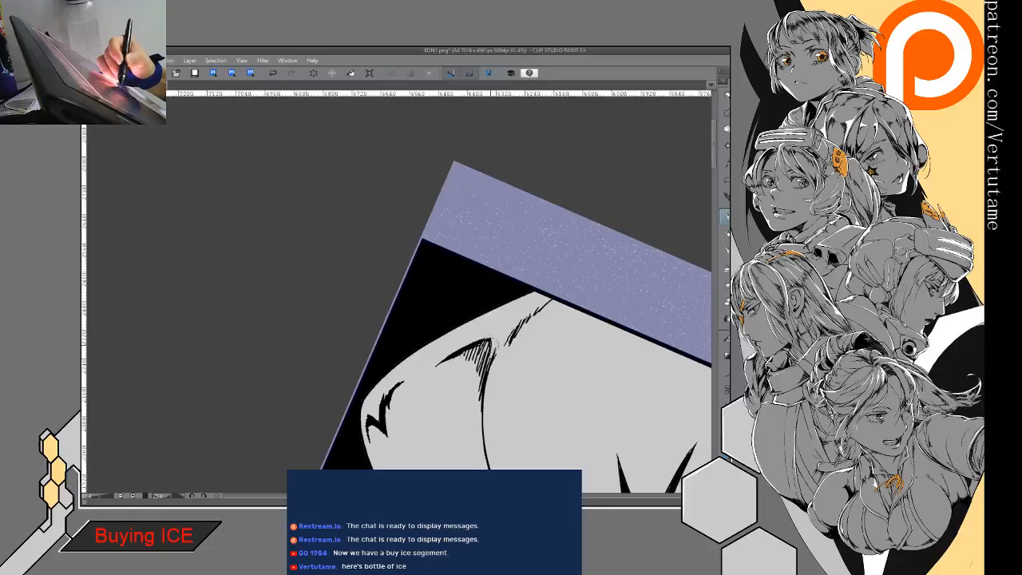
{"action": "key", "text": "p"}
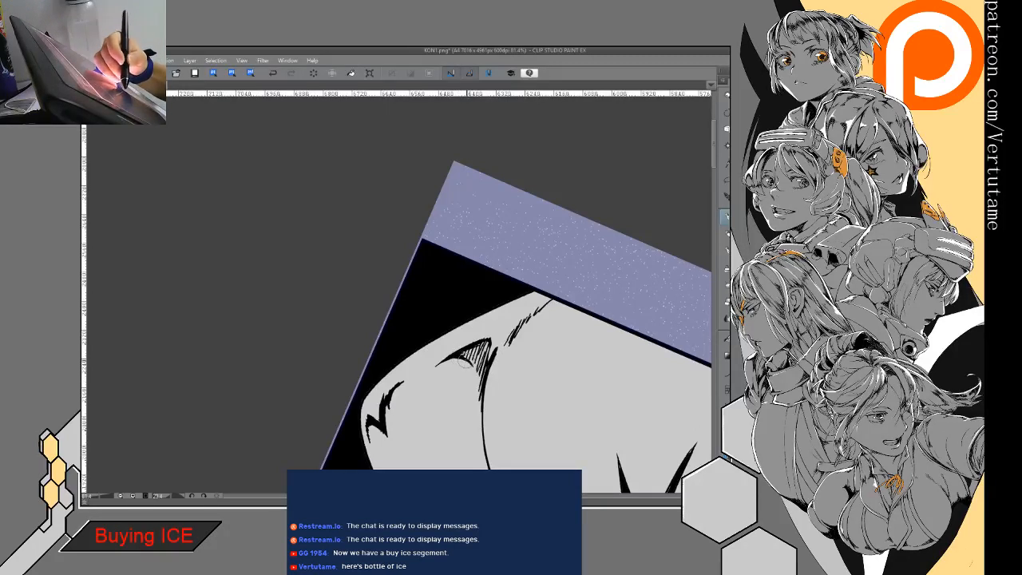
{"action": "left_click_drag", "start_coordinate": [478, 383], "coordinate": [485, 431]}
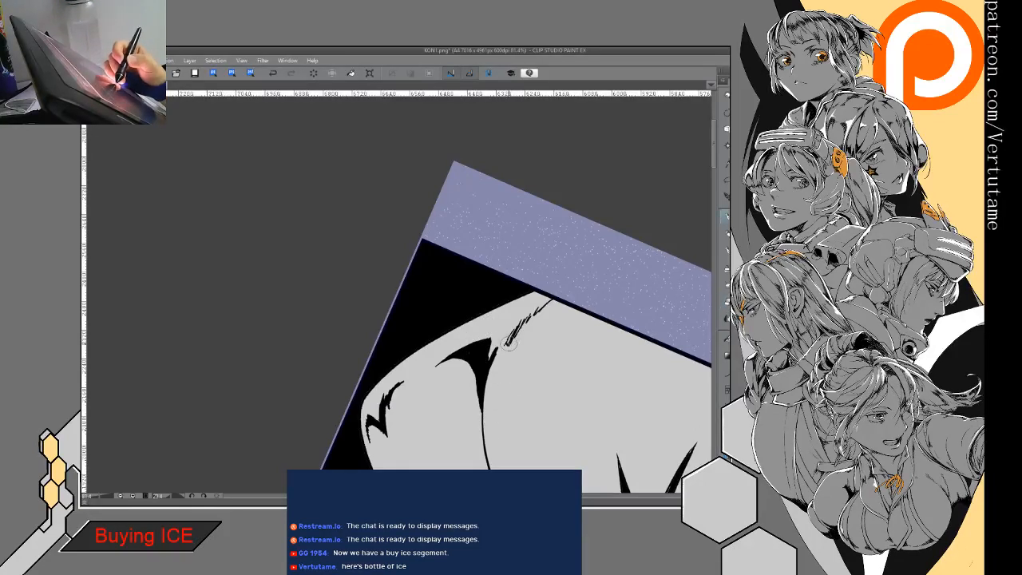
- Merge the hatched strokes next to the panel border into a solid, smoothly tapered black crease
{"action": "mouse_move", "coordinate": [524, 319]}
{"action": "left_mouse_down"}
{"action": "mouse_move", "coordinate": [554, 296]}
{"action": "mouse_move", "coordinate": [516, 322]}
{"action": "mouse_move", "coordinate": [509, 341]}
{"action": "mouse_move", "coordinate": [551, 305]}
{"action": "mouse_move", "coordinate": [516, 341]}
{"action": "left_mouse_up"}
{"action": "key", "text": "e"}
{"action": "key", "text": "p"}
{"action": "key", "text": "e"}
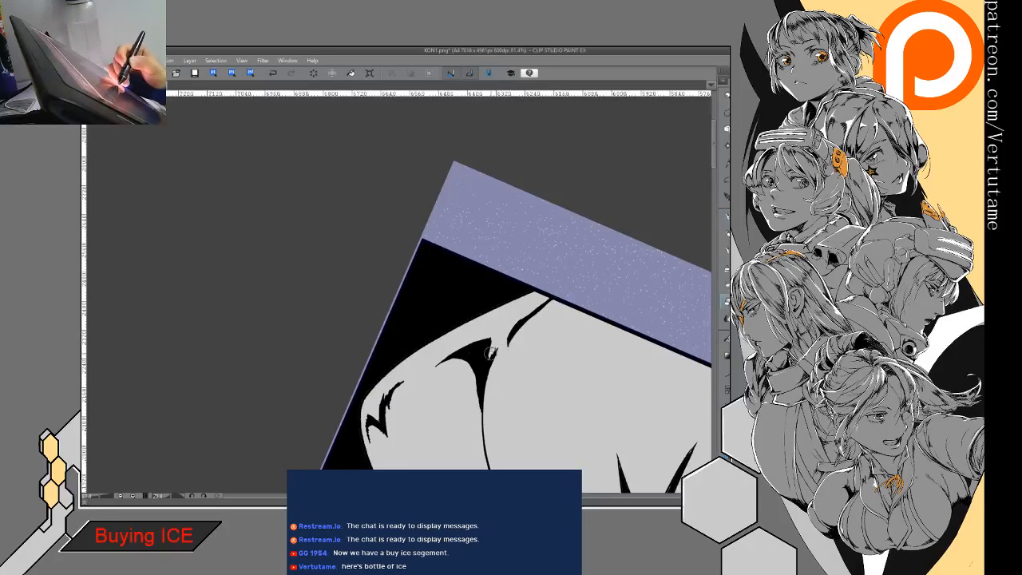
- Refine the pointed tip of the curved crease's shadow and the contour of the short crease by the panel border
{"action": "key", "text": "p"}
{"action": "left_click_drag", "start_coordinate": [498, 348], "coordinate": [489, 366]}
{"action": "key", "text": "e"}
{"action": "key", "text": "p"}
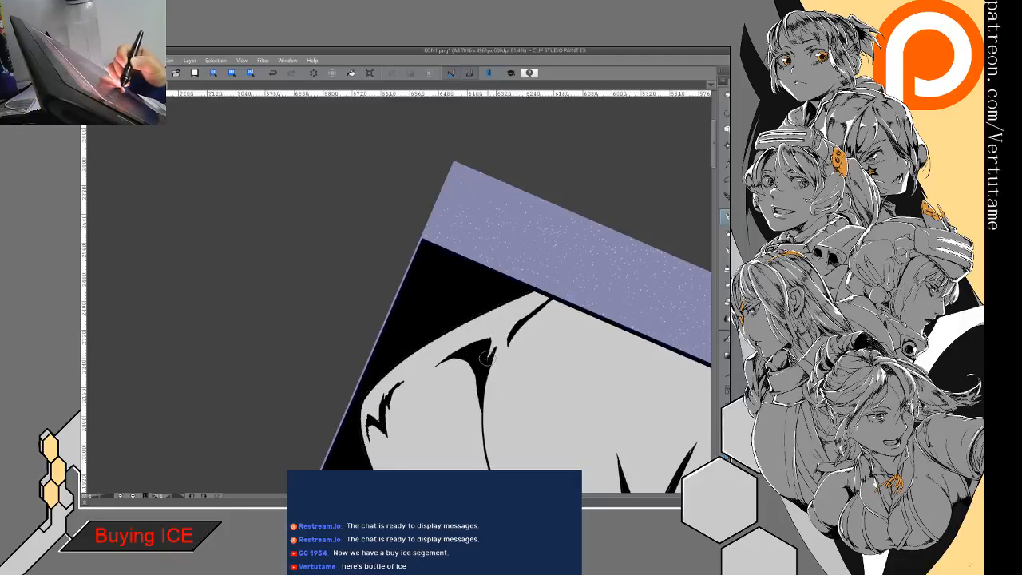
{"action": "left_click_drag", "start_coordinate": [518, 328], "coordinate": [513, 349]}
{"action": "key", "text": "e"}
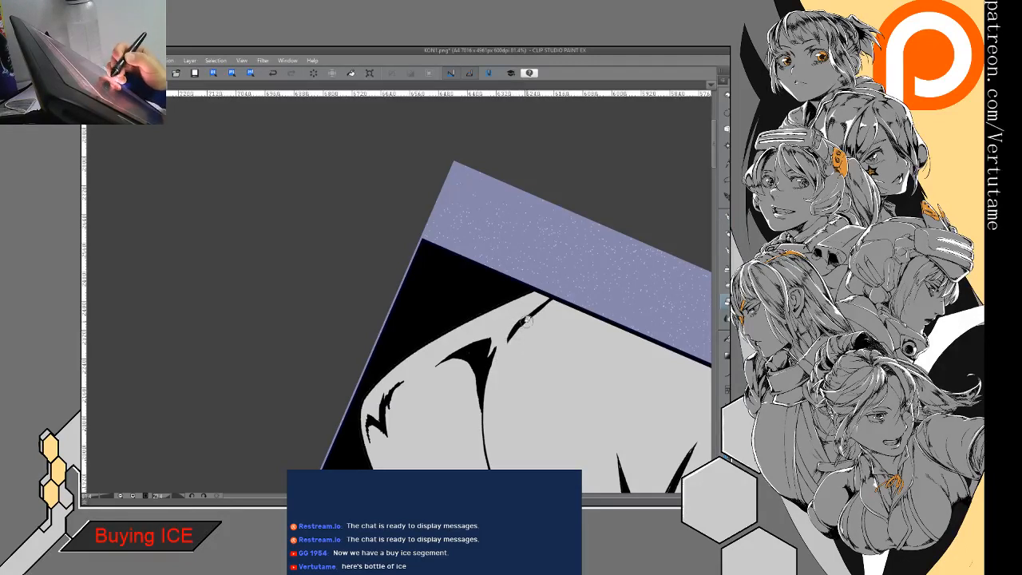
{"action": "key", "text": "p"}
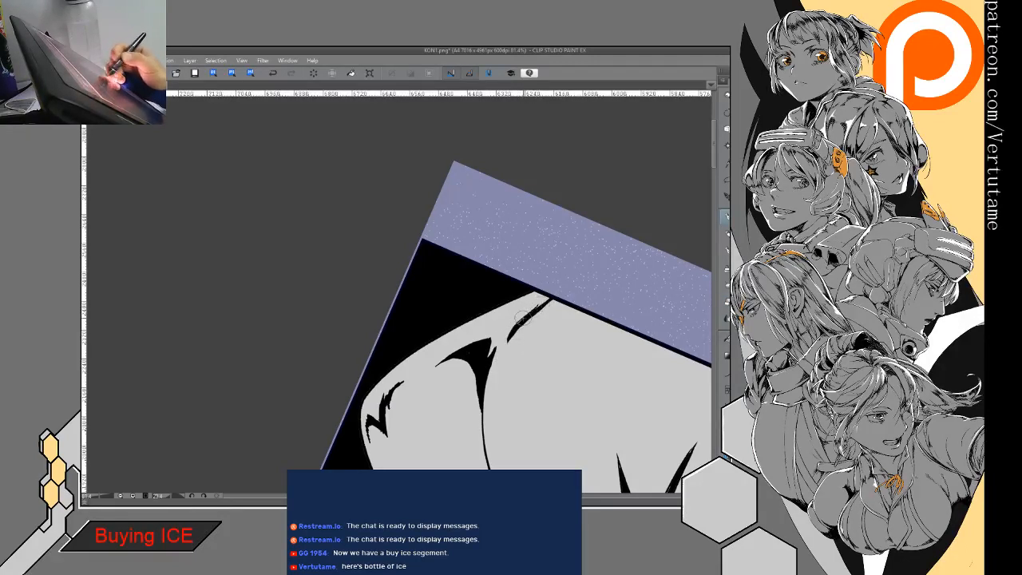
- Thicken the short crease beside the panel border and trim its edge into a smooth, tapered black mark
{"action": "left_click_drag", "start_coordinate": [549, 299], "coordinate": [509, 339]}
{"action": "key", "text": "e"}
{"action": "mouse_move", "coordinate": [546, 297]}
{"action": "left_mouse_down"}
{"action": "mouse_move", "coordinate": [523, 316]}
{"action": "mouse_move", "coordinate": [554, 299]}
{"action": "mouse_move", "coordinate": [509, 338]}
{"action": "left_mouse_up"}
{"action": "key", "text": "p"}
{"action": "left_click_drag", "start_coordinate": [554, 297], "coordinate": [506, 345]}
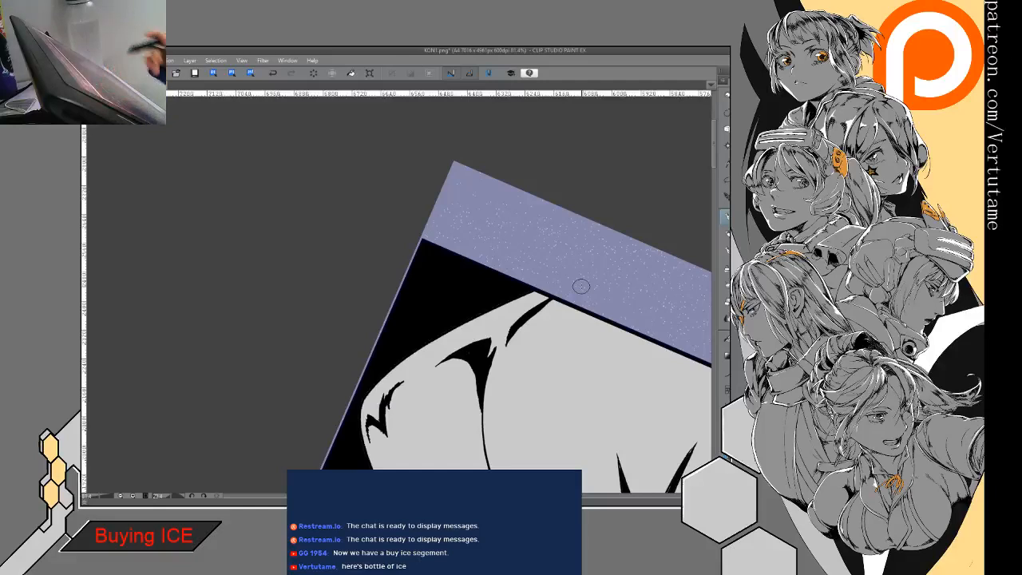
{"action": "left_click_drag", "start_coordinate": [582, 286], "coordinate": [566, 138]}
{"action": "scroll", "coordinate": [491, 304], "scroll_direction": "down", "scroll_amount": 4}
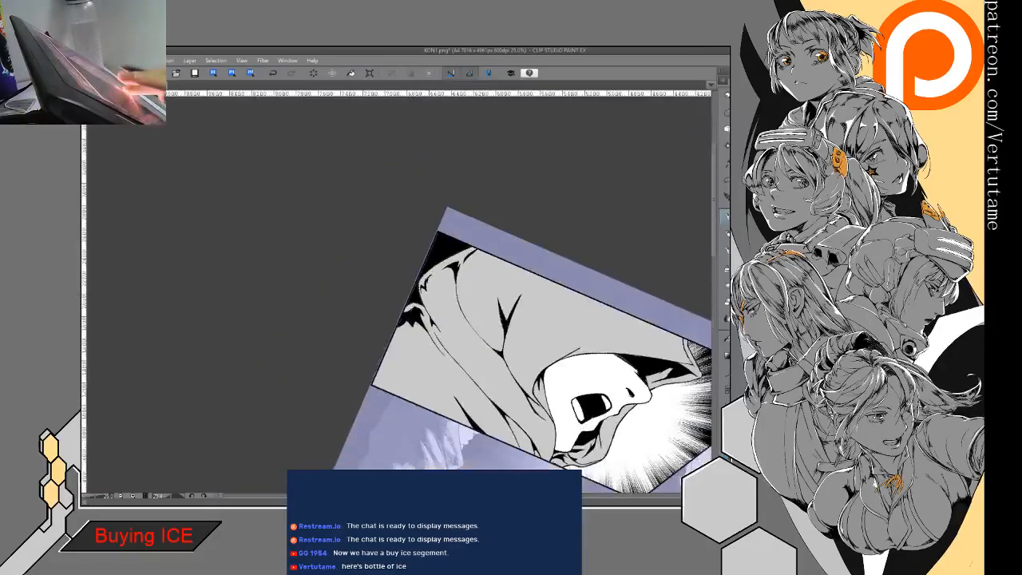
- Ink a small forked crease with a jagged black shadow on the gray hood, running in from the panel's upper border
{"action": "left_click_drag", "start_coordinate": [511, 335], "coordinate": [461, 251]}
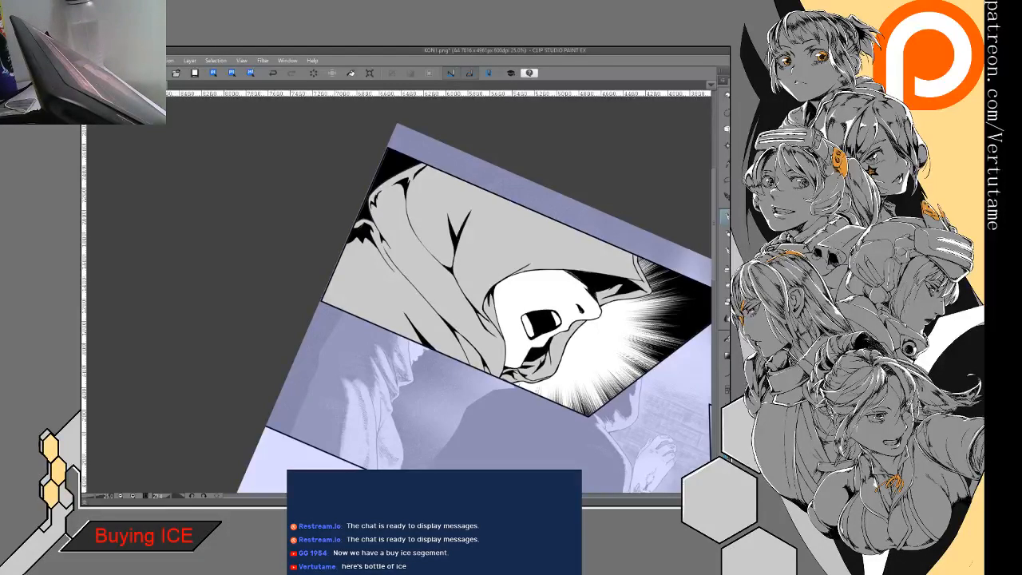
{"action": "scroll", "coordinate": [549, 376], "scroll_direction": "up", "scroll_amount": 3}
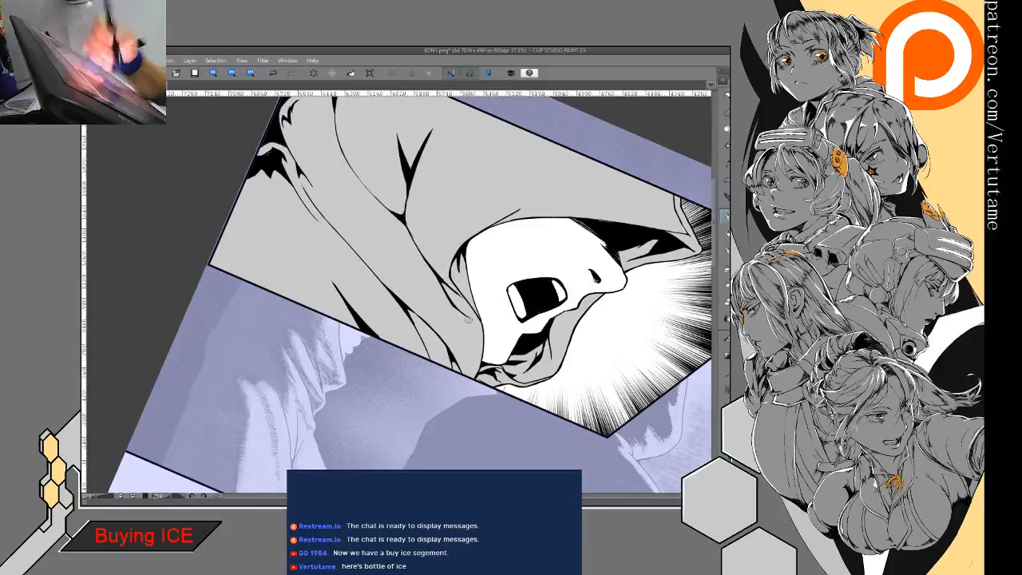
{"action": "left_click_drag", "start_coordinate": [452, 282], "coordinate": [462, 340]}
{"action": "scroll", "coordinate": [399, 292], "scroll_direction": "down", "scroll_amount": 5}
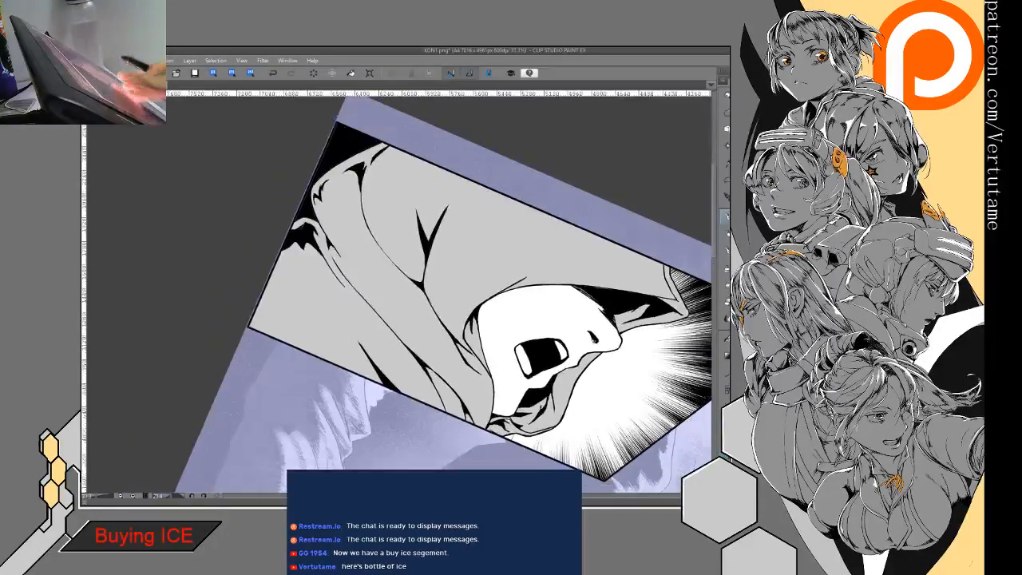
{"action": "left_click_drag", "start_coordinate": [498, 253], "coordinate": [511, 351]}
{"action": "scroll", "coordinate": [479, 280], "scroll_direction": "up", "scroll_amount": 2}
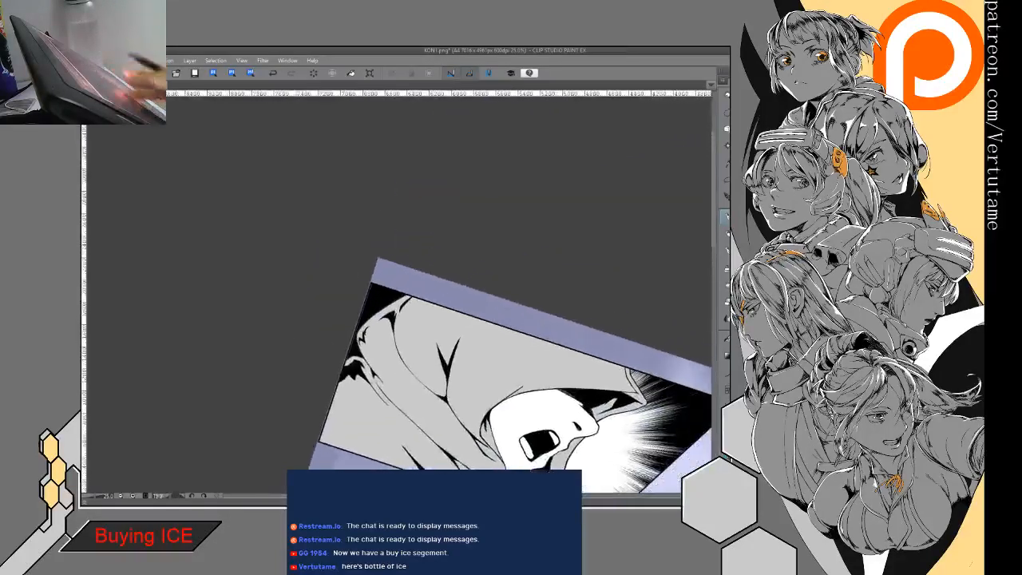
{"action": "scroll", "coordinate": [479, 327], "scroll_direction": "up", "scroll_amount": 3}
{"action": "left_click_drag", "start_coordinate": [383, 294], "coordinate": [391, 326]}
{"action": "mouse_move", "coordinate": [390, 272]}
{"action": "left_mouse_down"}
{"action": "mouse_move", "coordinate": [389, 300]}
{"action": "mouse_move", "coordinate": [390, 268]}
{"action": "mouse_move", "coordinate": [369, 285]}
{"action": "mouse_move", "coordinate": [393, 326]}
{"action": "mouse_move", "coordinate": [393, 274]}
{"action": "mouse_move", "coordinate": [393, 283]}
{"action": "mouse_move", "coordinate": [371, 278]}
{"action": "mouse_move", "coordinate": [369, 286]}
{"action": "mouse_move", "coordinate": [383, 308]}
{"action": "mouse_move", "coordinate": [392, 266]}
{"action": "mouse_move", "coordinate": [389, 318]}
{"action": "left_mouse_up"}
{"action": "key", "text": "p"}
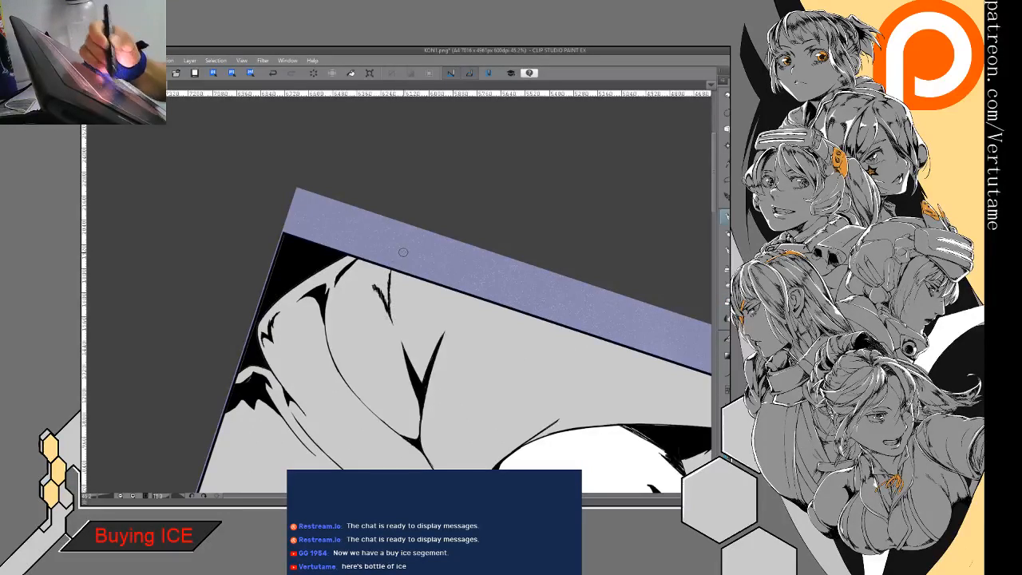
{"action": "mouse_move", "coordinate": [401, 254]}
{"action": "left_mouse_down"}
{"action": "mouse_move", "coordinate": [422, 160]}
{"action": "mouse_move", "coordinate": [397, 232]}
{"action": "left_mouse_up"}
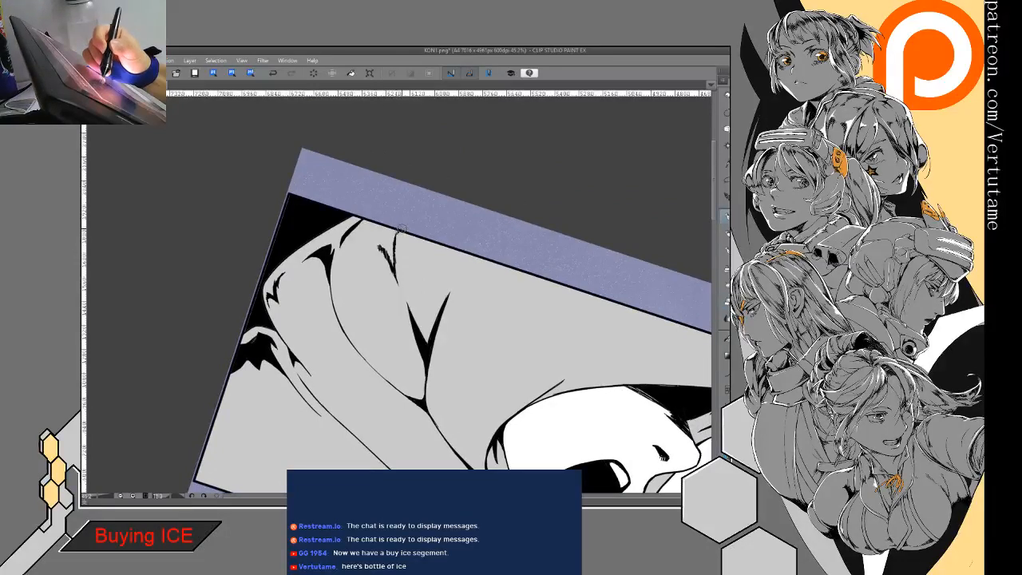
{"action": "left_click_drag", "start_coordinate": [411, 225], "coordinate": [390, 225]}
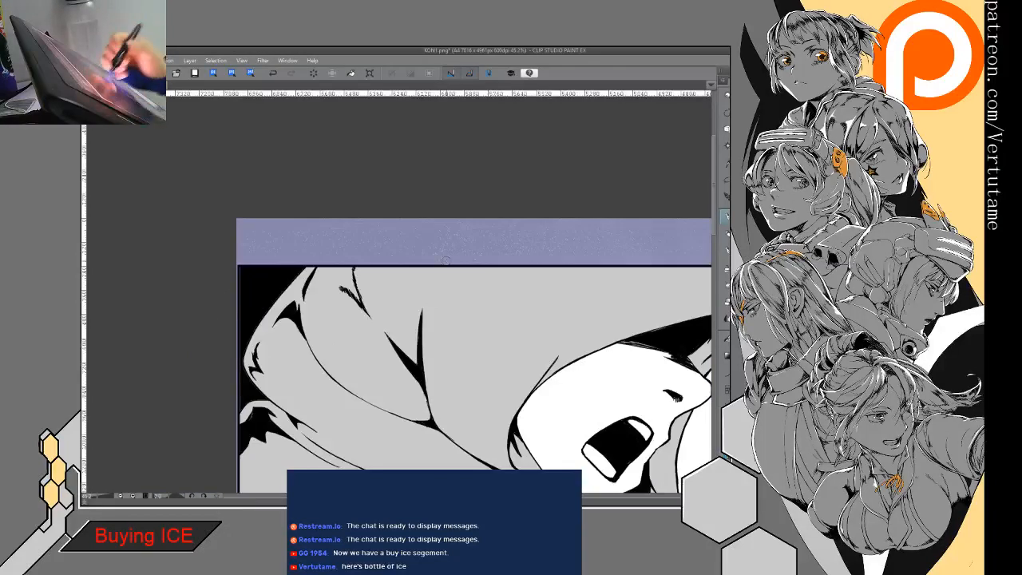
{"action": "left_click_drag", "start_coordinate": [433, 276], "coordinate": [420, 333]}
{"action": "key", "text": "e"}
{"action": "left_click_drag", "start_coordinate": [433, 275], "coordinate": [422, 310]}
- Ink a thin crease between the two long folds behind the chin and trim it into a clean tapered curve
{"action": "mouse_move", "coordinate": [416, 393]}
{"action": "left_mouse_down"}
{"action": "mouse_move", "coordinate": [434, 223]}
{"action": "mouse_move", "coordinate": [511, 316]}
{"action": "left_mouse_up"}
{"action": "key", "text": "p"}
{"action": "mouse_move", "coordinate": [447, 335]}
{"action": "left_mouse_down"}
{"action": "mouse_move", "coordinate": [421, 241]}
{"action": "mouse_move", "coordinate": [402, 311]}
{"action": "mouse_move", "coordinate": [410, 339]}
{"action": "left_mouse_up"}
{"action": "mouse_move", "coordinate": [397, 272]}
{"action": "left_mouse_down"}
{"action": "mouse_move", "coordinate": [410, 346]}
{"action": "mouse_move", "coordinate": [402, 284]}
{"action": "mouse_move", "coordinate": [412, 328]}
{"action": "left_mouse_up"}
{"action": "key", "text": "e"}
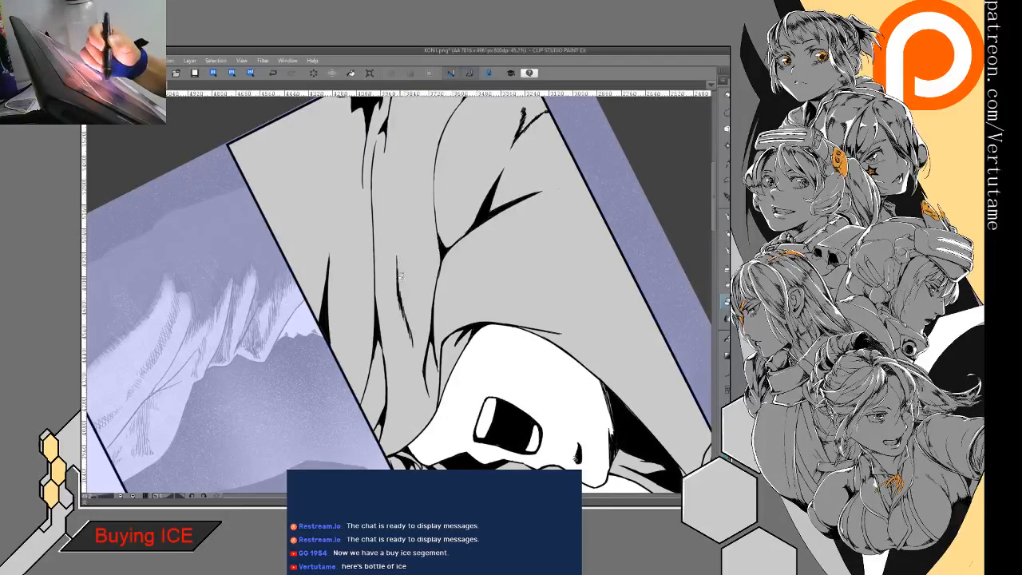
{"action": "key", "text": "p"}
{"action": "left_click_drag", "start_coordinate": [399, 306], "coordinate": [411, 330]}
{"action": "key", "text": "e"}
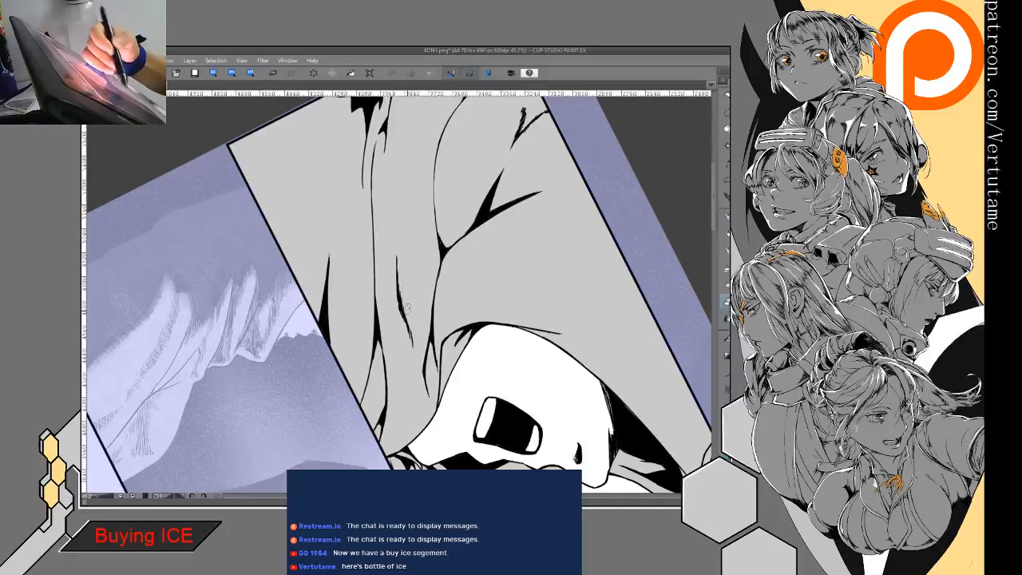
{"action": "key", "text": "p"}
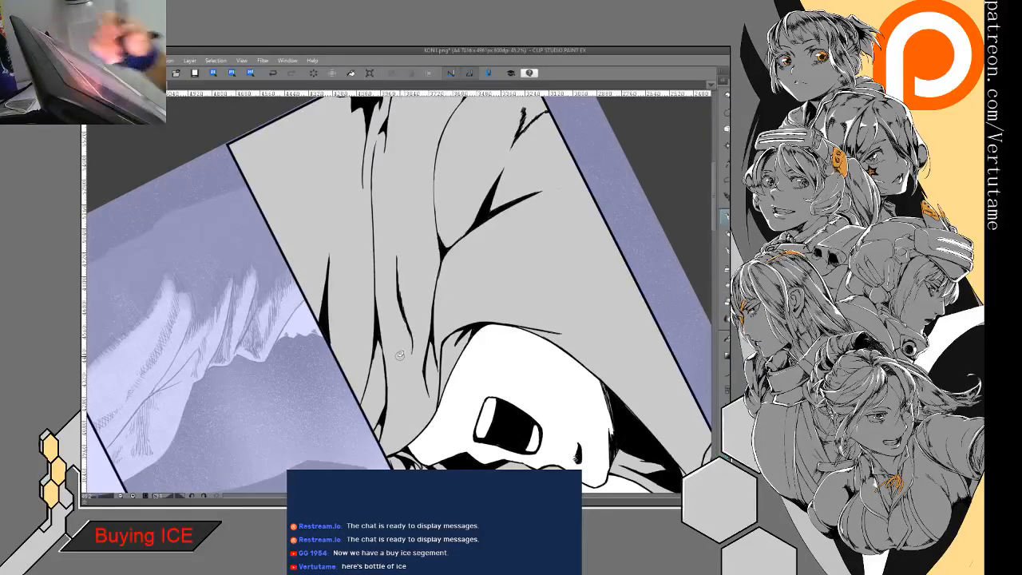
{"action": "key", "text": "e"}
{"action": "mouse_move", "coordinate": [401, 276]}
{"action": "left_mouse_down"}
{"action": "mouse_move", "coordinate": [413, 324]}
{"action": "mouse_move", "coordinate": [407, 309]}
{"action": "left_mouse_up"}
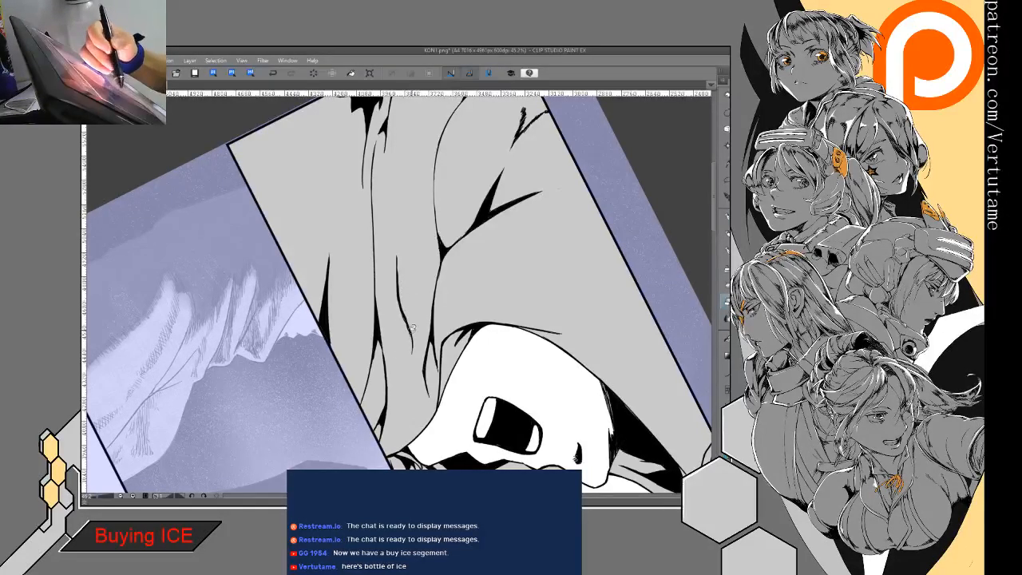
- Thicken the middle of the new crease between the long folds to give it more line weight
{"action": "left_click_drag", "start_coordinate": [412, 379], "coordinate": [429, 177]}
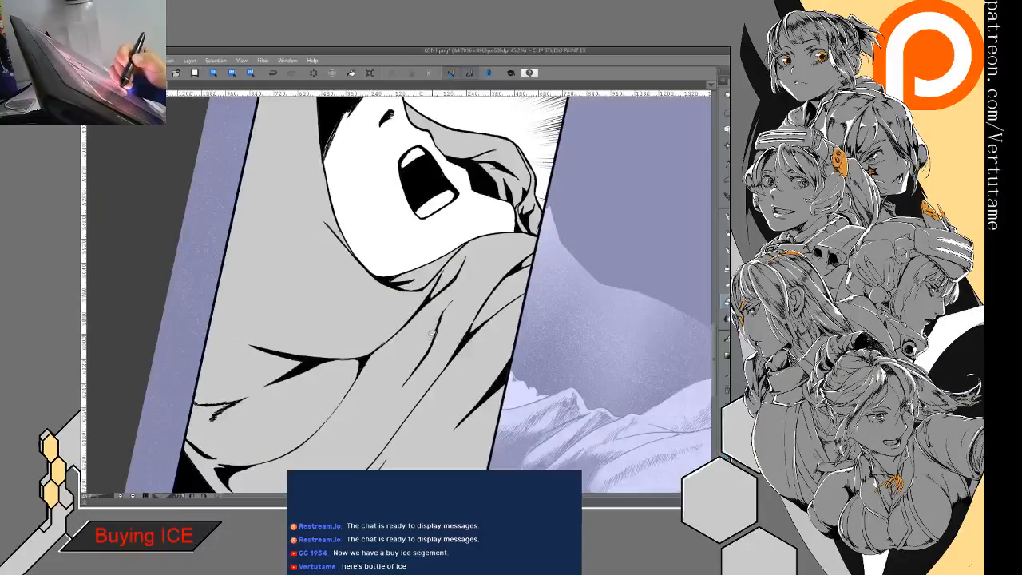
{"action": "key", "text": "p"}
{"action": "mouse_move", "coordinate": [440, 318]}
{"action": "left_mouse_down"}
{"action": "mouse_move", "coordinate": [448, 306]}
{"action": "mouse_move", "coordinate": [436, 331]}
{"action": "left_mouse_up"}
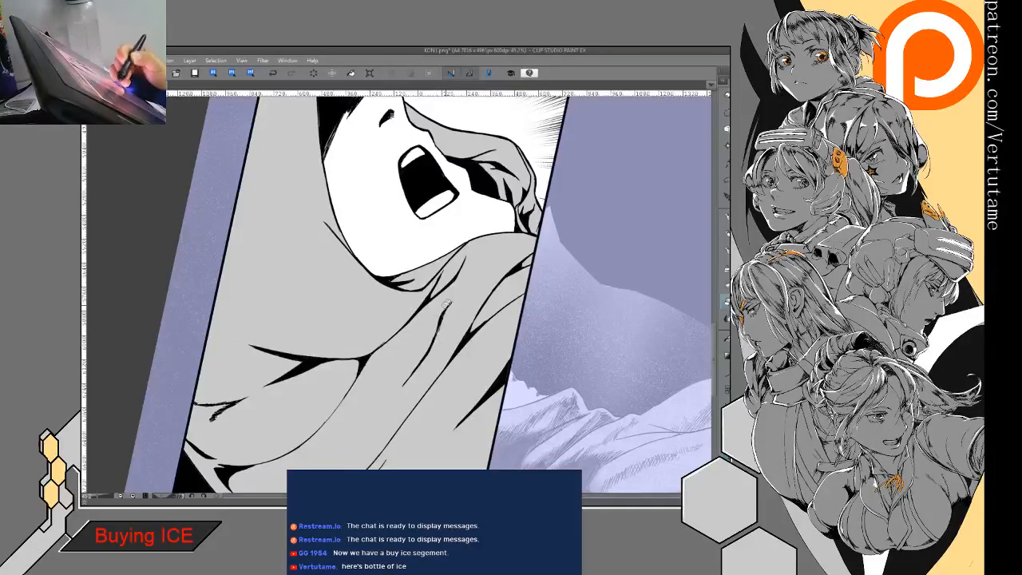
{"action": "left_click_drag", "start_coordinate": [429, 360], "coordinate": [334, 324]}
{"action": "key", "text": "p"}
{"action": "left_click_drag", "start_coordinate": [408, 330], "coordinate": [404, 311]}
- Build up a tapered black shadow along the cloth fold below the chin, next to the panel border
{"action": "mouse_move", "coordinate": [423, 391]}
{"action": "left_mouse_down"}
{"action": "mouse_move", "coordinate": [487, 335]}
{"action": "mouse_move", "coordinate": [516, 237]}
{"action": "left_mouse_up"}
{"action": "left_click_drag", "start_coordinate": [458, 315], "coordinate": [447, 333]}
{"action": "left_click_drag", "start_coordinate": [462, 305], "coordinate": [451, 329]}
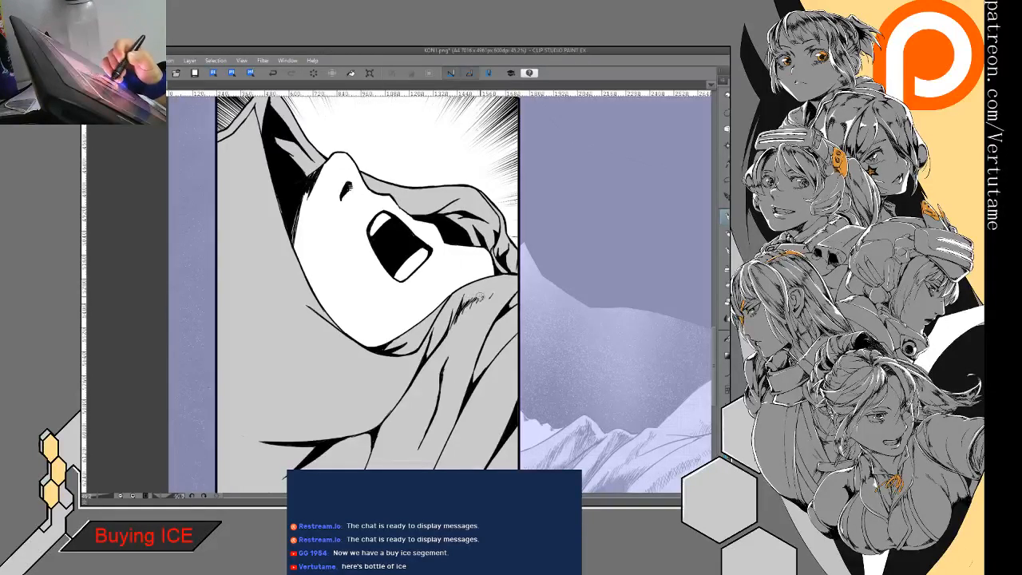
{"action": "mouse_move", "coordinate": [499, 290]}
{"action": "left_mouse_down"}
{"action": "mouse_move", "coordinate": [449, 332]}
{"action": "mouse_move", "coordinate": [455, 321]}
{"action": "left_mouse_up"}
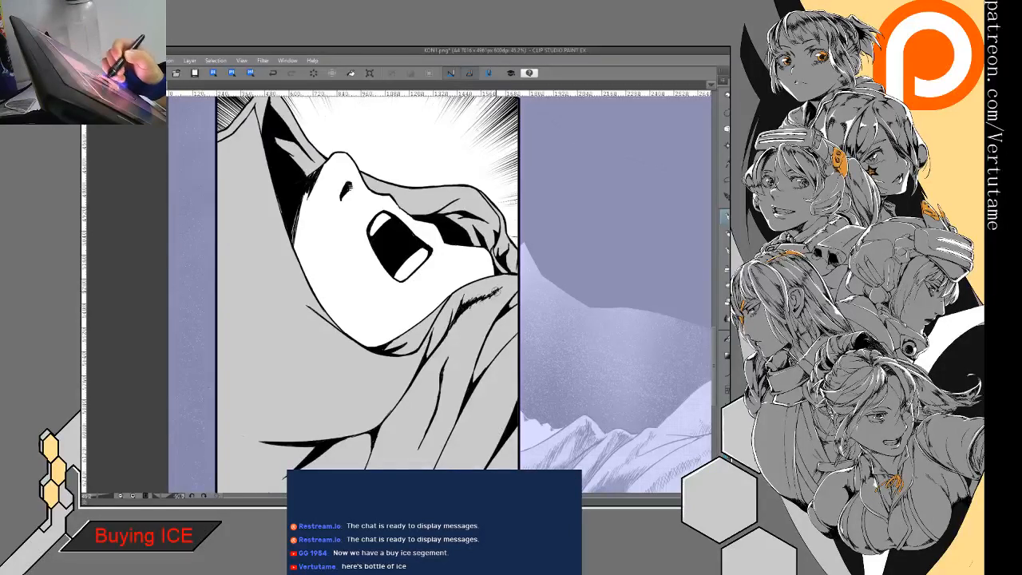
{"action": "key", "text": "e"}
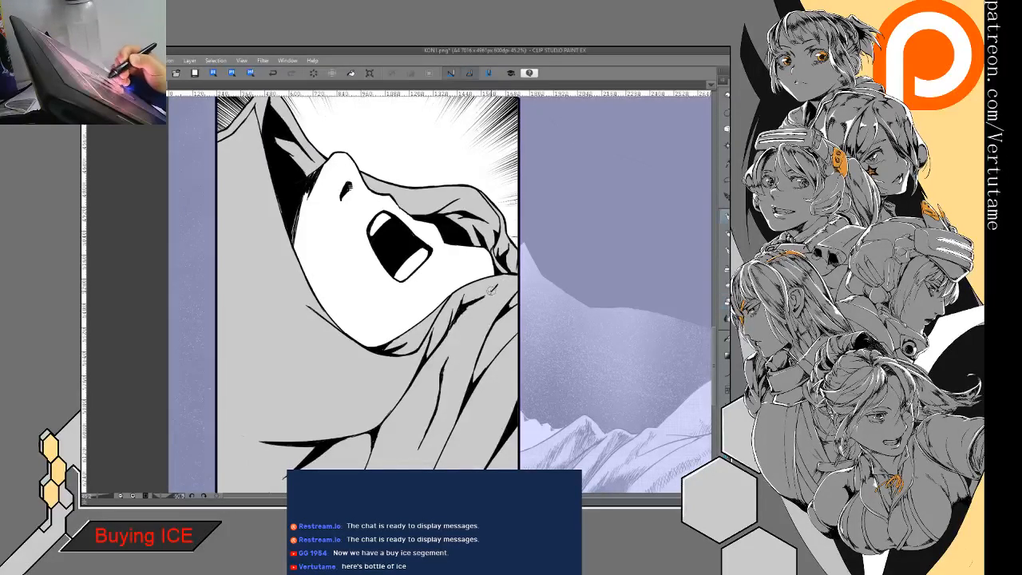
- Add a new layer for inking the blue sketch of the hooded profile in the white panel
{"action": "key", "text": "ctrl+minus"}
{"action": "key", "text": "ctrl+minus"}
{"action": "left_click_drag", "start_coordinate": [471, 304], "coordinate": [406, 367]}
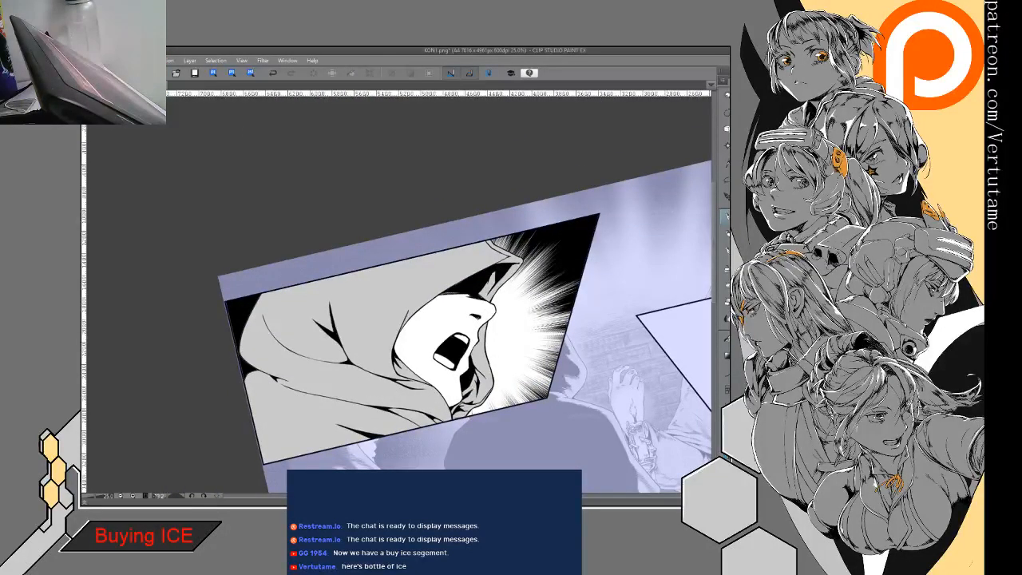
{"action": "scroll", "coordinate": [424, 315], "scroll_direction": "down", "scroll_amount": 2}
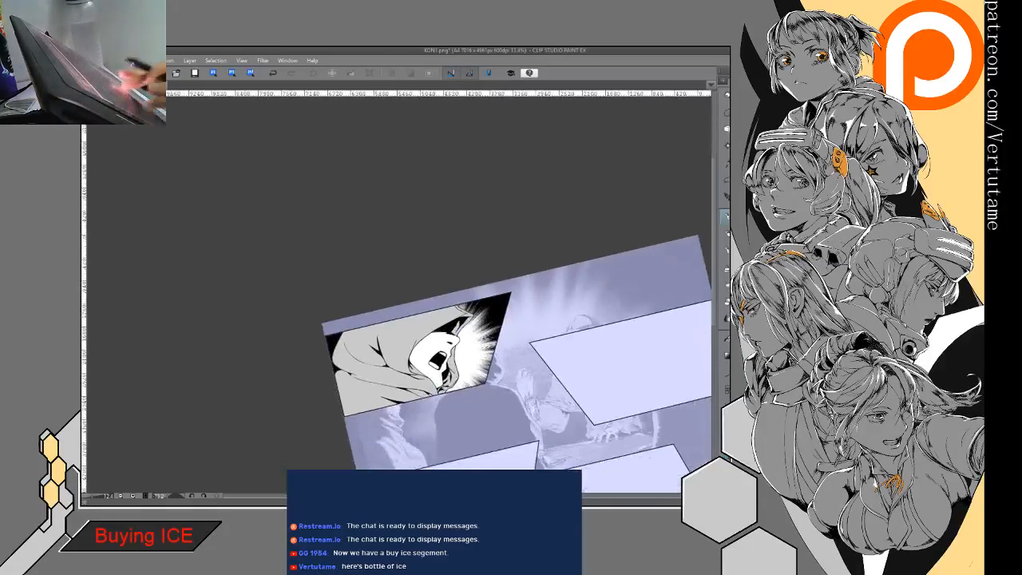
{"action": "left_click_drag", "start_coordinate": [444, 341], "coordinate": [400, 295]}
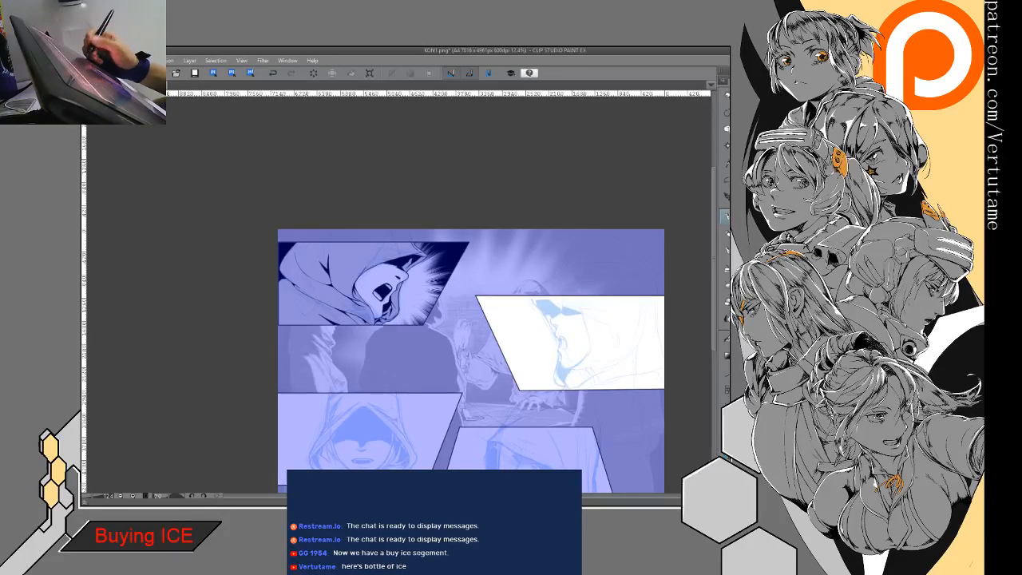
{"action": "key", "text": "ctrl+shift+n"}
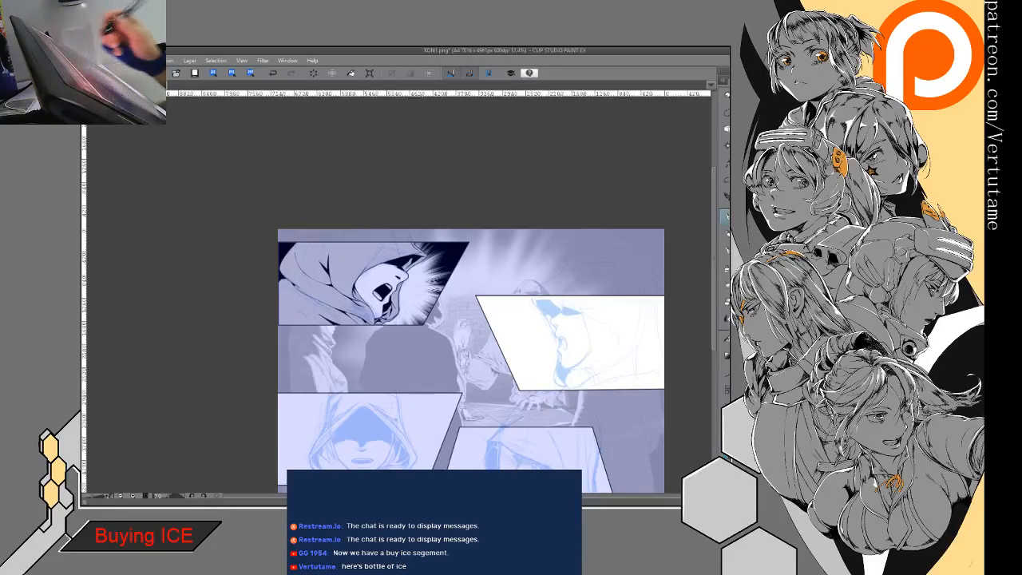
{"action": "scroll", "coordinate": [611, 384], "scroll_direction": "up", "scroll_amount": 4}
{"action": "left_click_drag", "start_coordinate": [511, 303], "coordinate": [424, 328]}
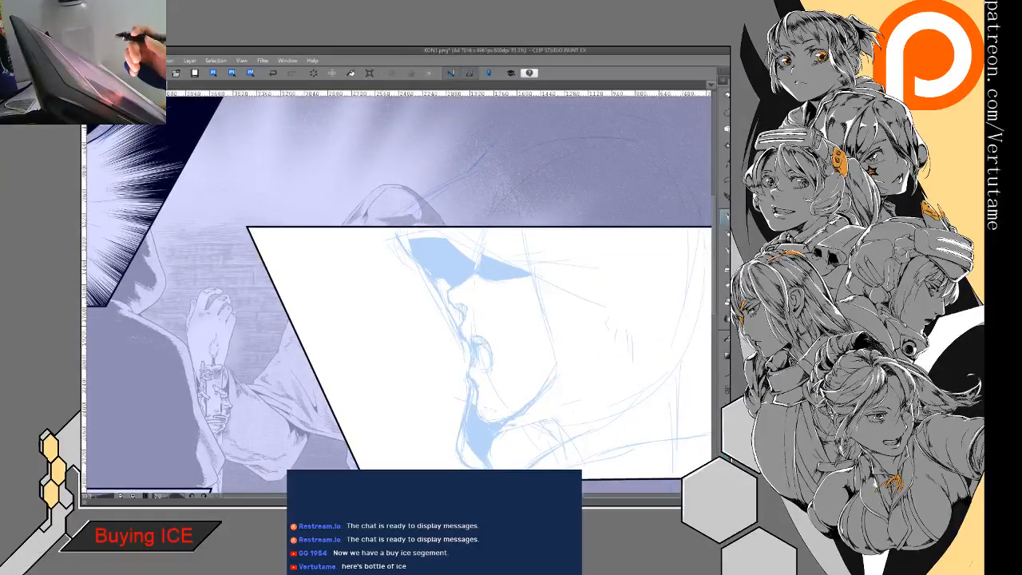
- Ink the upper front edge of the hood from the panel border and the profile's nose and lips over the blue sketch
{"action": "left_click_drag", "start_coordinate": [380, 234], "coordinate": [452, 313]}
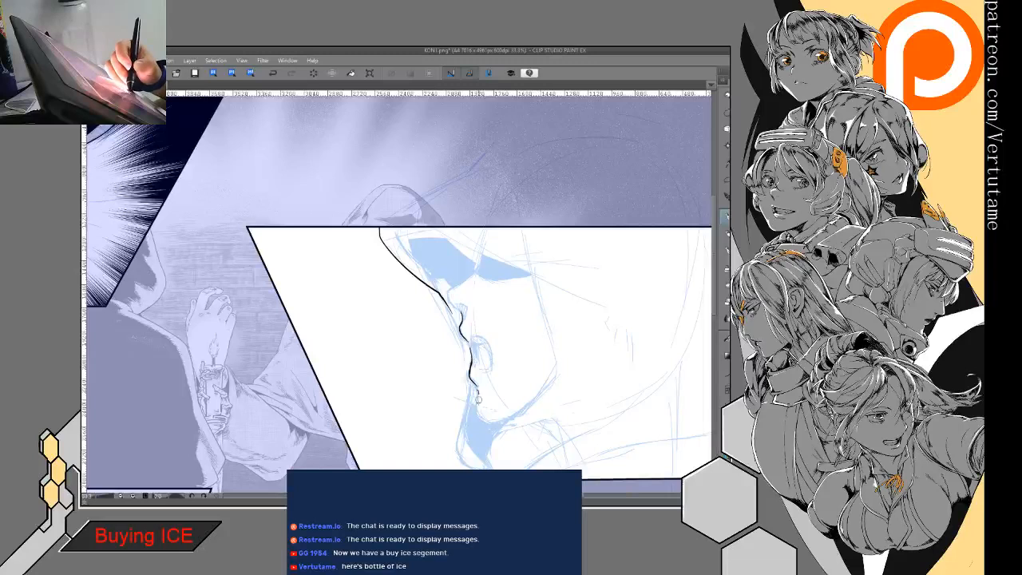
{"action": "left_click", "coordinate": [273, 73]}
{"action": "scroll", "coordinate": [500, 298], "scroll_direction": "up", "scroll_amount": 2}
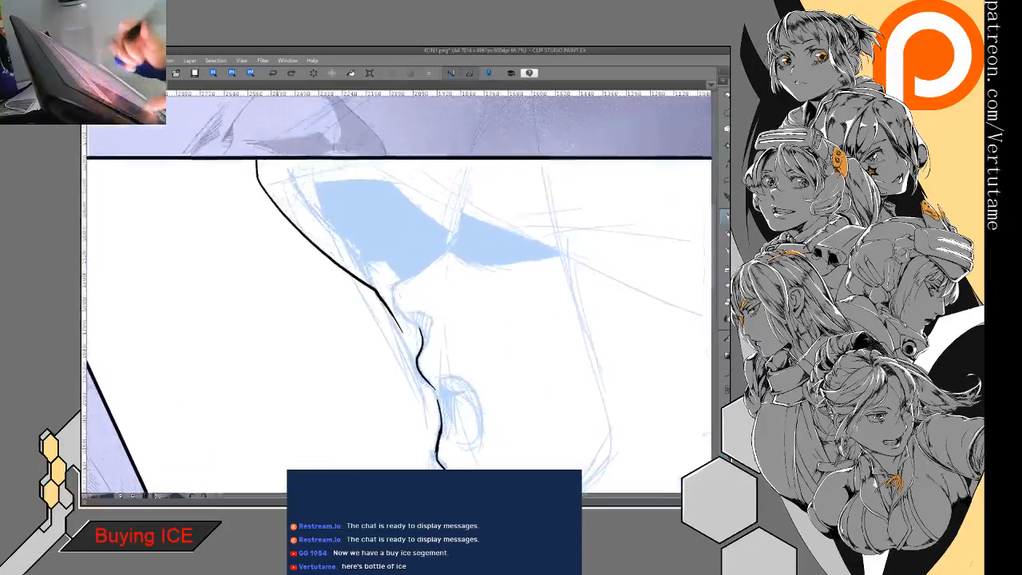
{"action": "mouse_move", "coordinate": [390, 285]}
{"action": "left_mouse_down"}
{"action": "mouse_move", "coordinate": [395, 312]}
{"action": "mouse_move", "coordinate": [417, 329]}
{"action": "left_mouse_up"}
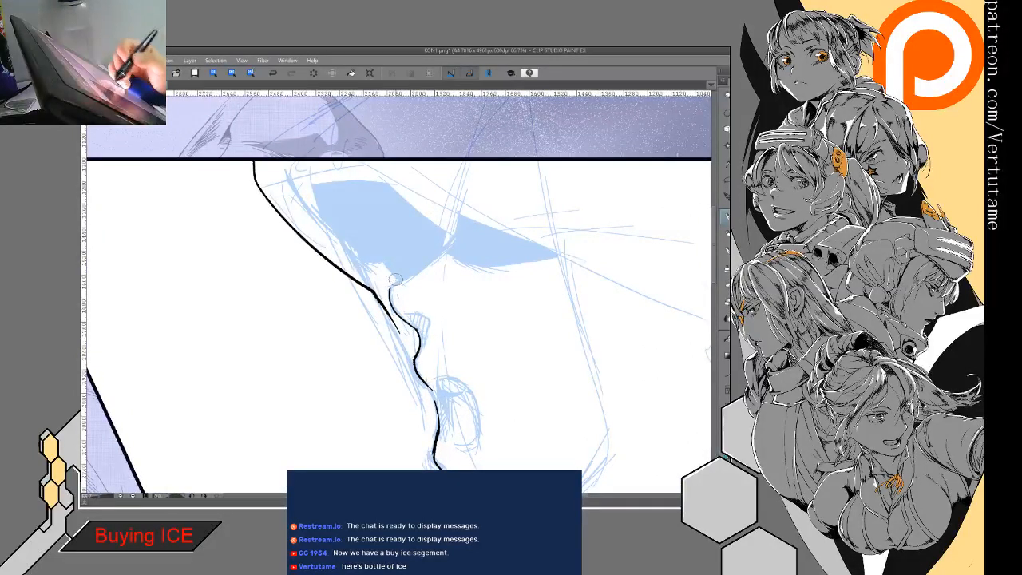
- Undo the first nose-bridge stroke, flip the canvas view, and re-ink the bridge from the nose tip up into the eye shadow
{"action": "mouse_move", "coordinate": [391, 287]}
{"action": "left_mouse_down"}
{"action": "mouse_move", "coordinate": [458, 235]}
{"action": "mouse_move", "coordinate": [460, 214]}
{"action": "left_mouse_up"}
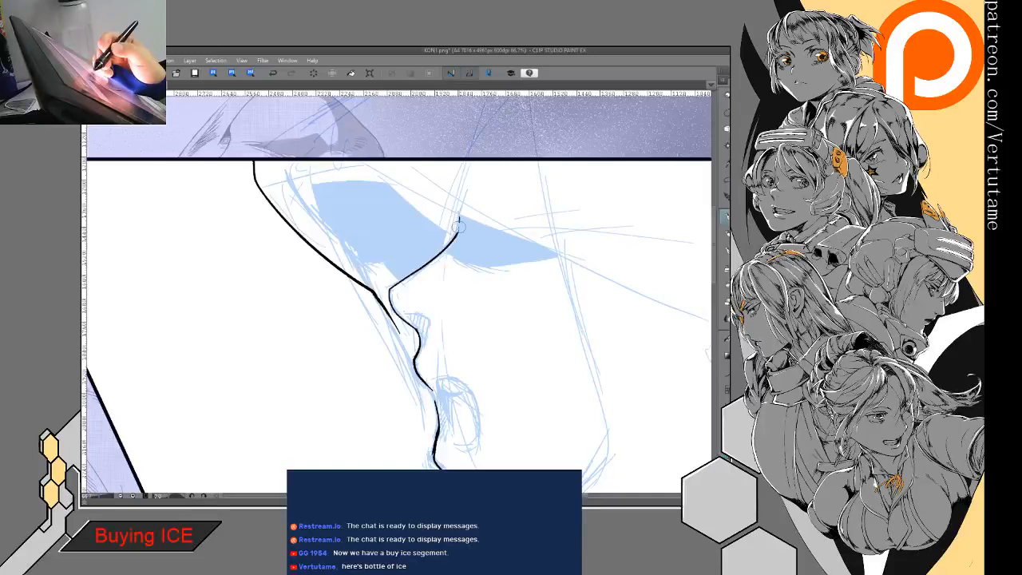
{"action": "left_click", "coordinate": [273, 72]}
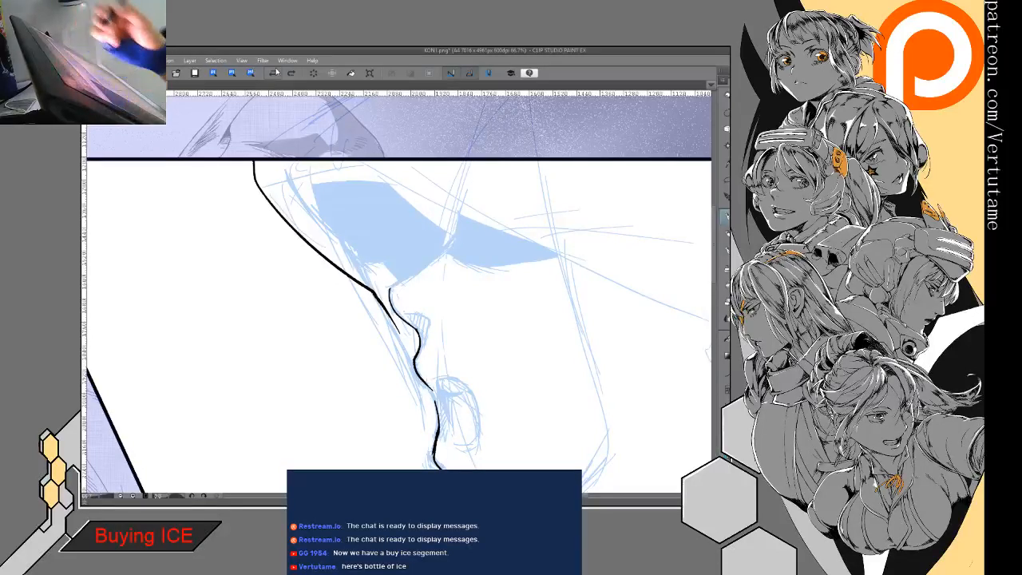
{"action": "key", "text": "h"}
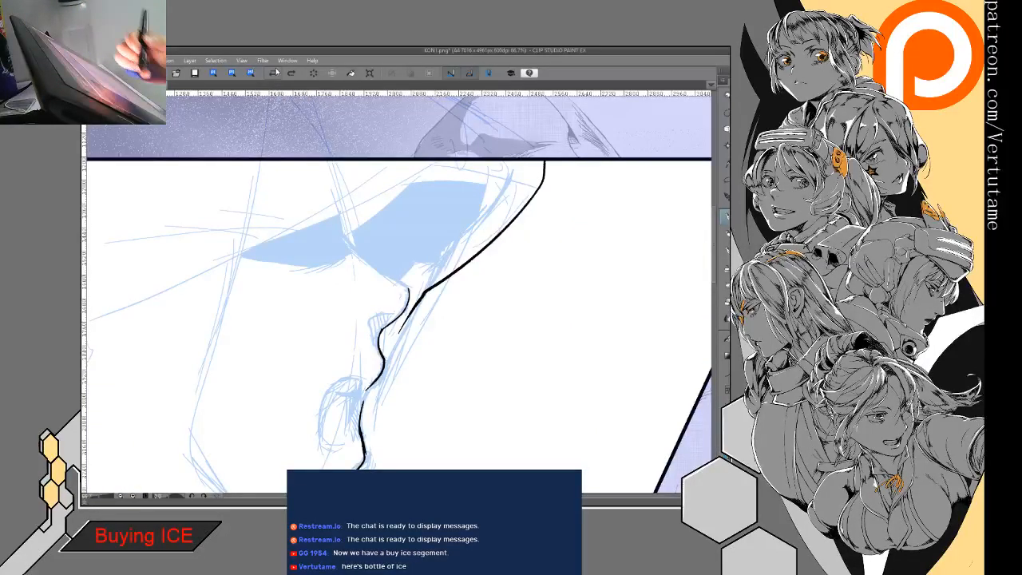
{"action": "left_click_drag", "start_coordinate": [389, 285], "coordinate": [386, 359]}
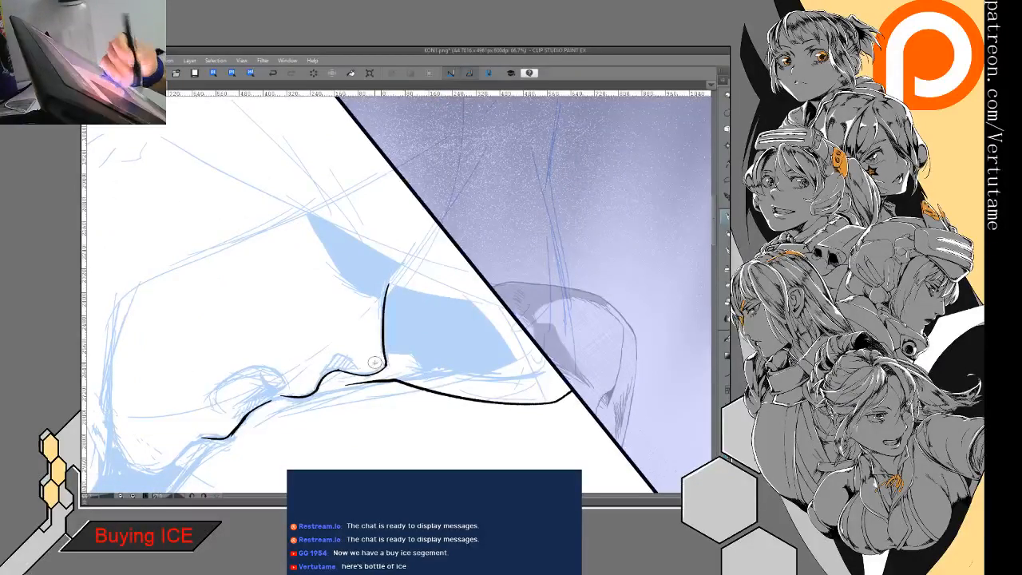
{"action": "mouse_move", "coordinate": [374, 362]}
{"action": "left_mouse_down"}
{"action": "mouse_move", "coordinate": [427, 243]}
{"action": "mouse_move", "coordinate": [418, 236]}
{"action": "left_mouse_up"}
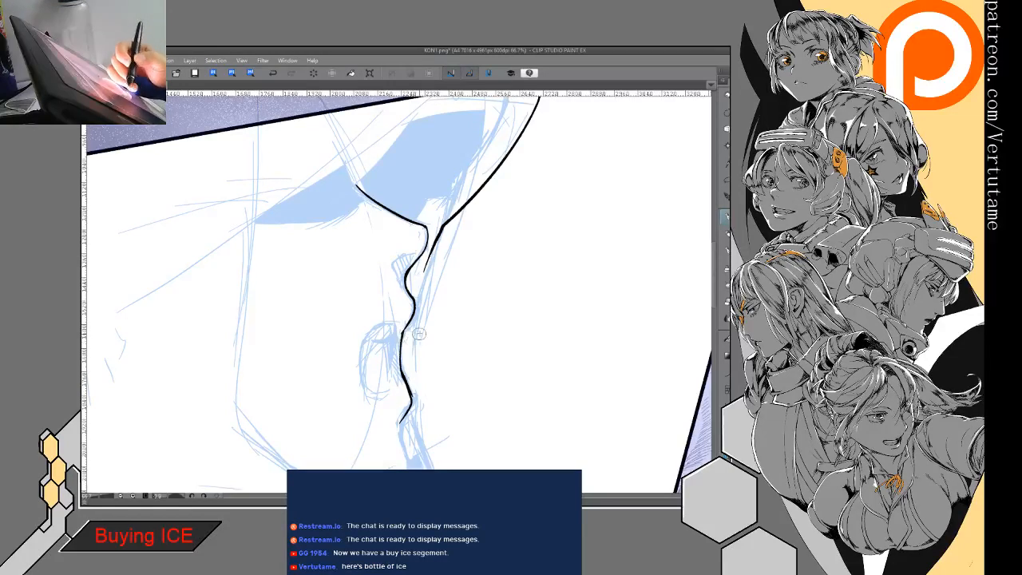
- Ink the hood's front edge down past the mouth and chin to the lower panel border, with short fold lines at its curled end
{"action": "mouse_move", "coordinate": [428, 251]}
{"action": "left_mouse_down"}
{"action": "mouse_move", "coordinate": [414, 364]}
{"action": "mouse_move", "coordinate": [433, 465]}
{"action": "left_mouse_up"}
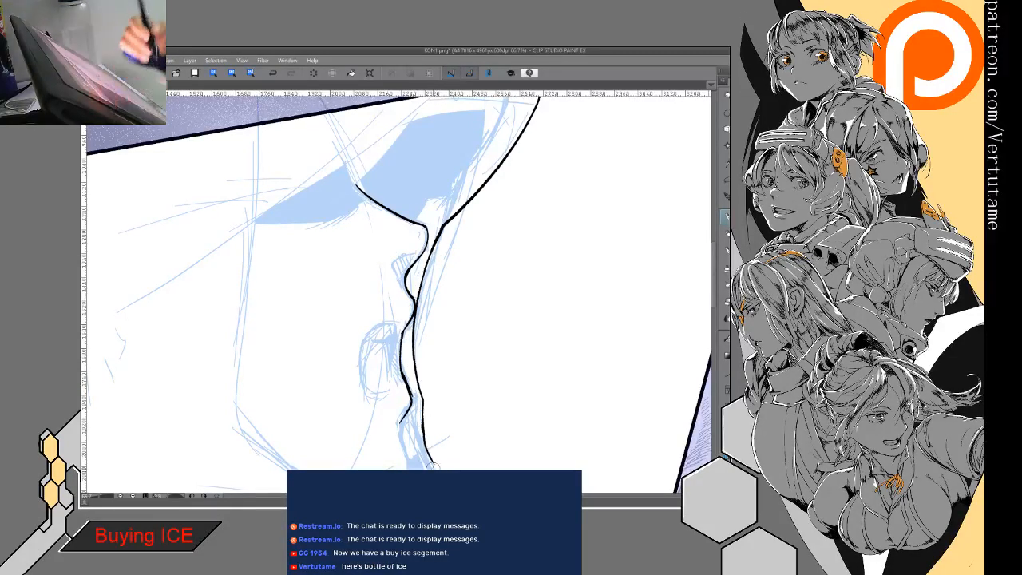
{"action": "left_click_drag", "start_coordinate": [416, 384], "coordinate": [387, 215]}
{"action": "mouse_move", "coordinate": [405, 298]}
{"action": "left_mouse_down"}
{"action": "mouse_move", "coordinate": [429, 372]}
{"action": "mouse_move", "coordinate": [396, 427]}
{"action": "mouse_move", "coordinate": [364, 431]}
{"action": "left_mouse_up"}
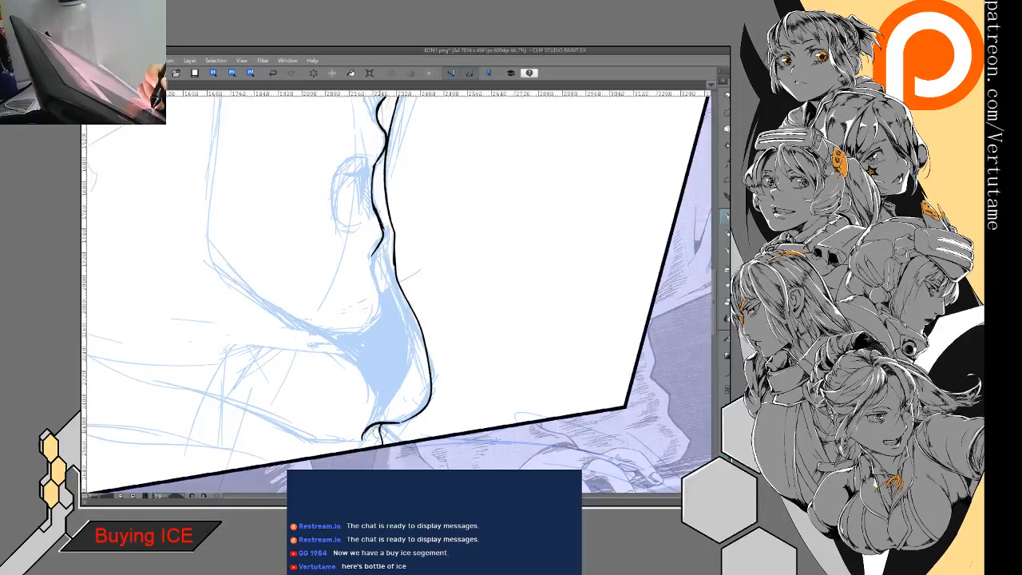
{"action": "left_click_drag", "start_coordinate": [387, 424], "coordinate": [401, 442]}
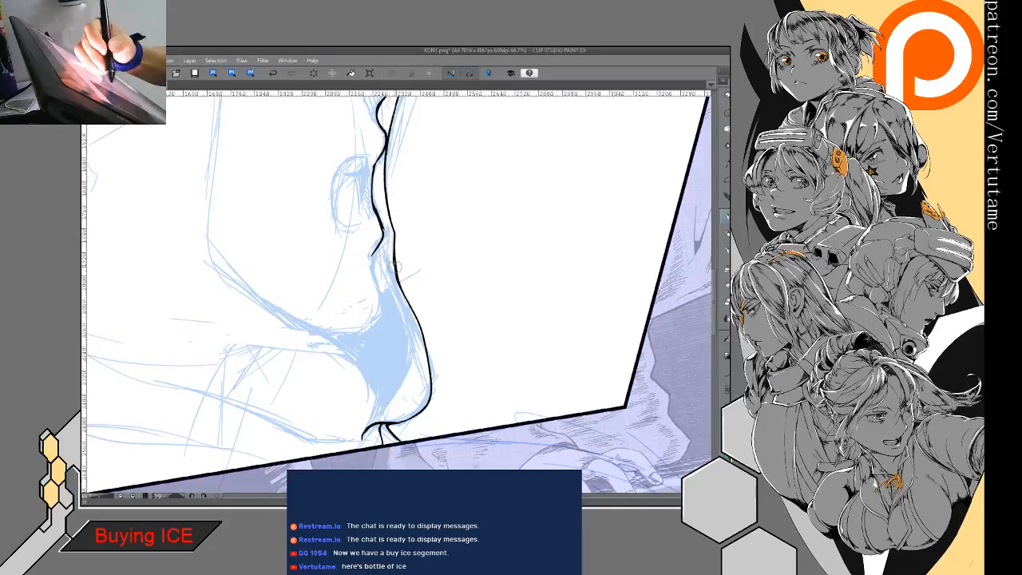
{"action": "mouse_move", "coordinate": [401, 277]}
{"action": "left_mouse_down"}
{"action": "mouse_move", "coordinate": [507, 371]}
{"action": "mouse_move", "coordinate": [449, 414]}
{"action": "left_mouse_up"}
{"action": "key", "text": "ctrl+minus"}
{"action": "key", "text": "ctrl+minus"}
{"action": "key", "text": "minus"}
{"action": "key", "text": "minus"}
{"action": "key", "text": "minus"}
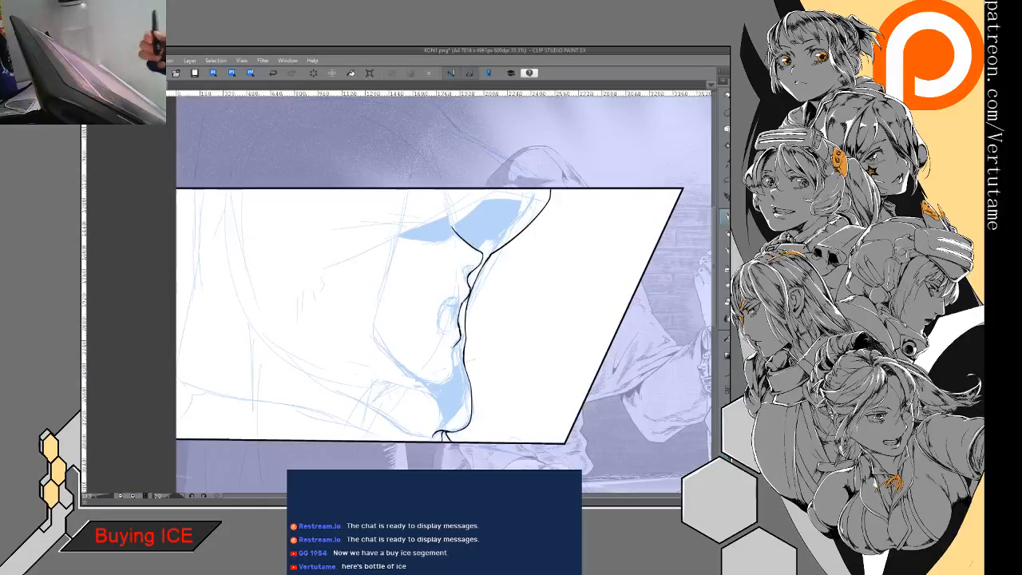
- Flip the canvas view and ink the chin contour from below the lips, curving into a short stretch of jawline
{"action": "key", "text": "h"}
{"action": "mouse_move", "coordinate": [314, 329]}
{"action": "left_mouse_down"}
{"action": "mouse_move", "coordinate": [325, 308]}
{"action": "mouse_move", "coordinate": [387, 307]}
{"action": "mouse_move", "coordinate": [370, 320]}
{"action": "mouse_move", "coordinate": [372, 302]}
{"action": "mouse_move", "coordinate": [370, 314]}
{"action": "mouse_move", "coordinate": [389, 341]}
{"action": "mouse_move", "coordinate": [390, 396]}
{"action": "mouse_move", "coordinate": [431, 406]}
{"action": "mouse_move", "coordinate": [477, 389]}
{"action": "left_mouse_up"}
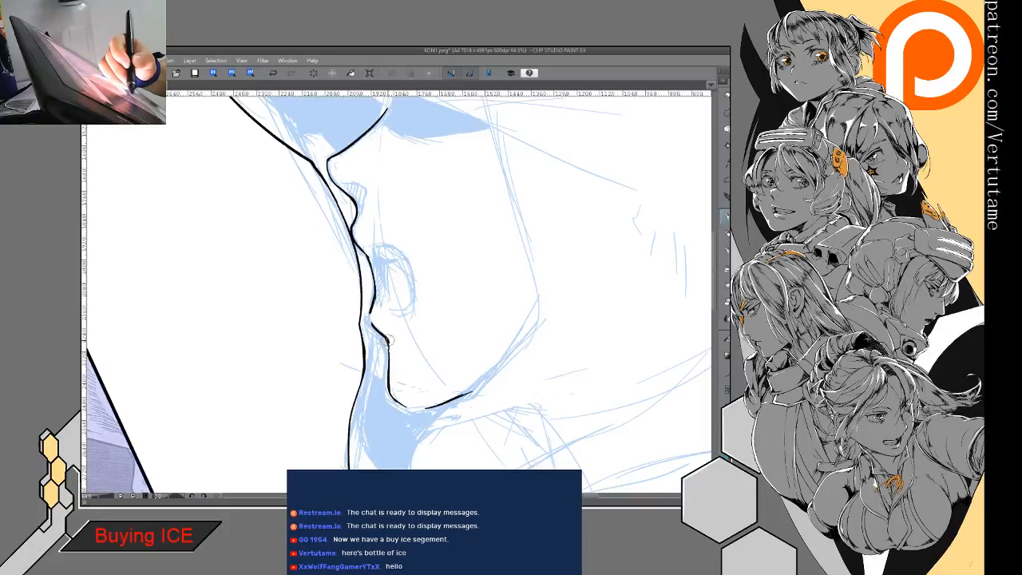
{"action": "left_click_drag", "start_coordinate": [391, 390], "coordinate": [294, 358]}
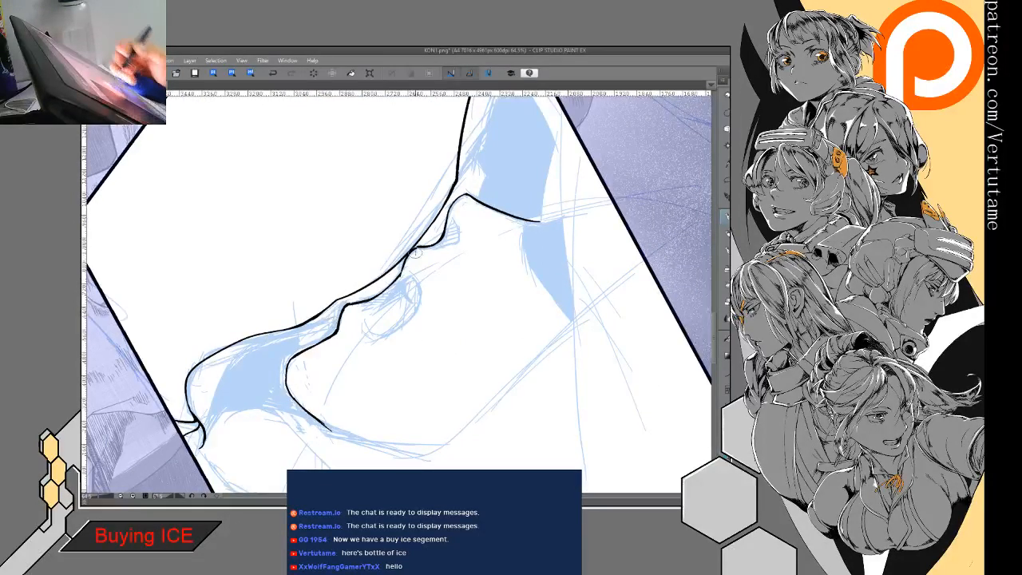
{"action": "left_click_drag", "start_coordinate": [391, 286], "coordinate": [365, 388]}
{"action": "left_click_drag", "start_coordinate": [466, 260], "coordinate": [401, 246]}
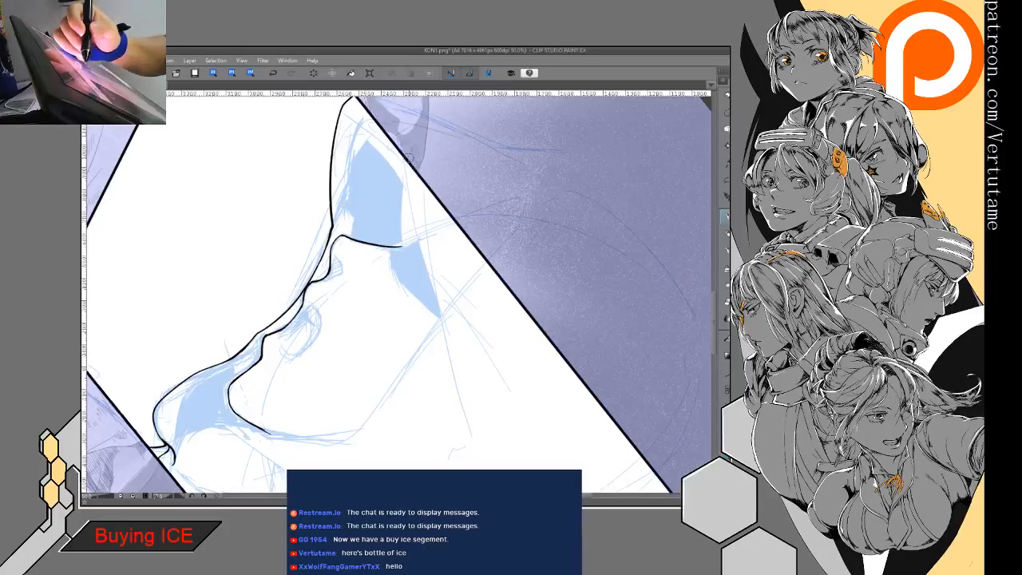
- Ink the eye shadow's upper edge from the panel border past the temple, undoing the first long stroke and redrawing it shorter
{"action": "left_click_drag", "start_coordinate": [403, 155], "coordinate": [473, 461]}
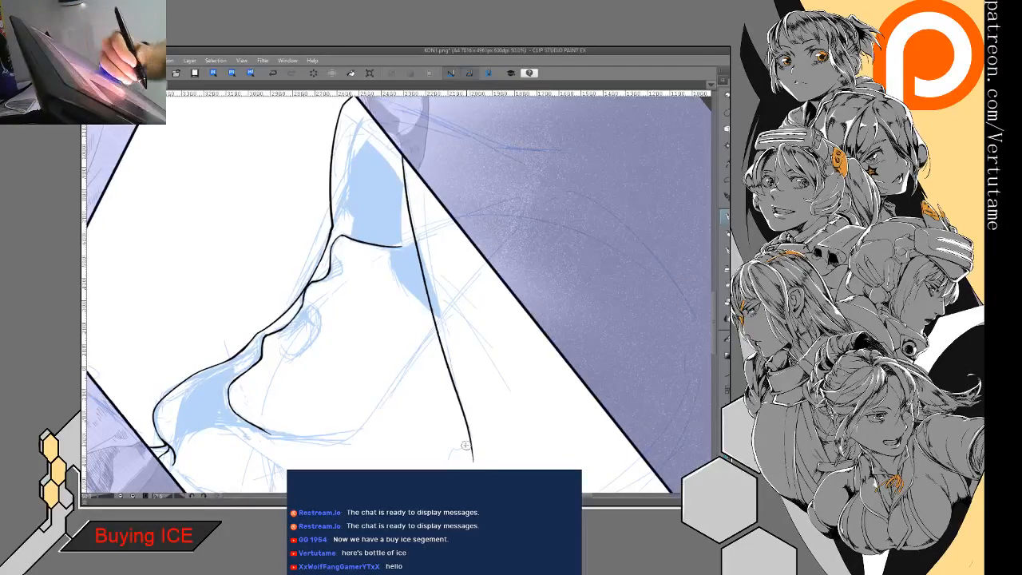
{"action": "key", "text": "ctrl+z"}
{"action": "left_click_drag", "start_coordinate": [399, 153], "coordinate": [451, 376]}
{"action": "left_click_drag", "start_coordinate": [451, 451], "coordinate": [536, 172]}
{"action": "left_click_drag", "start_coordinate": [416, 263], "coordinate": [402, 324]}
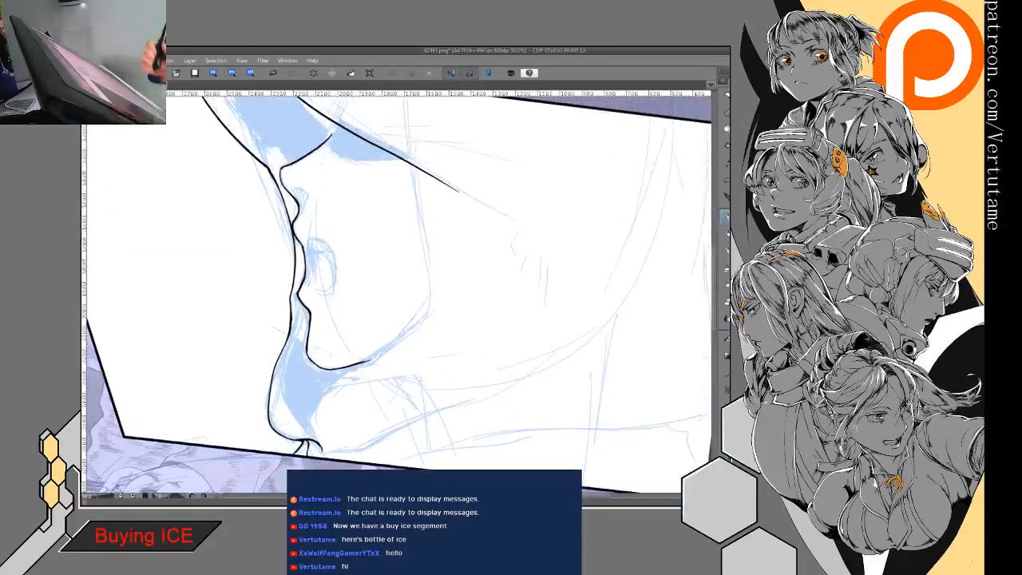
- Erase the shadow line's overshoot and ink the hood opening's rear edge from the panel border around the jaw to the hood's lower end
{"action": "key", "text": "e"}
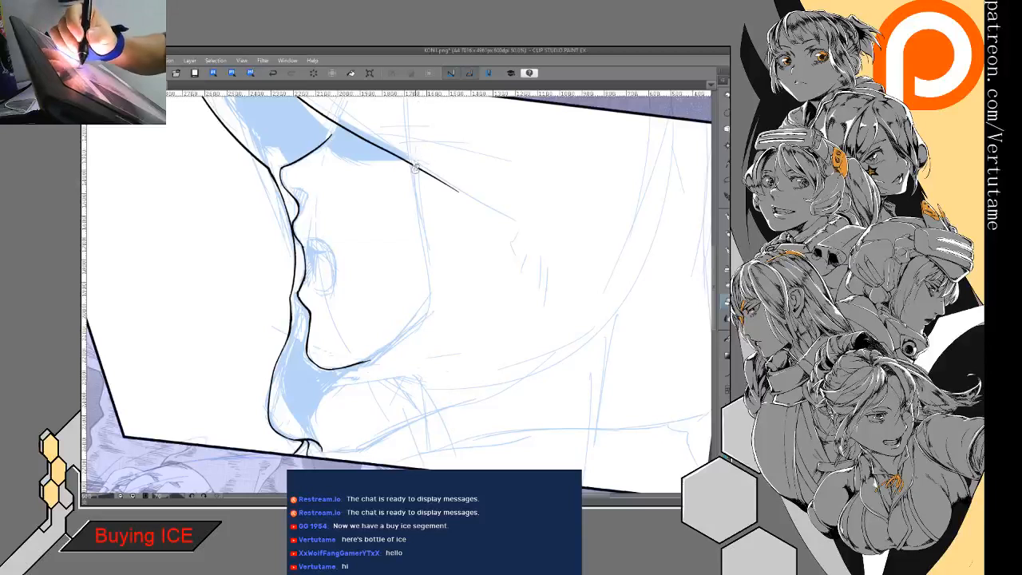
{"action": "left_click_drag", "start_coordinate": [416, 161], "coordinate": [518, 221]}
{"action": "key", "text": "p"}
{"action": "mouse_move", "coordinate": [454, 110]}
{"action": "left_mouse_down"}
{"action": "mouse_move", "coordinate": [476, 280]}
{"action": "mouse_move", "coordinate": [416, 403]}
{"action": "mouse_move", "coordinate": [368, 460]}
{"action": "left_mouse_up"}
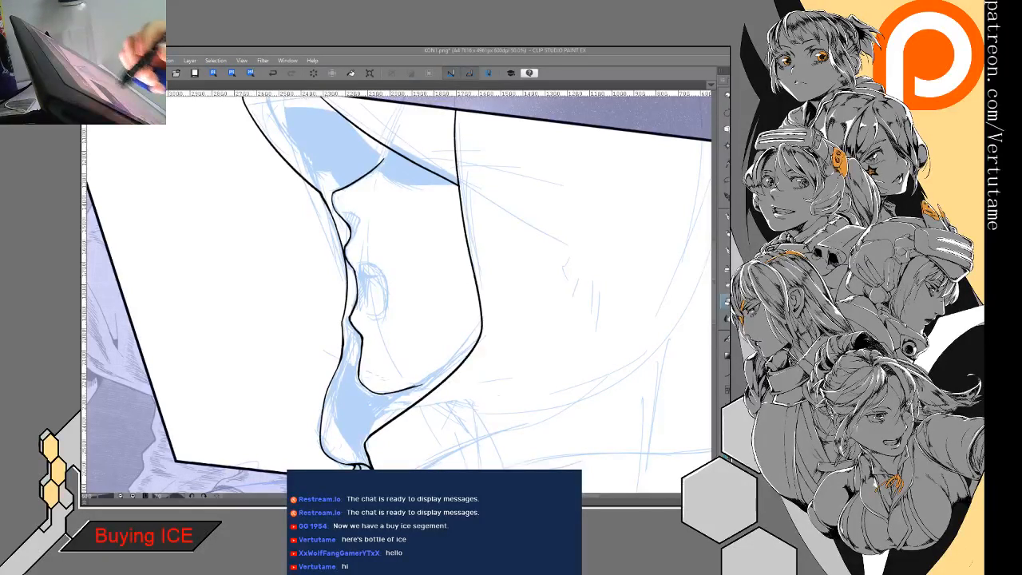
- Ink the eye shadow's lower outline across the cheek, from the nose bridge back to the hood opening's rear edge
{"action": "left_click_drag", "start_coordinate": [240, 197], "coordinate": [310, 224]}
{"action": "left_click_drag", "start_coordinate": [402, 220], "coordinate": [409, 307]}
{"action": "scroll", "coordinate": [504, 251], "scroll_direction": "up", "scroll_amount": 3}
{"action": "mouse_move", "coordinate": [360, 215]}
{"action": "left_mouse_down"}
{"action": "mouse_move", "coordinate": [366, 240]}
{"action": "mouse_move", "coordinate": [420, 213]}
{"action": "mouse_move", "coordinate": [496, 122]}
{"action": "left_mouse_up"}
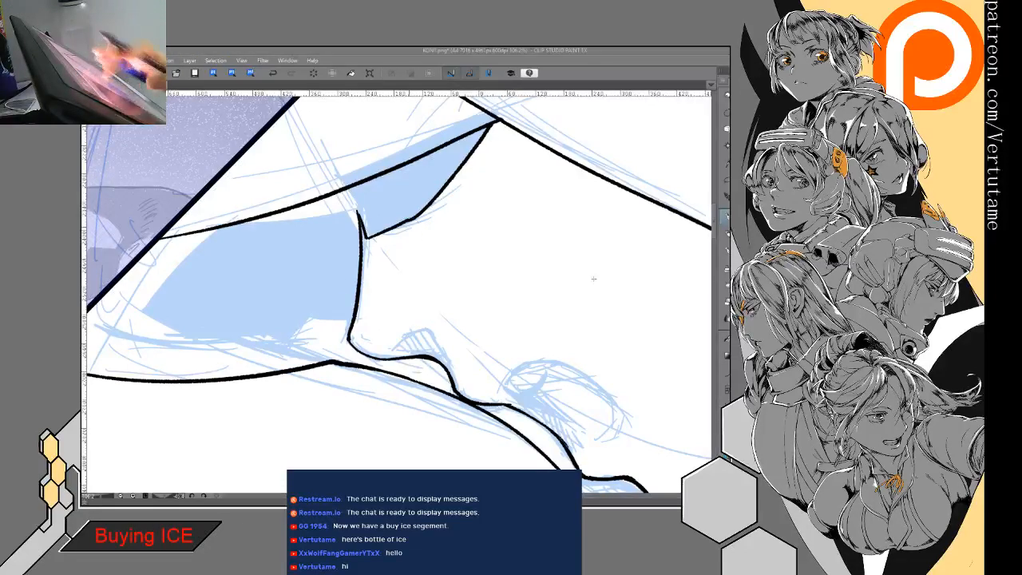
{"action": "scroll", "coordinate": [609, 287], "scroll_direction": "down", "scroll_amount": 1}
- Ink the inner fold lines behind the hood's front edge down to the nose bridge and fill the enclosed eye shadow solid black
{"action": "left_click_drag", "start_coordinate": [359, 159], "coordinate": [524, 229]}
{"action": "left_click_drag", "start_coordinate": [491, 197], "coordinate": [480, 384]}
{"action": "mouse_move", "coordinate": [346, 136]}
{"action": "left_mouse_down"}
{"action": "mouse_move", "coordinate": [334, 189]}
{"action": "mouse_move", "coordinate": [372, 334]}
{"action": "left_mouse_up"}
{"action": "left_click_drag", "start_coordinate": [345, 164], "coordinate": [407, 388]}
{"action": "left_click_drag", "start_coordinate": [344, 170], "coordinate": [337, 217]}
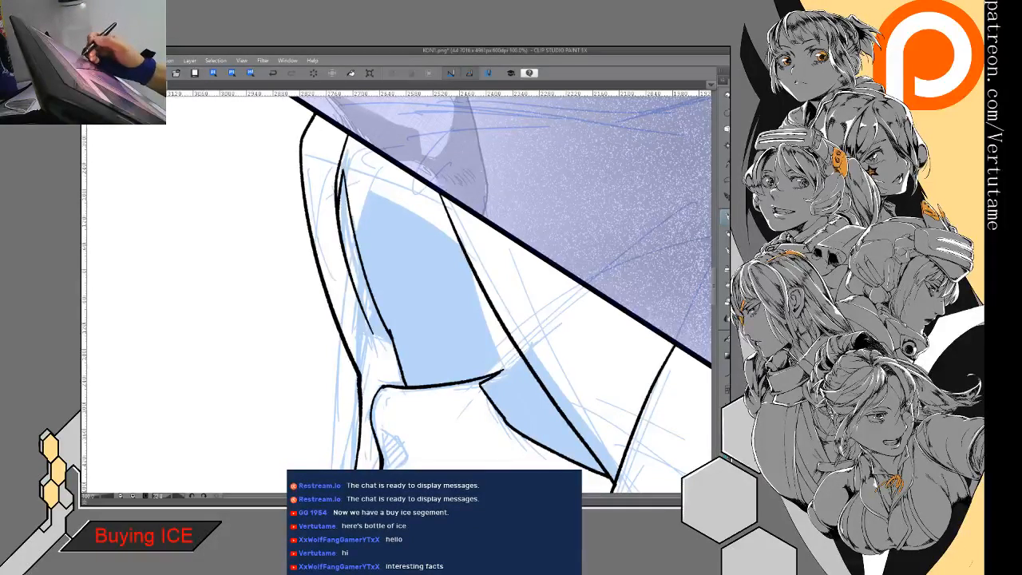
{"action": "left_click", "coordinate": [474, 330]}
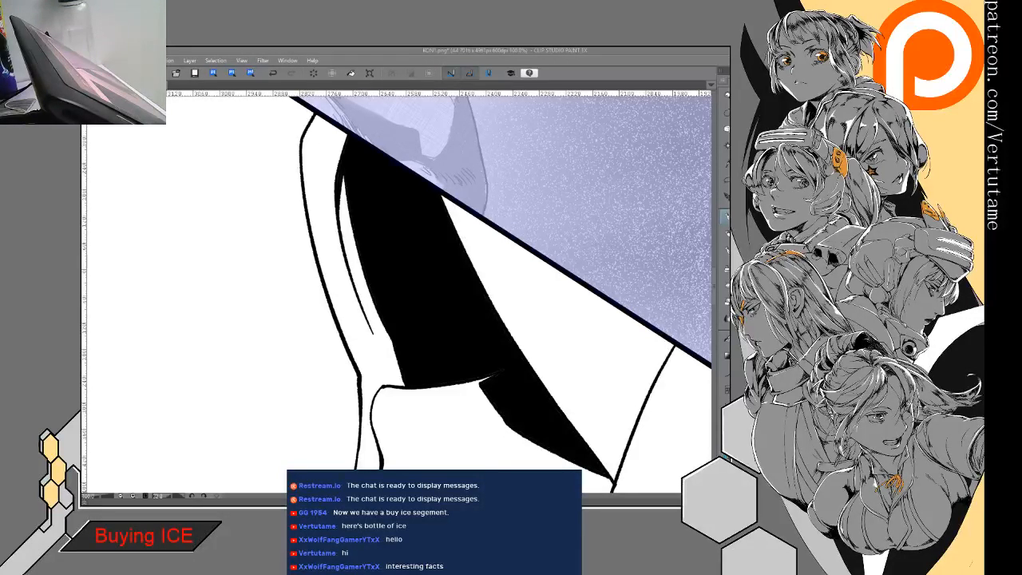
- Erase the inked jaw and chin lines, then the remaining contour just below the lips
{"action": "left_click_drag", "start_coordinate": [228, 432], "coordinate": [197, 324]}
{"action": "mouse_move", "coordinate": [449, 276]}
{"action": "left_mouse_down"}
{"action": "mouse_move", "coordinate": [481, 298]}
{"action": "mouse_move", "coordinate": [461, 338]}
{"action": "mouse_move", "coordinate": [531, 278]}
{"action": "mouse_move", "coordinate": [527, 265]}
{"action": "left_mouse_up"}
{"action": "key", "text": "e"}
{"action": "scroll", "coordinate": [471, 333], "scroll_direction": "down", "scroll_amount": 3}
{"action": "left_click_drag", "start_coordinate": [527, 265], "coordinate": [523, 192]}
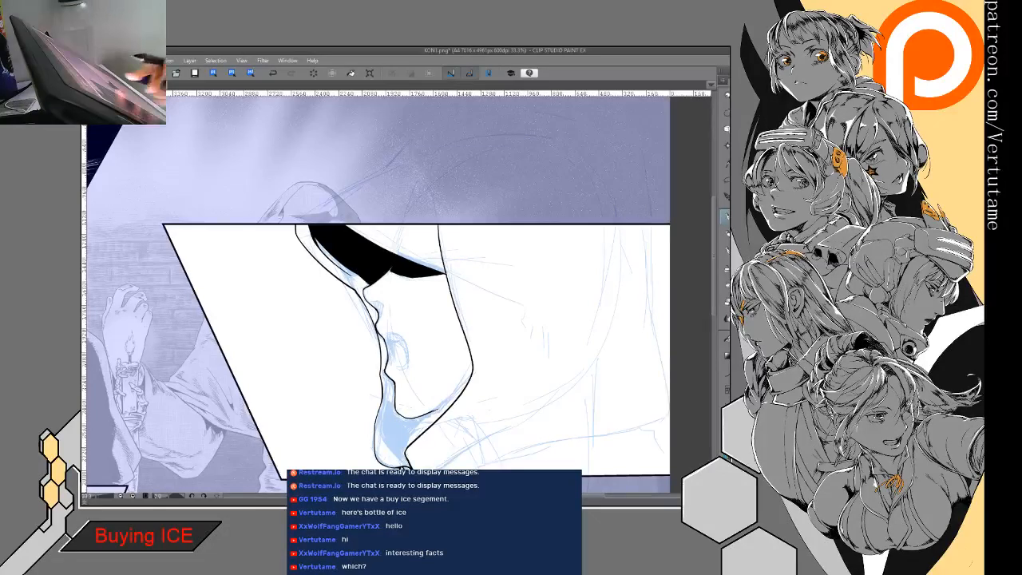
{"action": "scroll", "coordinate": [438, 457], "scroll_direction": "up", "scroll_amount": 2}
{"action": "mouse_move", "coordinate": [348, 318]}
{"action": "left_mouse_down"}
{"action": "mouse_move", "coordinate": [361, 378]}
{"action": "mouse_move", "coordinate": [358, 367]}
{"action": "mouse_move", "coordinate": [399, 380]}
{"action": "mouse_move", "coordinate": [426, 365]}
{"action": "left_mouse_up"}
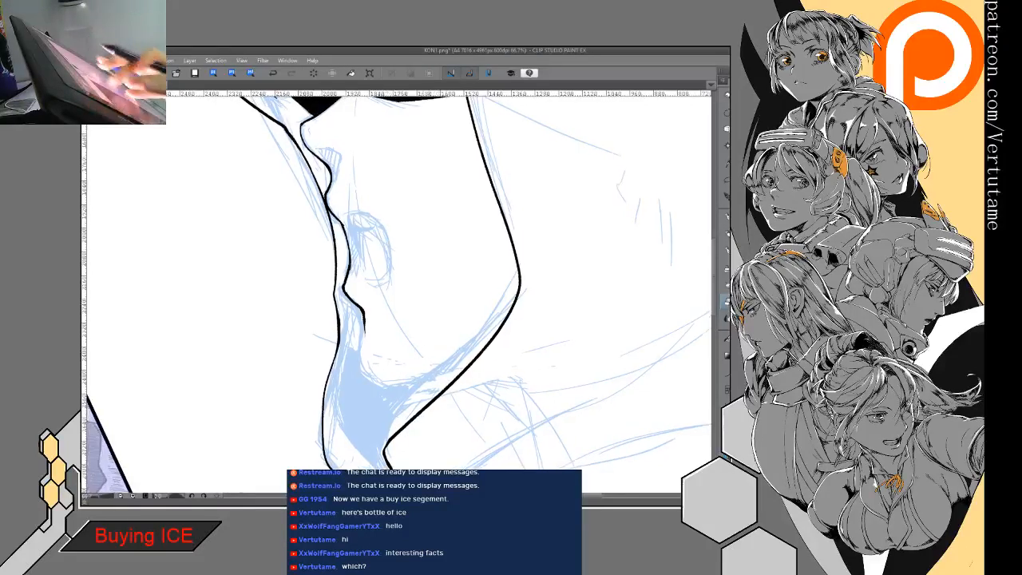
{"action": "scroll", "coordinate": [408, 352], "scroll_direction": "down", "scroll_amount": 2}
{"action": "scroll", "coordinate": [408, 352], "scroll_direction": "up", "scroll_amount": 2}
{"action": "left_click_drag", "start_coordinate": [408, 287], "coordinate": [392, 291]}
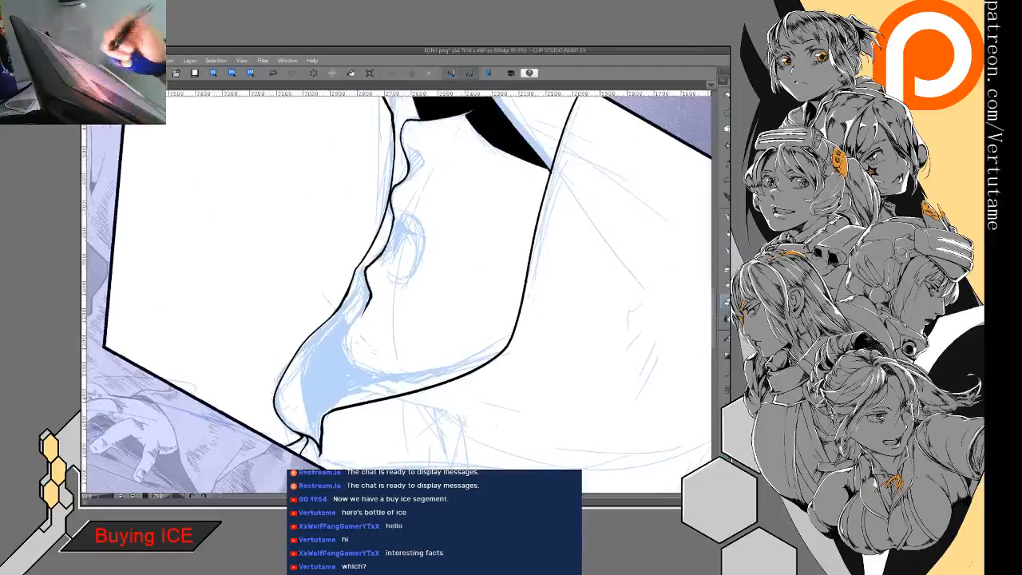
{"action": "left_click_drag", "start_coordinate": [375, 257], "coordinate": [370, 295]}
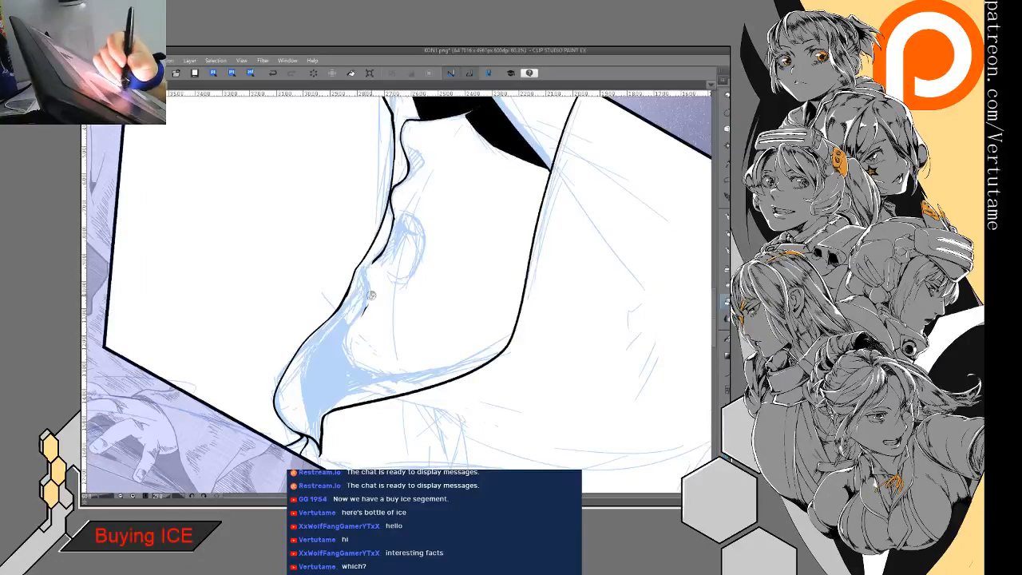
- Re-ink the profile from the lower lip down to the front of the chin, set slightly farther back from the hood's edge
{"action": "left_click_drag", "start_coordinate": [379, 259], "coordinate": [379, 291]}
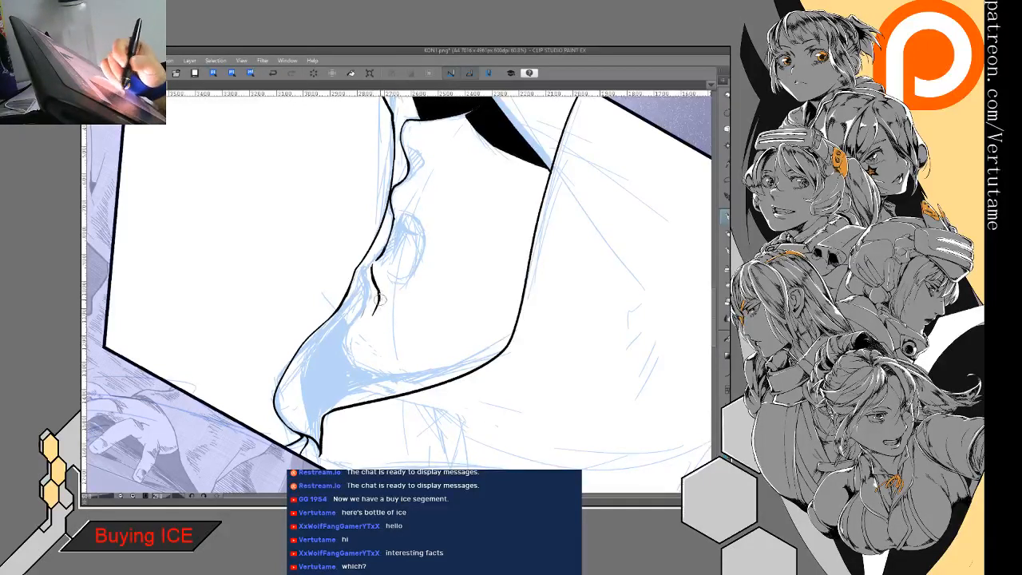
{"action": "left_click_drag", "start_coordinate": [373, 310], "coordinate": [371, 361]}
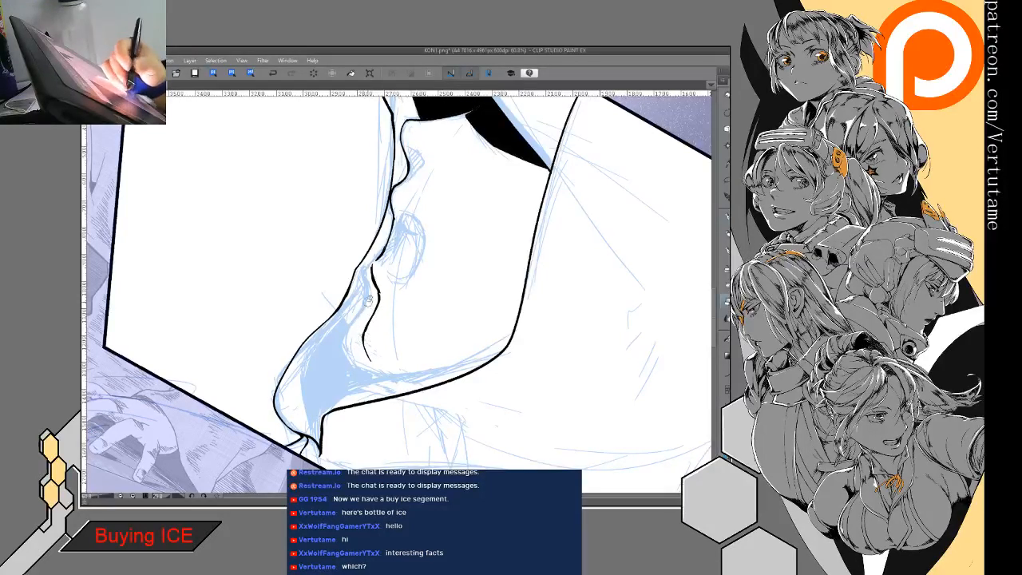
{"action": "key", "text": "ctrl+minus"}
{"action": "key", "text": "ctrl+minus"}
{"action": "key", "text": "ctrl+minus"}
{"action": "key", "text": "minus"}
{"action": "key", "text": "minus"}
{"action": "key", "text": "minus"}
{"action": "key", "text": "minus"}
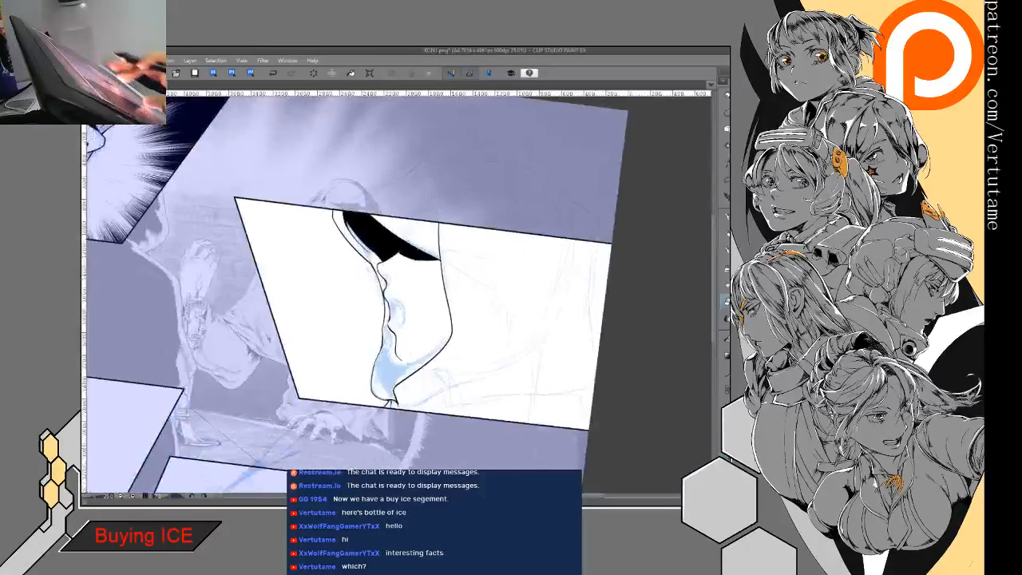
- Continue the contour around the bottom of the chin and ink the jawline back to the hood opening's rear edge
{"action": "scroll", "coordinate": [413, 384], "scroll_direction": "up", "scroll_amount": 3}
{"action": "key", "text": "minus"}
{"action": "key", "text": "minus"}
{"action": "key", "text": "minus"}
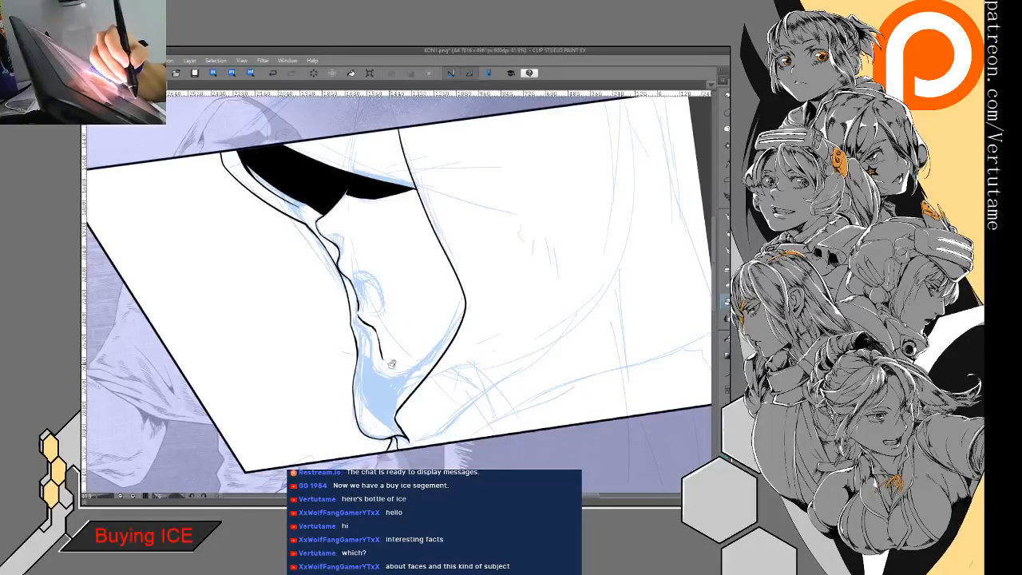
{"action": "mouse_move", "coordinate": [377, 331]}
{"action": "left_mouse_down"}
{"action": "mouse_move", "coordinate": [381, 357]}
{"action": "mouse_move", "coordinate": [400, 368]}
{"action": "left_mouse_up"}
{"action": "key", "text": "p"}
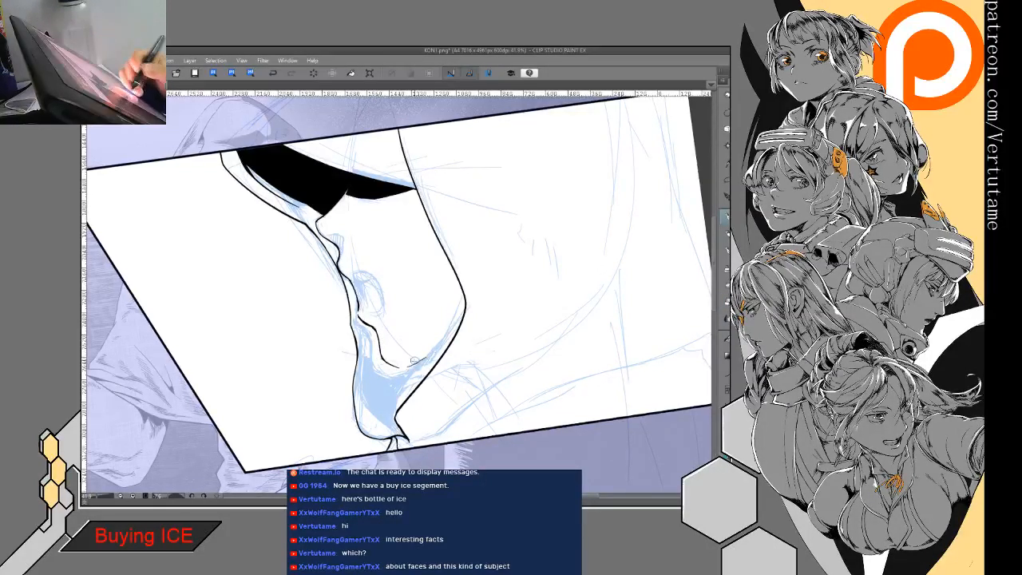
{"action": "left_click_drag", "start_coordinate": [451, 339], "coordinate": [410, 365]}
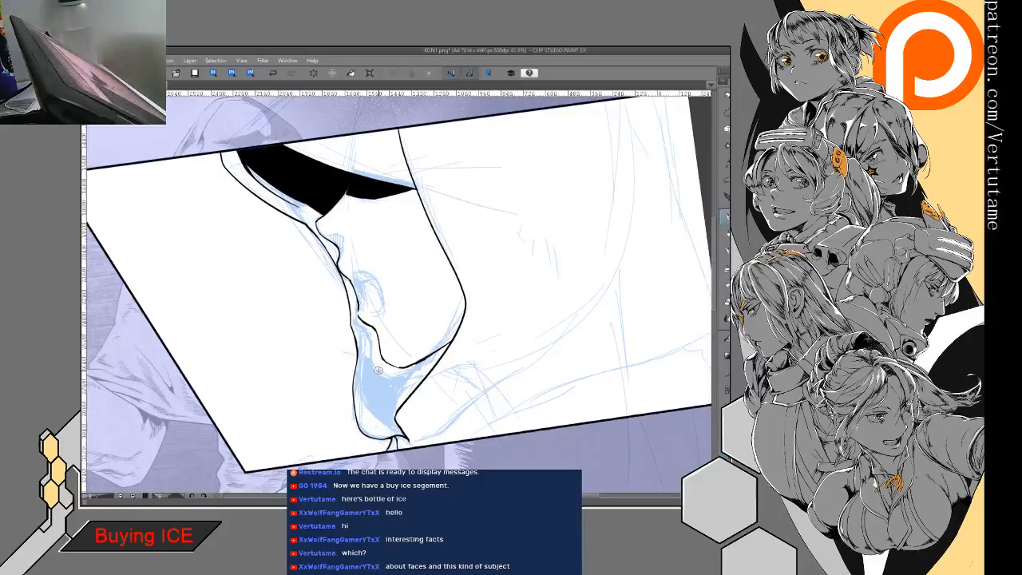
- Thicken the jawline into a tapered black wedge where it meets the hood opening's rear edge
{"action": "left_click_drag", "start_coordinate": [378, 370], "coordinate": [361, 371]}
{"action": "scroll", "coordinate": [381, 310], "scroll_direction": "up", "scroll_amount": 2}
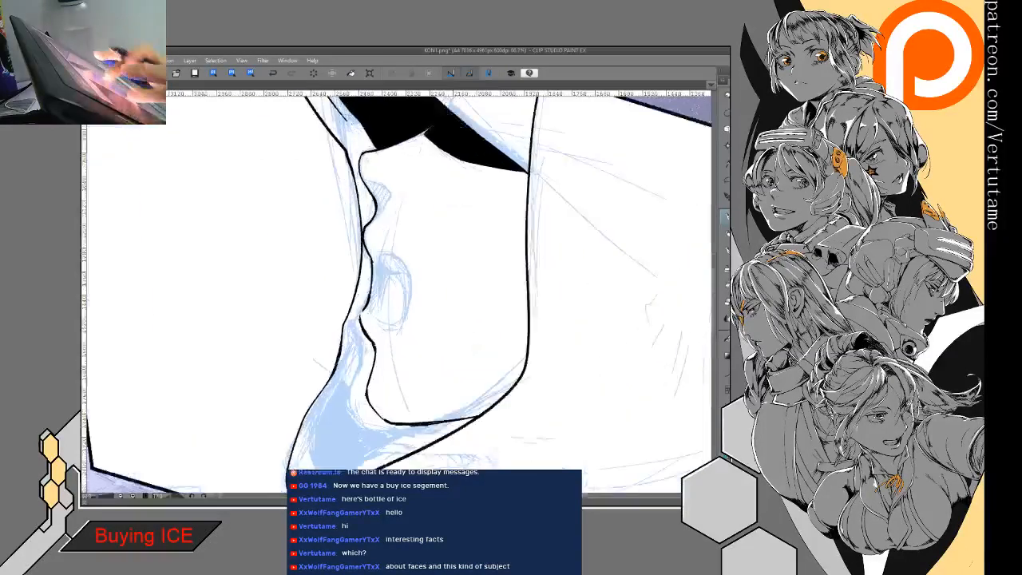
{"action": "key", "text": "e"}
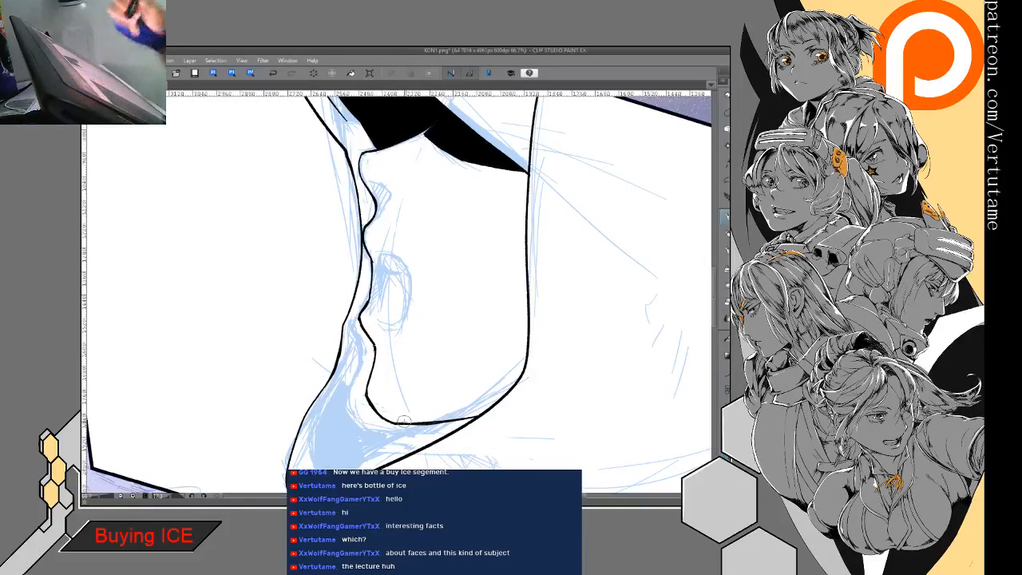
{"action": "mouse_move", "coordinate": [480, 417]}
{"action": "left_mouse_down"}
{"action": "mouse_move", "coordinate": [449, 330]}
{"action": "mouse_move", "coordinate": [424, 347]}
{"action": "left_mouse_up"}
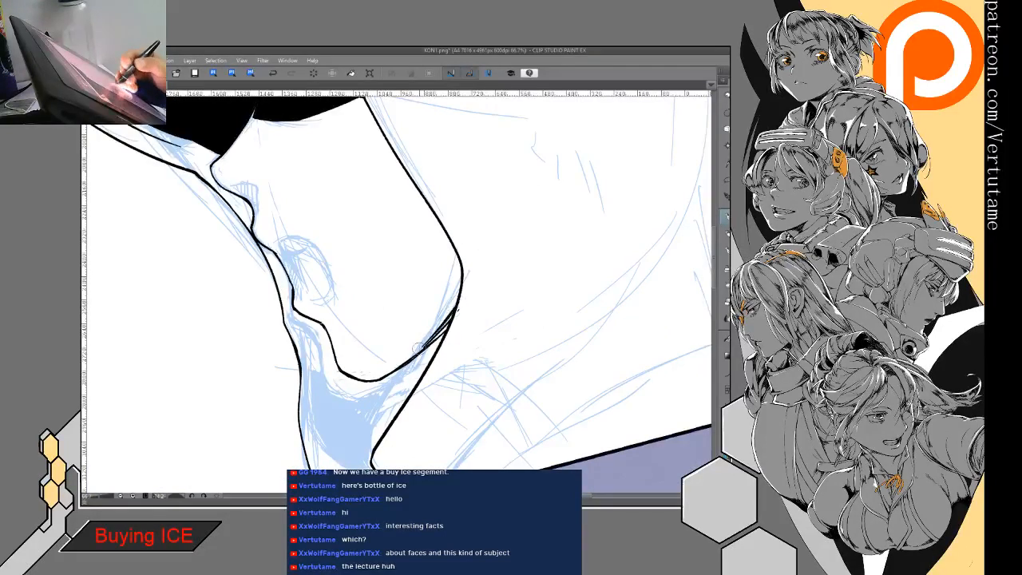
{"action": "key", "text": "e"}
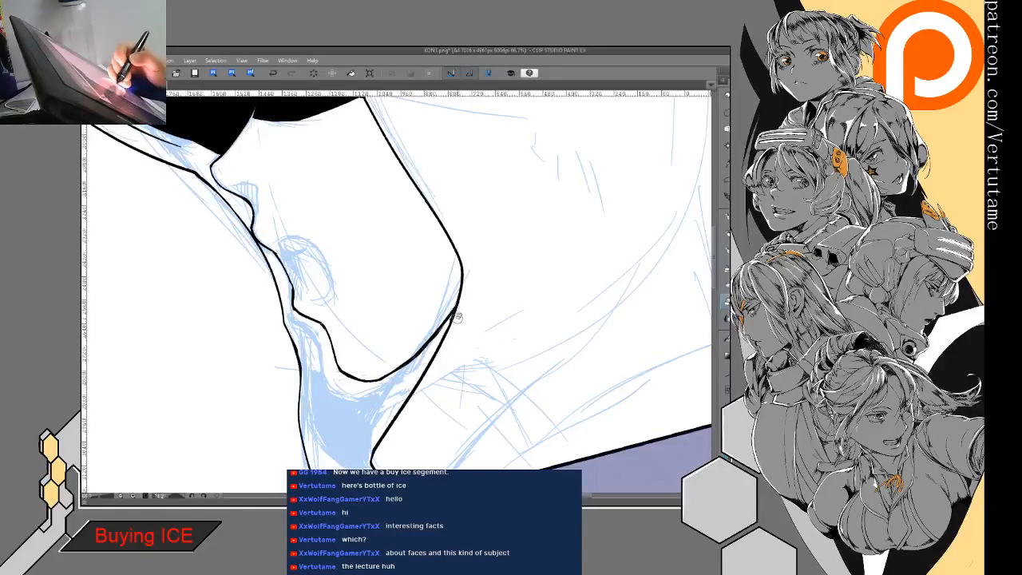
{"action": "key", "text": "p"}
{"action": "left_click_drag", "start_coordinate": [439, 326], "coordinate": [405, 361]}
{"action": "left_click_drag", "start_coordinate": [455, 304], "coordinate": [396, 369]}
{"action": "left_click_drag", "start_coordinate": [456, 304], "coordinate": [396, 368]}
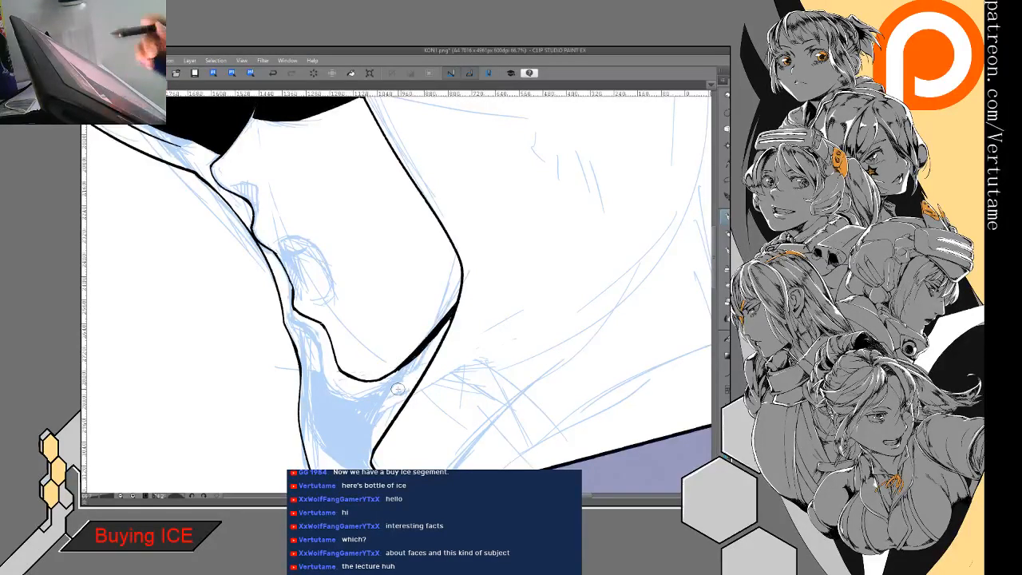
{"action": "scroll", "coordinate": [416, 350], "scroll_direction": "down", "scroll_amount": 3}
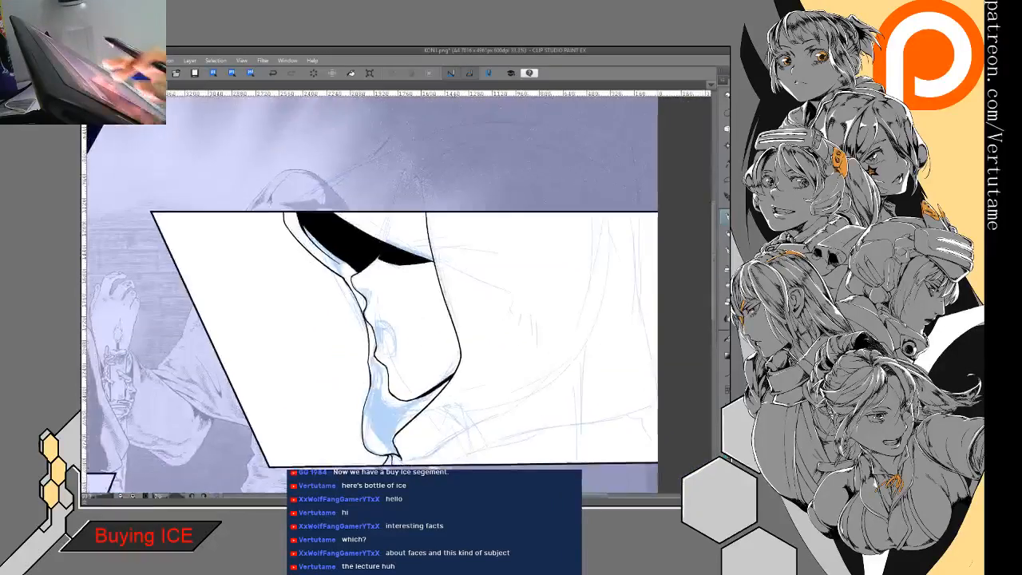
- Ink the open mouth's upper front corner, back edge and rounded lower end, with a line crossing just above that end
{"action": "scroll", "coordinate": [376, 352], "scroll_direction": "up", "scroll_amount": 2}
{"action": "mouse_move", "coordinate": [376, 365]}
{"action": "left_mouse_down"}
{"action": "mouse_move", "coordinate": [343, 279]}
{"action": "mouse_move", "coordinate": [321, 265]}
{"action": "left_mouse_up"}
{"action": "mouse_move", "coordinate": [290, 227]}
{"action": "left_mouse_down"}
{"action": "mouse_move", "coordinate": [335, 242]}
{"action": "mouse_move", "coordinate": [349, 303]}
{"action": "mouse_move", "coordinate": [311, 305]}
{"action": "mouse_move", "coordinate": [337, 316]}
{"action": "mouse_move", "coordinate": [346, 302]}
{"action": "mouse_move", "coordinate": [320, 309]}
{"action": "mouse_move", "coordinate": [339, 315]}
{"action": "mouse_move", "coordinate": [344, 305]}
{"action": "mouse_move", "coordinate": [316, 316]}
{"action": "left_mouse_up"}
{"action": "key", "text": "e"}
{"action": "key", "text": "p"}
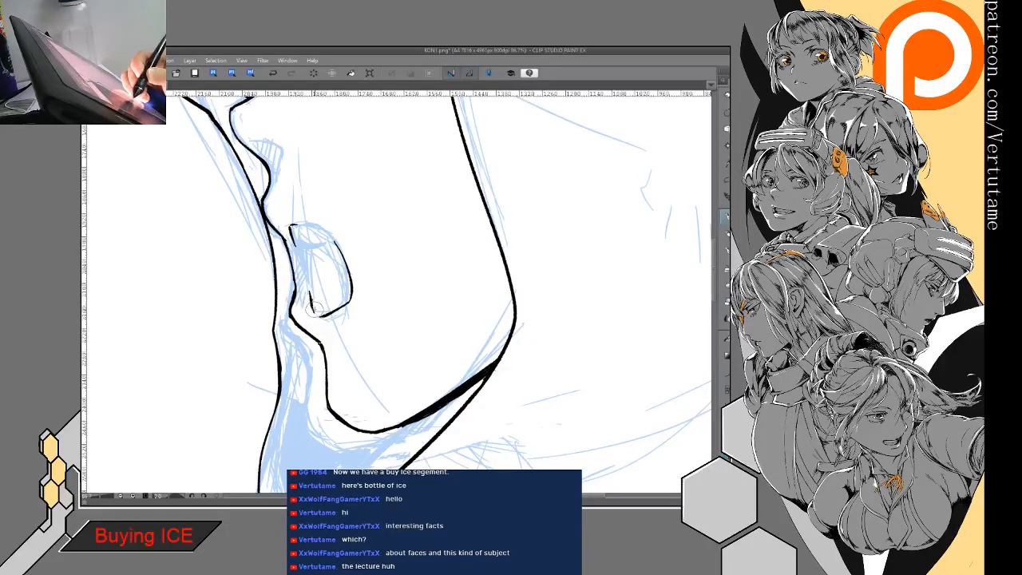
{"action": "left_click_drag", "start_coordinate": [348, 285], "coordinate": [351, 282]}
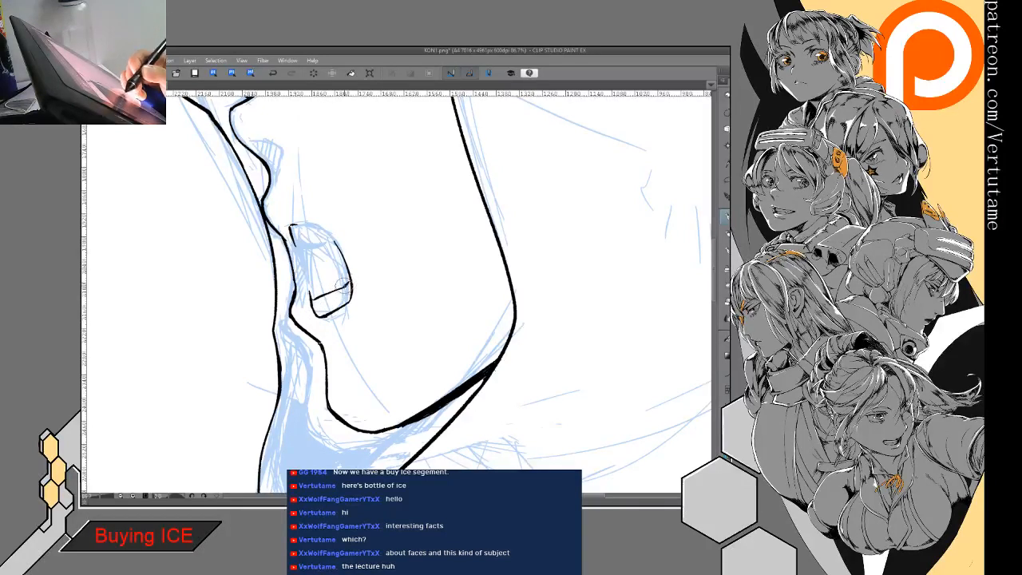
- Thicken the outline of the mouth's rounded lower end and undo the last thickening at its back corner
{"action": "key", "text": "e"}
{"action": "mouse_move", "coordinate": [328, 317]}
{"action": "left_mouse_down"}
{"action": "mouse_move", "coordinate": [359, 291]}
{"action": "mouse_move", "coordinate": [353, 281]}
{"action": "mouse_move", "coordinate": [332, 317]}
{"action": "left_mouse_up"}
{"action": "key", "text": "p"}
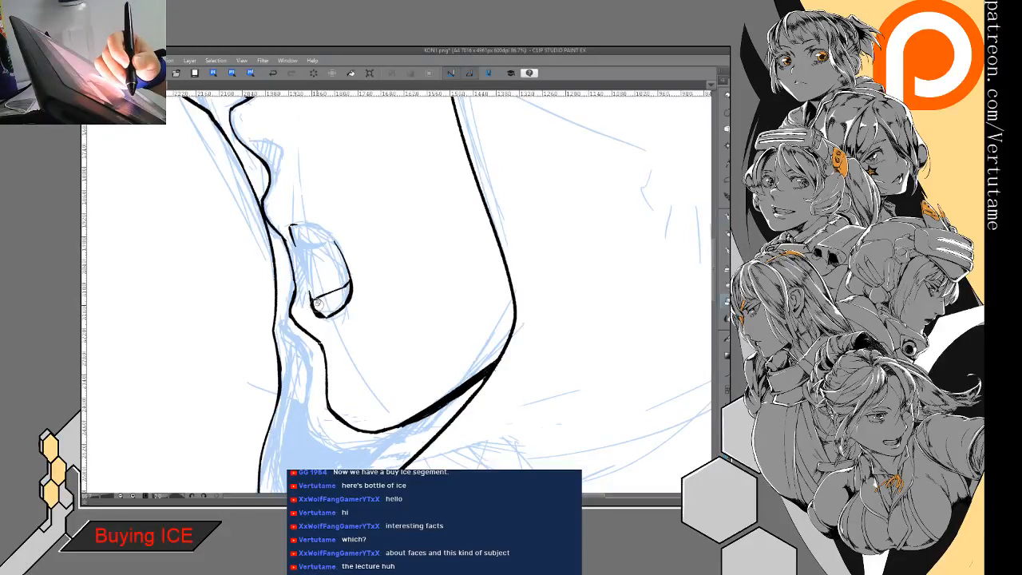
{"action": "key", "text": "p"}
{"action": "left_click_drag", "start_coordinate": [334, 295], "coordinate": [335, 306]}
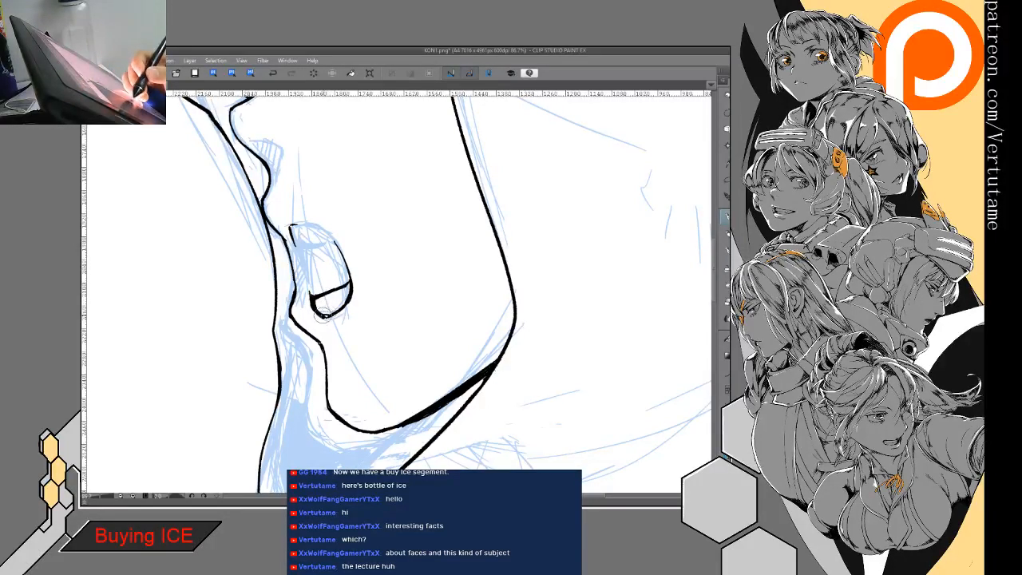
{"action": "mouse_move", "coordinate": [328, 316]}
{"action": "left_mouse_down"}
{"action": "mouse_move", "coordinate": [350, 297]}
{"action": "mouse_move", "coordinate": [313, 296]}
{"action": "mouse_move", "coordinate": [348, 286]}
{"action": "mouse_move", "coordinate": [340, 302]}
{"action": "left_mouse_up"}
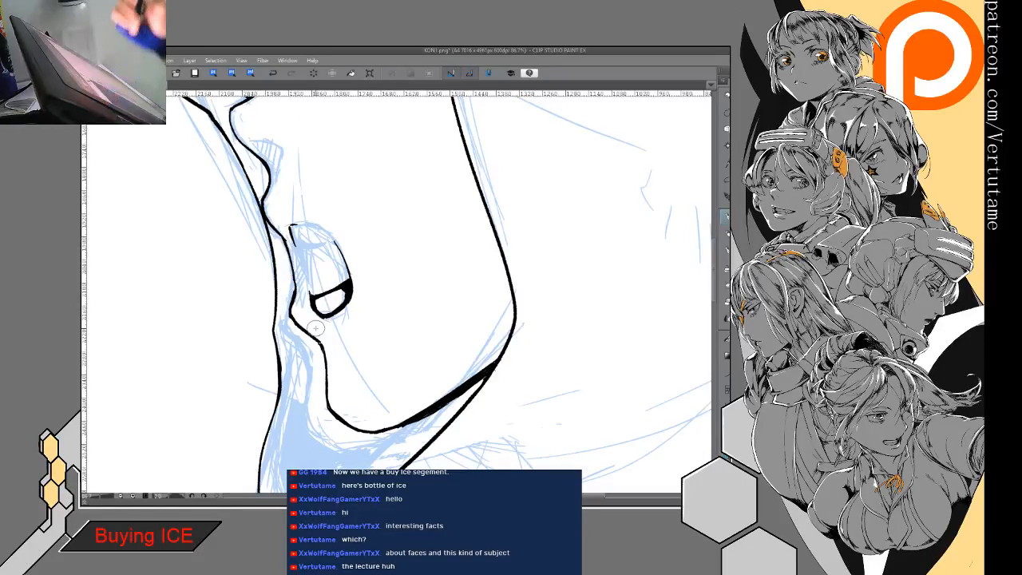
{"action": "left_click_drag", "start_coordinate": [438, 197], "coordinate": [483, 278]}
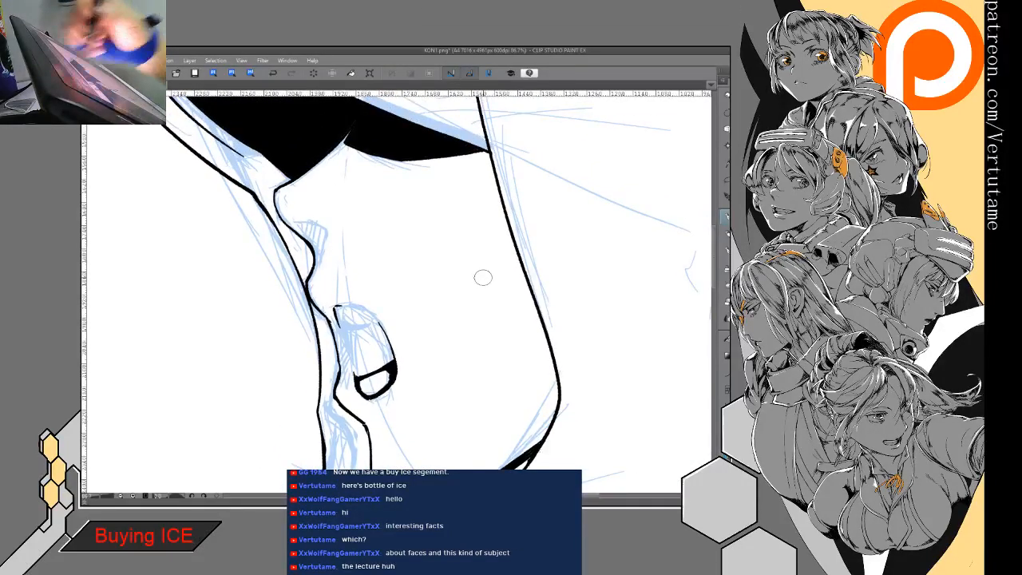
{"action": "left_click", "coordinate": [273, 72]}
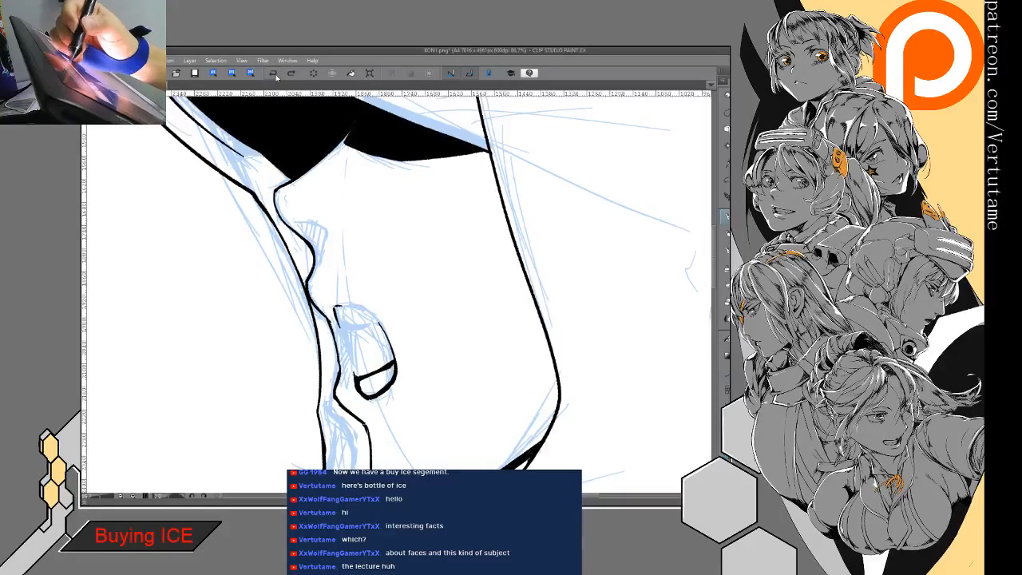
- Ink the mouth's front edge from the upper corner down to the lower end, with a short line inside near the top
{"action": "key", "text": "ctrl+minus"}
{"action": "key", "text": "ctrl+minus"}
{"action": "key", "text": "ctrl+minus"}
{"action": "left_click_drag", "start_coordinate": [383, 319], "coordinate": [514, 271]}
{"action": "key", "text": "ctrl+minus"}
{"action": "key", "text": "ctrl+minus"}
{"action": "key", "text": "ctrl+minus"}
{"action": "left_click_drag", "start_coordinate": [448, 264], "coordinate": [395, 342]}
{"action": "key", "text": "ctrl+plus"}
{"action": "key", "text": "ctrl+plus"}
{"action": "key", "text": "ctrl+plus"}
{"action": "left_click_drag", "start_coordinate": [479, 335], "coordinate": [310, 247]}
{"action": "scroll", "coordinate": [476, 335], "scroll_direction": "up", "scroll_amount": 3}
{"action": "key", "text": "e"}
{"action": "left_click_drag", "start_coordinate": [431, 273], "coordinate": [396, 292]}
{"action": "key", "text": "p"}
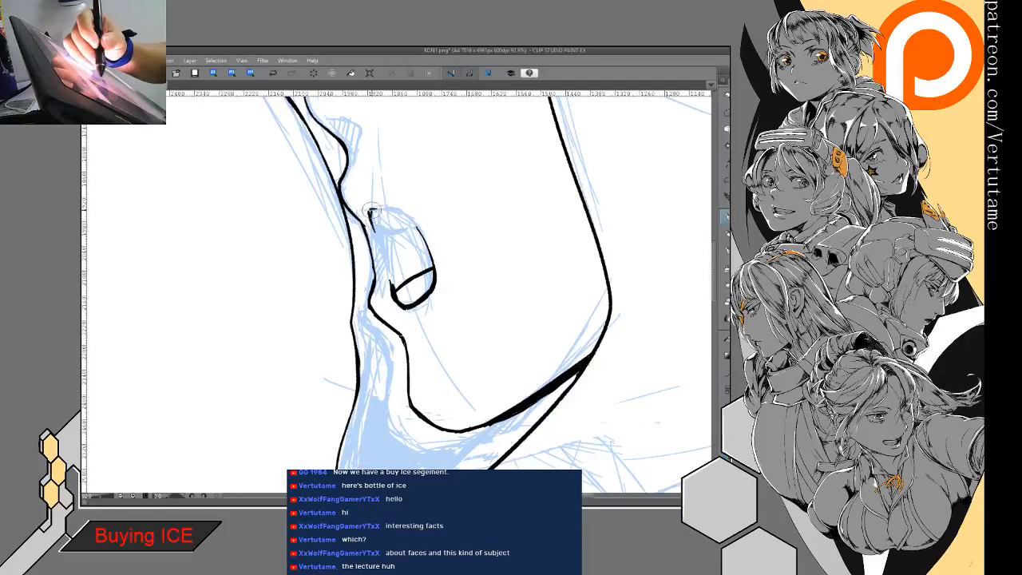
{"action": "mouse_move", "coordinate": [373, 224]}
{"action": "left_mouse_down"}
{"action": "mouse_move", "coordinate": [386, 232]}
{"action": "mouse_move", "coordinate": [372, 220]}
{"action": "mouse_move", "coordinate": [389, 270]}
{"action": "left_mouse_up"}
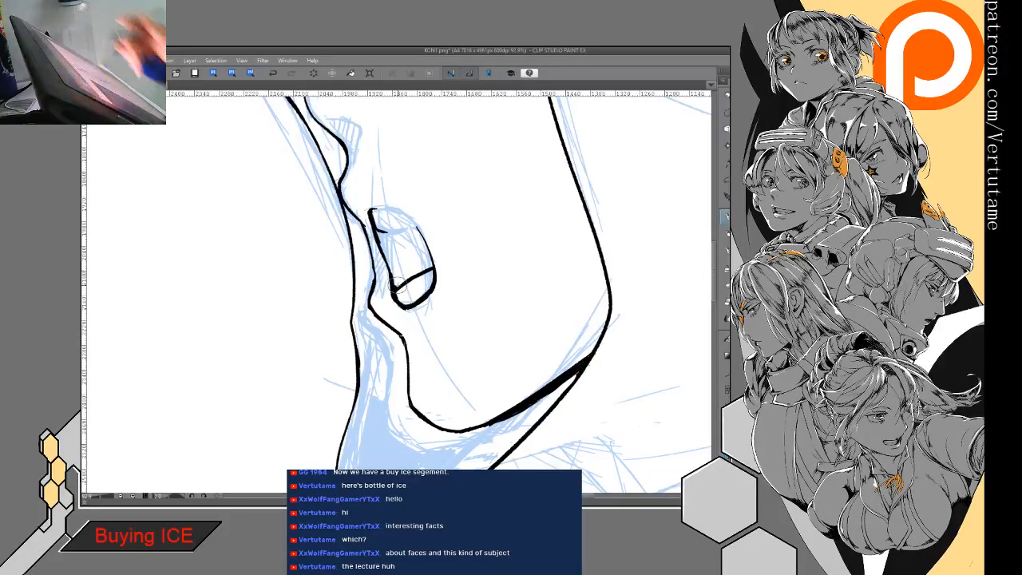
- Close the mouth's curved upper front corner with a line across below it, and fill the mouth's interior black
{"action": "left_click_drag", "start_coordinate": [402, 299], "coordinate": [398, 321]}
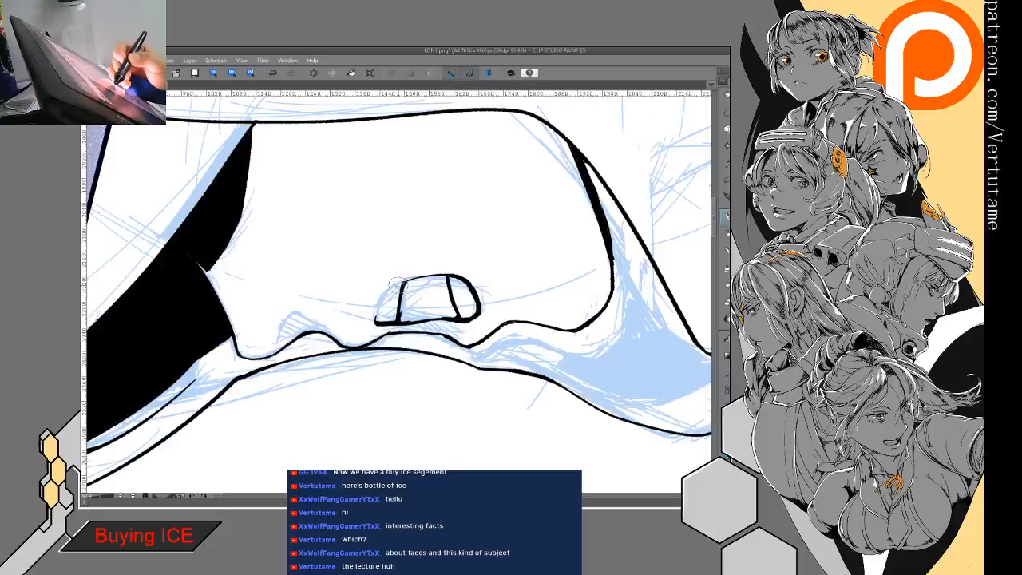
{"action": "left_click_drag", "start_coordinate": [385, 291], "coordinate": [374, 327]}
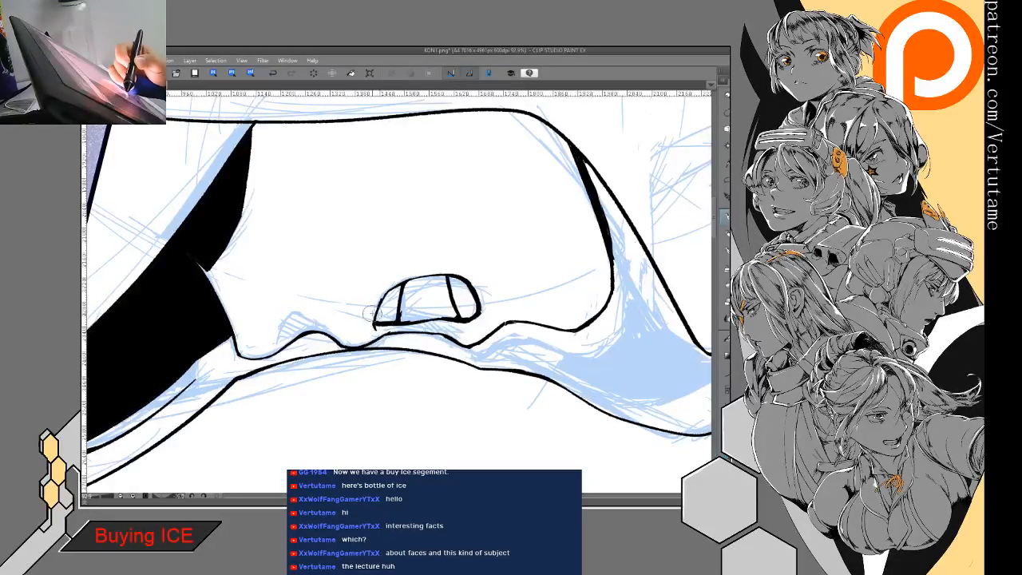
{"action": "mouse_move", "coordinate": [391, 290]}
{"action": "left_mouse_down"}
{"action": "mouse_move", "coordinate": [416, 273]}
{"action": "mouse_move", "coordinate": [431, 344]}
{"action": "mouse_move", "coordinate": [409, 399]}
{"action": "left_mouse_up"}
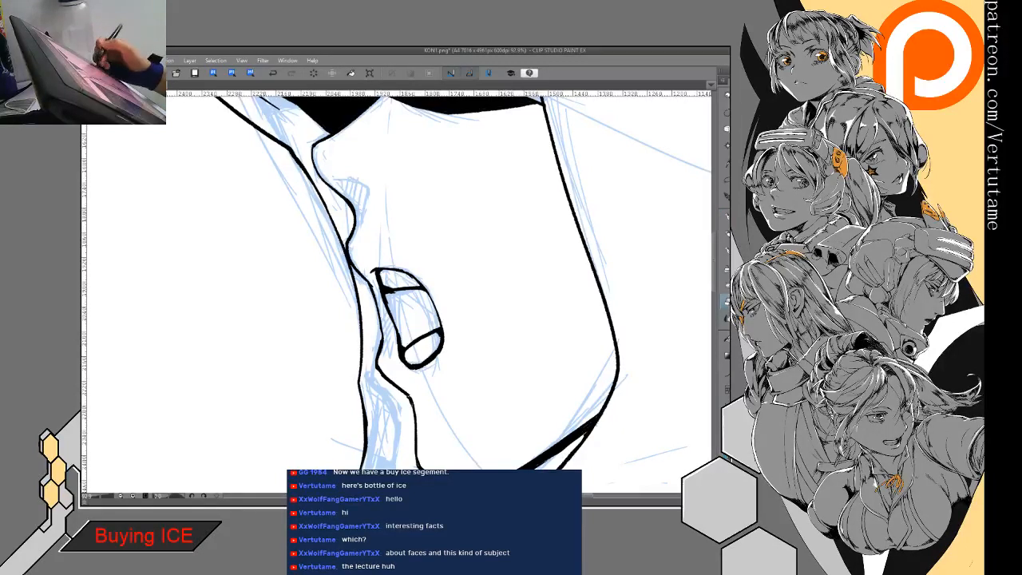
{"action": "key", "text": "g"}
{"action": "left_click", "coordinate": [430, 309]}
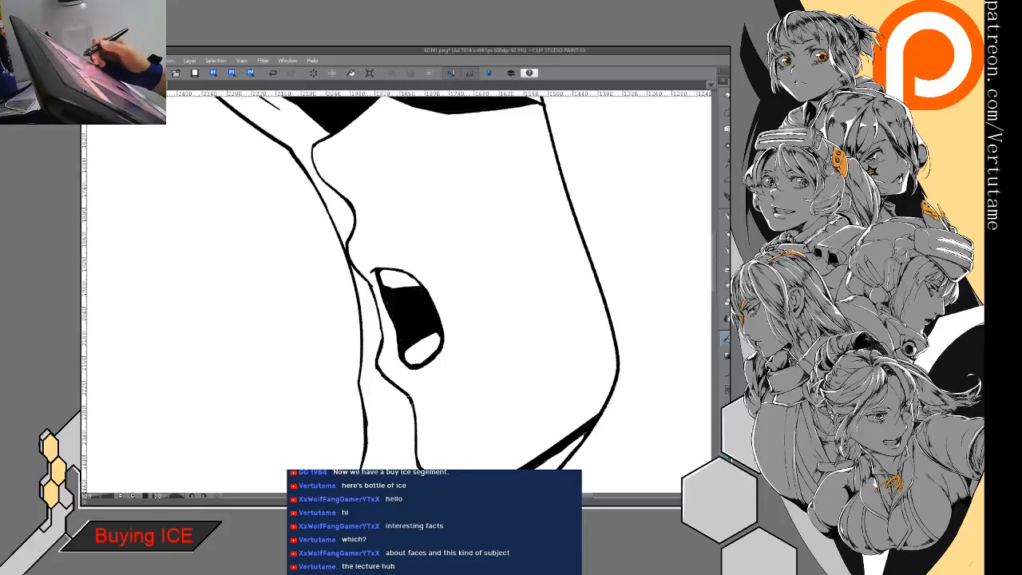
- Ink the small almond-shaped nostril beside the nose's underside and fill it black
{"action": "scroll", "coordinate": [399, 296], "scroll_direction": "down", "scroll_amount": 2}
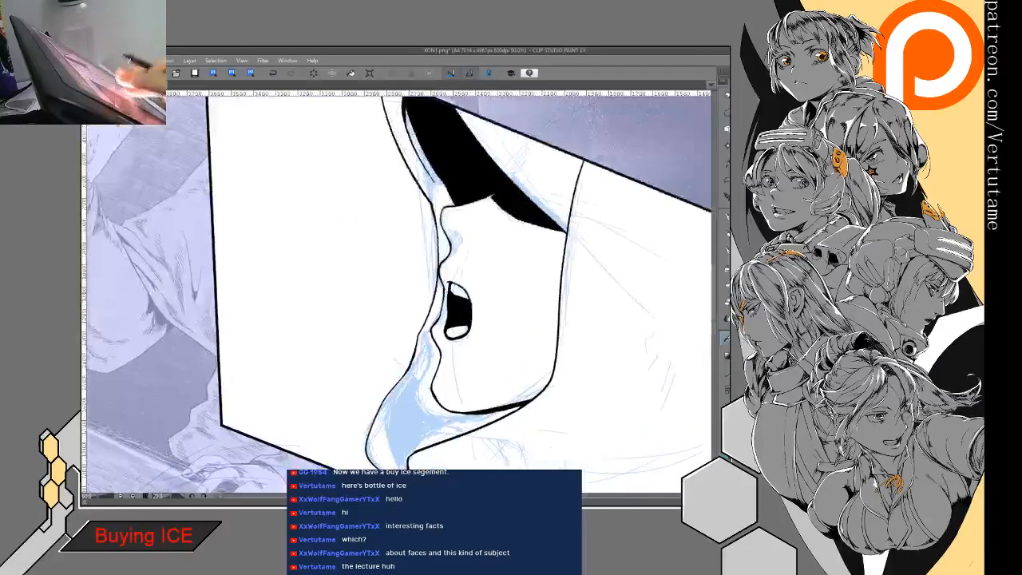
{"action": "scroll", "coordinate": [399, 295], "scroll_direction": "up", "scroll_amount": 3}
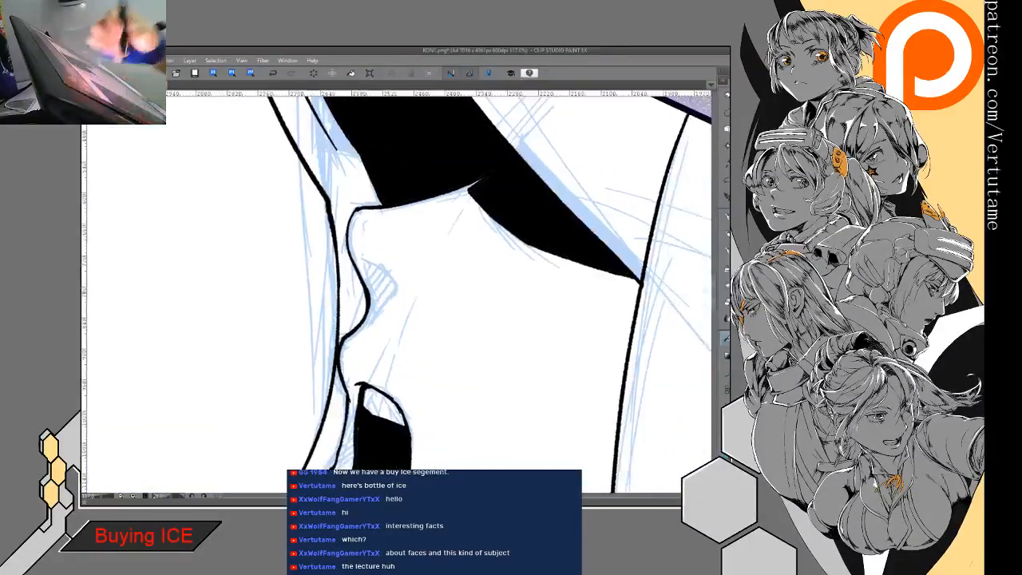
{"action": "key", "text": "p"}
{"action": "mouse_move", "coordinate": [372, 268]}
{"action": "left_mouse_down"}
{"action": "mouse_move", "coordinate": [389, 286]}
{"action": "mouse_move", "coordinate": [383, 297]}
{"action": "left_mouse_up"}
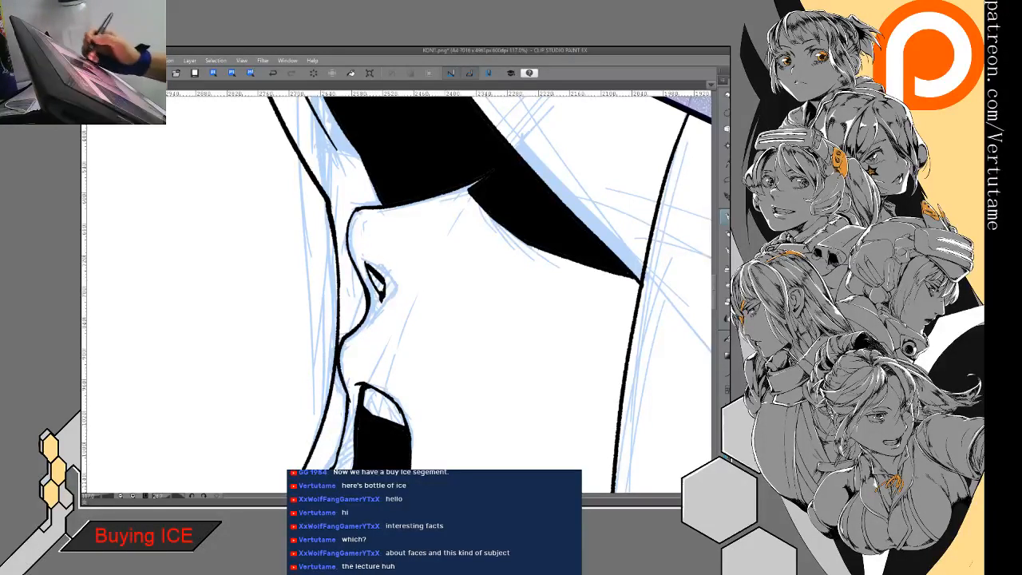
{"action": "key", "text": "g"}
{"action": "key", "text": "g"}
- Refine the nostril's upper tip and lower end by alternately erasing and inking its edges
{"action": "key", "text": "e"}
{"action": "left_click_drag", "start_coordinate": [364, 261], "coordinate": [368, 266]}
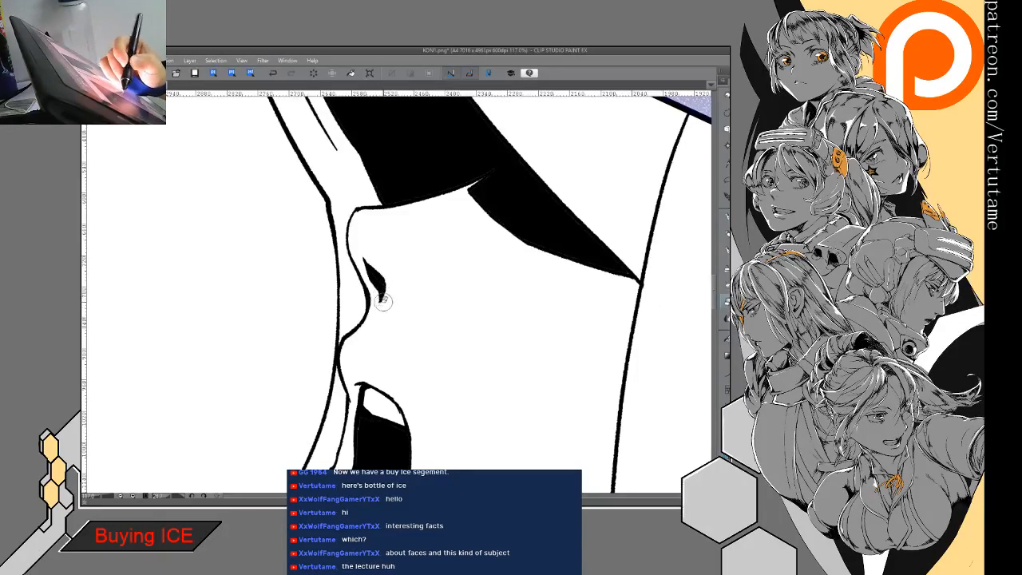
{"action": "key", "text": "p"}
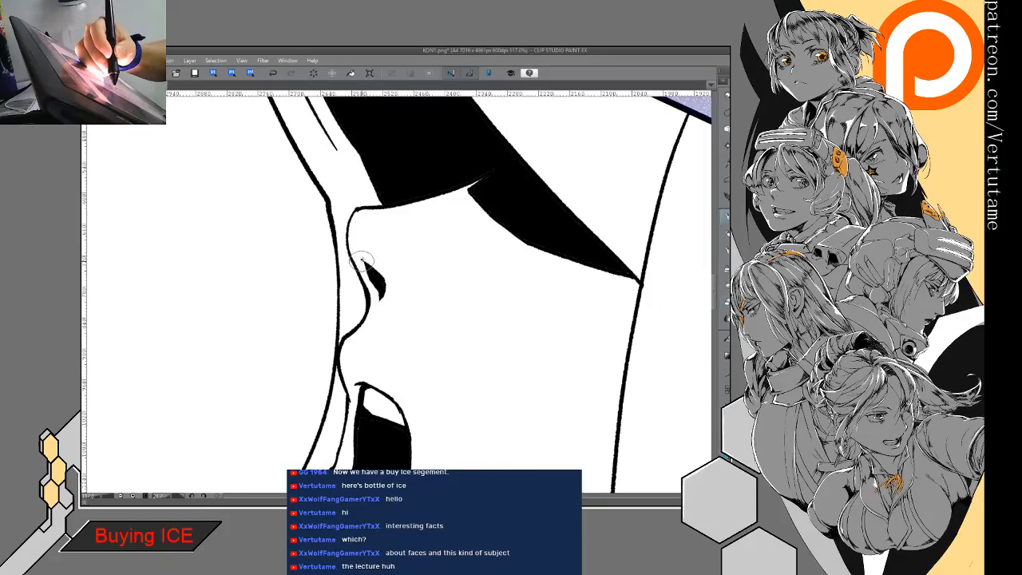
{"action": "key", "text": "e"}
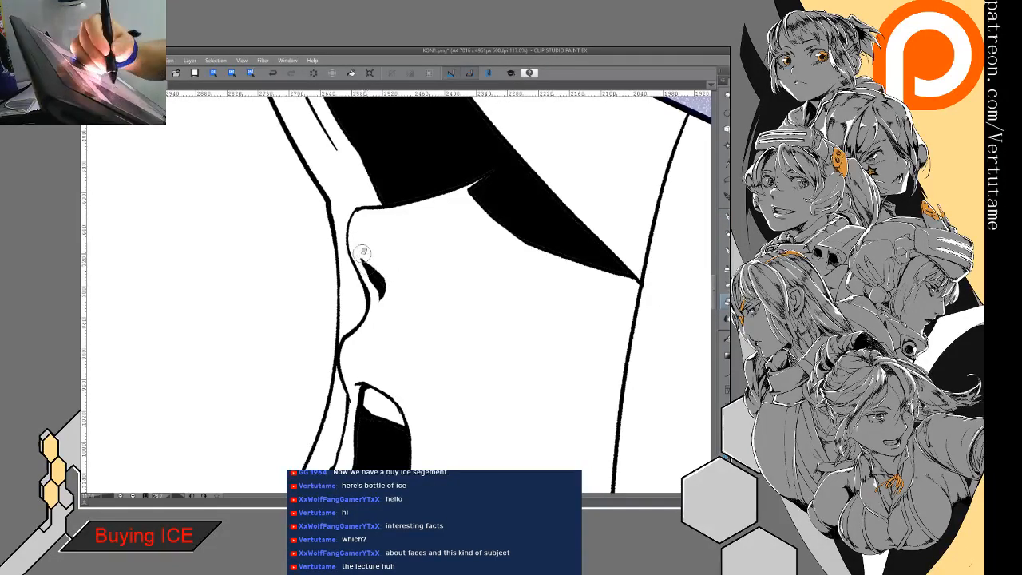
{"action": "key", "text": "p"}
{"action": "key", "text": "e"}
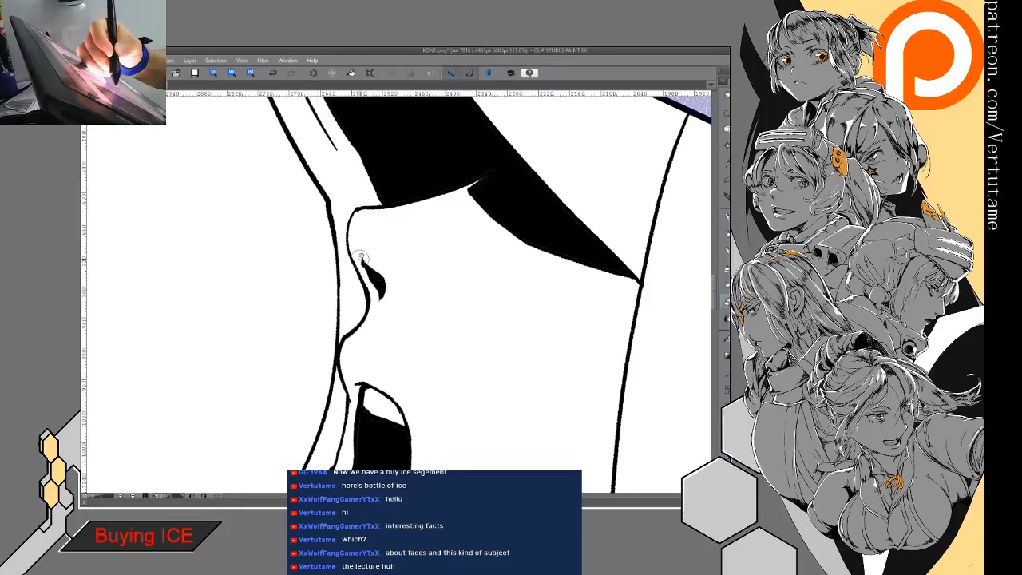
- Ink the front edge of the neck shadow from below the lower lip down to the hood's bottom corner
{"action": "key", "text": "ctrl+minus"}
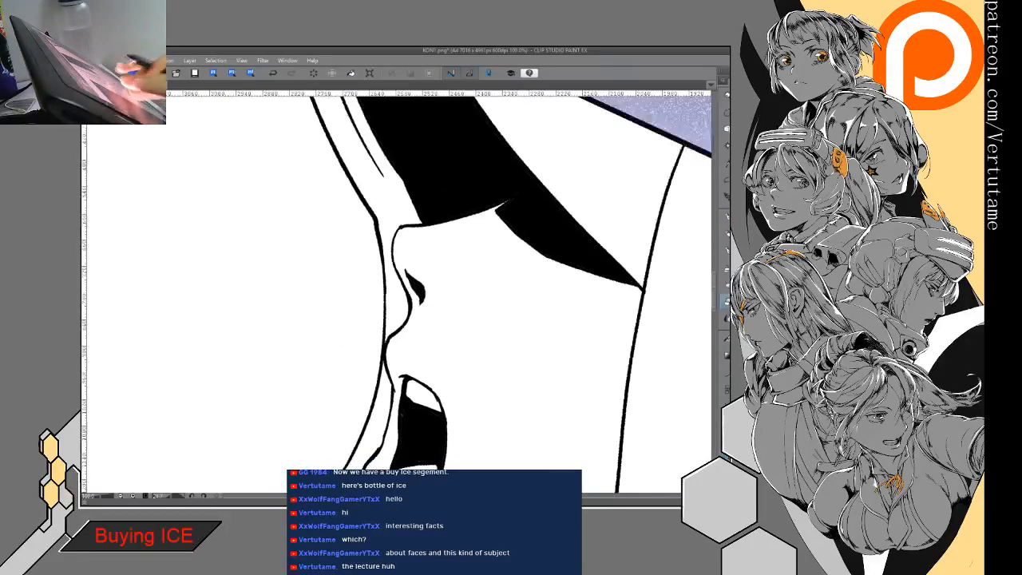
{"action": "left_click_drag", "start_coordinate": [362, 278], "coordinate": [328, 336]}
{"action": "key", "text": "ctrl+minus"}
{"action": "key", "text": "ctrl+minus"}
{"action": "left_click_drag", "start_coordinate": [445, 358], "coordinate": [394, 285]}
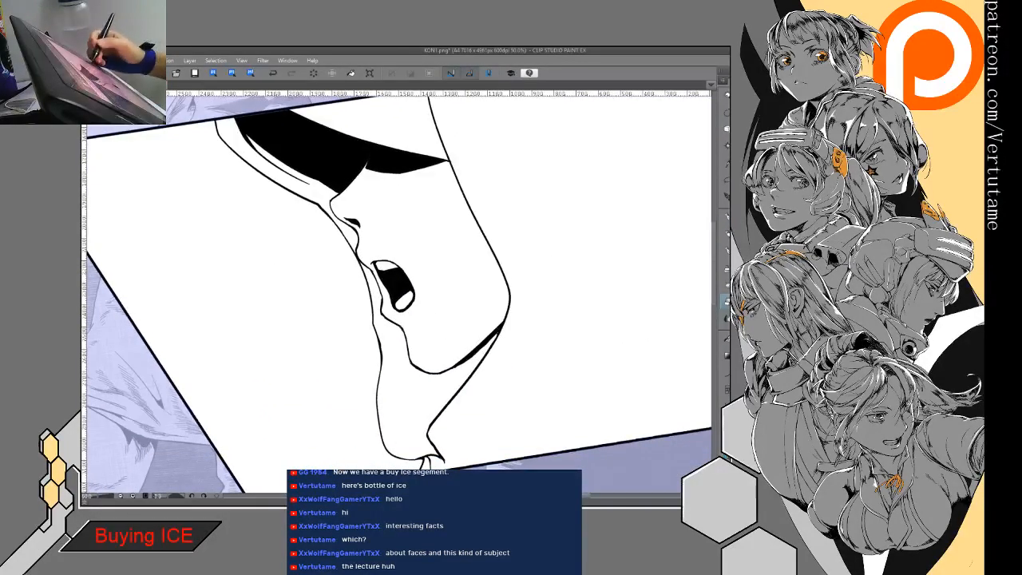
{"action": "key", "text": "p"}
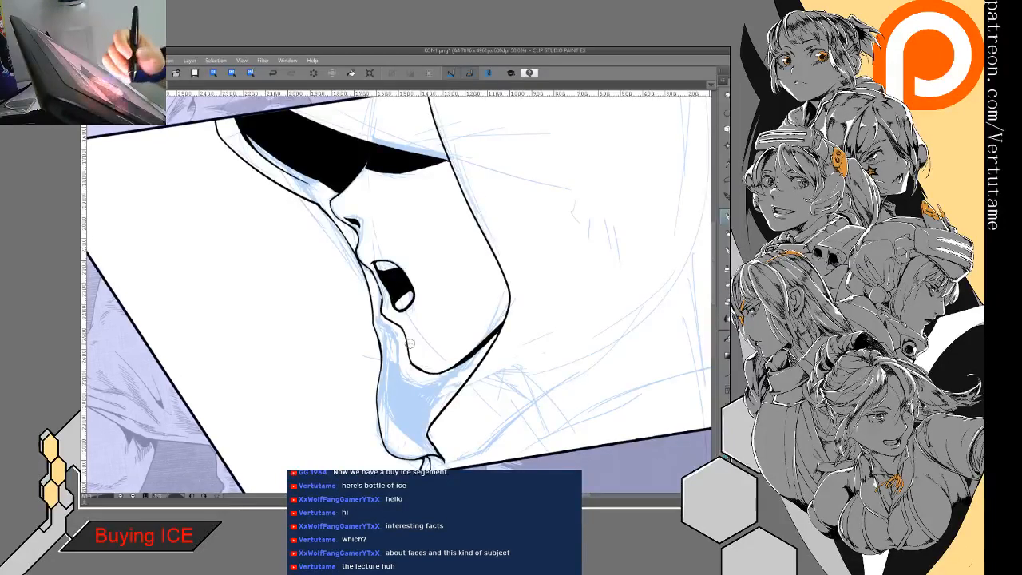
{"action": "mouse_move", "coordinate": [390, 322]}
{"action": "left_mouse_down"}
{"action": "mouse_move", "coordinate": [388, 402]}
{"action": "mouse_move", "coordinate": [407, 431]}
{"action": "left_mouse_up"}
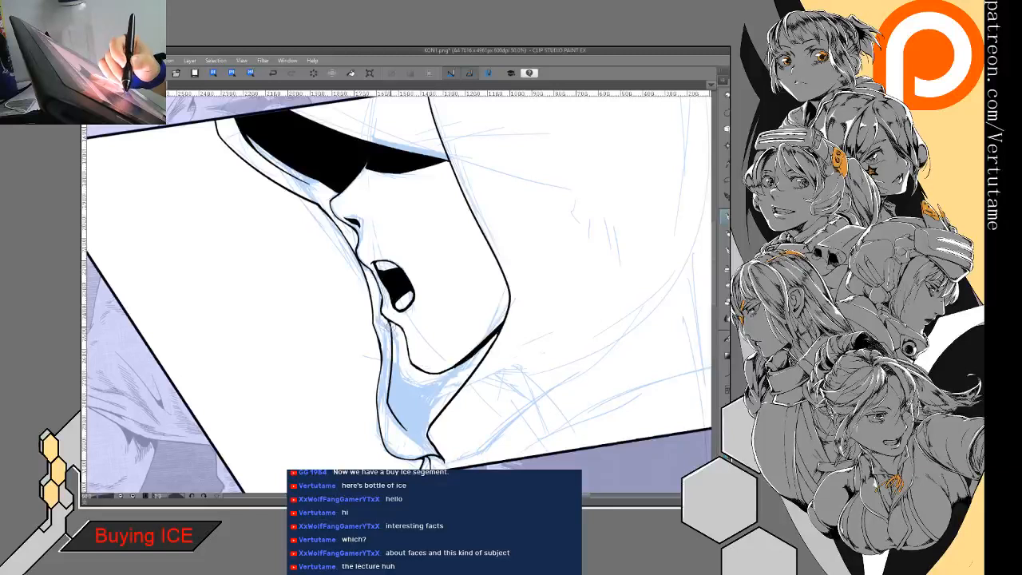
{"action": "left_click_drag", "start_coordinate": [395, 414], "coordinate": [435, 452]}
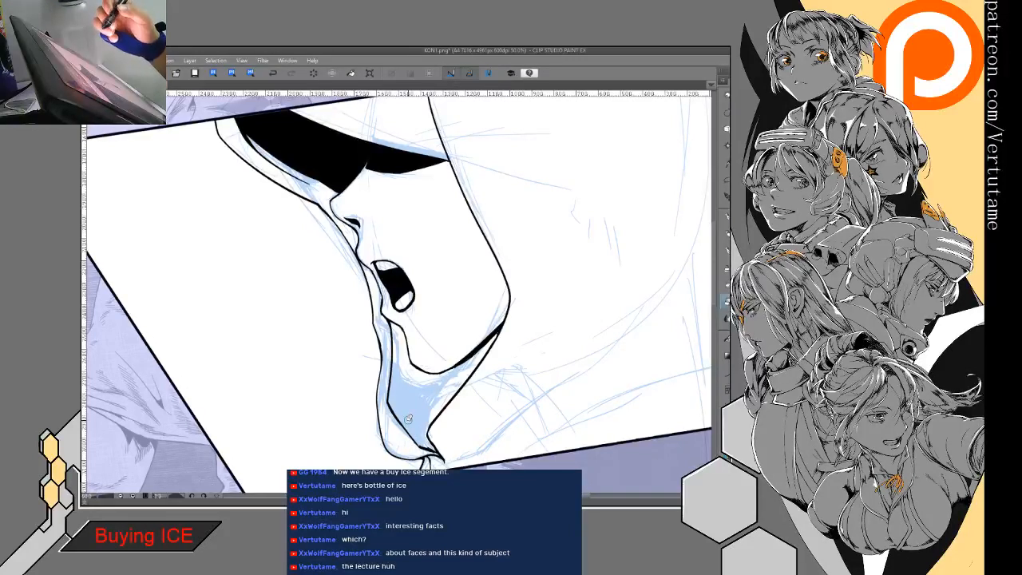
- Add tapered slit lines below the lower lip and fill the neck shadow under the jaw black
{"action": "key", "text": "p"}
{"action": "mouse_move", "coordinate": [392, 330]}
{"action": "left_mouse_down"}
{"action": "mouse_move", "coordinate": [402, 385]}
{"action": "mouse_move", "coordinate": [404, 351]}
{"action": "mouse_move", "coordinate": [402, 388]}
{"action": "left_mouse_up"}
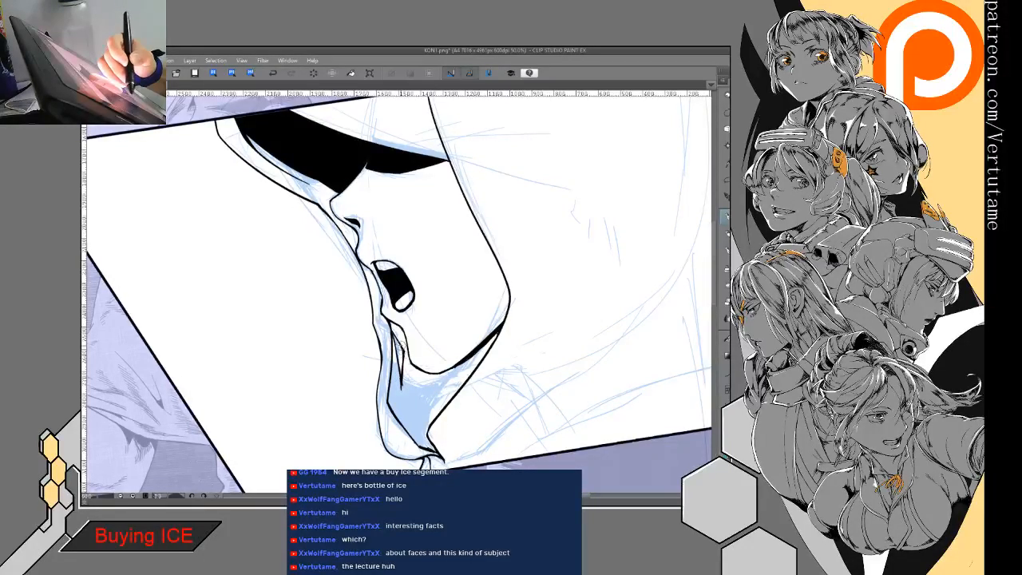
{"action": "key", "text": "g"}
{"action": "left_click", "coordinate": [429, 393]}
- Erase the upper end of the hood opening's rear edge between the eye shadow and the panel's top border
{"action": "key", "text": "p"}
{"action": "mouse_move", "coordinate": [453, 308]}
{"action": "left_mouse_down"}
{"action": "mouse_move", "coordinate": [516, 315]}
{"action": "mouse_move", "coordinate": [399, 407]}
{"action": "mouse_move", "coordinate": [292, 375]}
{"action": "mouse_move", "coordinate": [273, 291]}
{"action": "mouse_move", "coordinate": [320, 396]}
{"action": "left_mouse_up"}
{"action": "key", "text": "e"}
{"action": "left_click_drag", "start_coordinate": [437, 239], "coordinate": [422, 267]}
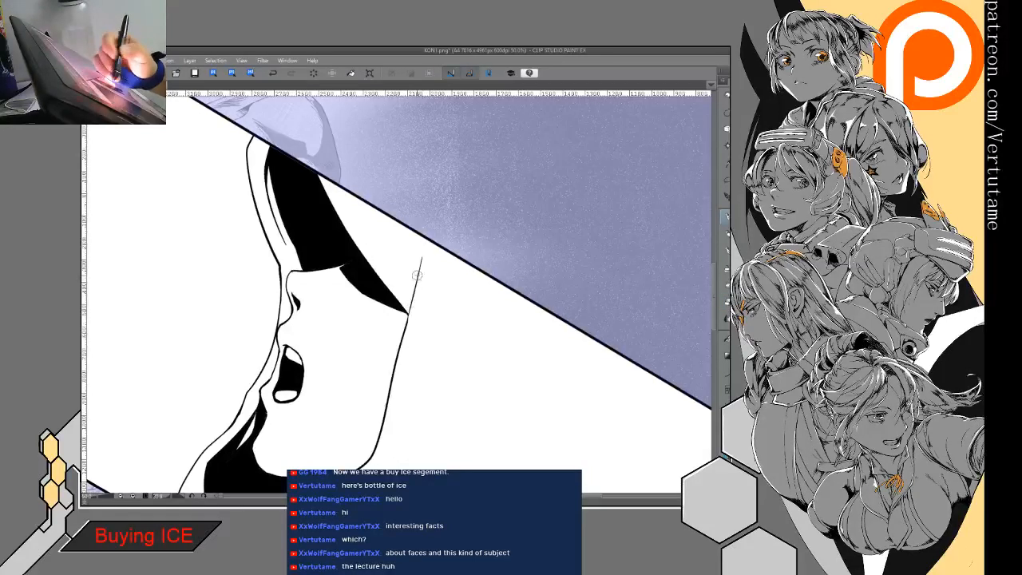
{"action": "left_click_drag", "start_coordinate": [425, 241], "coordinate": [419, 271]}
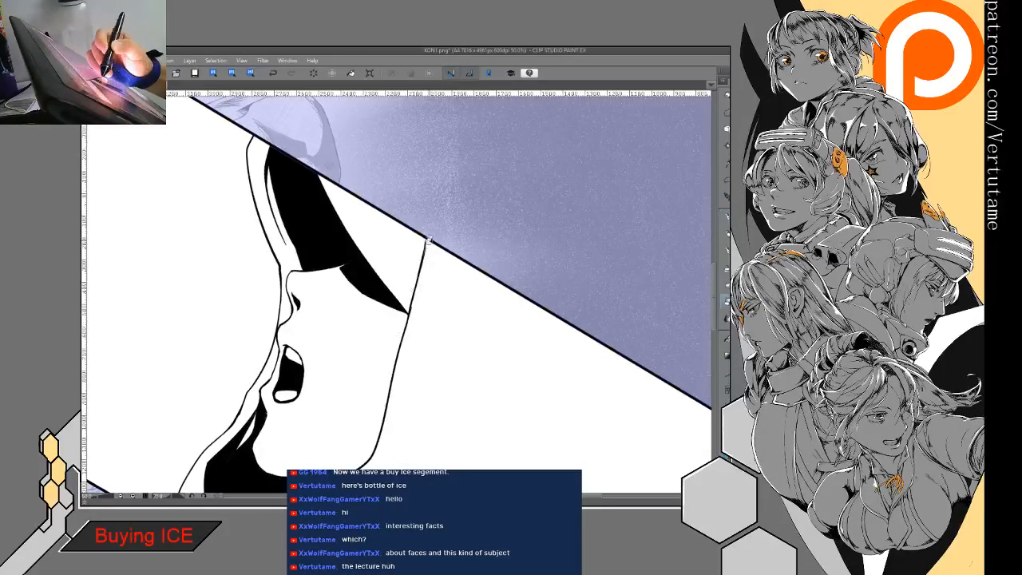
{"action": "key", "text": "p"}
{"action": "left_click_drag", "start_coordinate": [424, 239], "coordinate": [413, 300]}
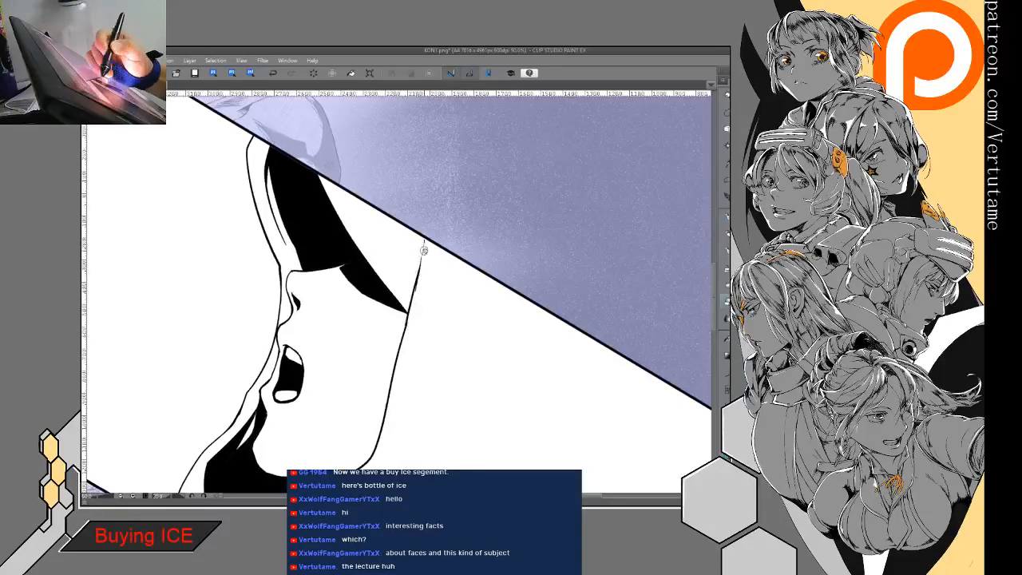
{"action": "key", "text": "h"}
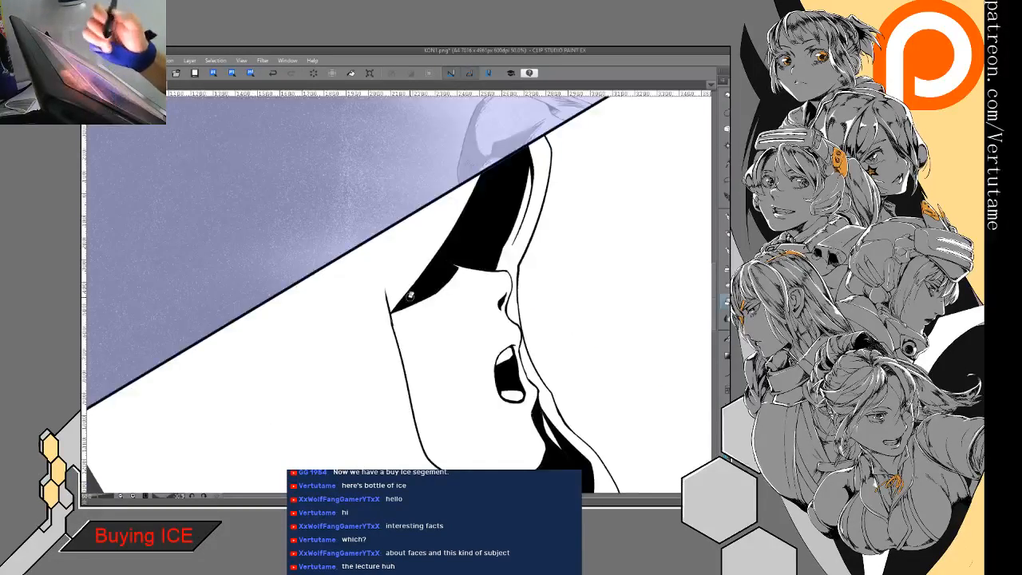
- Redraw the hood opening's rear edge from the eye shadow up to the panel's top border, with a black wedge near its upper end
{"action": "left_click_drag", "start_coordinate": [410, 295], "coordinate": [378, 199]}
{"action": "scroll", "coordinate": [399, 296], "scroll_direction": "down", "scroll_amount": 2}
{"action": "left_click_drag", "start_coordinate": [304, 278], "coordinate": [407, 294]}
{"action": "scroll", "coordinate": [457, 285], "scroll_direction": "up", "scroll_amount": 2}
{"action": "mouse_move", "coordinate": [363, 265]}
{"action": "left_mouse_down"}
{"action": "mouse_move", "coordinate": [354, 348]}
{"action": "mouse_move", "coordinate": [379, 257]}
{"action": "mouse_move", "coordinate": [359, 304]}
{"action": "left_mouse_up"}
{"action": "left_click_drag", "start_coordinate": [377, 260], "coordinate": [389, 227]}
{"action": "mouse_move", "coordinate": [370, 283]}
{"action": "left_mouse_down"}
{"action": "mouse_move", "coordinate": [389, 225]}
{"action": "mouse_move", "coordinate": [361, 320]}
{"action": "left_mouse_up"}
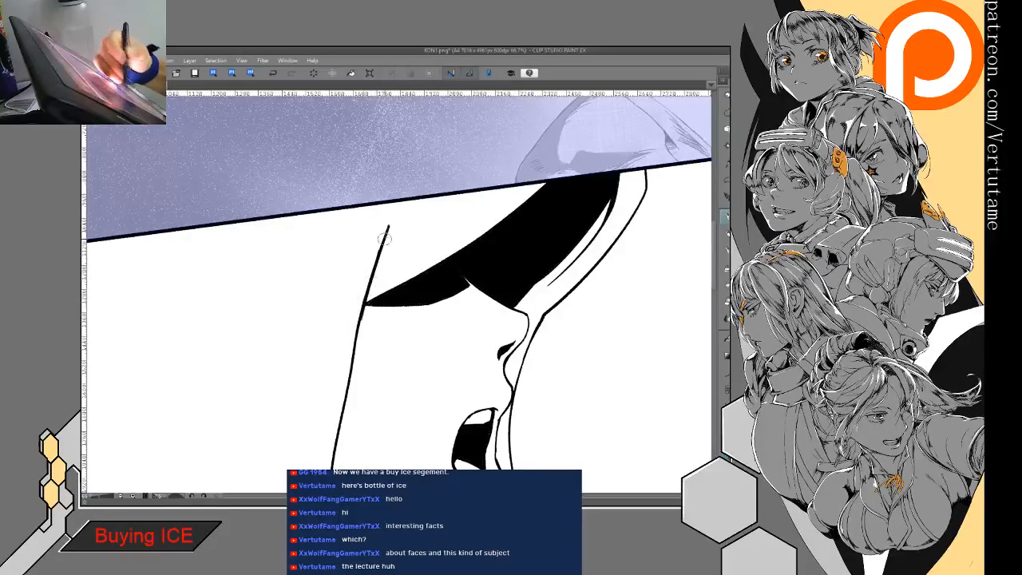
{"action": "mouse_move", "coordinate": [400, 201]}
{"action": "left_mouse_down"}
{"action": "mouse_move", "coordinate": [386, 234]}
{"action": "mouse_move", "coordinate": [403, 217]}
{"action": "left_mouse_up"}
{"action": "left_click_drag", "start_coordinate": [380, 256], "coordinate": [420, 180]}
{"action": "key", "text": "e"}
{"action": "key", "text": "p"}
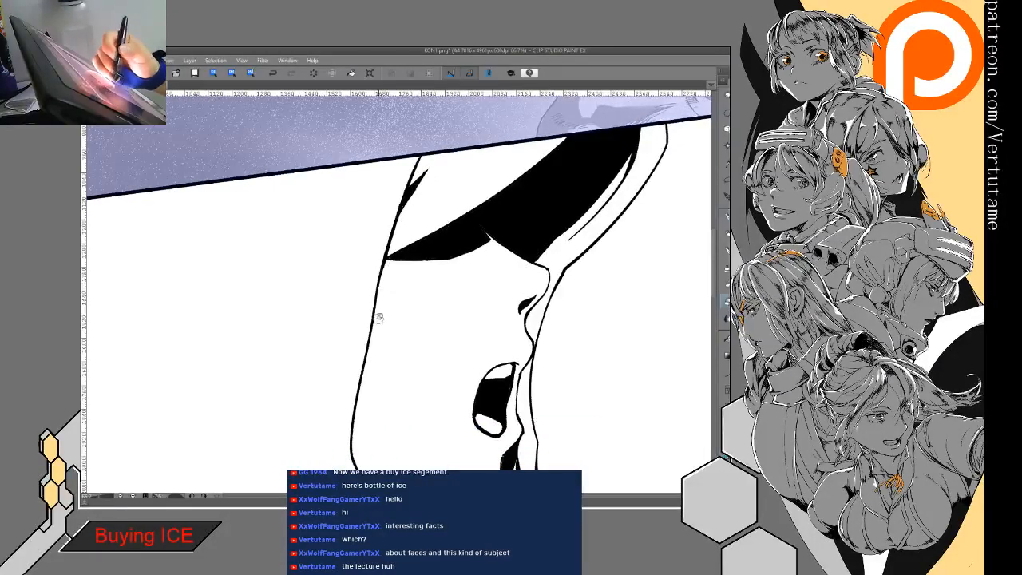
- Ink a fold line on the hood alongside the eye shadow and a small black accent where the front rim meets the top border
{"action": "mouse_move", "coordinate": [372, 370]}
{"action": "left_mouse_down"}
{"action": "mouse_move", "coordinate": [363, 365]}
{"action": "mouse_move", "coordinate": [344, 394]}
{"action": "left_mouse_up"}
{"action": "left_click_drag", "start_coordinate": [512, 163], "coordinate": [447, 213]}
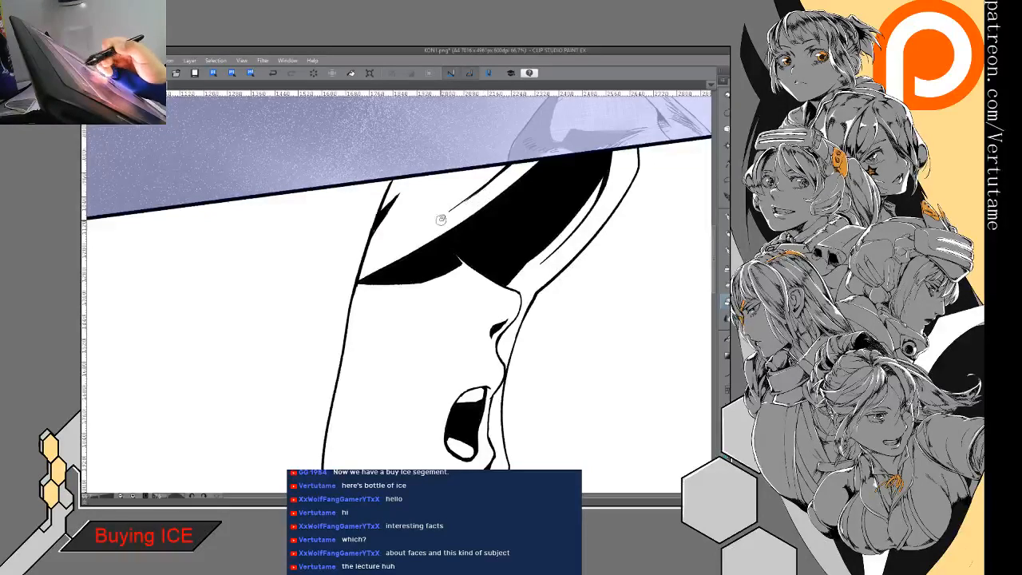
{"action": "left_click_drag", "start_coordinate": [396, 256], "coordinate": [467, 167]}
{"action": "key", "text": "ctrl+minus"}
{"action": "key", "text": "ctrl+minus"}
{"action": "key", "text": "ctrl+minus"}
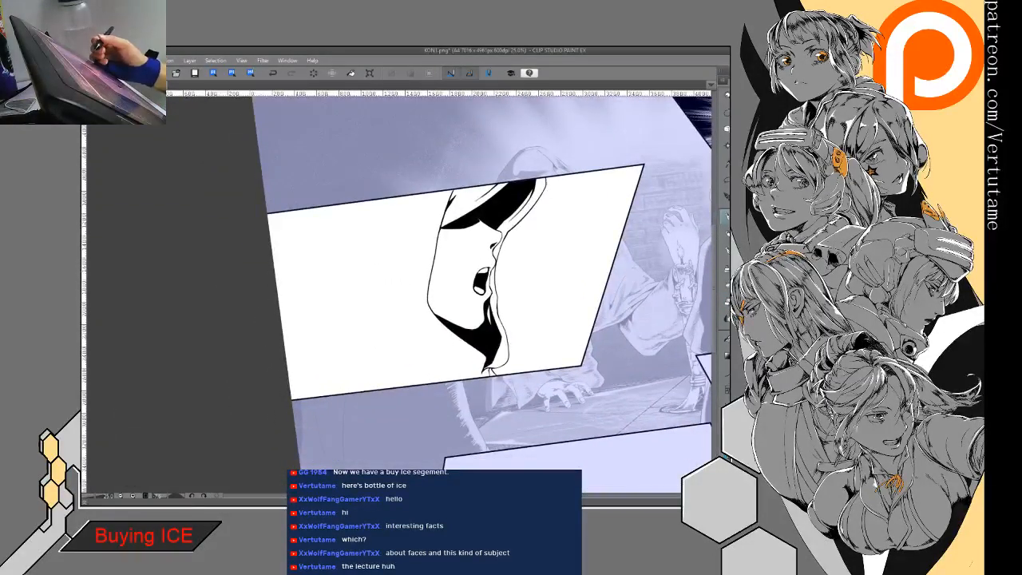
{"action": "left_click_drag", "start_coordinate": [455, 240], "coordinate": [406, 371]}
{"action": "key", "text": "ctrl+plus"}
{"action": "key", "text": "ctrl+plus"}
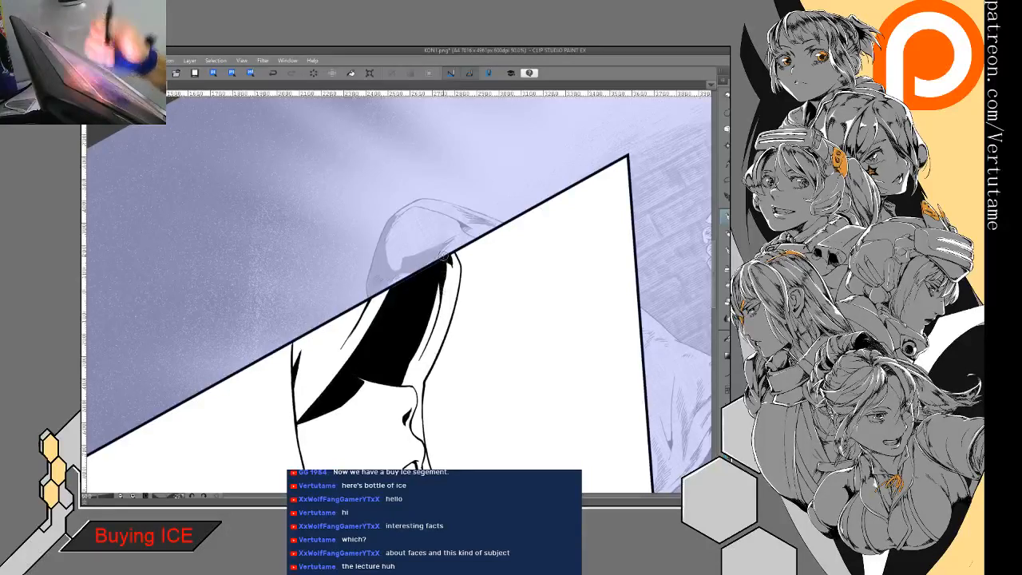
{"action": "left_click_drag", "start_coordinate": [444, 256], "coordinate": [454, 199]}
{"action": "scroll", "coordinate": [441, 281], "scroll_direction": "down", "scroll_amount": 4}
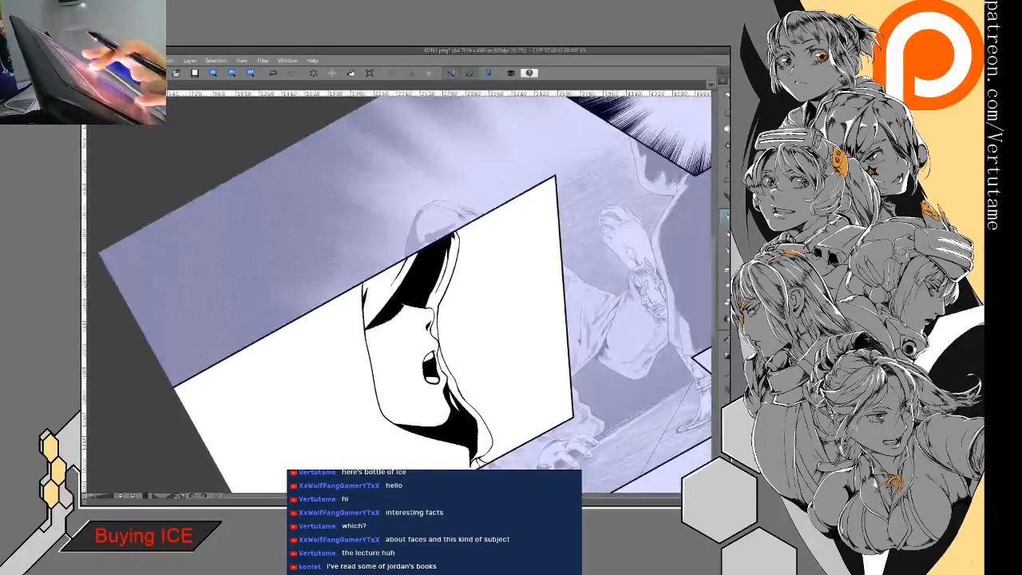
- Retouch the line of the hood opening's rear edge from the eye shadow down to the jaw corner
{"action": "left_click_drag", "start_coordinate": [447, 240], "coordinate": [488, 220]}
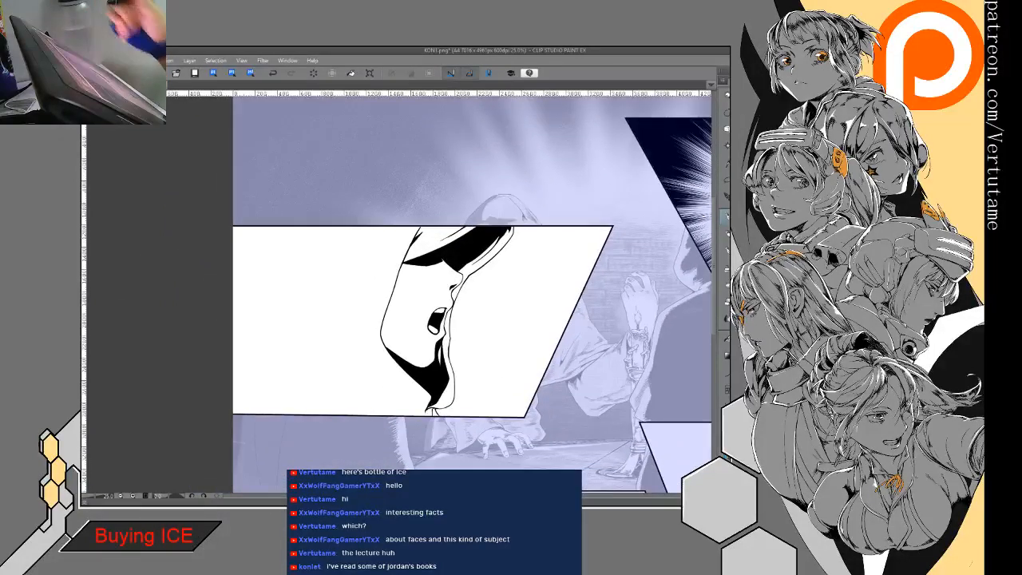
{"action": "scroll", "coordinate": [401, 282], "scroll_direction": "up", "scroll_amount": 4}
{"action": "left_click_drag", "start_coordinate": [447, 279], "coordinate": [450, 221]}
{"action": "left_click", "coordinate": [725, 375]}
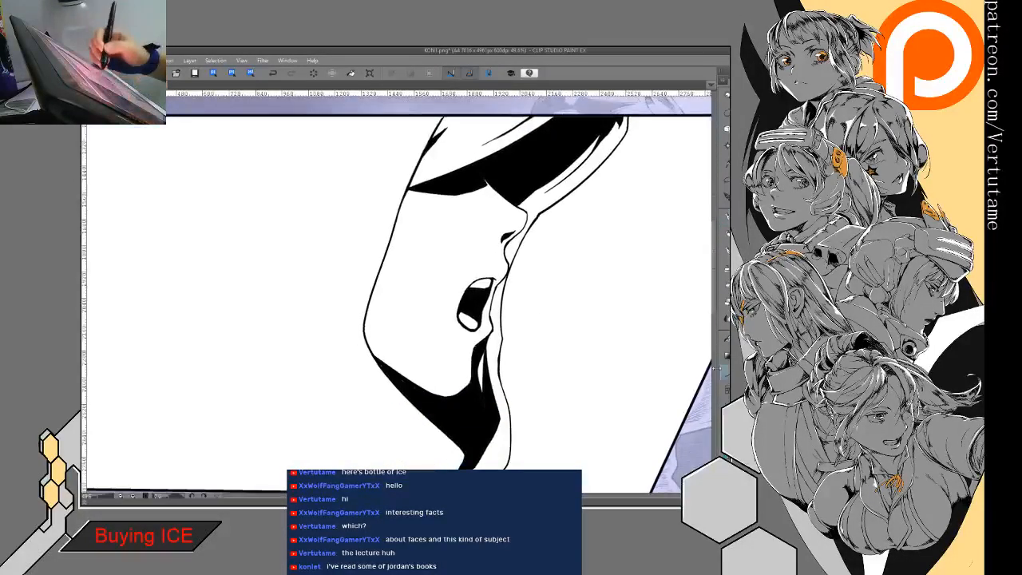
{"action": "left_click_drag", "start_coordinate": [405, 191], "coordinate": [368, 342]}
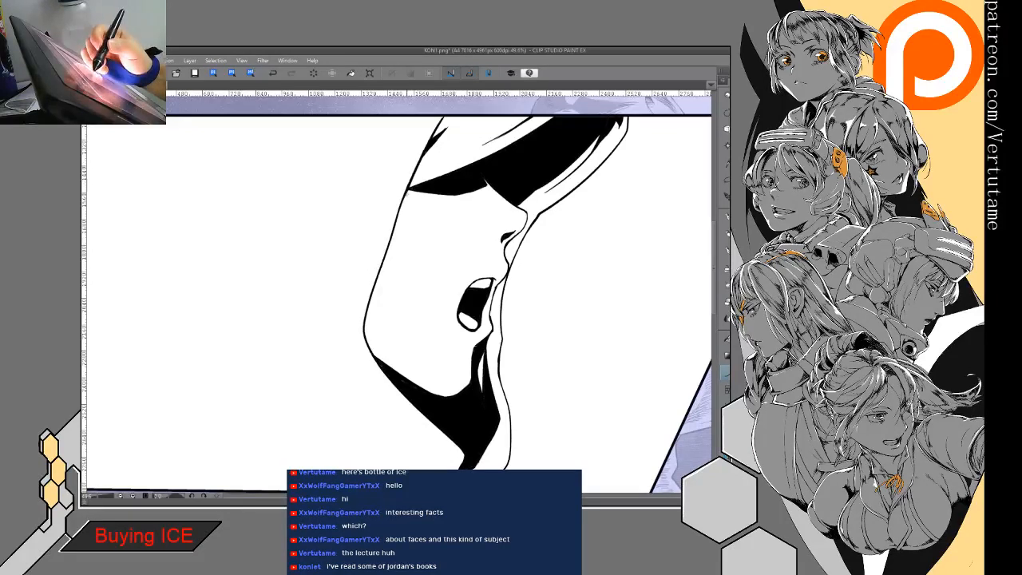
{"action": "left_click_drag", "start_coordinate": [365, 302], "coordinate": [368, 339]}
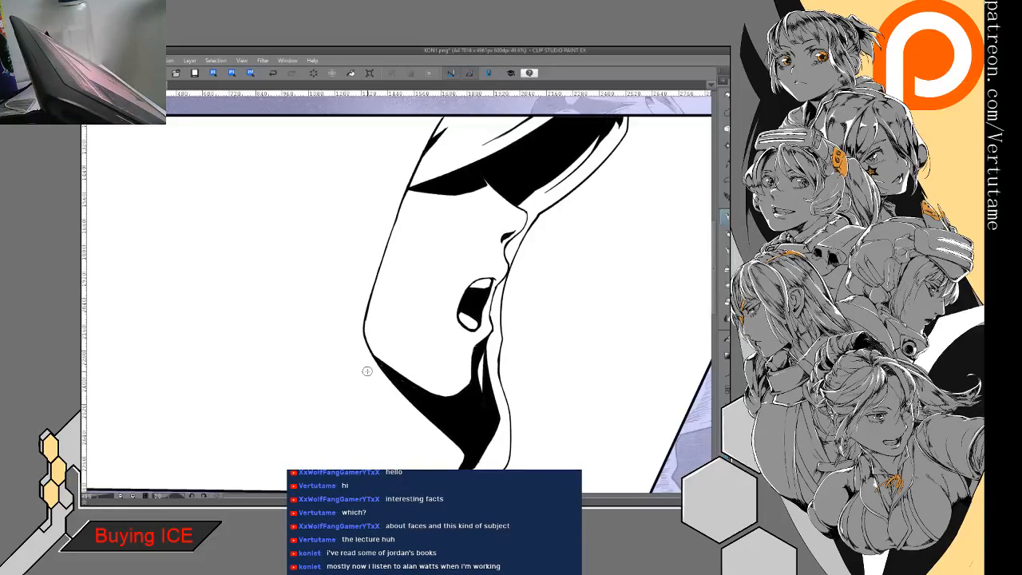
- Ink the hood's rear outline from the panel's top border down to the page edge and its lower back corner
{"action": "left_click_drag", "start_coordinate": [368, 371], "coordinate": [459, 313]}
{"action": "scroll", "coordinate": [459, 313], "scroll_direction": "down", "scroll_amount": 3}
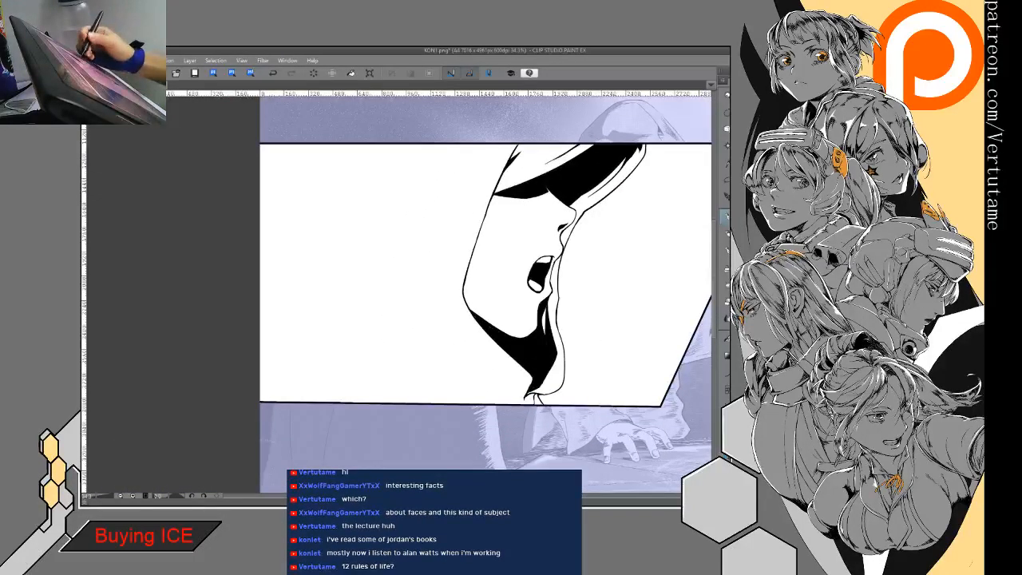
{"action": "left_click_drag", "start_coordinate": [448, 287], "coordinate": [519, 265]}
{"action": "mouse_move", "coordinate": [349, 125]}
{"action": "left_mouse_down"}
{"action": "mouse_move", "coordinate": [350, 243]}
{"action": "mouse_move", "coordinate": [350, 216]}
{"action": "mouse_move", "coordinate": [329, 301]}
{"action": "mouse_move", "coordinate": [345, 328]}
{"action": "left_mouse_up"}
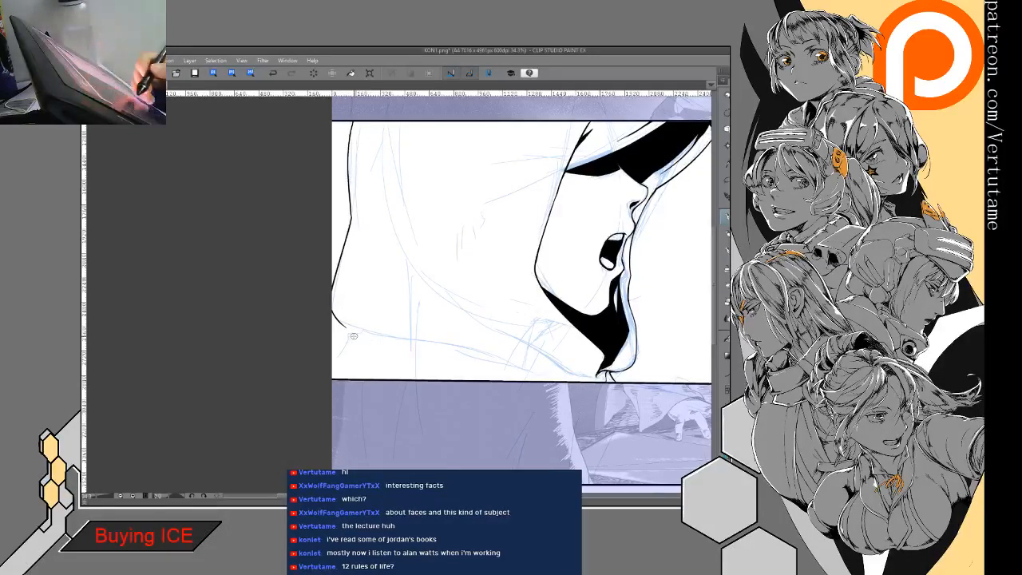
- Ink a short crease at the hood's lower rear corner and two converging fold lines running down to the panel's bottom border
{"action": "mouse_move", "coordinate": [345, 335]}
{"action": "left_mouse_down"}
{"action": "mouse_move", "coordinate": [335, 358]}
{"action": "mouse_move", "coordinate": [392, 249]}
{"action": "mouse_move", "coordinate": [409, 299]}
{"action": "left_mouse_up"}
{"action": "key", "text": "ctrl+plus"}
{"action": "key", "text": "ctrl+plus"}
{"action": "left_click_drag", "start_coordinate": [397, 240], "coordinate": [414, 318]}
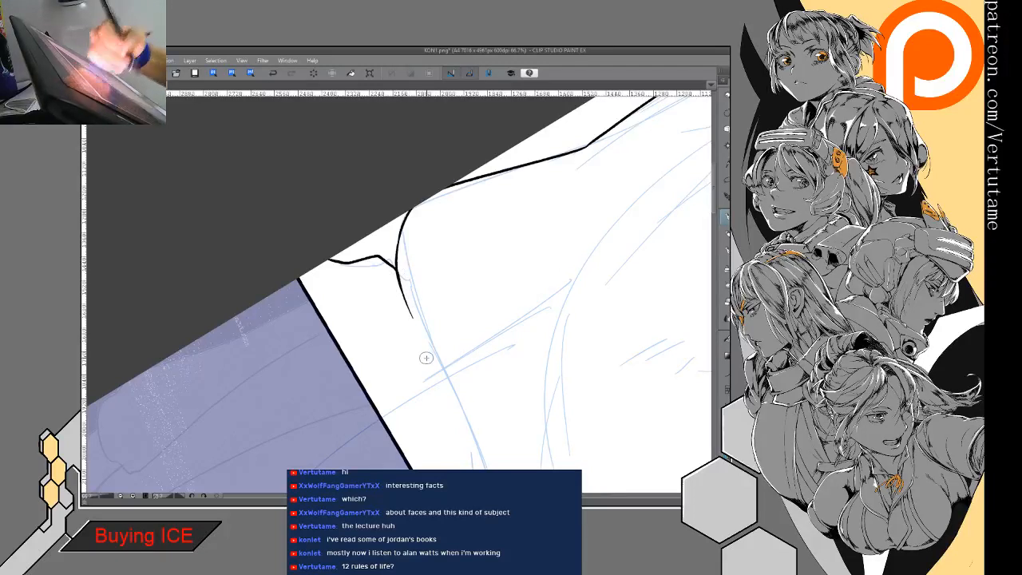
{"action": "mouse_move", "coordinate": [426, 358]}
{"action": "left_mouse_down"}
{"action": "mouse_move", "coordinate": [380, 190]}
{"action": "mouse_move", "coordinate": [424, 284]}
{"action": "mouse_move", "coordinate": [467, 467]}
{"action": "left_mouse_up"}
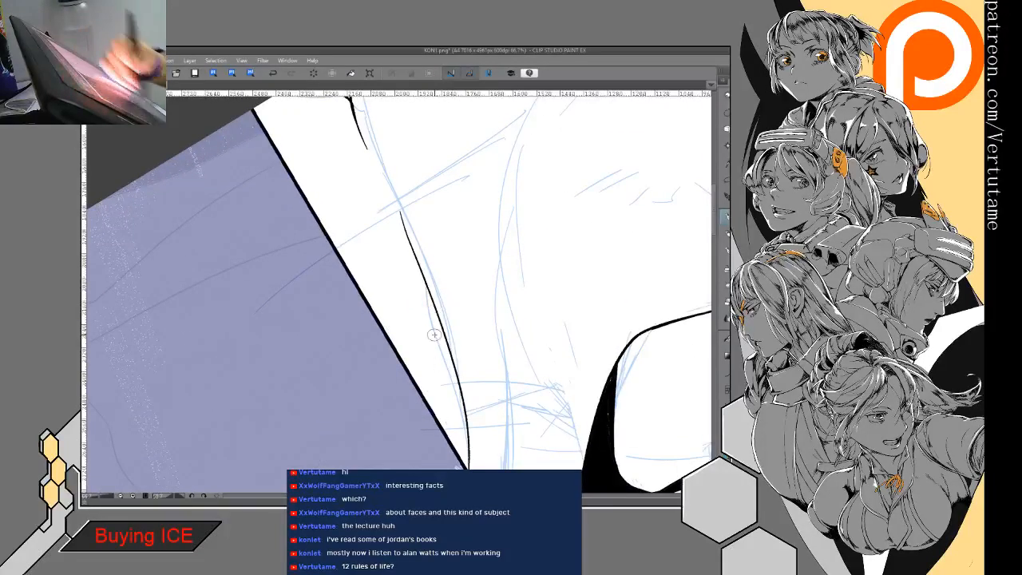
{"action": "left_click_drag", "start_coordinate": [429, 305], "coordinate": [467, 467]}
{"action": "left_click_drag", "start_coordinate": [465, 423], "coordinate": [460, 351]}
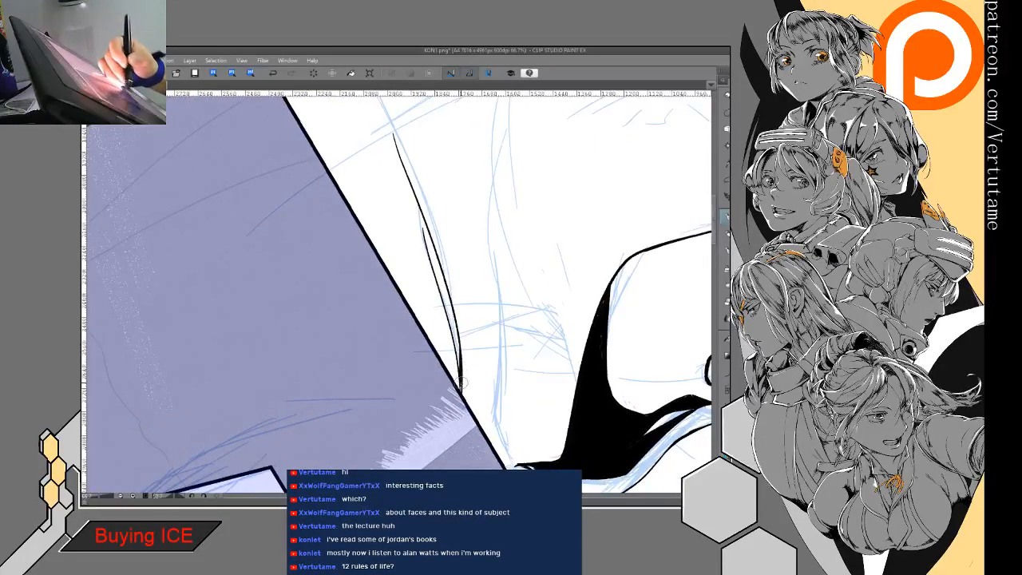
- Ink a long curved fold from beneath the jaw shadow back across the lower part of the hood
{"action": "mouse_move", "coordinate": [456, 400]}
{"action": "left_mouse_down"}
{"action": "mouse_move", "coordinate": [452, 358]}
{"action": "mouse_move", "coordinate": [528, 264]}
{"action": "mouse_move", "coordinate": [523, 283]}
{"action": "mouse_move", "coordinate": [535, 232]}
{"action": "left_mouse_up"}
{"action": "left_click_drag", "start_coordinate": [611, 156], "coordinate": [275, 388]}
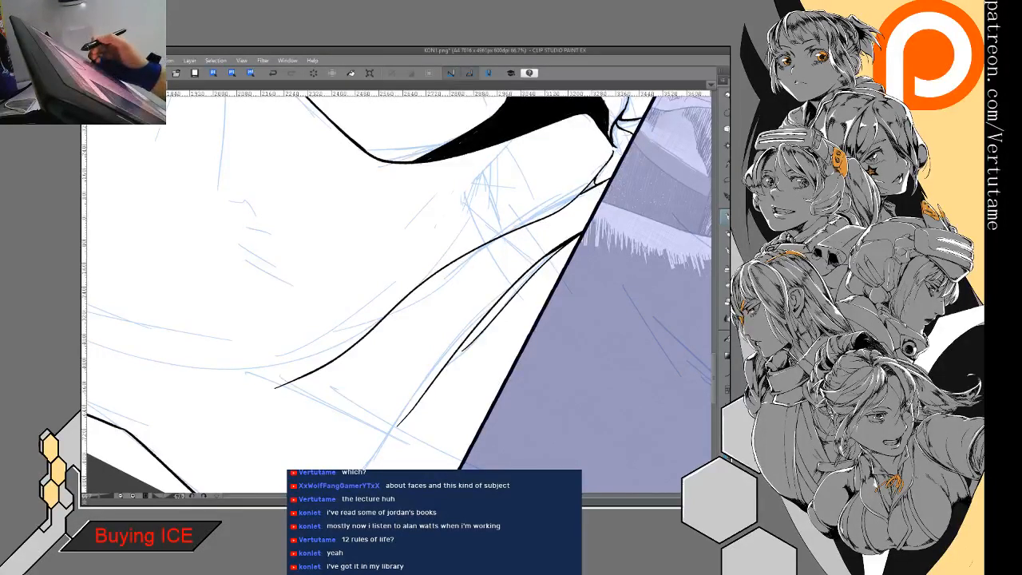
{"action": "mouse_move", "coordinate": [275, 388]}
{"action": "left_mouse_down"}
{"action": "mouse_move", "coordinate": [418, 342]}
{"action": "mouse_move", "coordinate": [377, 301]}
{"action": "mouse_move", "coordinate": [392, 336]}
{"action": "mouse_move", "coordinate": [381, 347]}
{"action": "mouse_move", "coordinate": [402, 358]}
{"action": "mouse_move", "coordinate": [360, 276]}
{"action": "left_mouse_up"}
{"action": "key", "text": "ctrl+minus"}
{"action": "key", "text": "ctrl+minus"}
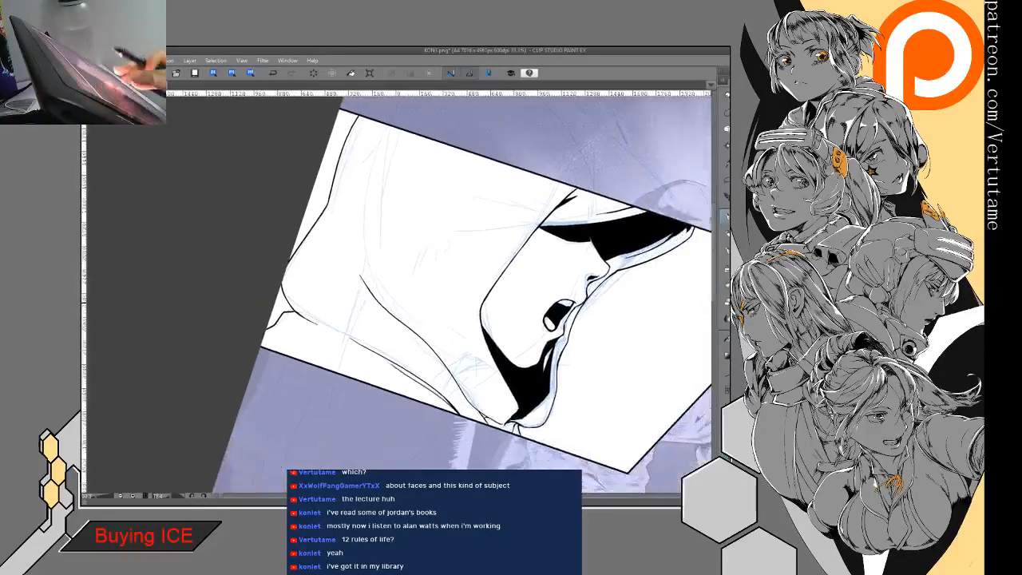
{"action": "key", "text": "ctrl+@"}
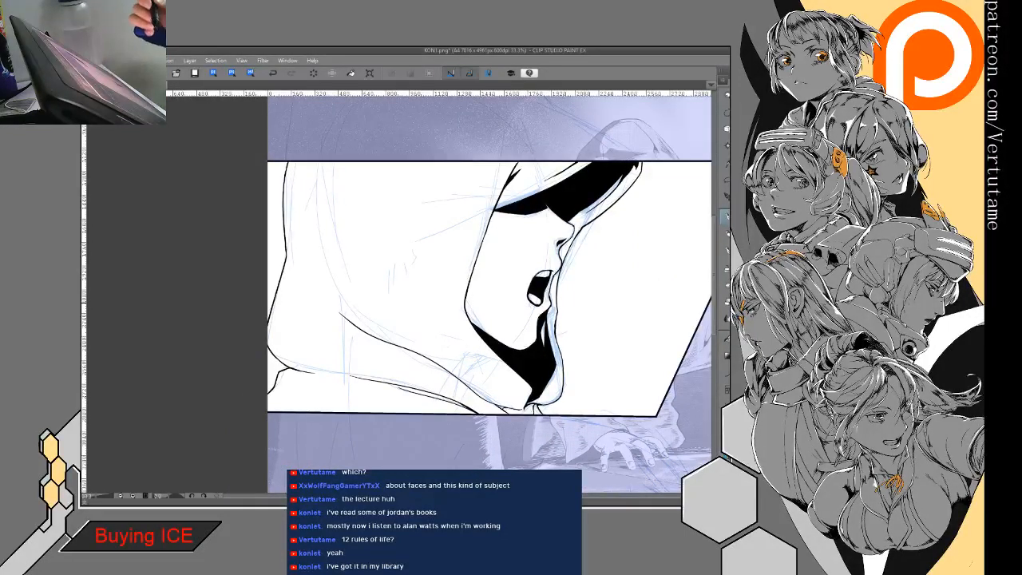
- Thicken the curved line at the hood's lower rear corner where it meets the page edge
{"action": "left_click_drag", "start_coordinate": [399, 335], "coordinate": [491, 303]}
{"action": "left_click_drag", "start_coordinate": [519, 247], "coordinate": [496, 383]}
{"action": "scroll", "coordinate": [445, 364], "scroll_direction": "up", "scroll_amount": 3}
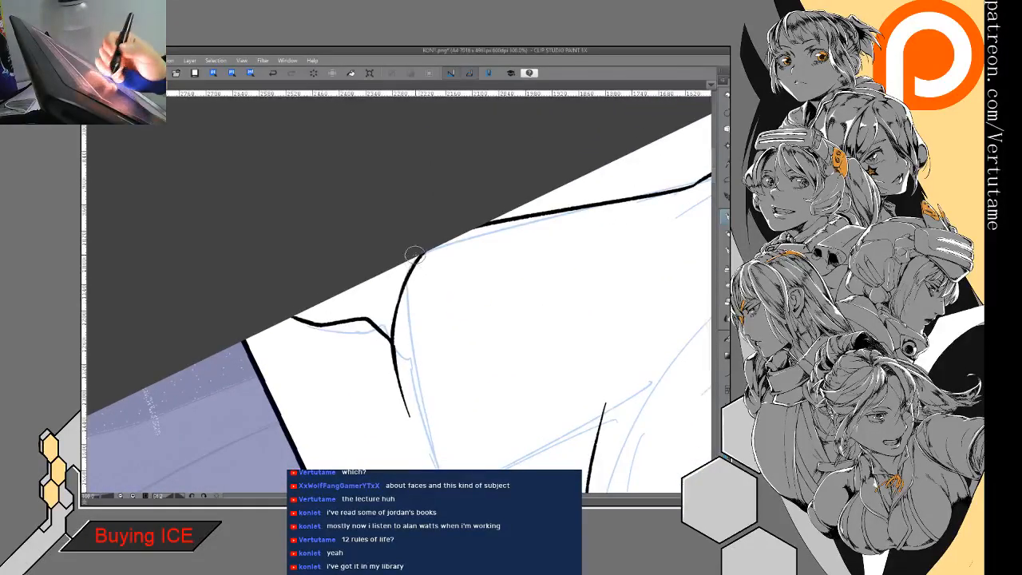
{"action": "left_click_drag", "start_coordinate": [399, 293], "coordinate": [392, 329]}
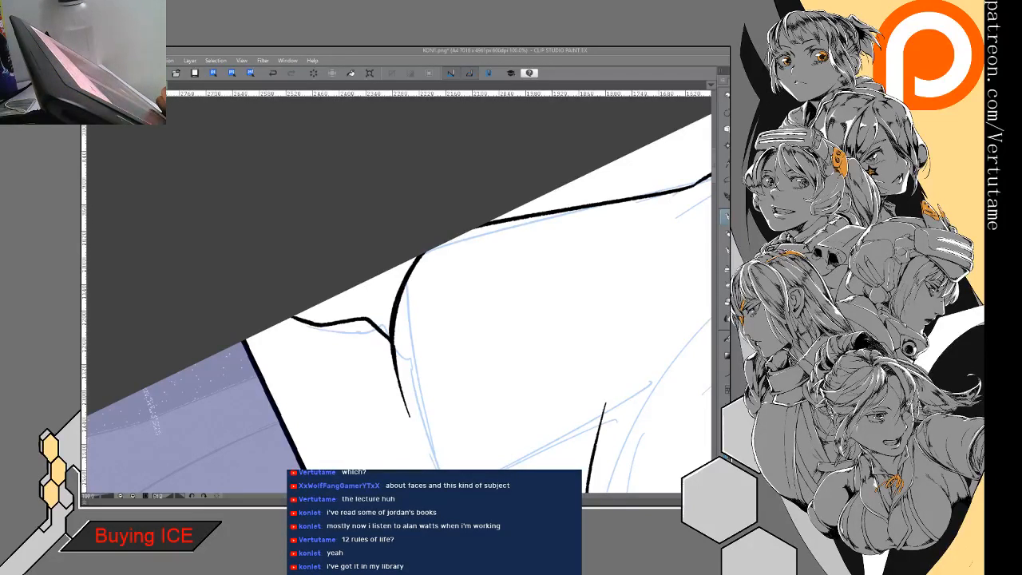
{"action": "left_click_drag", "start_coordinate": [307, 358], "coordinate": [343, 287]}
{"action": "left_click_drag", "start_coordinate": [479, 400], "coordinate": [358, 140]}
{"action": "scroll", "coordinate": [447, 328], "scroll_direction": "down", "scroll_amount": 4}
{"action": "left_click_drag", "start_coordinate": [447, 335], "coordinate": [410, 263]}
{"action": "left_click_drag", "start_coordinate": [527, 376], "coordinate": [523, 333]}
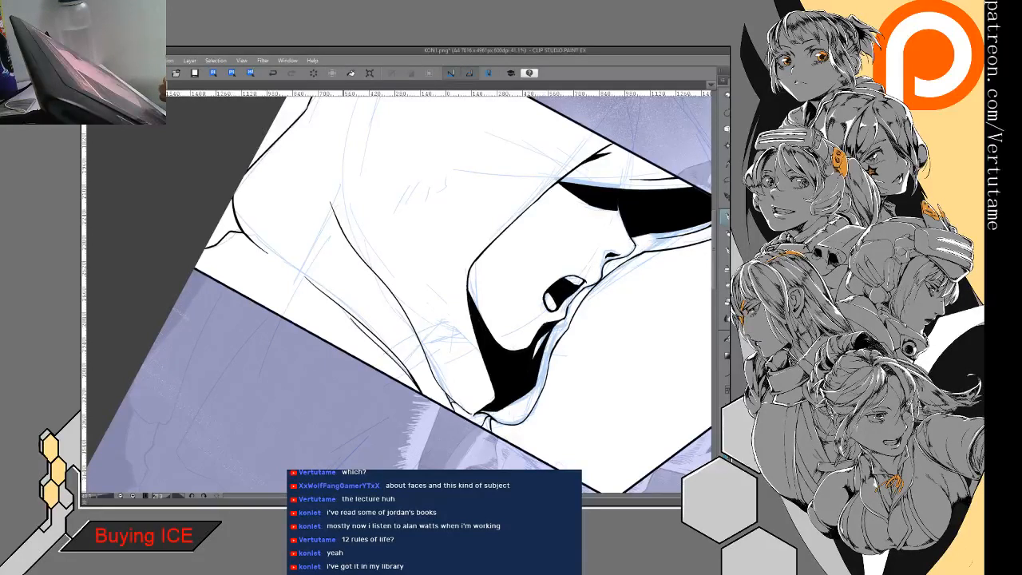
- Ink a fold line alongside the jaw shadow, with a short tick and a curved crease branching toward the back of the hood
{"action": "left_click_drag", "start_coordinate": [442, 292], "coordinate": [488, 398]}
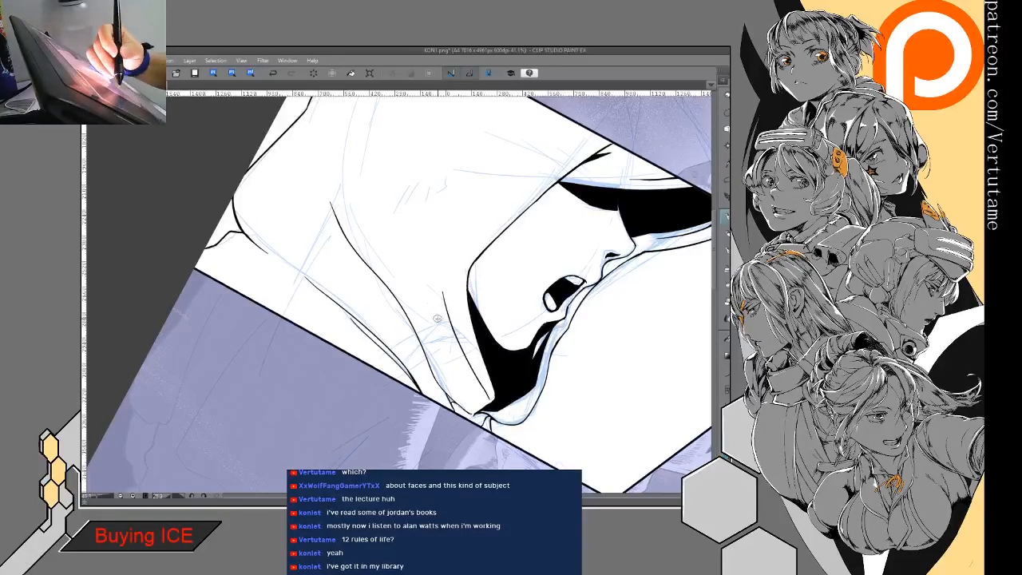
{"action": "left_click_drag", "start_coordinate": [449, 331], "coordinate": [459, 341]}
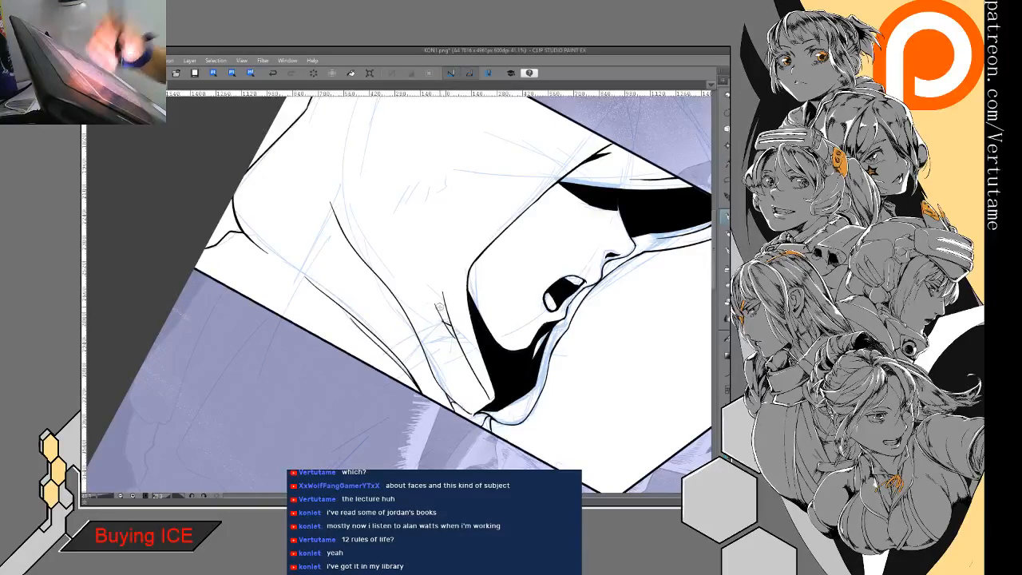
{"action": "left_click_drag", "start_coordinate": [441, 307], "coordinate": [415, 307]}
{"action": "mouse_move", "coordinate": [536, 293]}
{"action": "left_mouse_down"}
{"action": "mouse_move", "coordinate": [493, 413]}
{"action": "mouse_move", "coordinate": [532, 377]}
{"action": "left_mouse_up"}
{"action": "left_click_drag", "start_coordinate": [414, 230], "coordinate": [434, 306]}
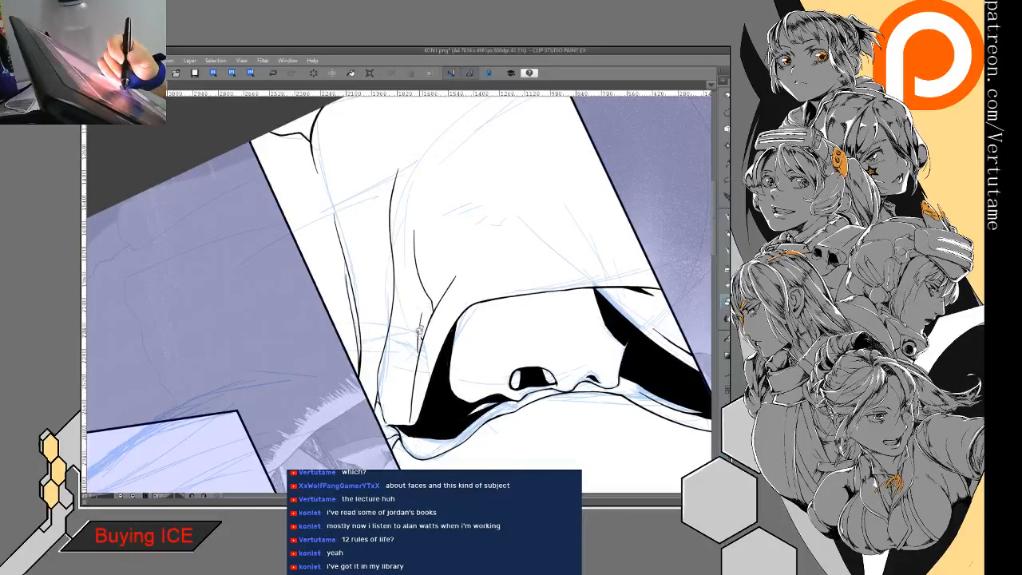
- Thicken the short crease beside the jaw shadow and fill the fold junction above it with a small black wedge
{"action": "key", "text": "p"}
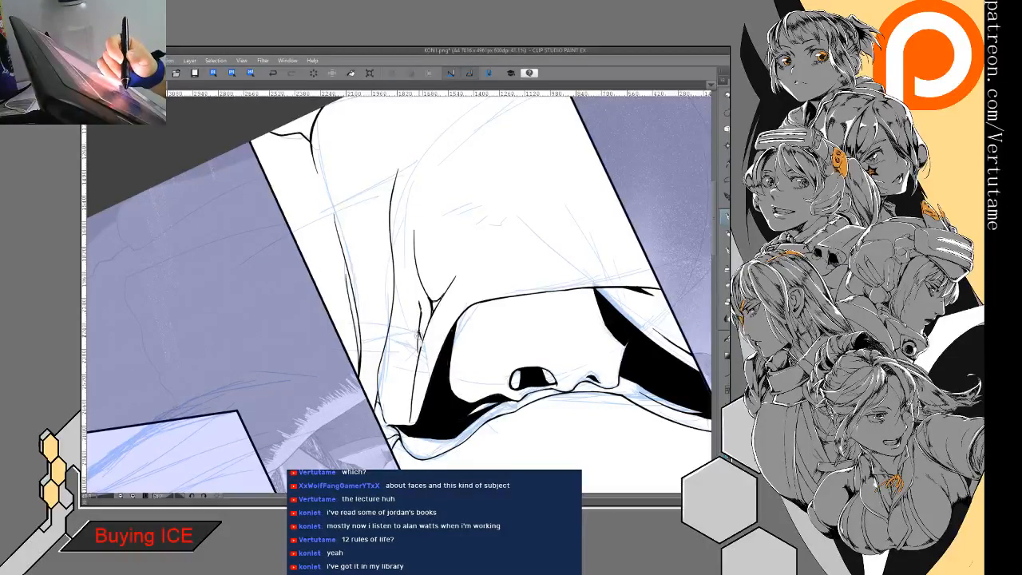
{"action": "left_click_drag", "start_coordinate": [420, 334], "coordinate": [419, 354]}
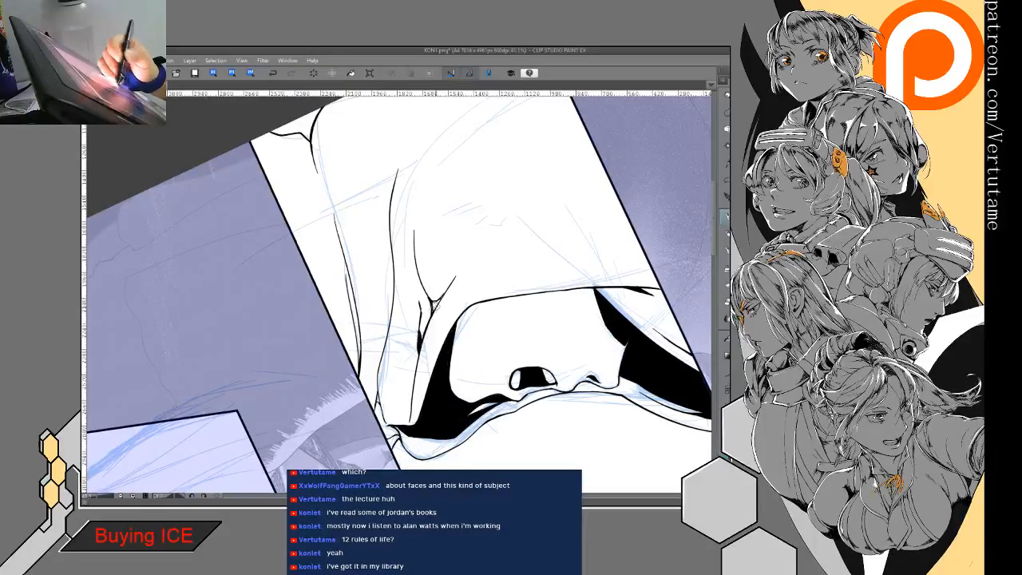
{"action": "key", "text": "g"}
{"action": "key", "text": "g"}
{"action": "left_click", "coordinate": [435, 301]}
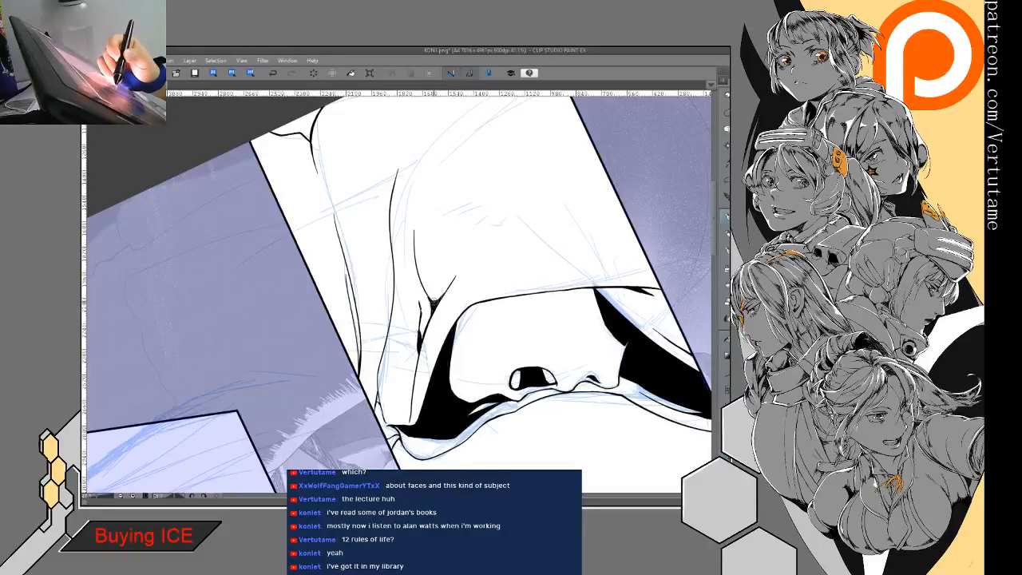
- Refine the black crease accents behind the jaw shadow by trimming their edges and tapering their ends
{"action": "key", "text": "e"}
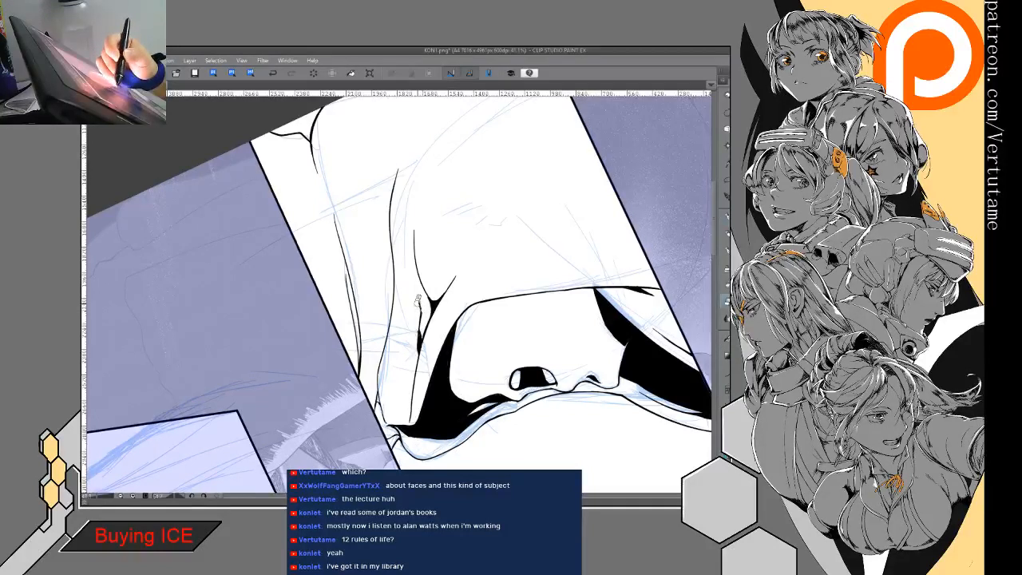
{"action": "key", "text": "p"}
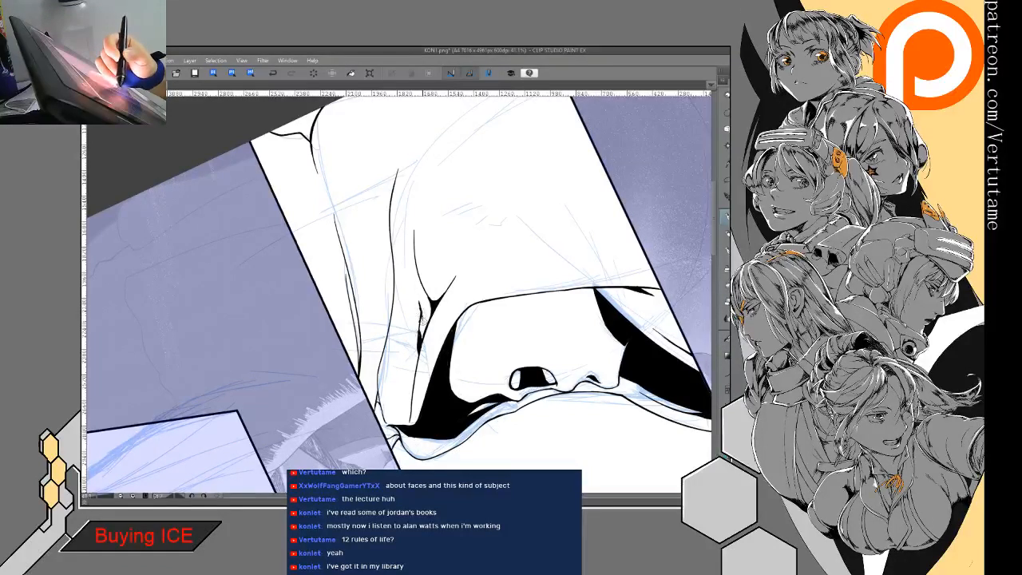
{"action": "key", "text": "e"}
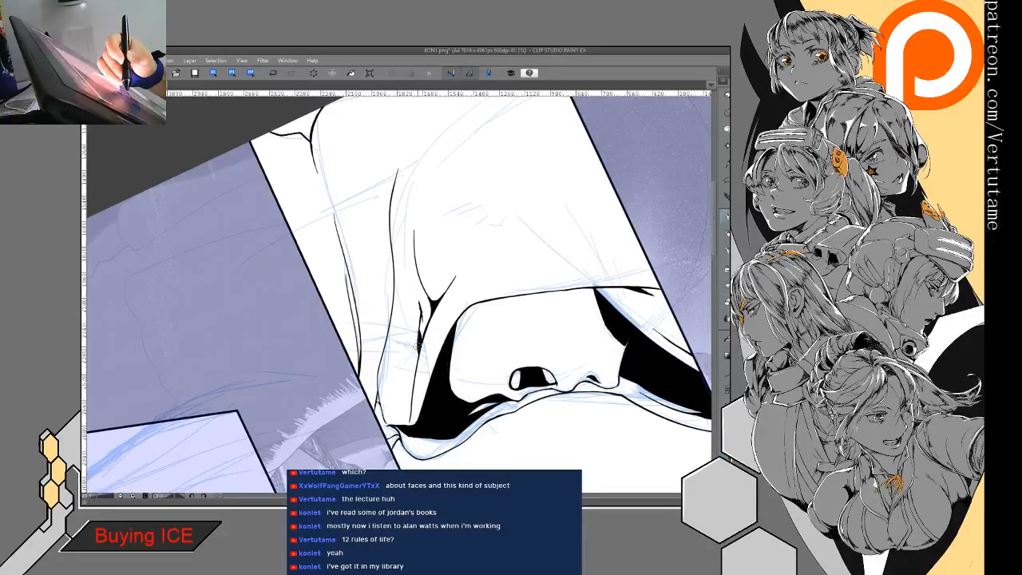
{"action": "key", "text": "p"}
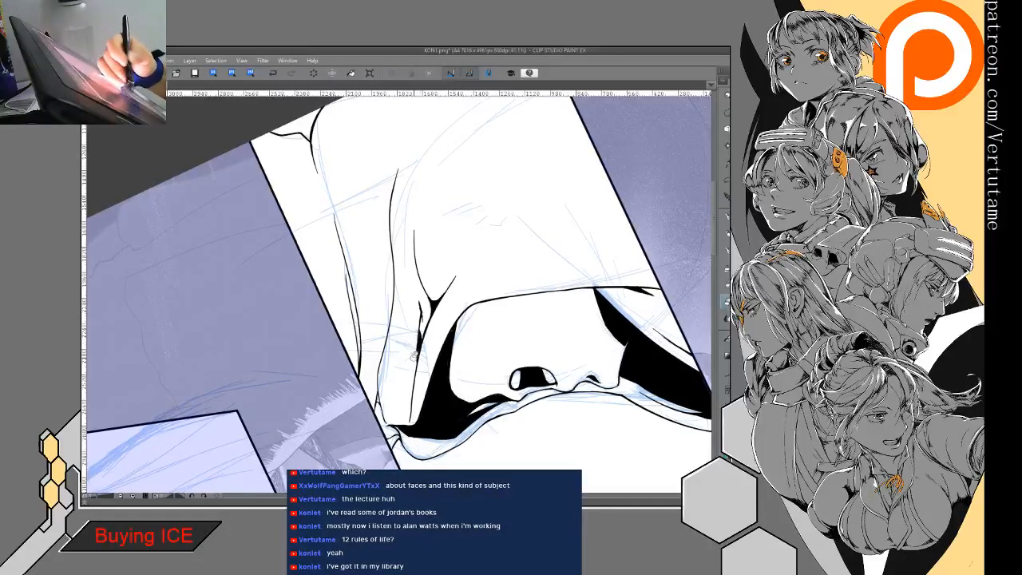
{"action": "key", "text": "p"}
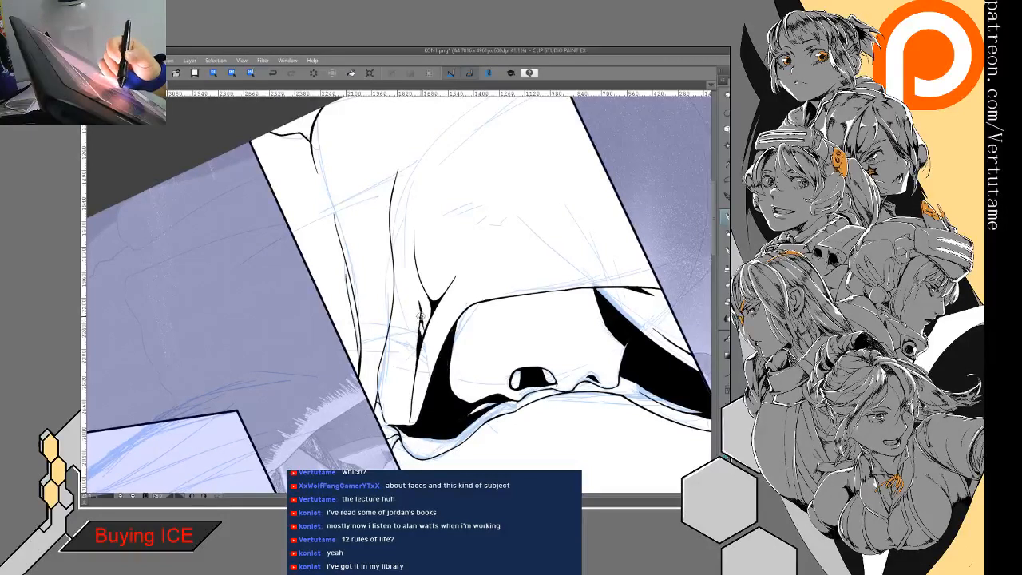
{"action": "key", "text": "e"}
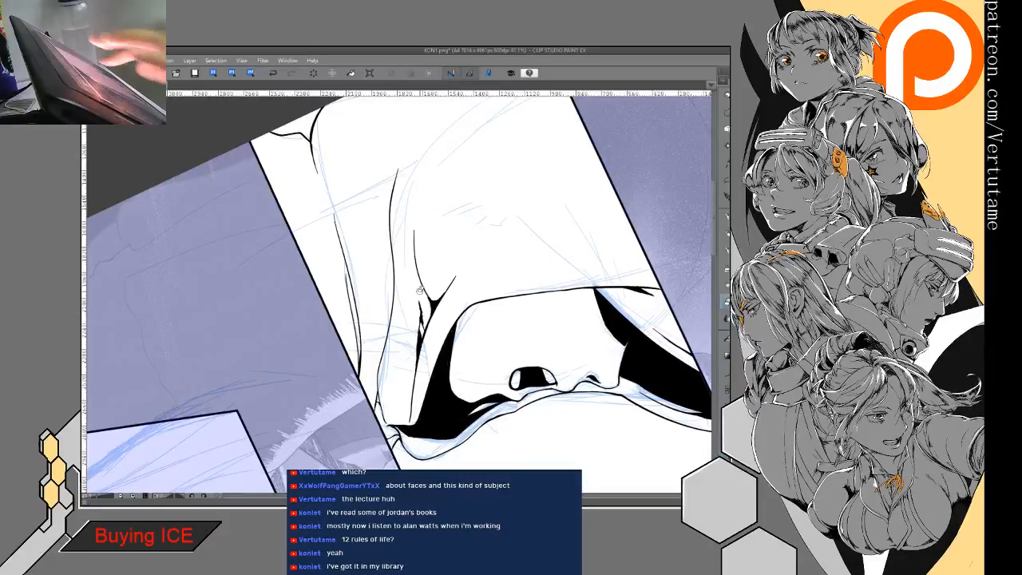
{"action": "key", "text": "h"}
{"action": "key", "text": "minus"}
{"action": "key", "text": "minus"}
{"action": "key", "text": "minus"}
{"action": "key", "text": "minus"}
{"action": "key", "text": "minus"}
{"action": "key", "text": "minus"}
{"action": "key", "text": "minus"}
{"action": "key", "text": "minus"}
{"action": "key", "text": "minus"}
{"action": "key", "text": "minus"}
{"action": "key", "text": "minus"}
{"action": "key", "text": "minus"}
{"action": "key", "text": "minus"}
{"action": "key", "text": "minus"}
{"action": "key", "text": "minus"}
{"action": "key", "text": "minus"}
{"action": "key", "text": "minus"}
{"action": "key", "text": "minus"}
{"action": "key", "text": "minus"}
{"action": "key", "text": "minus"}
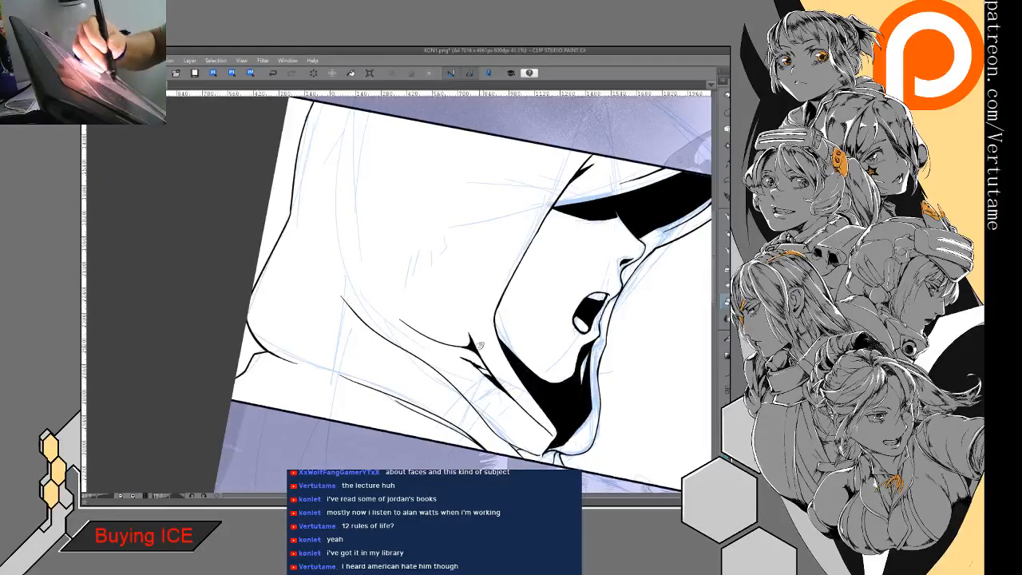
- Ink a short crease rising from the black wedge behind the jaw, undoing the first longer stroke and cleaning up the junction
{"action": "left_click_drag", "start_coordinate": [440, 301], "coordinate": [465, 331]}
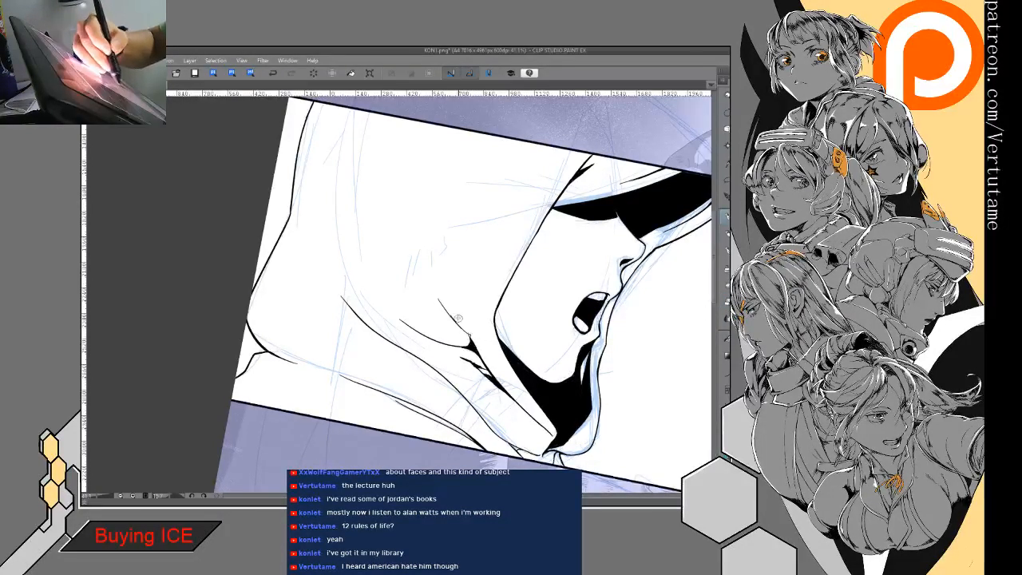
{"action": "key", "text": "ctrl+z"}
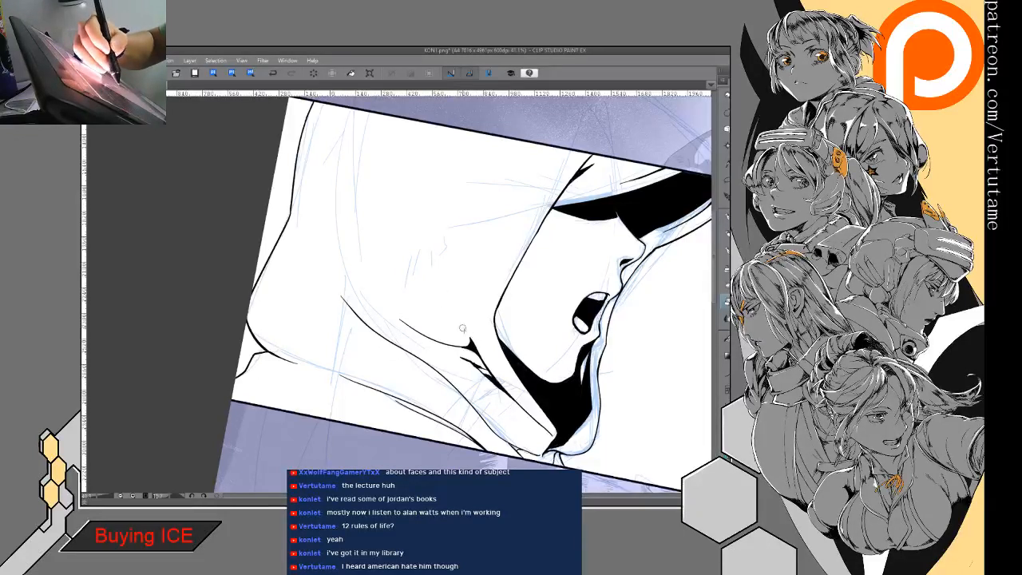
{"action": "mouse_move", "coordinate": [448, 306]}
{"action": "left_mouse_down"}
{"action": "mouse_move", "coordinate": [472, 344]}
{"action": "mouse_move", "coordinate": [448, 307]}
{"action": "left_mouse_up"}
{"action": "key", "text": "e"}
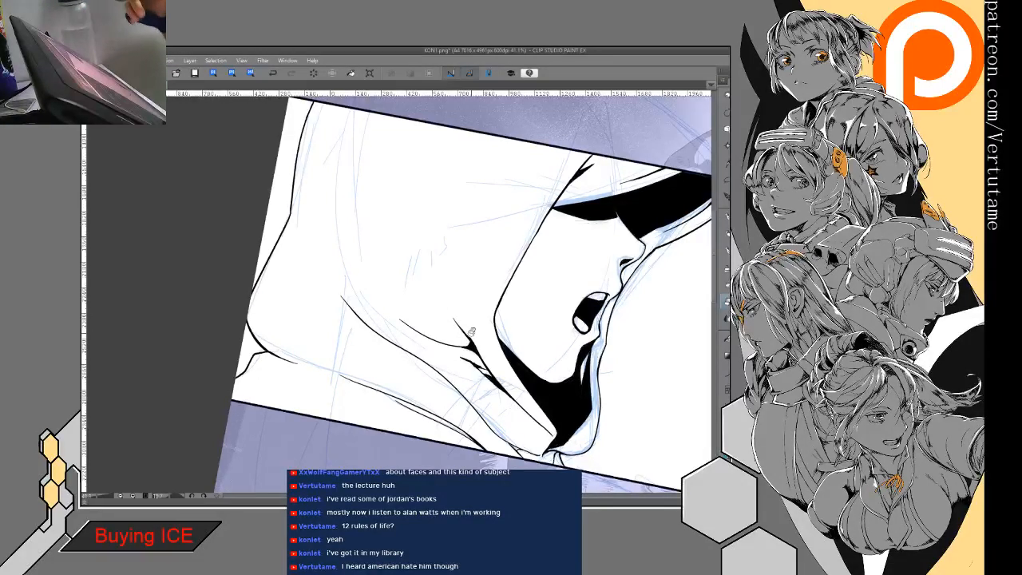
{"action": "left_click_drag", "start_coordinate": [472, 331], "coordinate": [409, 416]}
{"action": "key", "text": "p"}
{"action": "left_click_drag", "start_coordinate": [521, 256], "coordinate": [533, 239]}
{"action": "left_click_drag", "start_coordinate": [487, 290], "coordinate": [524, 157]}
{"action": "key", "text": "ctrl+minus"}
{"action": "key", "text": "minus"}
{"action": "key", "text": "minus"}
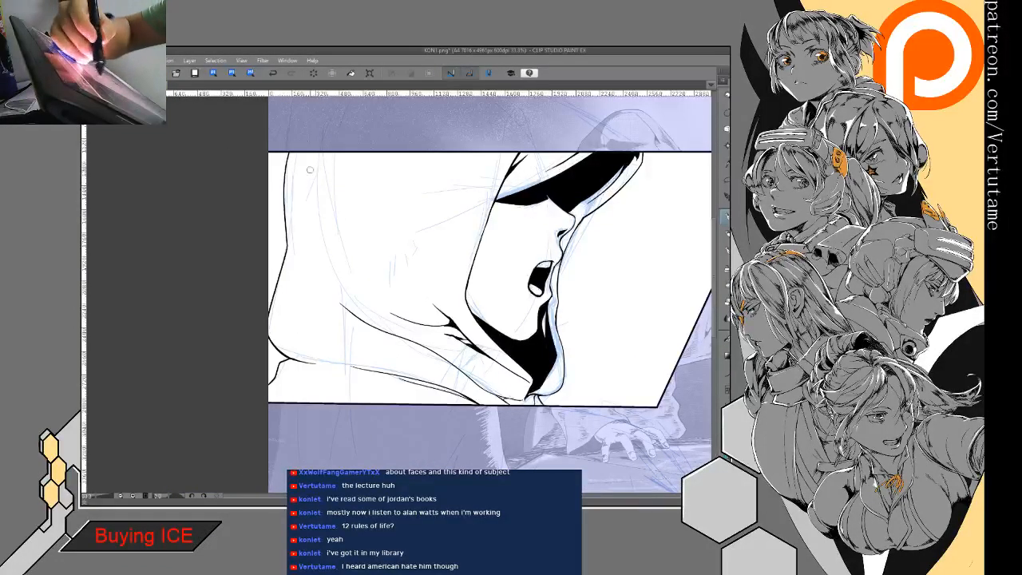
- Ink an angular fold on the rear of the hood from near the top border, with a branch toward the face trimmed shorter
{"action": "mouse_move", "coordinate": [310, 158]}
{"action": "left_mouse_down"}
{"action": "mouse_move", "coordinate": [327, 222]}
{"action": "mouse_move", "coordinate": [366, 245]}
{"action": "left_mouse_up"}
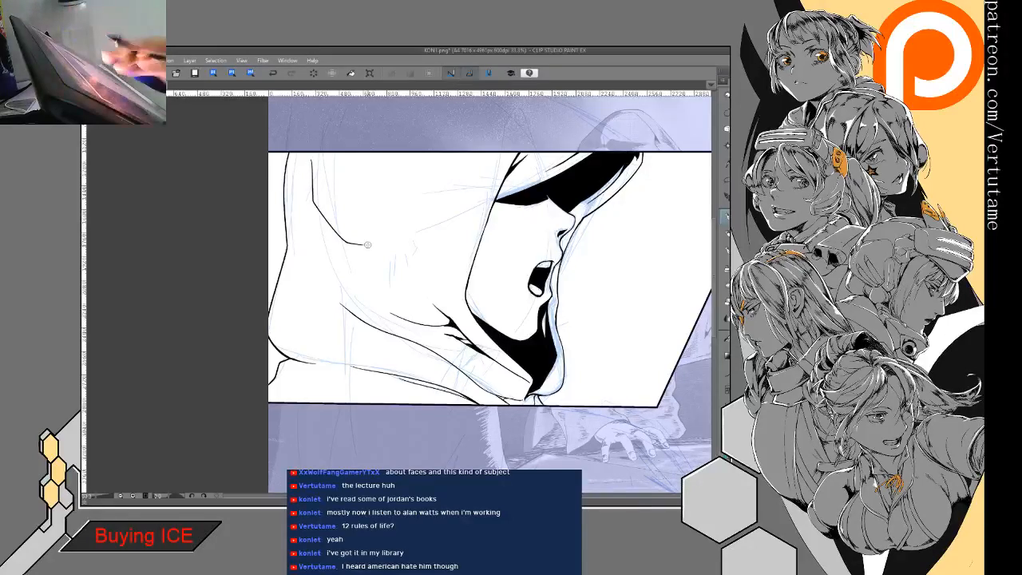
{"action": "left_click_drag", "start_coordinate": [455, 238], "coordinate": [410, 267]}
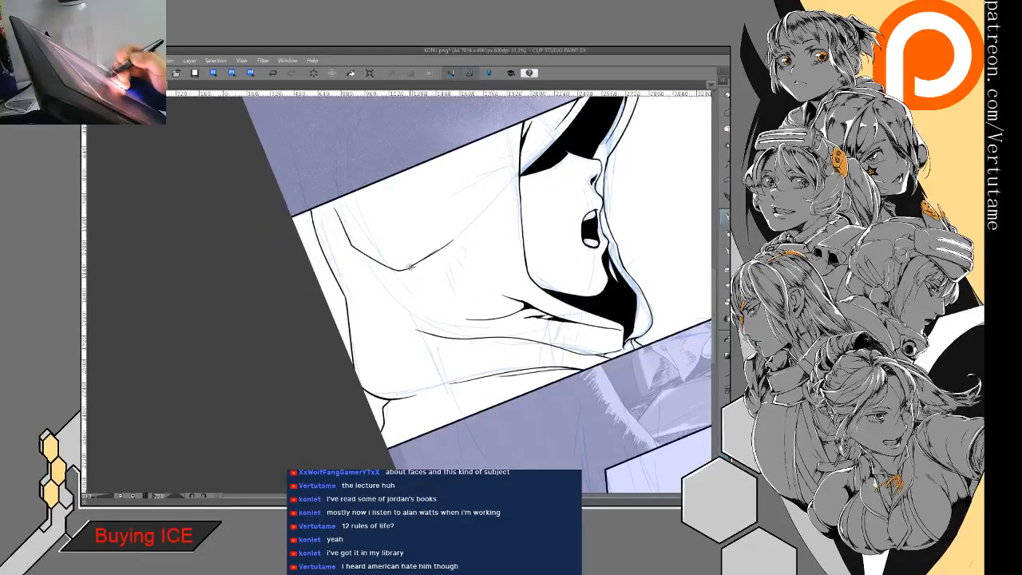
{"action": "key", "text": "e"}
{"action": "left_click_drag", "start_coordinate": [458, 233], "coordinate": [400, 269]}
{"action": "key", "text": "p"}
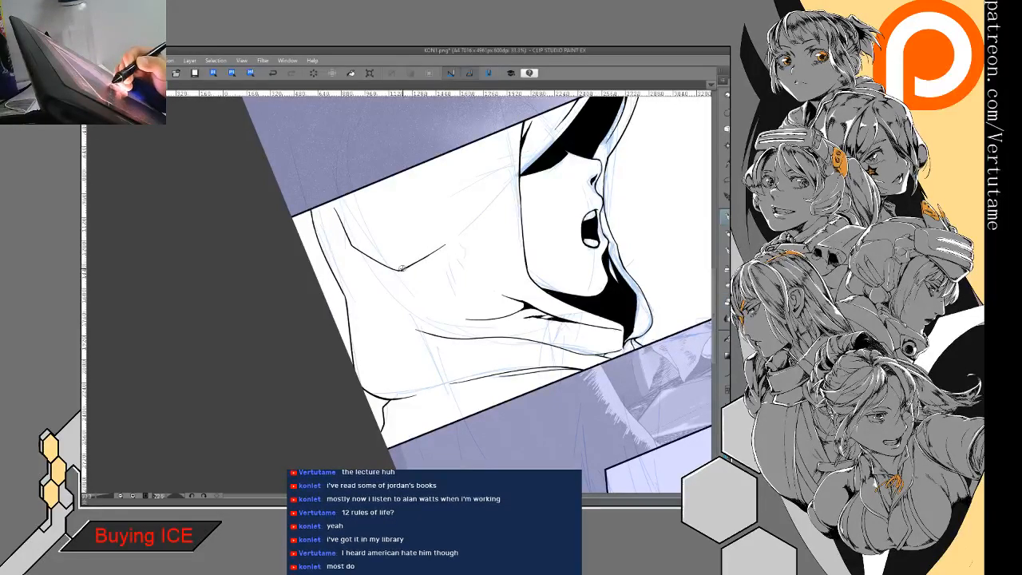
- Thicken the bend where the rear hood fold meets its branch toward the face
{"action": "left_click_drag", "start_coordinate": [319, 263], "coordinate": [425, 239]}
{"action": "key", "text": "ctrl+plus"}
{"action": "key", "text": "ctrl+plus"}
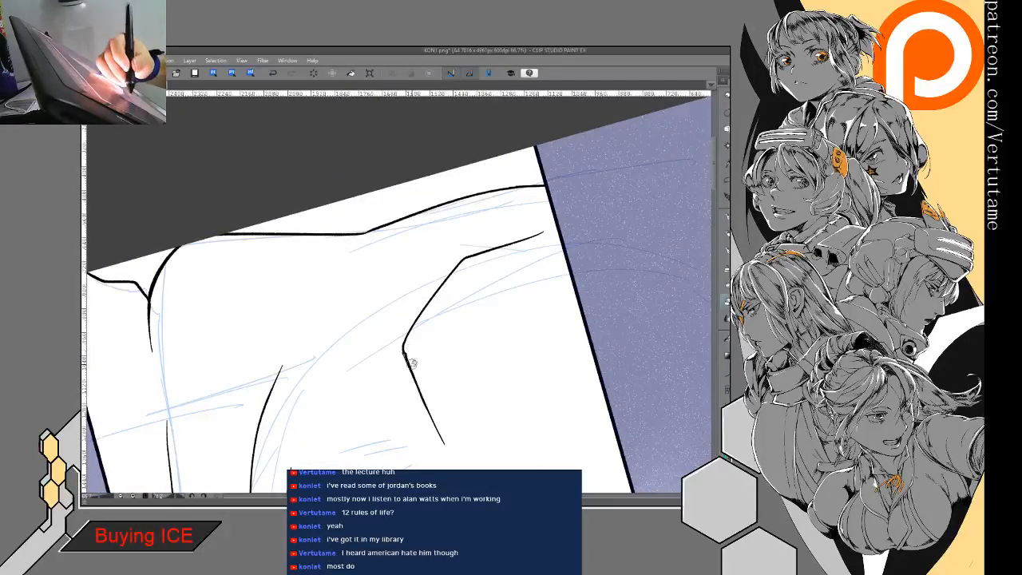
{"action": "mouse_move", "coordinate": [389, 285]}
{"action": "left_mouse_down"}
{"action": "mouse_move", "coordinate": [408, 361]}
{"action": "mouse_move", "coordinate": [426, 268]}
{"action": "left_mouse_up"}
{"action": "key", "text": "ctrl+minus"}
{"action": "key", "text": "ctrl+minus"}
{"action": "key", "text": "ctrl+at"}
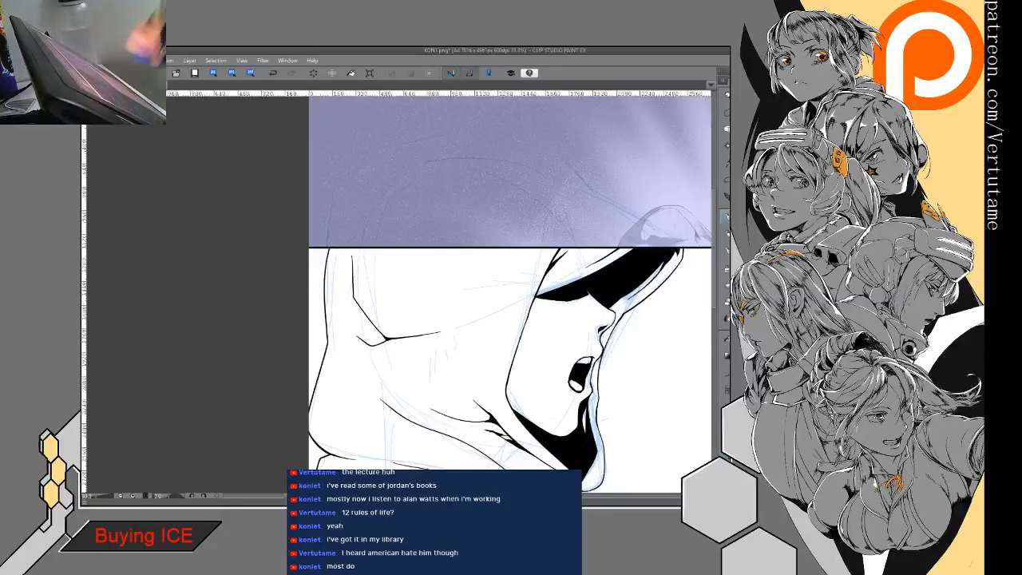
- Outline a small three-pointed shadow beside the rear hood fold's bend and fill it with black
{"action": "mouse_move", "coordinate": [357, 342]}
{"action": "left_mouse_down"}
{"action": "mouse_move", "coordinate": [360, 368]}
{"action": "mouse_move", "coordinate": [370, 346]}
{"action": "left_mouse_up"}
{"action": "key", "text": "g"}
{"action": "key", "text": "g"}
{"action": "left_click", "coordinate": [362, 345]}
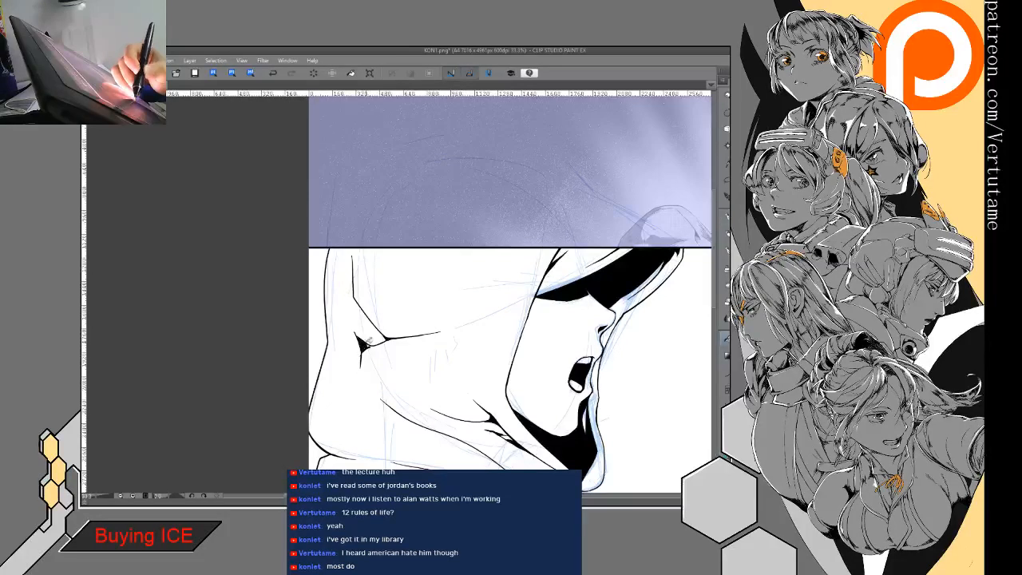
{"action": "key", "text": "p"}
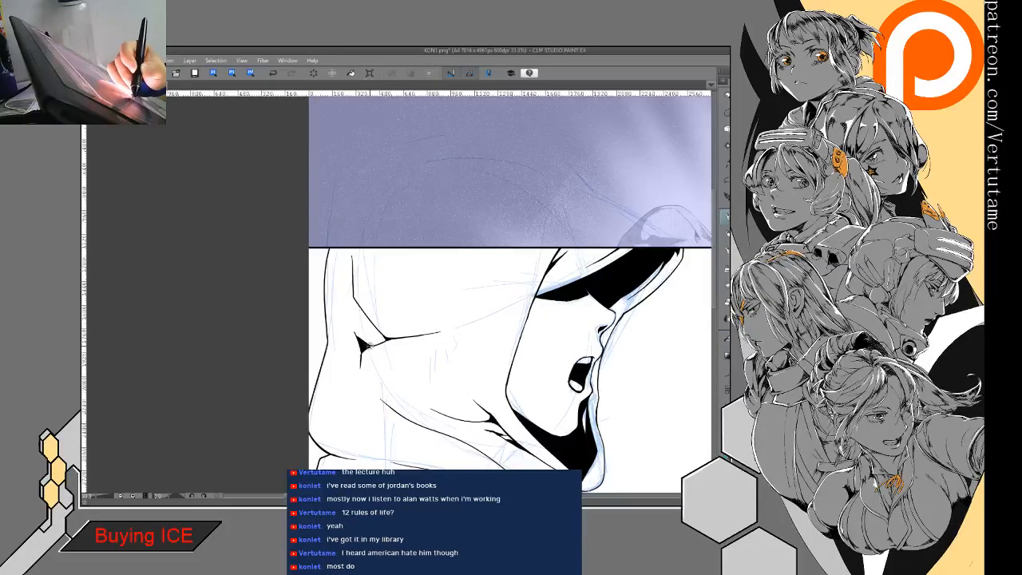
- Sharpen the three-pointed shadow beside the rear hood fold, lengthening its points and erasing its link to the fold's bend
{"action": "key", "text": "e"}
{"action": "mouse_move", "coordinate": [364, 353]}
{"action": "left_mouse_down"}
{"action": "mouse_move", "coordinate": [361, 368]}
{"action": "mouse_move", "coordinate": [408, 352]}
{"action": "left_mouse_up"}
{"action": "key", "text": "p"}
{"action": "key", "text": "e"}
{"action": "key", "text": "p"}
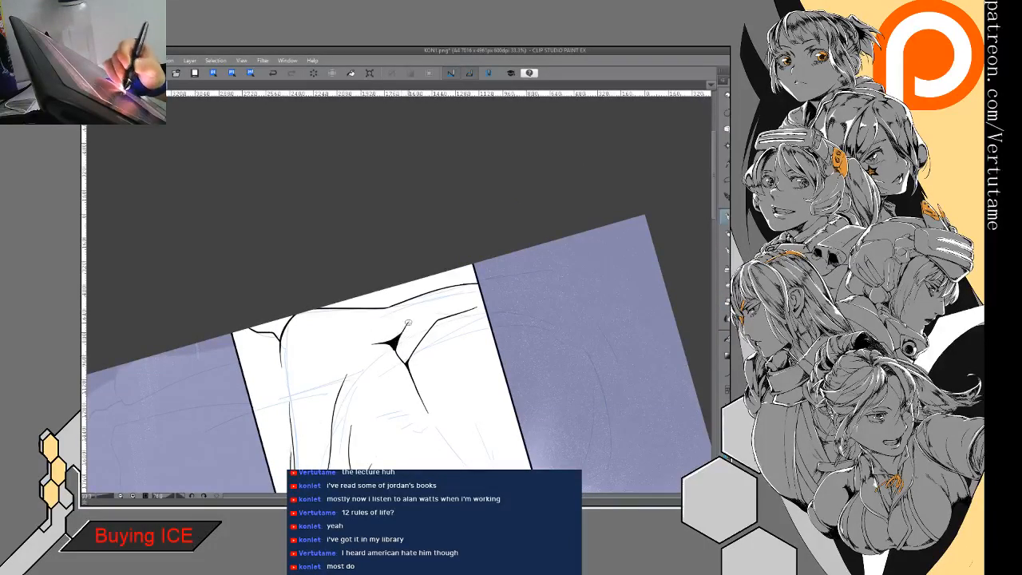
{"action": "key", "text": "e"}
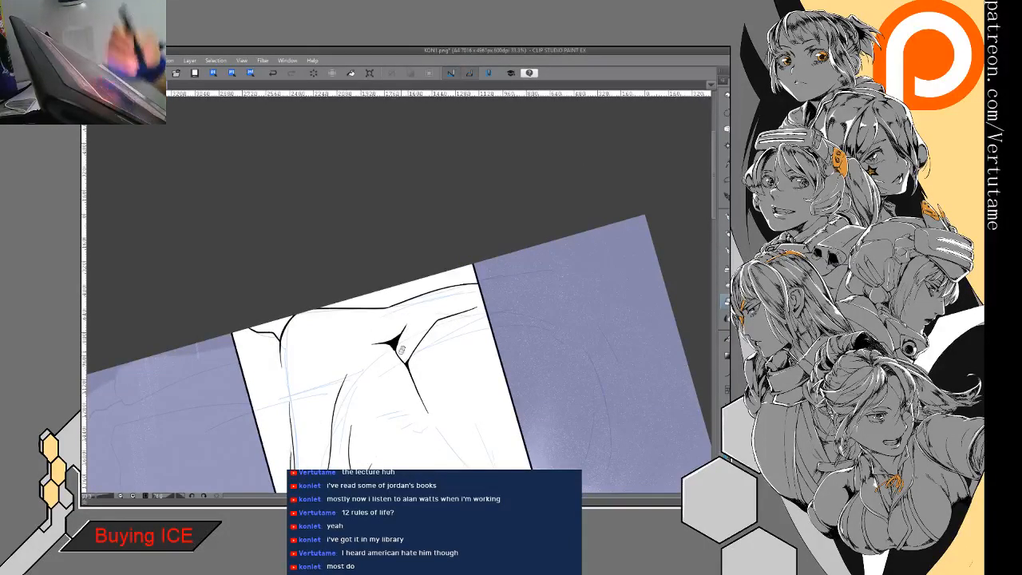
{"action": "mouse_move", "coordinate": [403, 349]}
{"action": "left_mouse_down"}
{"action": "mouse_move", "coordinate": [433, 282]}
{"action": "mouse_move", "coordinate": [397, 303]}
{"action": "mouse_move", "coordinate": [416, 327]}
{"action": "mouse_move", "coordinate": [427, 307]}
{"action": "mouse_move", "coordinate": [399, 283]}
{"action": "mouse_move", "coordinate": [411, 282]}
{"action": "left_mouse_up"}
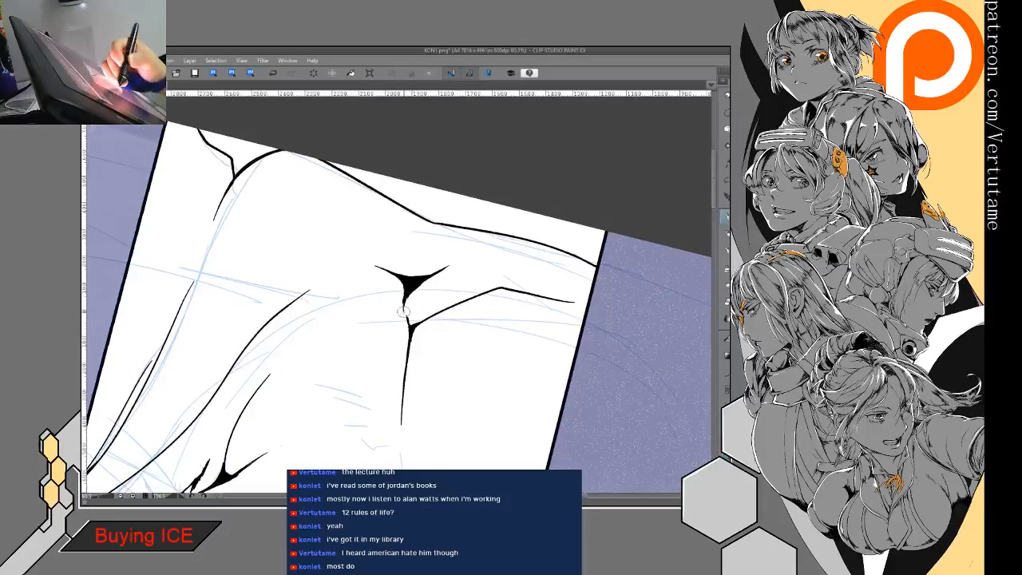
{"action": "key", "text": "e"}
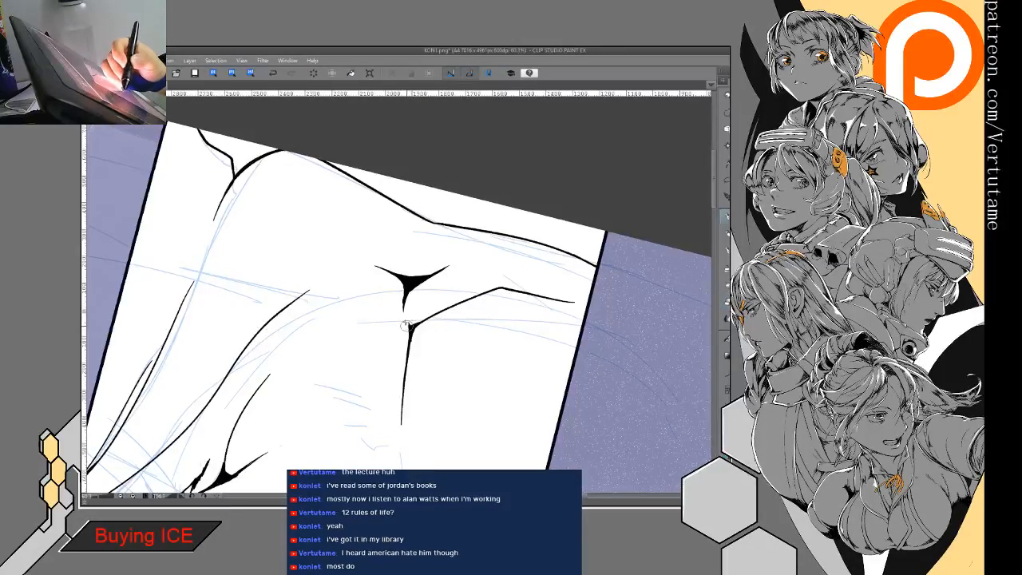
{"action": "mouse_move", "coordinate": [430, 276]}
{"action": "left_mouse_down"}
{"action": "mouse_move", "coordinate": [461, 265]}
{"action": "mouse_move", "coordinate": [432, 374]}
{"action": "mouse_move", "coordinate": [425, 278]}
{"action": "left_mouse_up"}
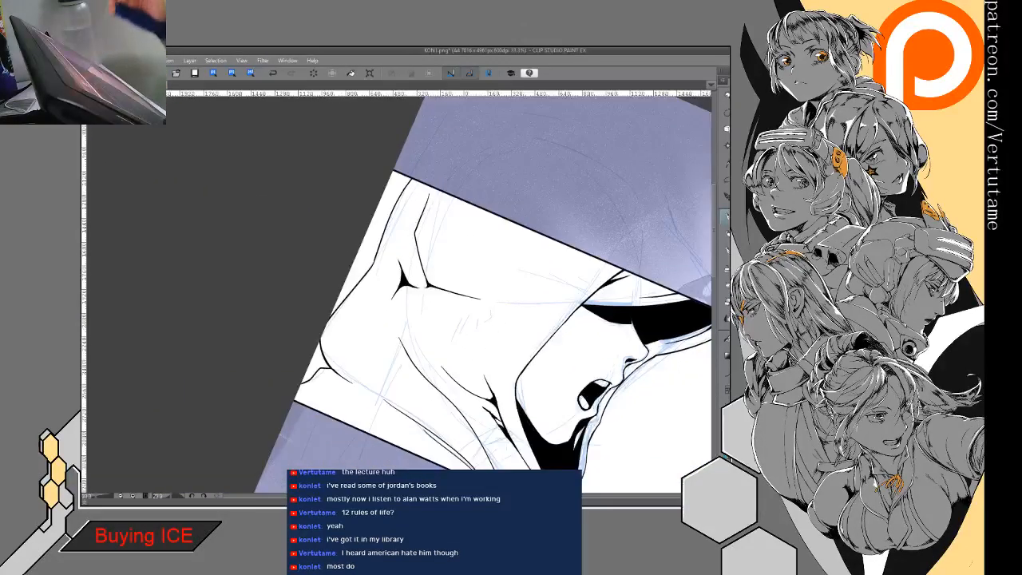
- Lasso the small three-pointed shadow beside the rear hood fold, delete it and clear the selection
{"action": "left_click_drag", "start_coordinate": [527, 368], "coordinate": [496, 265]}
{"action": "left_click_drag", "start_coordinate": [401, 472], "coordinate": [433, 492]}
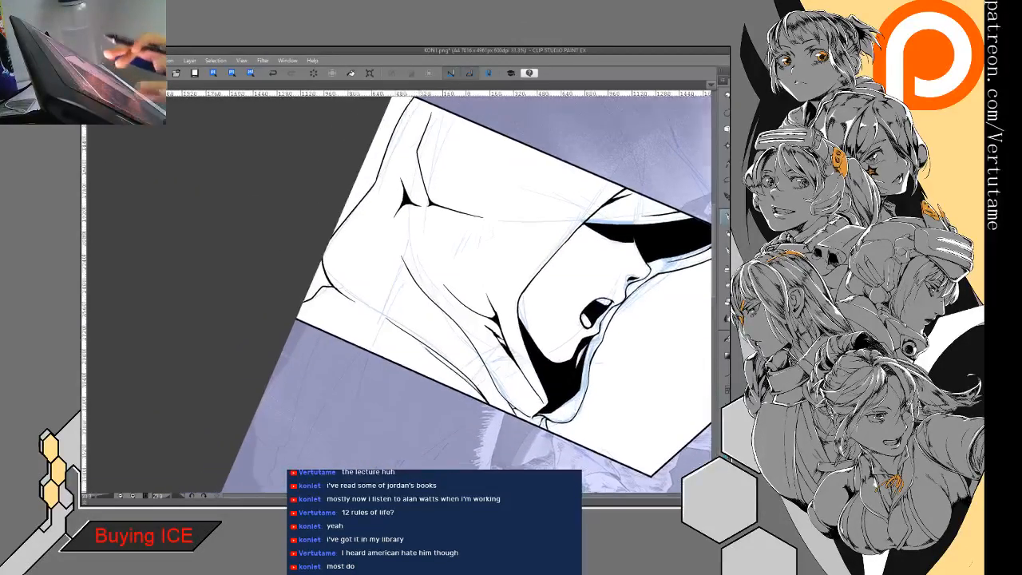
{"action": "key", "text": "m"}
{"action": "mouse_move", "coordinate": [420, 215]}
{"action": "left_mouse_down"}
{"action": "mouse_move", "coordinate": [399, 227]}
{"action": "mouse_move", "coordinate": [403, 169]}
{"action": "mouse_move", "coordinate": [421, 213]}
{"action": "left_mouse_up"}
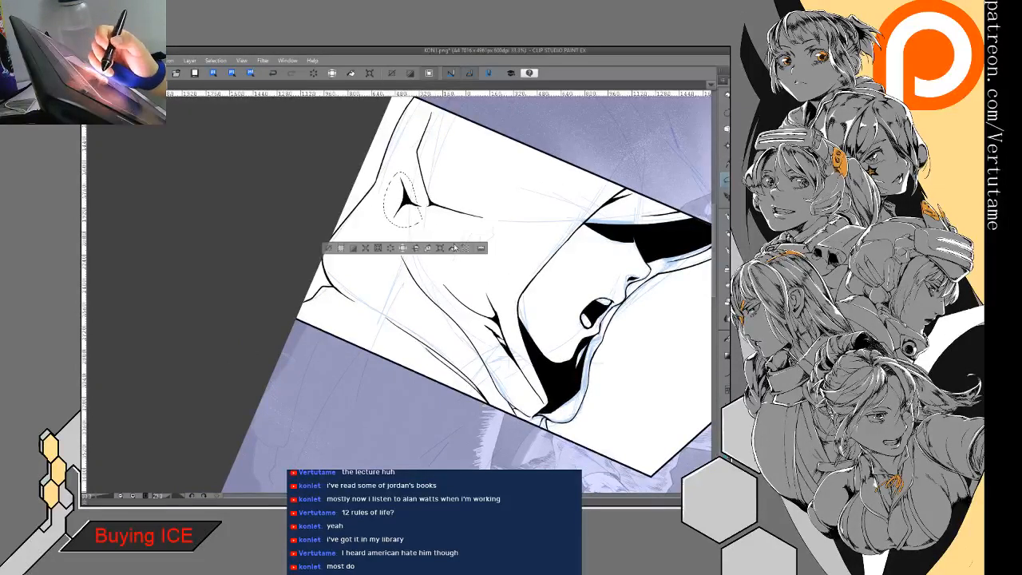
{"action": "left_click", "coordinate": [366, 249]}
{"action": "left_click", "coordinate": [330, 248]}
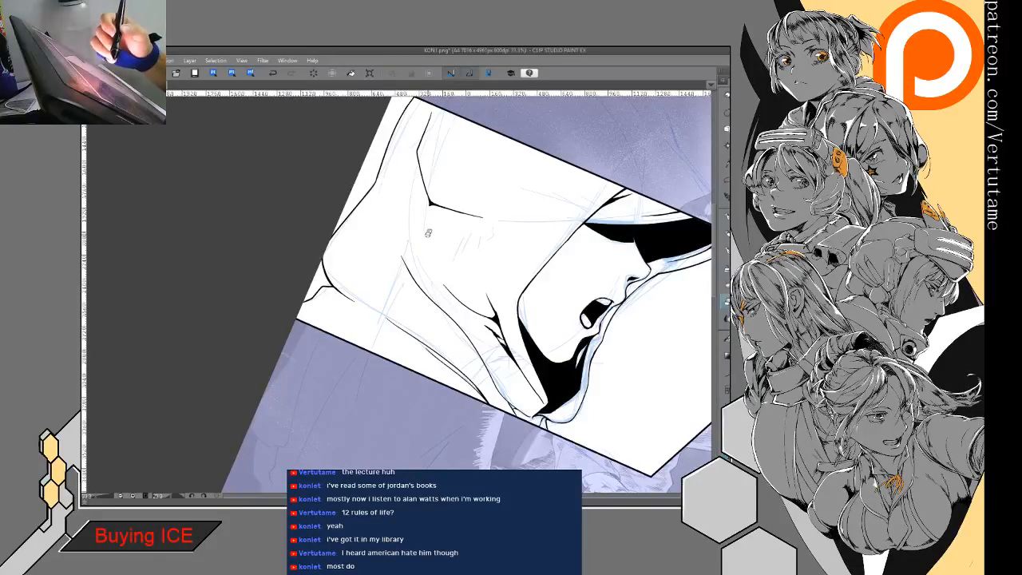
- Extend the long middle hood fold upward with a slightly curved tapering stroke, undoing an extra stroke beside it
{"action": "left_click_drag", "start_coordinate": [399, 188], "coordinate": [404, 259]}
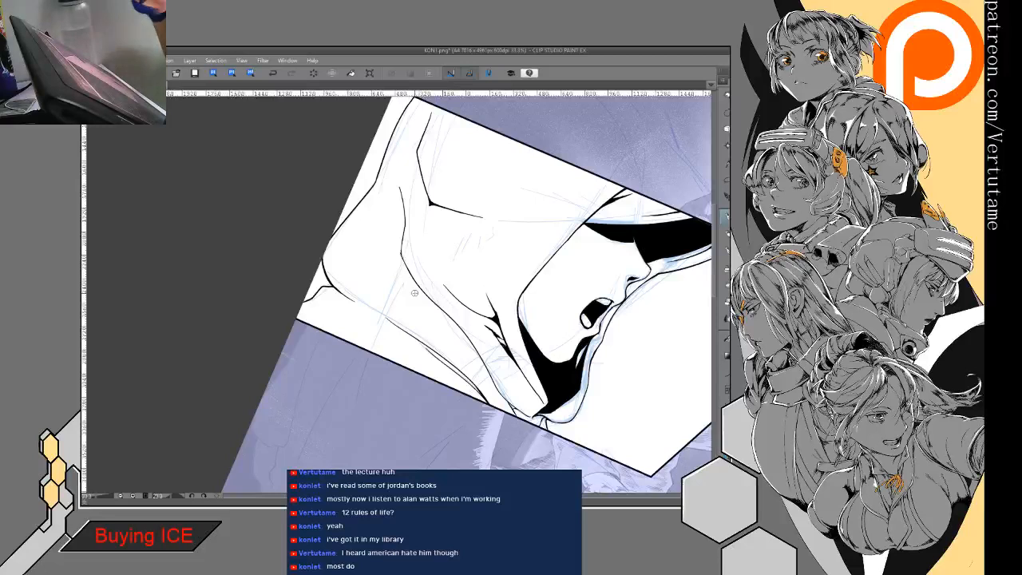
{"action": "mouse_move", "coordinate": [414, 293]}
{"action": "left_mouse_down"}
{"action": "mouse_move", "coordinate": [425, 334]}
{"action": "mouse_move", "coordinate": [423, 306]}
{"action": "left_mouse_up"}
{"action": "left_click_drag", "start_coordinate": [376, 222], "coordinate": [387, 302]}
{"action": "left_click", "coordinate": [272, 72]}
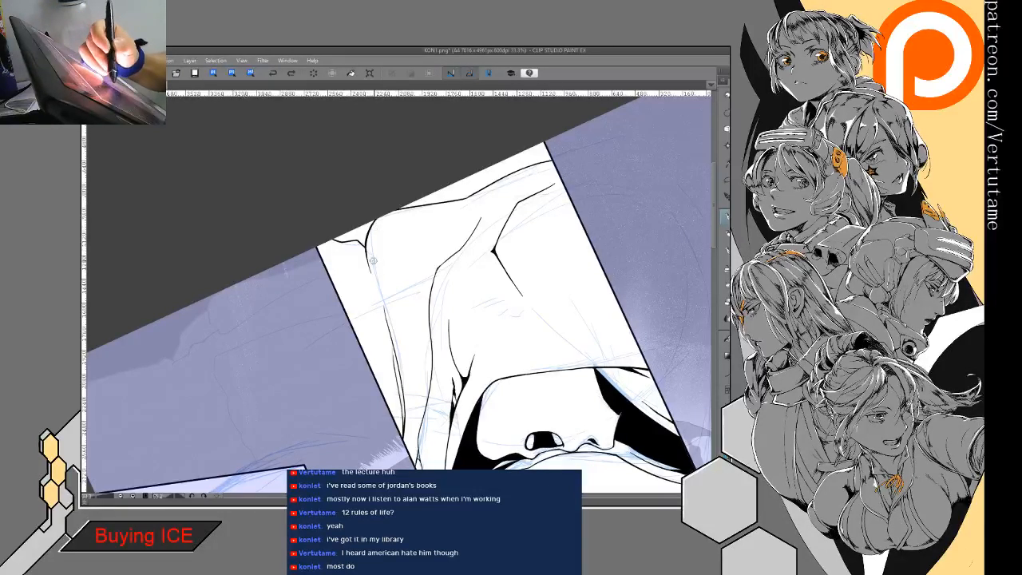
- Ink the missing stretch of the lower hood fold from the rear fork, clean it up and fill its narrow gap black
{"action": "left_click_drag", "start_coordinate": [366, 250], "coordinate": [381, 314]}
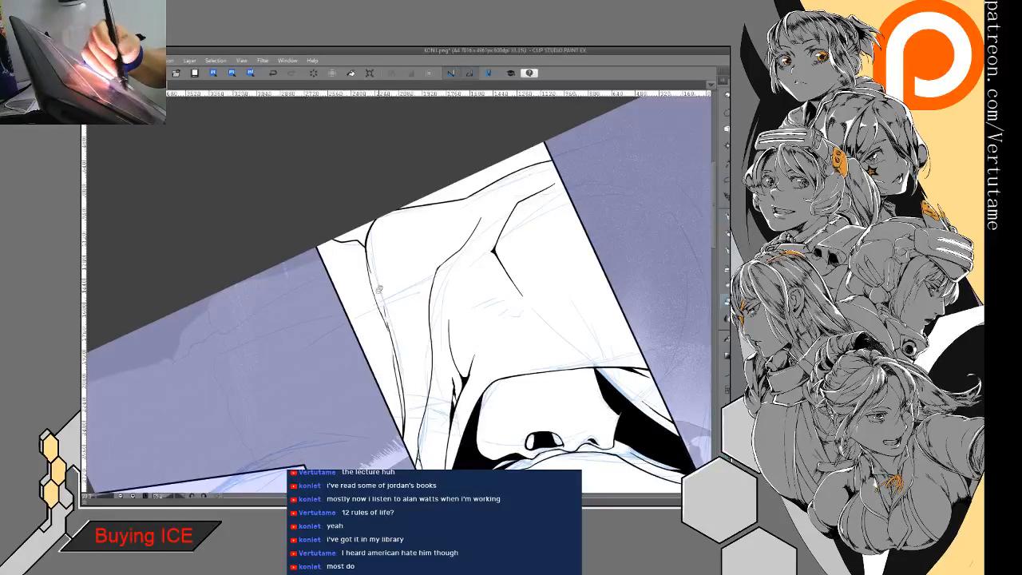
{"action": "left_click_drag", "start_coordinate": [394, 337], "coordinate": [384, 310]}
{"action": "key", "text": "p"}
{"action": "left_click_drag", "start_coordinate": [367, 259], "coordinate": [392, 343]}
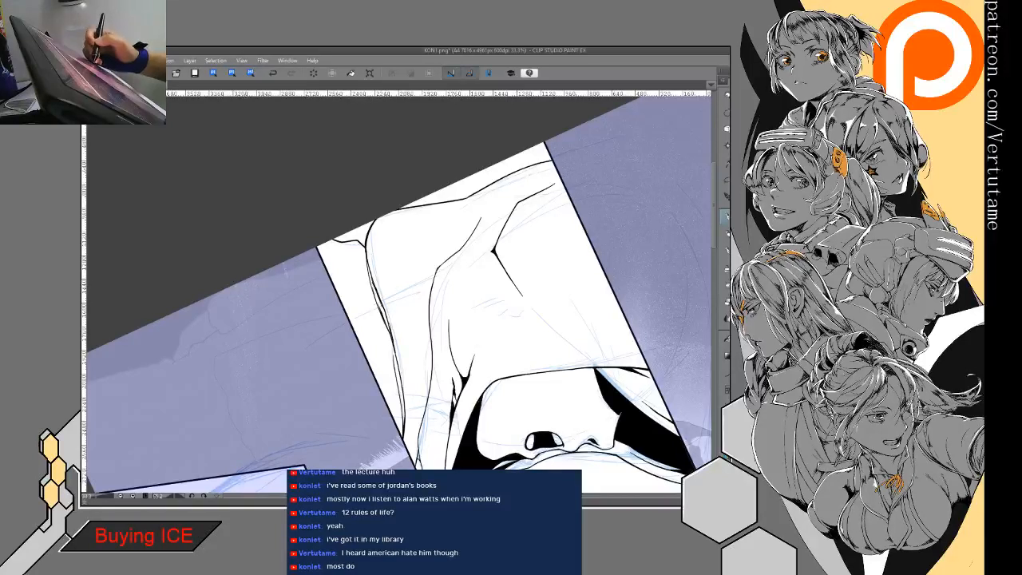
{"action": "key", "text": "g"}
{"action": "left_click", "coordinate": [380, 298]}
- Strengthen the lower hood fold with tapered black accents and refine the neighbouring crease lines
{"action": "key", "text": "p"}
{"action": "mouse_move", "coordinate": [385, 295]}
{"action": "left_mouse_down"}
{"action": "mouse_move", "coordinate": [392, 335]}
{"action": "mouse_move", "coordinate": [386, 294]}
{"action": "mouse_move", "coordinate": [459, 416]}
{"action": "mouse_move", "coordinate": [418, 370]}
{"action": "mouse_move", "coordinate": [434, 395]}
{"action": "left_mouse_up"}
{"action": "left_click_drag", "start_coordinate": [476, 289], "coordinate": [444, 349]}
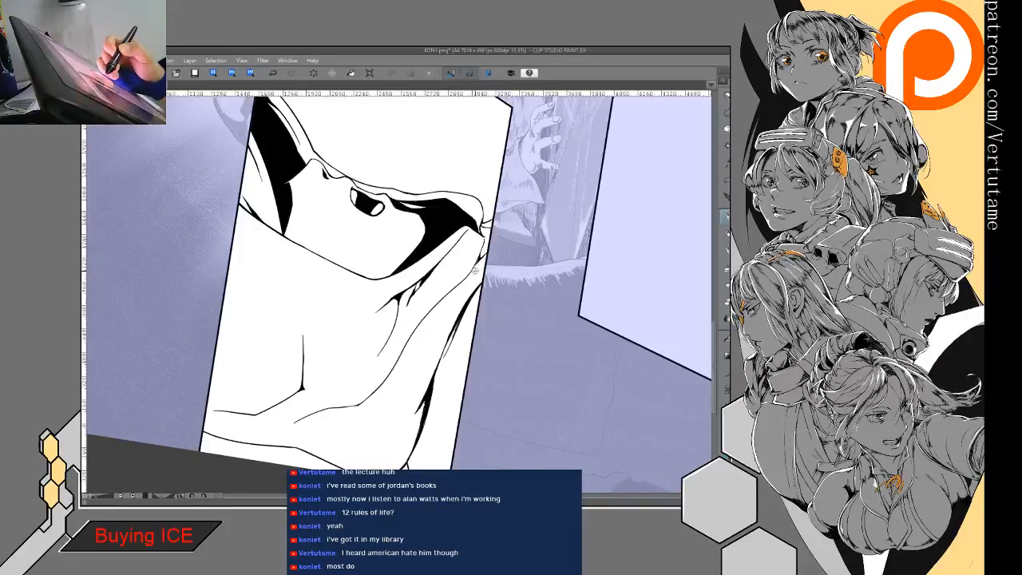
{"action": "mouse_move", "coordinate": [440, 301]}
{"action": "left_mouse_down"}
{"action": "mouse_move", "coordinate": [420, 336]}
{"action": "mouse_move", "coordinate": [431, 320]}
{"action": "mouse_move", "coordinate": [384, 342]}
{"action": "mouse_move", "coordinate": [363, 373]}
{"action": "left_mouse_up"}
{"action": "key", "text": "e"}
{"action": "key", "text": "p"}
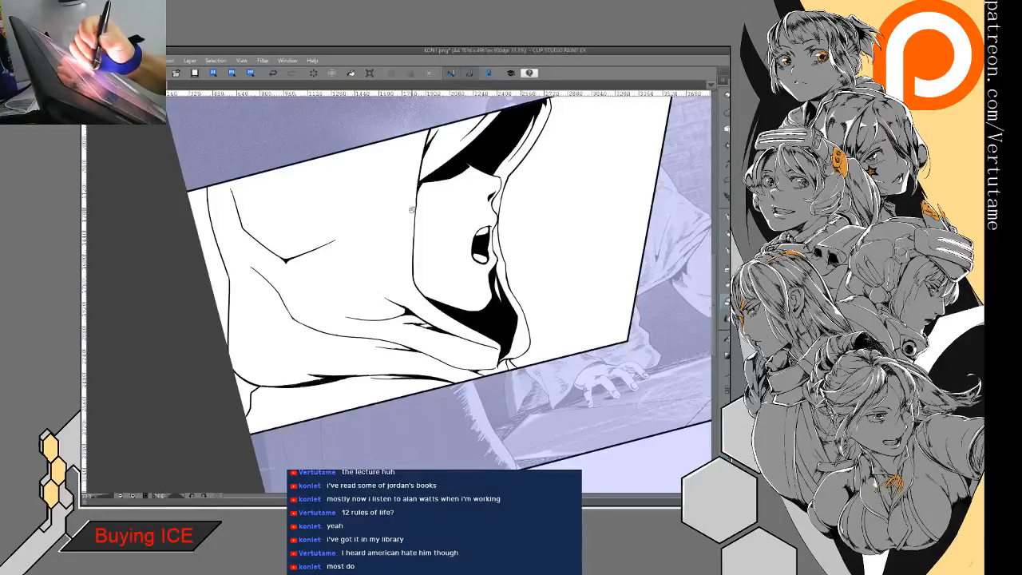
- Fill the panel's background with black in front of the face and behind the hood's rear outline
{"action": "scroll", "coordinate": [498, 314], "scroll_direction": "down", "scroll_amount": 3}
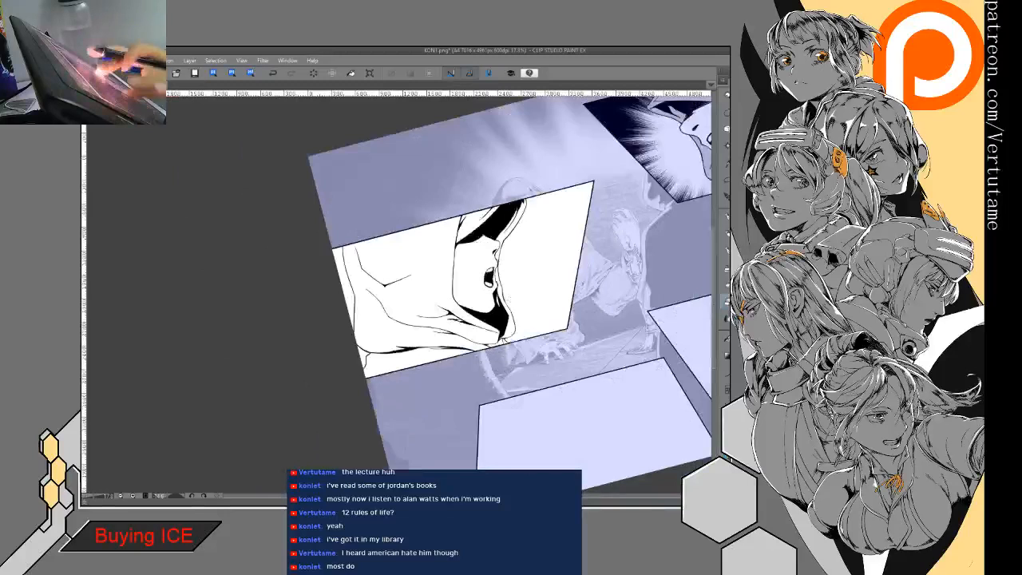
{"action": "left_click_drag", "start_coordinate": [499, 314], "coordinate": [371, 274]}
{"action": "key", "text": "ctrl+@"}
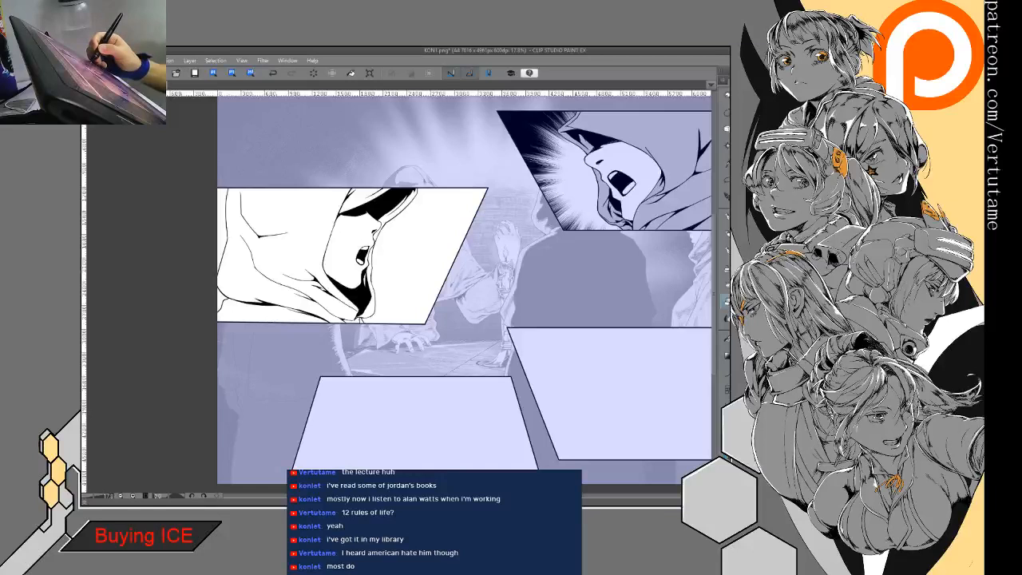
{"action": "left_click_drag", "start_coordinate": [429, 244], "coordinate": [498, 245]}
{"action": "key", "text": "g"}
{"action": "key", "text": "g"}
{"action": "left_click", "coordinate": [497, 245]}
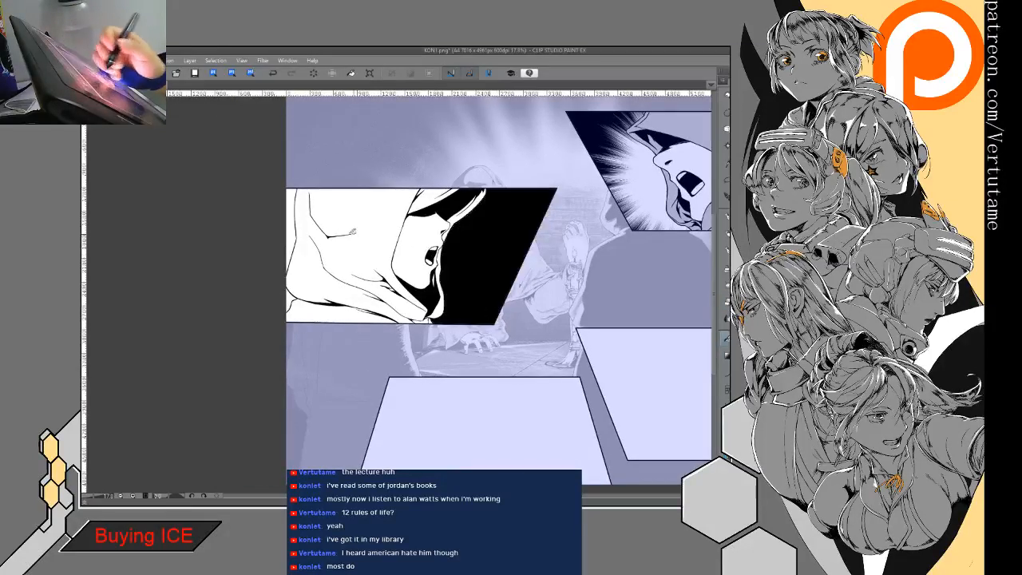
{"action": "left_click", "coordinate": [295, 227]}
{"action": "left_click", "coordinate": [290, 302]}
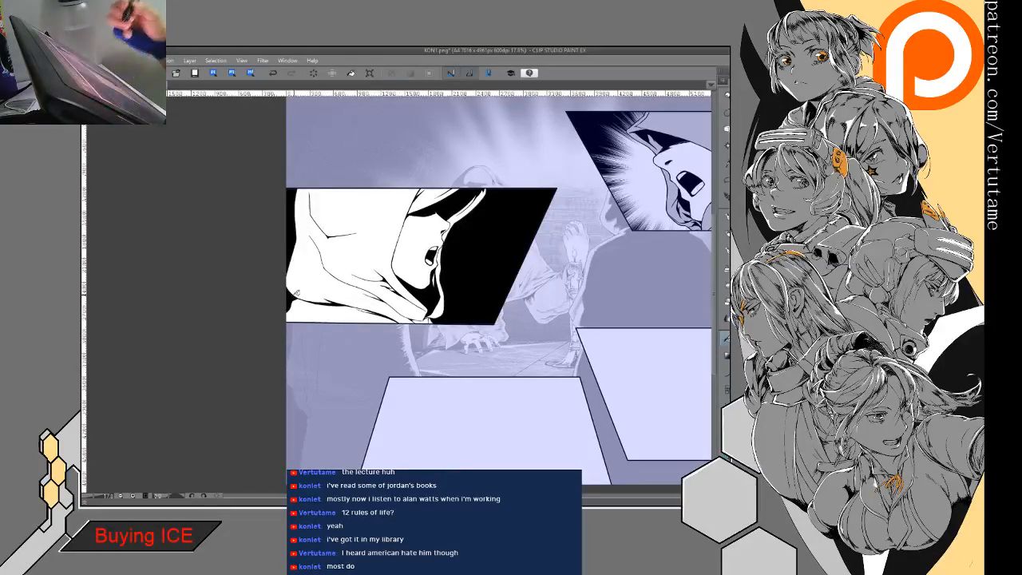
{"action": "left_click_drag", "start_coordinate": [495, 240], "coordinate": [432, 243]}
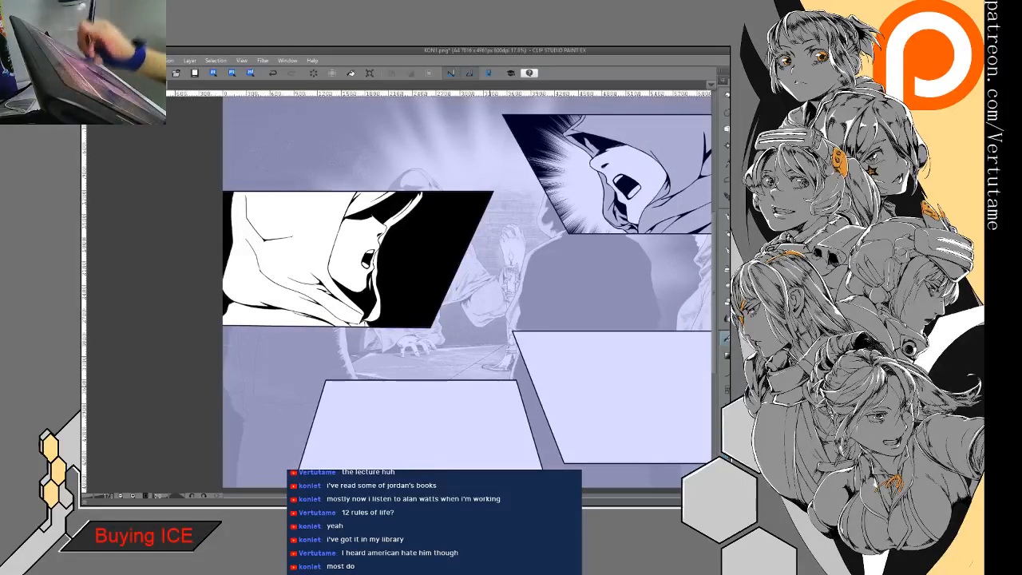
- Try filling the hood, the cloth along the lower border and the hood's front rim with solid black
{"action": "left_click", "coordinate": [627, 174]}
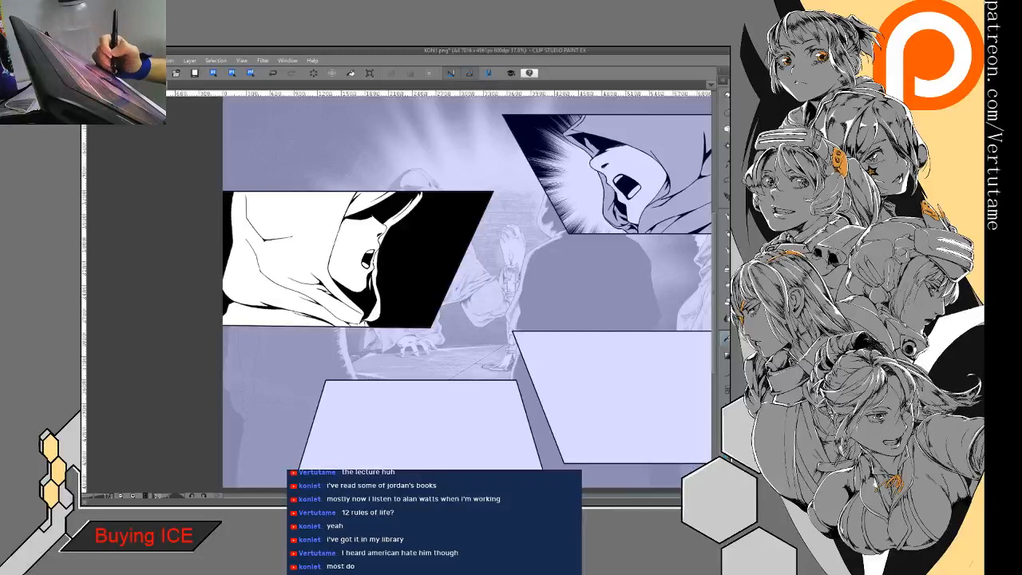
{"action": "left_click_drag", "start_coordinate": [328, 249], "coordinate": [481, 258]}
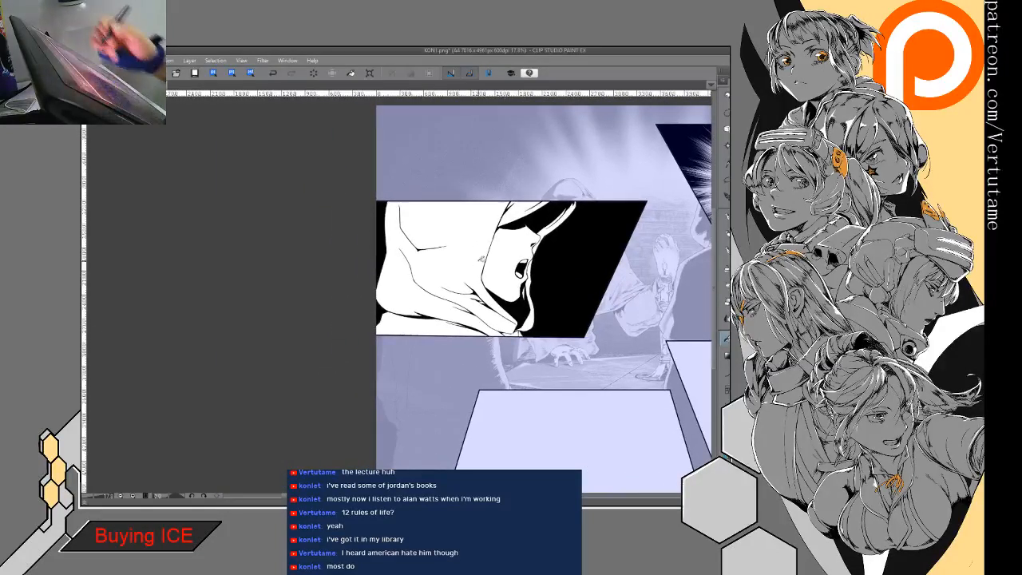
{"action": "left_click", "coordinate": [459, 260]}
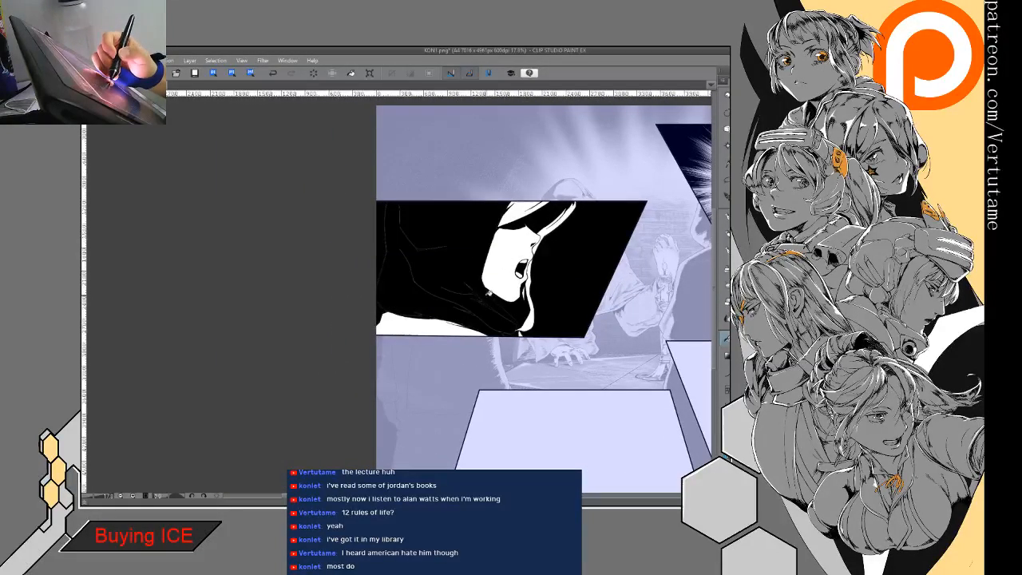
{"action": "left_click", "coordinate": [440, 325]}
{"action": "left_click", "coordinate": [527, 206]}
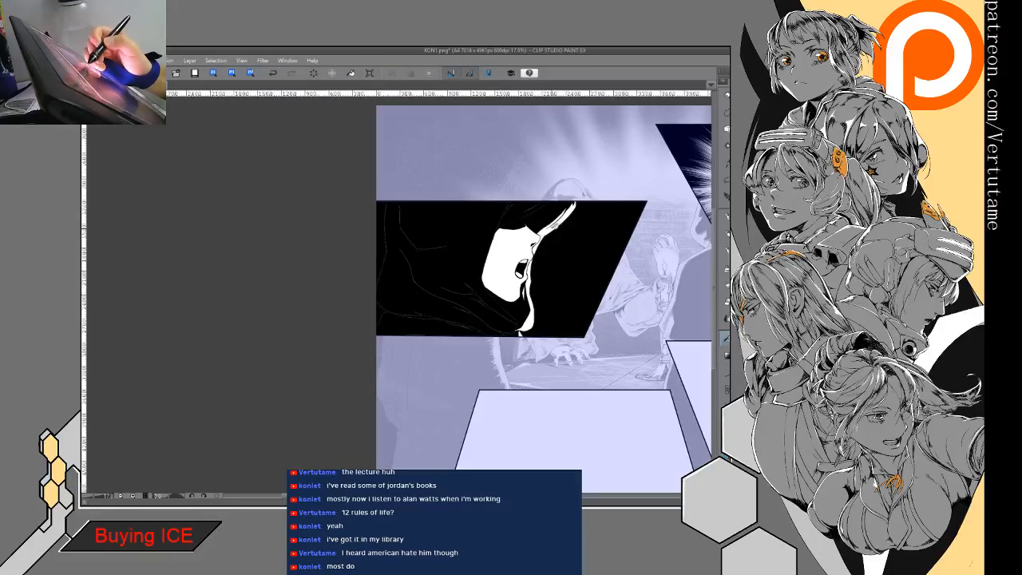
{"action": "left_click", "coordinate": [559, 222]}
{"action": "left_click", "coordinate": [529, 288]}
{"action": "left_click", "coordinate": [526, 291]}
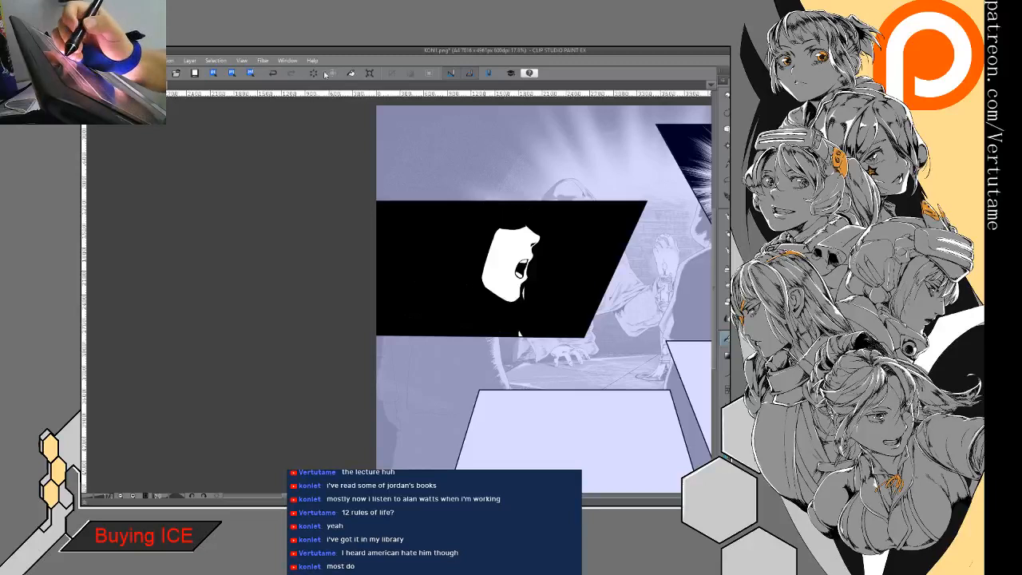
{"action": "left_click", "coordinate": [274, 72]}
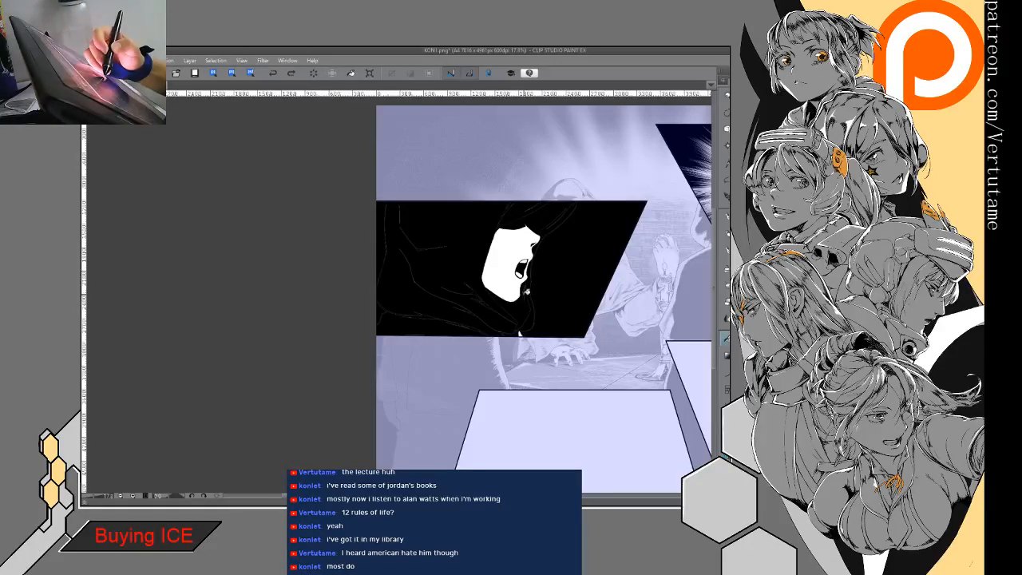
{"action": "left_click", "coordinate": [526, 292]}
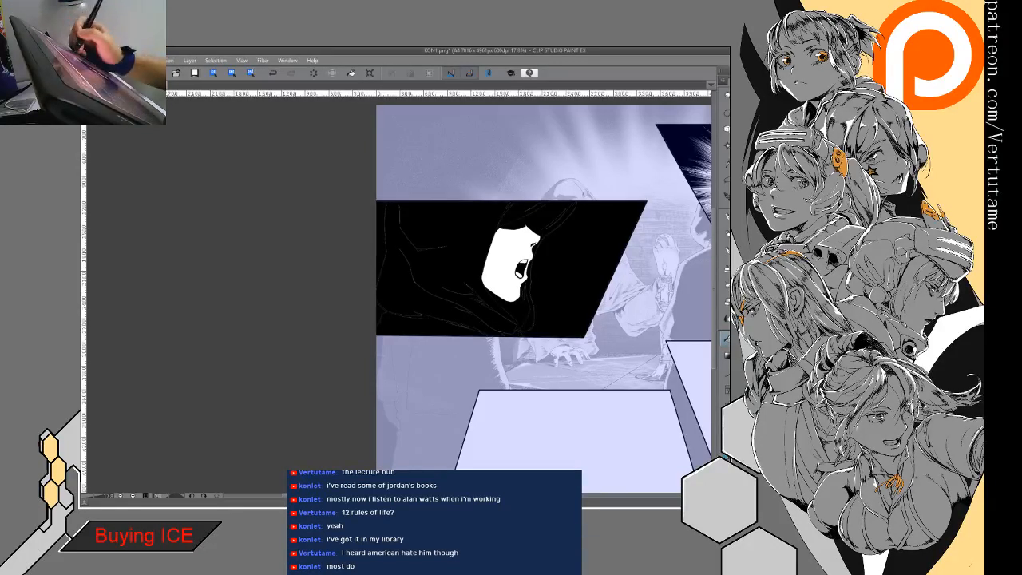
- Undo the black fills on the hood and lower cloth and shade the garment light gray instead
{"action": "key", "text": "ctrl+z"}
{"action": "left_click_drag", "start_coordinate": [527, 296], "coordinate": [544, 262]}
{"action": "scroll", "coordinate": [483, 247], "scroll_direction": "down", "scroll_amount": 5}
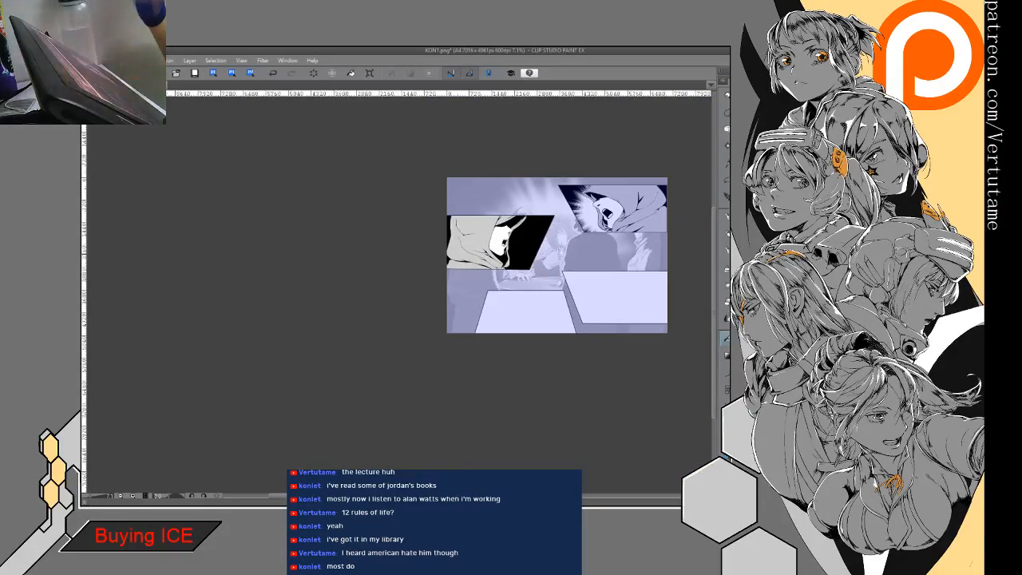
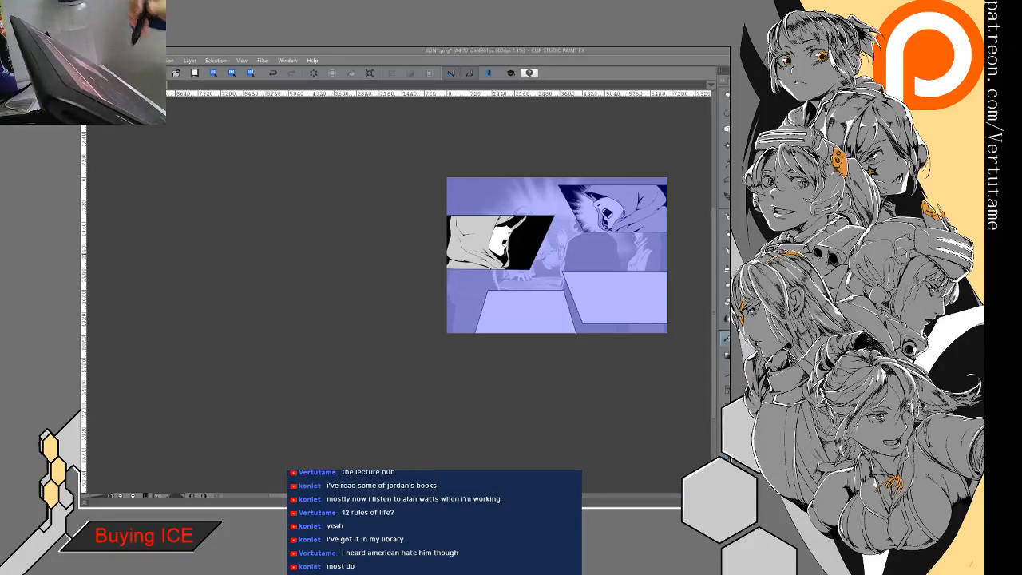
- Switch to the empty lower-right slanted panel, add a layer for it and show the blue hooded-figure sketch
{"action": "left_click_drag", "start_coordinate": [549, 363], "coordinate": [455, 406]}
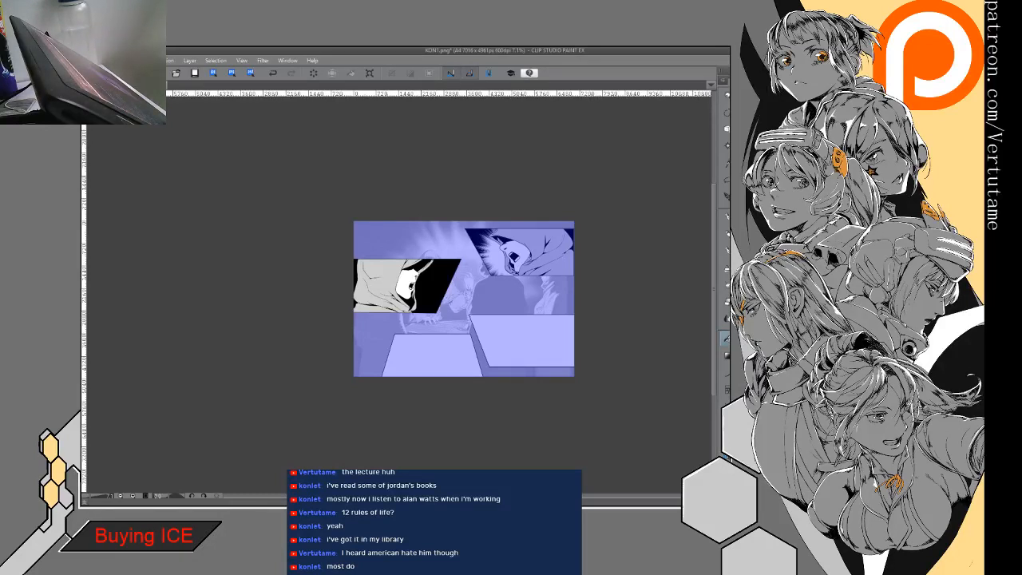
{"action": "left_click", "coordinate": [524, 341]}
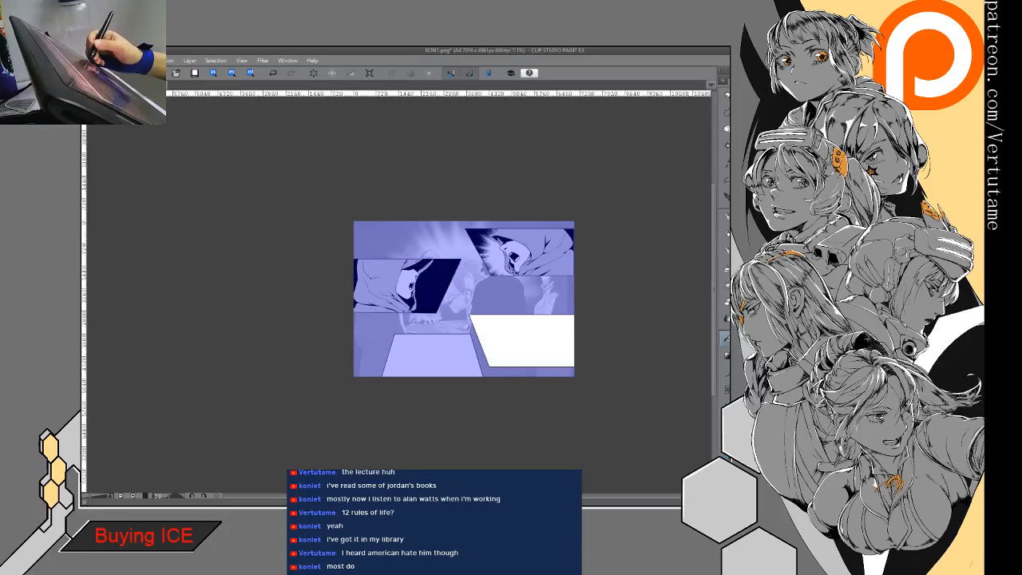
{"action": "key", "text": "ctrl+shift+n"}
{"action": "key", "text": "ctrl+v"}
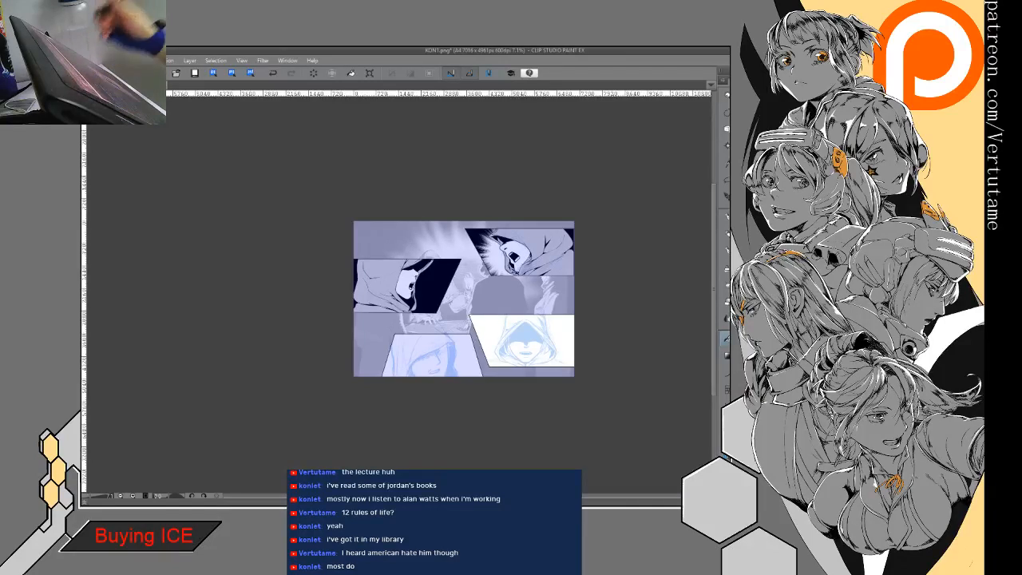
{"action": "scroll", "coordinate": [523, 336], "scroll_direction": "up", "scroll_amount": 5}
{"action": "scroll", "coordinate": [523, 336], "scroll_direction": "up", "scroll_amount": 1}
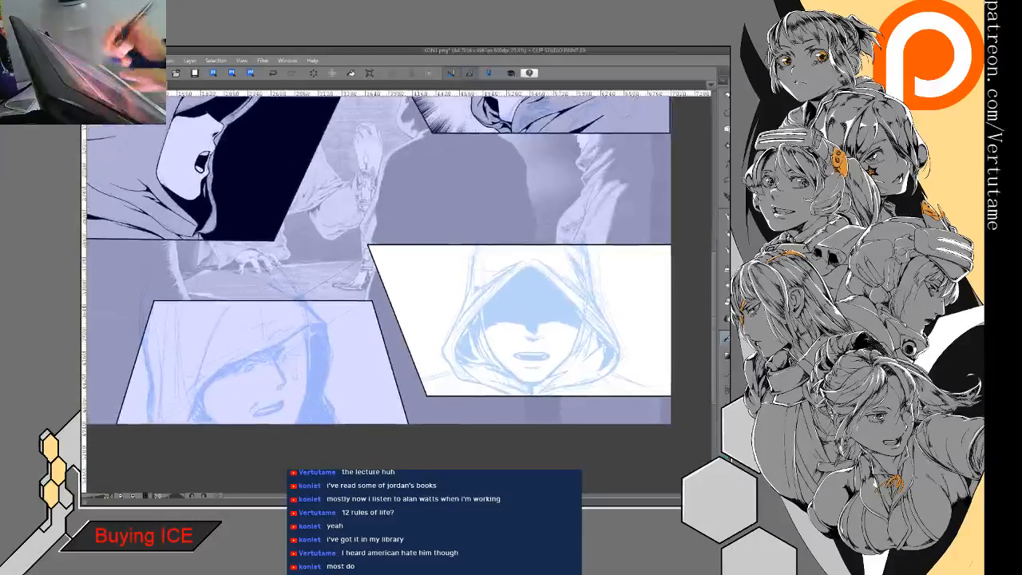
- Ink the hood's outer contour on both sides of the sketch, from the panel's upper border down to the shoulders
{"action": "key", "text": "p"}
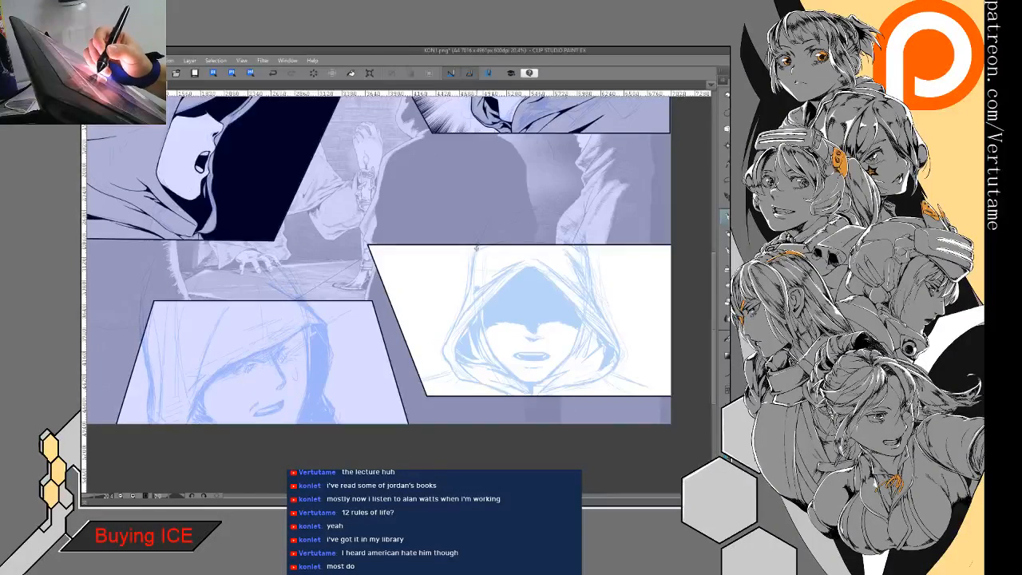
{"action": "left_click_drag", "start_coordinate": [470, 284], "coordinate": [458, 318]}
{"action": "key", "text": "ctrl+z"}
{"action": "left_click_drag", "start_coordinate": [476, 245], "coordinate": [444, 345]}
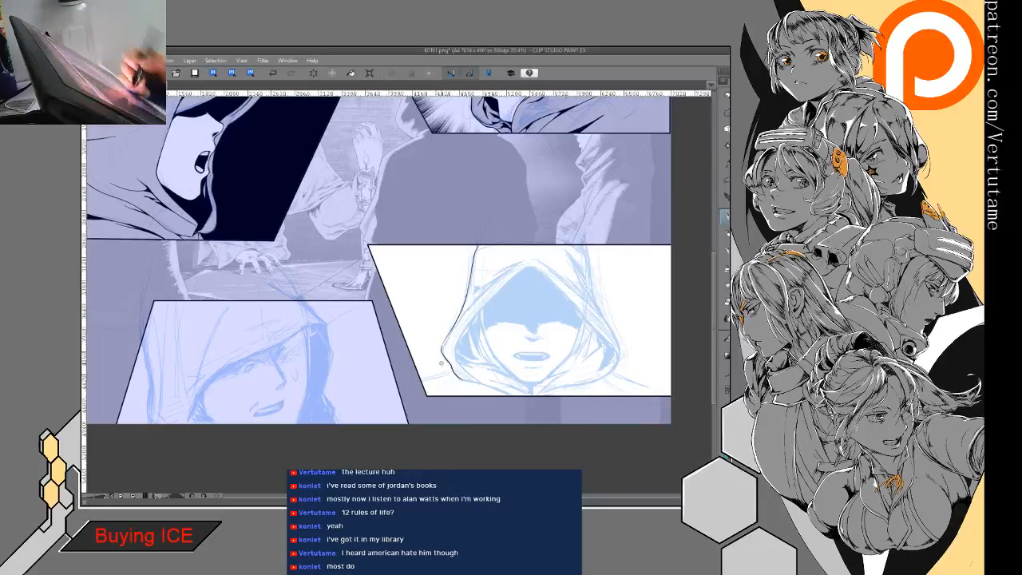
{"action": "key", "text": "h"}
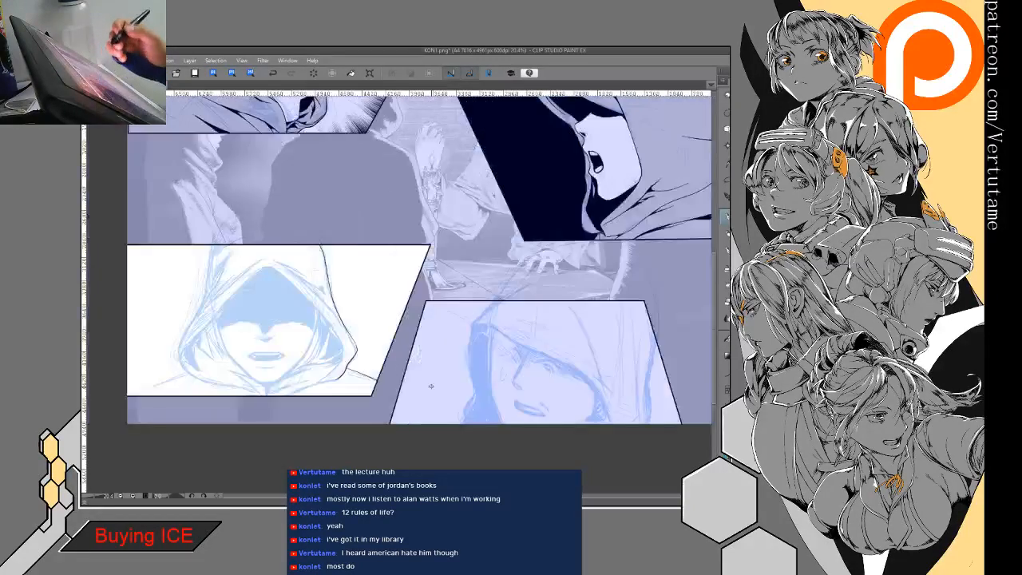
{"action": "left_click_drag", "start_coordinate": [431, 386], "coordinate": [626, 339]}
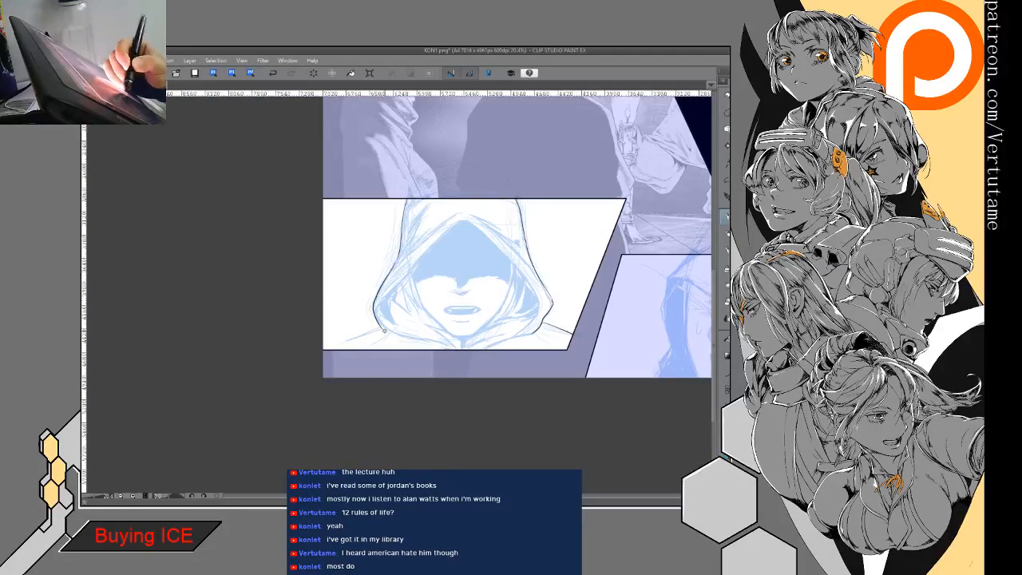
- Ink the hood's lower edge toward the neck and the shoulder line on the panel's right side
{"action": "left_click_drag", "start_coordinate": [385, 330], "coordinate": [446, 344]}
{"action": "left_click_drag", "start_coordinate": [380, 329], "coordinate": [323, 349]}
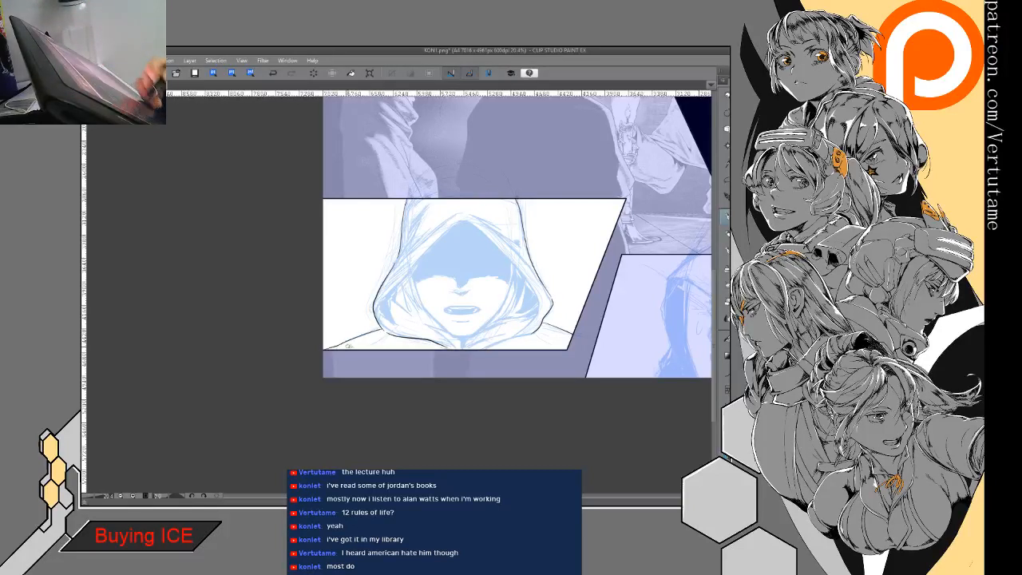
{"action": "key", "text": "ctrl+z"}
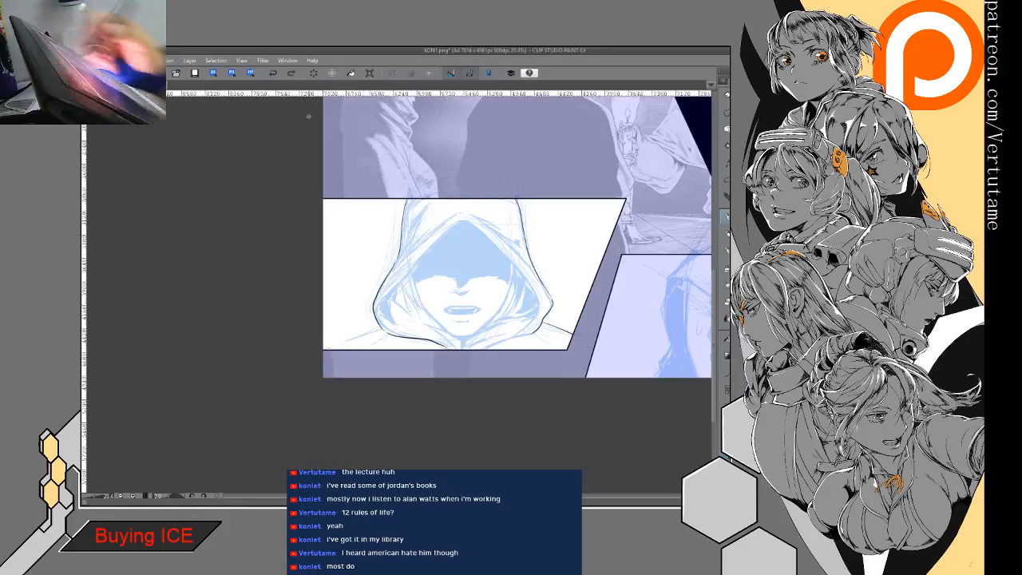
{"action": "left_click_drag", "start_coordinate": [369, 329], "coordinate": [332, 349]}
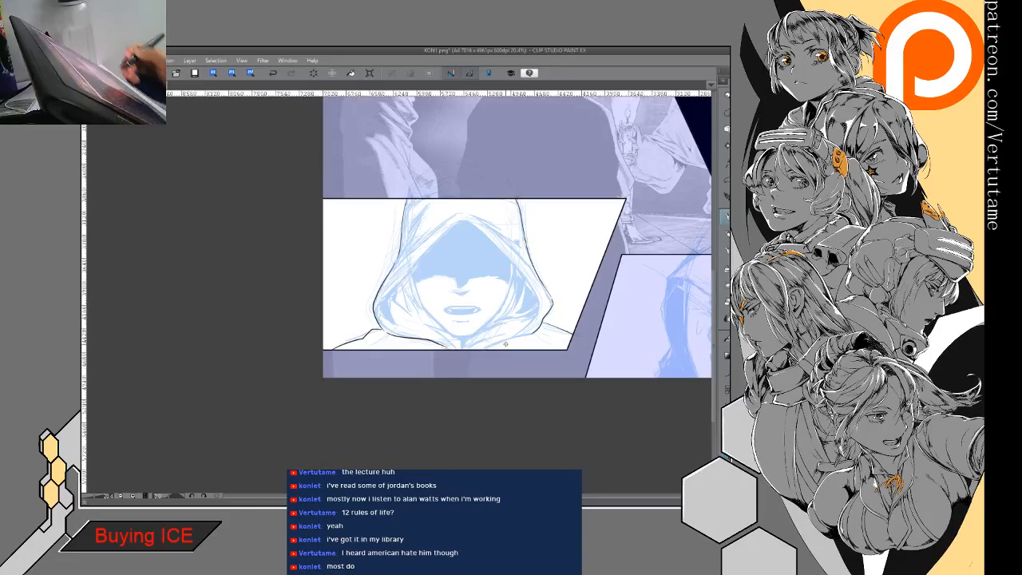
{"action": "key", "text": "h"}
- Clean up and ink the short shoulder line between the hood's left corner and the panel's slanted border
{"action": "left_click_drag", "start_coordinate": [505, 344], "coordinate": [623, 334]}
{"action": "key", "text": "e"}
{"action": "left_click_drag", "start_coordinate": [371, 311], "coordinate": [359, 317]}
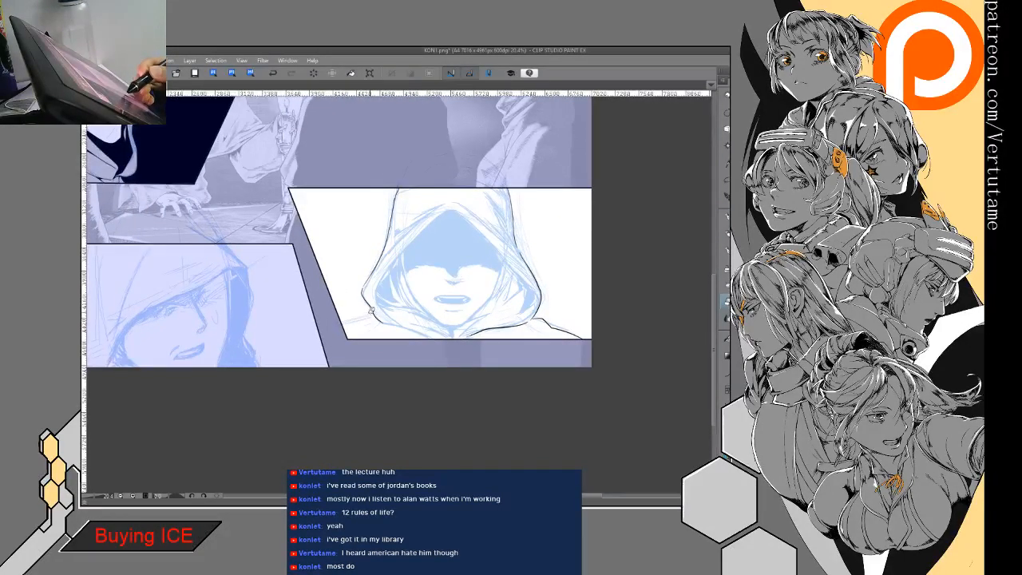
{"action": "key", "text": "p"}
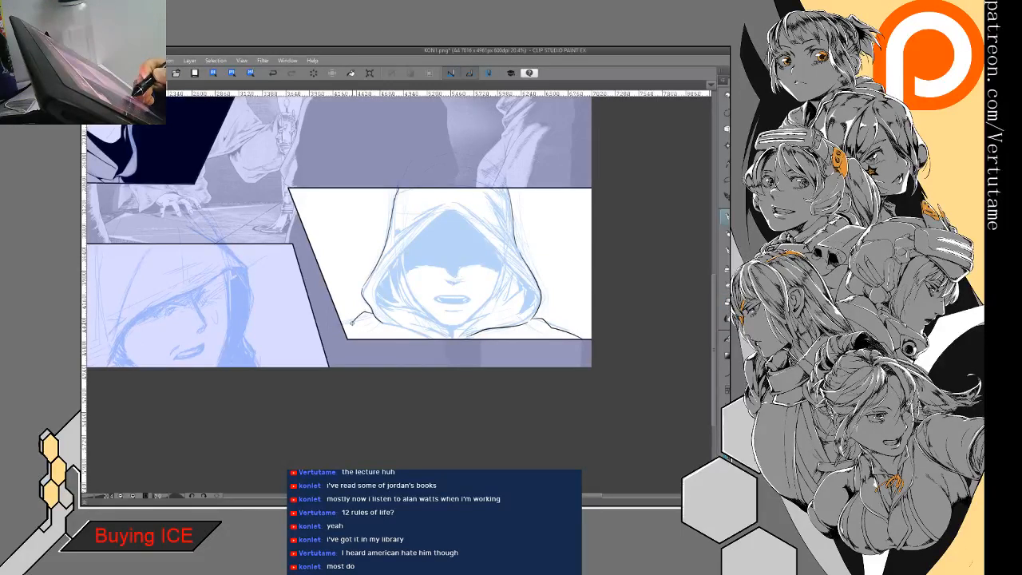
{"action": "left_click_drag", "start_coordinate": [319, 359], "coordinate": [406, 363]}
- Ink the left inner rim of the hood opening from its peak down to the lower corner
{"action": "scroll", "coordinate": [487, 277], "scroll_direction": "up", "scroll_amount": 2}
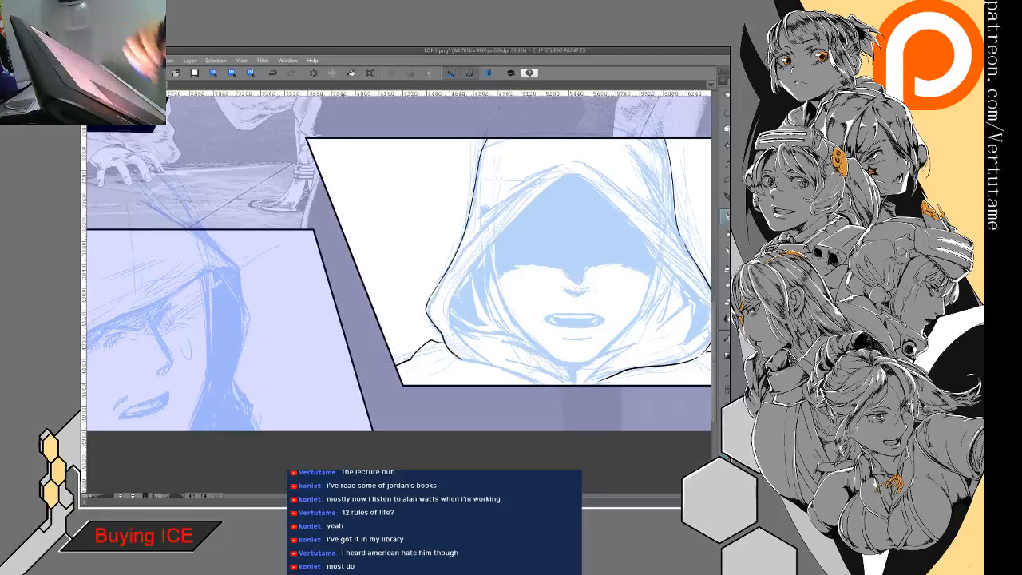
{"action": "left_click_drag", "start_coordinate": [584, 237], "coordinate": [551, 252]}
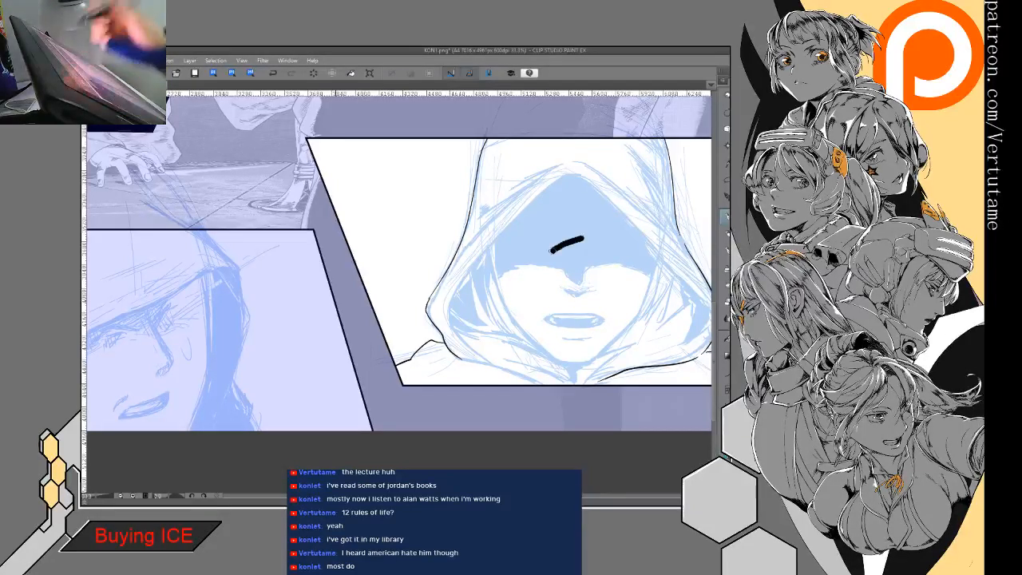
{"action": "left_click", "coordinate": [272, 73]}
{"action": "mouse_move", "coordinate": [582, 174]}
{"action": "left_mouse_down"}
{"action": "mouse_move", "coordinate": [524, 206]}
{"action": "mouse_move", "coordinate": [452, 296]}
{"action": "mouse_move", "coordinate": [465, 343]}
{"action": "left_mouse_up"}
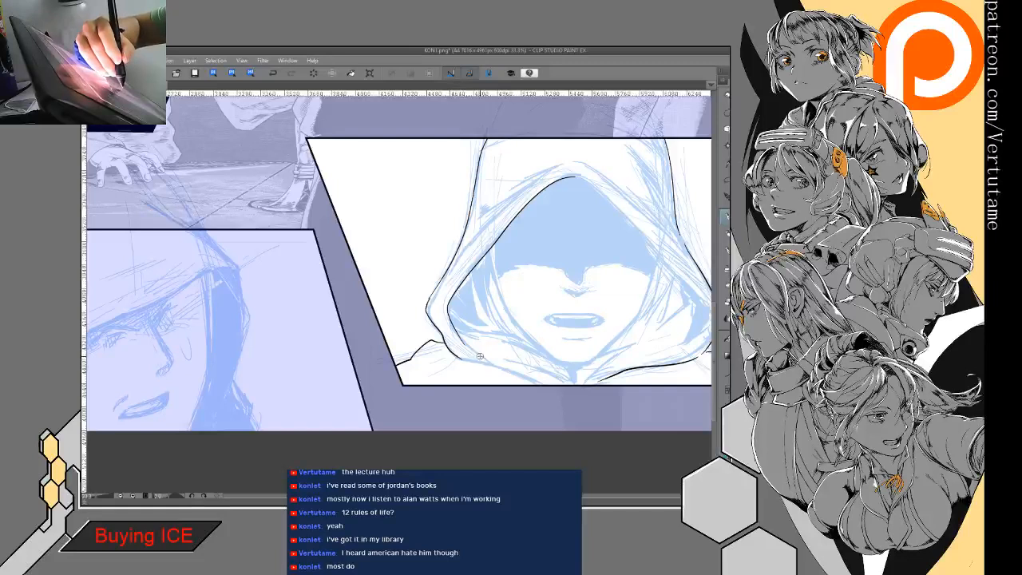
- Erase and redraw the hood's lower-left corner, carrying the inner rim line along the collar edge toward the neck
{"action": "mouse_move", "coordinate": [469, 352]}
{"action": "left_mouse_down"}
{"action": "mouse_move", "coordinate": [503, 363]}
{"action": "mouse_move", "coordinate": [521, 307]}
{"action": "mouse_move", "coordinate": [407, 415]}
{"action": "left_mouse_up"}
{"action": "scroll", "coordinate": [499, 381], "scroll_direction": "up", "scroll_amount": 2}
{"action": "left_click_drag", "start_coordinate": [499, 380], "coordinate": [495, 372]}
{"action": "key", "text": "e"}
{"action": "mouse_move", "coordinate": [444, 267]}
{"action": "left_mouse_down"}
{"action": "mouse_move", "coordinate": [460, 353]}
{"action": "mouse_move", "coordinate": [444, 313]}
{"action": "mouse_move", "coordinate": [459, 342]}
{"action": "left_mouse_up"}
{"action": "key", "text": "p"}
{"action": "mouse_move", "coordinate": [423, 254]}
{"action": "left_mouse_down"}
{"action": "mouse_move", "coordinate": [422, 292]}
{"action": "mouse_move", "coordinate": [468, 363]}
{"action": "mouse_move", "coordinate": [471, 435]}
{"action": "left_mouse_up"}
{"action": "mouse_move", "coordinate": [457, 245]}
{"action": "left_mouse_down"}
{"action": "mouse_move", "coordinate": [441, 294]}
{"action": "mouse_move", "coordinate": [473, 373]}
{"action": "left_mouse_up"}
{"action": "left_click_drag", "start_coordinate": [468, 469], "coordinate": [380, 261]}
- Thicken and smooth the outer contour around the hood's left corner above the shoulder
{"action": "left_click_drag", "start_coordinate": [357, 307], "coordinate": [403, 258]}
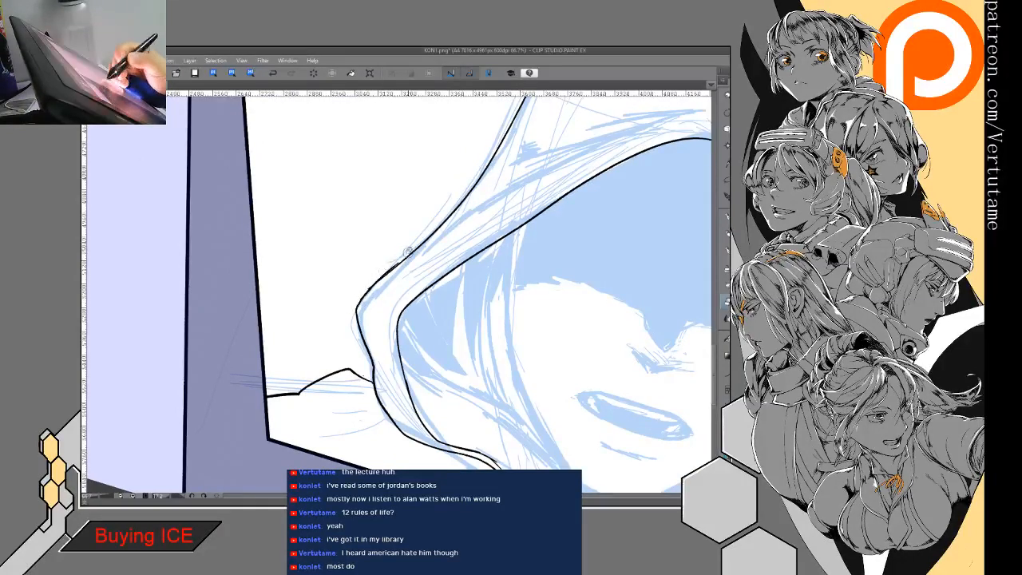
{"action": "left_click_drag", "start_coordinate": [387, 273], "coordinate": [429, 241]}
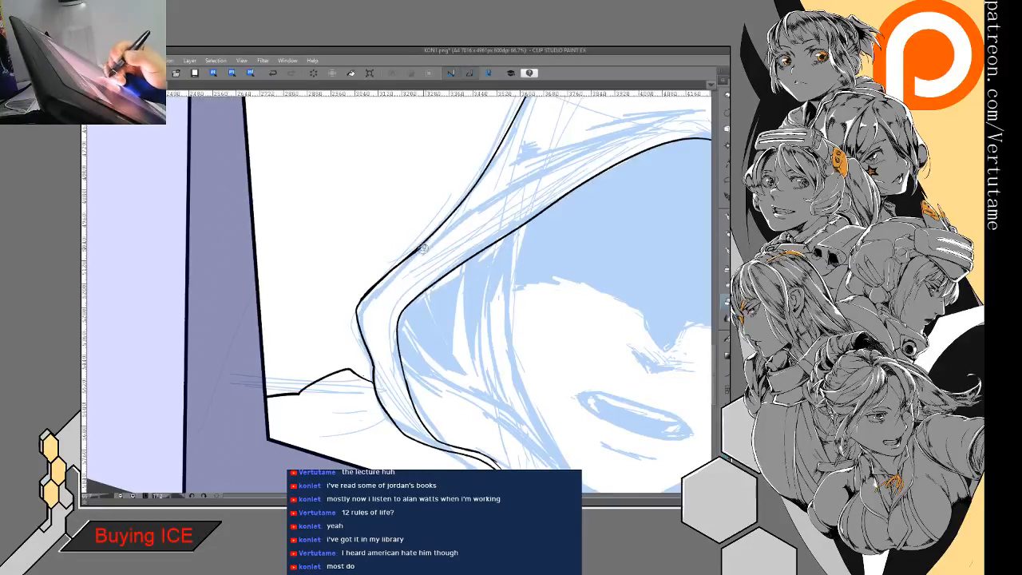
{"action": "left_click_drag", "start_coordinate": [356, 312], "coordinate": [375, 380]}
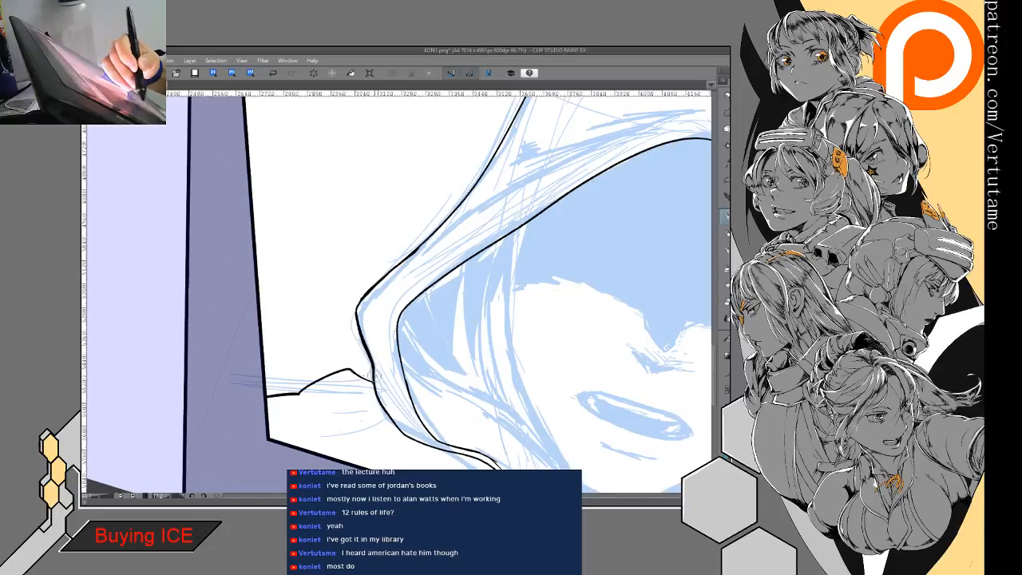
{"action": "mouse_move", "coordinate": [410, 249]}
{"action": "left_mouse_down"}
{"action": "mouse_move", "coordinate": [300, 324]}
{"action": "mouse_move", "coordinate": [309, 296]}
{"action": "left_mouse_up"}
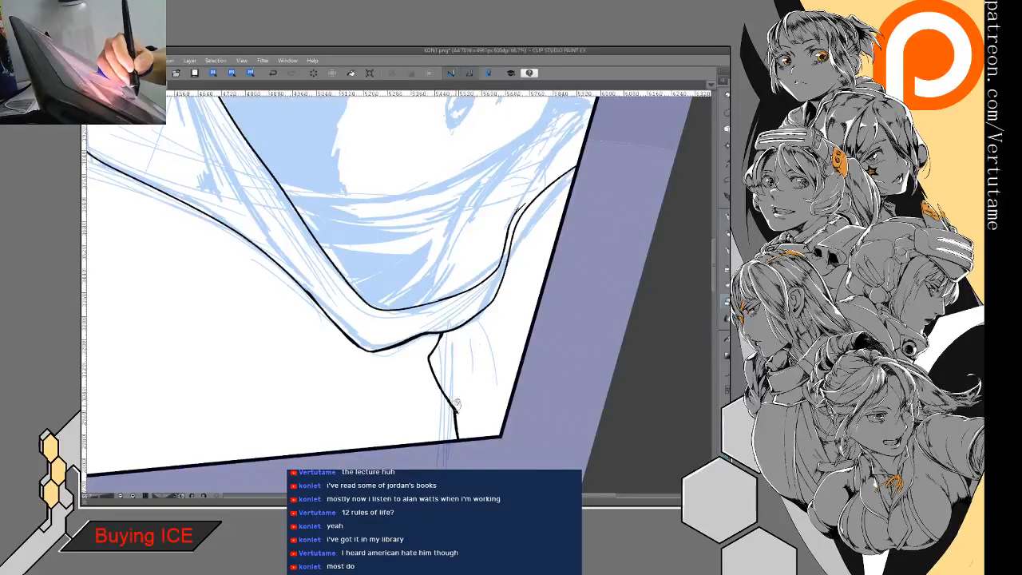
- Clean up the hood's lower-right corner and close the outer contour where it meets the shoulder
{"action": "scroll", "coordinate": [399, 295], "scroll_direction": "down", "scroll_amount": 3}
{"action": "left_click_drag", "start_coordinate": [443, 240], "coordinate": [400, 303]}
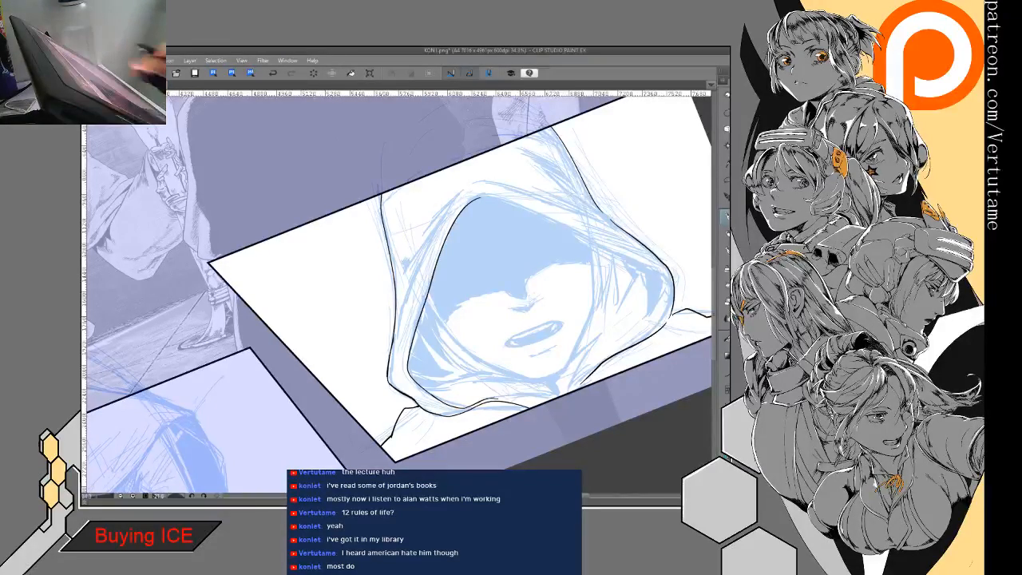
{"action": "left_click_drag", "start_coordinate": [535, 335], "coordinate": [314, 315]}
{"action": "scroll", "coordinate": [441, 229], "scroll_direction": "up", "scroll_amount": 2}
{"action": "mouse_move", "coordinate": [421, 236]}
{"action": "left_mouse_down"}
{"action": "mouse_move", "coordinate": [442, 304]}
{"action": "mouse_move", "coordinate": [488, 126]}
{"action": "left_mouse_up"}
{"action": "key", "text": "e"}
{"action": "key", "text": "p"}
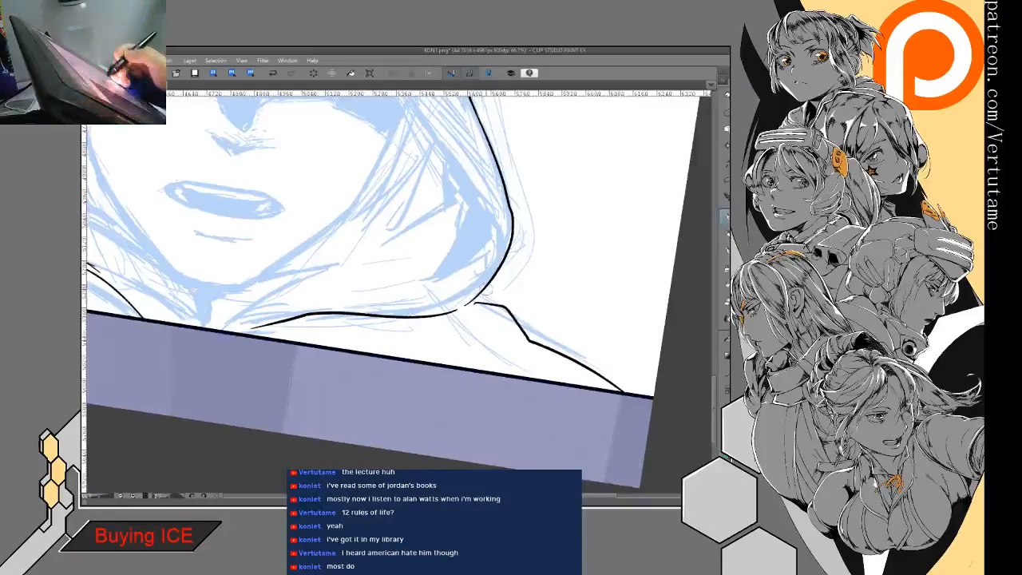
{"action": "mouse_move", "coordinate": [474, 299]}
{"action": "left_mouse_down"}
{"action": "mouse_move", "coordinate": [449, 312]}
{"action": "mouse_move", "coordinate": [503, 302]}
{"action": "mouse_move", "coordinate": [440, 252]}
{"action": "mouse_move", "coordinate": [559, 294]}
{"action": "mouse_move", "coordinate": [551, 272]}
{"action": "mouse_move", "coordinate": [529, 280]}
{"action": "left_mouse_up"}
{"action": "key", "text": "ctrl+minus"}
{"action": "key", "text": "ctrl+minus"}
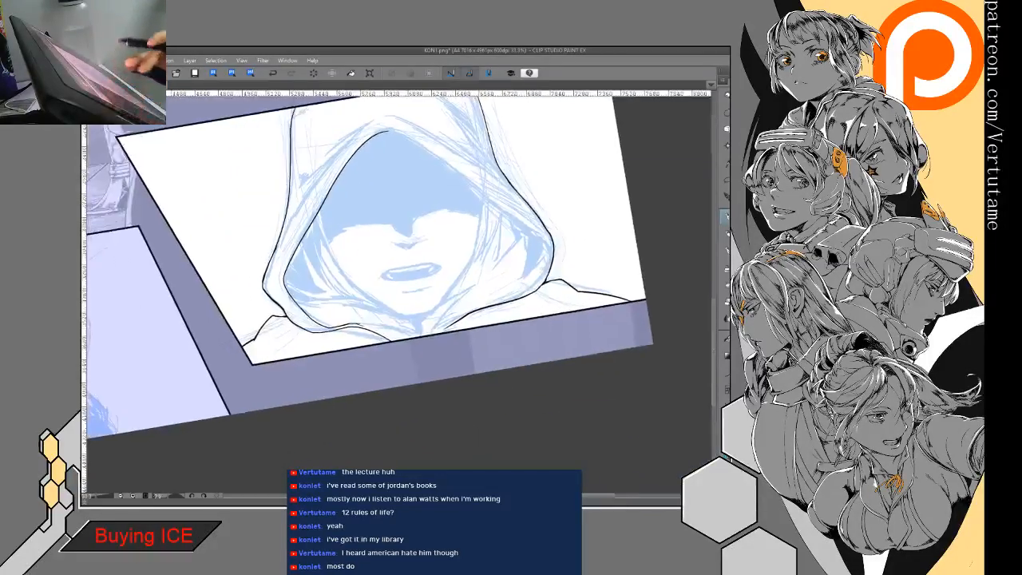
- Ink the right inner rim of the hood opening from the peak down to the lower corner
{"action": "key", "text": "h"}
{"action": "mouse_move", "coordinate": [410, 129]}
{"action": "left_mouse_down"}
{"action": "mouse_move", "coordinate": [275, 222]}
{"action": "mouse_move", "coordinate": [249, 265]}
{"action": "left_mouse_up"}
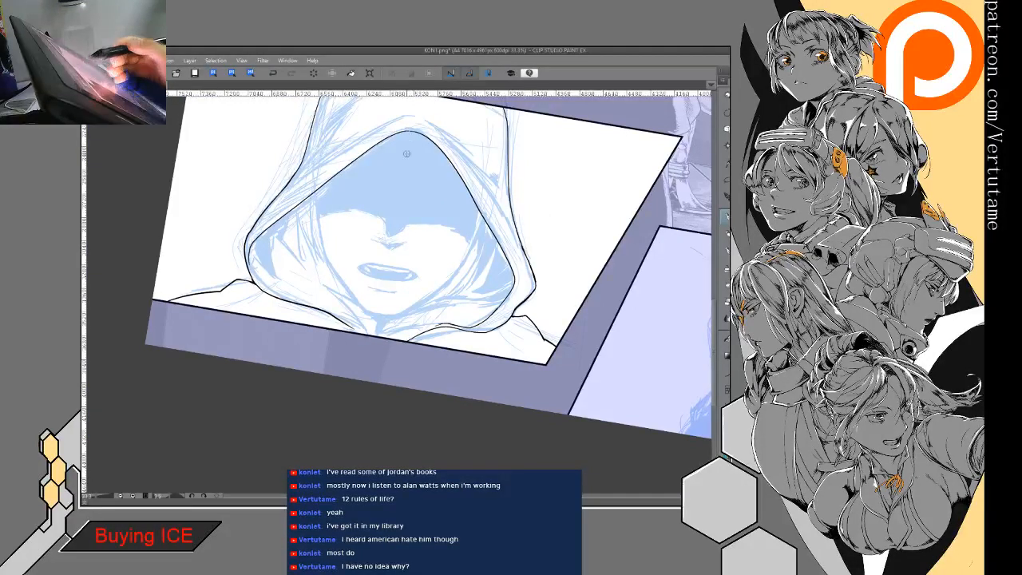
{"action": "left_click_drag", "start_coordinate": [407, 154], "coordinate": [343, 326]}
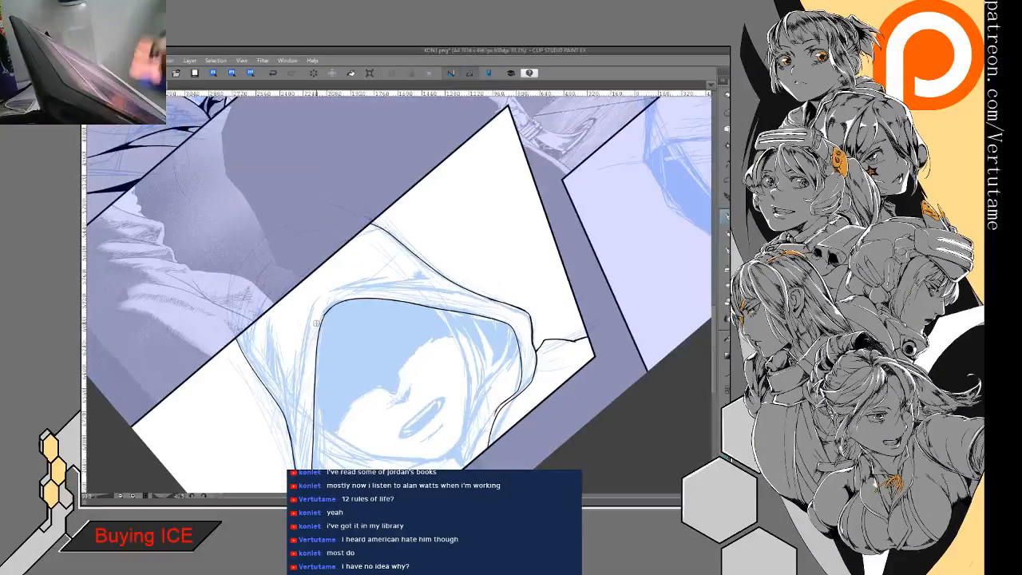
{"action": "left_click_drag", "start_coordinate": [326, 312], "coordinate": [392, 217]}
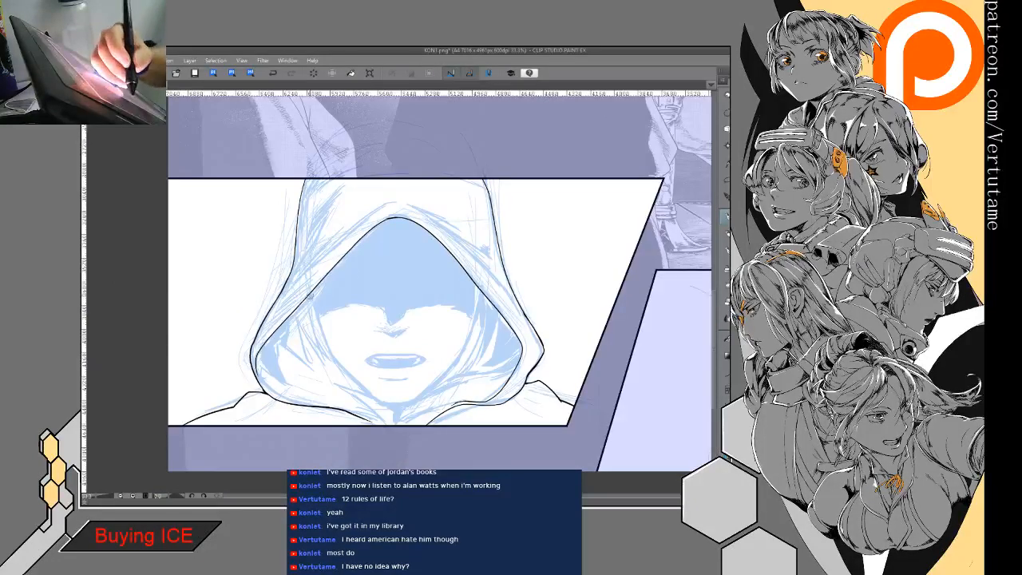
{"action": "left_click_drag", "start_coordinate": [311, 296], "coordinate": [329, 350]}
{"action": "mouse_move", "coordinate": [315, 315]}
{"action": "left_mouse_down"}
{"action": "mouse_move", "coordinate": [328, 351]}
{"action": "mouse_move", "coordinate": [373, 397]}
{"action": "left_mouse_up"}
{"action": "key", "text": "ctrl+z"}
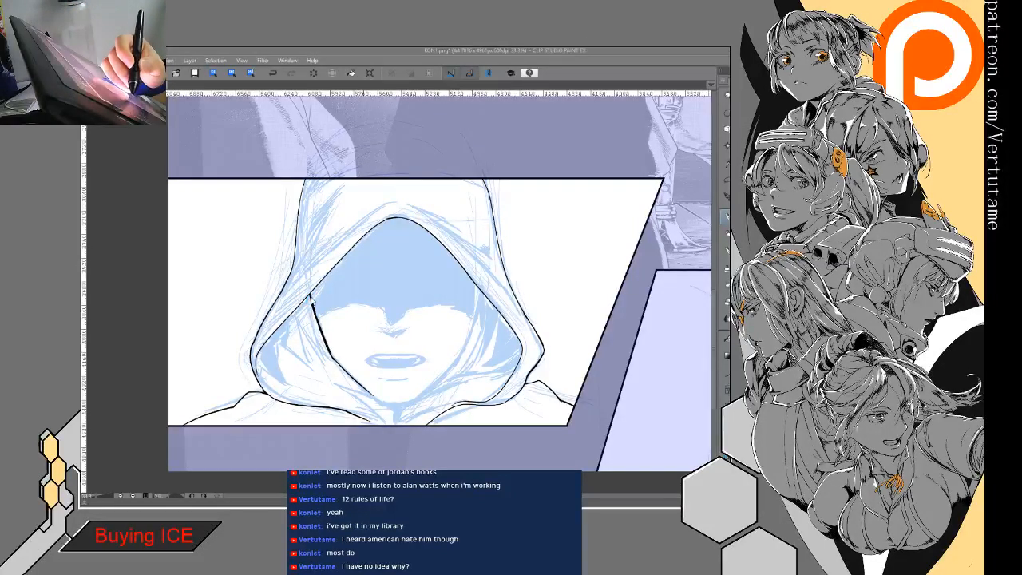
{"action": "mouse_move", "coordinate": [324, 292]}
{"action": "left_mouse_down"}
{"action": "mouse_move", "coordinate": [382, 385]}
{"action": "mouse_move", "coordinate": [311, 354]}
{"action": "left_mouse_up"}
{"action": "left_click", "coordinate": [273, 73]}
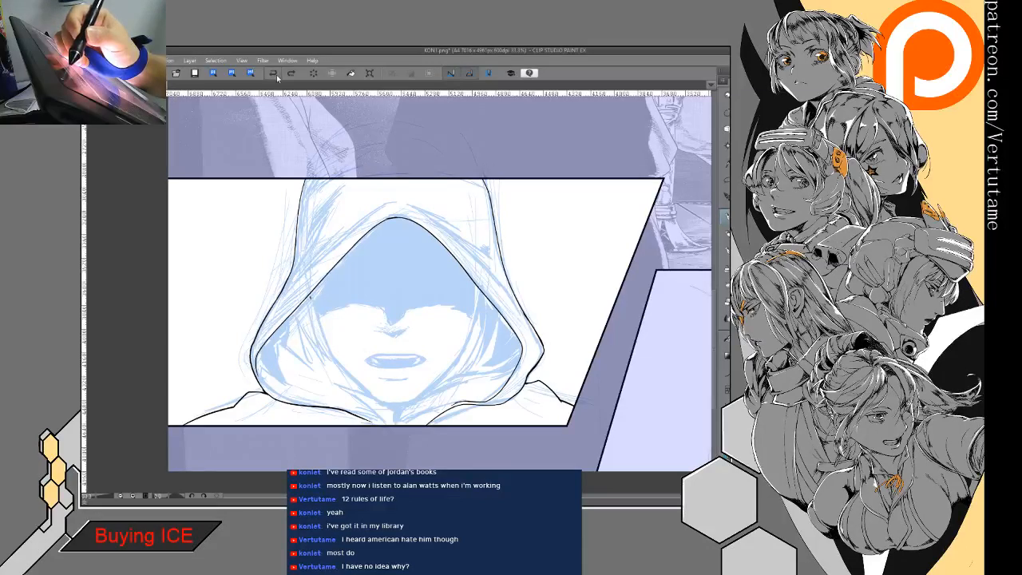
{"action": "left_click_drag", "start_coordinate": [395, 361], "coordinate": [472, 300]}
{"action": "scroll", "coordinate": [399, 288], "scroll_direction": "up", "scroll_amount": 3}
{"action": "left_click_drag", "start_coordinate": [334, 185], "coordinate": [376, 303]}
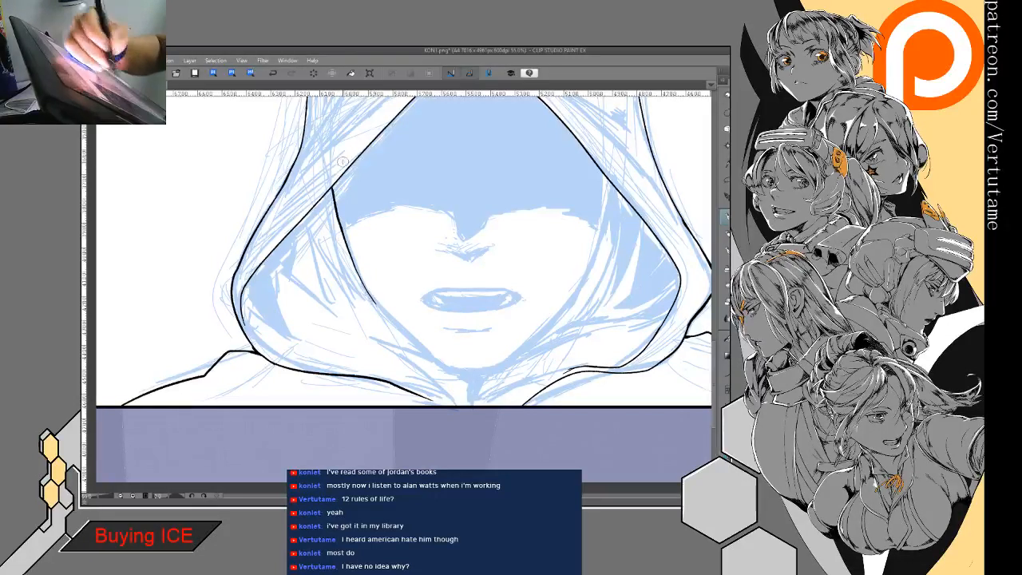
{"action": "left_click", "coordinate": [274, 73]}
{"action": "mouse_move", "coordinate": [332, 190]}
{"action": "left_mouse_down"}
{"action": "mouse_move", "coordinate": [366, 291]}
{"action": "mouse_move", "coordinate": [426, 354]}
{"action": "left_mouse_up"}
{"action": "left_click", "coordinate": [274, 73]}
- Ink the face's right cheek and jaw contour from the hood rim down to the chin
{"action": "mouse_move", "coordinate": [471, 299]}
{"action": "left_mouse_down"}
{"action": "mouse_move", "coordinate": [456, 217]}
{"action": "mouse_move", "coordinate": [450, 244]}
{"action": "mouse_move", "coordinate": [423, 251]}
{"action": "left_mouse_up"}
{"action": "left_click_drag", "start_coordinate": [336, 198], "coordinate": [383, 314]}
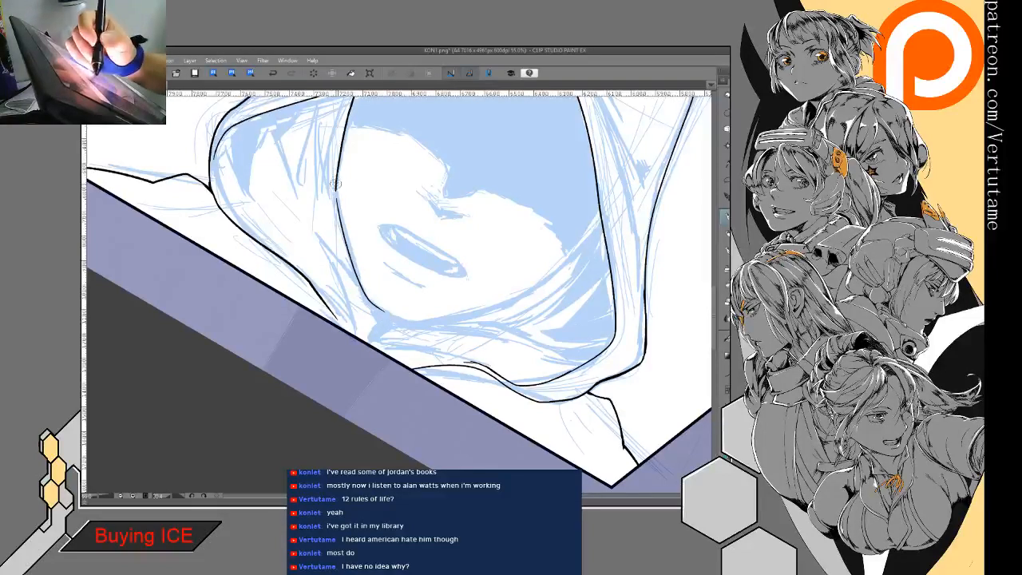
{"action": "left_click_drag", "start_coordinate": [337, 205], "coordinate": [303, 280]}
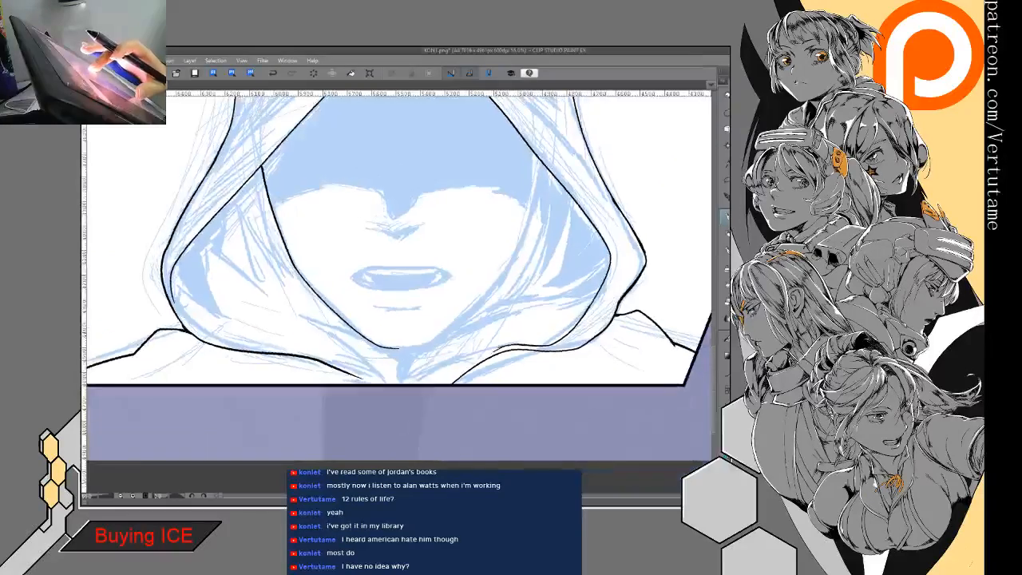
- Ink the face's left cheek and jaw contour from the hood opening's rim down toward the chin, redoing strokes that miss the sketch
{"action": "key", "text": "h"}
{"action": "left_click_drag", "start_coordinate": [257, 160], "coordinate": [281, 254]}
{"action": "left_click", "coordinate": [275, 73]}
{"action": "mouse_move", "coordinate": [257, 164]}
{"action": "left_mouse_down"}
{"action": "mouse_move", "coordinate": [301, 286]}
{"action": "mouse_move", "coordinate": [368, 341]}
{"action": "left_mouse_up"}
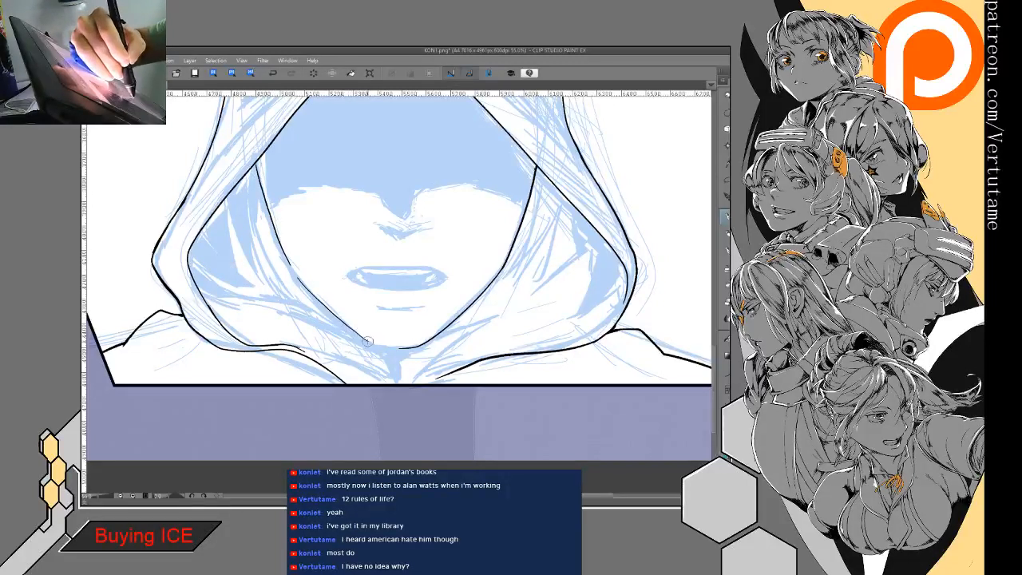
{"action": "left_click", "coordinate": [273, 73]}
{"action": "mouse_move", "coordinate": [293, 273]}
{"action": "left_mouse_down"}
{"action": "mouse_move", "coordinate": [337, 320]}
{"action": "mouse_move", "coordinate": [391, 350]}
{"action": "left_mouse_up"}
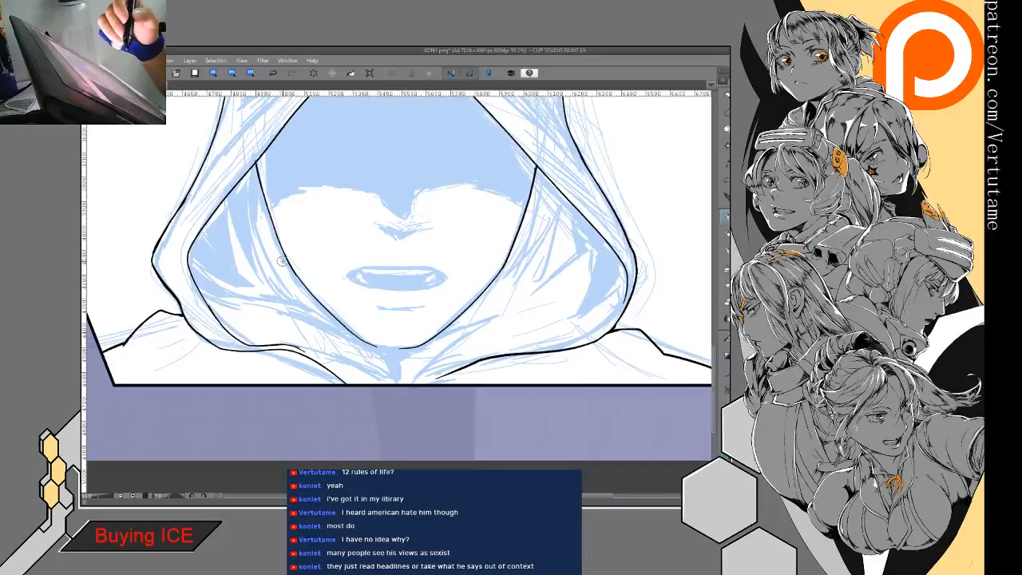
- Join the left and right jaw lines into a closed, rounded chin contour
{"action": "left_click_drag", "start_coordinate": [282, 261], "coordinate": [391, 173]}
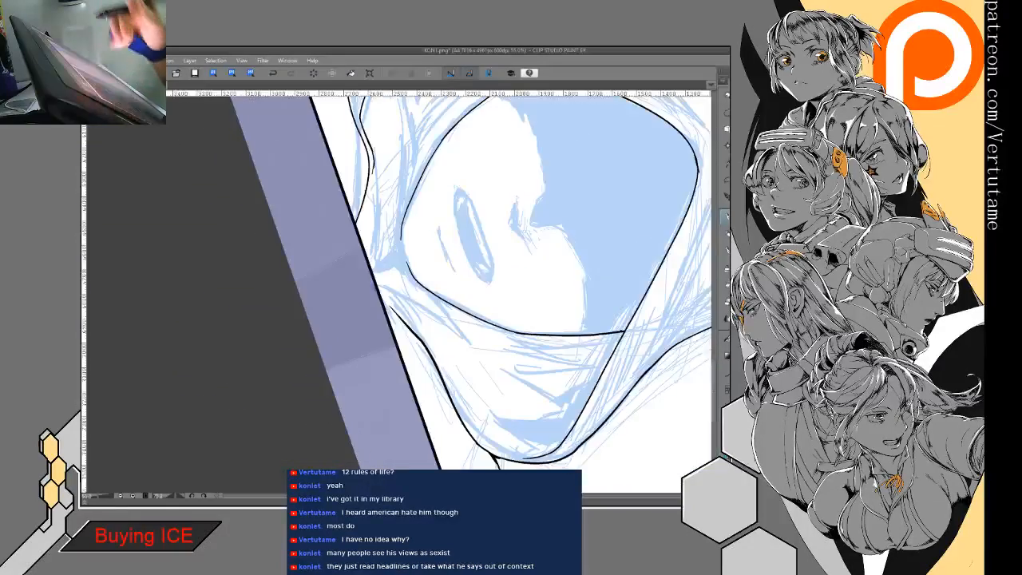
{"action": "left_click_drag", "start_coordinate": [474, 236], "coordinate": [491, 260]}
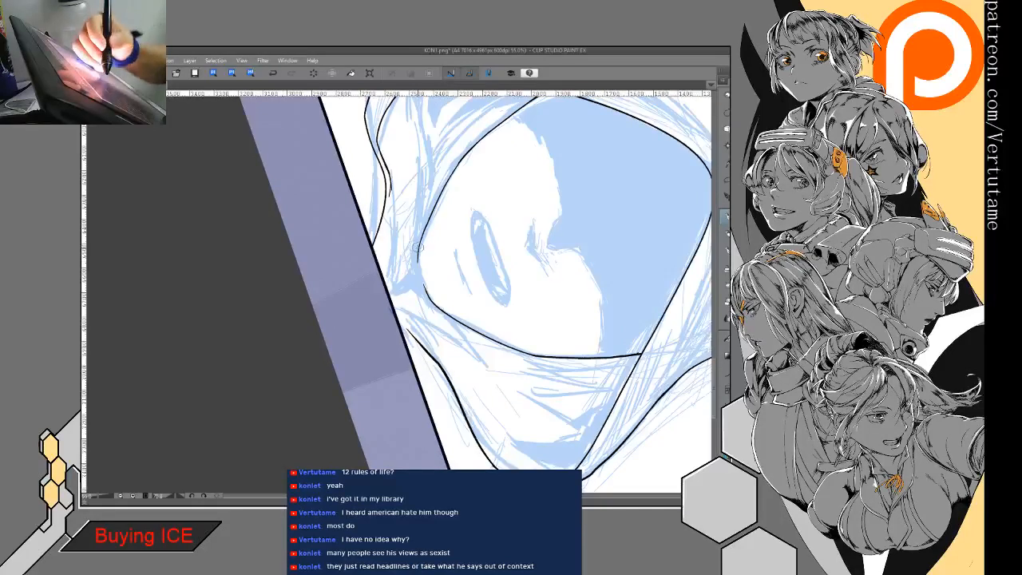
{"action": "mouse_move", "coordinate": [417, 250]}
{"action": "left_mouse_down"}
{"action": "mouse_move", "coordinate": [428, 292]}
{"action": "mouse_move", "coordinate": [393, 324]}
{"action": "mouse_move", "coordinate": [413, 344]}
{"action": "left_mouse_up"}
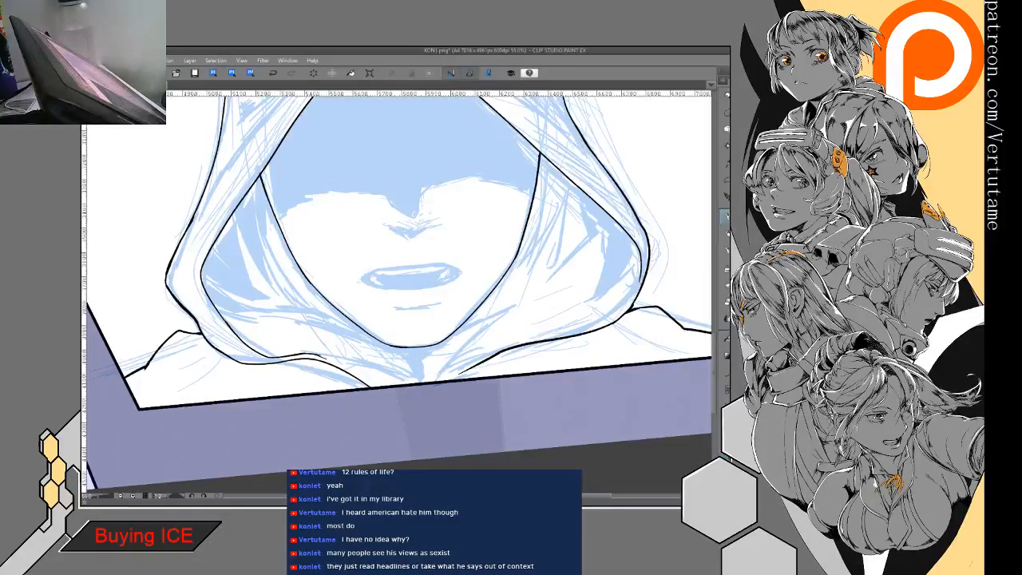
- Ink tapered fold lines inside the hood between its left inner rim and the face's left cheek, following the sketch
{"action": "left_click_drag", "start_coordinate": [399, 287], "coordinate": [469, 258]}
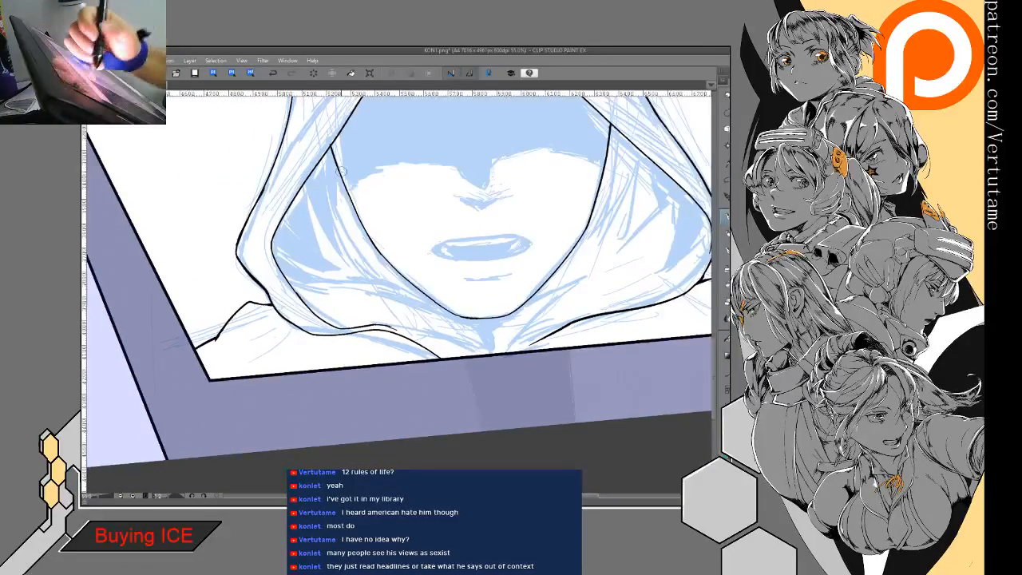
{"action": "mouse_move", "coordinate": [338, 165]}
{"action": "left_mouse_down"}
{"action": "mouse_move", "coordinate": [347, 237]}
{"action": "mouse_move", "coordinate": [372, 266]}
{"action": "left_mouse_up"}
{"action": "mouse_move", "coordinate": [306, 188]}
{"action": "left_mouse_down"}
{"action": "mouse_move", "coordinate": [358, 269]}
{"action": "mouse_move", "coordinate": [321, 223]}
{"action": "mouse_move", "coordinate": [332, 267]}
{"action": "left_mouse_up"}
{"action": "mouse_move", "coordinate": [278, 214]}
{"action": "left_mouse_down"}
{"action": "mouse_move", "coordinate": [331, 264]}
{"action": "mouse_move", "coordinate": [330, 276]}
{"action": "left_mouse_up"}
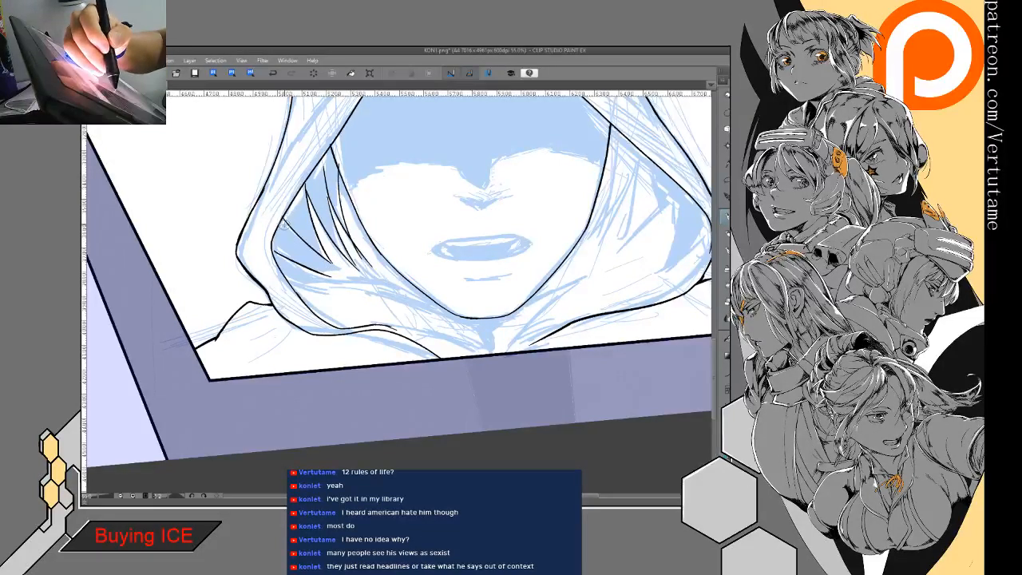
{"action": "left_click_drag", "start_coordinate": [303, 239], "coordinate": [281, 220]}
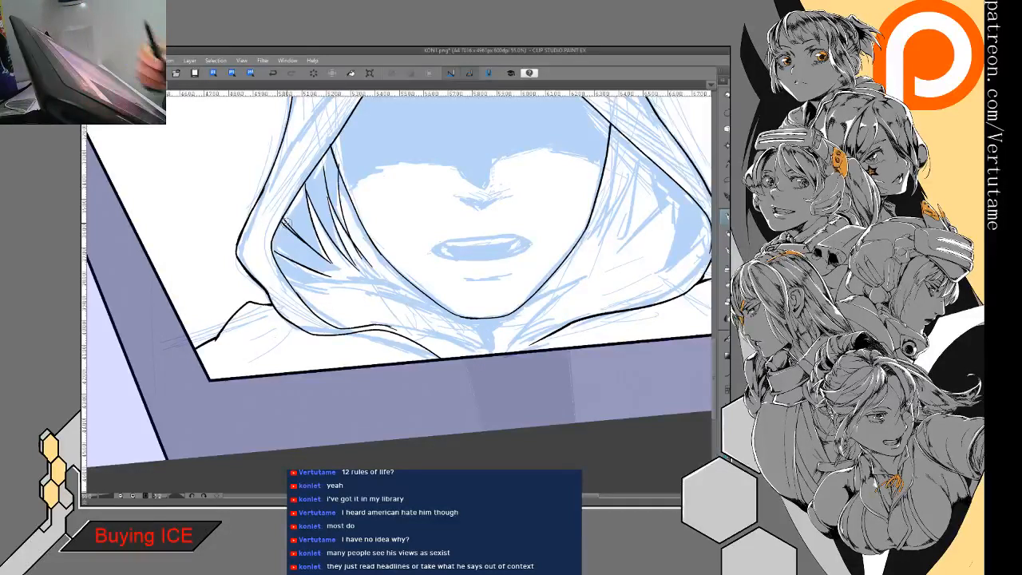
{"action": "left_click", "coordinate": [274, 74]}
{"action": "mouse_move", "coordinate": [310, 252]}
{"action": "left_mouse_down"}
{"action": "mouse_move", "coordinate": [369, 319]}
{"action": "mouse_move", "coordinate": [363, 267]}
{"action": "left_mouse_up"}
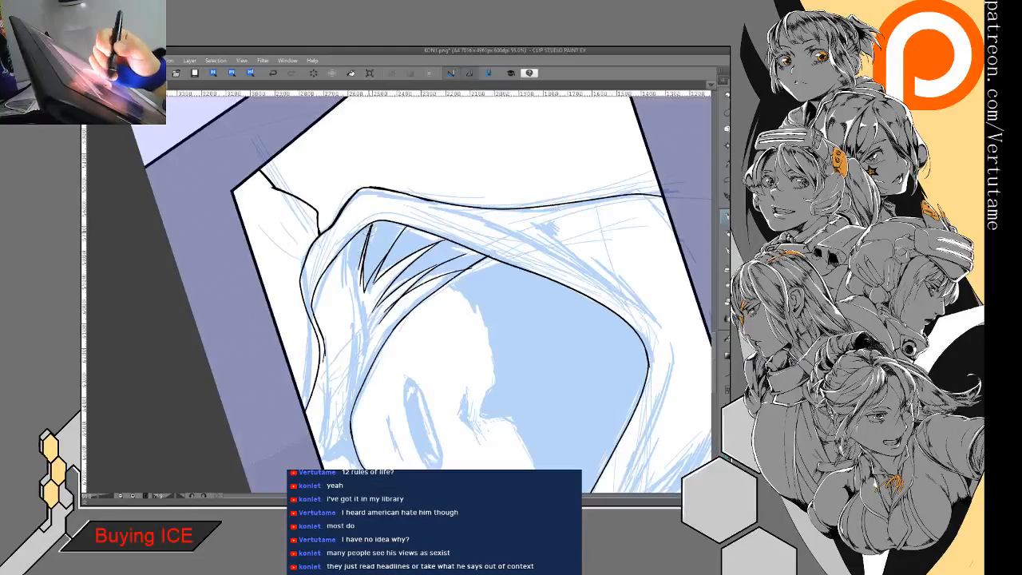
- Add and thicken the remaining short fold lines near the hood's lower-left inner corner
{"action": "left_click_drag", "start_coordinate": [370, 229], "coordinate": [360, 316]}
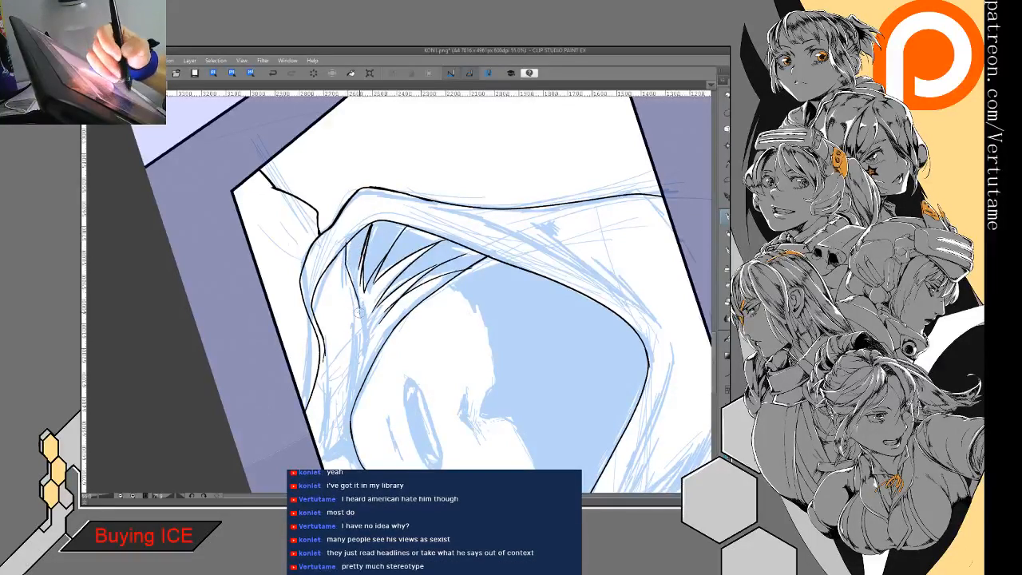
{"action": "left_click_drag", "start_coordinate": [362, 244], "coordinate": [358, 292]}
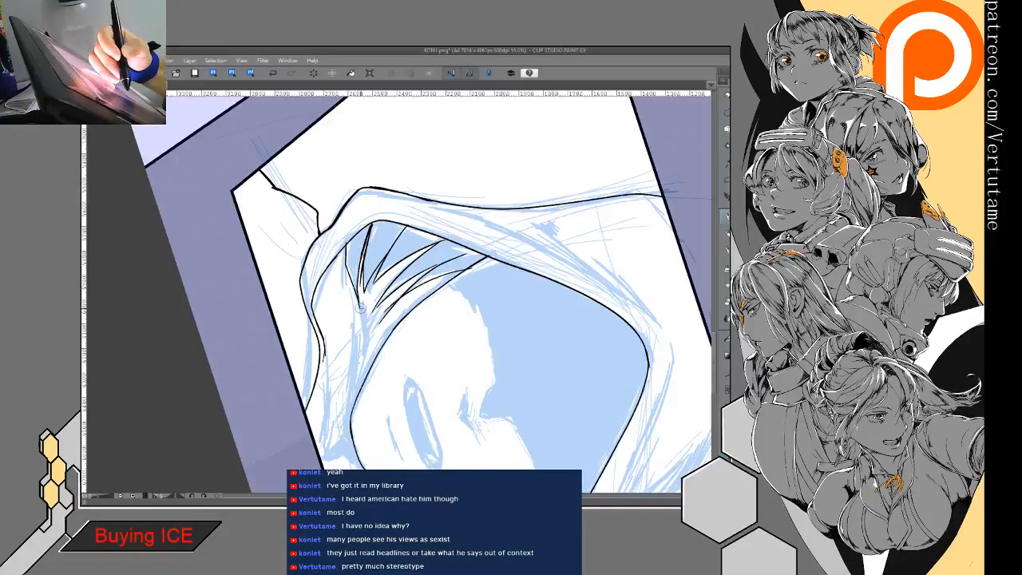
{"action": "left_click_drag", "start_coordinate": [402, 243], "coordinate": [359, 261]}
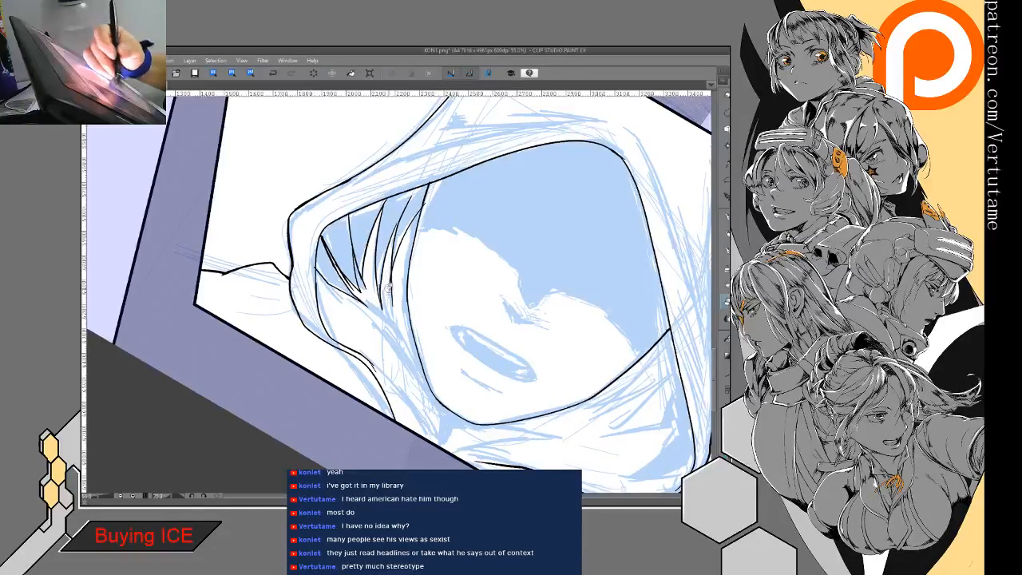
- Ink the long lower fold line running from the hood's left inner shadow down to the jaw and clean up its edge
{"action": "key", "text": "p"}
{"action": "mouse_move", "coordinate": [369, 305]}
{"action": "left_mouse_down"}
{"action": "mouse_move", "coordinate": [423, 372]}
{"action": "mouse_move", "coordinate": [413, 355]}
{"action": "mouse_move", "coordinate": [420, 364]}
{"action": "left_mouse_up"}
{"action": "key", "text": "e"}
{"action": "key", "text": "p"}
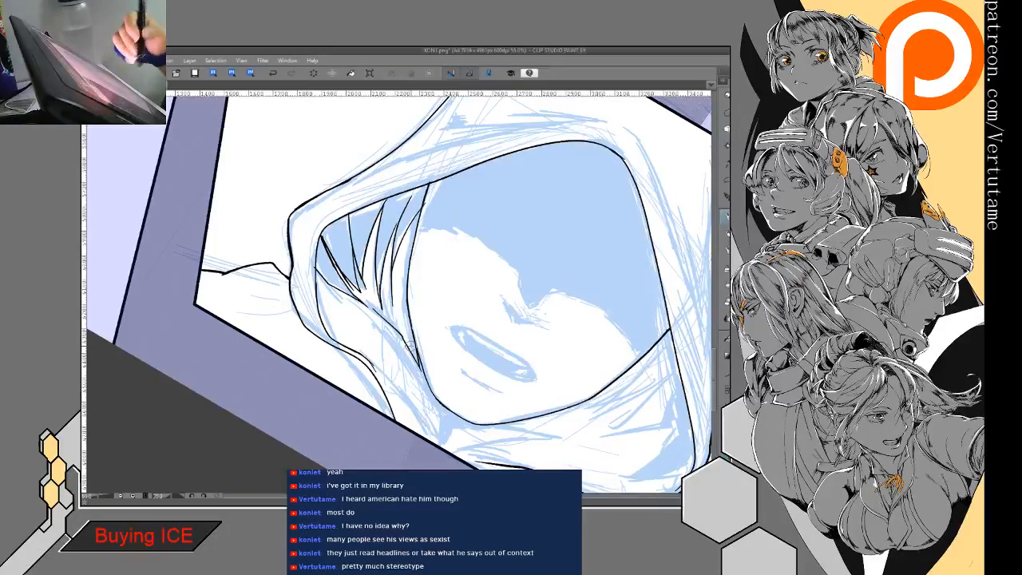
{"action": "key", "text": "minus"}
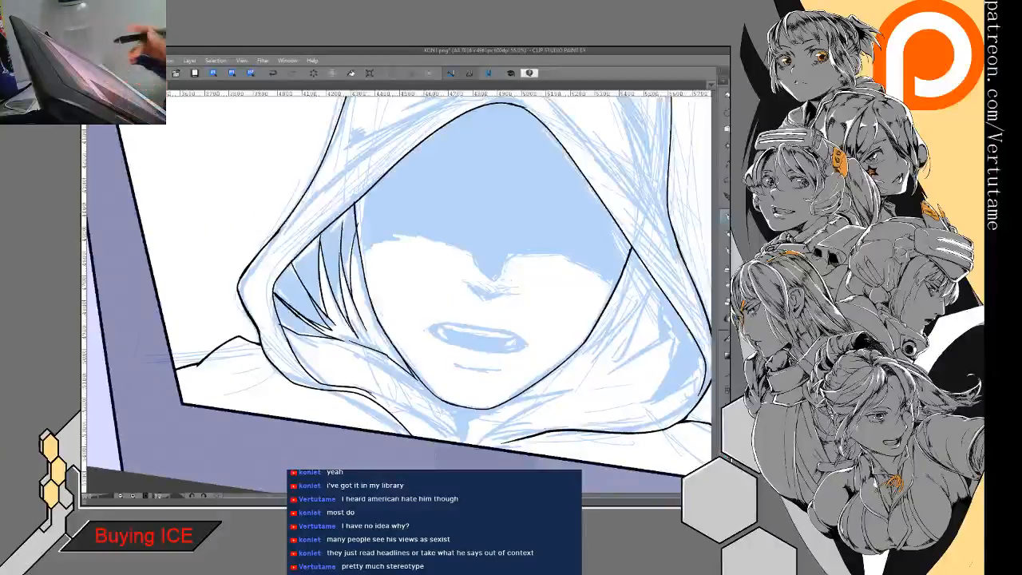
{"action": "key", "text": "minus"}
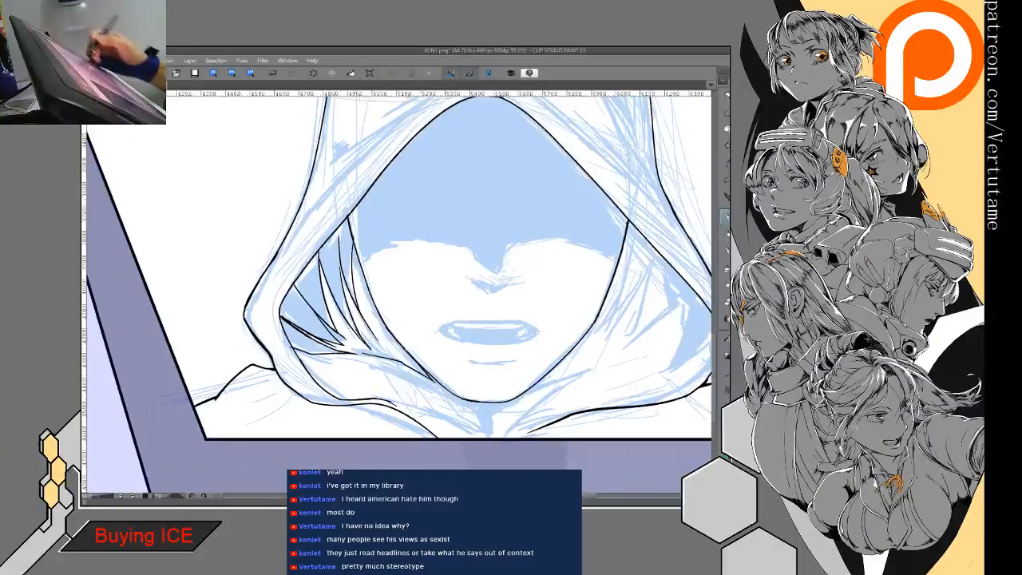
- Hide the sketch and fill the shadow areas between the hood's left inner folds with black, undoing the fill that spills into the hood
{"action": "key", "text": "g"}
{"action": "key", "text": "g"}
{"action": "left_click", "coordinate": [302, 337]}
{"action": "left_click", "coordinate": [314, 317]}
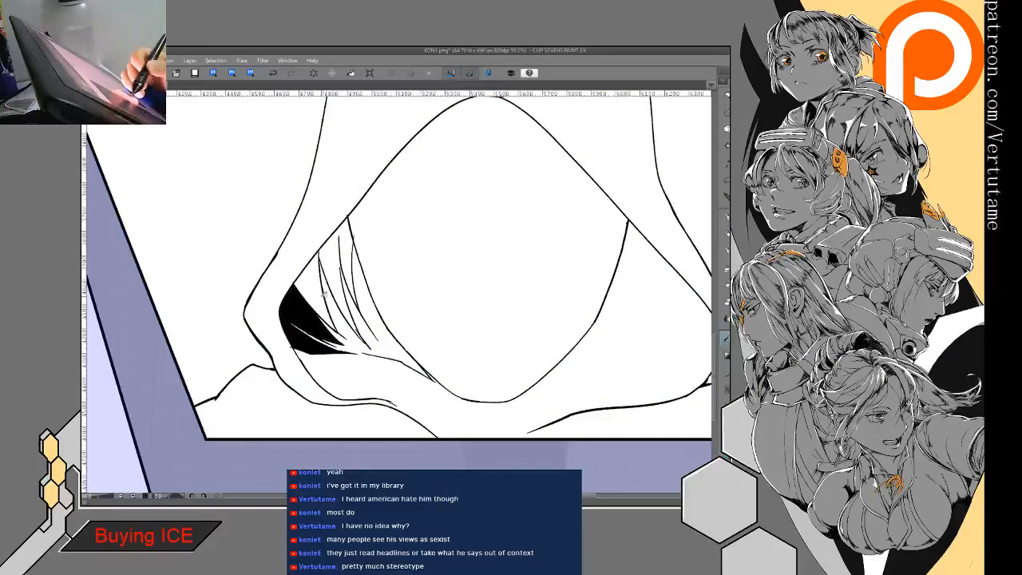
{"action": "left_click", "coordinate": [327, 288]}
{"action": "left_click", "coordinate": [351, 247]}
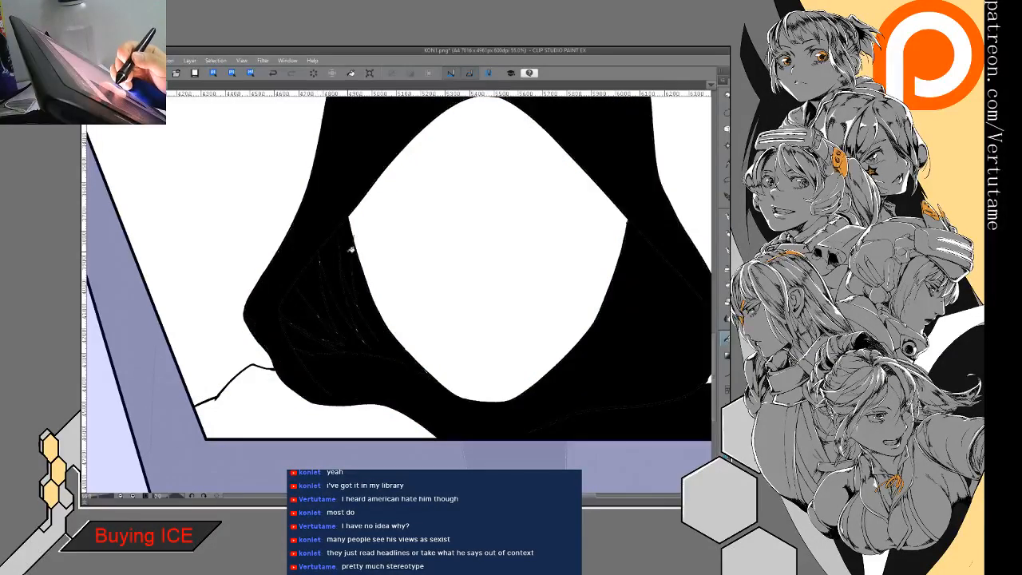
{"action": "left_click", "coordinate": [272, 74]}
{"action": "scroll", "coordinate": [351, 284], "scroll_direction": "up", "scroll_amount": 3}
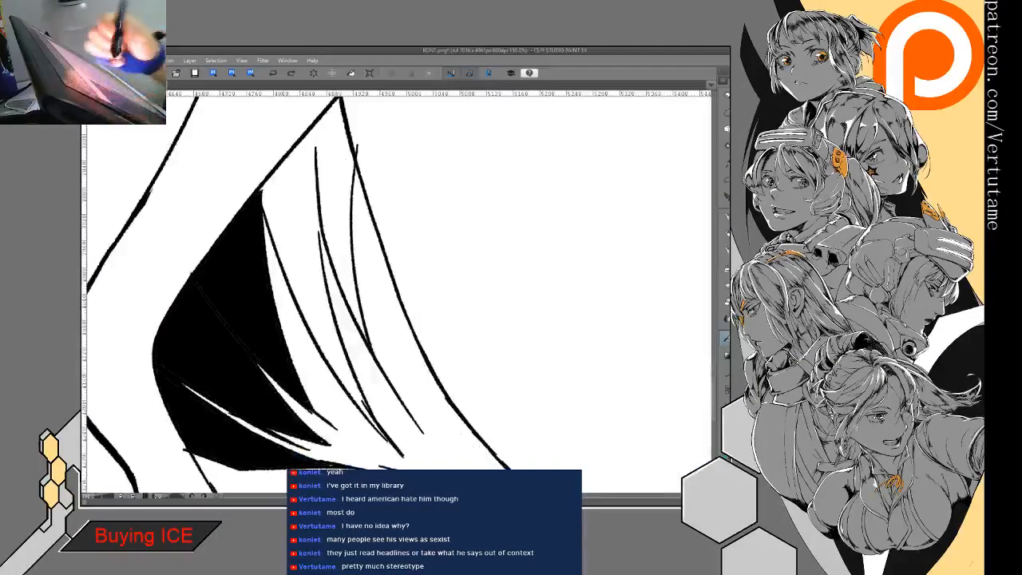
{"action": "left_click", "coordinate": [317, 119]}
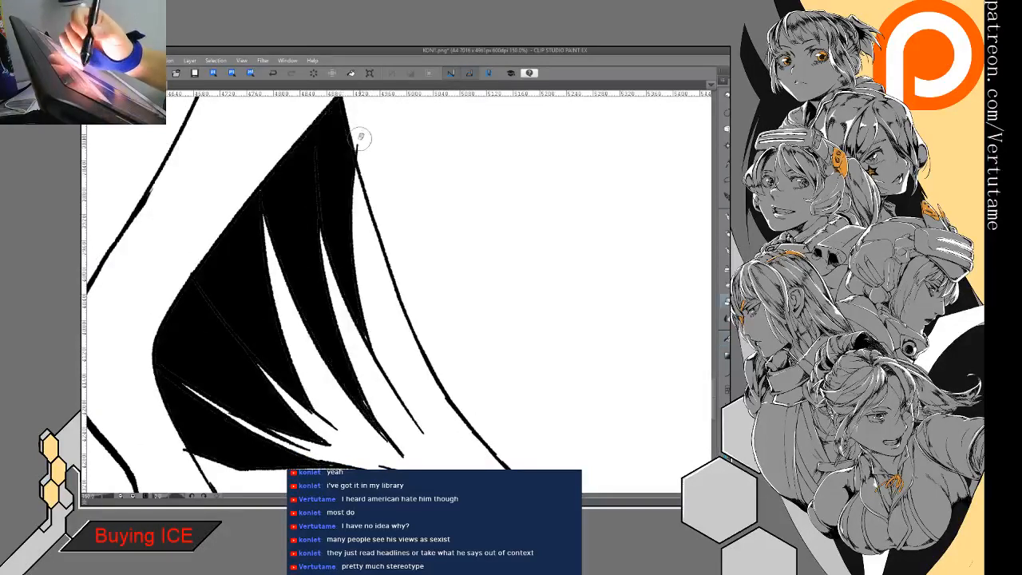
- Erase the stray fold line end crossing the left cheek contour and show the blue sketch again
{"action": "scroll", "coordinate": [376, 160], "scroll_direction": "down", "scroll_amount": 3}
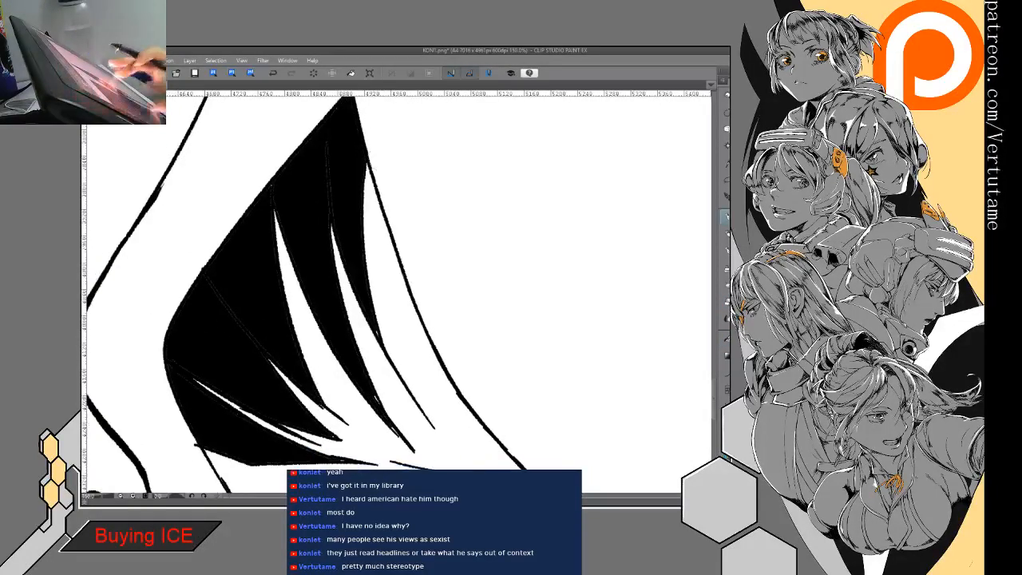
{"action": "left_click_drag", "start_coordinate": [400, 279], "coordinate": [389, 273]}
{"action": "key", "text": "v"}
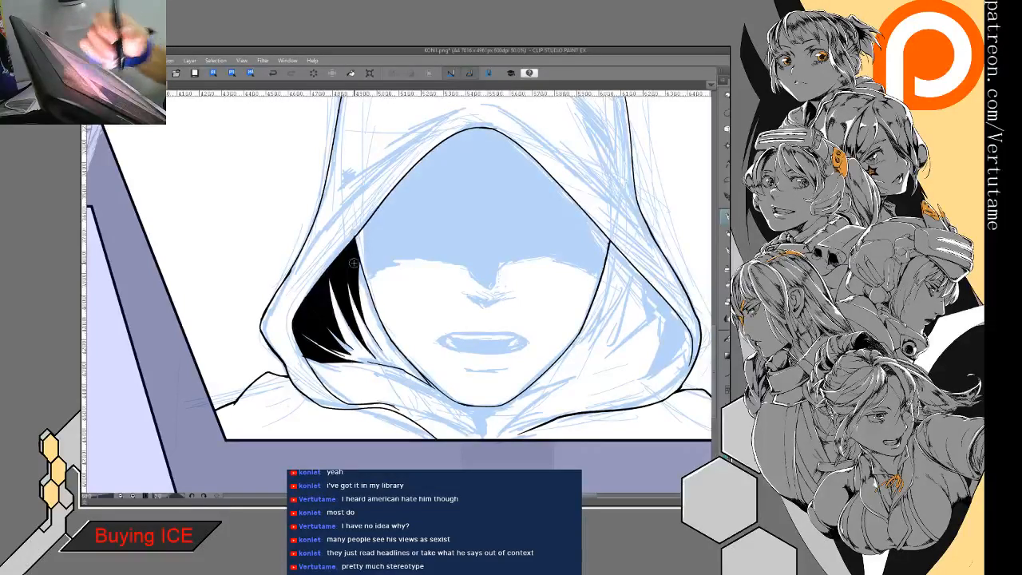
- Thicken the face's left cheek contour and blacken the narrow wedge where the lower fold meets the jaw
{"action": "scroll", "coordinate": [347, 259], "scroll_direction": "up", "scroll_amount": 3}
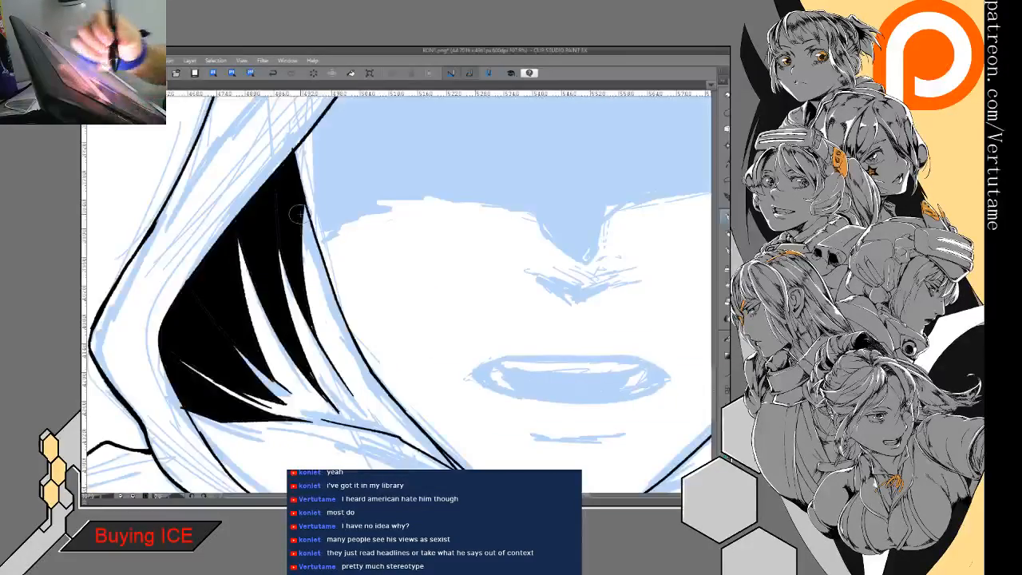
{"action": "left_click_drag", "start_coordinate": [301, 206], "coordinate": [309, 220]}
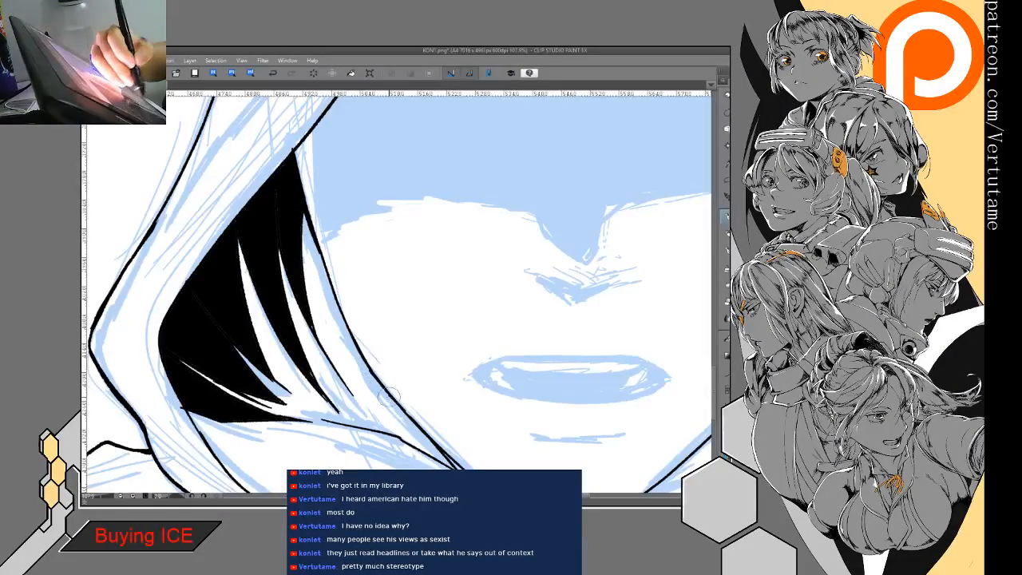
{"action": "mouse_move", "coordinate": [387, 395]}
{"action": "left_mouse_down"}
{"action": "mouse_move", "coordinate": [401, 269]}
{"action": "mouse_move", "coordinate": [427, 305]}
{"action": "left_mouse_up"}
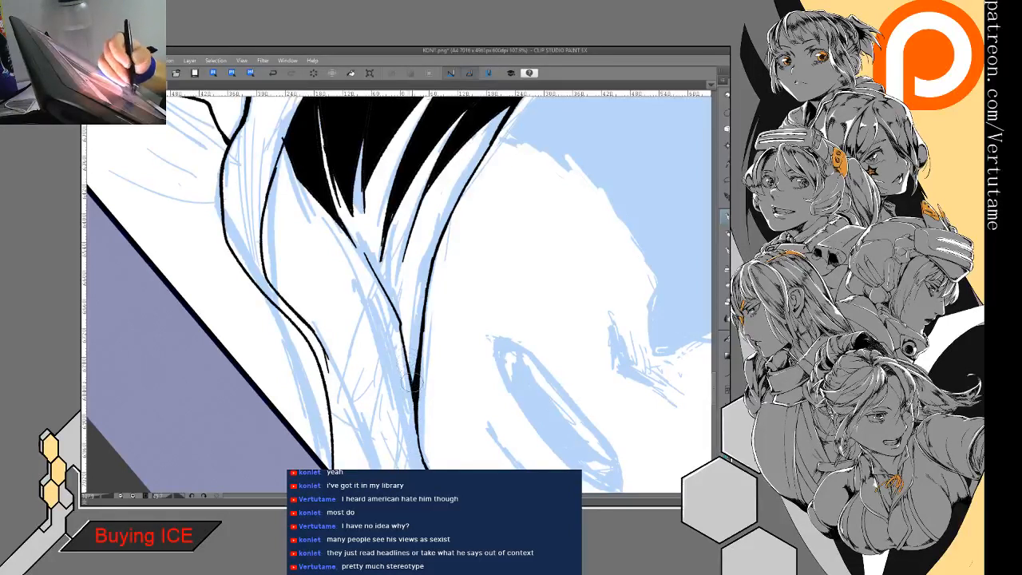
{"action": "mouse_move", "coordinate": [437, 229]}
{"action": "left_mouse_down"}
{"action": "mouse_move", "coordinate": [432, 267]}
{"action": "mouse_move", "coordinate": [439, 226]}
{"action": "mouse_move", "coordinate": [436, 253]}
{"action": "left_mouse_up"}
{"action": "left_click_drag", "start_coordinate": [458, 200], "coordinate": [444, 226]}
{"action": "scroll", "coordinate": [484, 148], "scroll_direction": "down", "scroll_amount": 2}
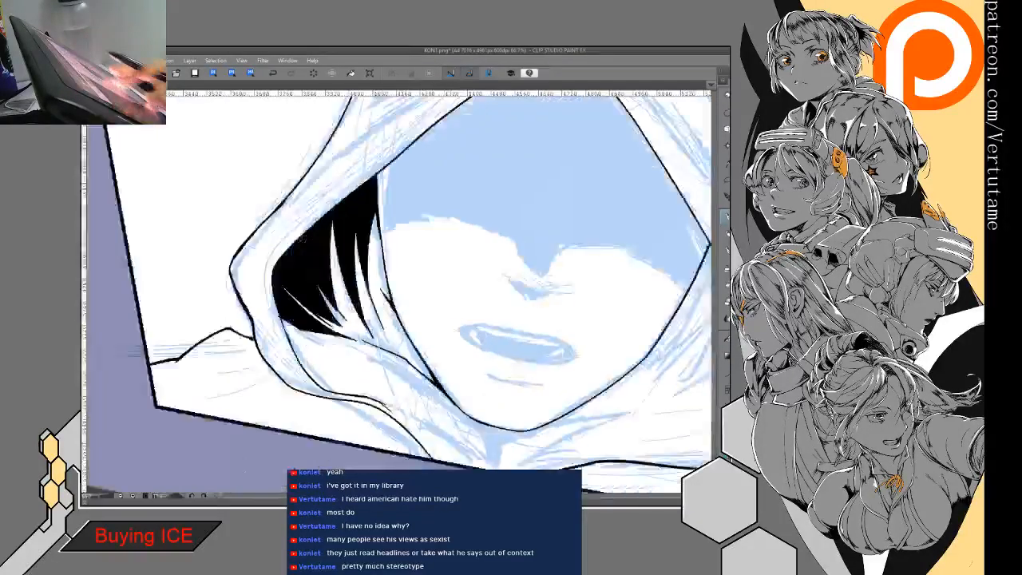
- Ink and taper the fold line linking the black wedge beside the left jaw to the hood's inner shadow
{"action": "left_click_drag", "start_coordinate": [449, 368], "coordinate": [443, 354]}
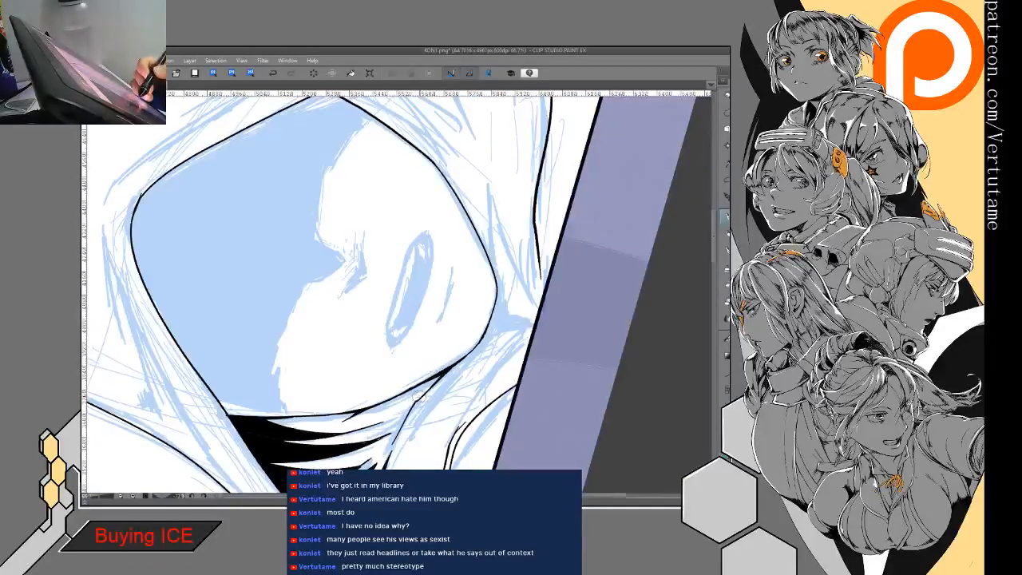
{"action": "key", "text": "p"}
{"action": "left_click_drag", "start_coordinate": [429, 388], "coordinate": [441, 376]}
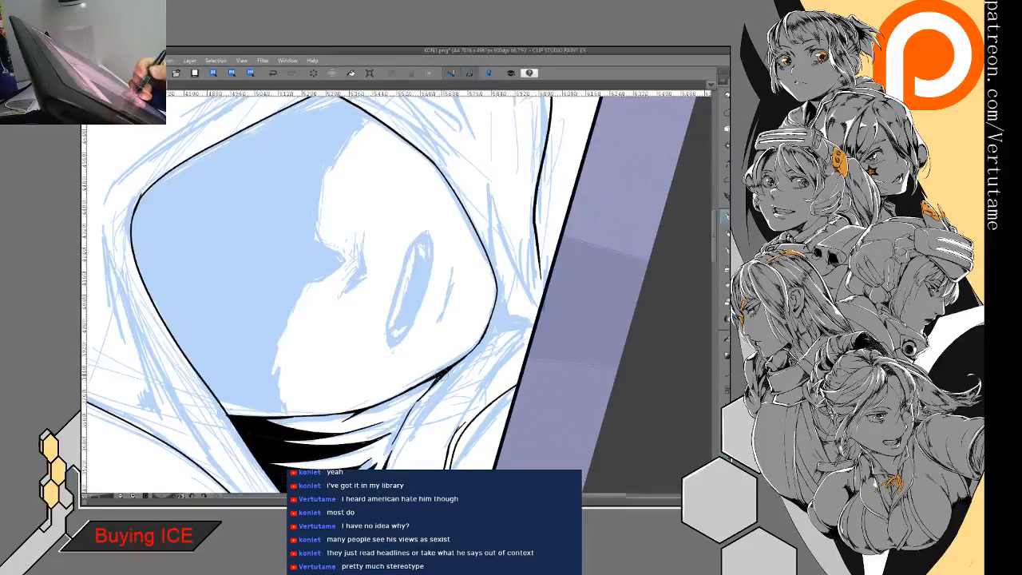
{"action": "mouse_move", "coordinate": [408, 412]}
{"action": "left_mouse_down"}
{"action": "mouse_move", "coordinate": [388, 437]}
{"action": "mouse_move", "coordinate": [411, 413]}
{"action": "left_mouse_up"}
{"action": "key", "text": "e"}
{"action": "key", "text": "p"}
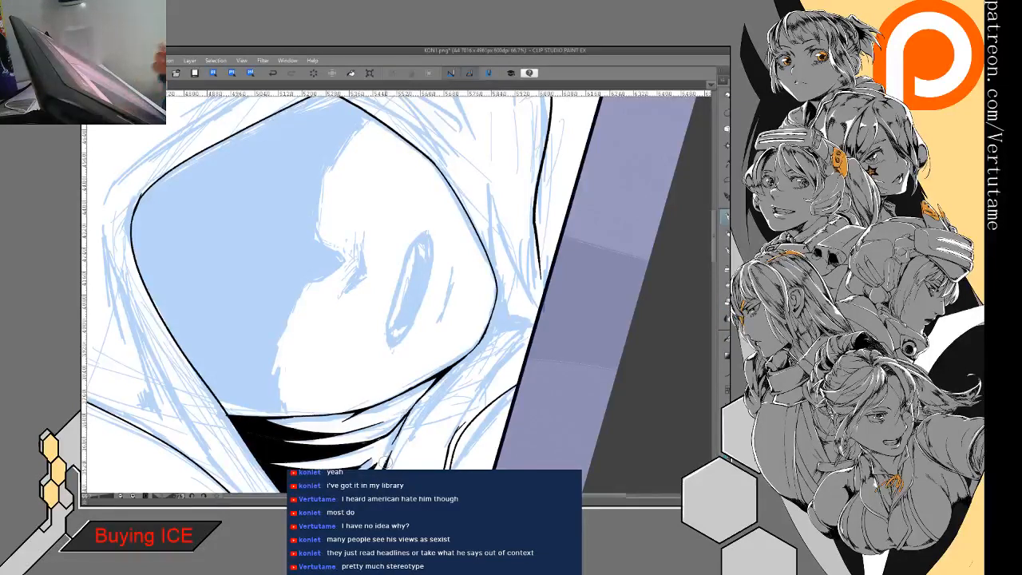
{"action": "mouse_move", "coordinate": [385, 463]}
{"action": "left_mouse_down"}
{"action": "mouse_move", "coordinate": [351, 360]}
{"action": "mouse_move", "coordinate": [399, 336]}
{"action": "mouse_move", "coordinate": [386, 290]}
{"action": "left_mouse_up"}
{"action": "mouse_move", "coordinate": [374, 370]}
{"action": "left_mouse_down"}
{"action": "mouse_move", "coordinate": [379, 410]}
{"action": "mouse_move", "coordinate": [381, 371]}
{"action": "left_mouse_up"}
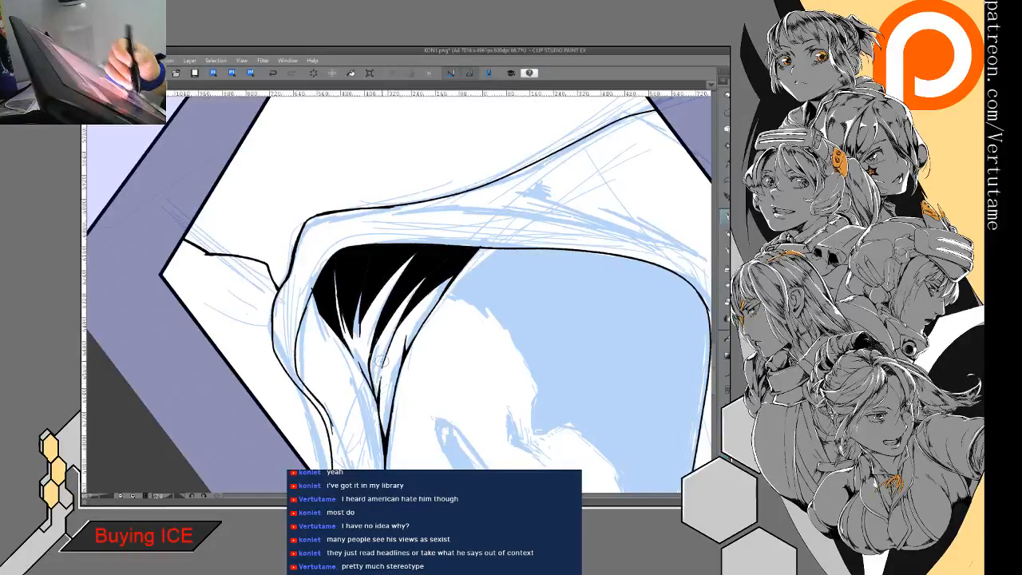
- Refine the lower edge of the black hood shadow with short tapered strokes and clean up where it meets the inner rim
{"action": "mouse_move", "coordinate": [312, 289]}
{"action": "left_mouse_down"}
{"action": "mouse_move", "coordinate": [333, 350]}
{"action": "mouse_move", "coordinate": [320, 334]}
{"action": "mouse_move", "coordinate": [336, 357]}
{"action": "mouse_move", "coordinate": [337, 347]}
{"action": "left_mouse_up"}
{"action": "key", "text": "e"}
{"action": "key", "text": "p"}
{"action": "key", "text": "e"}
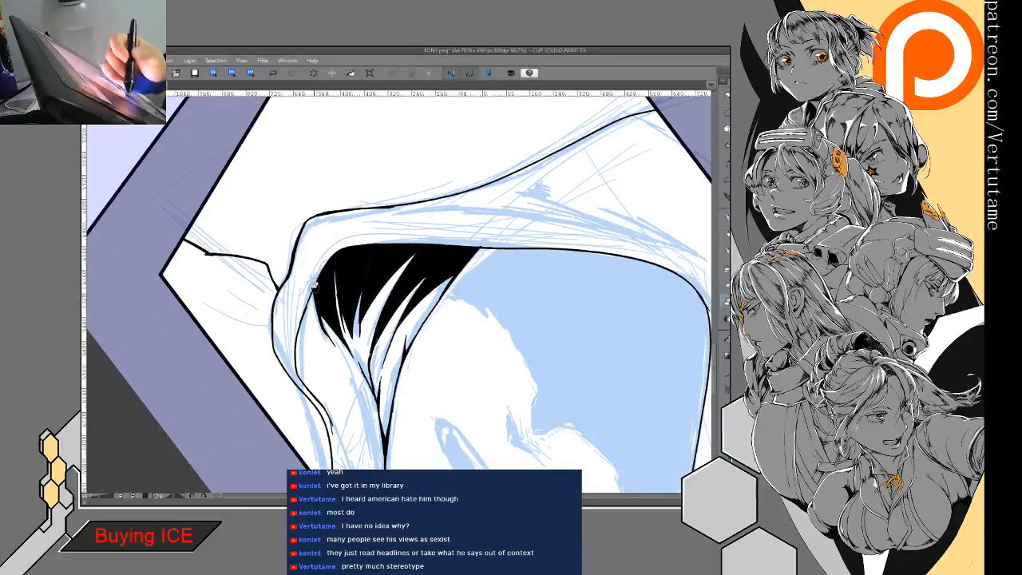
{"action": "key", "text": "p"}
{"action": "mouse_move", "coordinate": [313, 289]}
{"action": "left_mouse_down"}
{"action": "mouse_move", "coordinate": [304, 321]}
{"action": "mouse_move", "coordinate": [306, 304]}
{"action": "left_mouse_up"}
{"action": "mouse_move", "coordinate": [307, 405]}
{"action": "left_mouse_down"}
{"action": "mouse_move", "coordinate": [343, 302]}
{"action": "mouse_move", "coordinate": [325, 387]}
{"action": "mouse_move", "coordinate": [399, 411]}
{"action": "left_mouse_up"}
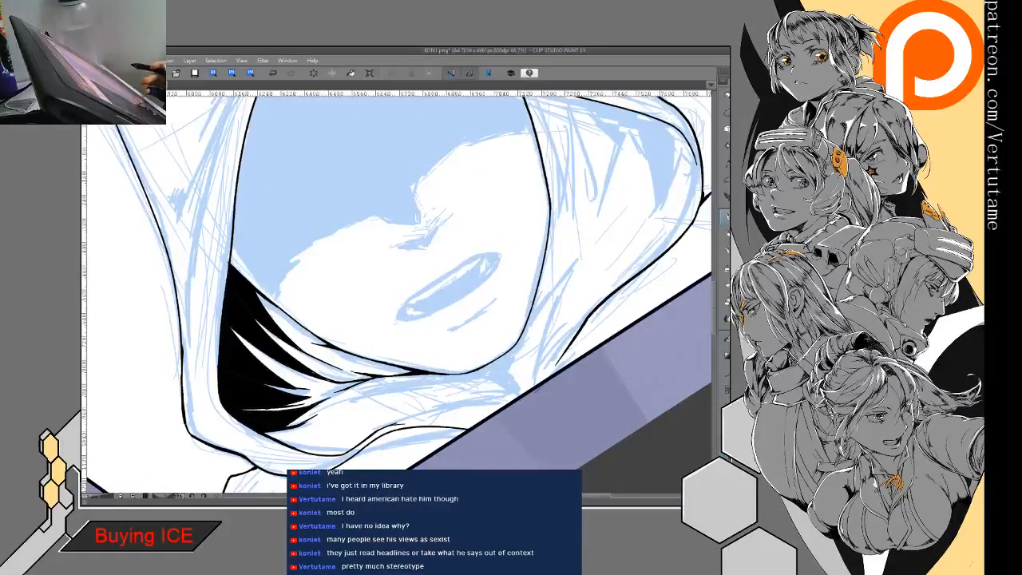
- Ink the cast shadow's edge across the left half of the face to the nose tip, and draw the underside of the nose
{"action": "left_click_drag", "start_coordinate": [399, 280], "coordinate": [476, 308]}
{"action": "mouse_move", "coordinate": [382, 283]}
{"action": "left_mouse_down"}
{"action": "mouse_move", "coordinate": [354, 307]}
{"action": "mouse_move", "coordinate": [366, 298]}
{"action": "mouse_move", "coordinate": [349, 331]}
{"action": "left_mouse_up"}
{"action": "left_click_drag", "start_coordinate": [447, 244], "coordinate": [392, 269]}
{"action": "mouse_move", "coordinate": [391, 272]}
{"action": "left_mouse_down"}
{"action": "mouse_move", "coordinate": [369, 289]}
{"action": "mouse_move", "coordinate": [382, 283]}
{"action": "left_mouse_up"}
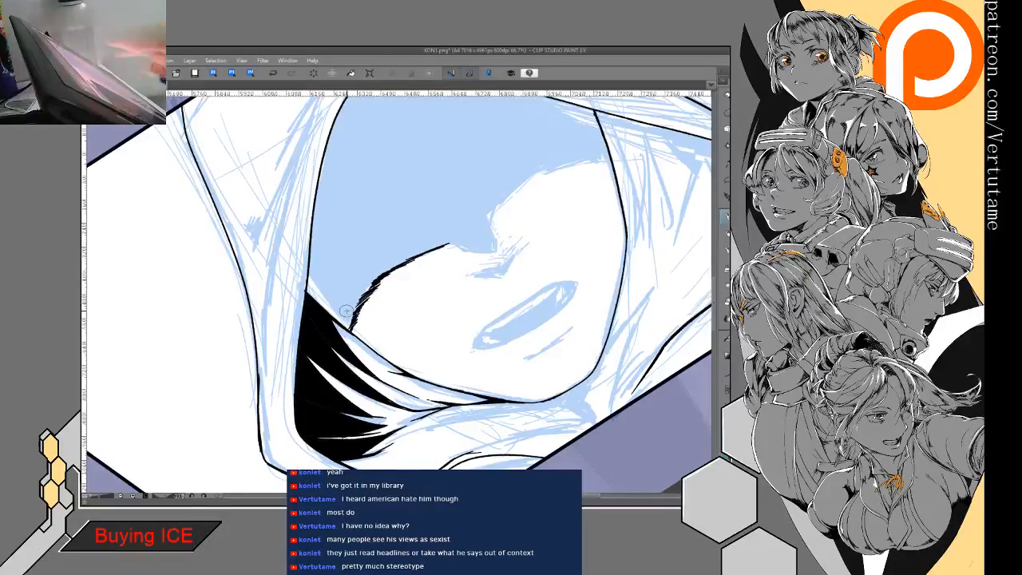
{"action": "left_click_drag", "start_coordinate": [403, 292], "coordinate": [412, 305]}
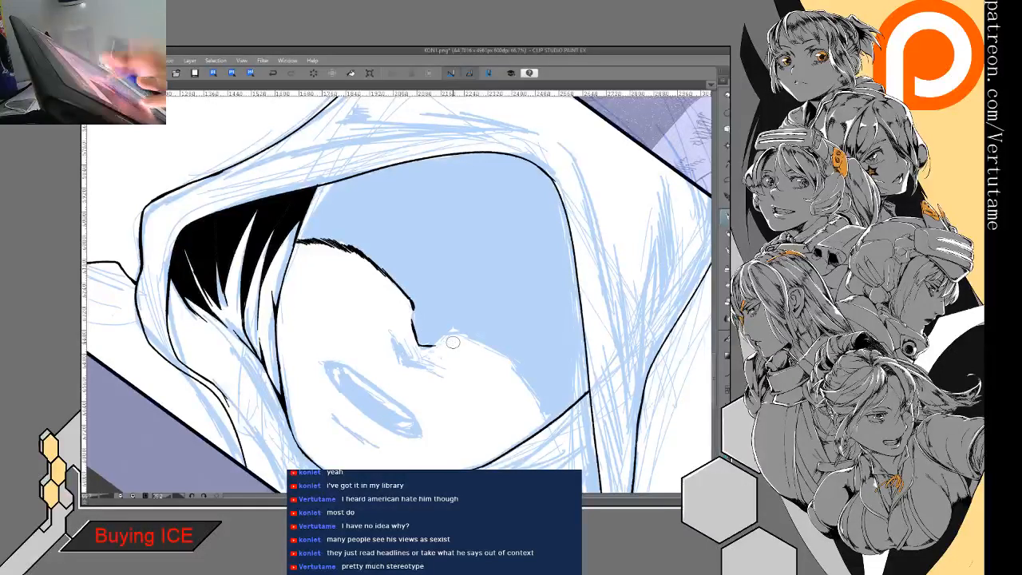
{"action": "left_click_drag", "start_coordinate": [453, 343], "coordinate": [443, 282]}
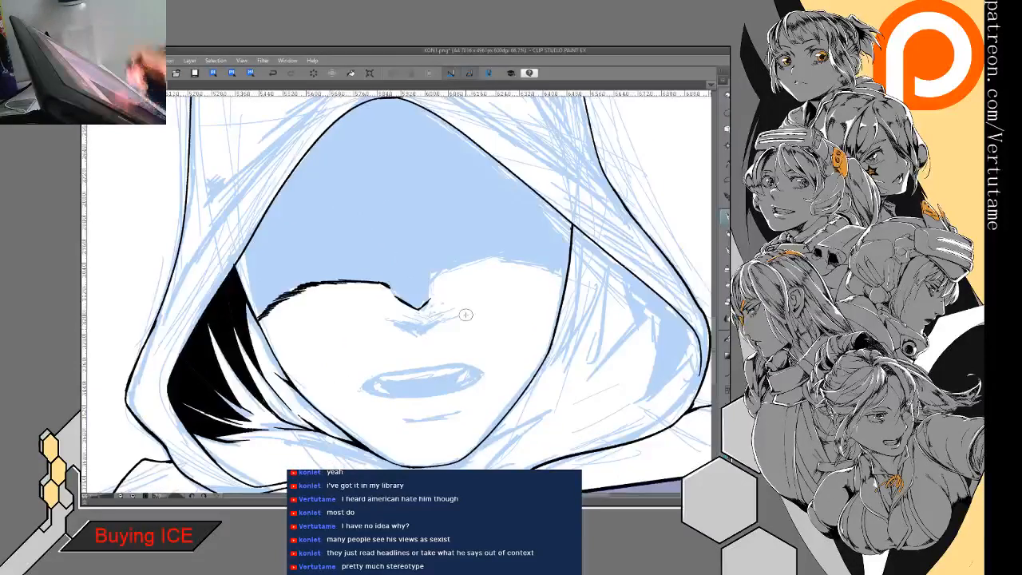
{"action": "key", "text": "ctrl+@"}
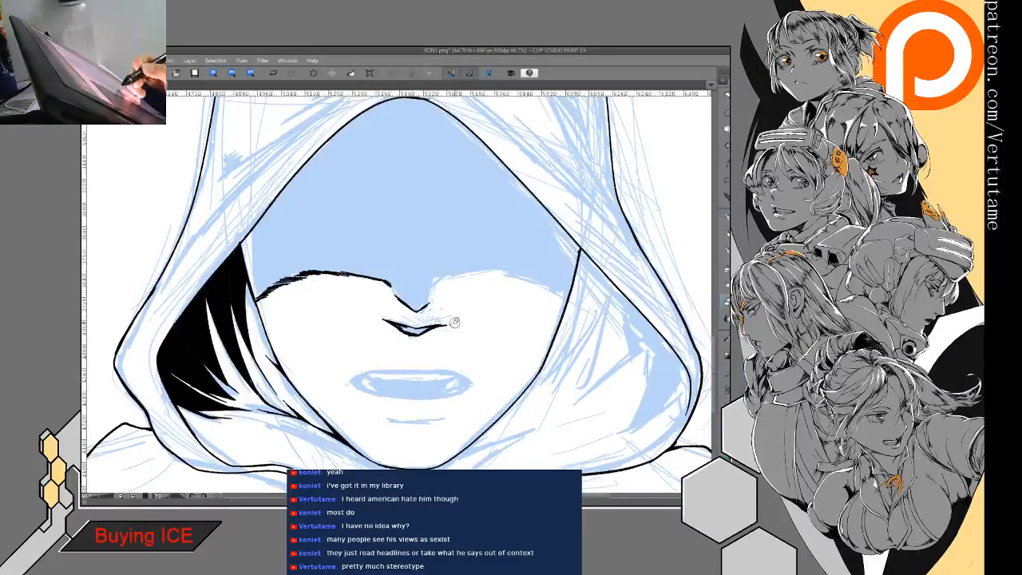
- Fill the nose's underside black and ink the cast shadow's edge from the nose tip across the right half of the face
{"action": "left_click_drag", "start_coordinate": [434, 327], "coordinate": [445, 323]}
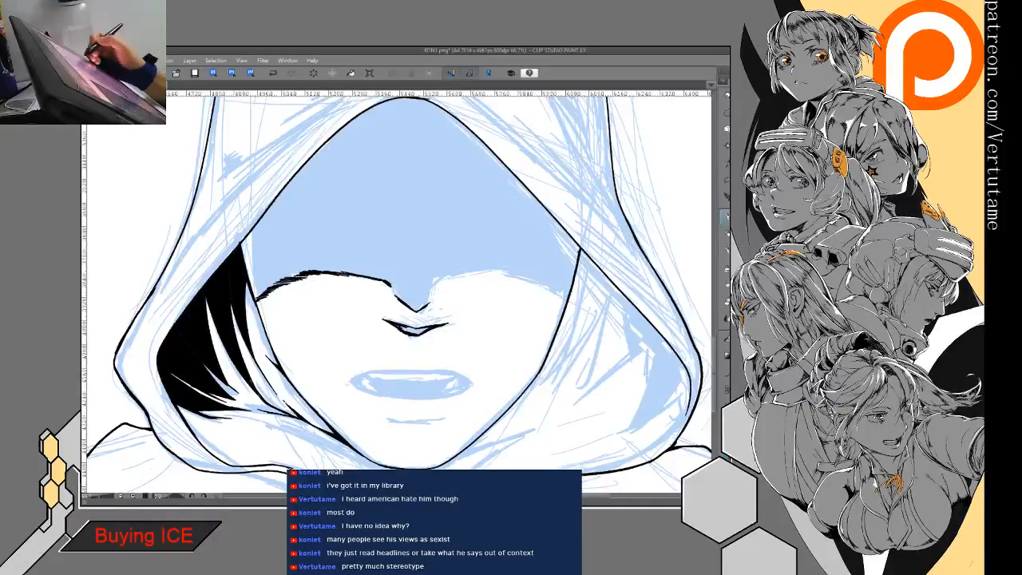
{"action": "key", "text": "g"}
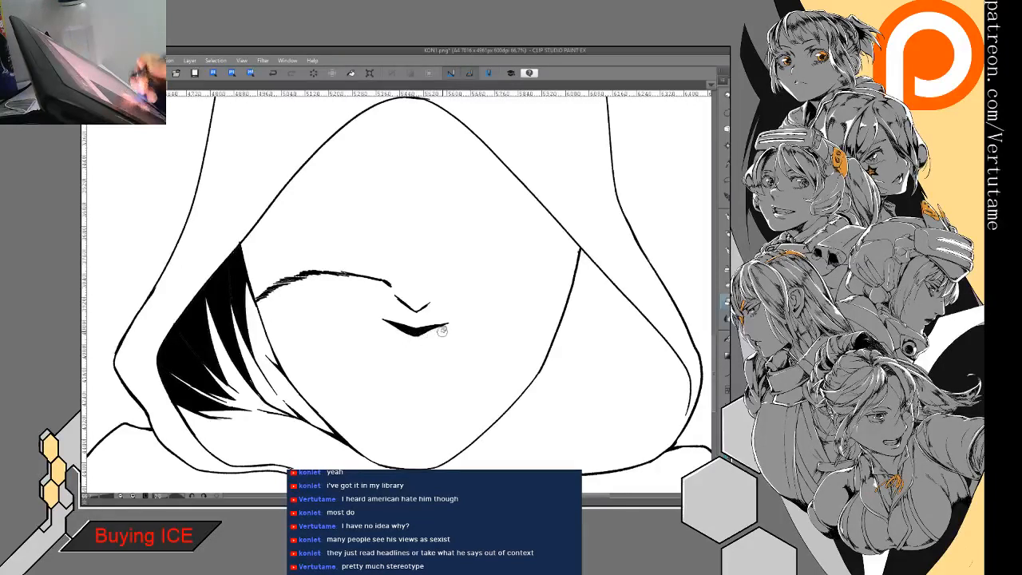
{"action": "left_click", "coordinate": [727, 216]}
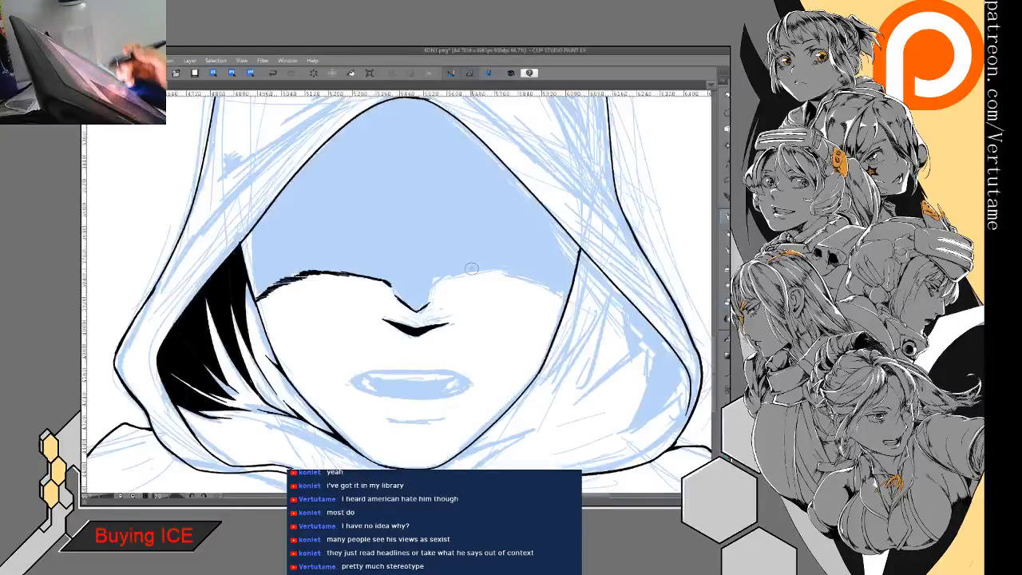
{"action": "left_click_drag", "start_coordinate": [445, 280], "coordinate": [433, 288]}
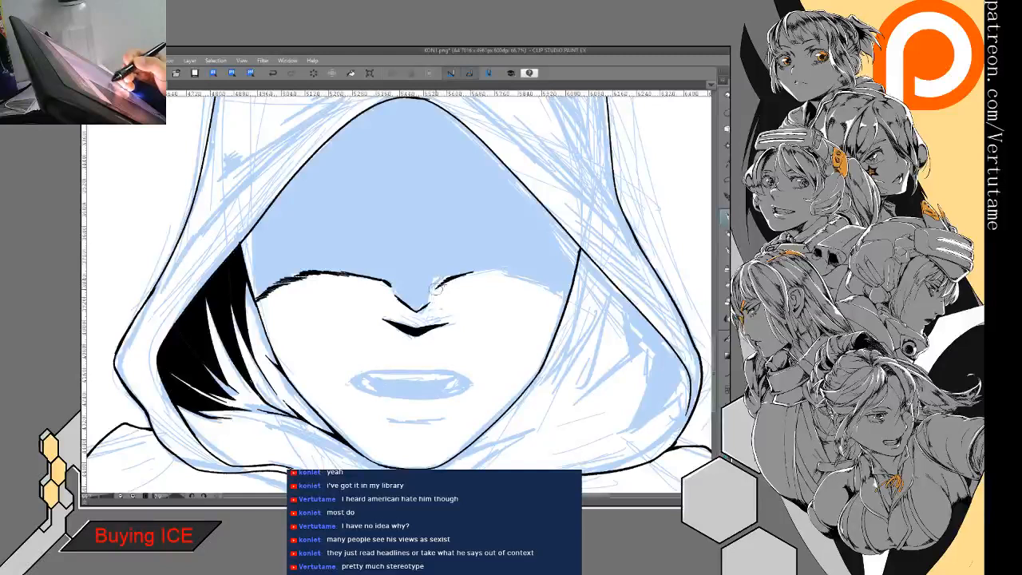
{"action": "mouse_move", "coordinate": [497, 272]}
{"action": "left_mouse_down"}
{"action": "mouse_move", "coordinate": [454, 276]}
{"action": "mouse_move", "coordinate": [506, 245]}
{"action": "mouse_move", "coordinate": [618, 237]}
{"action": "left_mouse_up"}
{"action": "key", "text": "h"}
{"action": "left_click_drag", "start_coordinate": [449, 235], "coordinate": [334, 273]}
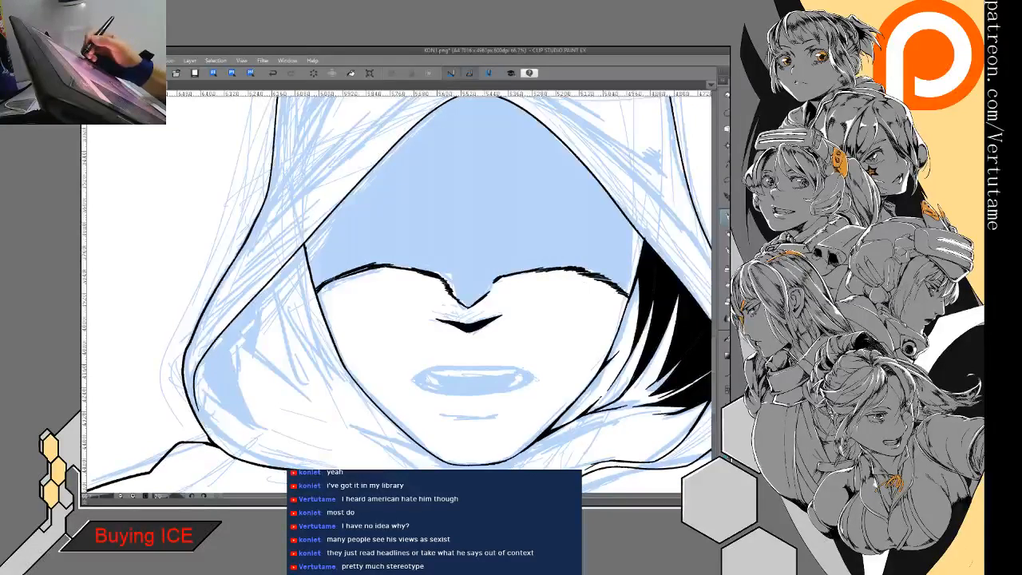
{"action": "key", "text": "g"}
{"action": "left_click", "coordinate": [506, 238]}
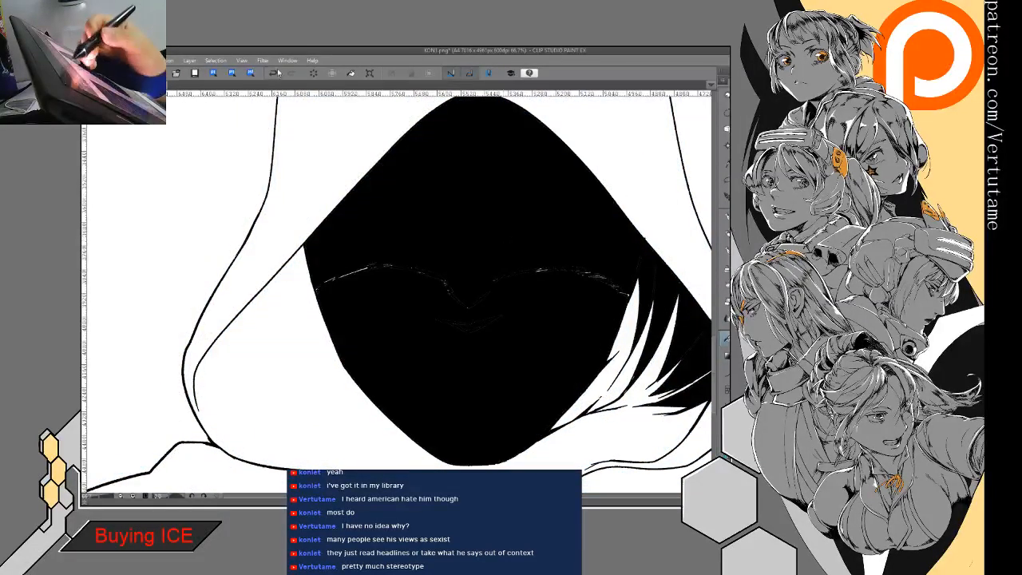
{"action": "left_click", "coordinate": [274, 73]}
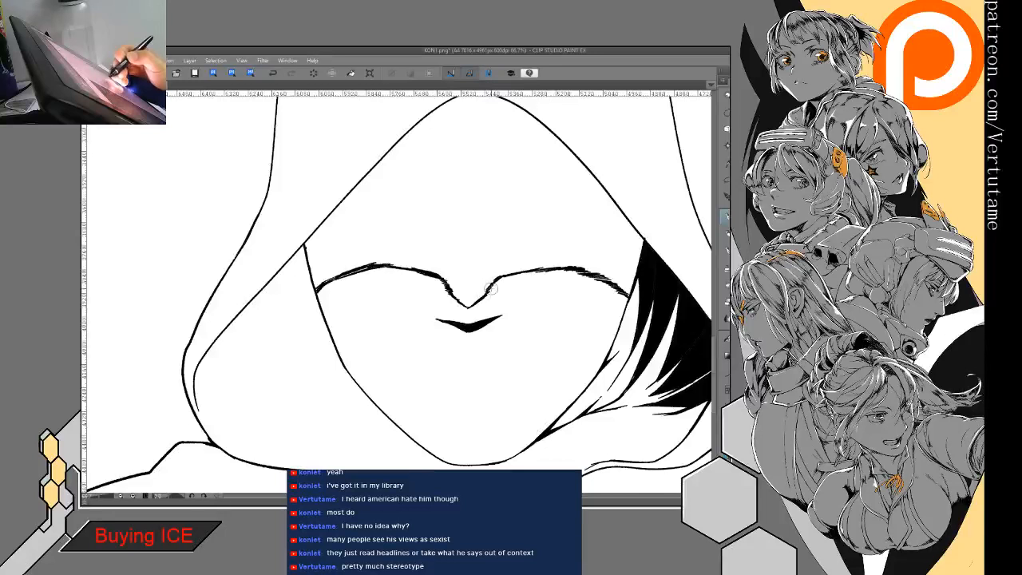
{"action": "left_click", "coordinate": [486, 249]}
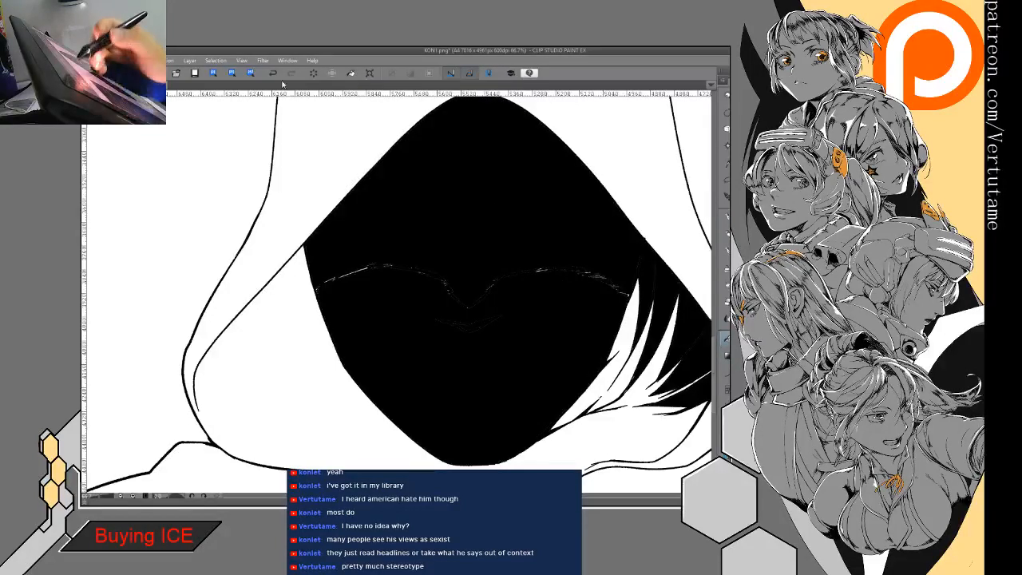
{"action": "left_click", "coordinate": [272, 72]}
- Close the shadow edge beside the black inner folds and fill the upper face inside the hood with black
{"action": "left_click_drag", "start_coordinate": [583, 270], "coordinate": [624, 293]}
{"action": "key", "text": "g"}
{"action": "left_click", "coordinate": [605, 225]}
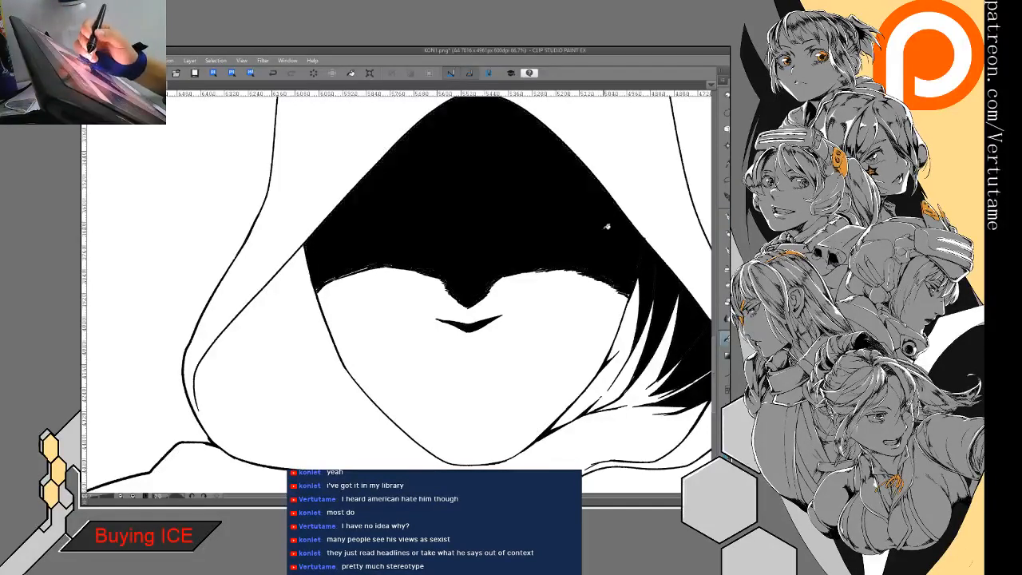
{"action": "key", "text": "p"}
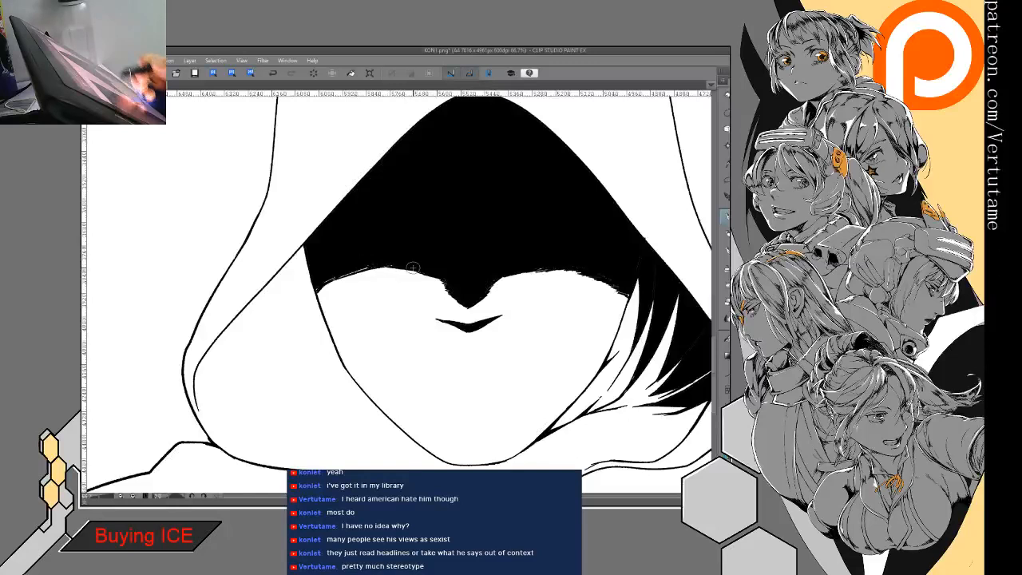
{"action": "left_click_drag", "start_coordinate": [413, 268], "coordinate": [455, 266]}
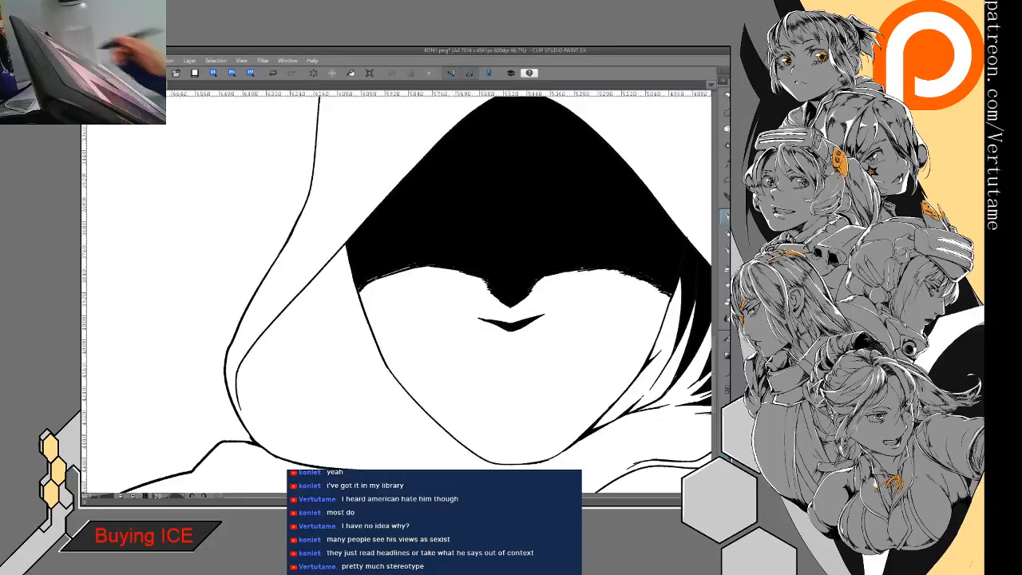
- Erase and redraw the contour of the nose's black underside to make the mark narrower
{"action": "key", "text": "e"}
{"action": "mouse_move", "coordinate": [490, 322]}
{"action": "left_mouse_down"}
{"action": "mouse_move", "coordinate": [480, 318]}
{"action": "mouse_move", "coordinate": [503, 326]}
{"action": "left_mouse_up"}
{"action": "key", "text": "p"}
{"action": "key", "text": "e"}
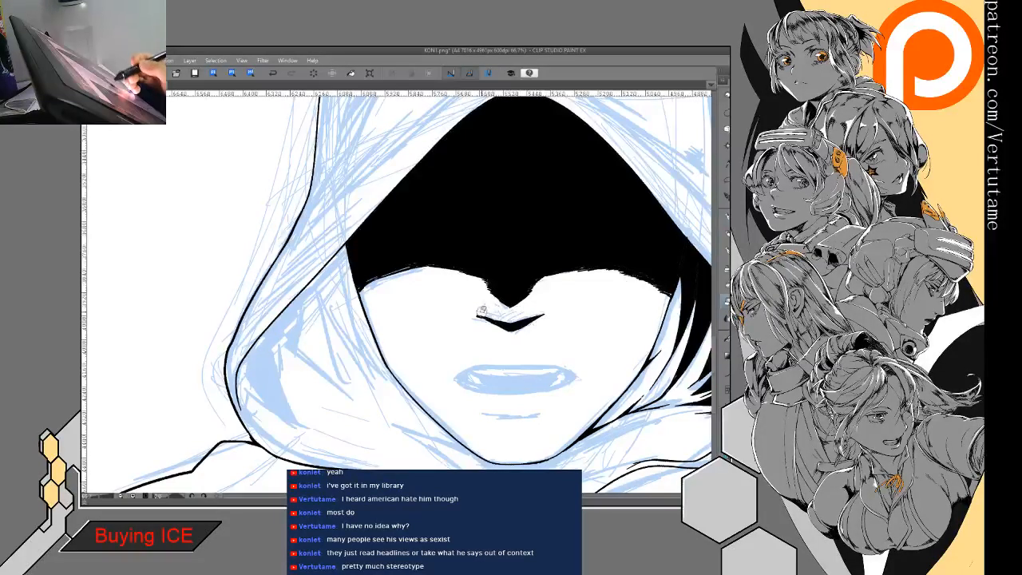
{"action": "mouse_move", "coordinate": [485, 316]}
{"action": "left_mouse_down"}
{"action": "mouse_move", "coordinate": [476, 315]}
{"action": "mouse_move", "coordinate": [502, 327]}
{"action": "left_mouse_up"}
{"action": "key", "text": "p"}
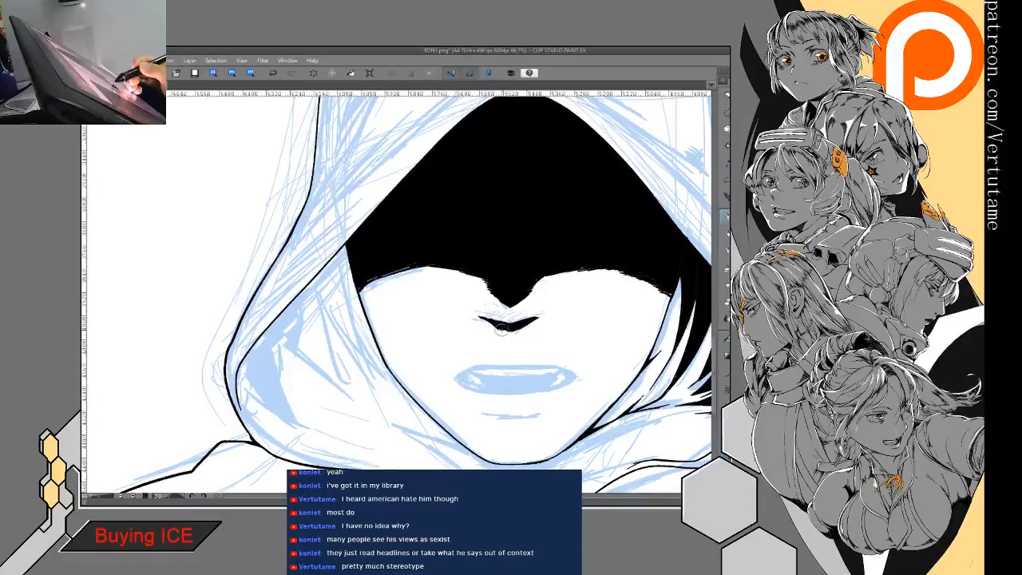
- Sharpen the outer tip of the nose's underside near the black inner folds by alternately erasing and inking
{"action": "key", "text": "h"}
{"action": "left_click_drag", "start_coordinate": [513, 320], "coordinate": [621, 312]}
{"action": "key", "text": "e"}
{"action": "mouse_move", "coordinate": [423, 304]}
{"action": "left_mouse_down"}
{"action": "mouse_move", "coordinate": [409, 309]}
{"action": "mouse_move", "coordinate": [423, 307]}
{"action": "mouse_move", "coordinate": [407, 316]}
{"action": "mouse_move", "coordinate": [420, 320]}
{"action": "mouse_move", "coordinate": [428, 309]}
{"action": "mouse_move", "coordinate": [374, 307]}
{"action": "left_mouse_up"}
{"action": "key", "text": "p"}
{"action": "key", "text": "e"}
{"action": "key", "text": "p"}
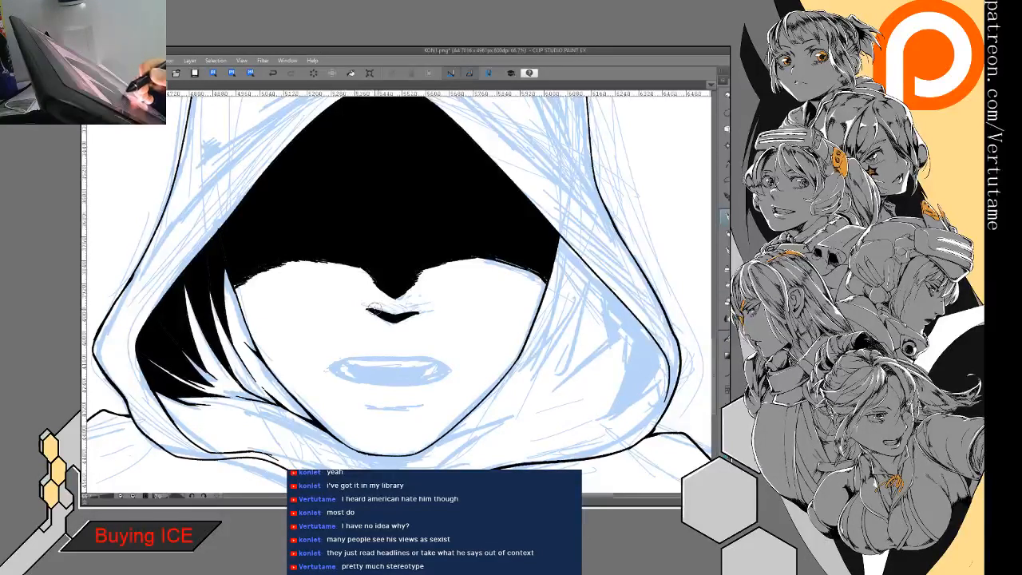
{"action": "mouse_move", "coordinate": [421, 361]}
{"action": "left_mouse_down"}
{"action": "mouse_move", "coordinate": [455, 270]}
{"action": "mouse_move", "coordinate": [394, 271]}
{"action": "mouse_move", "coordinate": [416, 267]}
{"action": "left_mouse_up"}
{"action": "left_click_drag", "start_coordinate": [422, 269], "coordinate": [357, 316]}
{"action": "key", "text": "ctrl+z"}
{"action": "left_click_drag", "start_coordinate": [415, 273], "coordinate": [364, 316]}
{"action": "left_click", "coordinate": [273, 74]}
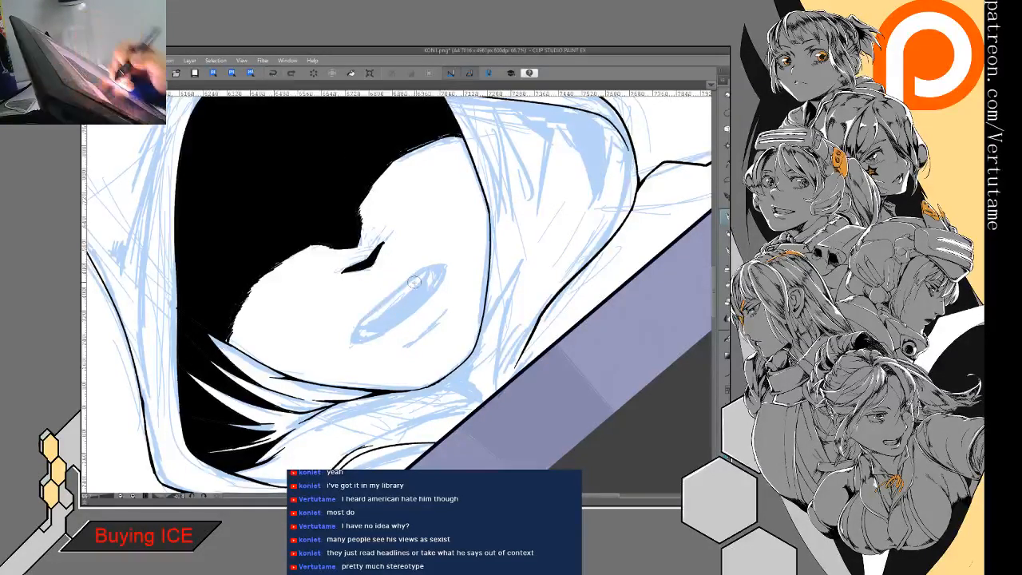
- Ink the mouth's lower edge and right corner over the sketch, erasing the rough upper lip line
{"action": "left_click_drag", "start_coordinate": [409, 278], "coordinate": [354, 343]}
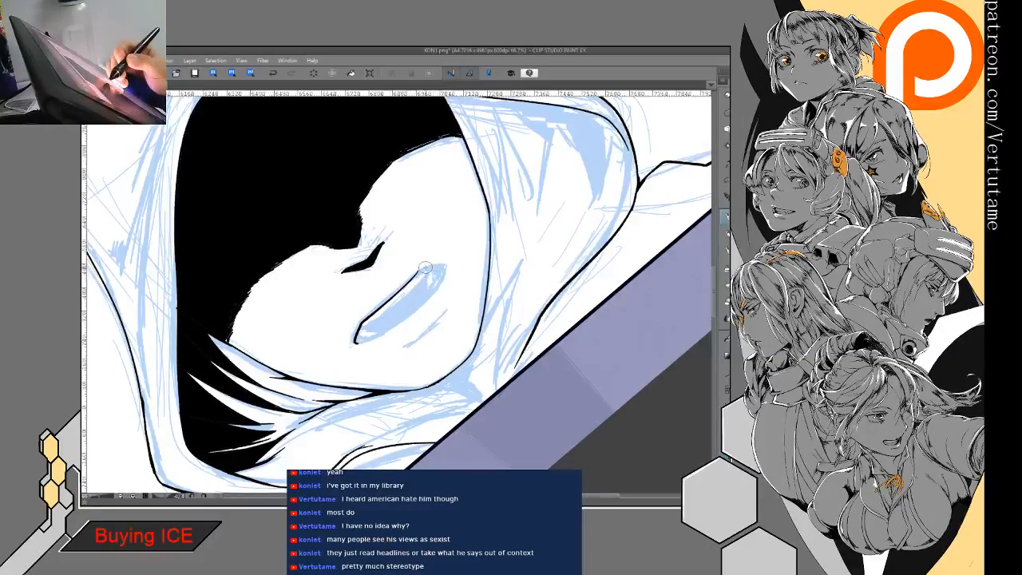
{"action": "mouse_move", "coordinate": [440, 280]}
{"action": "left_mouse_down"}
{"action": "mouse_move", "coordinate": [279, 410]}
{"action": "mouse_move", "coordinate": [411, 323]}
{"action": "mouse_move", "coordinate": [399, 294]}
{"action": "mouse_move", "coordinate": [385, 303]}
{"action": "left_mouse_up"}
{"action": "key", "text": "e"}
{"action": "mouse_move", "coordinate": [383, 212]}
{"action": "left_mouse_down"}
{"action": "mouse_move", "coordinate": [388, 204]}
{"action": "mouse_move", "coordinate": [400, 263]}
{"action": "mouse_move", "coordinate": [403, 367]}
{"action": "left_mouse_up"}
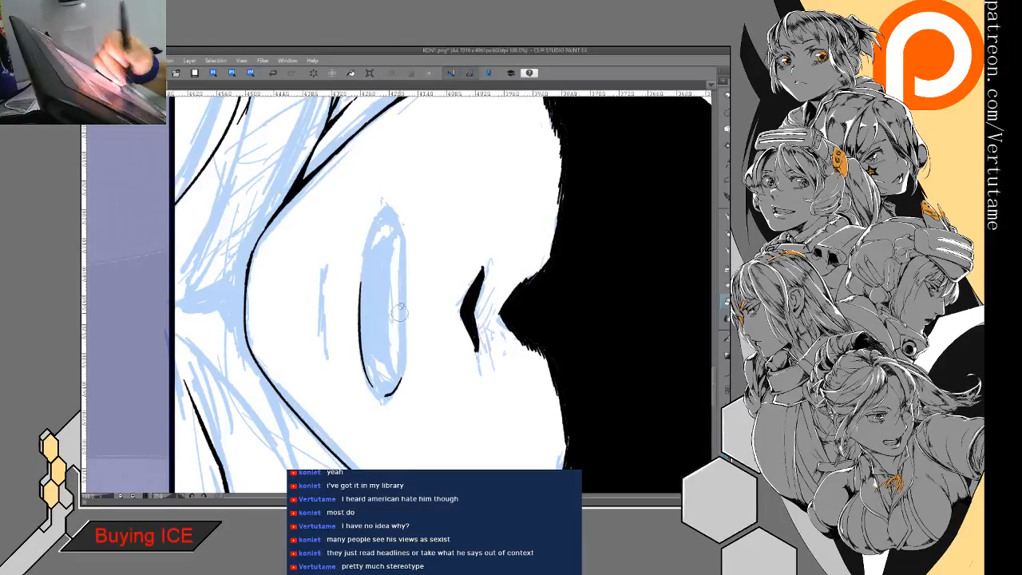
- Redraw the mouth's upper edge and left corner, and close the outline into one narrow rounded shape
{"action": "key", "text": "p"}
{"action": "mouse_move", "coordinate": [386, 206]}
{"action": "left_mouse_down"}
{"action": "mouse_move", "coordinate": [405, 259]}
{"action": "mouse_move", "coordinate": [394, 369]}
{"action": "left_mouse_up"}
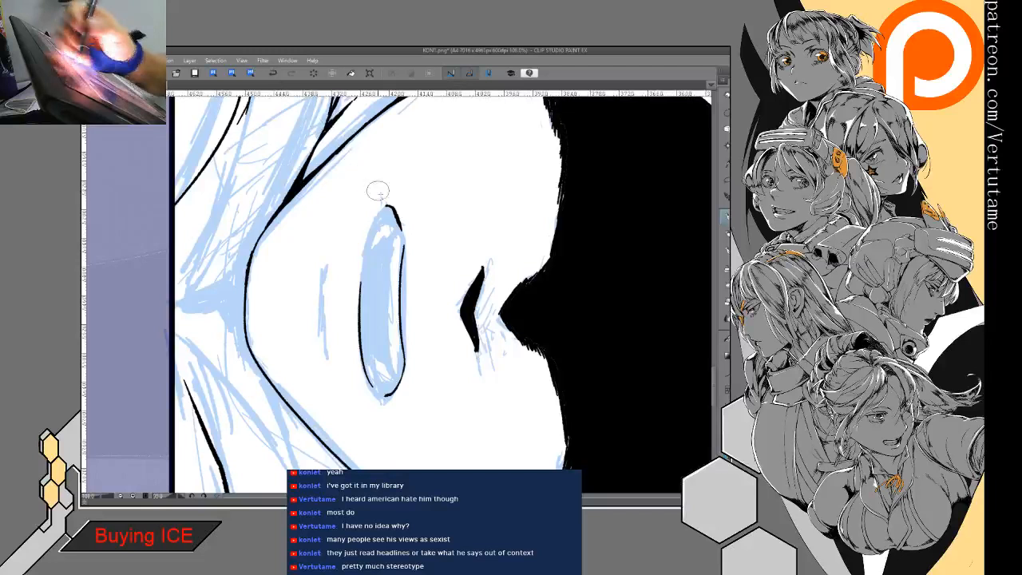
{"action": "key", "text": "ctrl+z"}
{"action": "left_click_drag", "start_coordinate": [404, 252], "coordinate": [397, 382]}
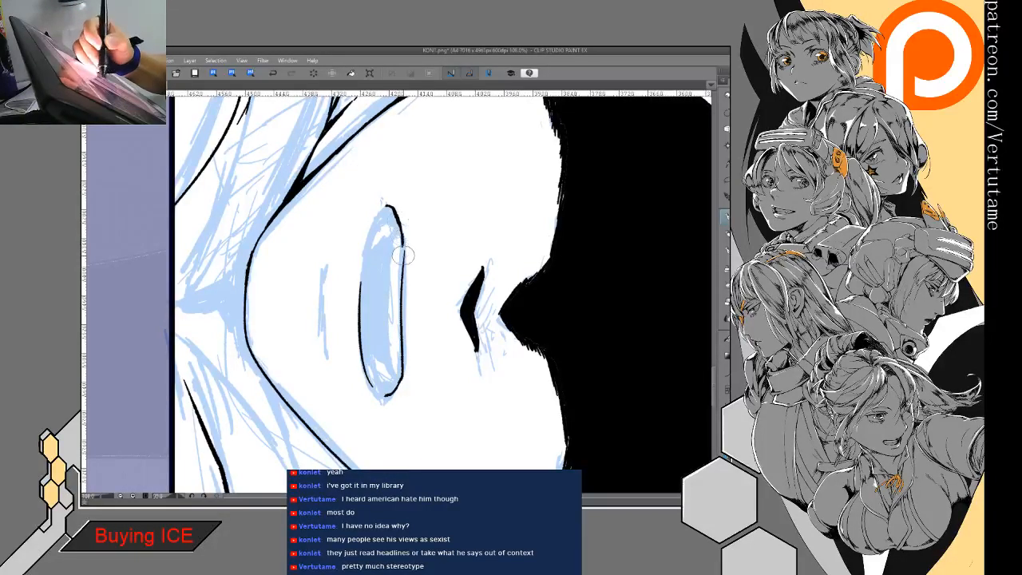
{"action": "mouse_move", "coordinate": [386, 206]}
{"action": "left_mouse_down"}
{"action": "mouse_move", "coordinate": [353, 297]}
{"action": "mouse_move", "coordinate": [358, 334]}
{"action": "left_mouse_up"}
{"action": "key", "text": "e"}
{"action": "mouse_move", "coordinate": [363, 289]}
{"action": "left_mouse_down"}
{"action": "mouse_move", "coordinate": [364, 343]}
{"action": "mouse_move", "coordinate": [365, 329]}
{"action": "left_mouse_up"}
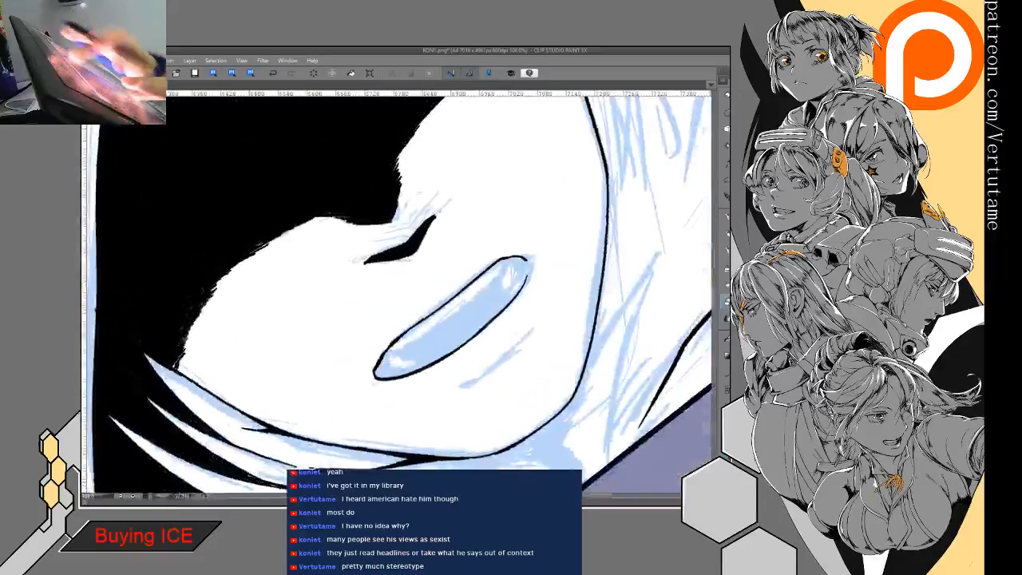
{"action": "key", "text": "p"}
{"action": "left_click_drag", "start_coordinate": [522, 255], "coordinate": [527, 271]}
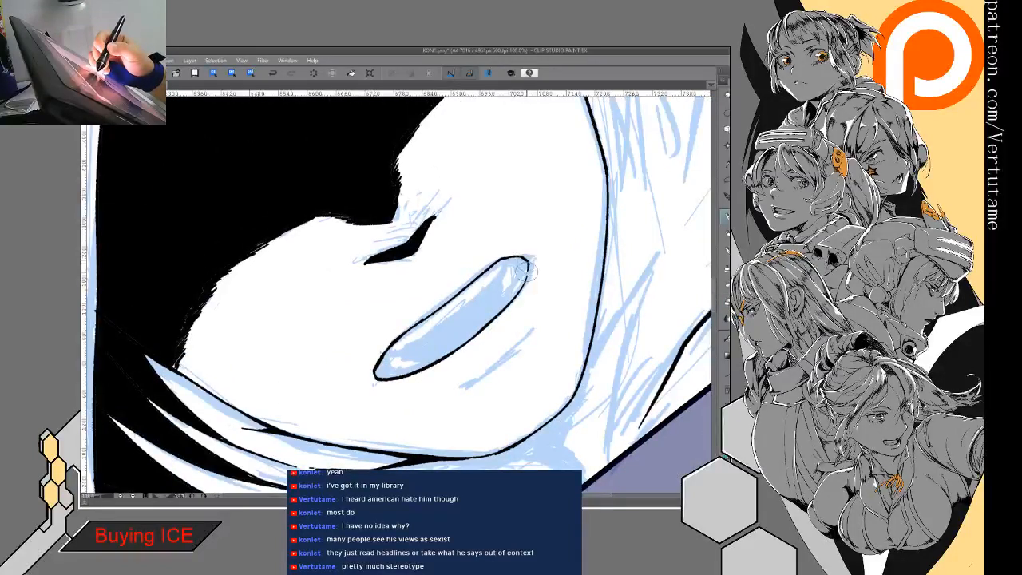
- Draw the lower edge of the upper teeth inside the mouth and outline a small highlight shape at each corner
{"action": "left_click_drag", "start_coordinate": [386, 354], "coordinate": [432, 339]}
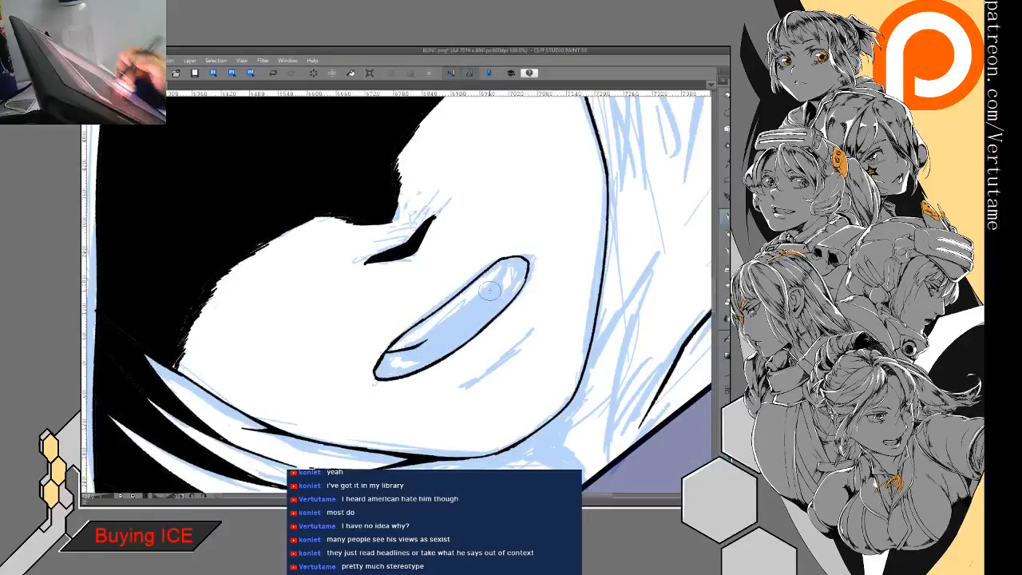
{"action": "mouse_move", "coordinate": [510, 262]}
{"action": "left_mouse_down"}
{"action": "mouse_move", "coordinate": [479, 306]}
{"action": "mouse_move", "coordinate": [416, 346]}
{"action": "left_mouse_up"}
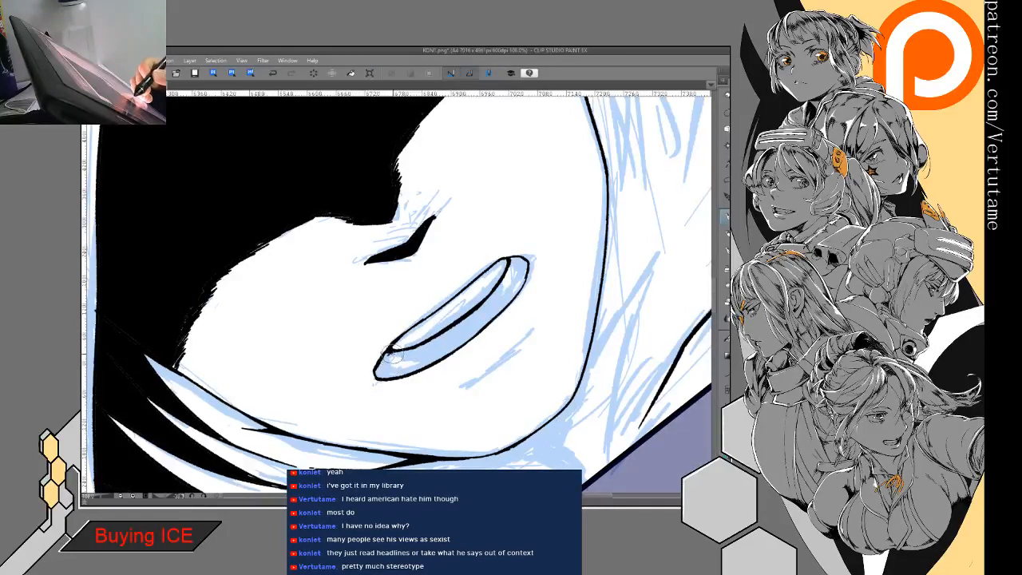
{"action": "left_click_drag", "start_coordinate": [401, 369], "coordinate": [452, 351]}
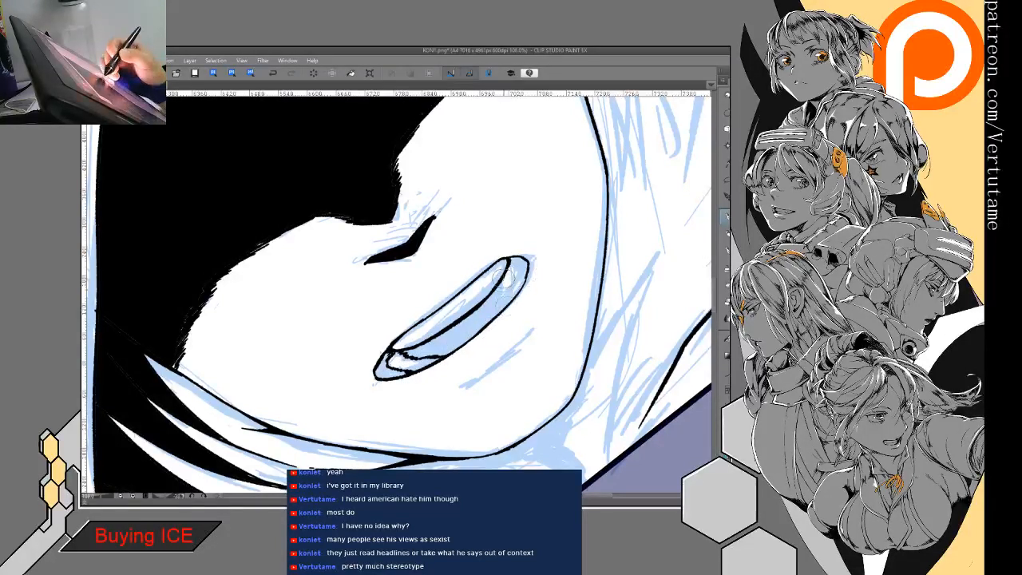
{"action": "mouse_move", "coordinate": [501, 313]}
{"action": "left_mouse_down"}
{"action": "mouse_move", "coordinate": [519, 278]}
{"action": "mouse_move", "coordinate": [512, 264]}
{"action": "mouse_move", "coordinate": [516, 295]}
{"action": "left_mouse_up"}
{"action": "left_click_drag", "start_coordinate": [394, 348], "coordinate": [416, 345]}
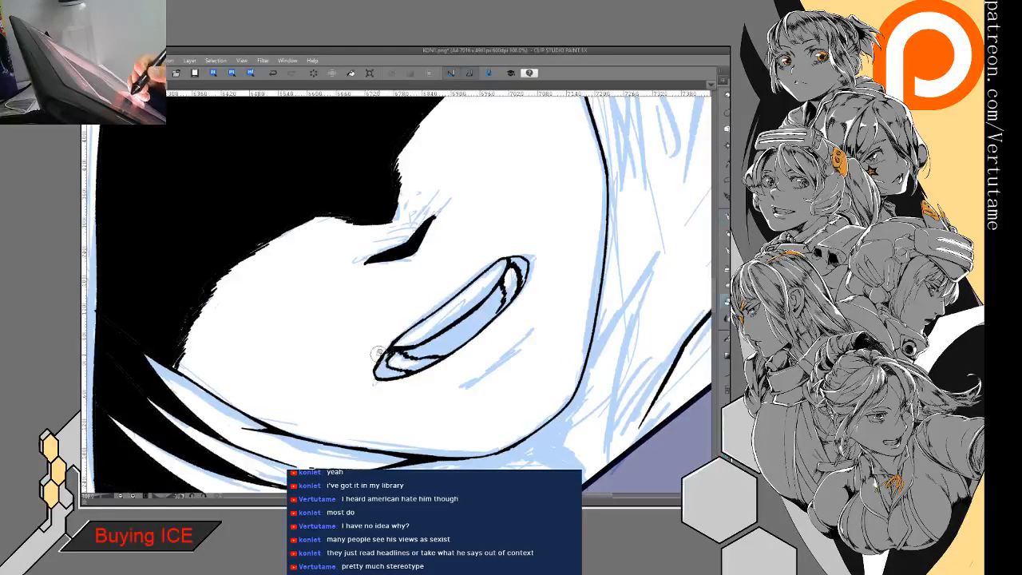
- Fill the mouth's interior and right corner black, leaving the upper teeth and corner highlights white
{"action": "left_click", "coordinate": [727, 339]}
{"action": "left_click_drag", "start_coordinate": [521, 266], "coordinate": [464, 329]}
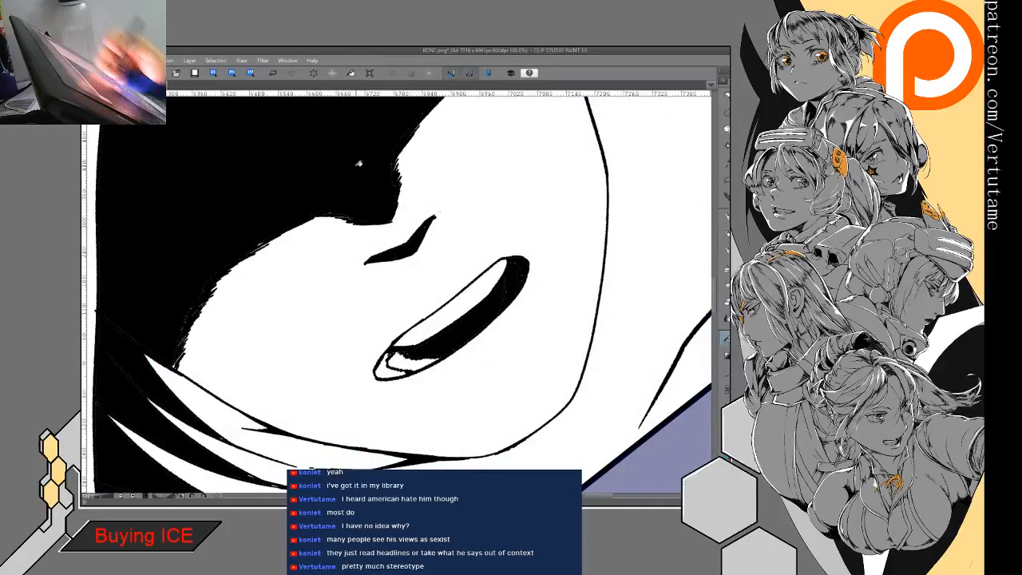
{"action": "left_click", "coordinate": [274, 76]}
{"action": "mouse_move", "coordinate": [506, 279]}
{"action": "left_mouse_down"}
{"action": "mouse_move", "coordinate": [489, 320]}
{"action": "mouse_move", "coordinate": [472, 325]}
{"action": "left_mouse_up"}
{"action": "left_click", "coordinate": [472, 325]}
- Close the inner line at the mouth's left corner, fill that corner black and smooth the edges of both highlights
{"action": "key", "text": "p"}
{"action": "mouse_move", "coordinate": [401, 372]}
{"action": "left_mouse_down"}
{"action": "mouse_move", "coordinate": [384, 375]}
{"action": "mouse_move", "coordinate": [400, 352]}
{"action": "left_mouse_up"}
{"action": "key", "text": "g"}
{"action": "left_click", "coordinate": [382, 370]}
{"action": "key", "text": "p"}
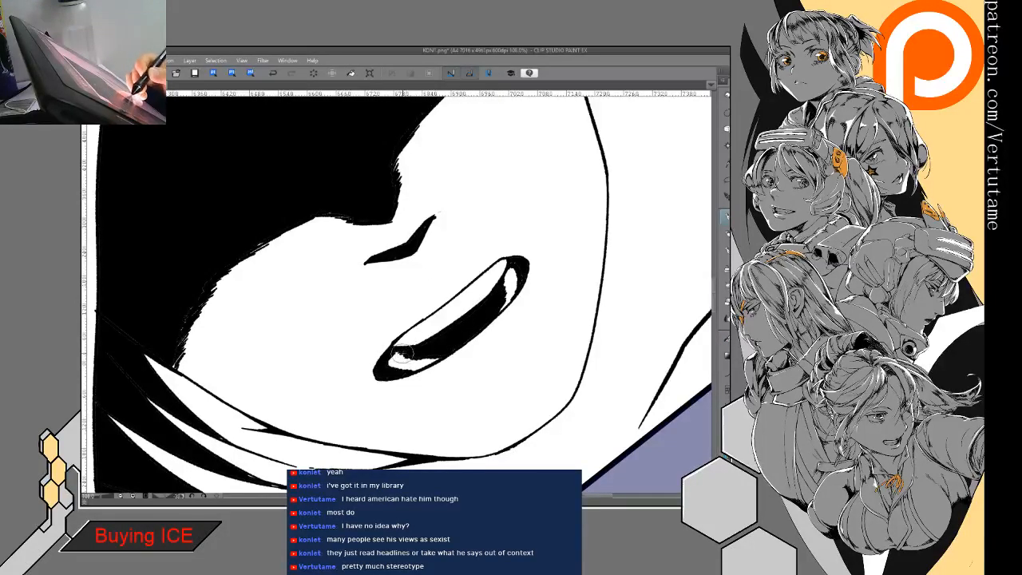
{"action": "left_click_drag", "start_coordinate": [504, 295], "coordinate": [502, 303]}
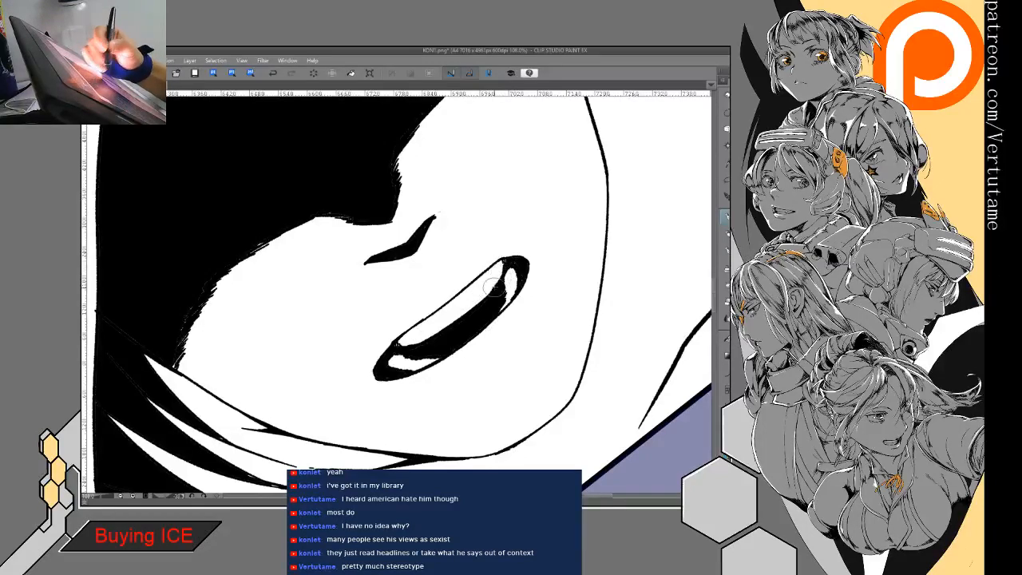
- Examine the inked mouth and shadowed face at smaller zoom levels and different canvas angles
{"action": "key", "text": "ctrl+minus"}
{"action": "key", "text": "ctrl+at"}
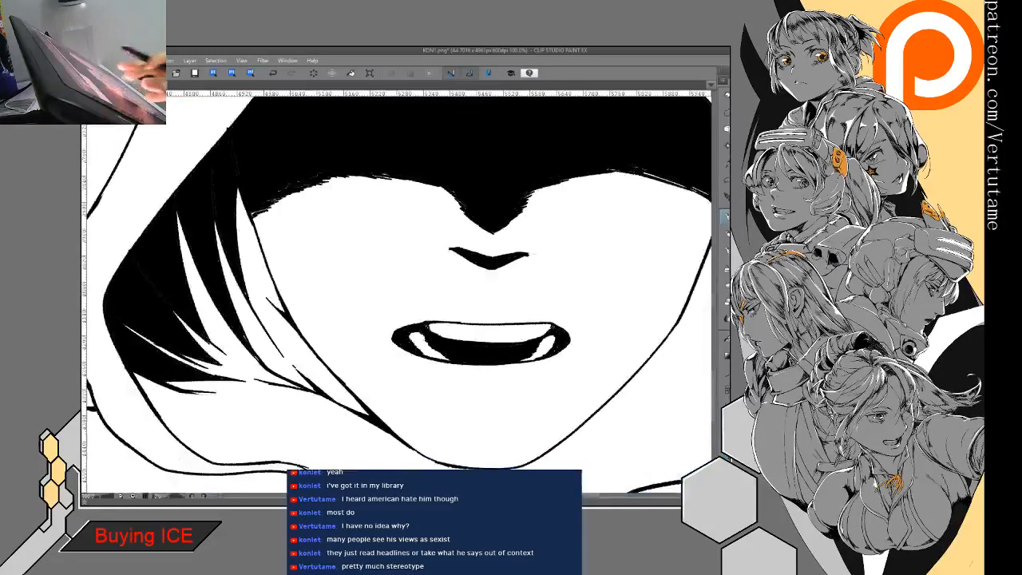
{"action": "key", "text": "ctrl+minus"}
{"action": "key", "text": "ctrl+minus"}
{"action": "left_click_drag", "start_coordinate": [367, 384], "coordinate": [362, 359]}
{"action": "left_click_drag", "start_coordinate": [479, 240], "coordinate": [511, 352]}
{"action": "left_click_drag", "start_coordinate": [484, 406], "coordinate": [427, 359]}
{"action": "left_click_drag", "start_coordinate": [444, 310], "coordinate": [511, 310]}
{"action": "left_click_drag", "start_coordinate": [511, 352], "coordinate": [523, 255]}
{"action": "left_click_drag", "start_coordinate": [495, 312], "coordinate": [436, 281]}
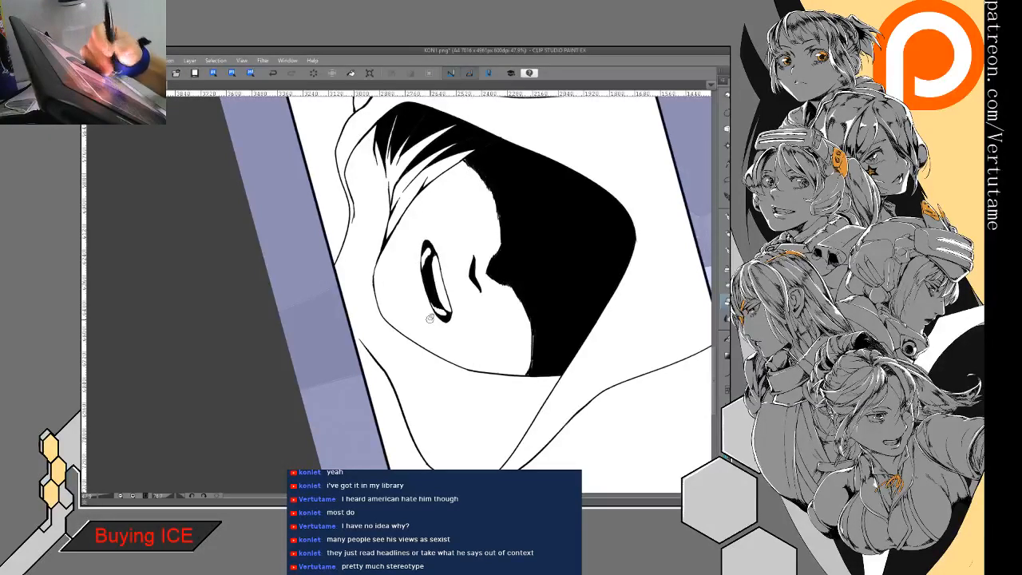
- Touch up the mouth's lower edge and corners with the eraser and pen
{"action": "left_click_drag", "start_coordinate": [430, 319], "coordinate": [462, 331]}
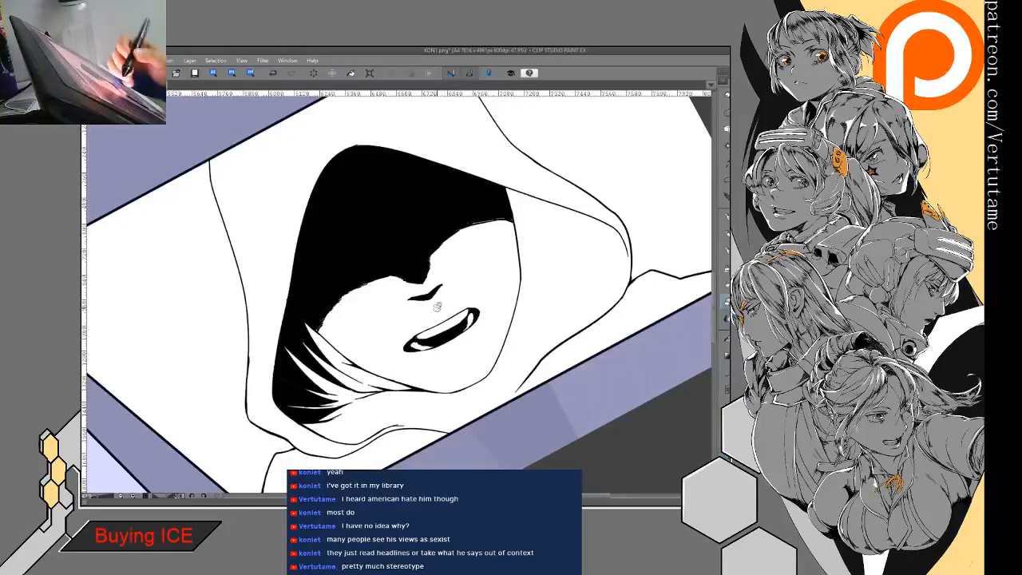
{"action": "mouse_move", "coordinate": [422, 333]}
{"action": "left_mouse_down"}
{"action": "mouse_move", "coordinate": [403, 354]}
{"action": "mouse_move", "coordinate": [433, 302]}
{"action": "mouse_move", "coordinate": [465, 355]}
{"action": "mouse_move", "coordinate": [463, 345]}
{"action": "left_mouse_up"}
{"action": "key", "text": "e"}
{"action": "key", "text": "p"}
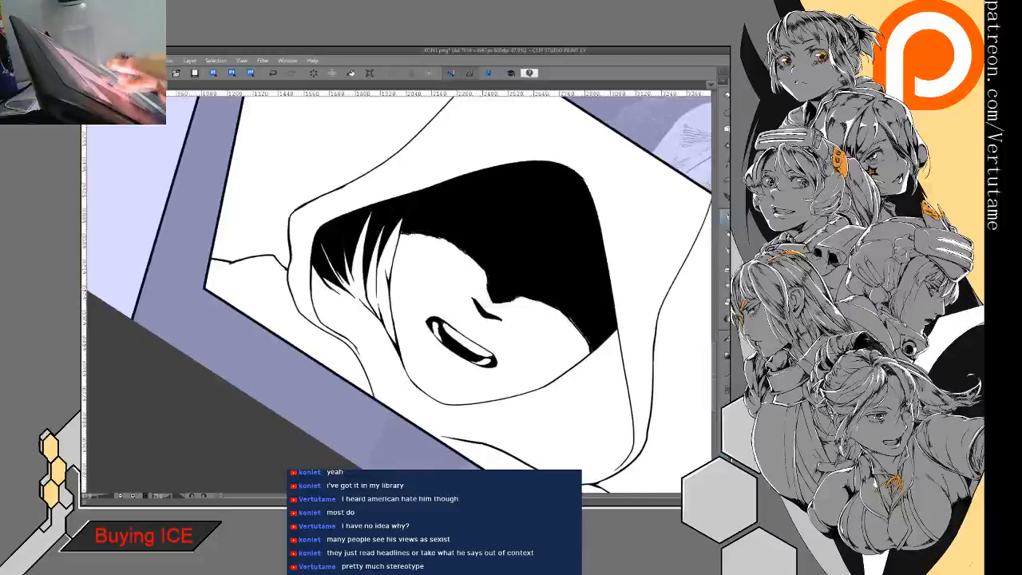
{"action": "scroll", "coordinate": [423, 327], "scroll_direction": "up", "scroll_amount": 1}
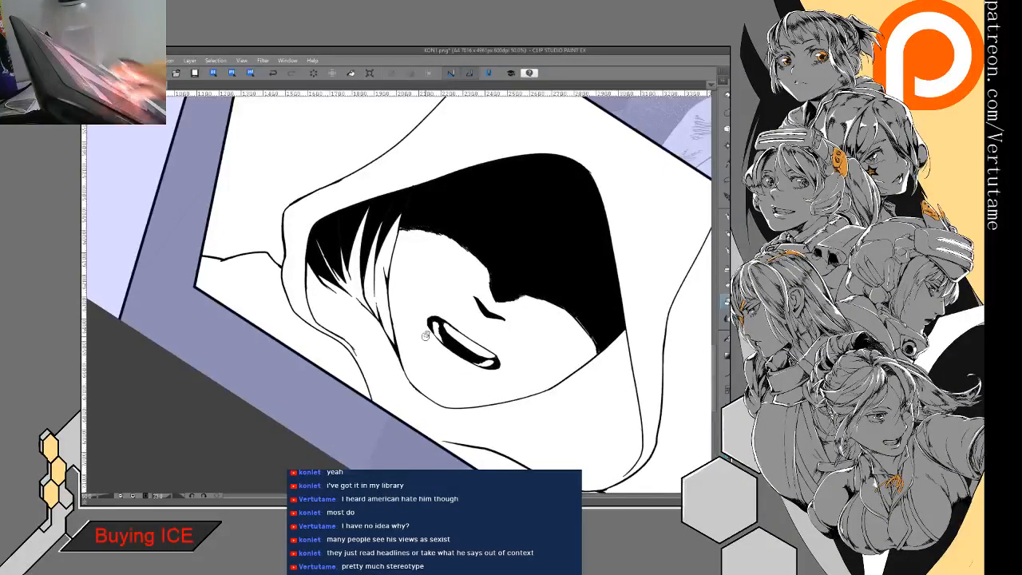
{"action": "scroll", "coordinate": [424, 336], "scroll_direction": "down", "scroll_amount": 1}
{"action": "scroll", "coordinate": [425, 336], "scroll_direction": "down", "scroll_amount": 2}
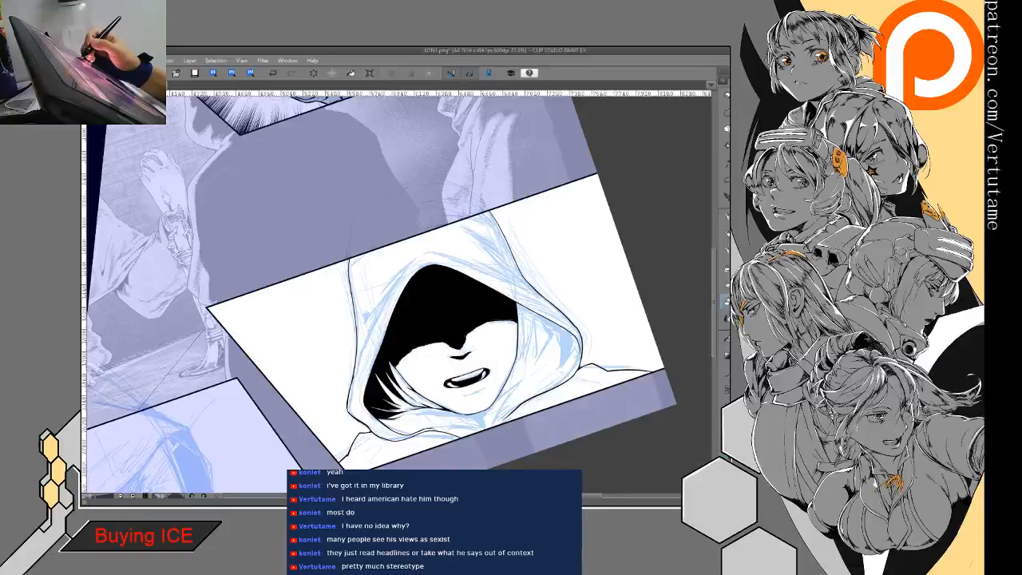
{"action": "left_click_drag", "start_coordinate": [447, 335], "coordinate": [413, 319]}
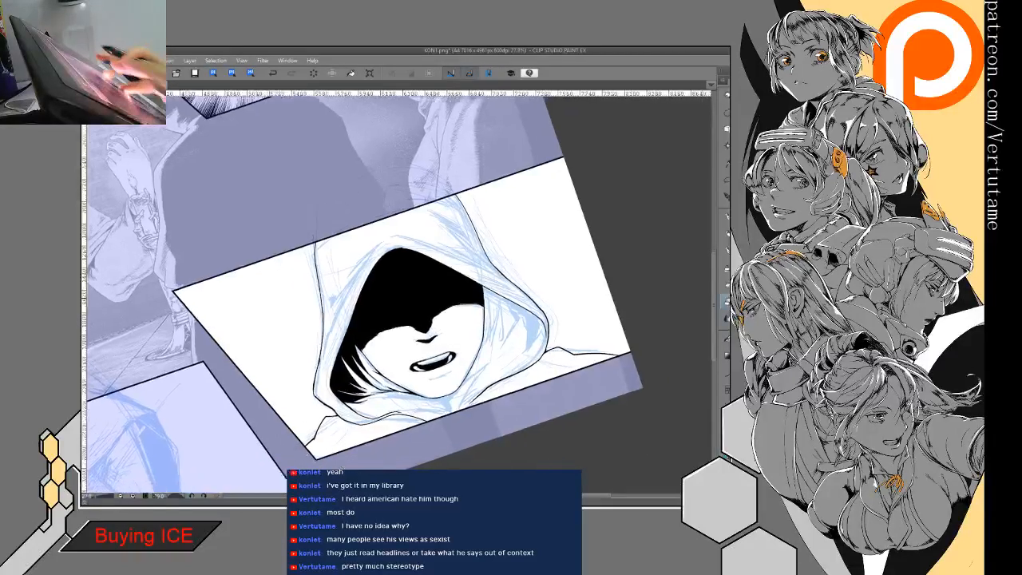
- Ink tapered, pointed fold lines inside the hood between the right side of the face and the hood's opening
{"action": "scroll", "coordinate": [516, 393], "scroll_direction": "up", "scroll_amount": 2}
{"action": "left_click_drag", "start_coordinate": [527, 252], "coordinate": [521, 336]}
{"action": "left_click_drag", "start_coordinate": [556, 266], "coordinate": [530, 325]}
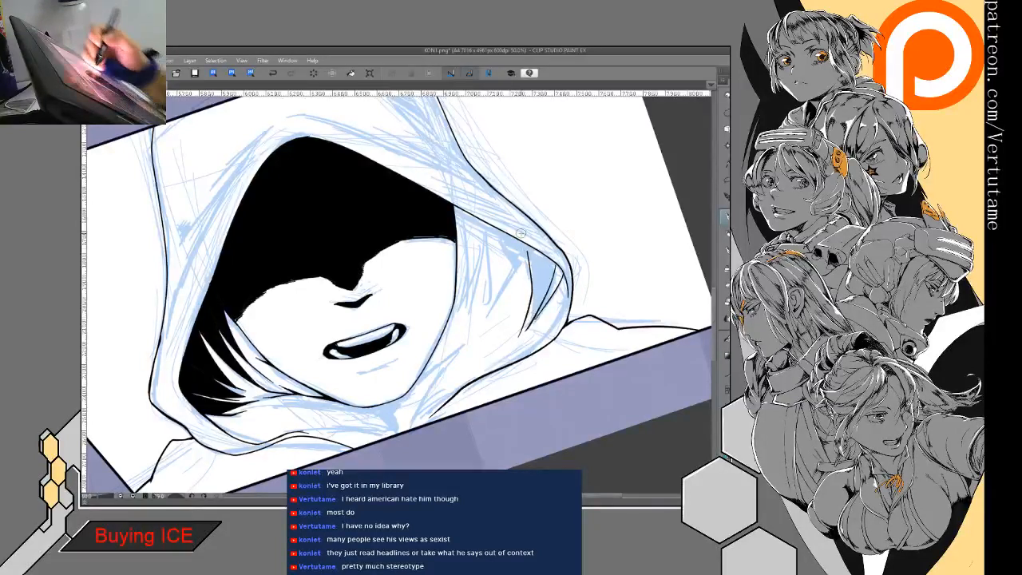
{"action": "mouse_move", "coordinate": [492, 227]}
{"action": "left_mouse_down"}
{"action": "mouse_move", "coordinate": [503, 278]}
{"action": "mouse_move", "coordinate": [477, 332]}
{"action": "left_mouse_up"}
{"action": "left_click_drag", "start_coordinate": [520, 241], "coordinate": [495, 294]}
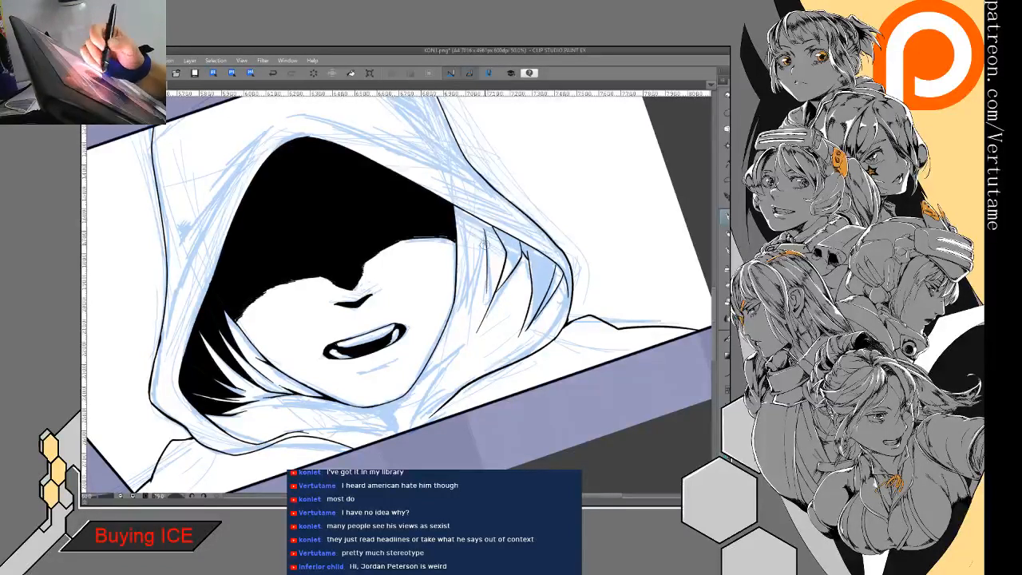
{"action": "left_click_drag", "start_coordinate": [483, 245], "coordinate": [487, 304]}
{"action": "mouse_move", "coordinate": [461, 213]}
{"action": "left_mouse_down"}
{"action": "mouse_move", "coordinate": [470, 261]}
{"action": "mouse_move", "coordinate": [463, 313]}
{"action": "left_mouse_up"}
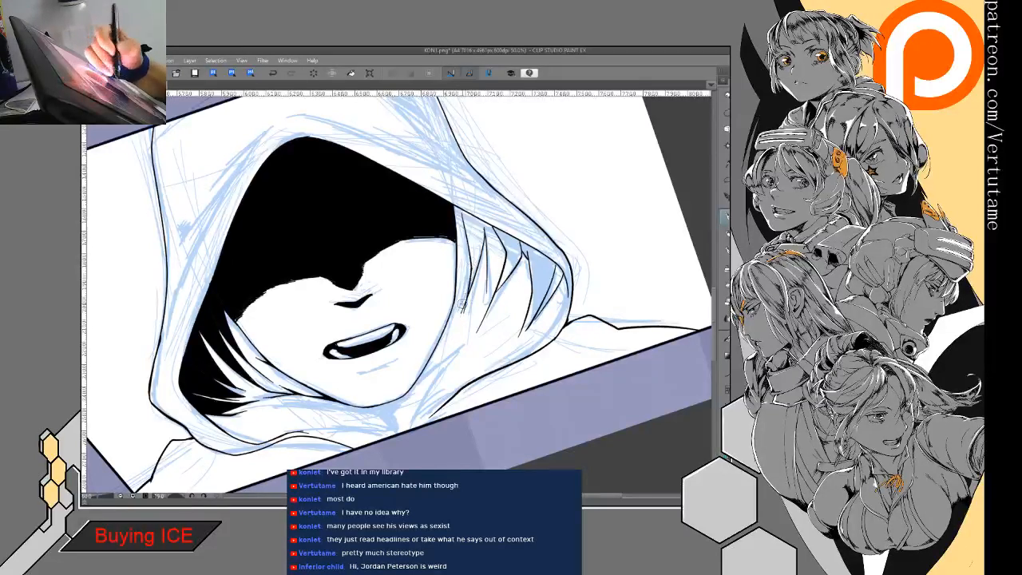
{"action": "left_click_drag", "start_coordinate": [459, 214], "coordinate": [461, 242]}
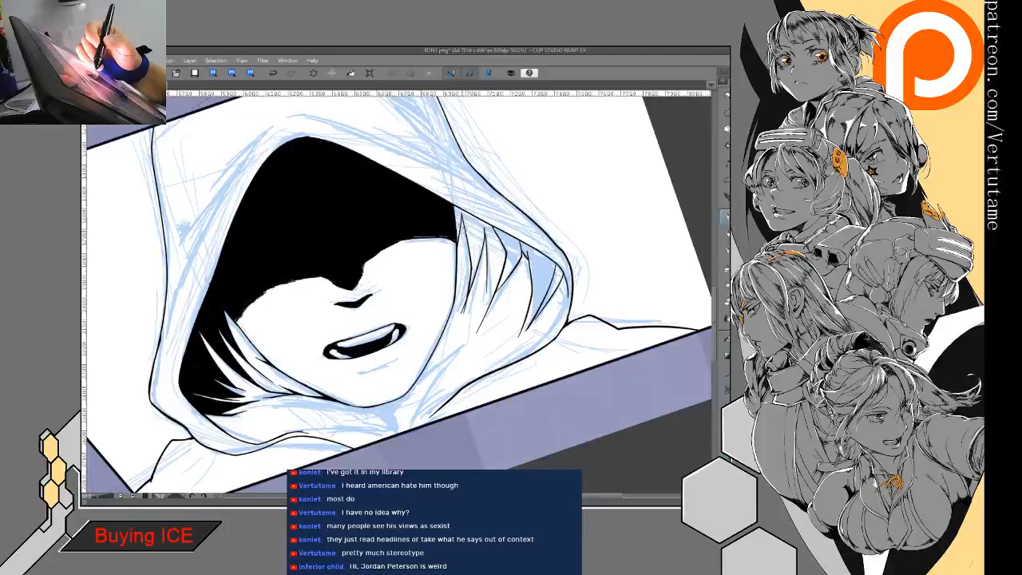
- Add the outermost inner fold lines along the right rim of the hood's opening
{"action": "left_click_drag", "start_coordinate": [459, 228], "coordinate": [594, 188]}
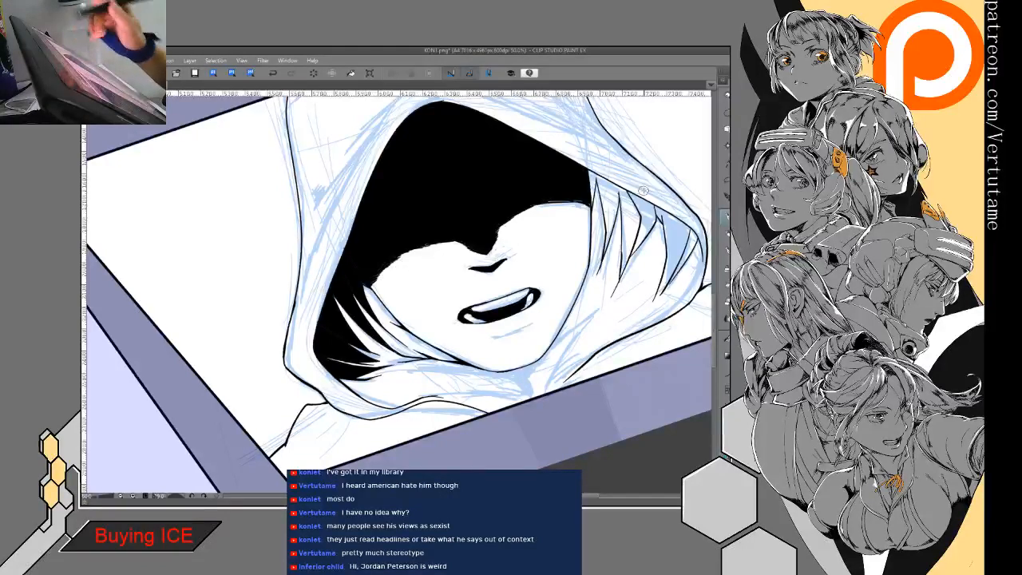
{"action": "left_click_drag", "start_coordinate": [644, 191], "coordinate": [550, 201]}
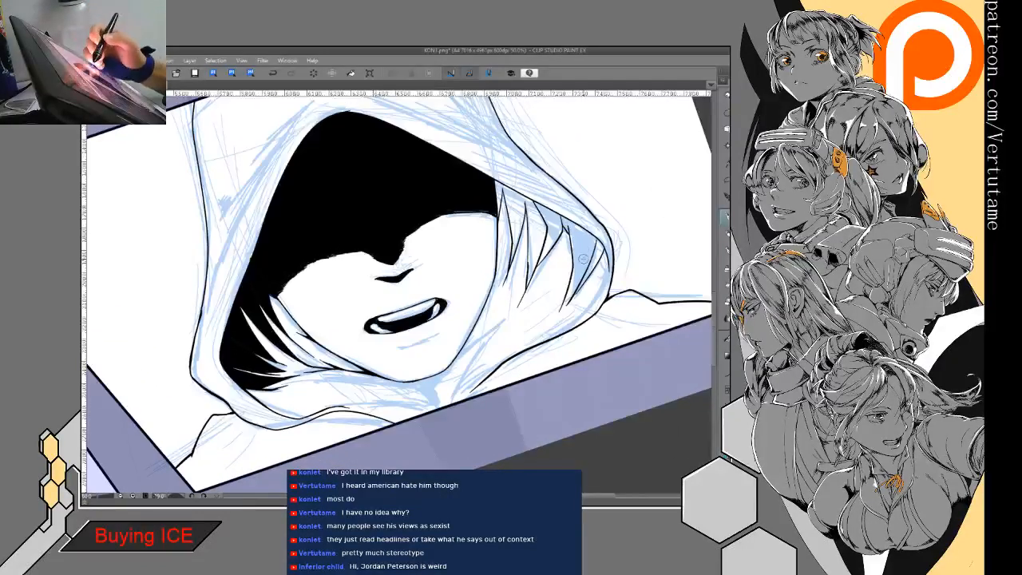
{"action": "left_click_drag", "start_coordinate": [575, 266], "coordinate": [572, 299]}
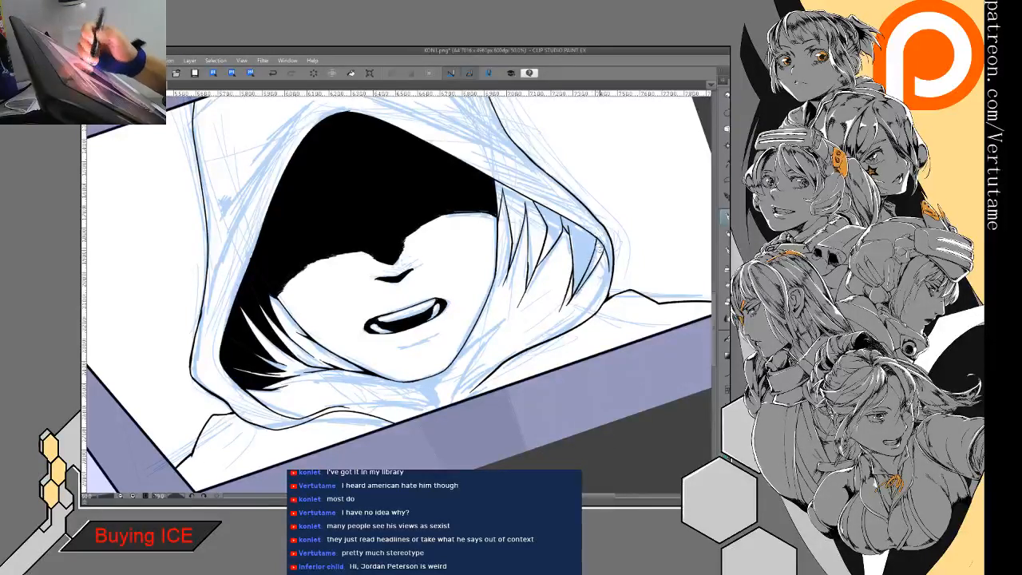
{"action": "mouse_move", "coordinate": [604, 257]}
{"action": "left_mouse_down"}
{"action": "mouse_move", "coordinate": [588, 314]}
{"action": "mouse_move", "coordinate": [574, 320]}
{"action": "left_mouse_up"}
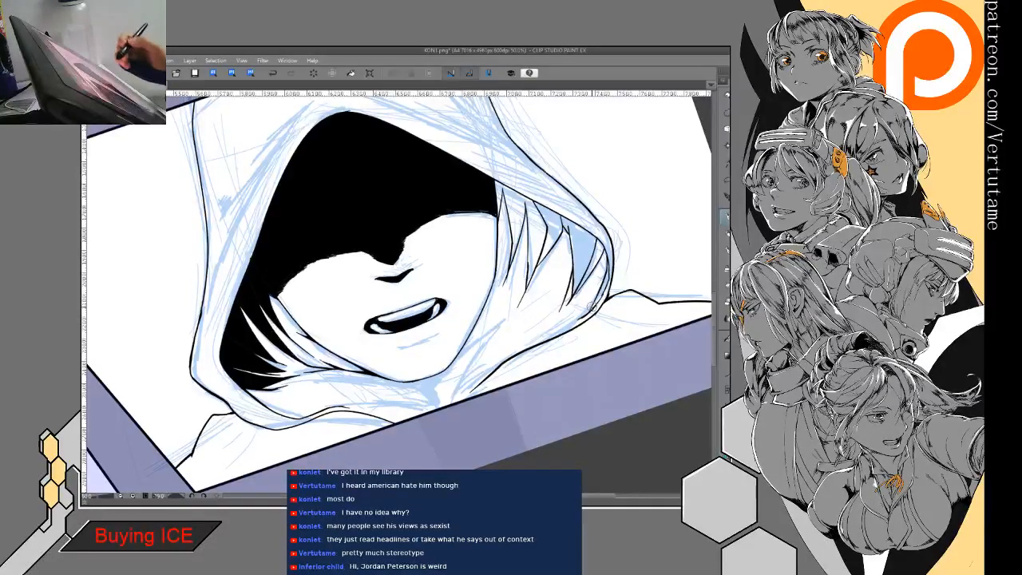
- Fill the gaps between the right-hand hood folds black, undoing the fill that spills over the whole hood
{"action": "key", "text": "g"}
{"action": "key", "text": "g"}
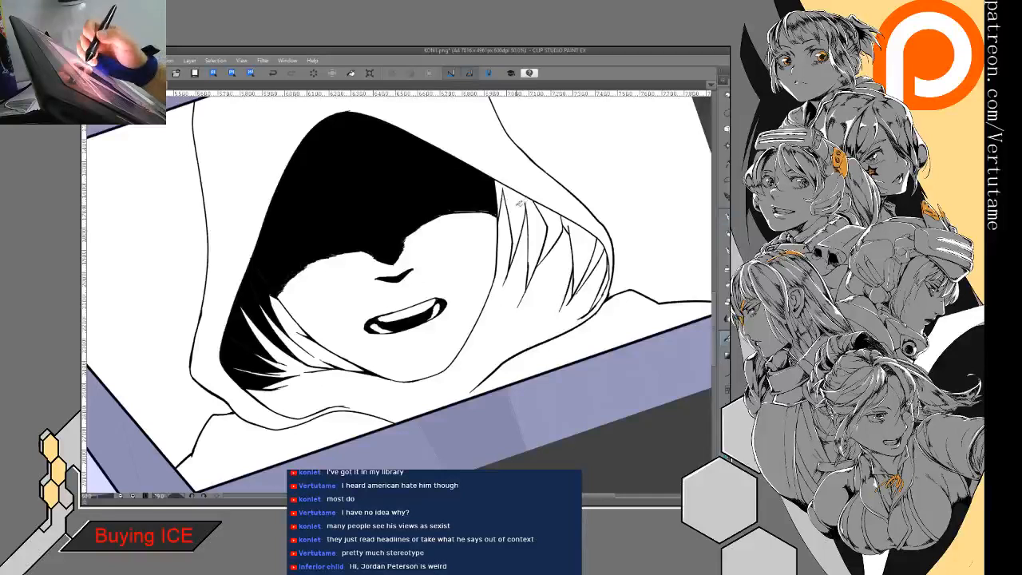
{"action": "left_click", "coordinate": [521, 196]}
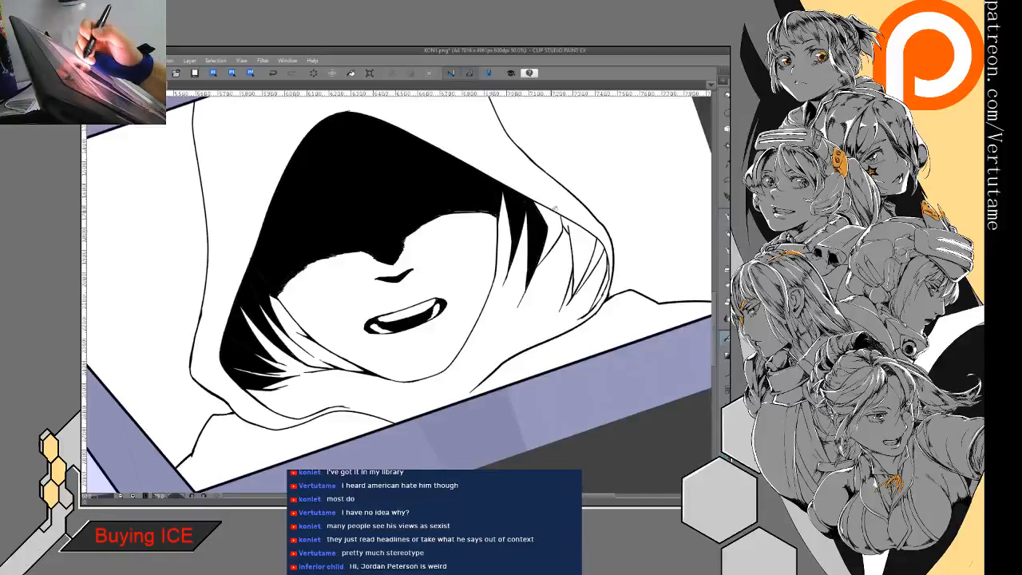
{"action": "left_click", "coordinate": [585, 240]}
{"action": "left_click", "coordinate": [562, 223]}
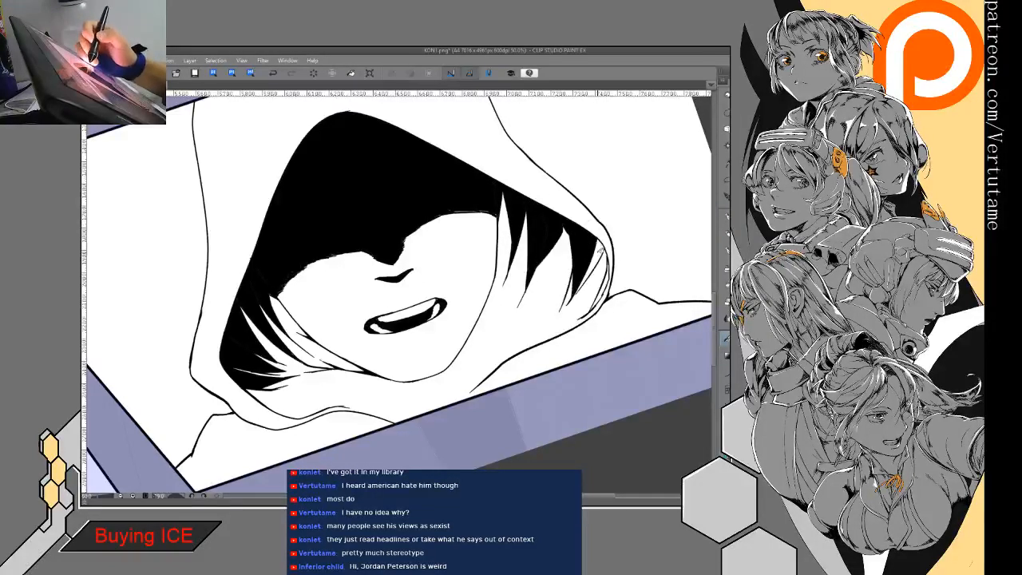
{"action": "left_click", "coordinate": [606, 280]}
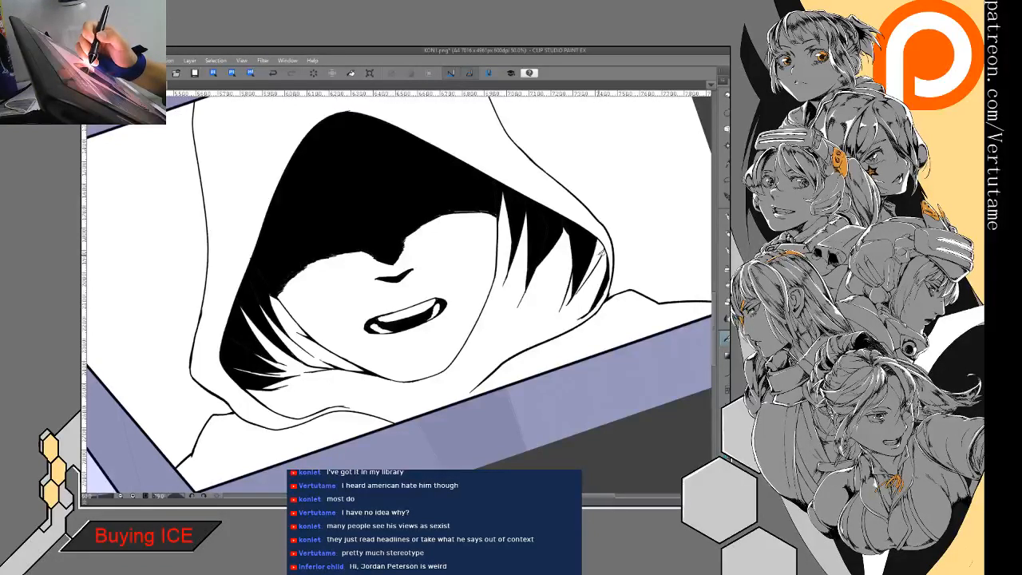
{"action": "left_click", "coordinate": [603, 247]}
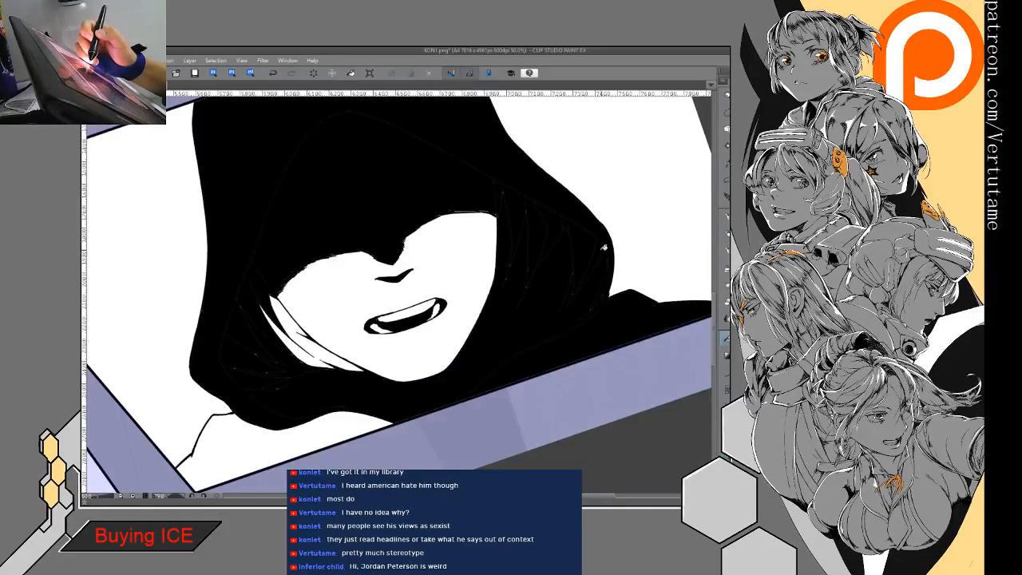
{"action": "left_click", "coordinate": [273, 73]}
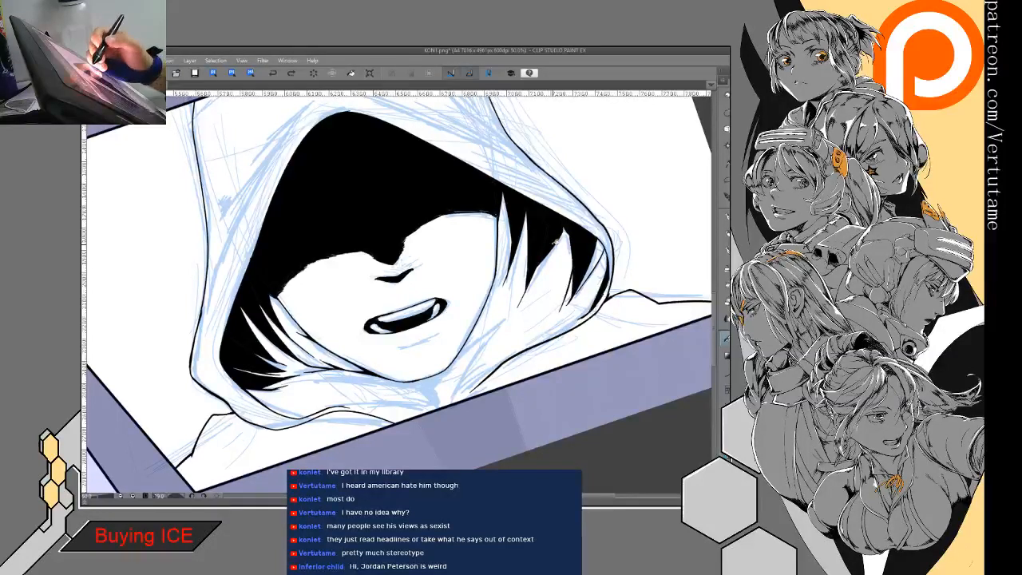
- Outline a narrow pointed fold extending outward from the right side of the jaw
{"action": "left_click_drag", "start_coordinate": [509, 311], "coordinate": [460, 350]}
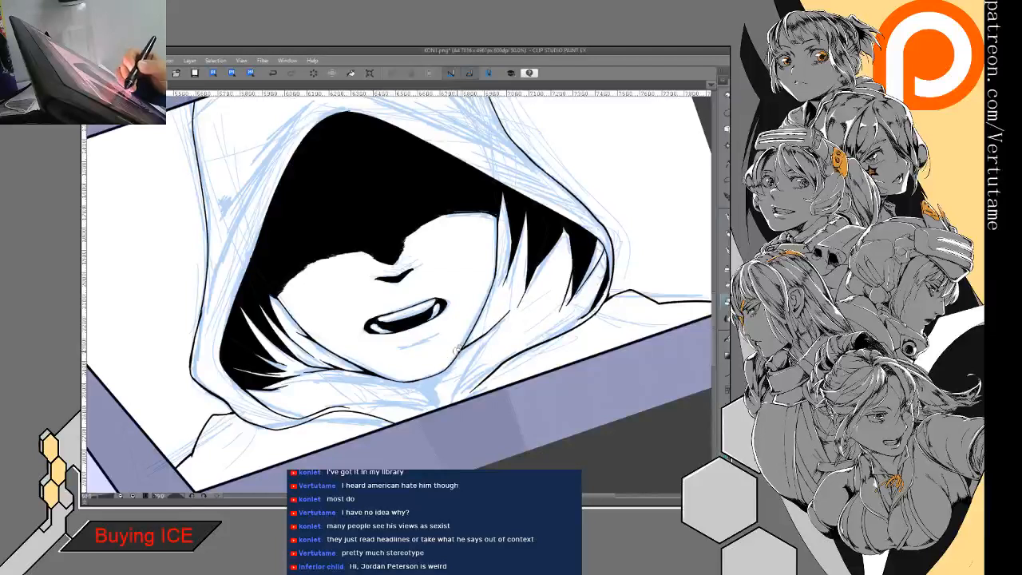
{"action": "key", "text": "p"}
{"action": "left_click_drag", "start_coordinate": [464, 346], "coordinate": [501, 323]}
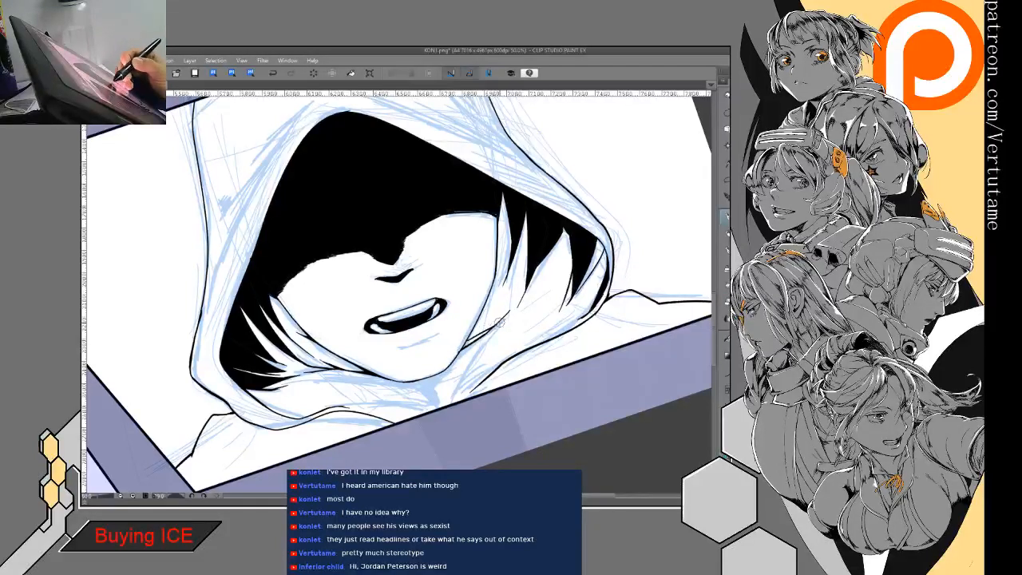
- Blacken the inside of the narrow fold beside the right jaw, undoing the uneven fill and inking it by hand
{"action": "key", "text": "g"}
{"action": "left_click", "coordinate": [474, 339]}
{"action": "key", "text": "p"}
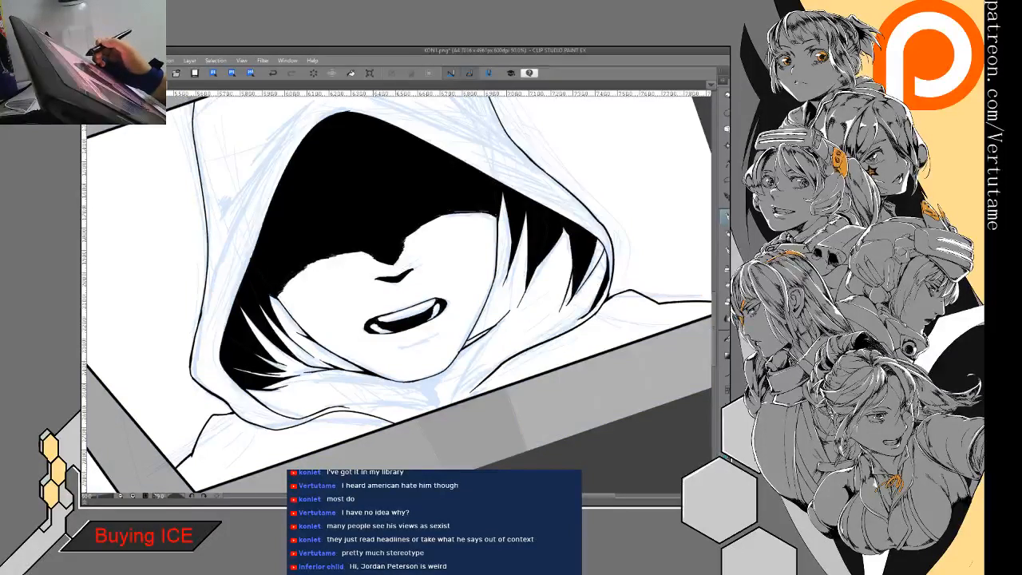
{"action": "key", "text": "g"}
{"action": "key", "text": "g"}
{"action": "left_click", "coordinate": [478, 337]}
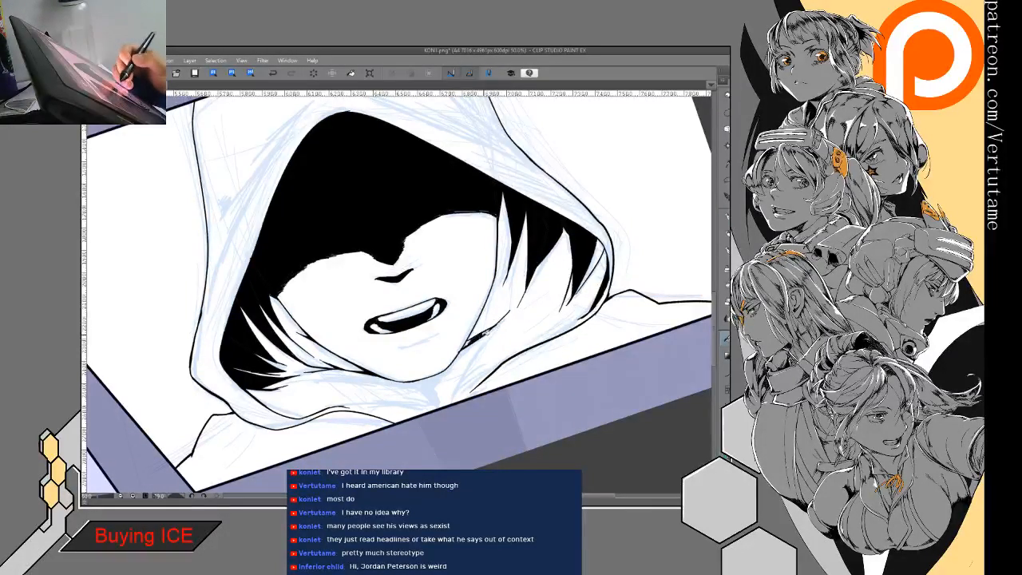
{"action": "left_click", "coordinate": [274, 75]}
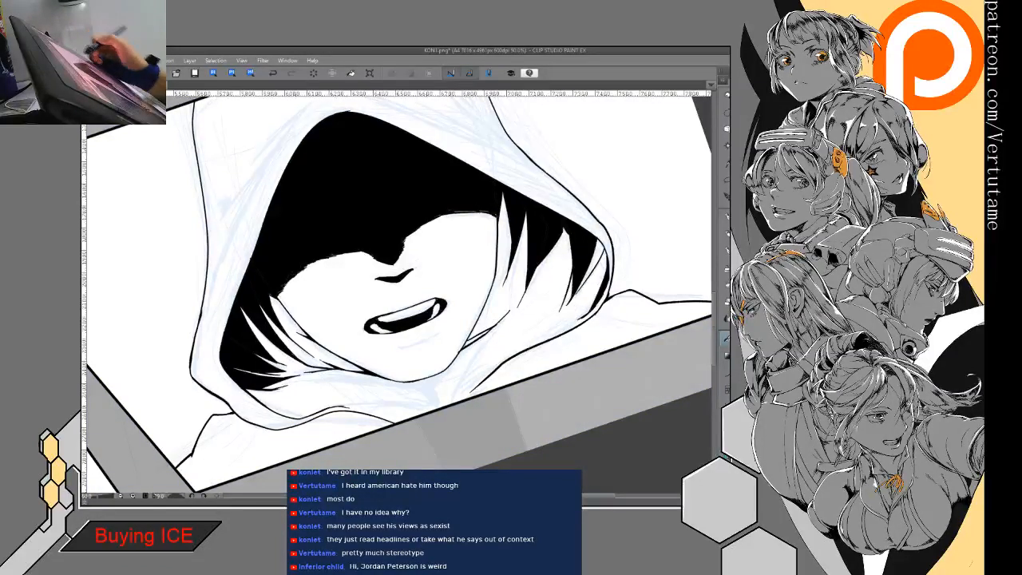
{"action": "left_click_drag", "start_coordinate": [464, 347], "coordinate": [496, 327]}
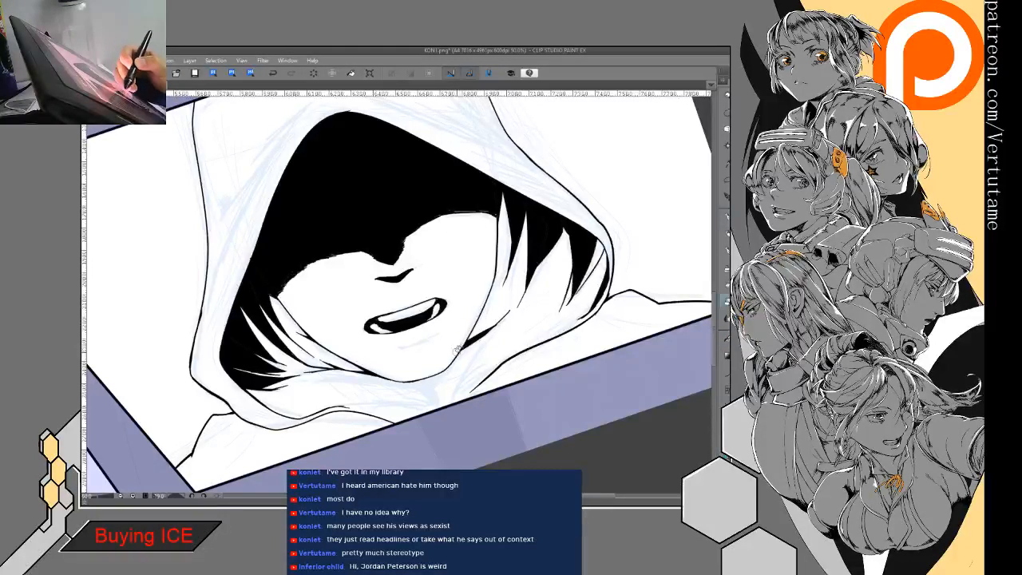
- Ink the fold lines running from below the right jaw down to the panel's lower border
{"action": "key", "text": "p"}
{"action": "mouse_move", "coordinate": [494, 332]}
{"action": "left_mouse_down"}
{"action": "mouse_move", "coordinate": [444, 402]}
{"action": "mouse_move", "coordinate": [454, 378]}
{"action": "mouse_move", "coordinate": [445, 402]}
{"action": "left_mouse_up"}
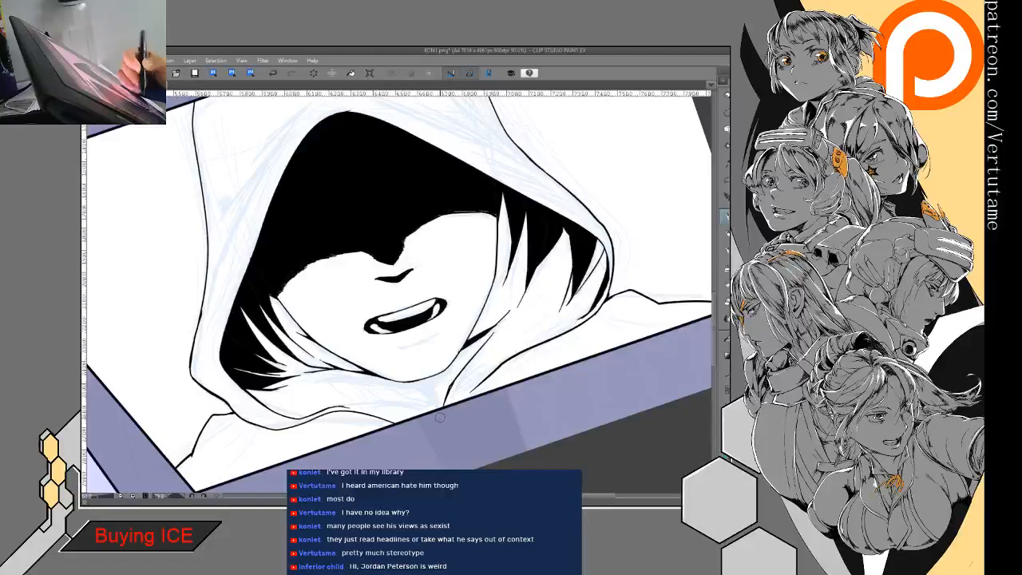
{"action": "key", "text": "h"}
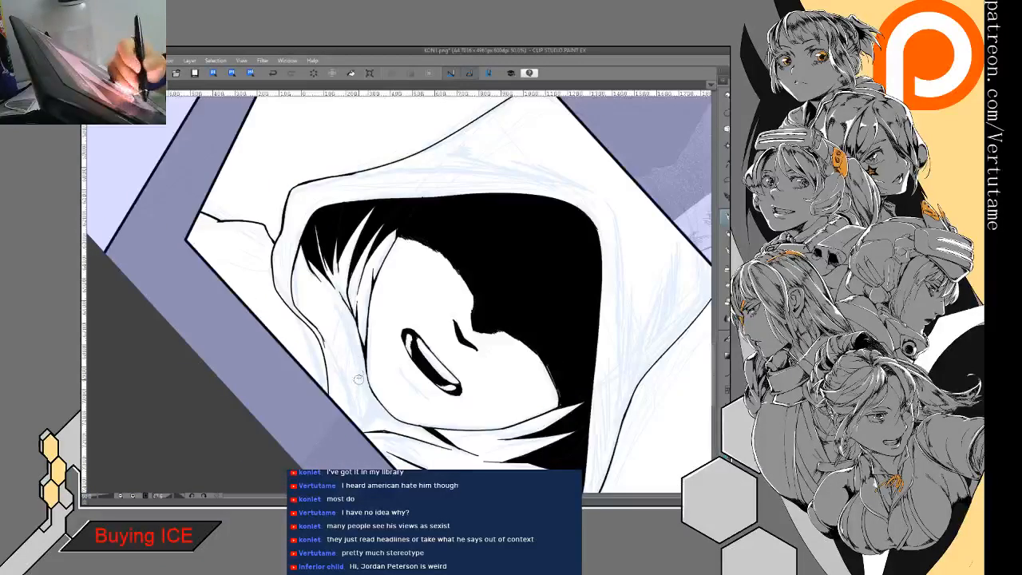
{"action": "left_click_drag", "start_coordinate": [357, 346], "coordinate": [359, 424]}
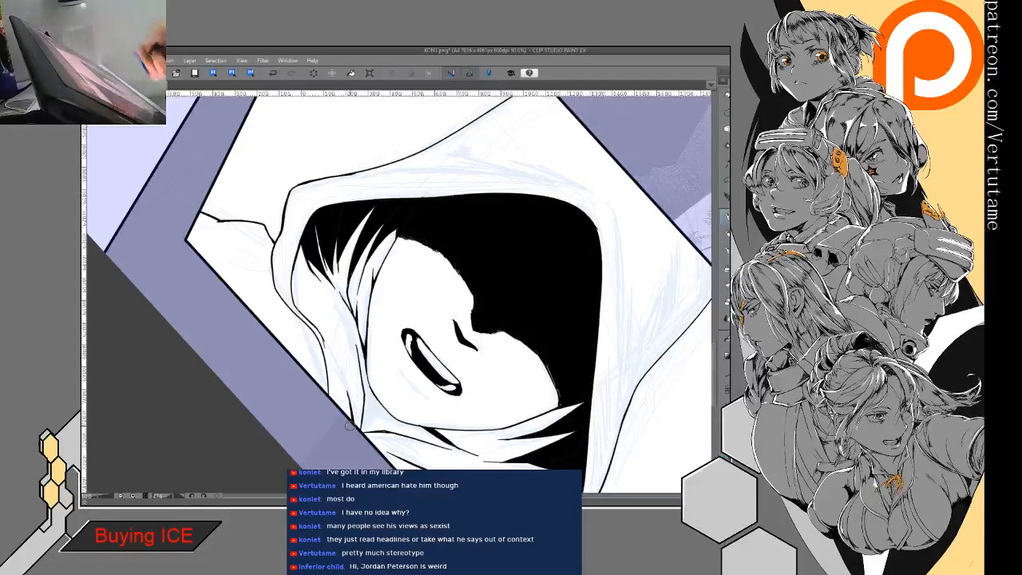
{"action": "key", "text": "h"}
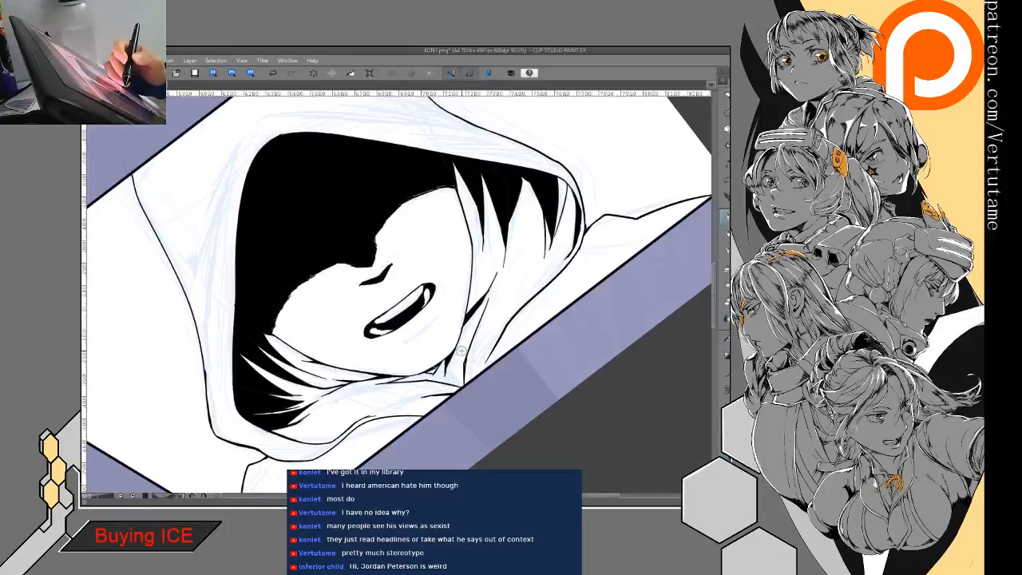
- Add short tapered fold strokes beneath the chin where the two sides of the hood meet
{"action": "left_click_drag", "start_coordinate": [457, 341], "coordinate": [454, 304]}
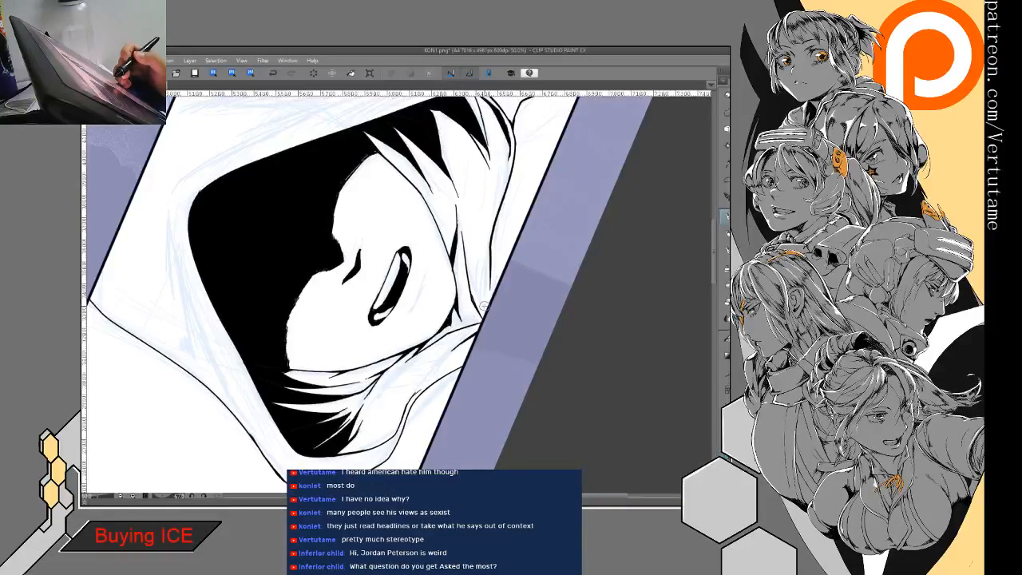
{"action": "left_click_drag", "start_coordinate": [482, 306], "coordinate": [440, 302]}
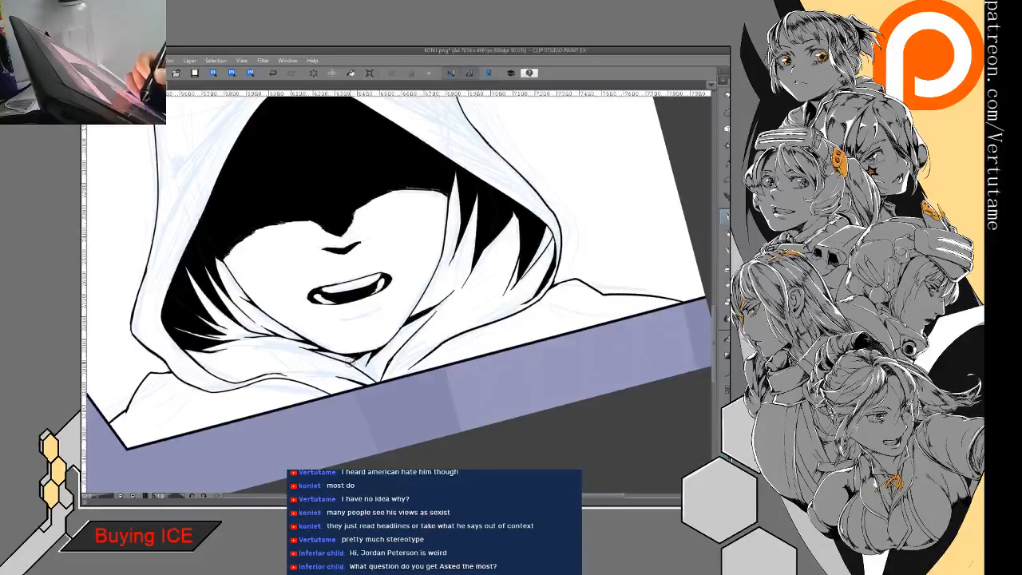
{"action": "mouse_move", "coordinate": [347, 354]}
{"action": "left_mouse_down"}
{"action": "mouse_move", "coordinate": [319, 373]}
{"action": "mouse_move", "coordinate": [328, 389]}
{"action": "left_mouse_up"}
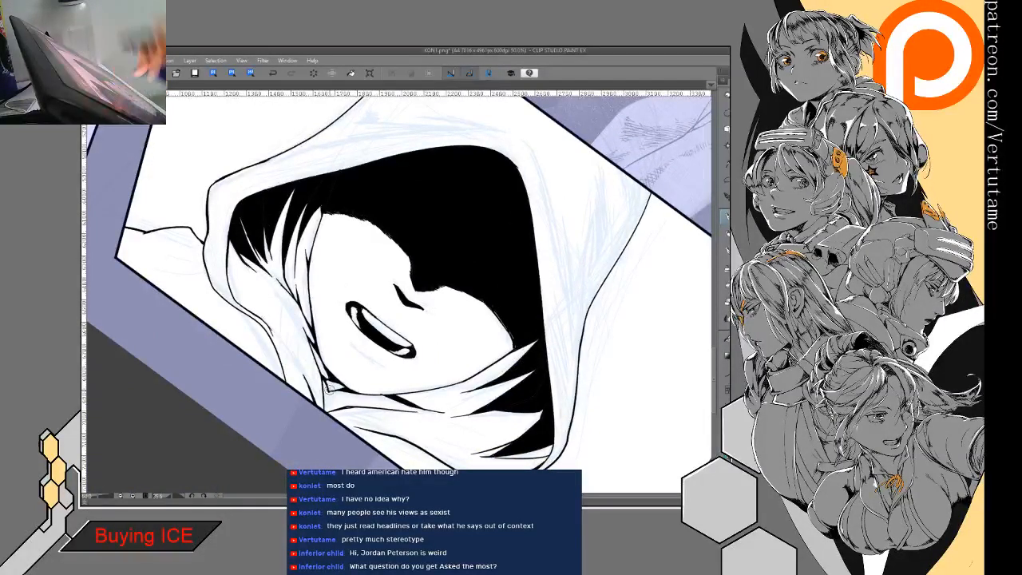
- Outline the small V-shaped gap in the collar directly below the chin and fill it black down to the panel border
{"action": "key", "text": "ctrl+at"}
{"action": "left_click_drag", "start_coordinate": [374, 369], "coordinate": [385, 385]}
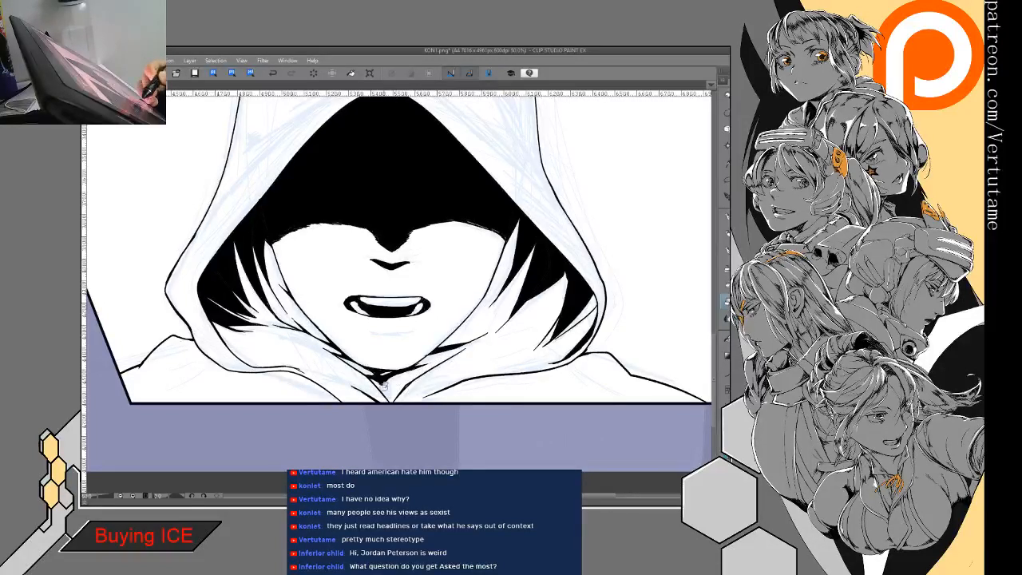
{"action": "key", "text": "p"}
{"action": "left_click_drag", "start_coordinate": [380, 383], "coordinate": [391, 399]}
{"action": "key", "text": "e"}
{"action": "key", "text": "p"}
{"action": "key", "text": "g"}
{"action": "left_click", "coordinate": [389, 389]}
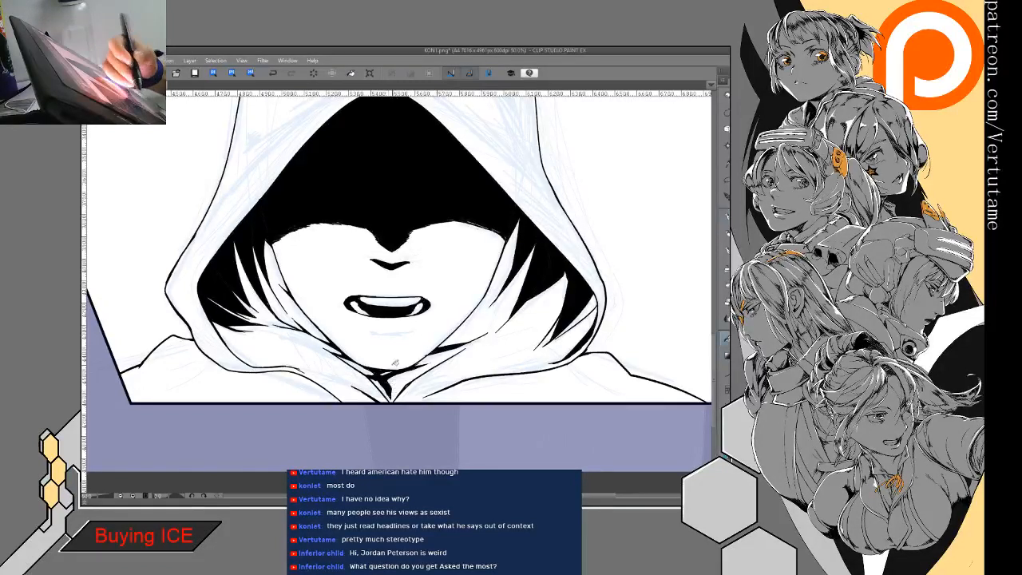
{"action": "key", "text": "p"}
{"action": "left_click_drag", "start_coordinate": [392, 385], "coordinate": [392, 399]}
- Try hatching the white fold beside the upper right edge of the face, and undo the hatching strokes
{"action": "left_click_drag", "start_coordinate": [469, 323], "coordinate": [531, 297]}
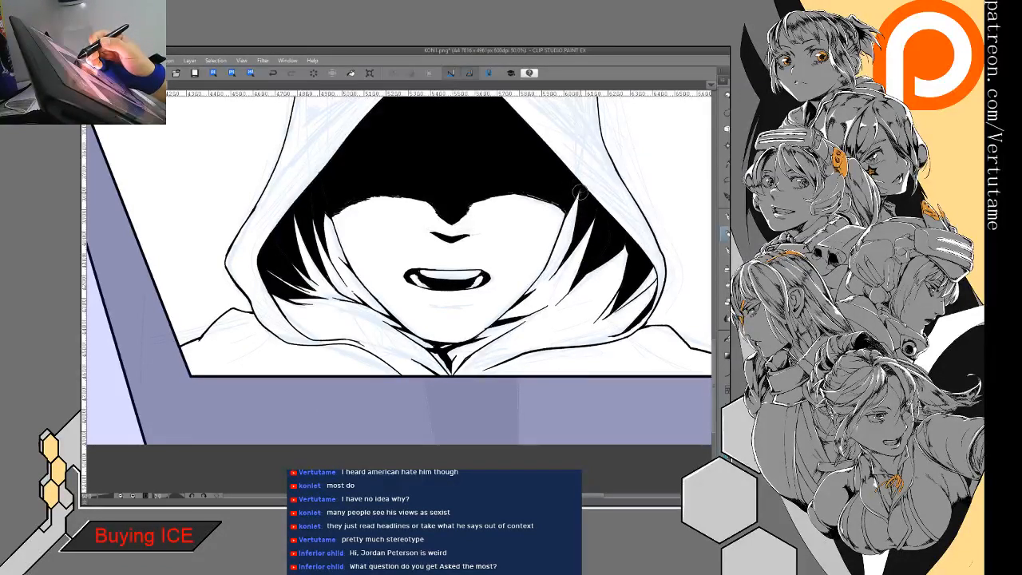
{"action": "left_click_drag", "start_coordinate": [575, 209], "coordinate": [559, 236]}
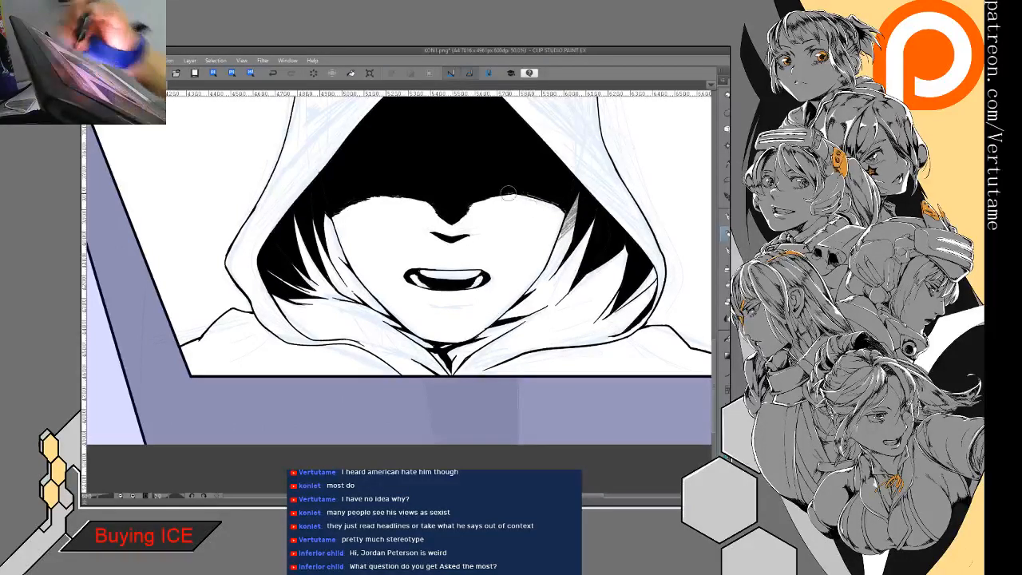
{"action": "left_click", "coordinate": [273, 72]}
{"action": "left_click", "coordinate": [273, 73]}
{"action": "left_click", "coordinate": [272, 73]}
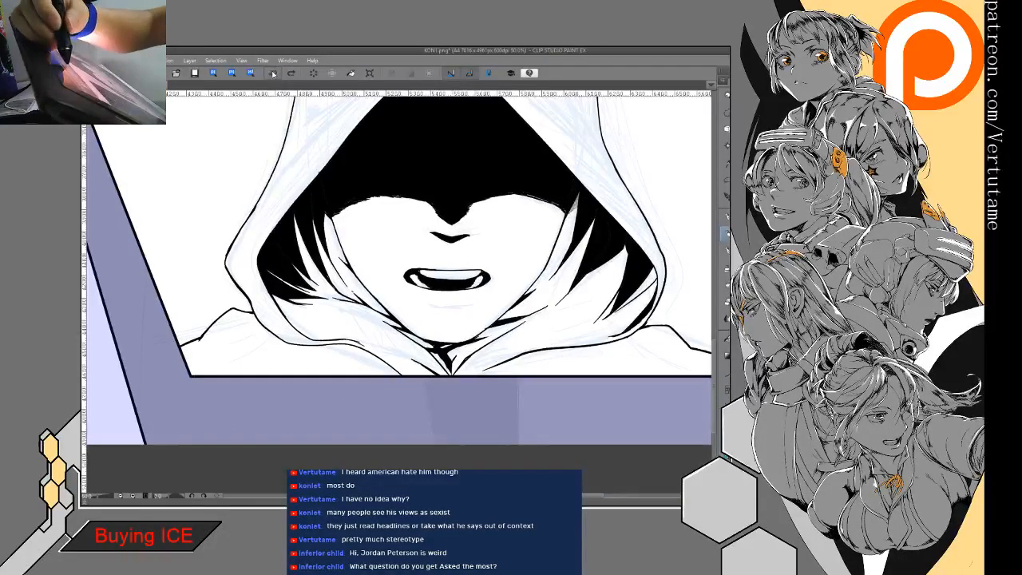
{"action": "left_click", "coordinate": [273, 73]}
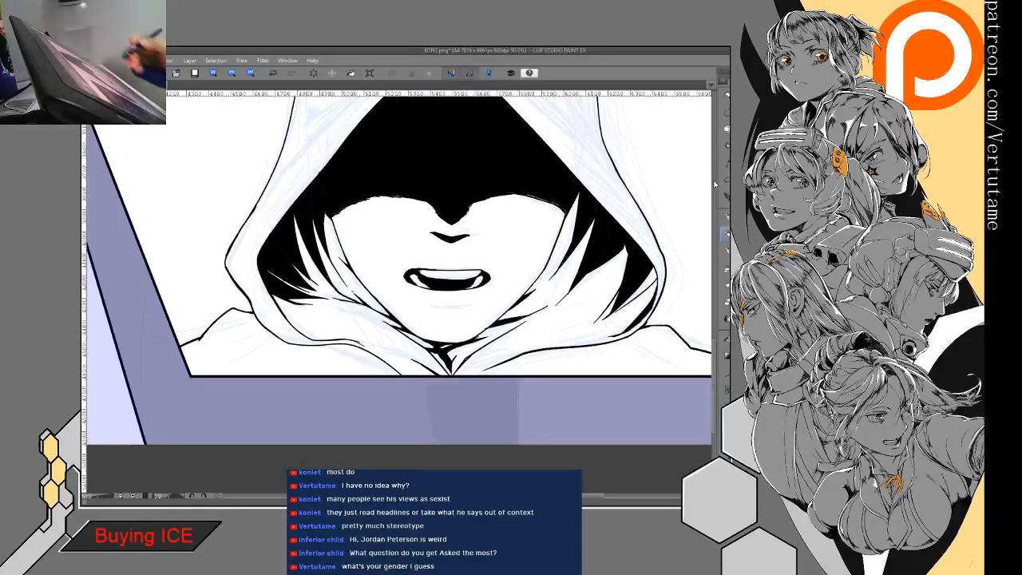
- Refine the fold lines below the right jaw and fill the white folds along the left side of the face black
{"action": "left_click_drag", "start_coordinate": [573, 281], "coordinate": [484, 337]}
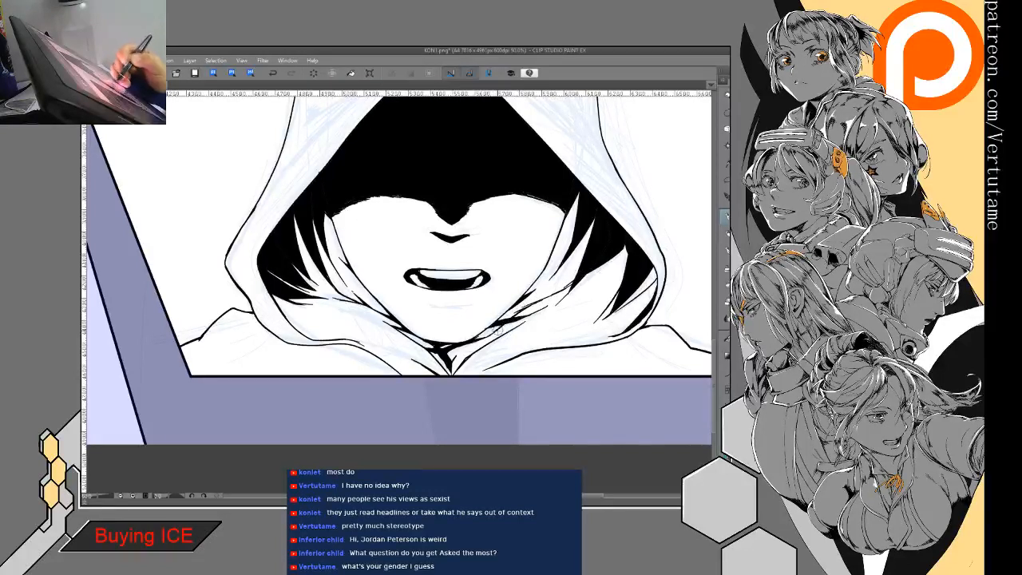
{"action": "left_click_drag", "start_coordinate": [304, 267], "coordinate": [359, 302]}
{"action": "key", "text": "g"}
{"action": "left_click", "coordinate": [356, 281]}
{"action": "left_click", "coordinate": [313, 263]}
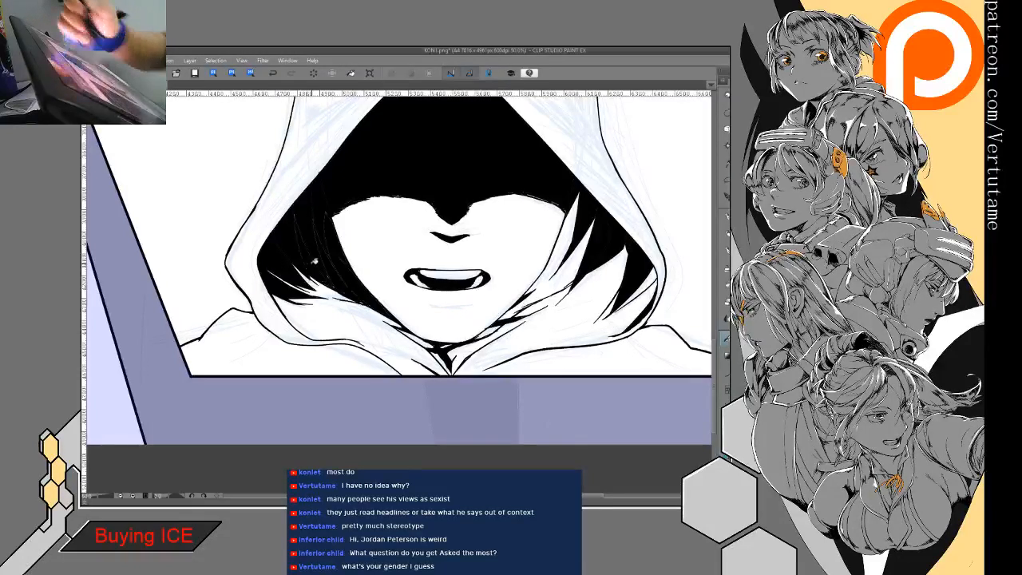
- Try filling the white folds beside the face dark, and clear the dark fill from both sides
{"action": "left_click", "coordinate": [577, 264]}
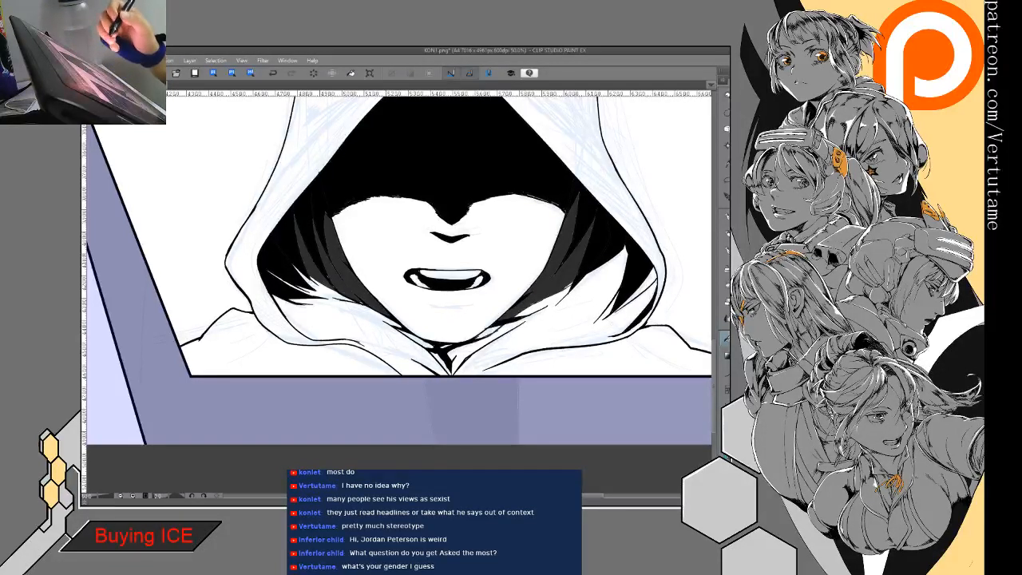
{"action": "left_click", "coordinate": [314, 73]}
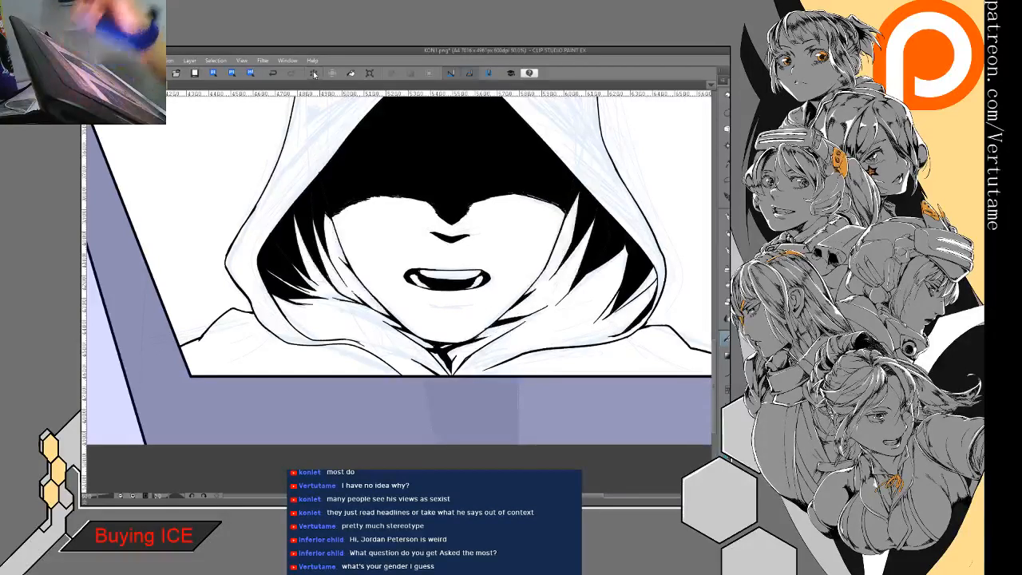
{"action": "scroll", "coordinate": [451, 376], "scroll_direction": "down", "scroll_amount": 3}
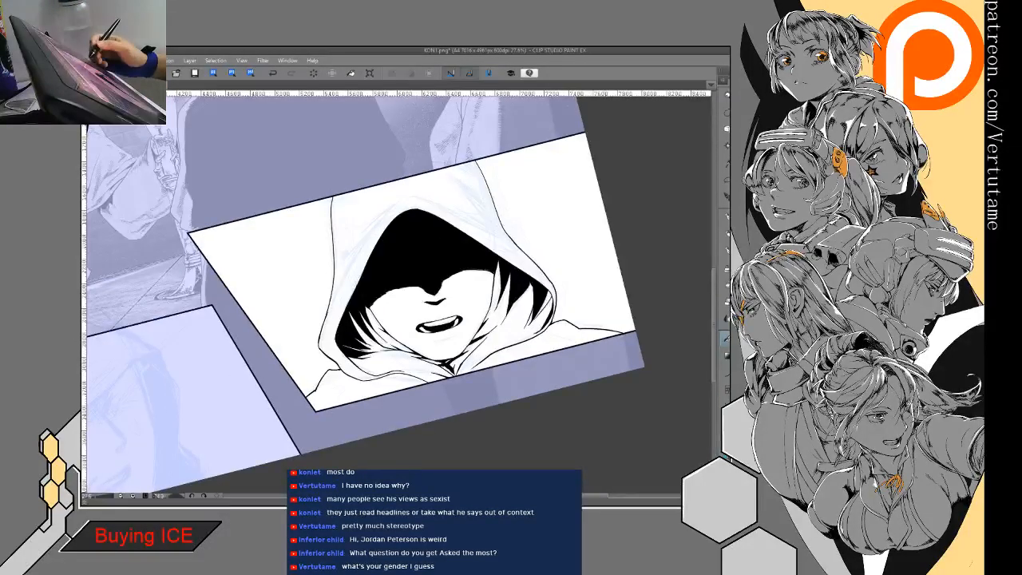
- Ink a short curved lower-lip line beneath the mouth along the sketch and taper its end with the eraser
{"action": "scroll", "coordinate": [451, 303], "scroll_direction": "up", "scroll_amount": 2}
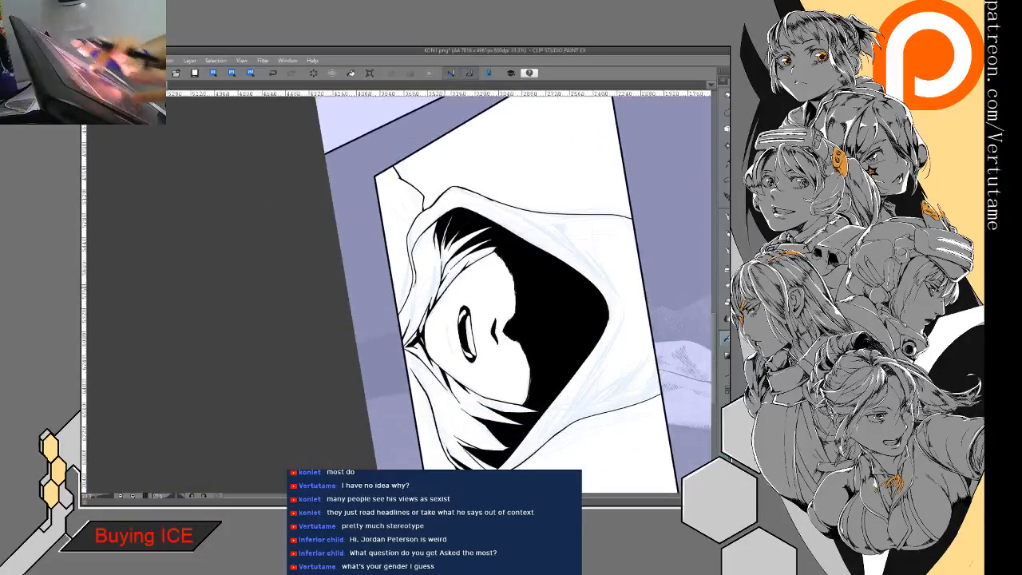
{"action": "scroll", "coordinate": [450, 288], "scroll_direction": "up", "scroll_amount": 5}
{"action": "left_click_drag", "start_coordinate": [450, 288], "coordinate": [393, 217]}
{"action": "key", "text": "p"}
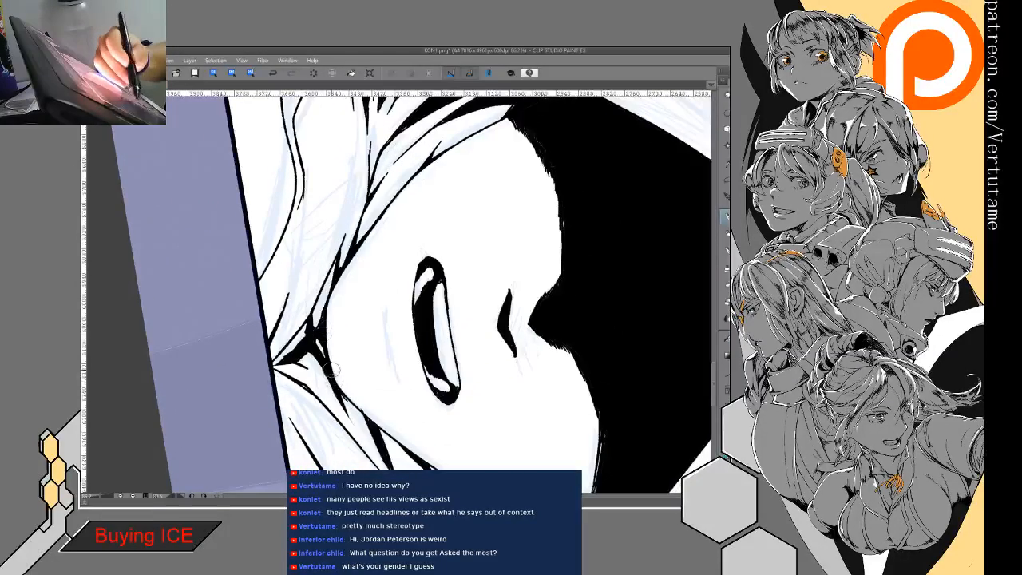
{"action": "left_click_drag", "start_coordinate": [384, 320], "coordinate": [390, 355]}
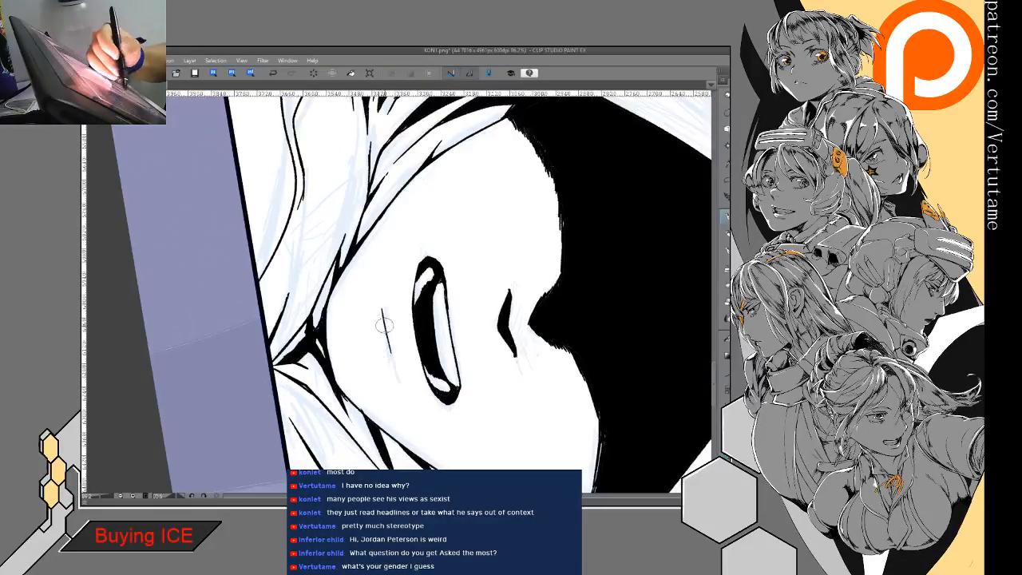
{"action": "left_click_drag", "start_coordinate": [386, 301], "coordinate": [395, 366]}
{"action": "key", "text": "e"}
{"action": "left_click_drag", "start_coordinate": [381, 301], "coordinate": [382, 326]}
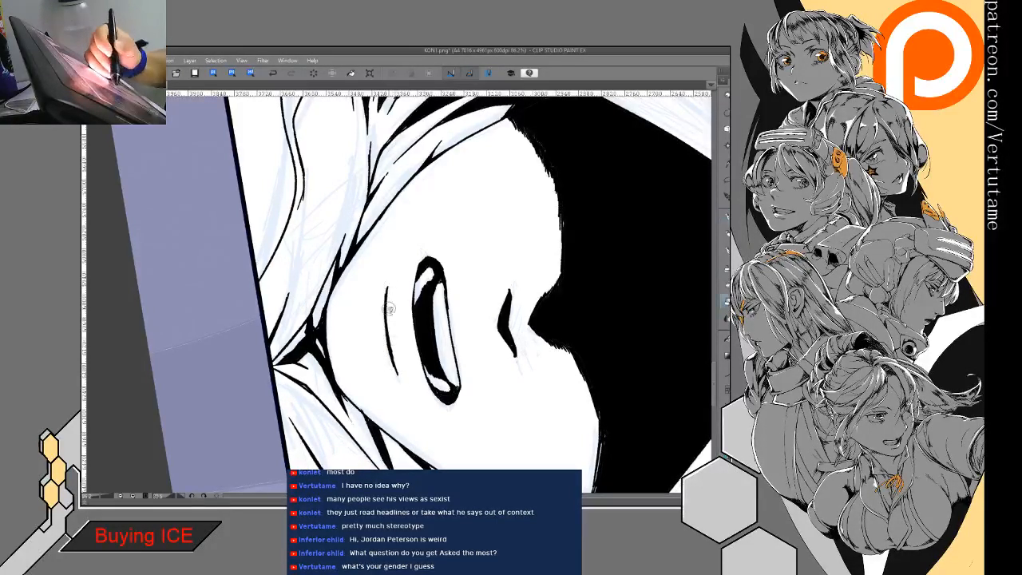
{"action": "left_click_drag", "start_coordinate": [402, 357], "coordinate": [443, 322]}
{"action": "scroll", "coordinate": [469, 403], "scroll_direction": "down", "scroll_amount": 2}
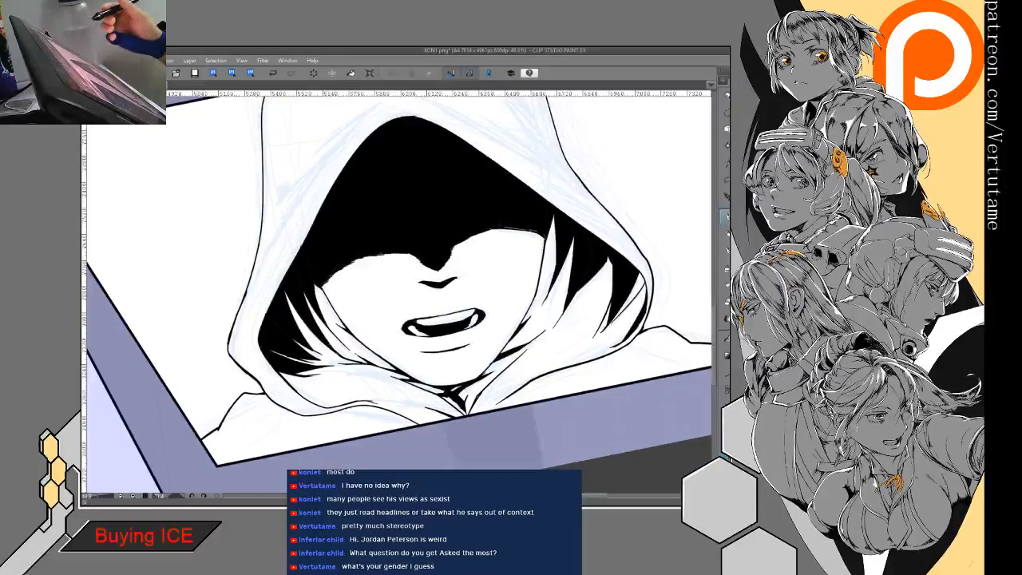
- Thin the lower-lip line with the eraser and extend its end with the pen into a smooth taper in the mirrored view
{"action": "key", "text": "h"}
{"action": "left_click_drag", "start_coordinate": [354, 323], "coordinate": [421, 305]}
{"action": "scroll", "coordinate": [440, 276], "scroll_direction": "up", "scroll_amount": 1}
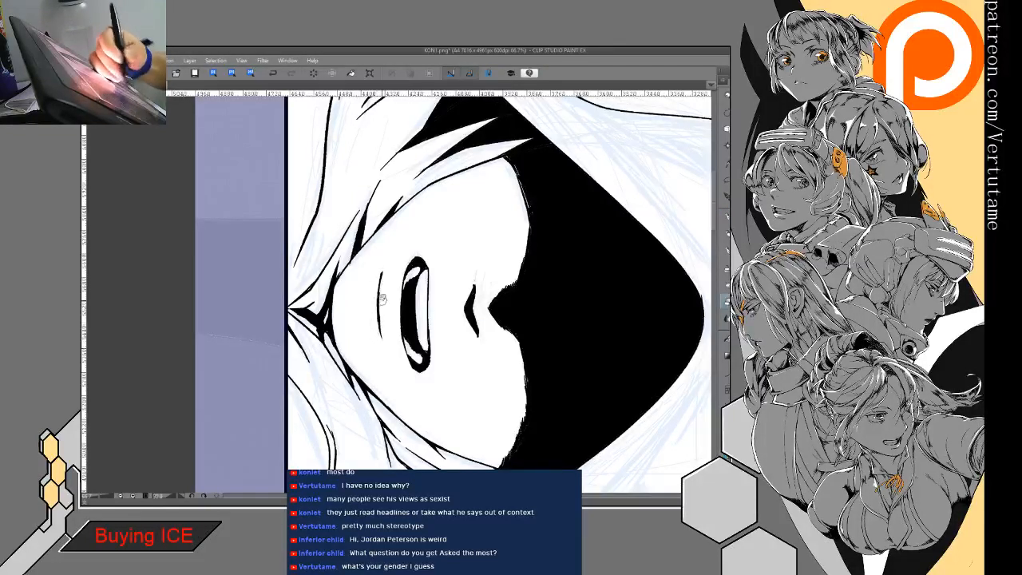
{"action": "left_click_drag", "start_coordinate": [380, 276], "coordinate": [378, 327]}
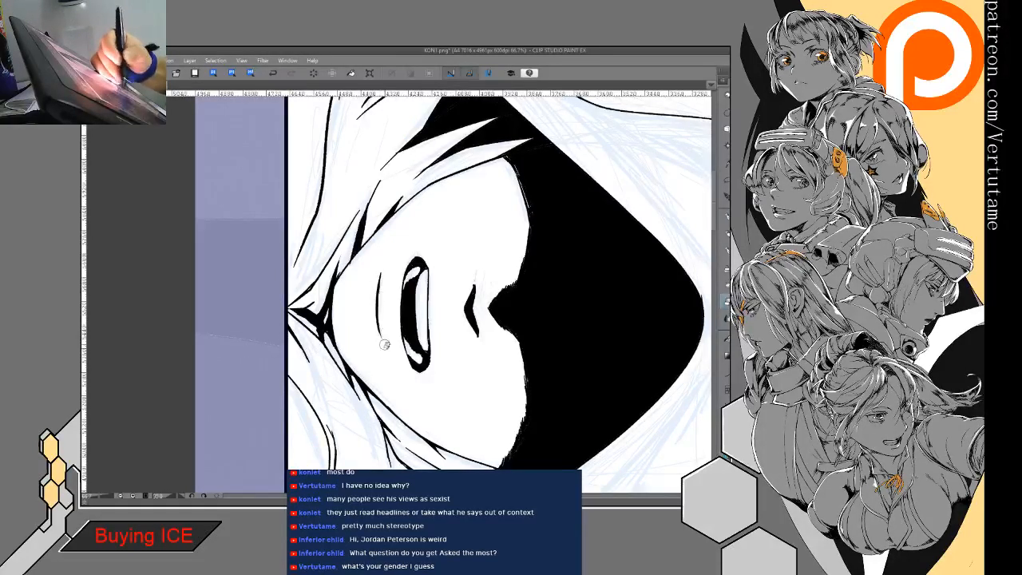
{"action": "key", "text": "ctrl+minus"}
{"action": "key", "text": "ctrl+minus"}
{"action": "left_click_drag", "start_coordinate": [387, 311], "coordinate": [395, 291]}
{"action": "scroll", "coordinate": [399, 351], "scroll_direction": "up", "scroll_amount": 3}
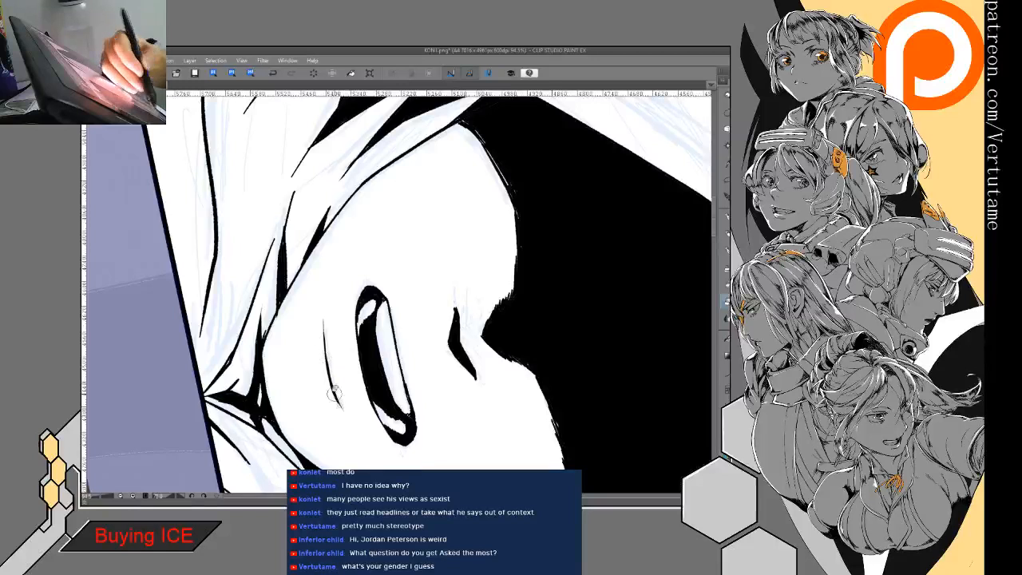
{"action": "key", "text": "p"}
{"action": "left_click_drag", "start_coordinate": [331, 385], "coordinate": [351, 428]}
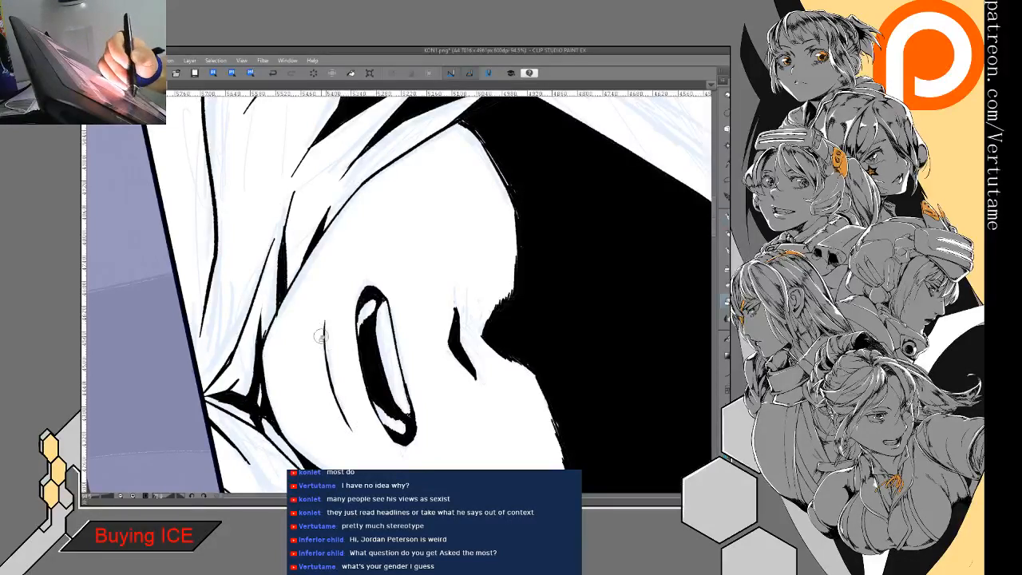
{"action": "key", "text": "ctrl+minus"}
{"action": "key", "text": "minus"}
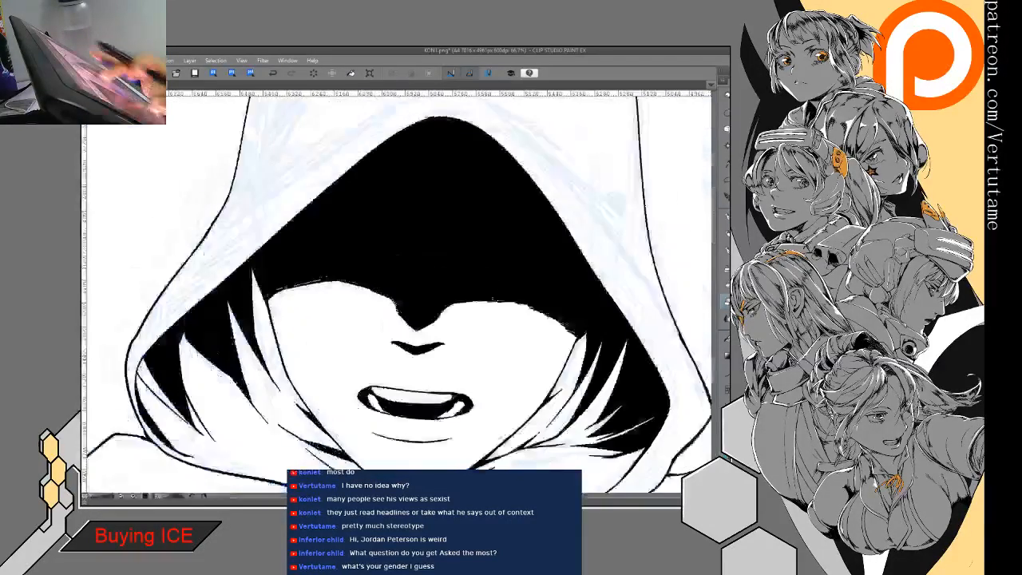
{"action": "key", "text": "ctrl+minus"}
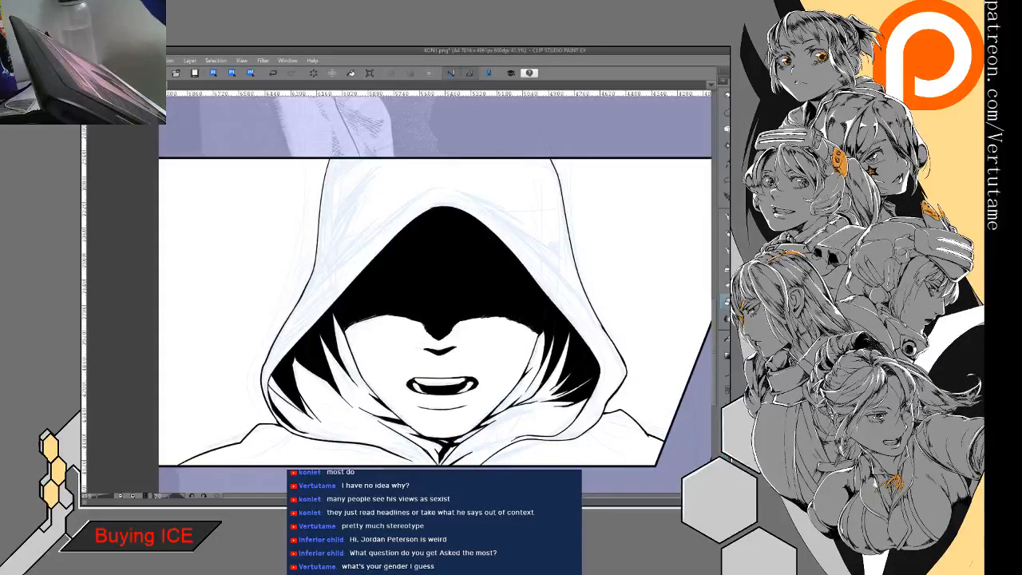
- Outline a narrow pointed fold shadow along the hood's lower outer edge near the shoulder and fill it black
{"action": "key", "text": "asciicircum"}
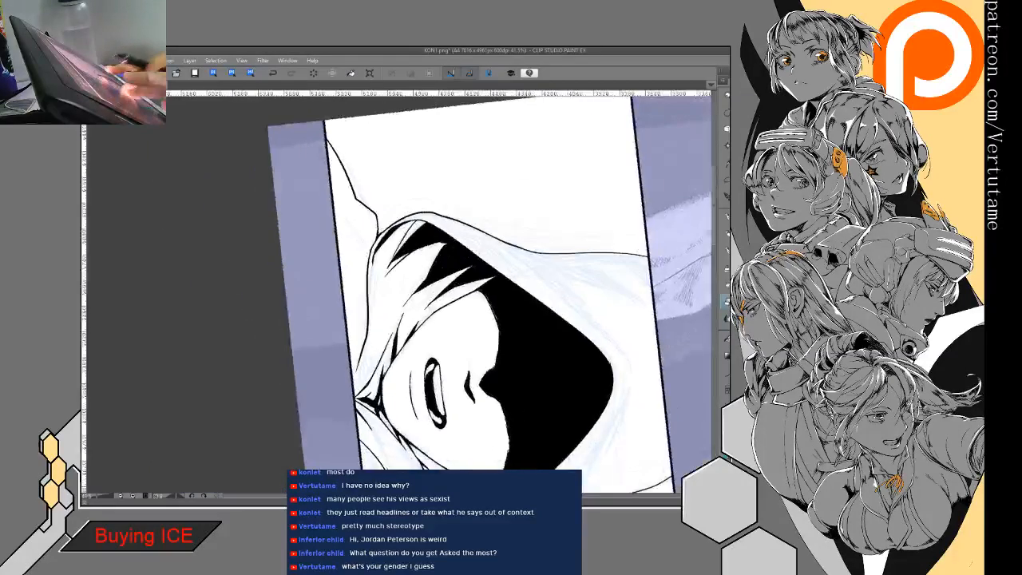
{"action": "key", "text": "ctrl+plus"}
{"action": "key", "text": "minus"}
{"action": "key", "text": "p"}
{"action": "left_click_drag", "start_coordinate": [367, 247], "coordinate": [383, 327]}
{"action": "left_click_drag", "start_coordinate": [375, 263], "coordinate": [382, 326]}
{"action": "key", "text": "g"}
{"action": "left_click", "coordinate": [373, 261]}
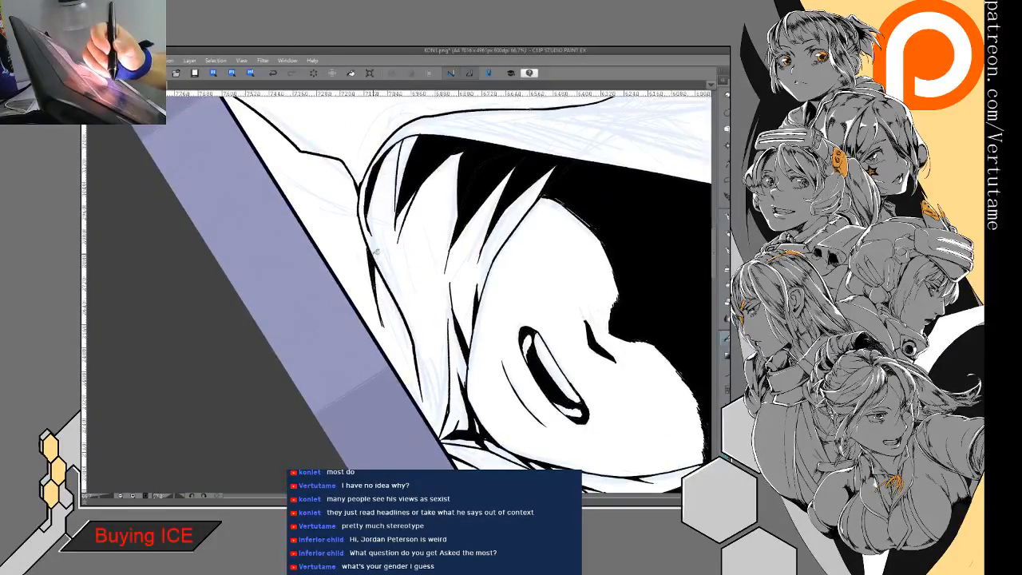
- Sharpen the ends of the shoulder fold shadow and add short tapered strokes where the hood edge meets the panel border
{"action": "key", "text": "p"}
{"action": "left_click_drag", "start_coordinate": [365, 238], "coordinate": [370, 254]}
{"action": "key", "text": "e"}
{"action": "left_click_drag", "start_coordinate": [383, 321], "coordinate": [388, 339]}
{"action": "key", "text": "p"}
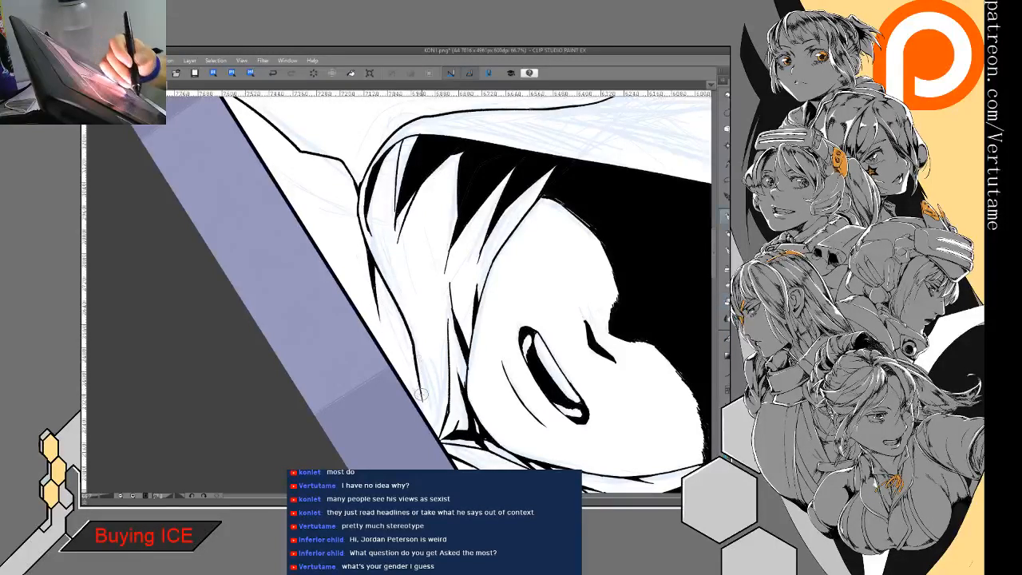
{"action": "left_click_drag", "start_coordinate": [411, 374], "coordinate": [422, 400]}
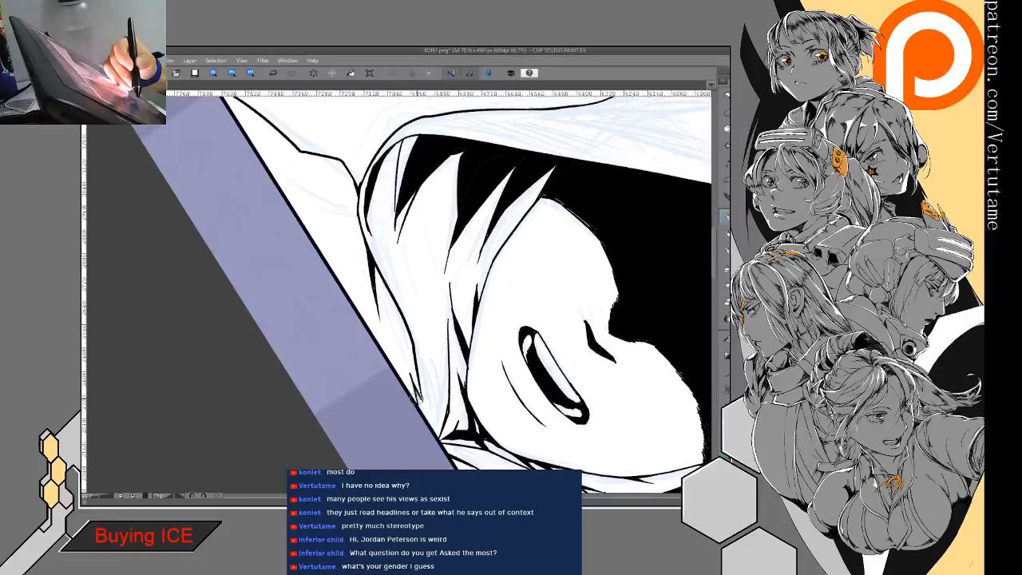
{"action": "mouse_move", "coordinate": [420, 398]}
{"action": "left_mouse_down"}
{"action": "mouse_move", "coordinate": [428, 421]}
{"action": "mouse_move", "coordinate": [425, 353]}
{"action": "mouse_move", "coordinate": [461, 326]}
{"action": "left_mouse_up"}
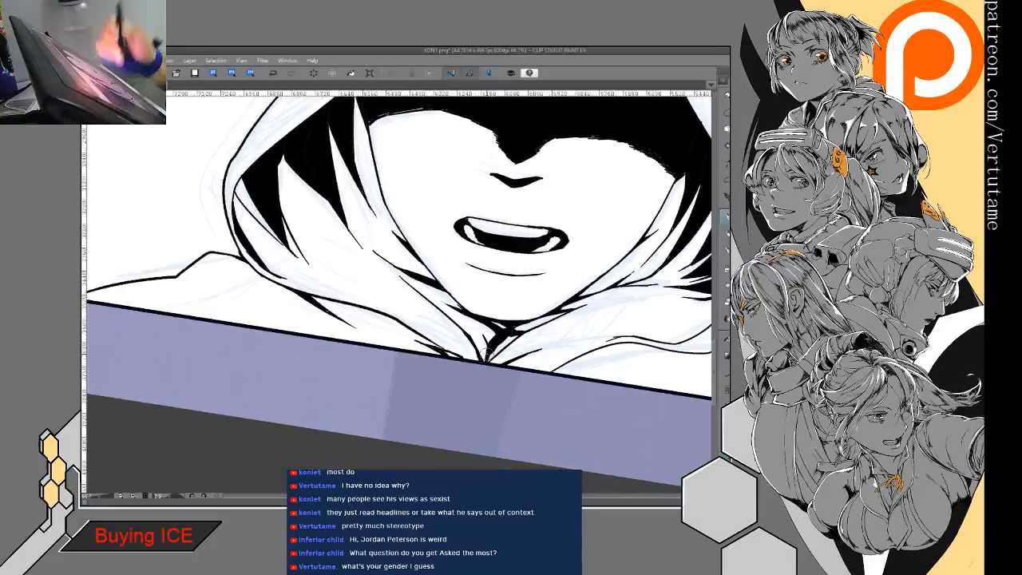
- Ink a tapered line extending the outermost inner fold of the hood downward, on the side with the broad pointed folds
{"action": "mouse_move", "coordinate": [409, 206]}
{"action": "left_mouse_down"}
{"action": "mouse_move", "coordinate": [481, 256]}
{"action": "mouse_move", "coordinate": [488, 286]}
{"action": "left_mouse_up"}
{"action": "left_click_drag", "start_coordinate": [367, 276], "coordinate": [362, 320]}
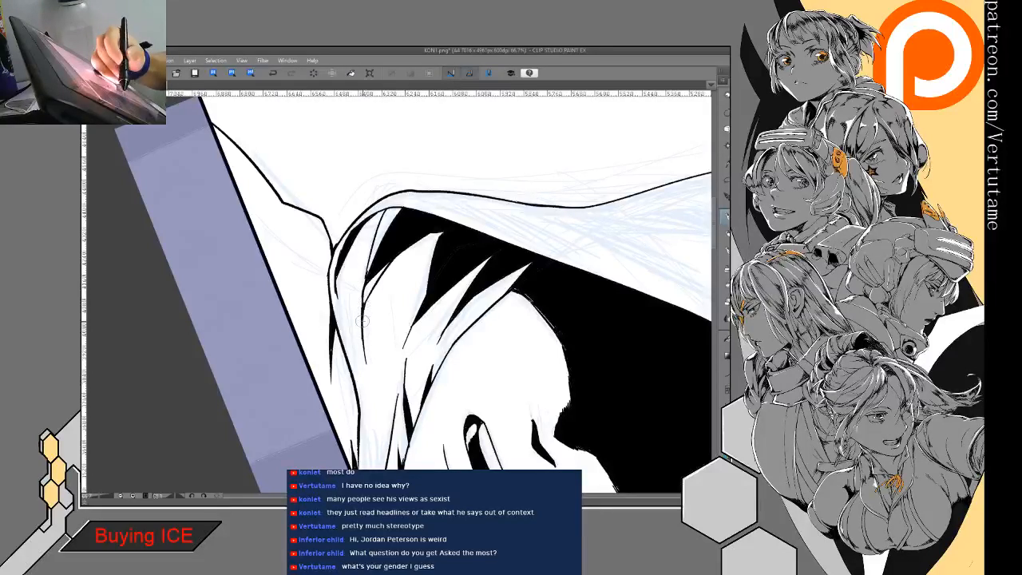
{"action": "mouse_move", "coordinate": [365, 305]}
{"action": "left_mouse_down"}
{"action": "mouse_move", "coordinate": [366, 257]}
{"action": "mouse_move", "coordinate": [376, 261]}
{"action": "left_mouse_up"}
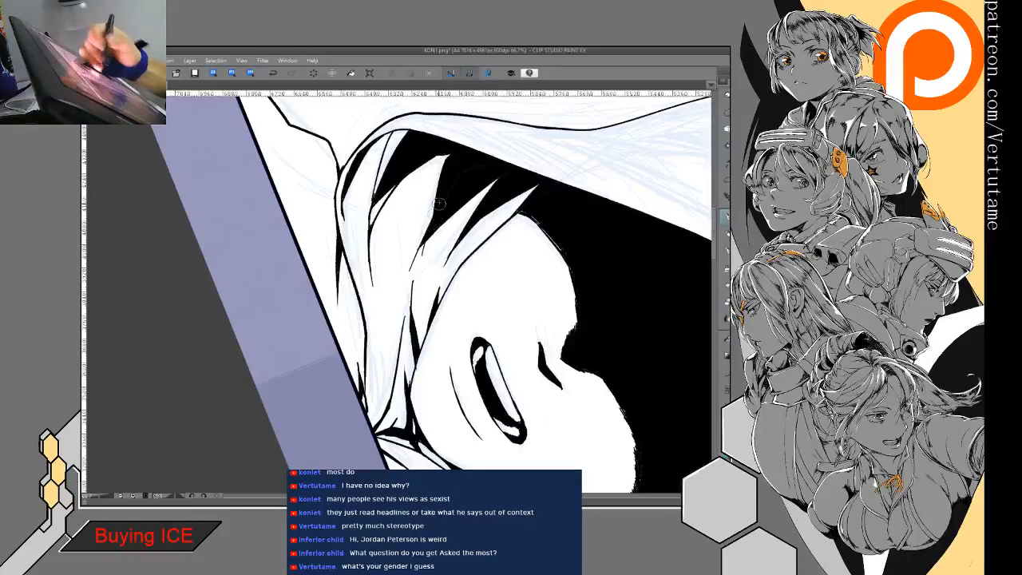
- Extend the point of the middle black fold into a thickened line joining the fold lines beside the jaw
{"action": "left_click_drag", "start_coordinate": [433, 211], "coordinate": [410, 272]}
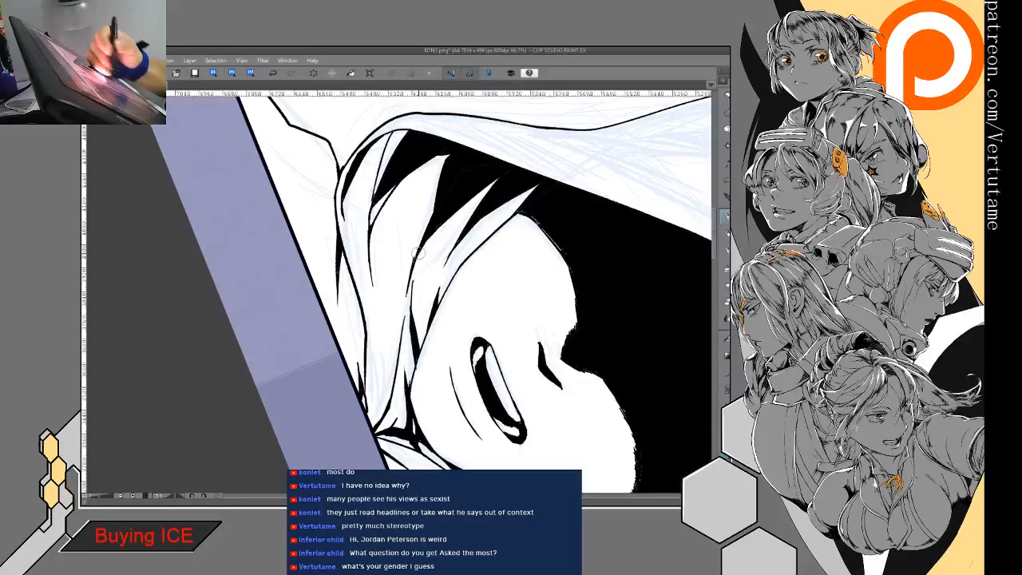
{"action": "key", "text": "e"}
{"action": "key", "text": "p"}
{"action": "key", "text": "e"}
{"action": "left_click_drag", "start_coordinate": [407, 301], "coordinate": [405, 321]}
{"action": "key", "text": "p"}
{"action": "left_click_drag", "start_coordinate": [416, 259], "coordinate": [410, 326]}
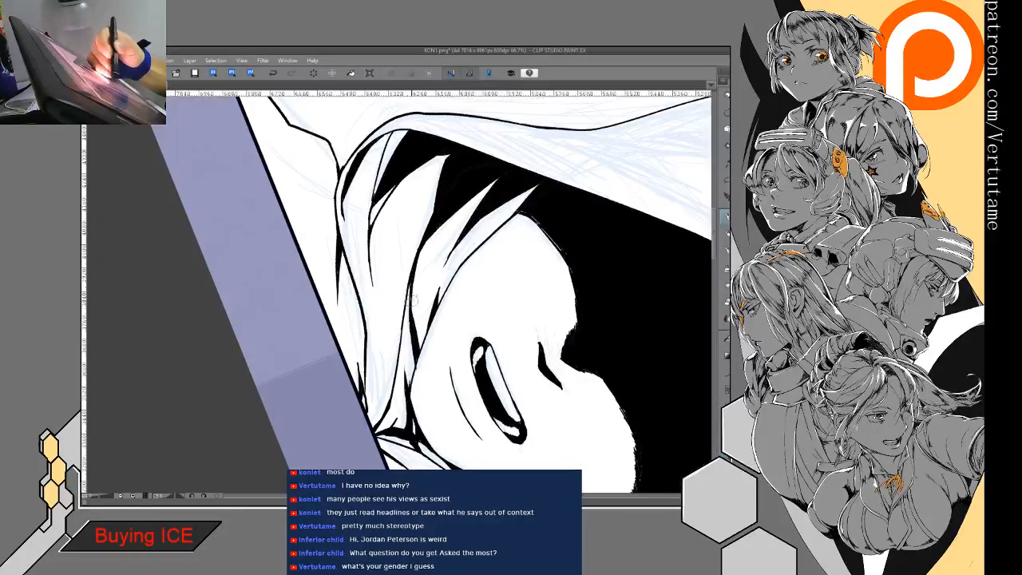
- Add a small tapered black shadow inside the fold along the cheek, on the side with the broad pointed folds
{"action": "mouse_move", "coordinate": [543, 376]}
{"action": "left_mouse_down"}
{"action": "mouse_move", "coordinate": [490, 191]}
{"action": "mouse_move", "coordinate": [495, 172]}
{"action": "left_mouse_up"}
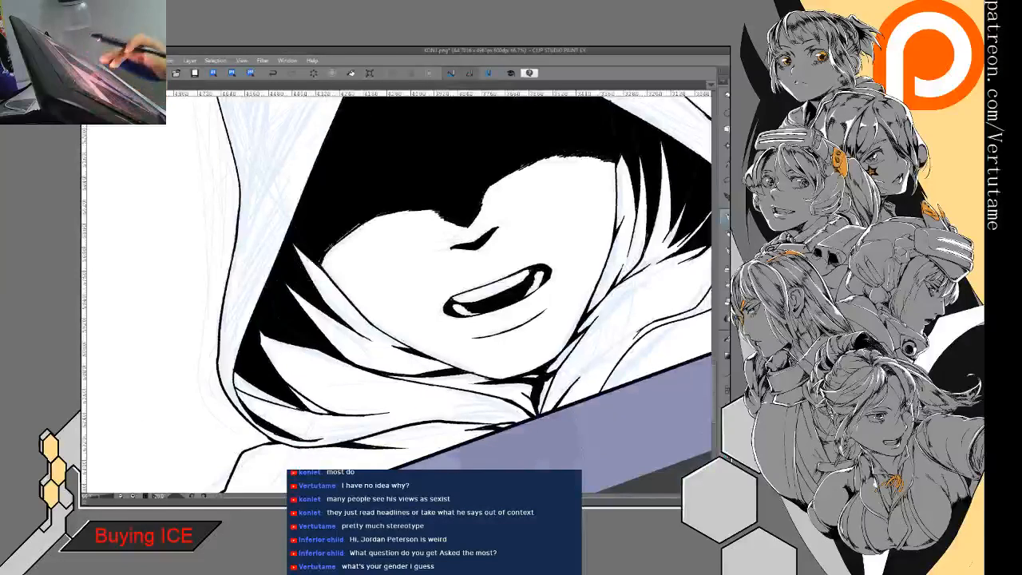
{"action": "mouse_move", "coordinate": [467, 226]}
{"action": "left_mouse_down"}
{"action": "mouse_move", "coordinate": [522, 314]}
{"action": "mouse_move", "coordinate": [505, 381]}
{"action": "left_mouse_up"}
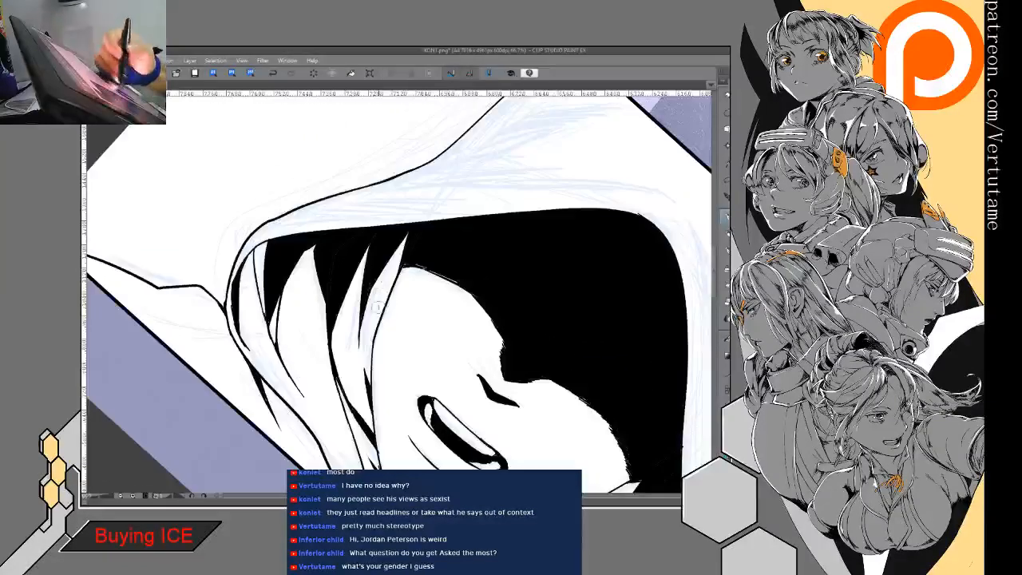
{"action": "left_click_drag", "start_coordinate": [380, 288], "coordinate": [376, 327]}
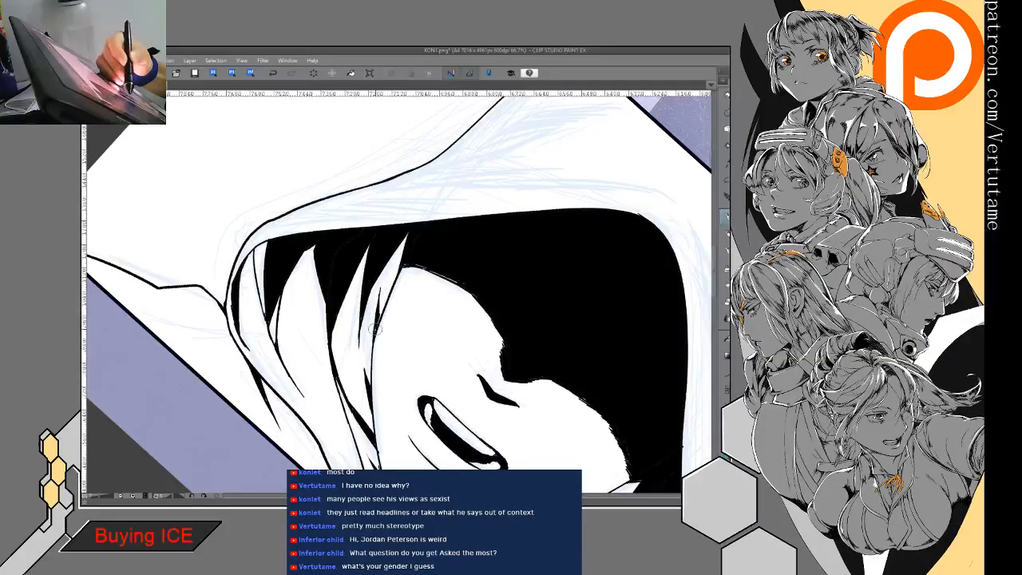
{"action": "left_click_drag", "start_coordinate": [381, 316], "coordinate": [380, 293]}
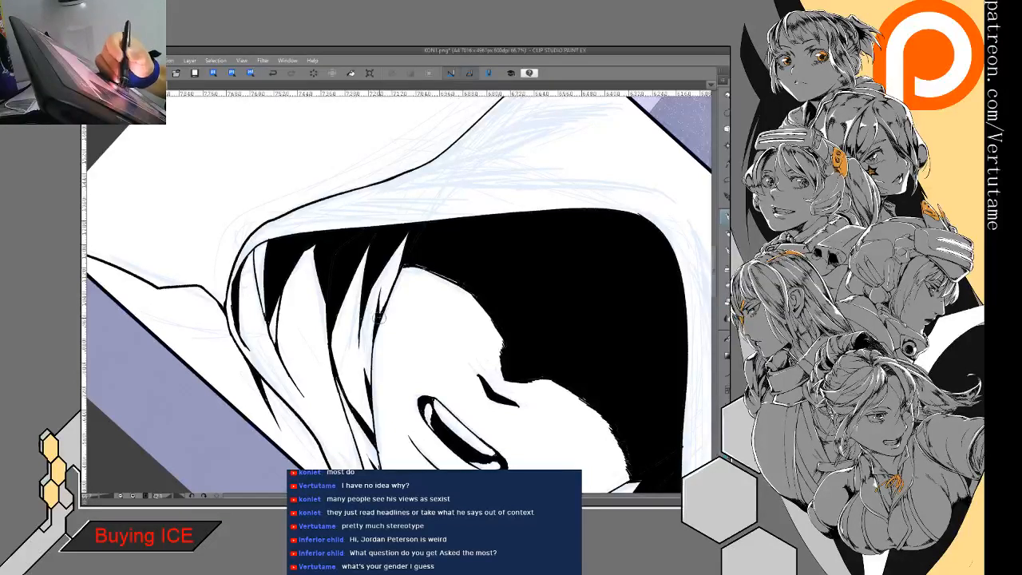
{"action": "mouse_move", "coordinate": [388, 360]}
{"action": "left_mouse_down"}
{"action": "mouse_move", "coordinate": [378, 306]}
{"action": "mouse_move", "coordinate": [362, 296]}
{"action": "mouse_move", "coordinate": [361, 340]}
{"action": "left_mouse_up"}
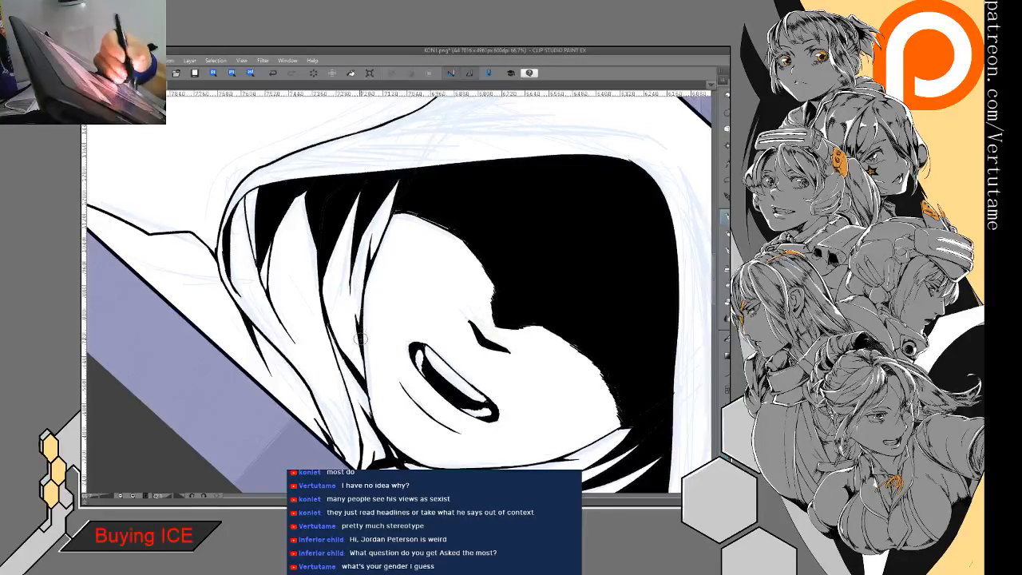
- Thicken the opposite cheek outline where it meets the eye shadow and strengthen the fold lines along that side's jaw
{"action": "key", "text": "ctrl+at"}
{"action": "mouse_move", "coordinate": [511, 343]}
{"action": "left_mouse_down"}
{"action": "mouse_move", "coordinate": [511, 317]}
{"action": "mouse_move", "coordinate": [471, 299]}
{"action": "left_mouse_up"}
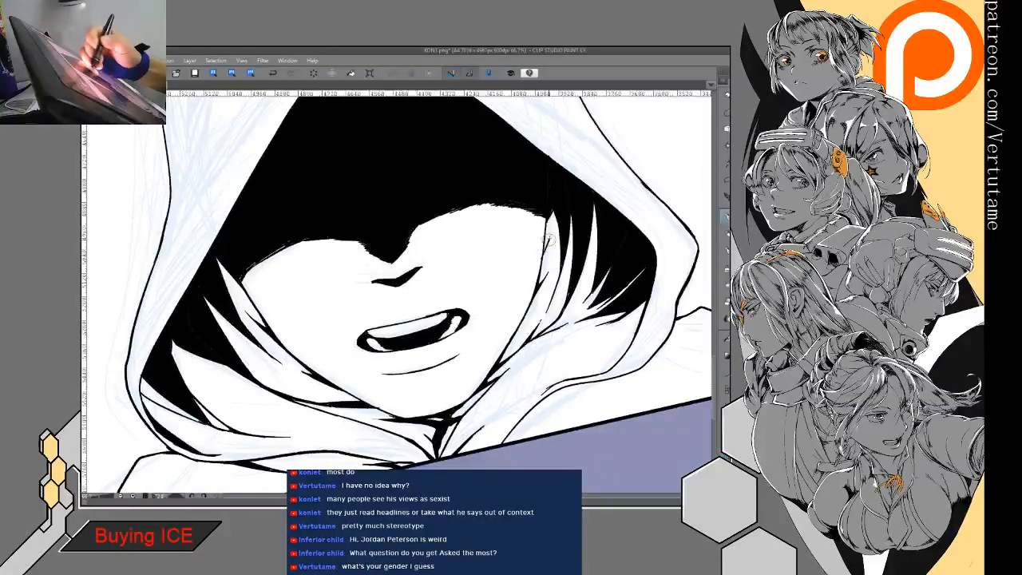
{"action": "left_click_drag", "start_coordinate": [548, 226], "coordinate": [546, 248]}
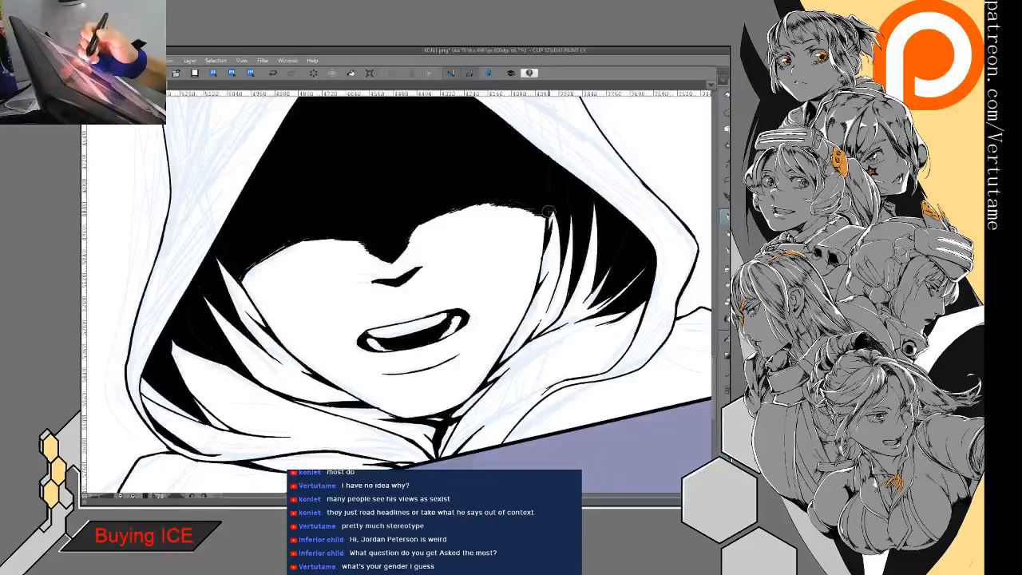
{"action": "left_click_drag", "start_coordinate": [551, 212], "coordinate": [548, 225]}
{"action": "left_click_drag", "start_coordinate": [528, 306], "coordinate": [508, 347]}
{"action": "left_click_drag", "start_coordinate": [534, 307], "coordinate": [519, 335]}
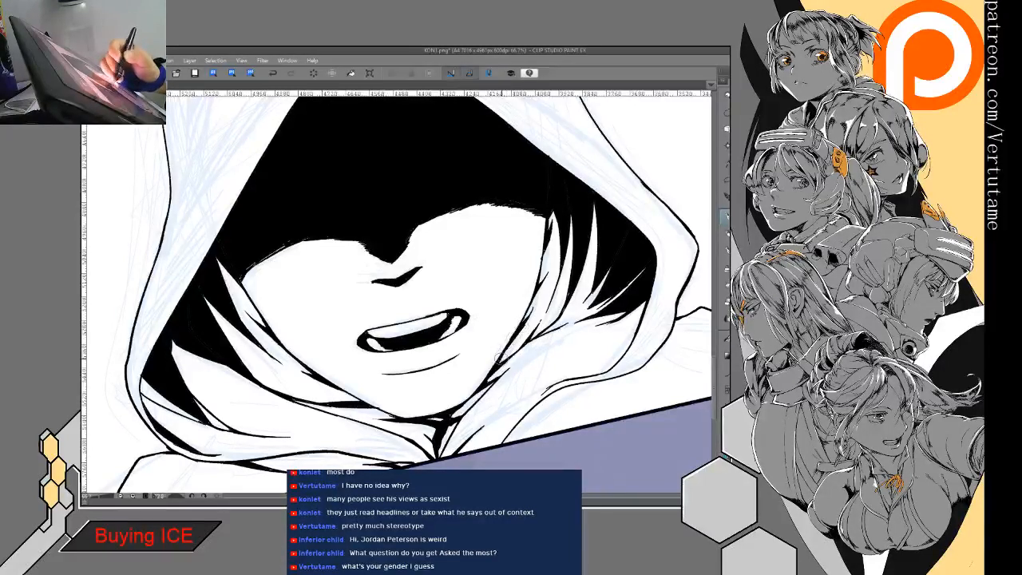
- Ink a tapered fold shadow running from the hood's lower outer edge across the shoulder toward the panel border, on the narrow-fold side
{"action": "scroll", "coordinate": [501, 345], "scroll_direction": "down", "scroll_amount": 5}
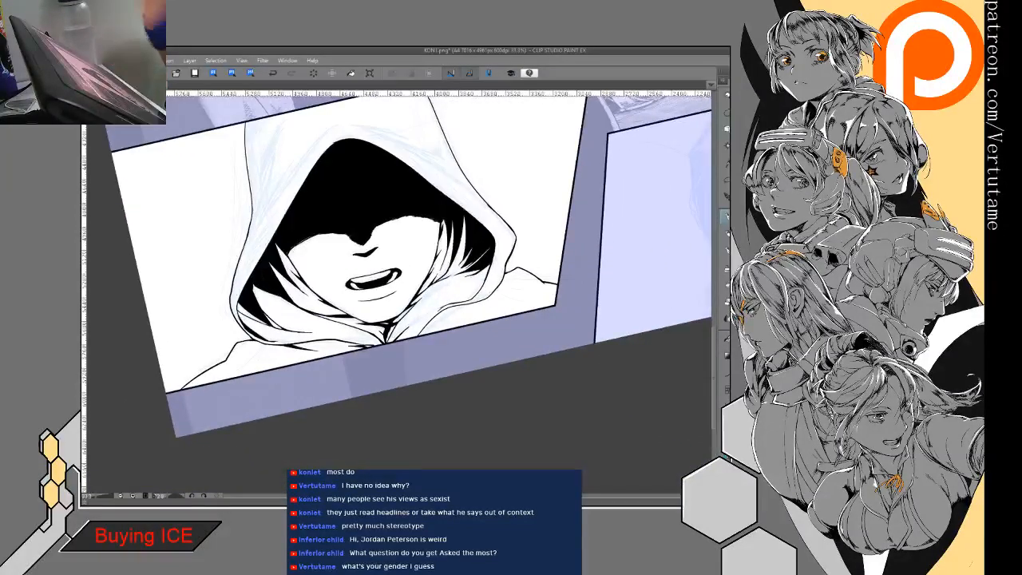
{"action": "left_click_drag", "start_coordinate": [374, 278], "coordinate": [487, 404]}
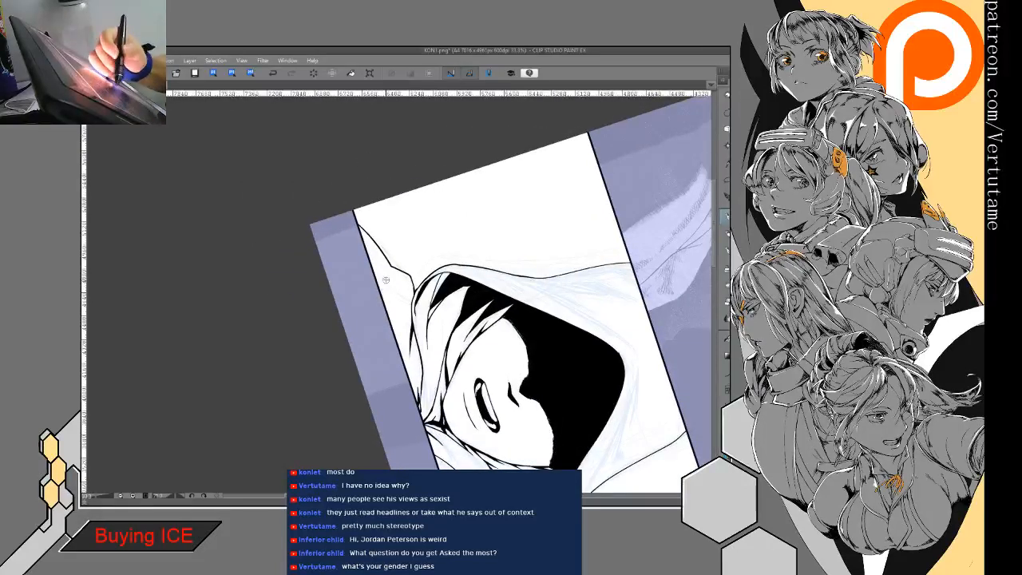
{"action": "left_click_drag", "start_coordinate": [383, 289], "coordinate": [305, 192]}
{"action": "key", "text": "ctrl+at"}
{"action": "left_click_drag", "start_coordinate": [495, 351], "coordinate": [510, 305]}
{"action": "mouse_move", "coordinate": [510, 304]}
{"action": "left_mouse_down"}
{"action": "mouse_move", "coordinate": [389, 301]}
{"action": "mouse_move", "coordinate": [407, 281]}
{"action": "left_mouse_up"}
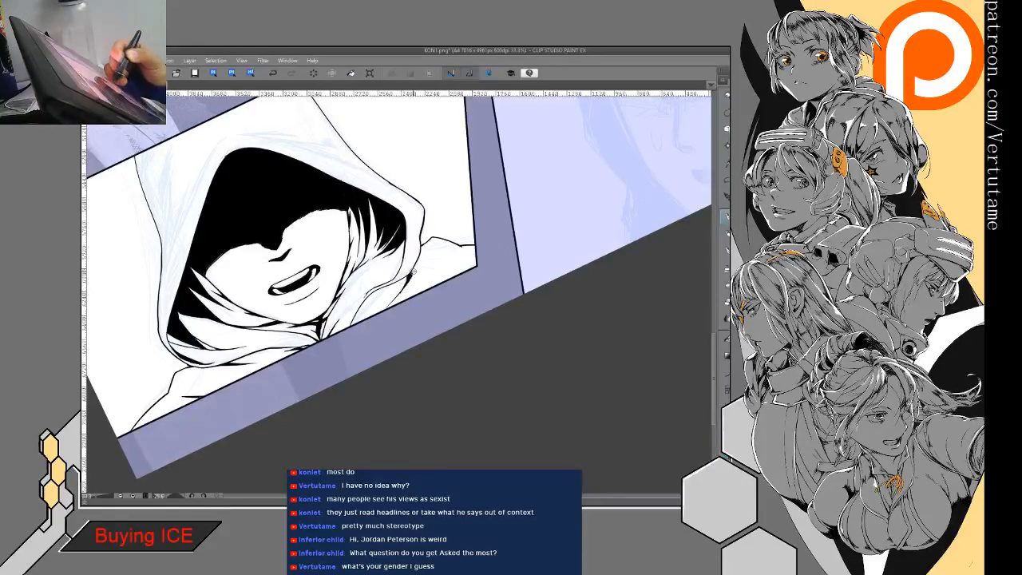
{"action": "left_click_drag", "start_coordinate": [409, 274], "coordinate": [387, 311]}
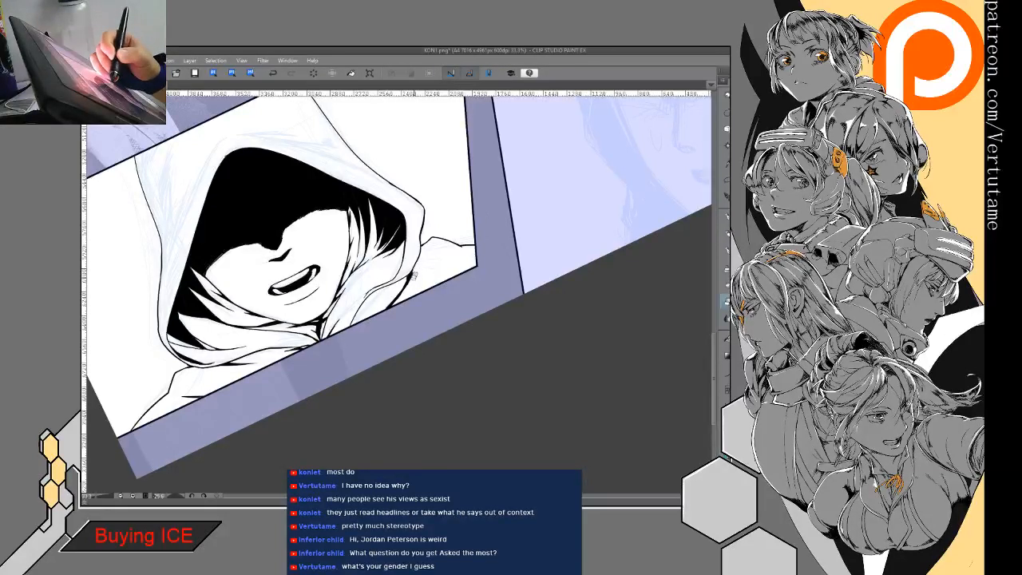
- Ink tapered black shadows along the collar fold between the hood's lower edge and the panel border, on the narrow-fold side
{"action": "key", "text": "p"}
{"action": "mouse_move", "coordinate": [454, 277]}
{"action": "left_mouse_down"}
{"action": "mouse_move", "coordinate": [459, 263]}
{"action": "mouse_move", "coordinate": [505, 260]}
{"action": "left_mouse_up"}
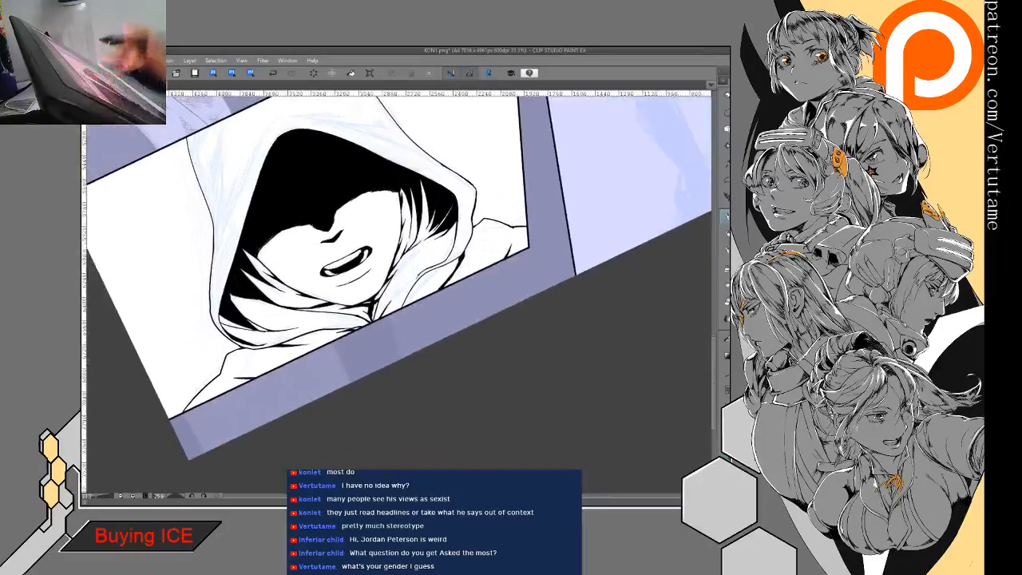
{"action": "left_click_drag", "start_coordinate": [433, 270], "coordinate": [419, 290]}
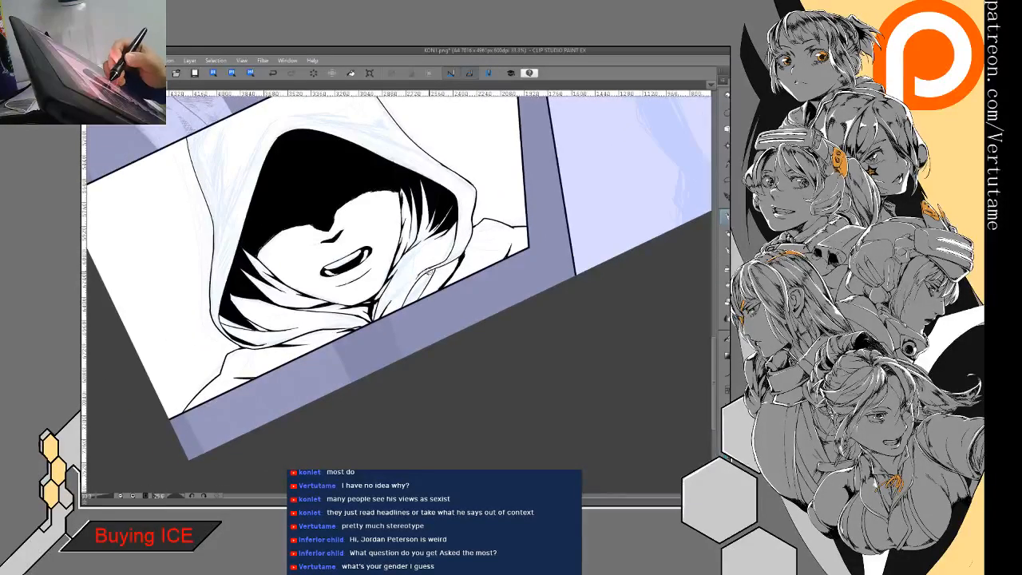
{"action": "key", "text": "e"}
{"action": "key", "text": "p"}
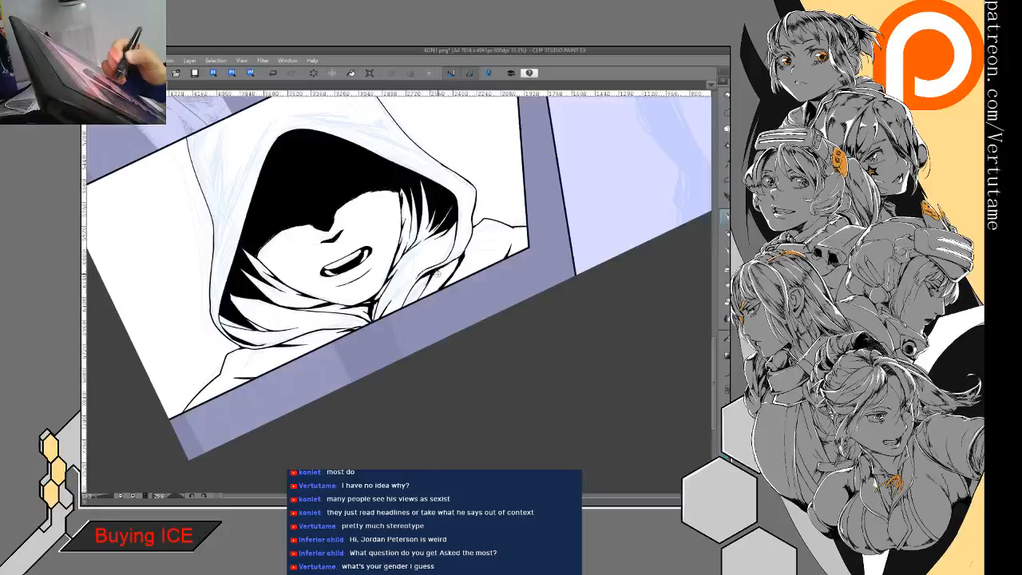
{"action": "left_click_drag", "start_coordinate": [415, 348], "coordinate": [374, 422]}
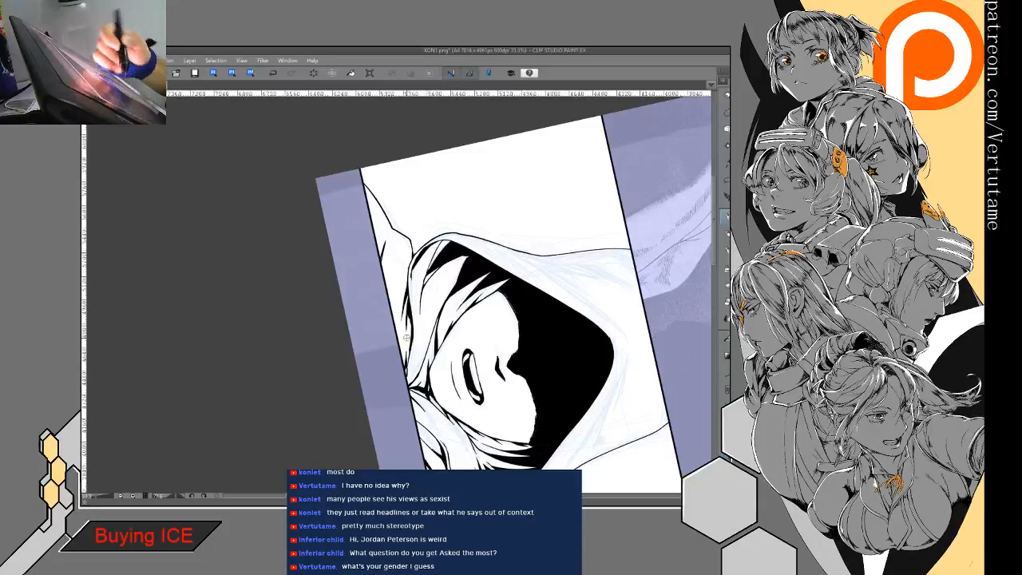
{"action": "left_click_drag", "start_coordinate": [408, 312], "coordinate": [410, 353]}
- Ink the hood's rim seam from near the peak down to the outer outline on the broad-fold side, with a small forked crease shadow
{"action": "mouse_move", "coordinate": [551, 352]}
{"action": "left_mouse_down"}
{"action": "mouse_move", "coordinate": [523, 249]}
{"action": "mouse_move", "coordinate": [471, 206]}
{"action": "left_mouse_up"}
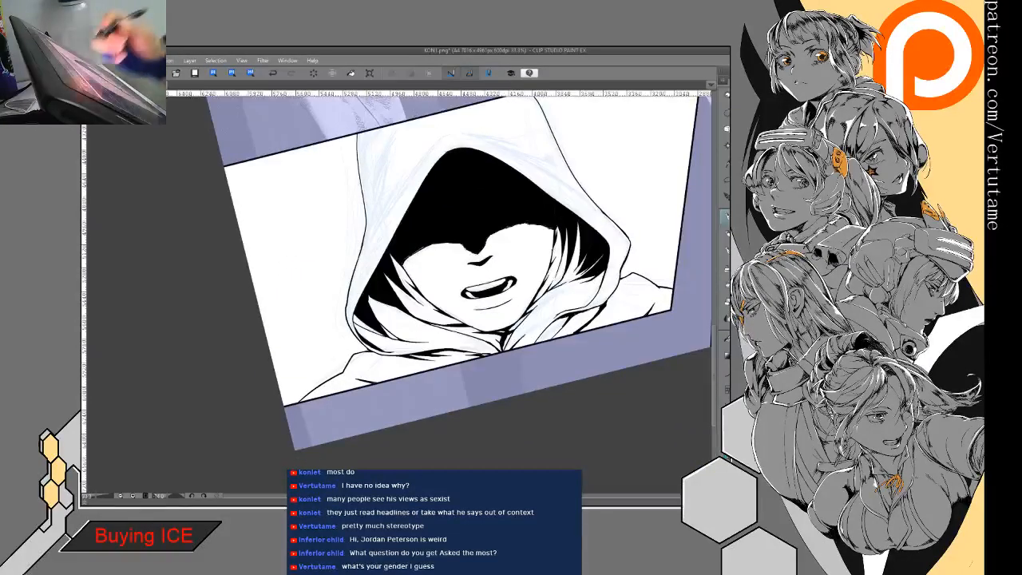
{"action": "mouse_move", "coordinate": [438, 141]}
{"action": "left_mouse_down"}
{"action": "mouse_move", "coordinate": [391, 201]}
{"action": "mouse_move", "coordinate": [413, 168]}
{"action": "mouse_move", "coordinate": [380, 197]}
{"action": "mouse_move", "coordinate": [366, 251]}
{"action": "left_mouse_up"}
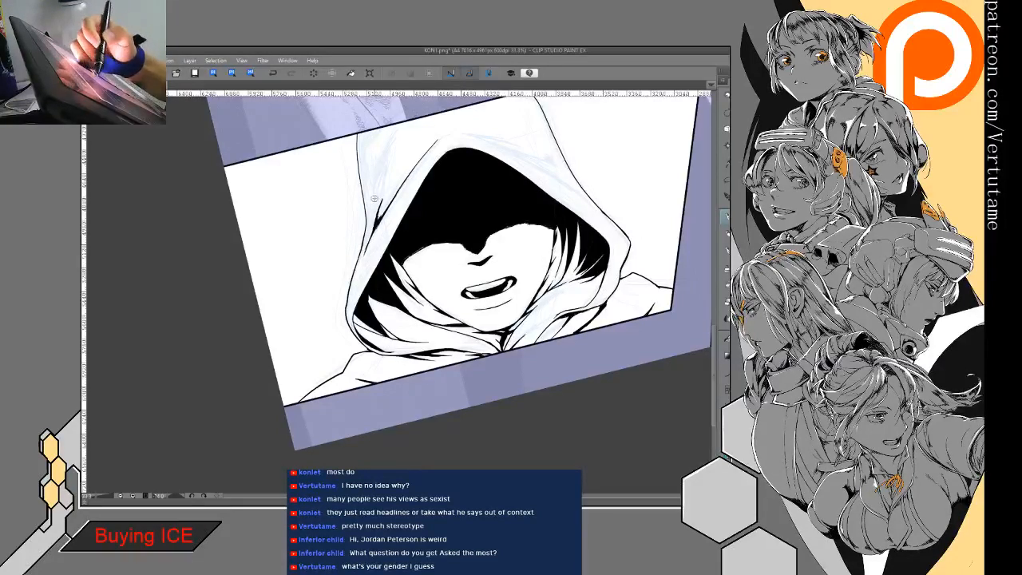
{"action": "left_click_drag", "start_coordinate": [379, 205], "coordinate": [372, 225]}
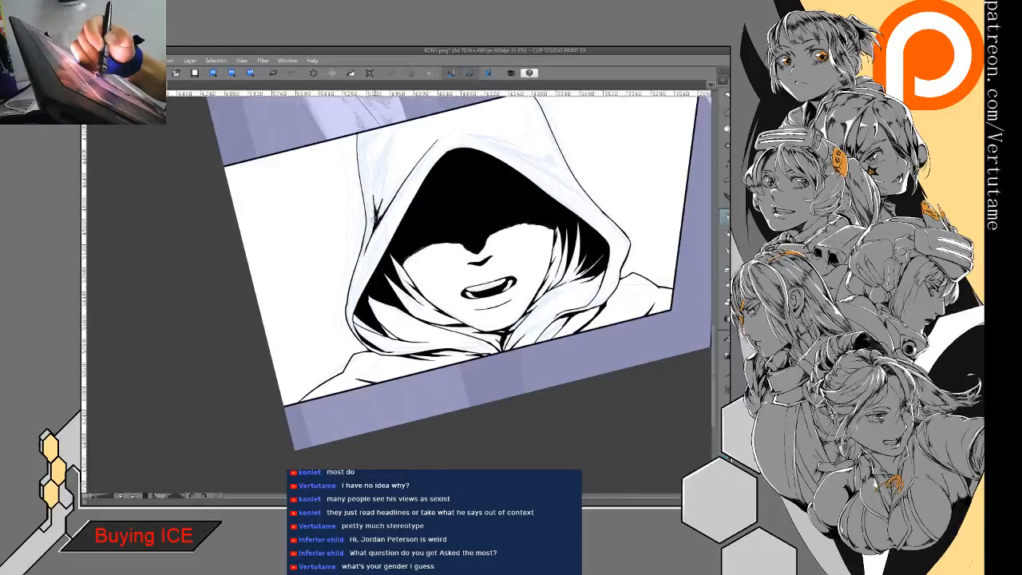
- Ink the matching rim seam and a small pointed crease shadow on the opposite, narrow-fold side of the hood
{"action": "key", "text": "h"}
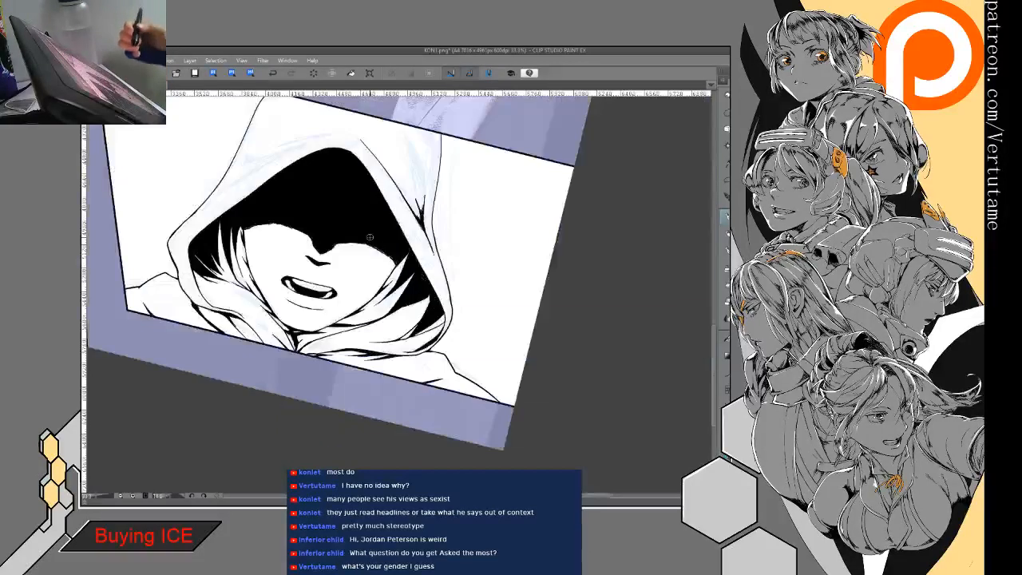
{"action": "mouse_move", "coordinate": [369, 238]}
{"action": "left_mouse_down"}
{"action": "mouse_move", "coordinate": [494, 247]}
{"action": "mouse_move", "coordinate": [479, 228]}
{"action": "mouse_move", "coordinate": [523, 271]}
{"action": "left_mouse_up"}
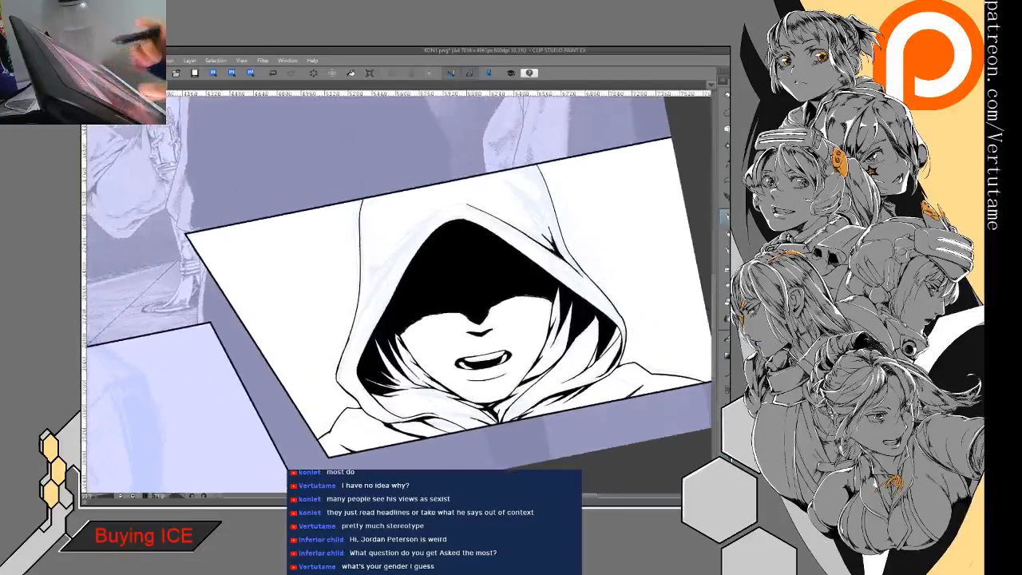
{"action": "left_click_drag", "start_coordinate": [409, 238], "coordinate": [364, 312]}
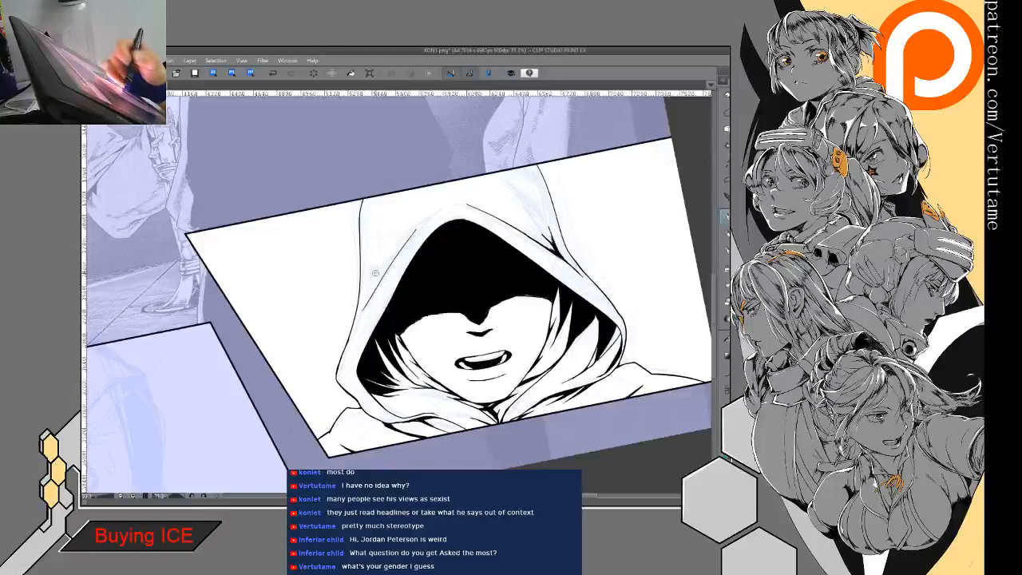
{"action": "mouse_move", "coordinate": [370, 276]}
{"action": "left_mouse_down"}
{"action": "mouse_move", "coordinate": [419, 225]}
{"action": "mouse_move", "coordinate": [379, 284]}
{"action": "mouse_move", "coordinate": [433, 216]}
{"action": "mouse_move", "coordinate": [422, 214]}
{"action": "mouse_move", "coordinate": [447, 206]}
{"action": "mouse_move", "coordinate": [453, 142]}
{"action": "mouse_move", "coordinate": [479, 142]}
{"action": "left_mouse_up"}
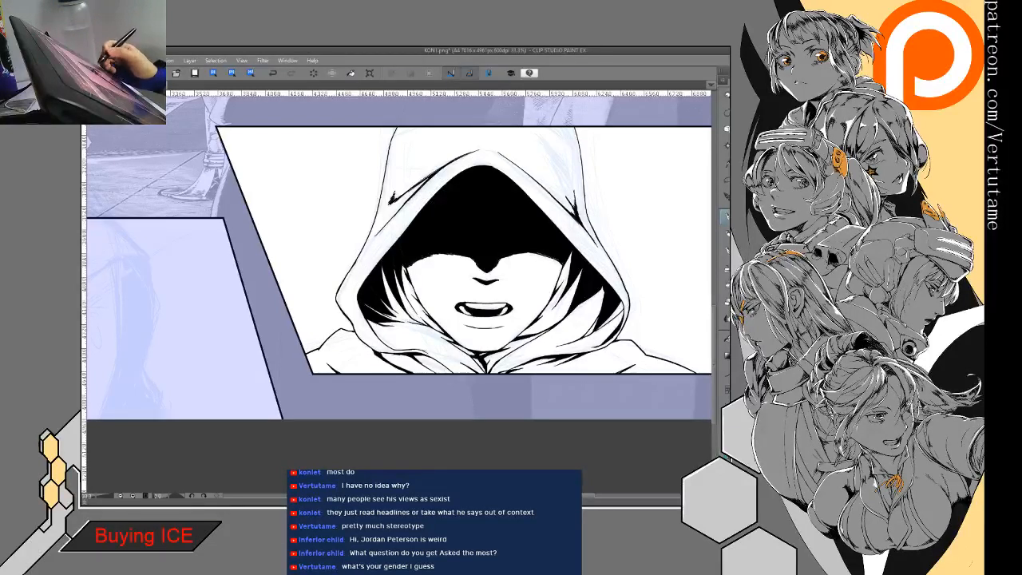
- Fill the empty background on both sides of the front-facing hooded figure with solid black
{"action": "left_click", "coordinate": [653, 236]}
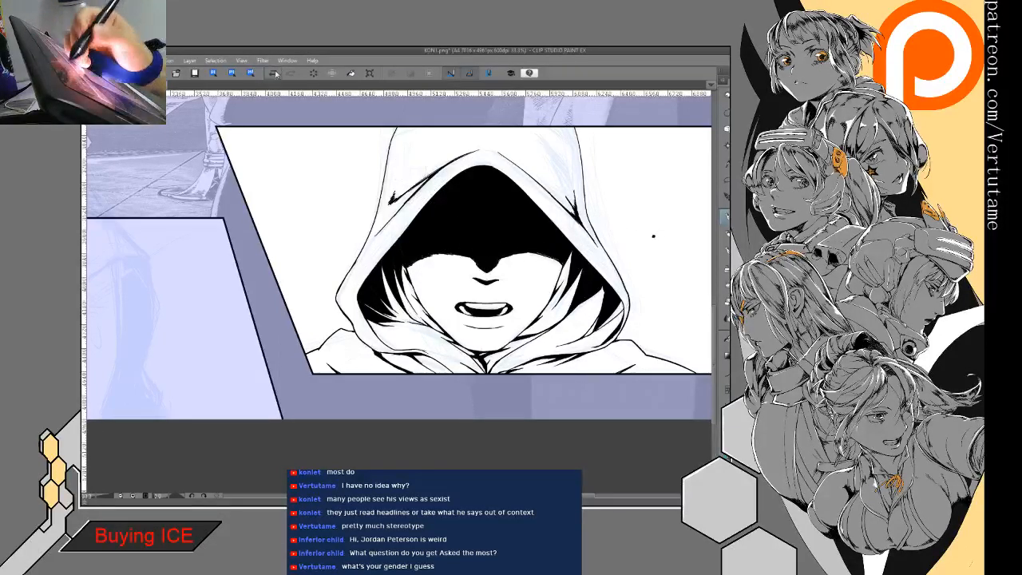
{"action": "key", "text": "g"}
{"action": "key", "text": "g"}
{"action": "left_click", "coordinate": [660, 262]}
{"action": "left_click", "coordinate": [335, 229]}
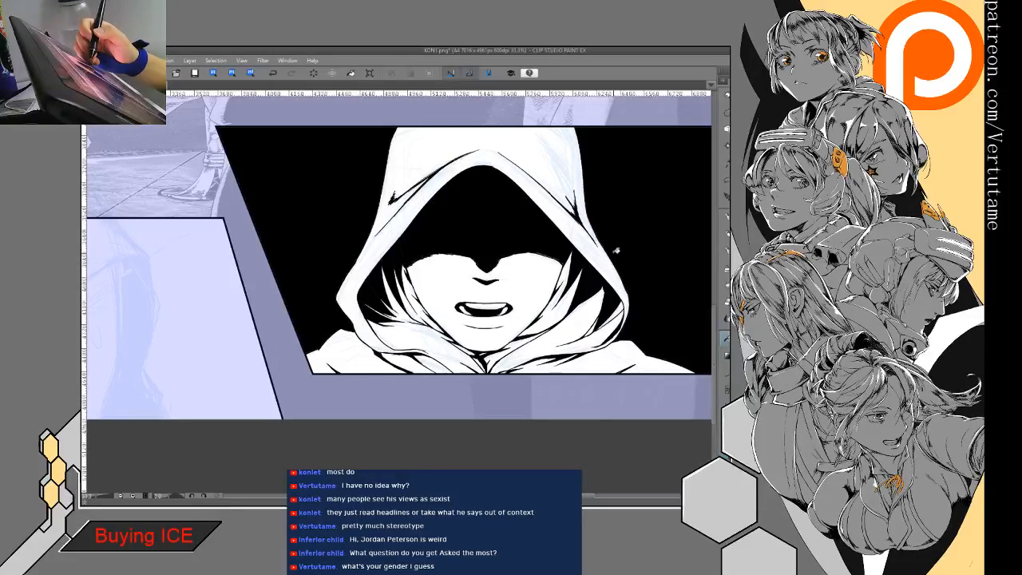
{"action": "left_click", "coordinate": [272, 73]}
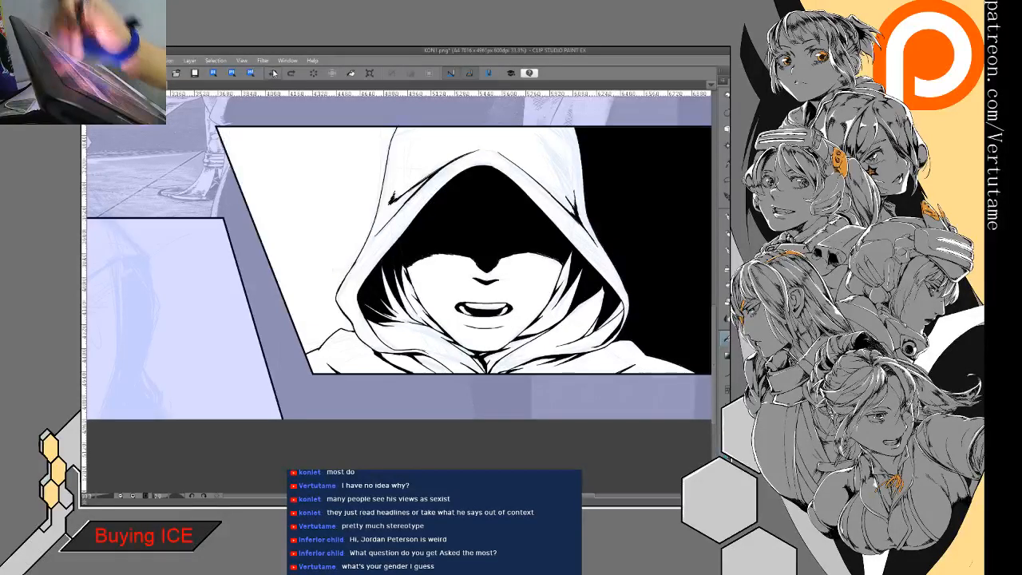
{"action": "left_click", "coordinate": [292, 73]}
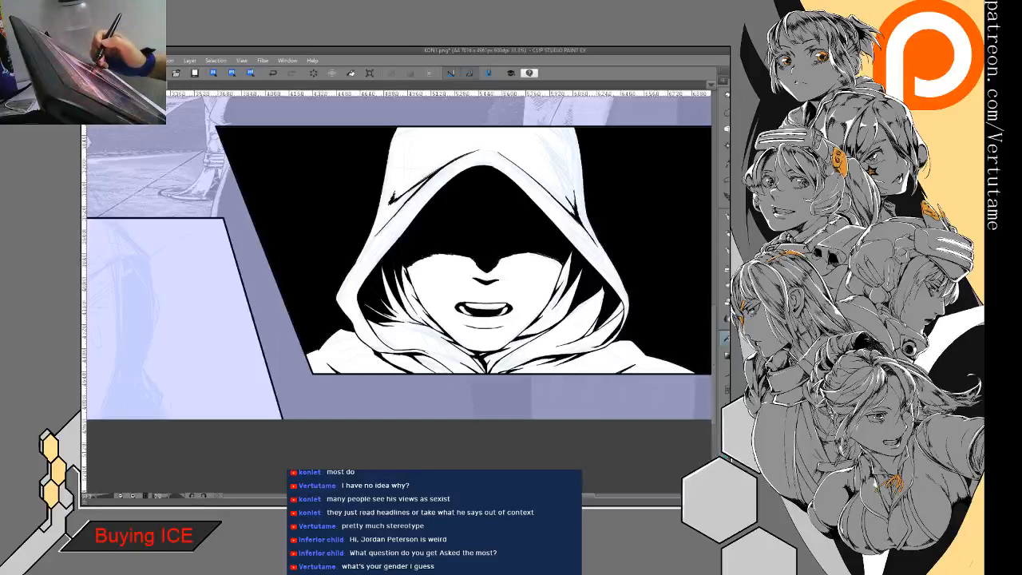
- Fill the hood, shoulders, collar and cloth folds around the face with flat light grey, leaving the face white
{"action": "left_click", "coordinate": [533, 148]}
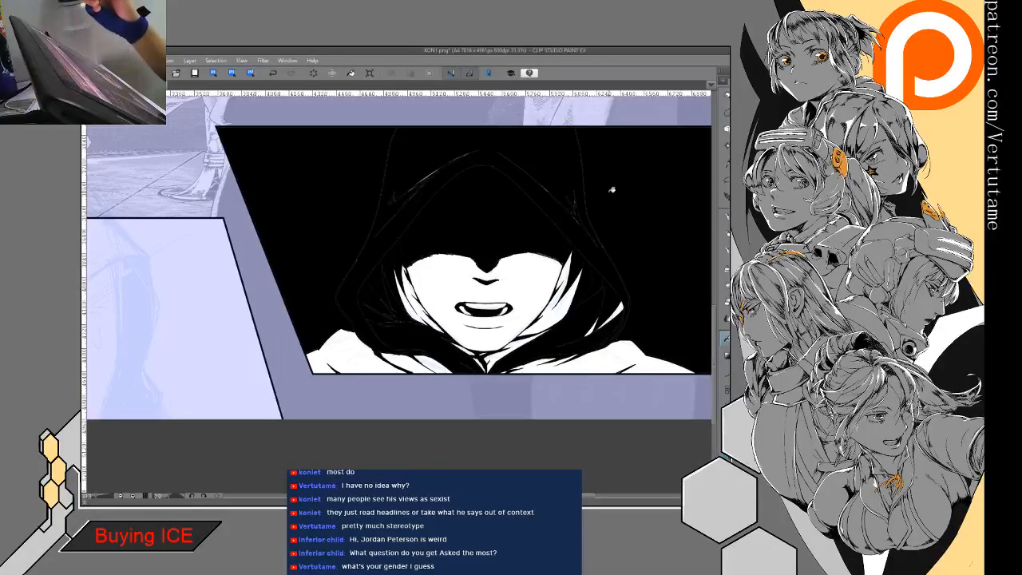
{"action": "left_click", "coordinate": [602, 349]}
{"action": "left_click", "coordinate": [423, 359]}
{"action": "left_click", "coordinate": [438, 362]}
{"action": "left_click", "coordinate": [361, 363]}
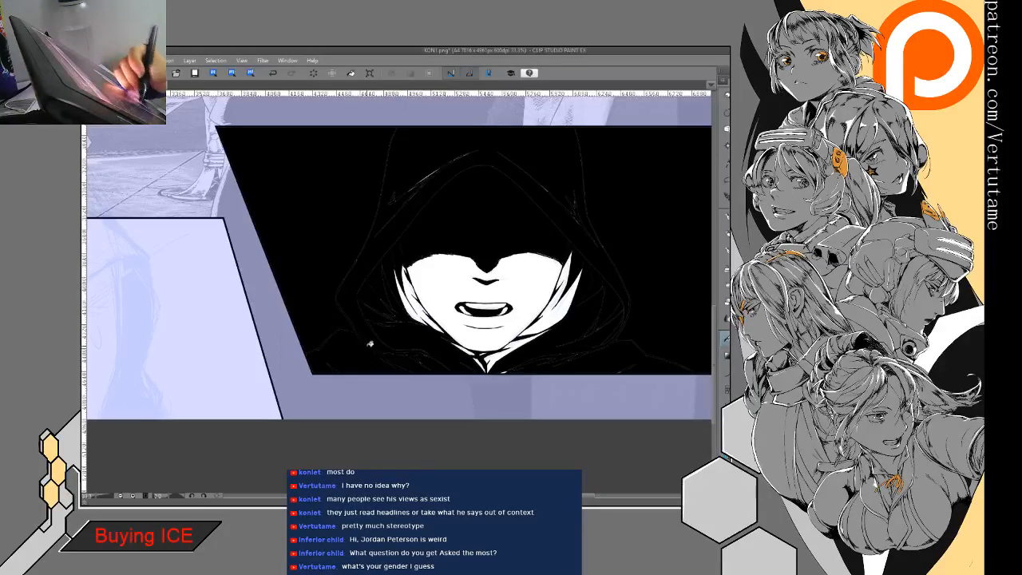
{"action": "left_click", "coordinate": [415, 300]}
{"action": "left_click", "coordinate": [515, 343]}
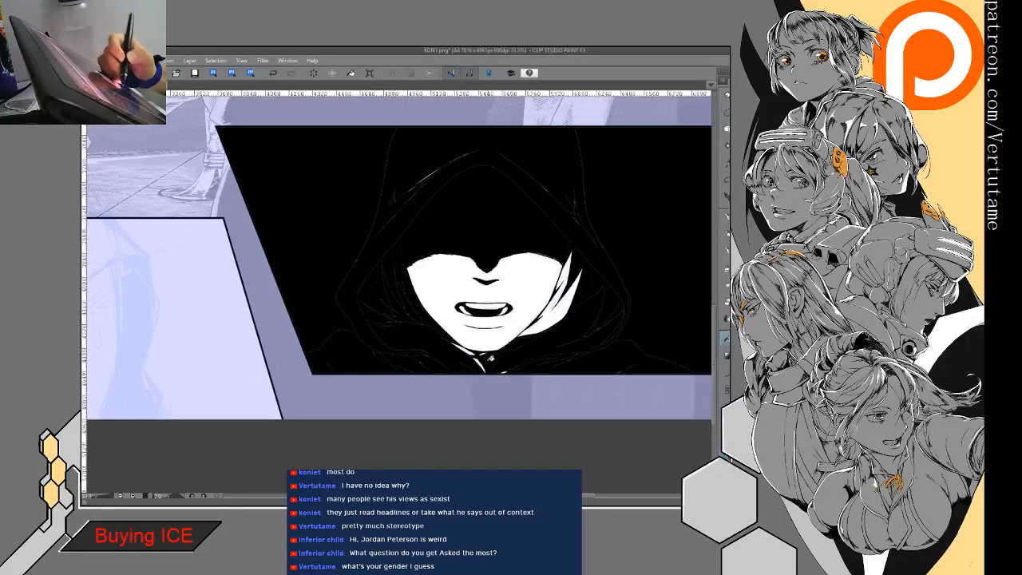
{"action": "left_click", "coordinate": [482, 362]}
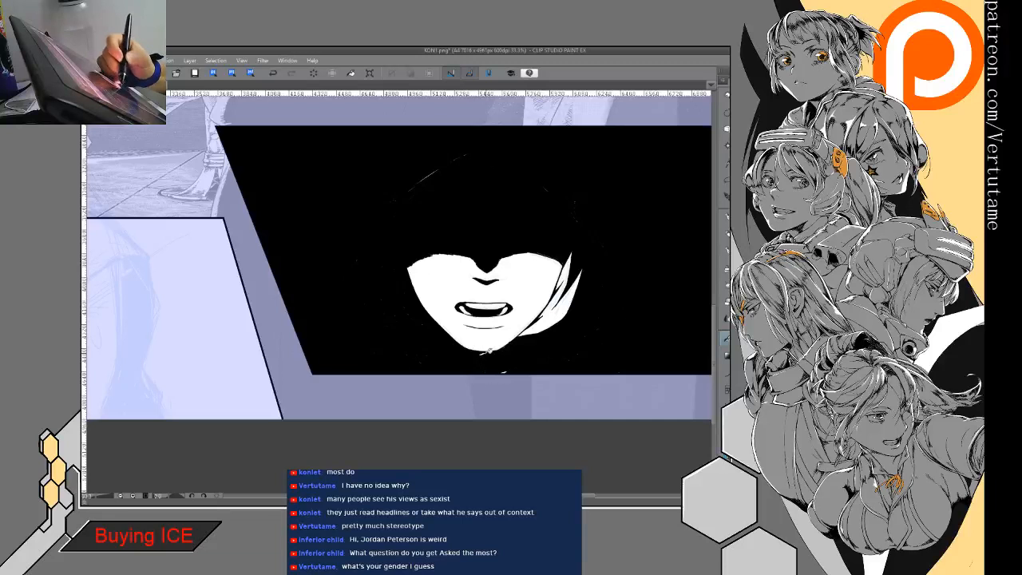
{"action": "left_click", "coordinate": [549, 324]}
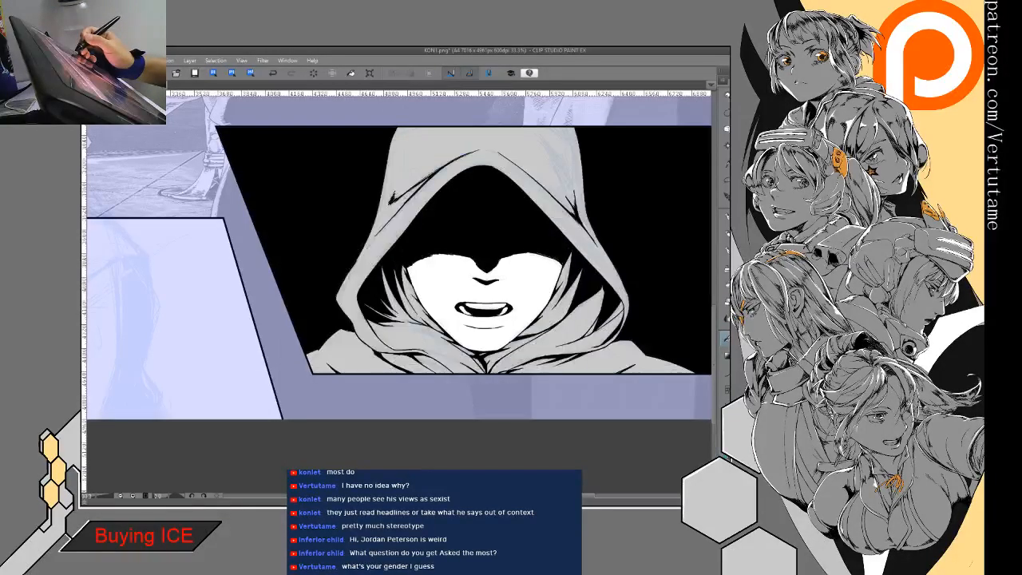
- Save the page under a new file name and switch editing to the uninked trapezoid panel at the bottom of the page
{"action": "scroll", "coordinate": [399, 272], "scroll_direction": "down", "scroll_amount": 5}
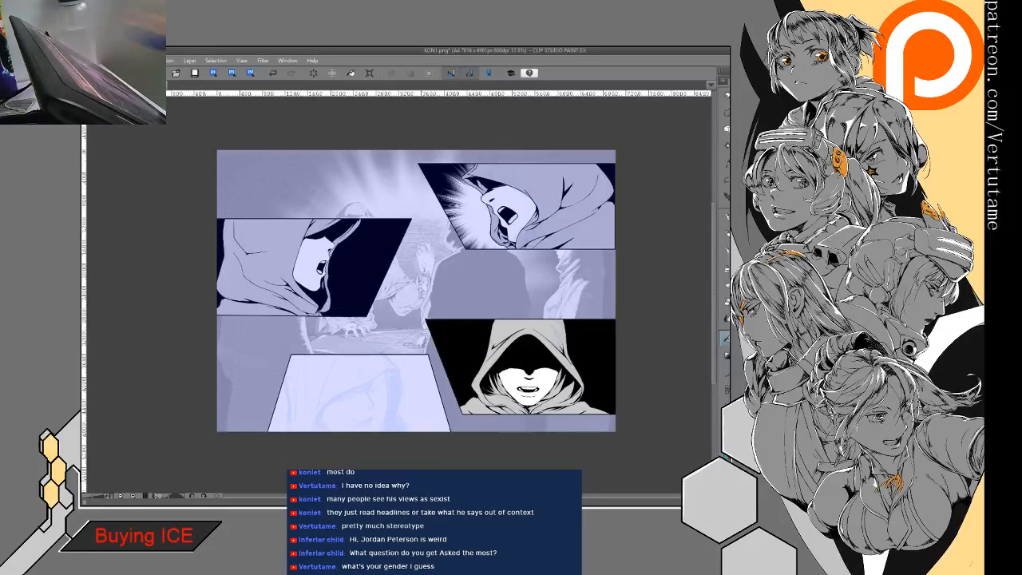
{"action": "key", "text": "Delete"}
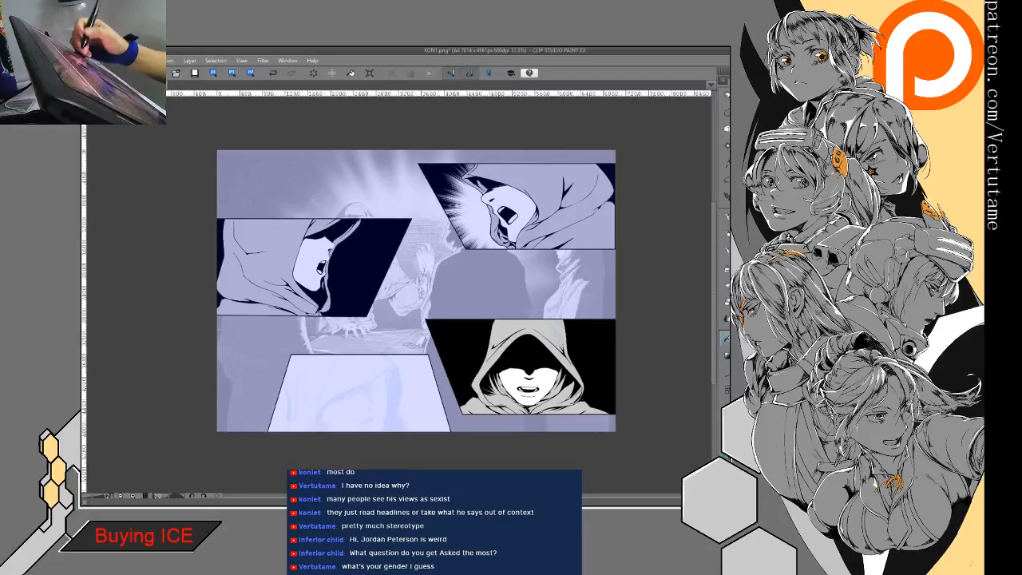
{"action": "left_click_drag", "start_coordinate": [416, 290], "coordinate": [481, 262]}
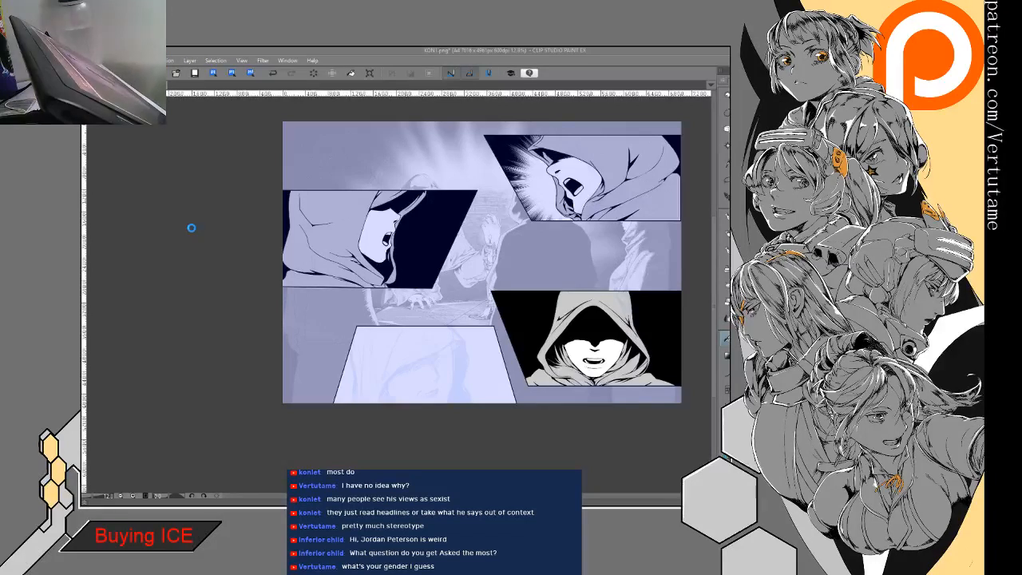
{"action": "key", "text": "Return"}
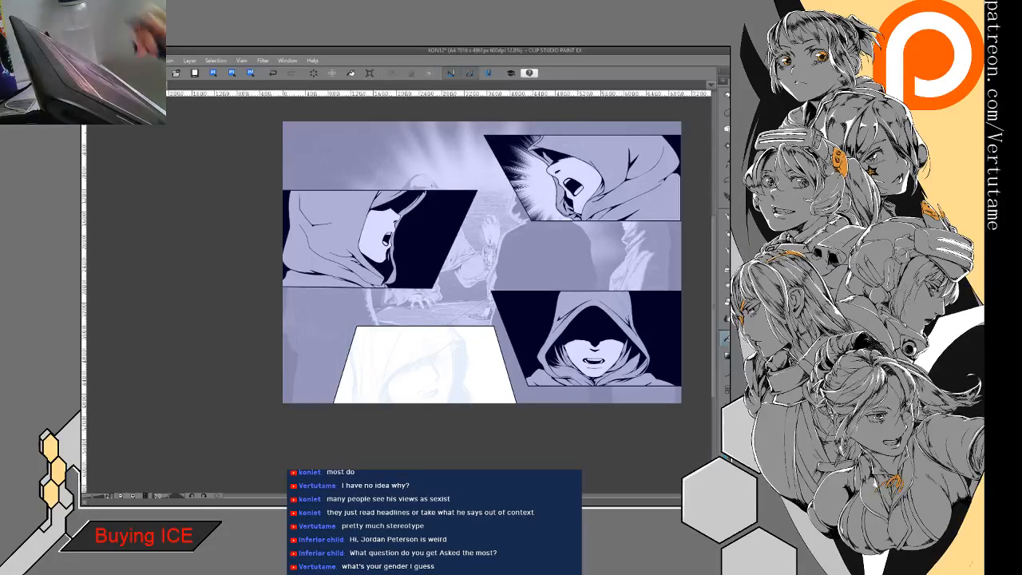
{"action": "scroll", "coordinate": [403, 375], "scroll_direction": "up", "scroll_amount": 3}
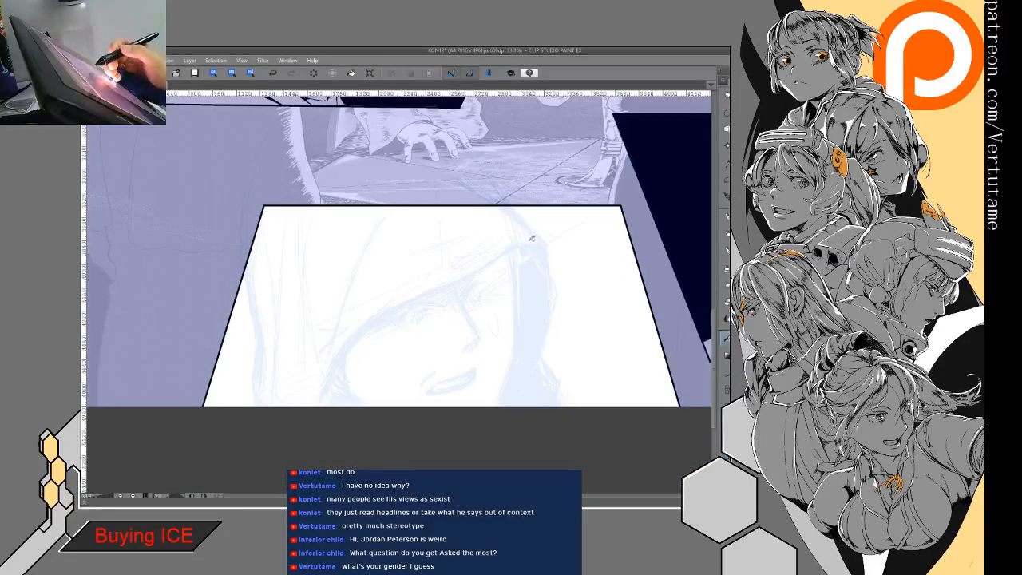
{"action": "mouse_move", "coordinate": [534, 246]}
{"action": "left_mouse_down"}
{"action": "mouse_move", "coordinate": [411, 302]}
{"action": "mouse_move", "coordinate": [348, 349]}
{"action": "mouse_move", "coordinate": [332, 387]}
{"action": "left_mouse_up"}
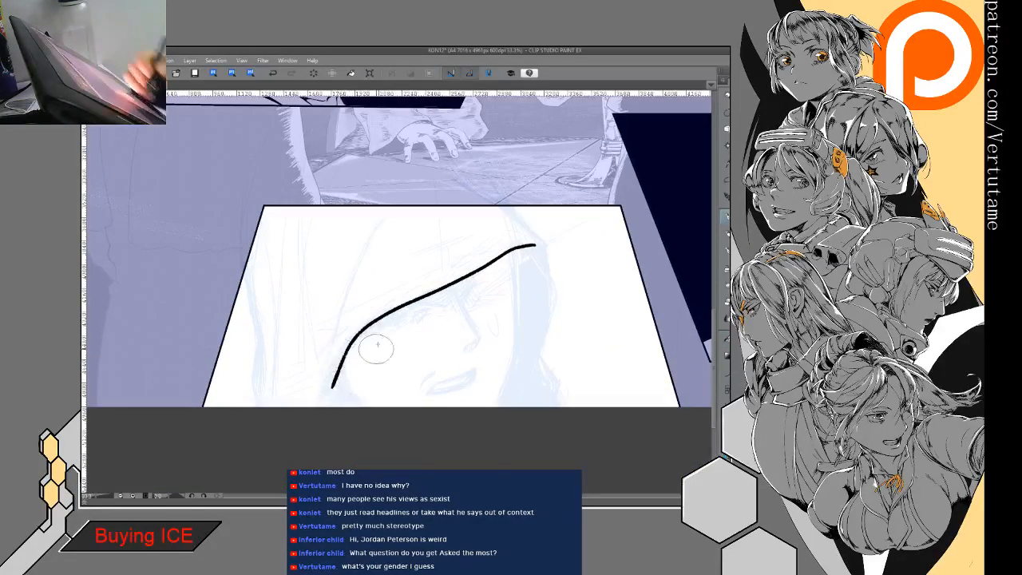
{"action": "left_click", "coordinate": [273, 72]}
{"action": "mouse_move", "coordinate": [368, 258]}
{"action": "left_mouse_down"}
{"action": "mouse_move", "coordinate": [449, 335]}
{"action": "mouse_move", "coordinate": [384, 400]}
{"action": "left_mouse_up"}
{"action": "left_click", "coordinate": [272, 73]}
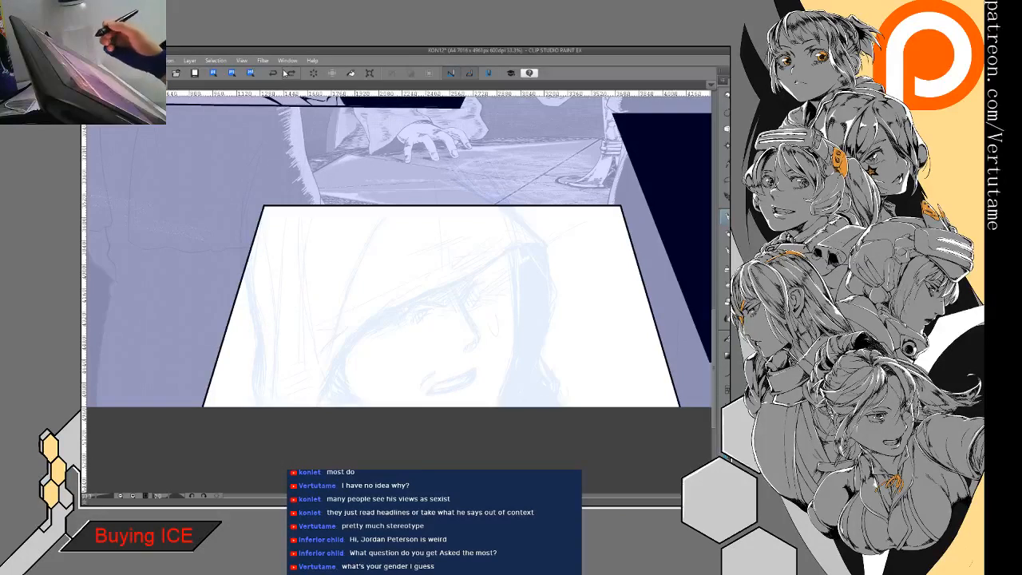
{"action": "left_click", "coordinate": [289, 74]}
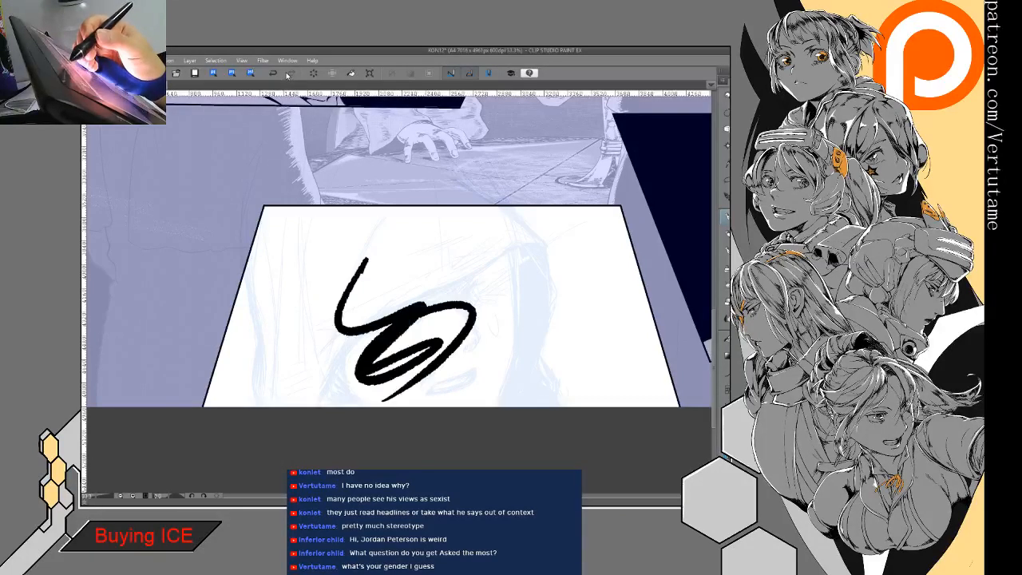
{"action": "left_click", "coordinate": [273, 74]}
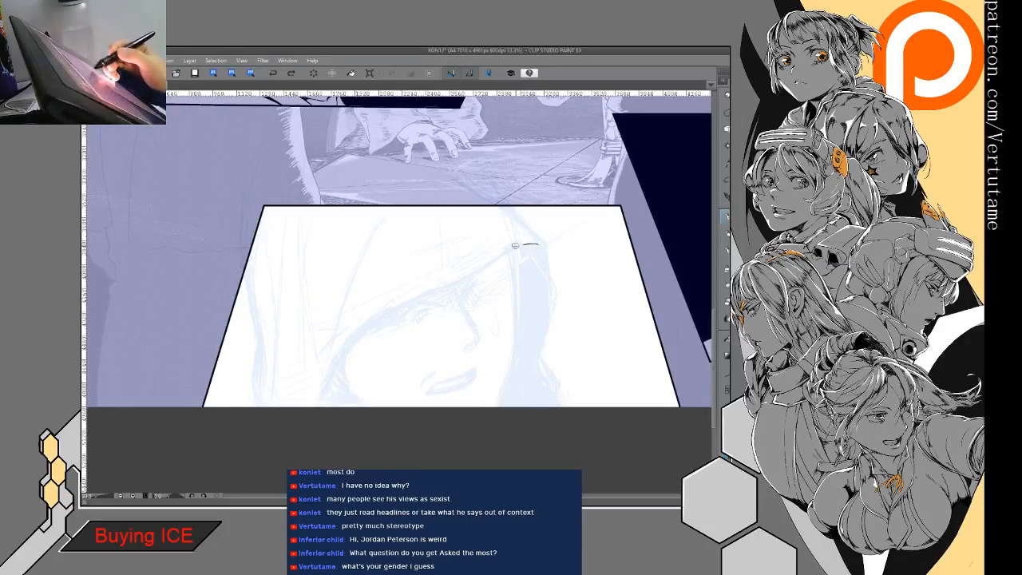
{"action": "left_click", "coordinate": [273, 74]}
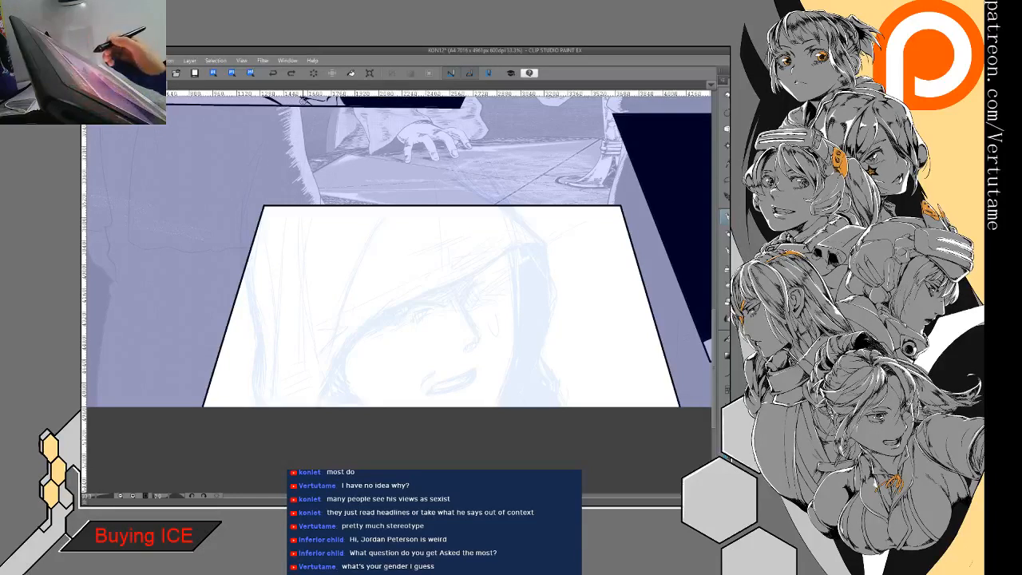
- Ink the hood opening's edge from its corner across the brow to the bottom border, plus the far side edge descending from the same corner
{"action": "mouse_move", "coordinate": [542, 250]}
{"action": "left_mouse_down"}
{"action": "mouse_move", "coordinate": [500, 257]}
{"action": "mouse_move", "coordinate": [377, 318]}
{"action": "mouse_move", "coordinate": [319, 406]}
{"action": "left_mouse_up"}
{"action": "mouse_move", "coordinate": [544, 250]}
{"action": "left_mouse_down"}
{"action": "mouse_move", "coordinate": [551, 323]}
{"action": "mouse_move", "coordinate": [537, 358]}
{"action": "mouse_move", "coordinate": [548, 388]}
{"action": "left_mouse_up"}
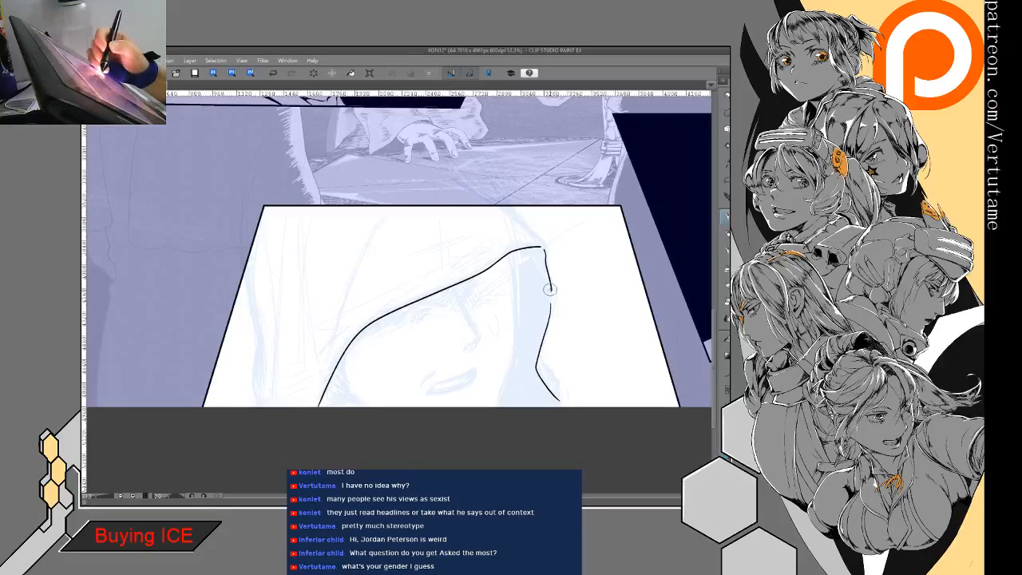
{"action": "key", "text": "h"}
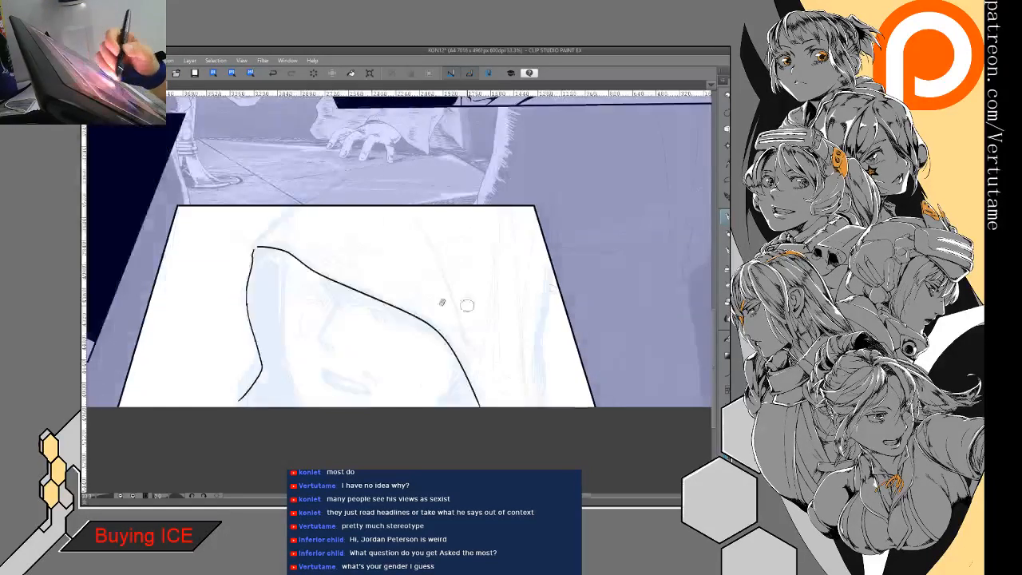
{"action": "key", "text": "e"}
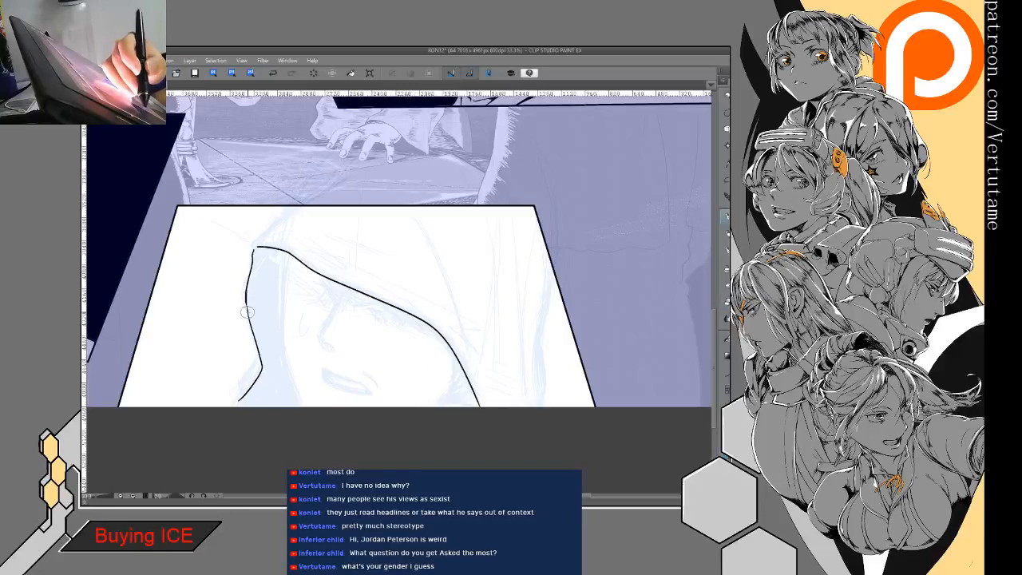
- Join the two hood edges at their upper corner and ink the hood's outer outline from that corner up to the top panel border
{"action": "key", "text": "e"}
{"action": "key", "text": "p"}
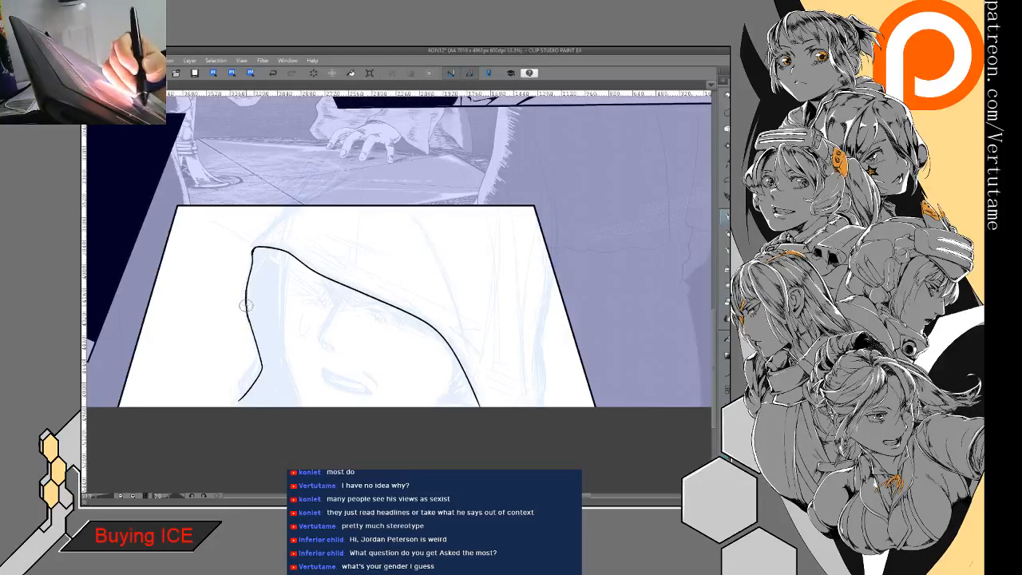
{"action": "left_click_drag", "start_coordinate": [256, 343], "coordinate": [380, 392]}
{"action": "left_click_drag", "start_coordinate": [413, 255], "coordinate": [375, 299]}
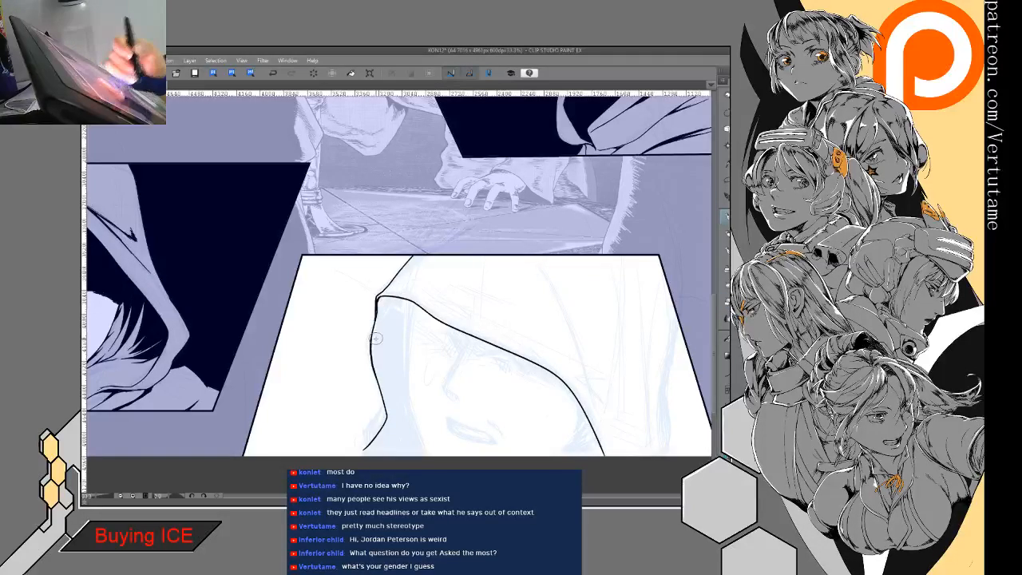
- Ink the far side of the face down to the bottom border and start the shadow edge across the far brow
{"action": "left_click_drag", "start_coordinate": [375, 339], "coordinate": [329, 250]}
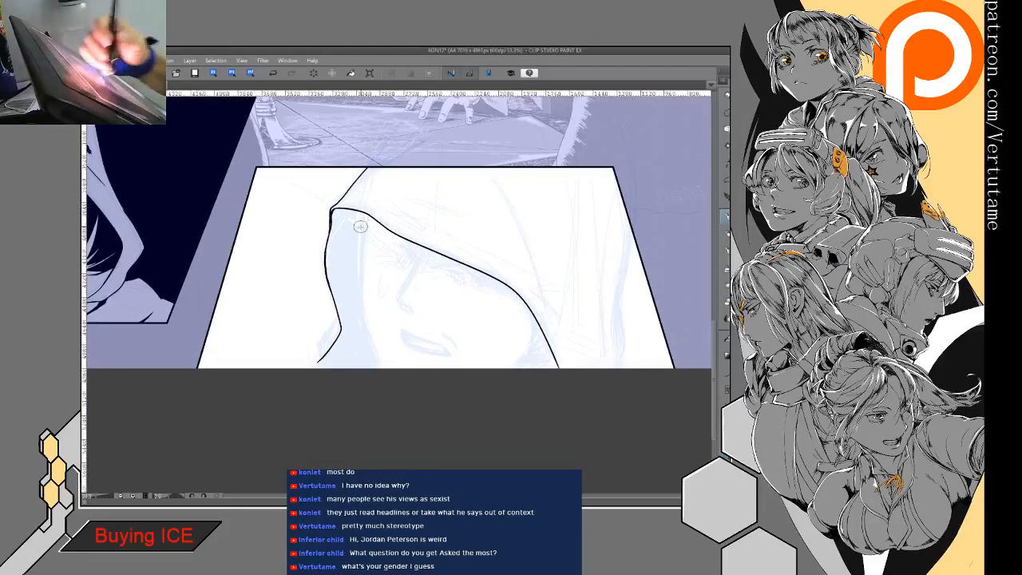
{"action": "left_click_drag", "start_coordinate": [361, 267], "coordinate": [384, 367]}
{"action": "key", "text": "ctrl+z"}
{"action": "left_click_drag", "start_coordinate": [361, 271], "coordinate": [382, 367]}
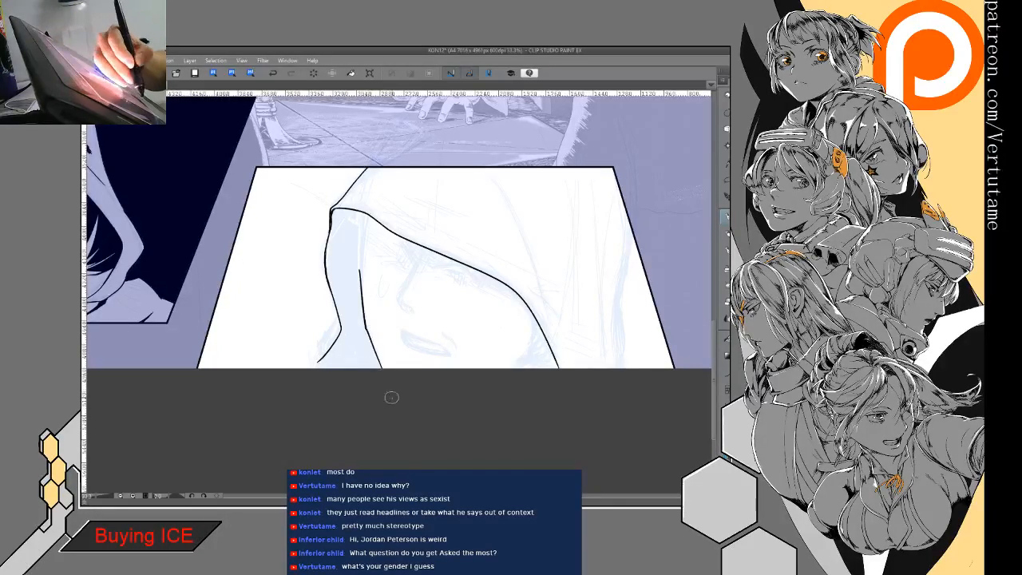
{"action": "key", "text": "ctrl+z"}
{"action": "left_click_drag", "start_coordinate": [361, 263], "coordinate": [377, 363]}
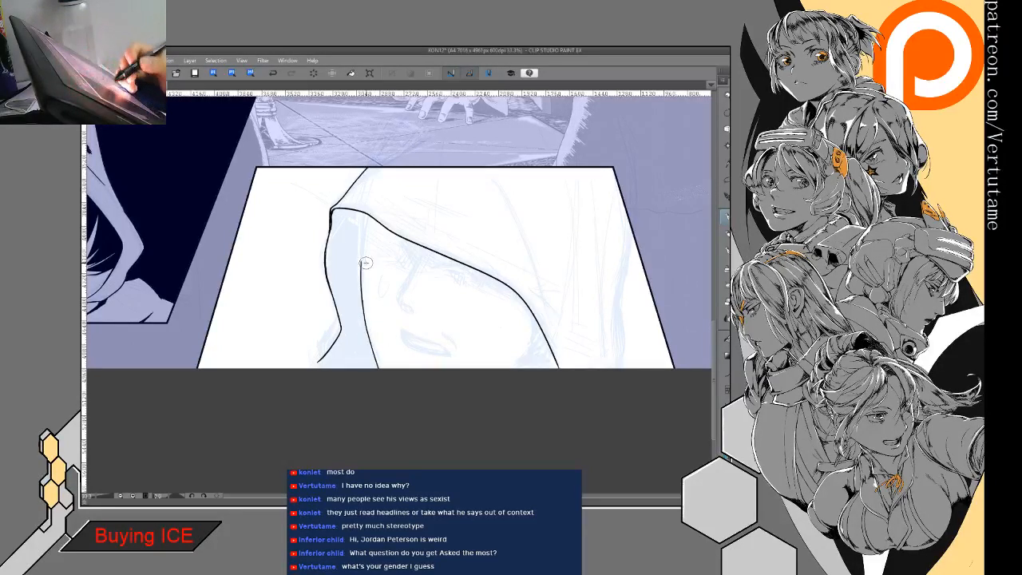
{"action": "left_click_drag", "start_coordinate": [363, 262], "coordinate": [404, 278]}
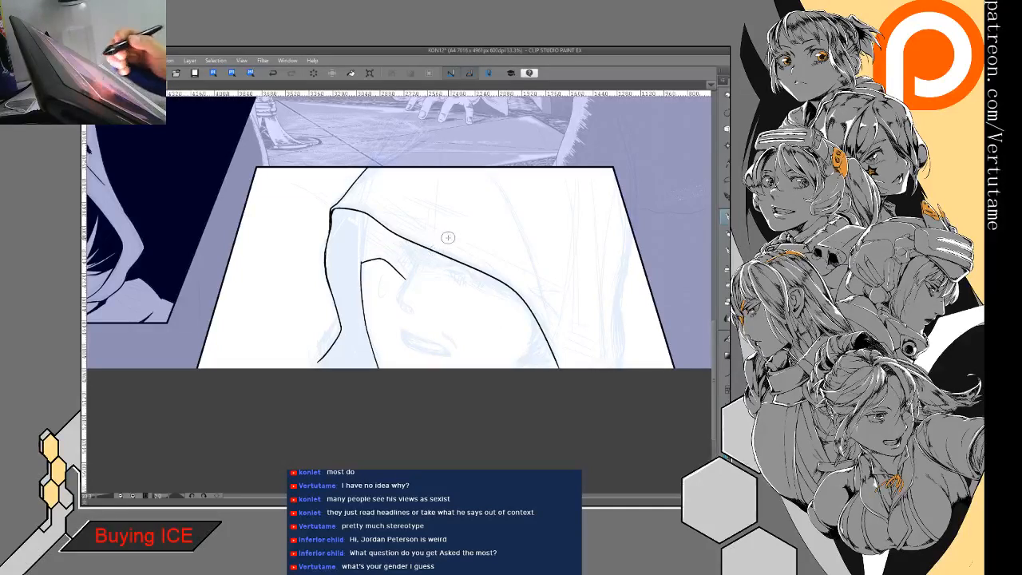
- Ink the shadow edge from the nose bridge across the near brow until it meets the hood opening
{"action": "left_click_drag", "start_coordinate": [448, 238], "coordinate": [406, 262]}
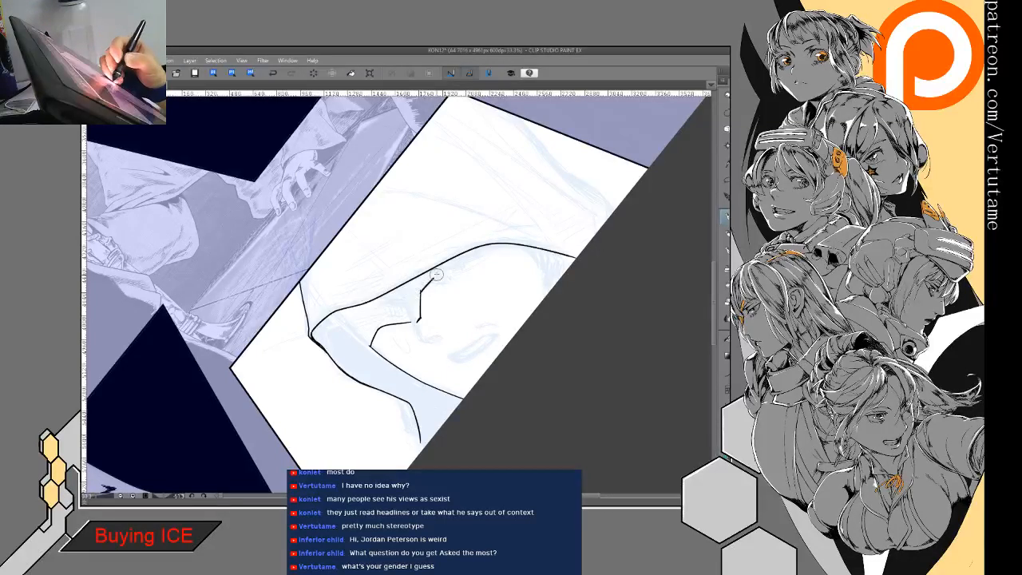
{"action": "mouse_move", "coordinate": [464, 265]}
{"action": "left_mouse_down"}
{"action": "mouse_move", "coordinate": [533, 243]}
{"action": "mouse_move", "coordinate": [571, 308]}
{"action": "mouse_move", "coordinate": [537, 220]}
{"action": "left_mouse_up"}
{"action": "scroll", "coordinate": [423, 276], "scroll_direction": "up", "scroll_amount": 3}
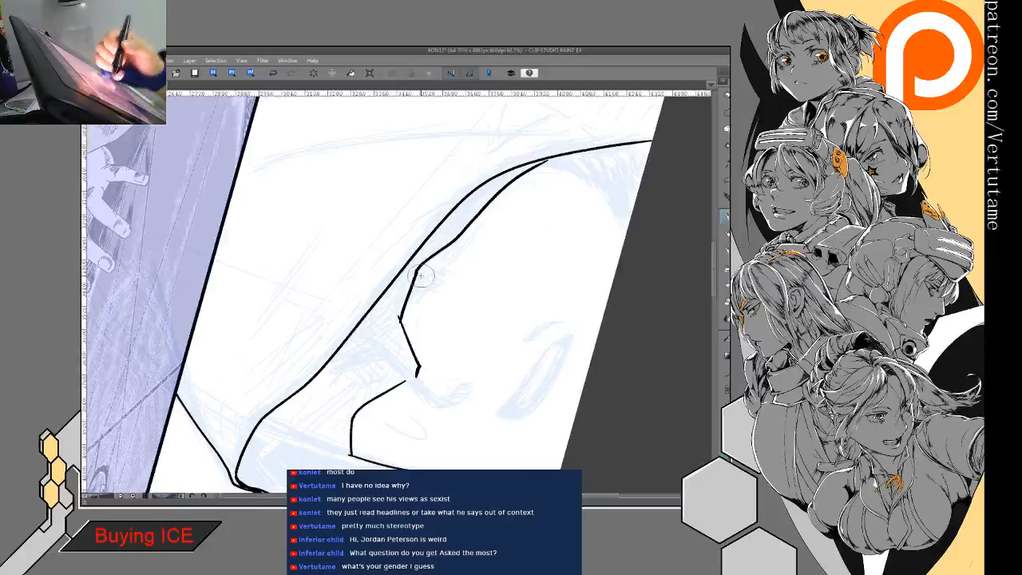
- Reshape the shadow edge into a pointed dip at the nose bridge and smooth its curve over the near brow
{"action": "left_click_drag", "start_coordinate": [412, 286], "coordinate": [401, 322]}
{"action": "key", "text": "p"}
{"action": "mouse_move", "coordinate": [423, 265]}
{"action": "left_mouse_down"}
{"action": "mouse_move", "coordinate": [408, 331]}
{"action": "mouse_move", "coordinate": [402, 293]}
{"action": "mouse_move", "coordinate": [416, 275]}
{"action": "mouse_move", "coordinate": [405, 309]}
{"action": "mouse_move", "coordinate": [419, 371]}
{"action": "mouse_move", "coordinate": [402, 326]}
{"action": "mouse_move", "coordinate": [416, 377]}
{"action": "mouse_move", "coordinate": [351, 383]}
{"action": "mouse_move", "coordinate": [364, 395]}
{"action": "mouse_move", "coordinate": [384, 352]}
{"action": "left_mouse_up"}
{"action": "key", "text": "e"}
{"action": "key", "text": "p"}
{"action": "key", "text": "e"}
{"action": "key", "text": "p"}
{"action": "key", "text": "e"}
{"action": "key", "text": "p"}
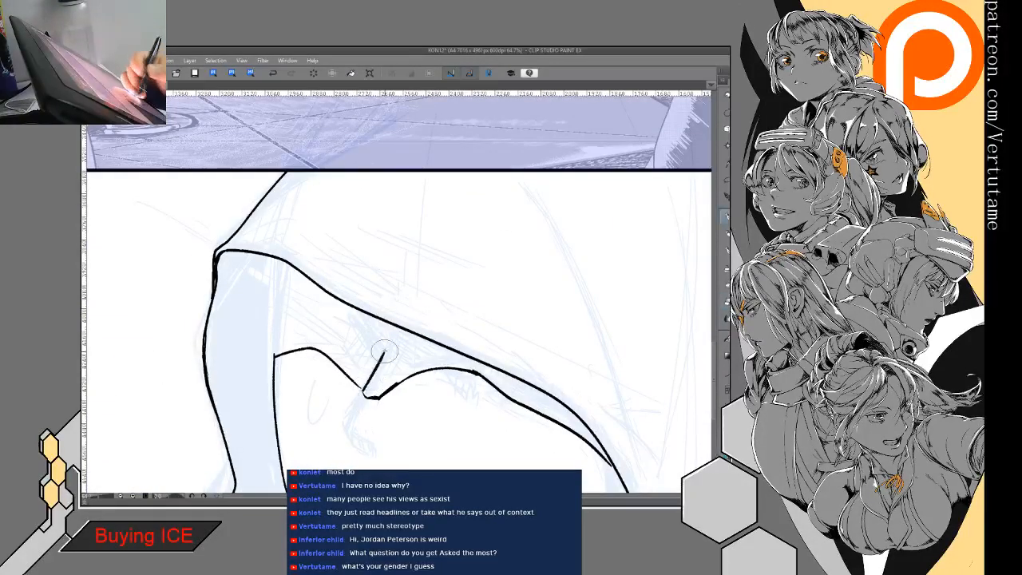
- Thicken the shadow edge's arc over the far brow and join it to the dip at the nose bridge
{"action": "key", "text": "e"}
{"action": "mouse_move", "coordinate": [318, 353]}
{"action": "left_mouse_down"}
{"action": "mouse_move", "coordinate": [359, 387]}
{"action": "mouse_move", "coordinate": [335, 363]}
{"action": "mouse_move", "coordinate": [352, 380]}
{"action": "mouse_move", "coordinate": [415, 306]}
{"action": "left_mouse_up"}
{"action": "key", "text": "p"}
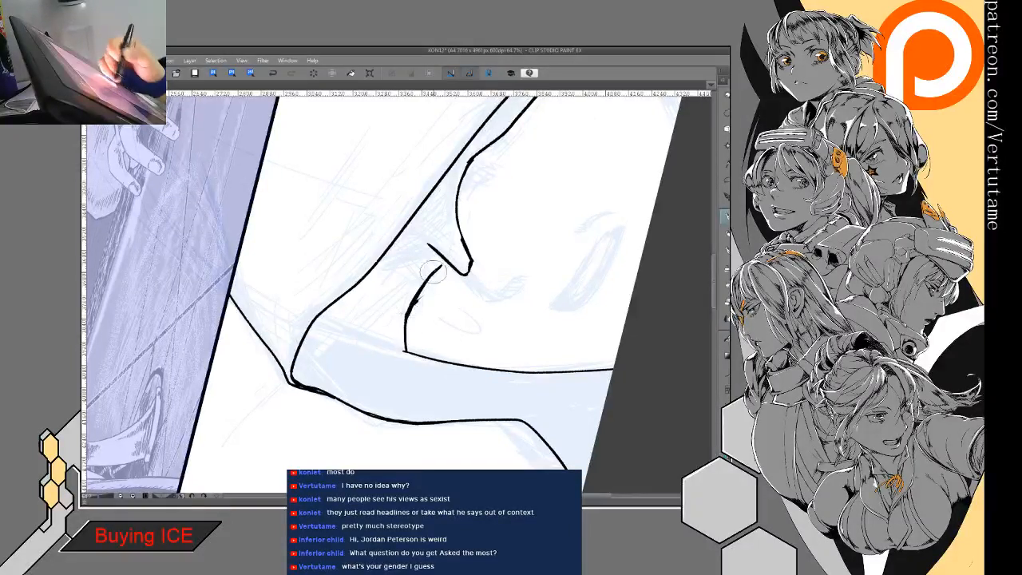
{"action": "key", "text": "e"}
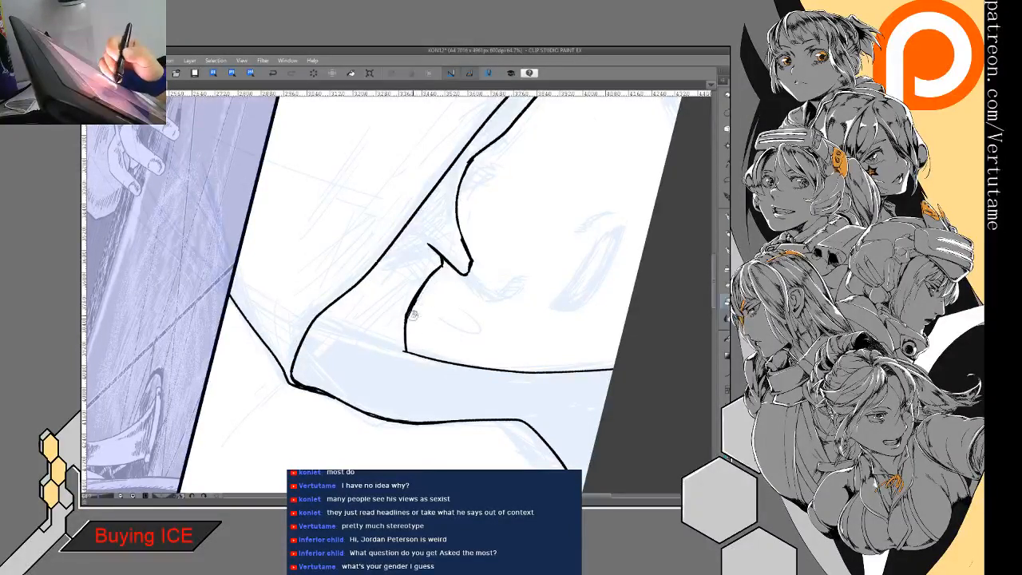
{"action": "mouse_move", "coordinate": [424, 338]}
{"action": "left_mouse_down"}
{"action": "mouse_move", "coordinate": [408, 292]}
{"action": "mouse_move", "coordinate": [435, 266]}
{"action": "mouse_move", "coordinate": [349, 301]}
{"action": "left_mouse_up"}
- Ink the back outline of the hood beside the panel's slanted side down to the bottom border
{"action": "key", "text": "ctrl+minus"}
{"action": "left_click_drag", "start_coordinate": [511, 191], "coordinate": [559, 256]}
{"action": "left_click_drag", "start_coordinate": [703, 214], "coordinate": [526, 200]}
{"action": "left_click_drag", "start_coordinate": [500, 124], "coordinate": [524, 327]}
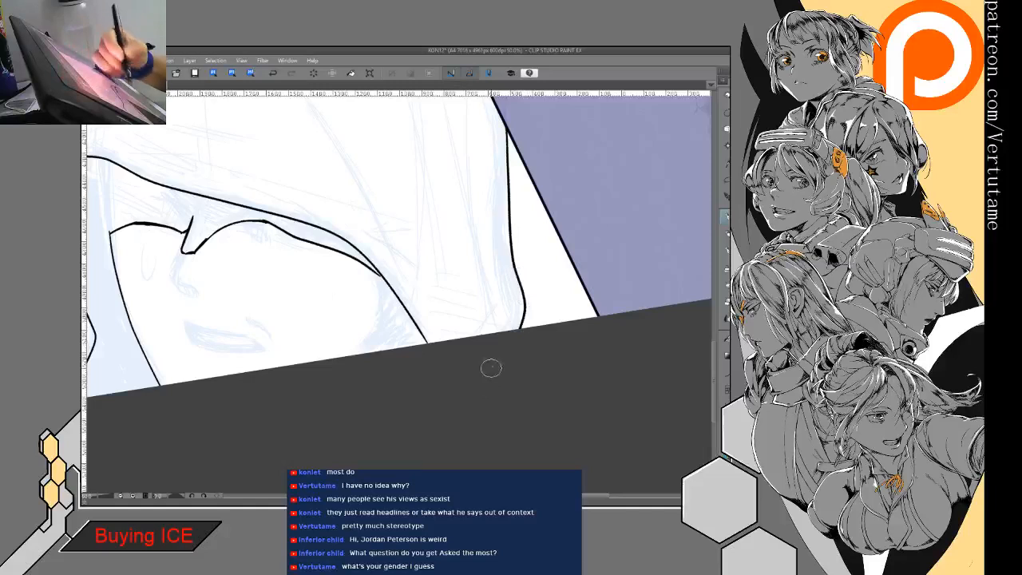
- Ink the near cheek from the hood edge to the bottom border and close the far hood edge at the border
{"action": "left_click_drag", "start_coordinate": [502, 279], "coordinate": [644, 266]}
{"action": "mouse_move", "coordinate": [484, 360]}
{"action": "left_mouse_down"}
{"action": "mouse_move", "coordinate": [501, 260]}
{"action": "mouse_move", "coordinate": [477, 220]}
{"action": "mouse_move", "coordinate": [542, 296]}
{"action": "mouse_move", "coordinate": [516, 371]}
{"action": "left_mouse_up"}
{"action": "mouse_move", "coordinate": [504, 286]}
{"action": "left_mouse_down"}
{"action": "mouse_move", "coordinate": [513, 212]}
{"action": "mouse_move", "coordinate": [512, 268]}
{"action": "mouse_move", "coordinate": [493, 289]}
{"action": "left_mouse_up"}
{"action": "key", "text": "ctrl+z"}
{"action": "mouse_move", "coordinate": [512, 212]}
{"action": "left_mouse_down"}
{"action": "mouse_move", "coordinate": [493, 289]}
{"action": "mouse_move", "coordinate": [539, 327]}
{"action": "left_mouse_up"}
{"action": "left_click_drag", "start_coordinate": [301, 399], "coordinate": [302, 413]}
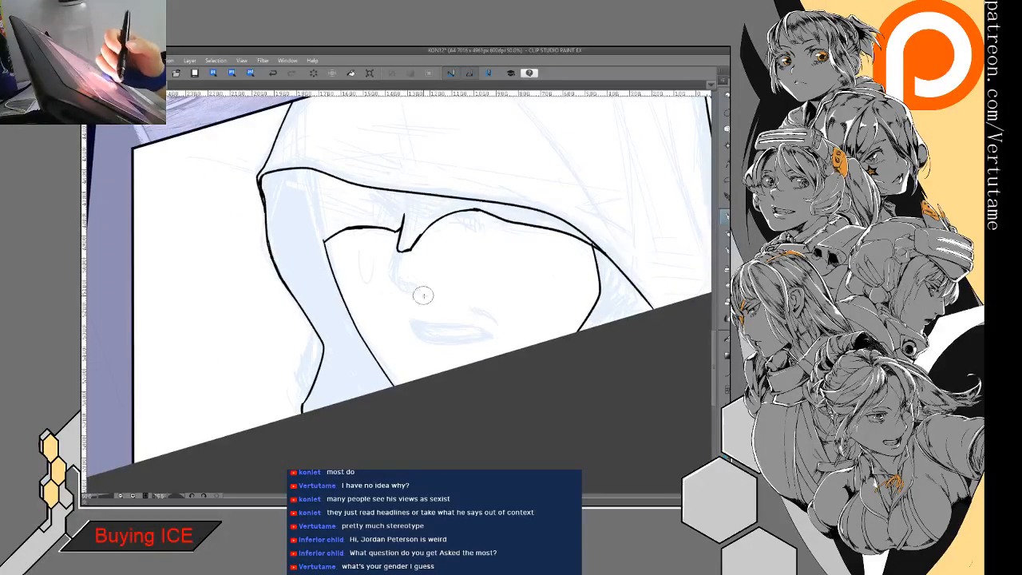
{"action": "left_click_drag", "start_coordinate": [263, 191], "coordinate": [266, 219]}
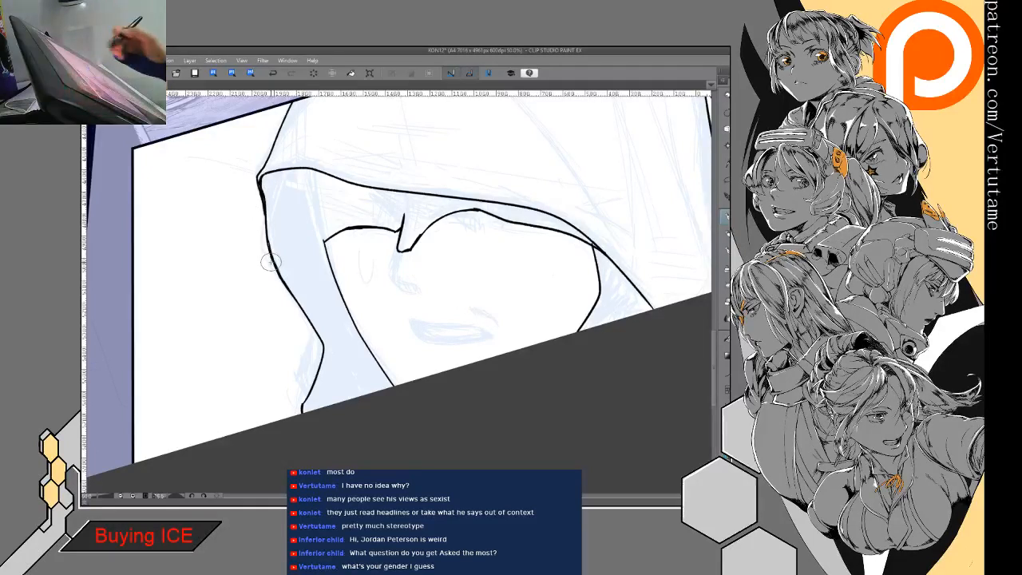
- Fill the shadow areas inside the hood on both sides of the face with solid black
{"action": "left_click", "coordinate": [369, 392]}
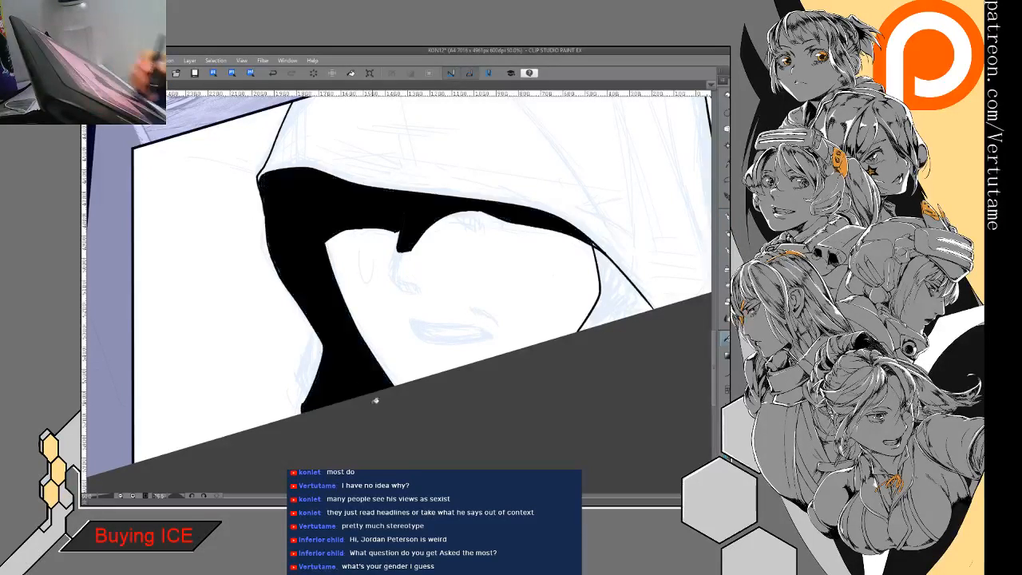
{"action": "left_click_drag", "start_coordinate": [380, 405], "coordinate": [389, 445]}
{"action": "left_click", "coordinate": [623, 324]}
{"action": "key", "text": "p"}
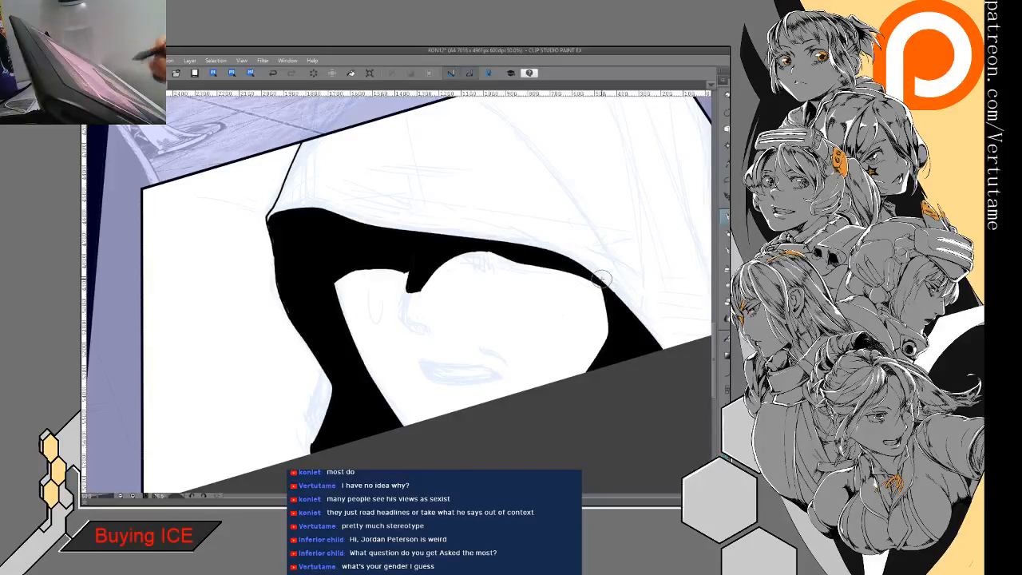
- Ink the nose from the brow shadow down to its tip, with a tapered thick stroke along its underside
{"action": "key", "text": "ctrl+minus"}
{"action": "key", "text": "ctrl+at"}
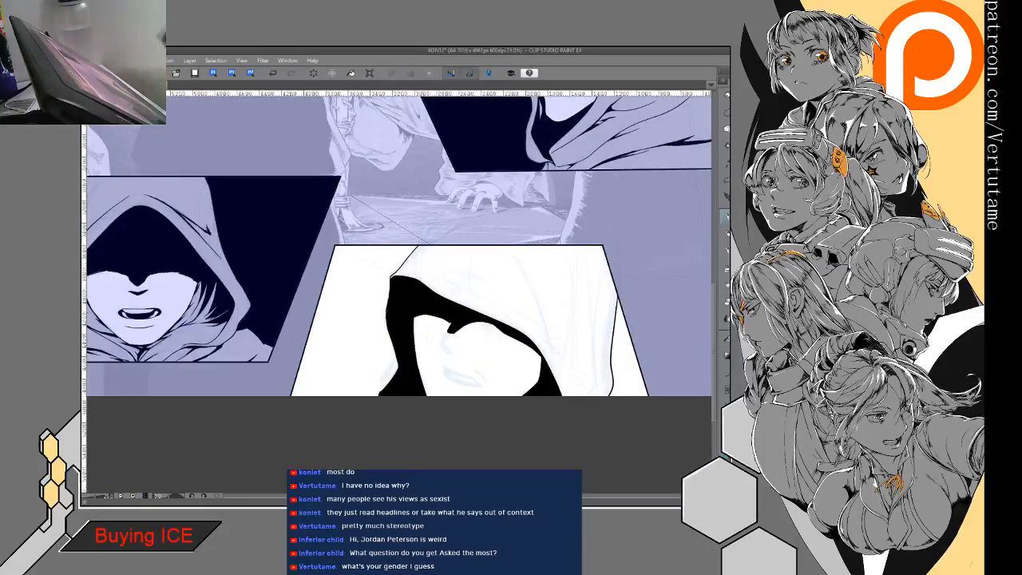
{"action": "mouse_move", "coordinate": [431, 319]}
{"action": "left_mouse_down"}
{"action": "mouse_move", "coordinate": [544, 308]}
{"action": "mouse_move", "coordinate": [405, 336]}
{"action": "mouse_move", "coordinate": [437, 310]}
{"action": "left_mouse_up"}
{"action": "key", "text": "ctrl+plus"}
{"action": "key", "text": "ctrl+plus"}
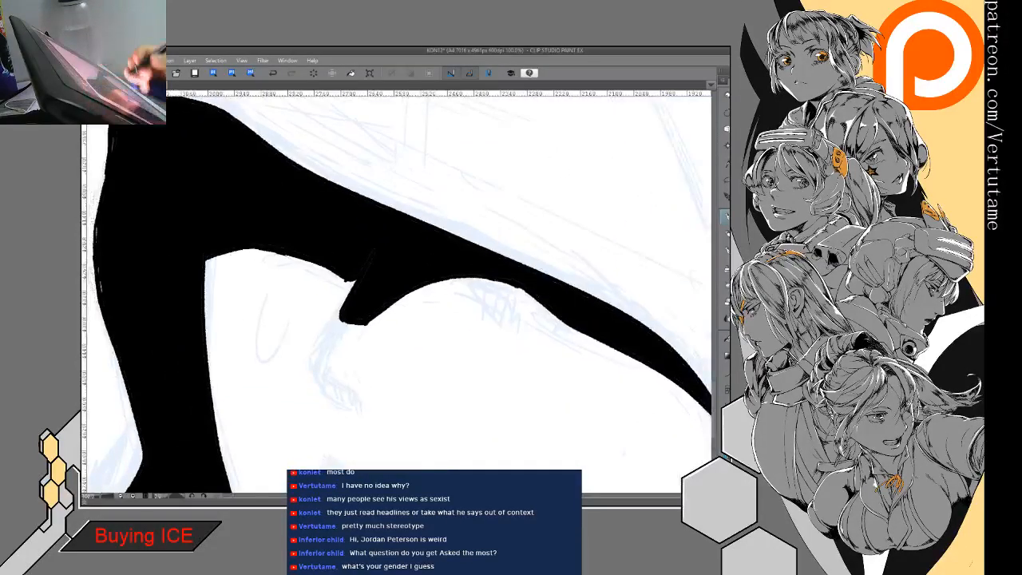
{"action": "key", "text": "e"}
{"action": "mouse_move", "coordinate": [362, 328]}
{"action": "left_mouse_down"}
{"action": "mouse_move", "coordinate": [361, 268]}
{"action": "mouse_move", "coordinate": [348, 285]}
{"action": "mouse_move", "coordinate": [367, 259]}
{"action": "mouse_move", "coordinate": [315, 364]}
{"action": "mouse_move", "coordinate": [325, 390]}
{"action": "mouse_move", "coordinate": [463, 336]}
{"action": "left_mouse_up"}
{"action": "key", "text": "p"}
{"action": "mouse_move", "coordinate": [407, 371]}
{"action": "left_mouse_down"}
{"action": "mouse_move", "coordinate": [461, 339]}
{"action": "mouse_move", "coordinate": [415, 367]}
{"action": "mouse_move", "coordinate": [438, 360]}
{"action": "left_mouse_up"}
{"action": "key", "text": "e"}
{"action": "mouse_move", "coordinate": [506, 323]}
{"action": "left_mouse_down"}
{"action": "mouse_move", "coordinate": [455, 352]}
{"action": "mouse_move", "coordinate": [409, 312]}
{"action": "mouse_move", "coordinate": [409, 360]}
{"action": "left_mouse_up"}
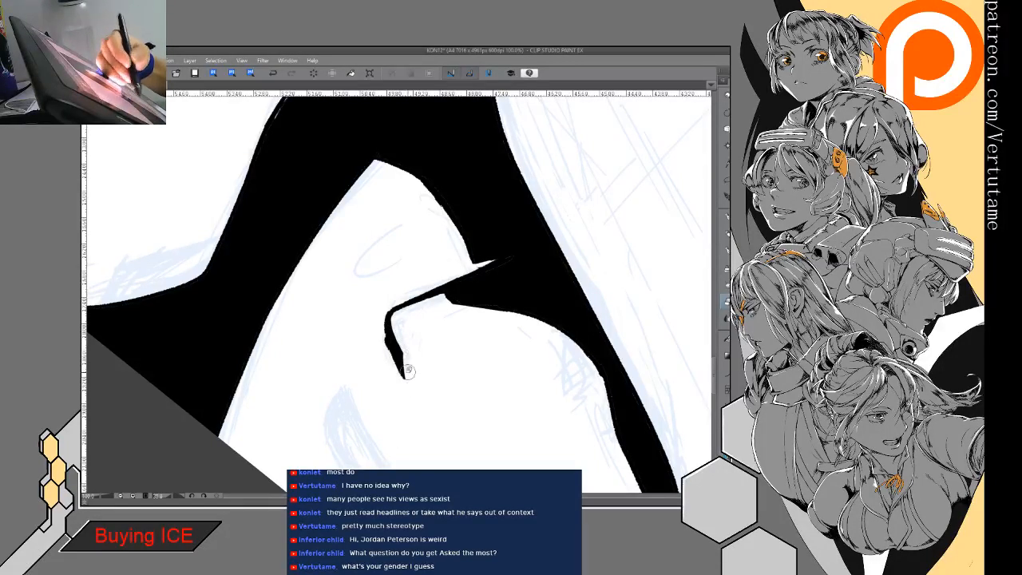
{"action": "key", "text": "p"}
{"action": "left_click_drag", "start_coordinate": [390, 323], "coordinate": [445, 309]}
- Ink the outline of the open mouth with pointed corners below the nose
{"action": "mouse_move", "coordinate": [494, 339]}
{"action": "left_mouse_down"}
{"action": "mouse_move", "coordinate": [648, 264]}
{"action": "mouse_move", "coordinate": [607, 315]}
{"action": "left_mouse_up"}
{"action": "left_click_drag", "start_coordinate": [495, 340], "coordinate": [527, 349]}
{"action": "mouse_move", "coordinate": [539, 349]}
{"action": "left_mouse_down"}
{"action": "mouse_move", "coordinate": [630, 304]}
{"action": "mouse_move", "coordinate": [587, 339]}
{"action": "mouse_move", "coordinate": [420, 272]}
{"action": "left_mouse_up"}
{"action": "key", "text": "e"}
{"action": "key", "text": "p"}
{"action": "left_click_drag", "start_coordinate": [377, 232], "coordinate": [382, 278]}
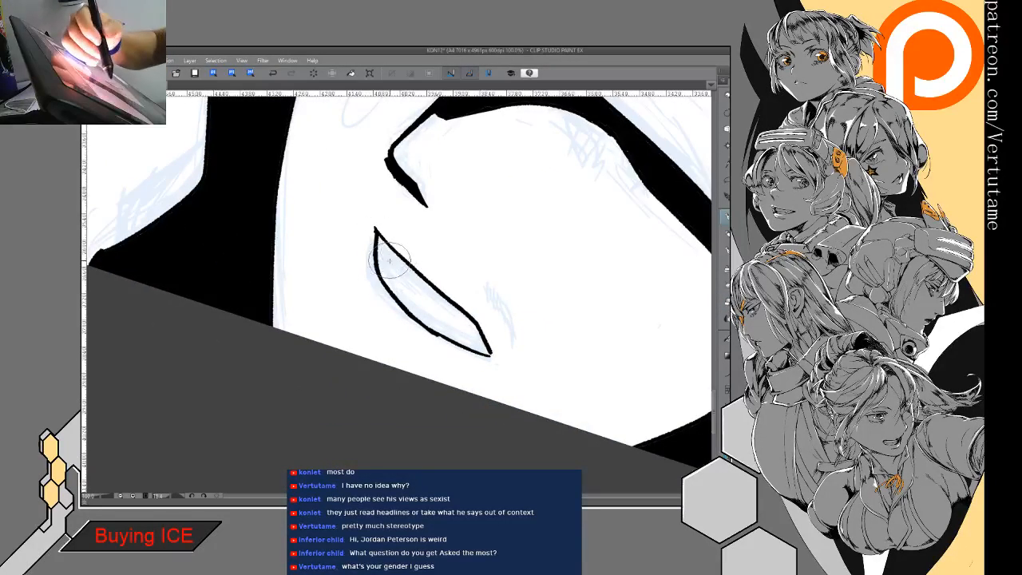
- Draw the teeth line inside the mouth and darken both mouth corners with solid black
{"action": "mouse_move", "coordinate": [379, 253]}
{"action": "left_mouse_down"}
{"action": "mouse_move", "coordinate": [412, 293]}
{"action": "mouse_move", "coordinate": [382, 252]}
{"action": "mouse_move", "coordinate": [423, 300]}
{"action": "mouse_move", "coordinate": [482, 340]}
{"action": "mouse_move", "coordinate": [460, 365]}
{"action": "mouse_move", "coordinate": [540, 289]}
{"action": "mouse_move", "coordinate": [526, 278]}
{"action": "left_mouse_up"}
{"action": "mouse_move", "coordinate": [414, 352]}
{"action": "left_mouse_down"}
{"action": "mouse_move", "coordinate": [399, 362]}
{"action": "mouse_move", "coordinate": [435, 362]}
{"action": "left_mouse_up"}
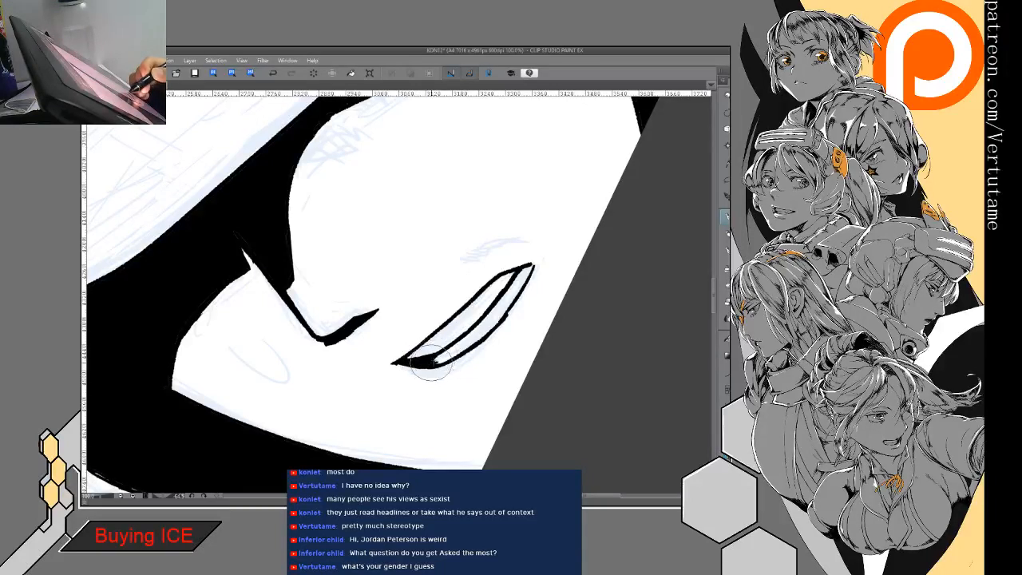
{"action": "left_click_drag", "start_coordinate": [521, 278], "coordinate": [531, 269]}
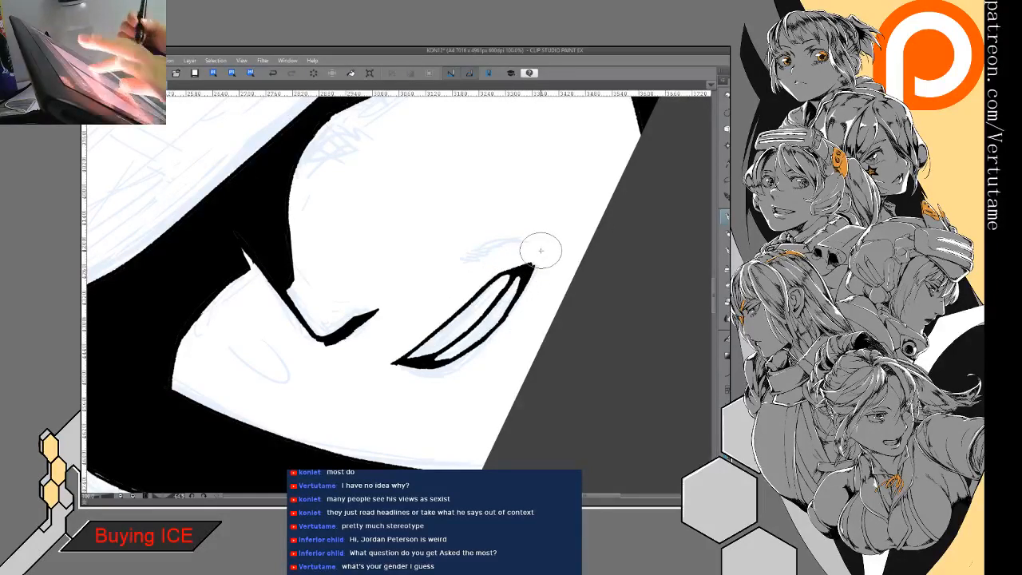
{"action": "key", "text": "h"}
{"action": "key", "text": "e"}
{"action": "key", "text": "p"}
{"action": "mouse_move", "coordinate": [519, 361]}
{"action": "left_mouse_down"}
{"action": "mouse_move", "coordinate": [502, 330]}
{"action": "mouse_move", "coordinate": [520, 356]}
{"action": "left_mouse_up"}
- Ink a tapered cheek crease beside the near corner of the mouth and trim its edges
{"action": "key", "text": "e"}
{"action": "key", "text": "p"}
{"action": "key", "text": "p"}
{"action": "key", "text": "p"}
{"action": "mouse_move", "coordinate": [508, 303]}
{"action": "left_mouse_down"}
{"action": "mouse_move", "coordinate": [536, 343]}
{"action": "mouse_move", "coordinate": [526, 321]}
{"action": "left_mouse_up"}
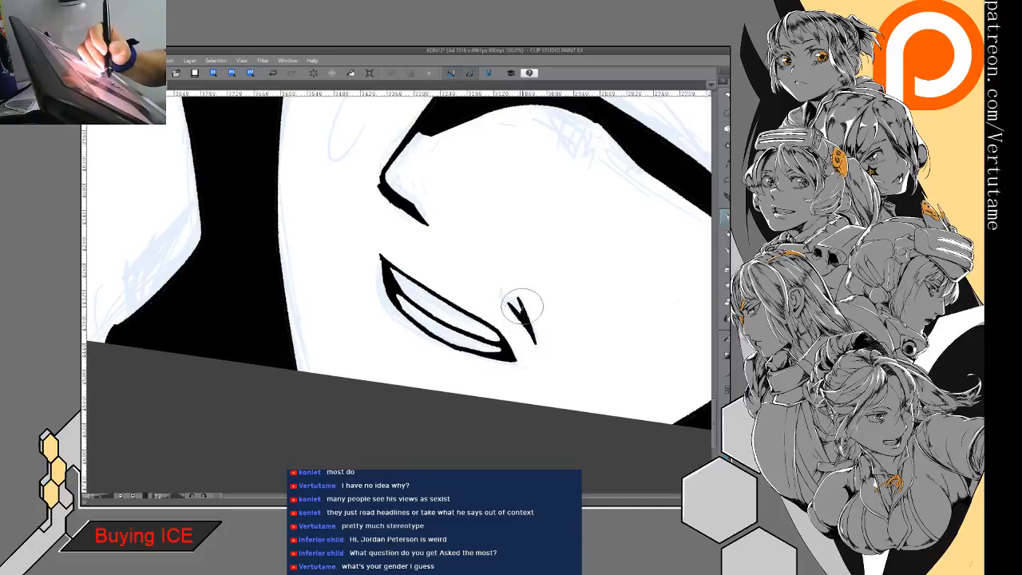
{"action": "mouse_move", "coordinate": [518, 283]}
{"action": "left_mouse_down"}
{"action": "mouse_move", "coordinate": [518, 202]}
{"action": "mouse_move", "coordinate": [429, 290]}
{"action": "mouse_move", "coordinate": [495, 271]}
{"action": "left_mouse_up"}
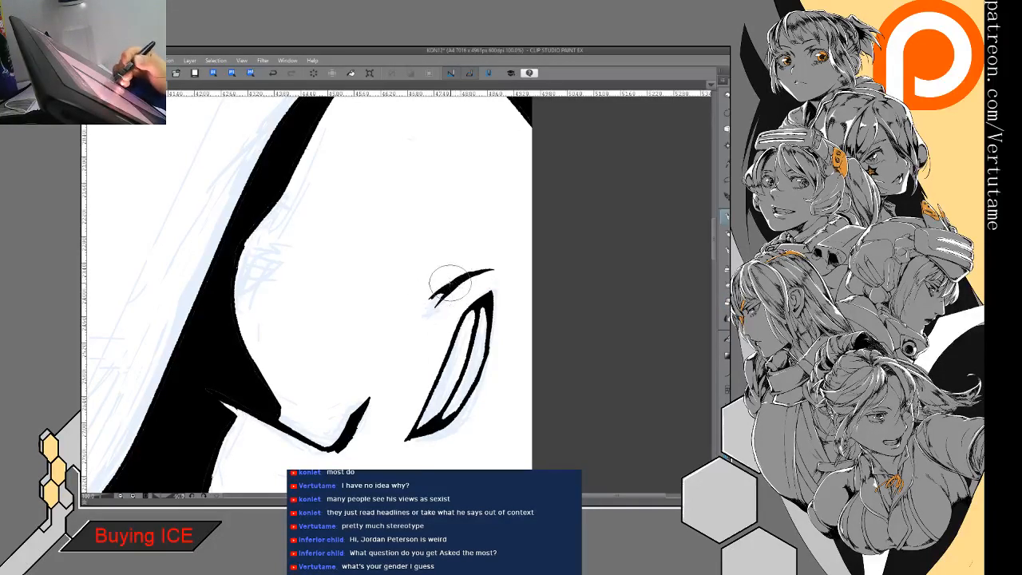
{"action": "key", "text": "e"}
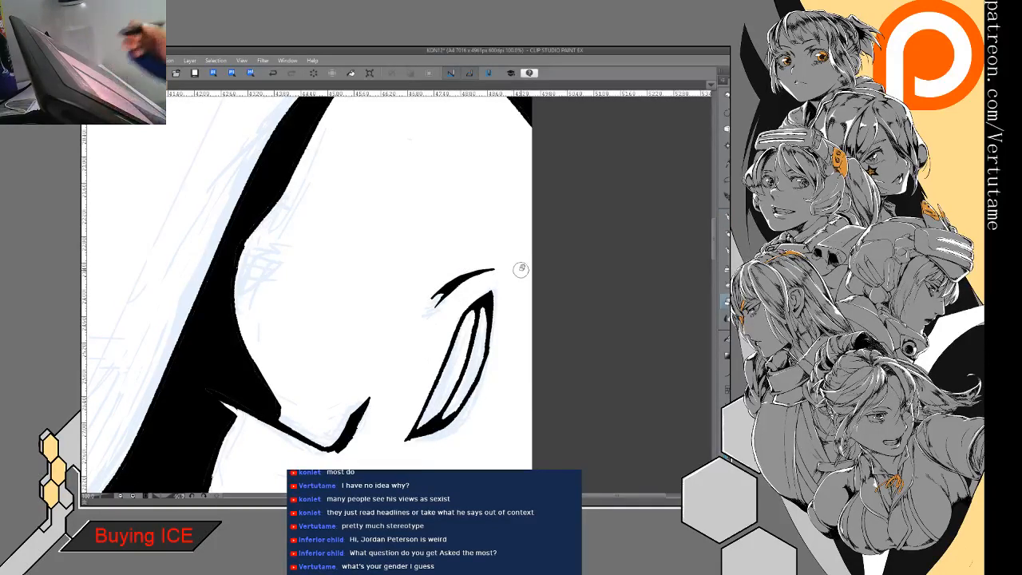
- Ink the small curved mark on the far cheek over the sketch
{"action": "left_click_drag", "start_coordinate": [520, 270], "coordinate": [544, 332]}
{"action": "mouse_move", "coordinate": [400, 295]}
{"action": "left_mouse_down"}
{"action": "mouse_move", "coordinate": [400, 322]}
{"action": "mouse_move", "coordinate": [580, 282]}
{"action": "left_mouse_up"}
{"action": "mouse_move", "coordinate": [391, 248]}
{"action": "left_mouse_down"}
{"action": "mouse_move", "coordinate": [381, 264]}
{"action": "mouse_move", "coordinate": [389, 293]}
{"action": "mouse_move", "coordinate": [391, 267]}
{"action": "mouse_move", "coordinate": [388, 289]}
{"action": "mouse_move", "coordinate": [392, 275]}
{"action": "mouse_move", "coordinate": [373, 278]}
{"action": "left_mouse_up"}
{"action": "key", "text": "e"}
{"action": "key", "text": "p"}
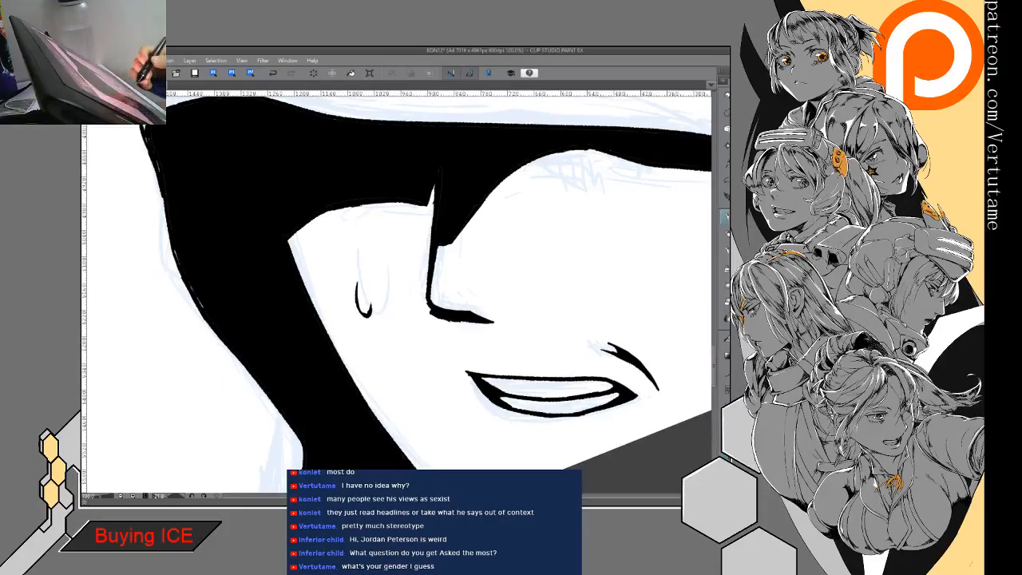
- Thicken the shadow under the nose and rework the black shape at the nose bridge
{"action": "mouse_move", "coordinate": [448, 320]}
{"action": "left_mouse_down"}
{"action": "mouse_move", "coordinate": [472, 324]}
{"action": "mouse_move", "coordinate": [454, 319]}
{"action": "mouse_move", "coordinate": [473, 322]}
{"action": "mouse_move", "coordinate": [459, 330]}
{"action": "mouse_move", "coordinate": [433, 316]}
{"action": "left_mouse_up"}
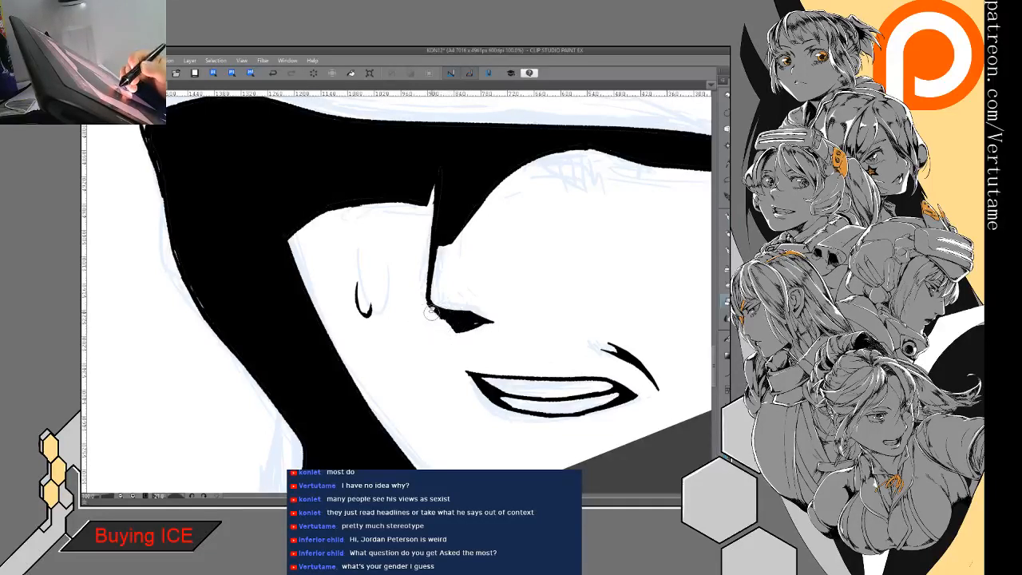
{"action": "mouse_move", "coordinate": [420, 228]}
{"action": "left_mouse_down"}
{"action": "mouse_move", "coordinate": [428, 251]}
{"action": "mouse_move", "coordinate": [421, 230]}
{"action": "mouse_move", "coordinate": [428, 243]}
{"action": "mouse_move", "coordinate": [396, 281]}
{"action": "left_mouse_up"}
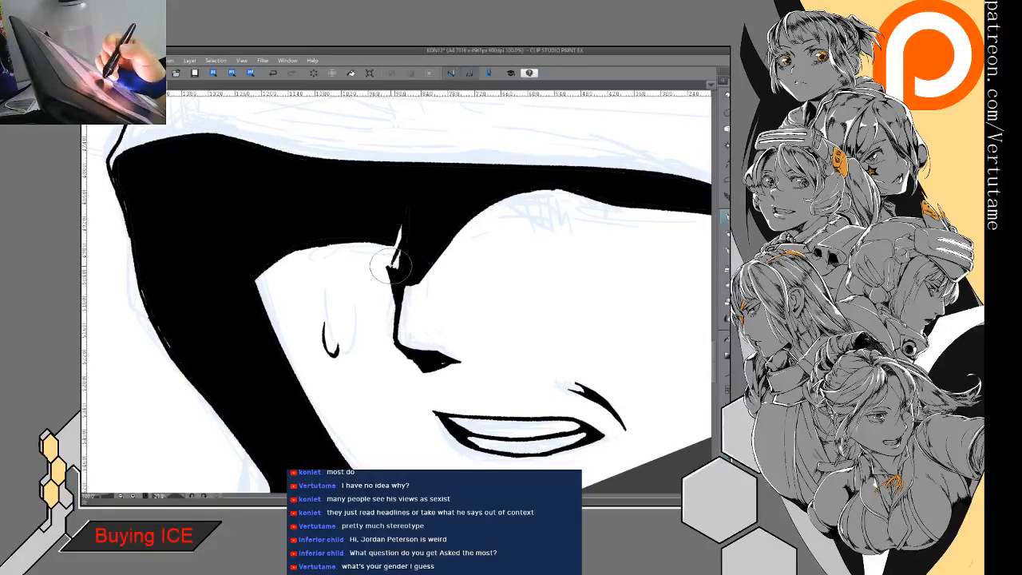
{"action": "mouse_move", "coordinate": [472, 366]}
{"action": "left_mouse_down"}
{"action": "mouse_move", "coordinate": [540, 318]}
{"action": "mouse_move", "coordinate": [500, 351]}
{"action": "left_mouse_up"}
{"action": "left_click", "coordinate": [277, 73]}
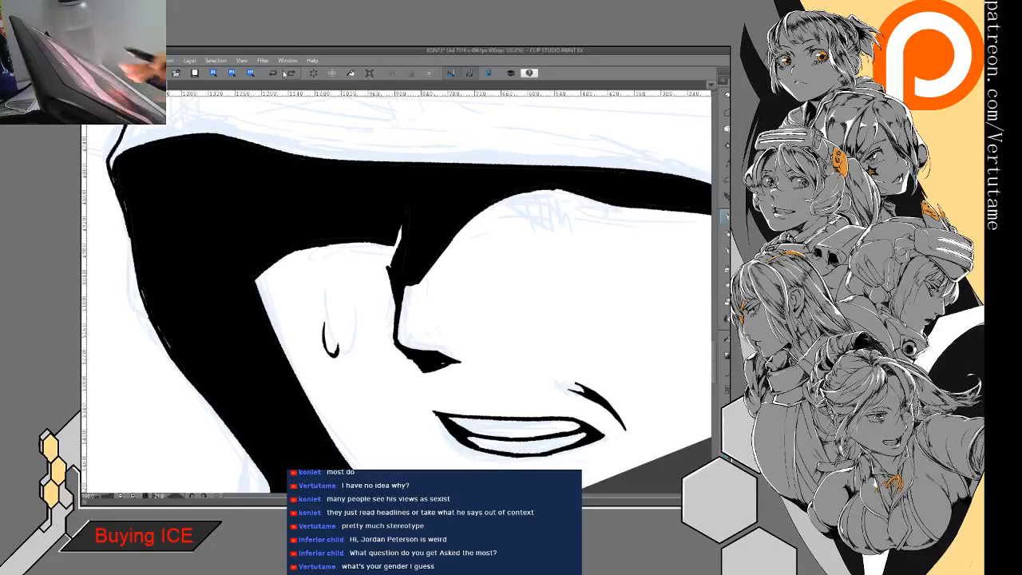
{"action": "scroll", "coordinate": [416, 295], "scroll_direction": "down", "scroll_amount": 3}
{"action": "scroll", "coordinate": [415, 296], "scroll_direction": "down", "scroll_amount": 3}
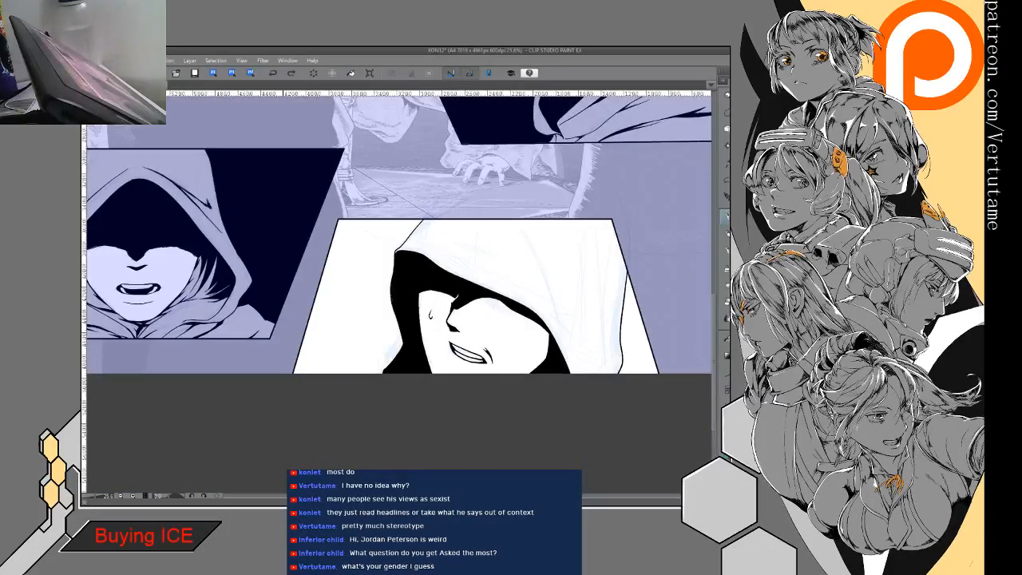
- Ink short tapered marks at the hood shadow's edge above the near cheek and trim them with the eraser
{"action": "scroll", "coordinate": [400, 296], "scroll_direction": "up", "scroll_amount": 3}
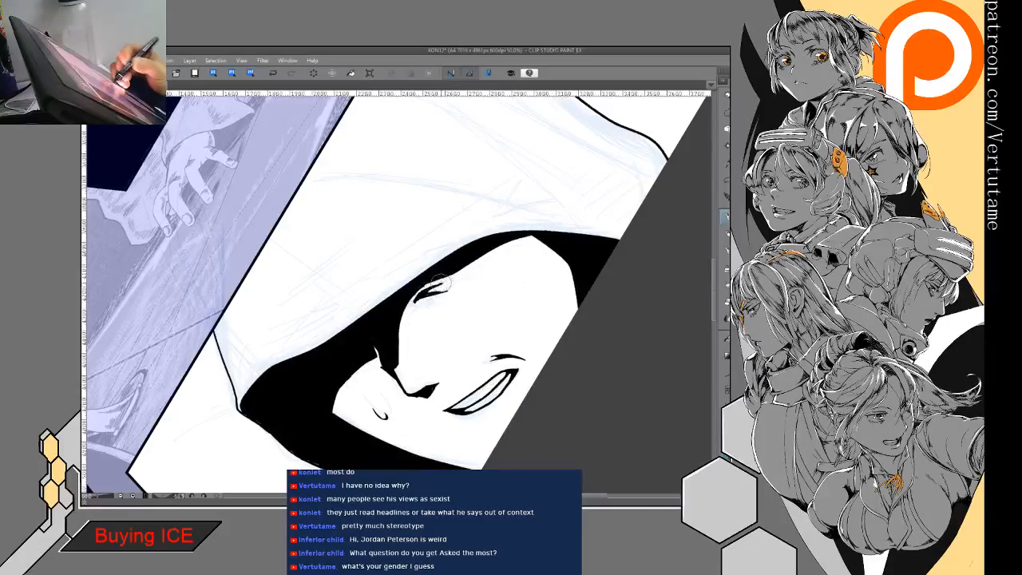
{"action": "key", "text": "e"}
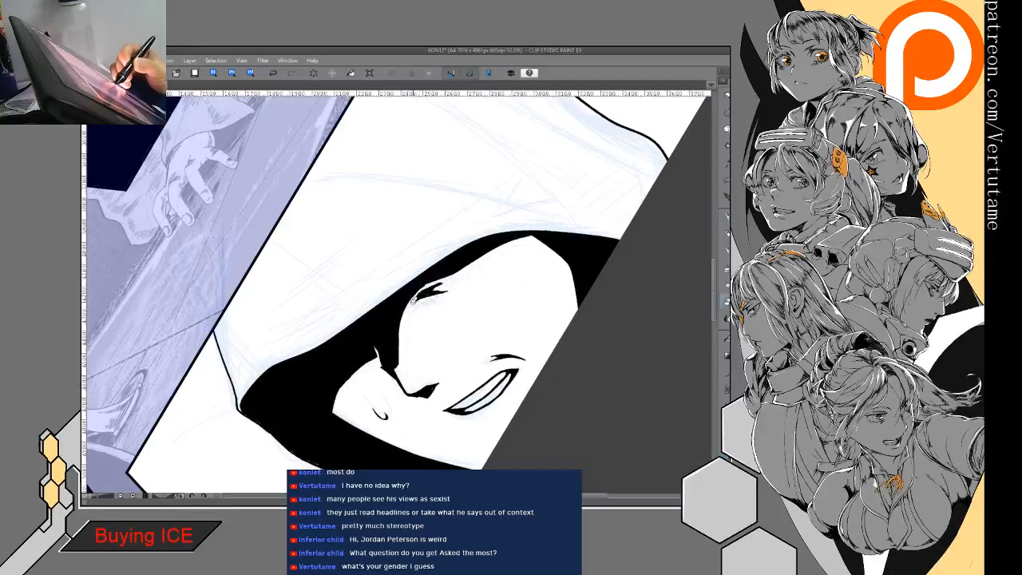
{"action": "key", "text": "p"}
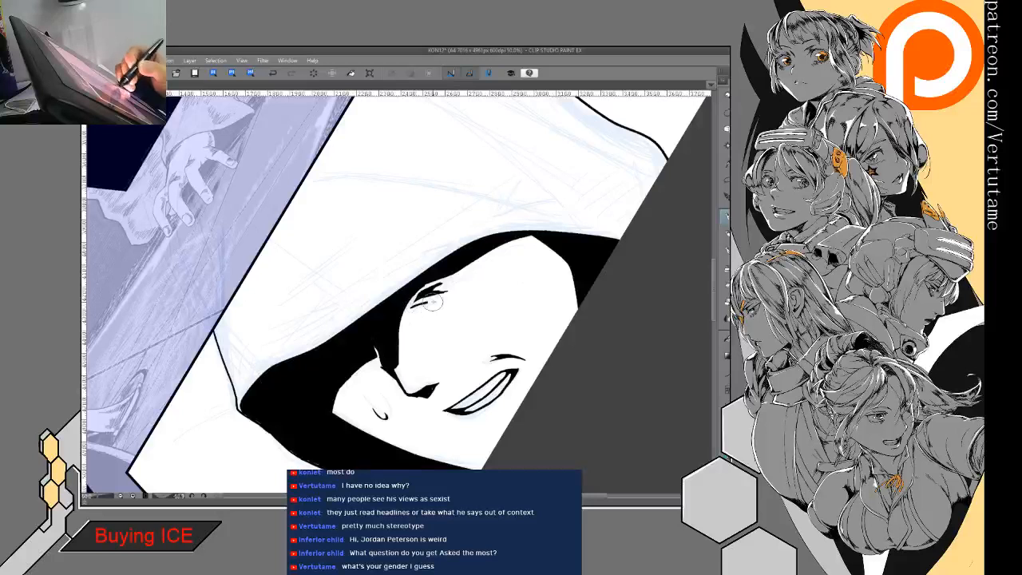
{"action": "key", "text": "e"}
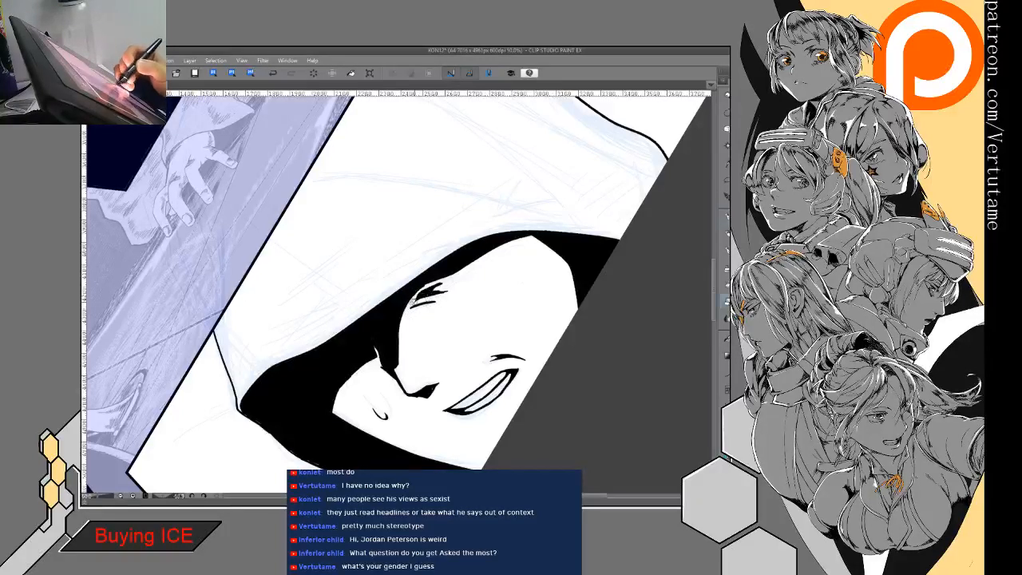
{"action": "key", "text": "p"}
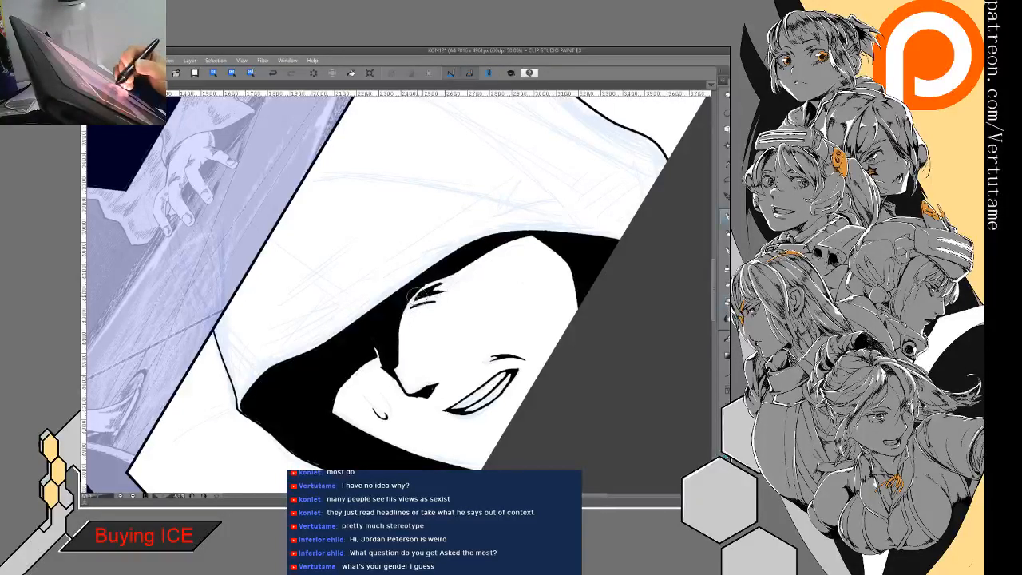
- Sharpen the tapered marks at the near brow and clean up the gaps between them
{"action": "key", "text": "h"}
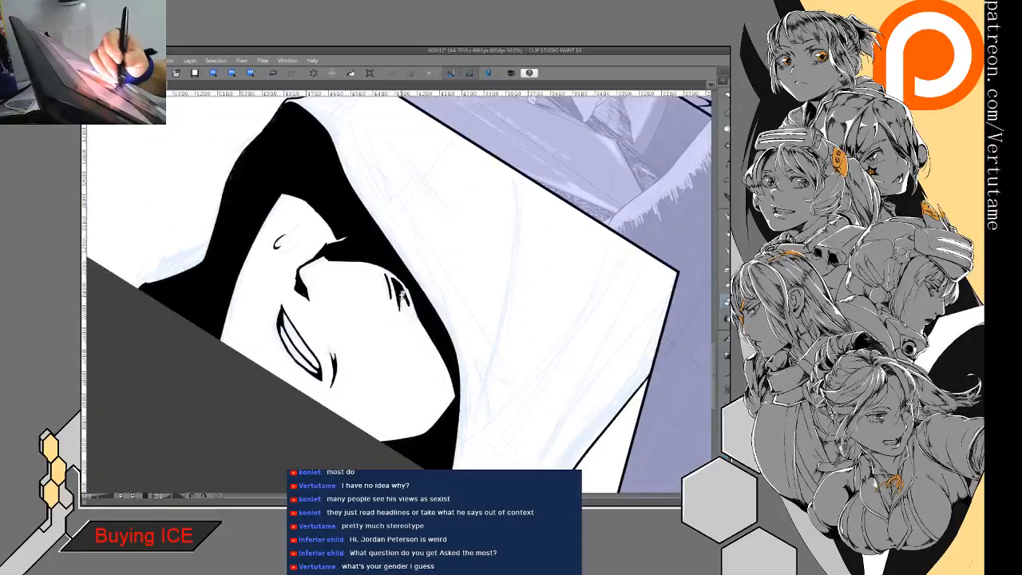
{"action": "key", "text": "p"}
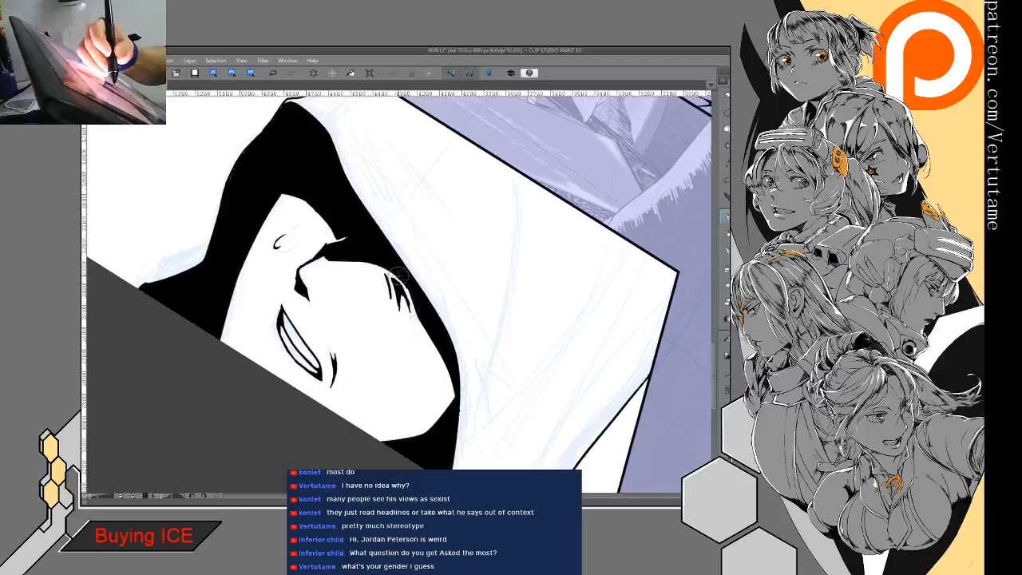
{"action": "key", "text": "e"}
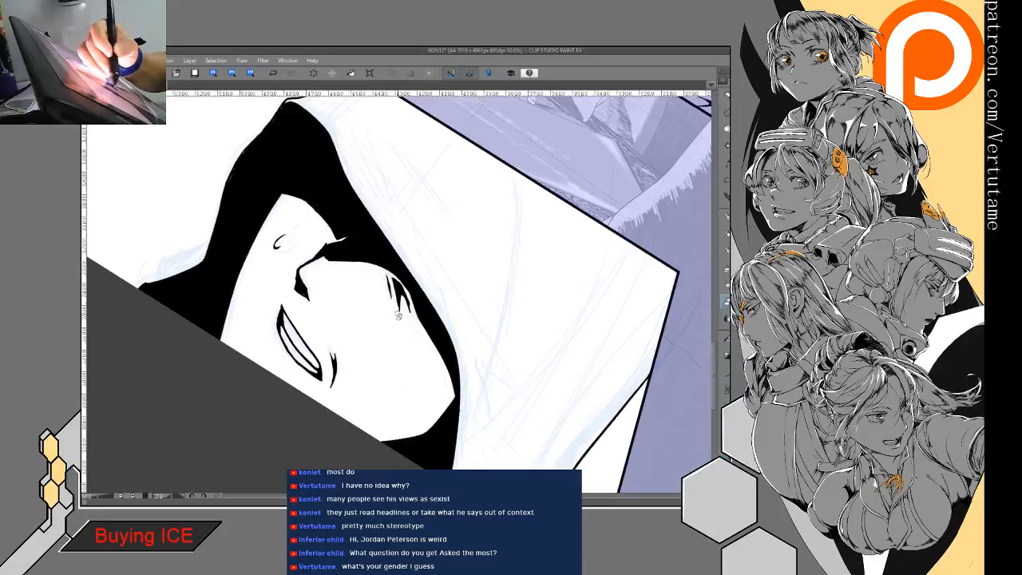
{"action": "key", "text": "p"}
{"action": "left_click_drag", "start_coordinate": [415, 298], "coordinate": [400, 279]}
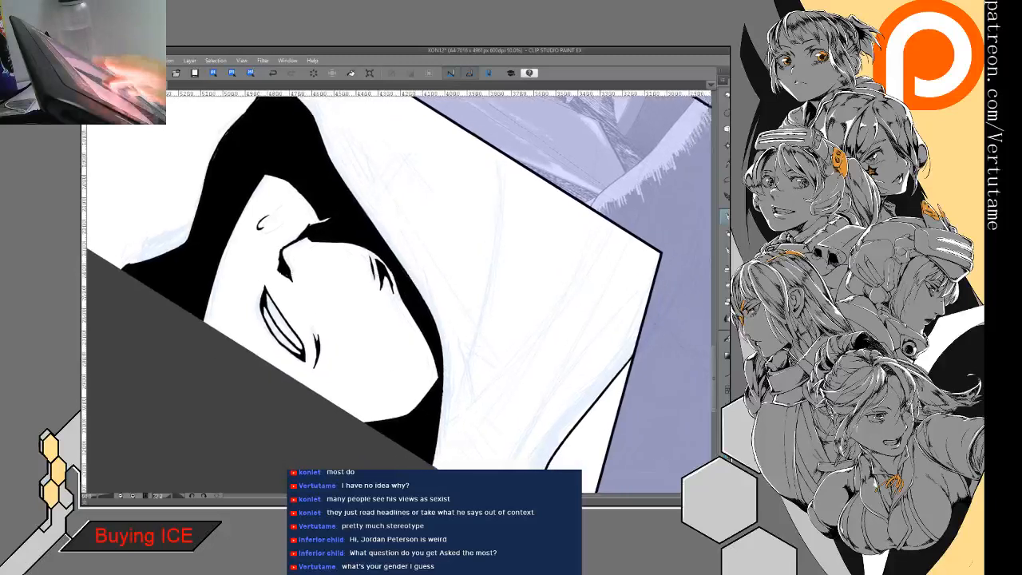
{"action": "left_click_drag", "start_coordinate": [512, 343], "coordinate": [455, 216]}
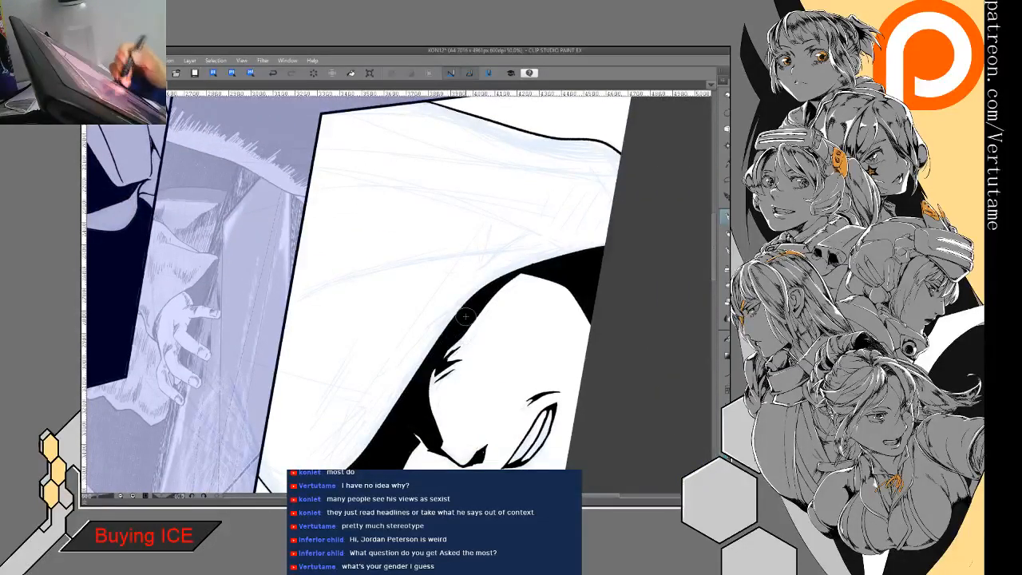
{"action": "left_click_drag", "start_coordinate": [487, 310], "coordinate": [463, 342]}
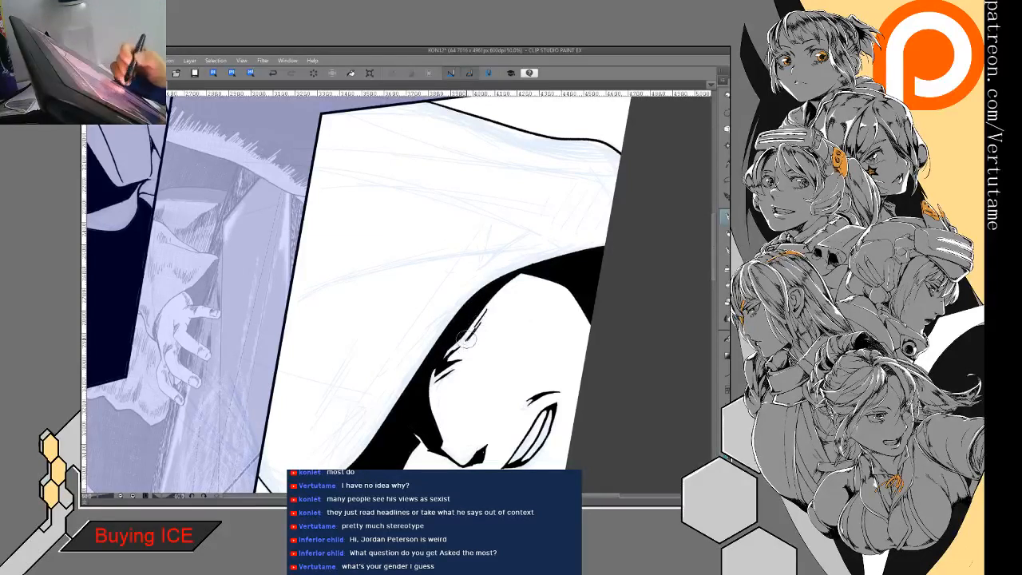
{"action": "left_click", "coordinate": [274, 72]}
{"action": "left_click", "coordinate": [274, 72]}
{"action": "left_click", "coordinate": [274, 73]}
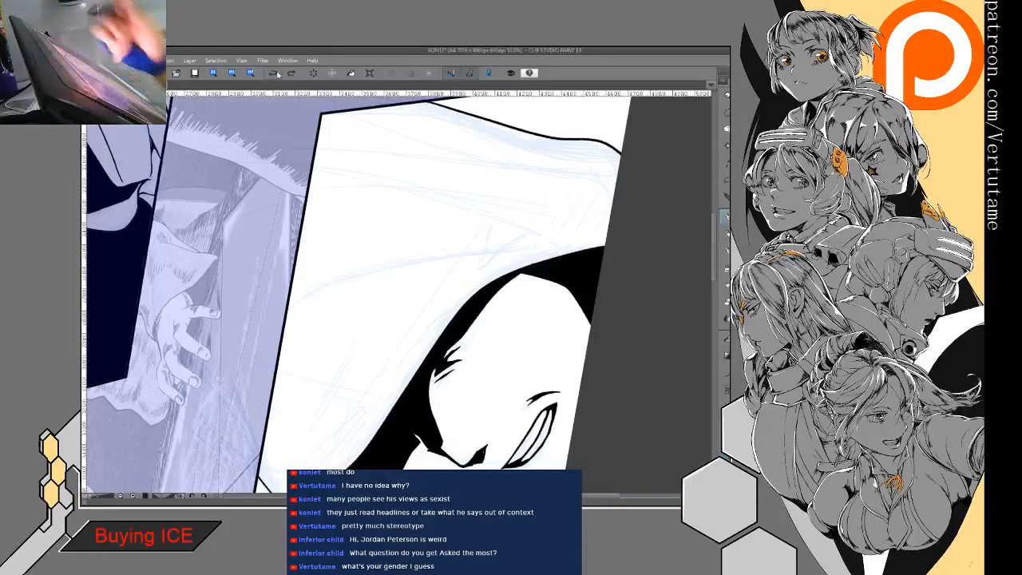
- Feather the hood shadow's edge beside the brow with thin tapered strokes running down toward the near cheek
{"action": "scroll", "coordinate": [458, 323], "scroll_direction": "down", "scroll_amount": 2}
{"action": "scroll", "coordinate": [399, 295], "scroll_direction": "up", "scroll_amount": 3}
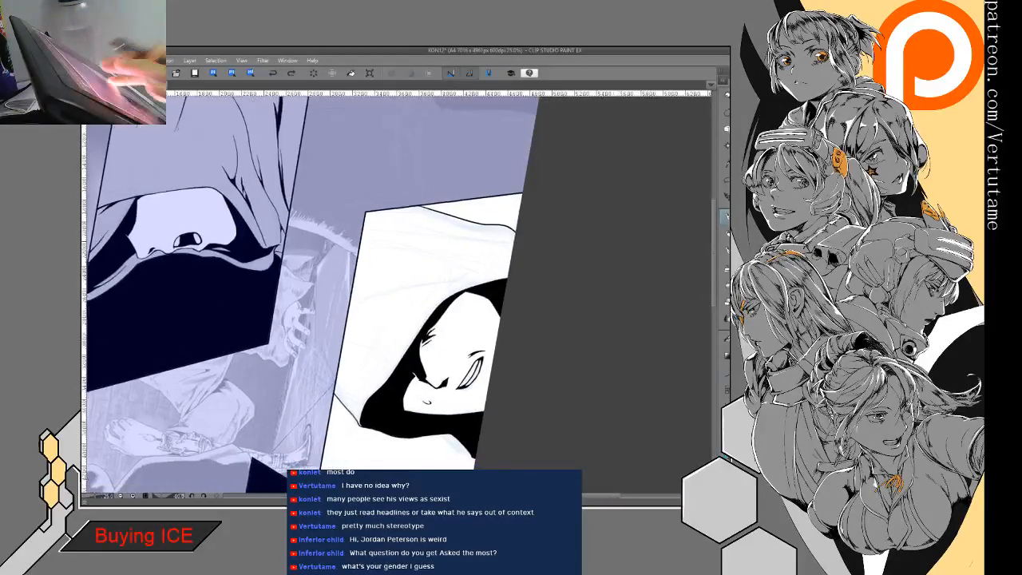
{"action": "mouse_move", "coordinate": [413, 333]}
{"action": "left_mouse_down"}
{"action": "mouse_move", "coordinate": [385, 361]}
{"action": "mouse_move", "coordinate": [327, 297]}
{"action": "mouse_move", "coordinate": [369, 232]}
{"action": "left_mouse_up"}
{"action": "left_click_drag", "start_coordinate": [372, 332], "coordinate": [362, 366]}
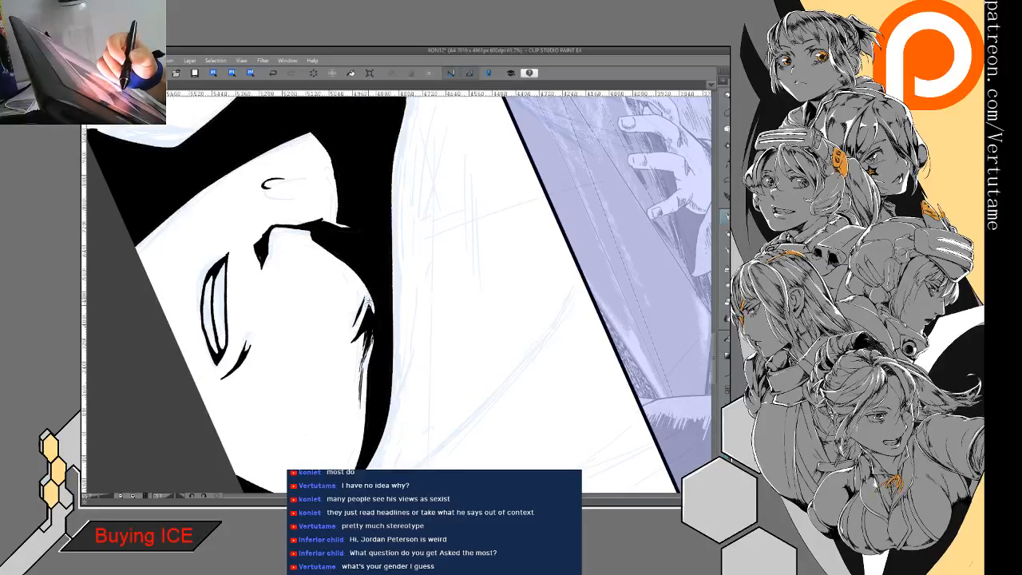
{"action": "mouse_move", "coordinate": [373, 318]}
{"action": "left_mouse_down"}
{"action": "mouse_move", "coordinate": [369, 327]}
{"action": "mouse_move", "coordinate": [382, 290]}
{"action": "left_mouse_up"}
{"action": "key", "text": "p"}
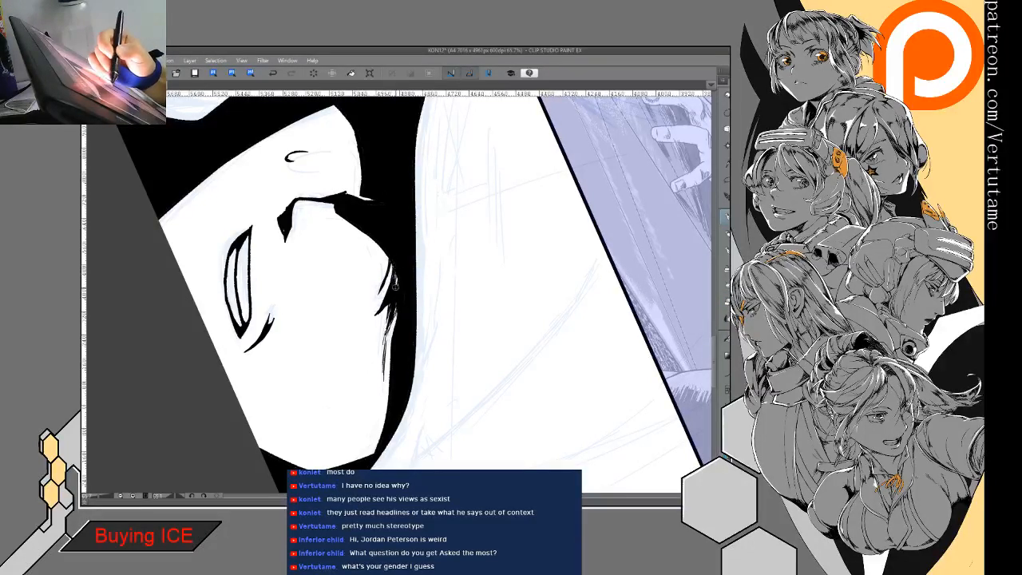
{"action": "left_click_drag", "start_coordinate": [382, 339], "coordinate": [459, 210]}
{"action": "key", "text": "ctrl+minus"}
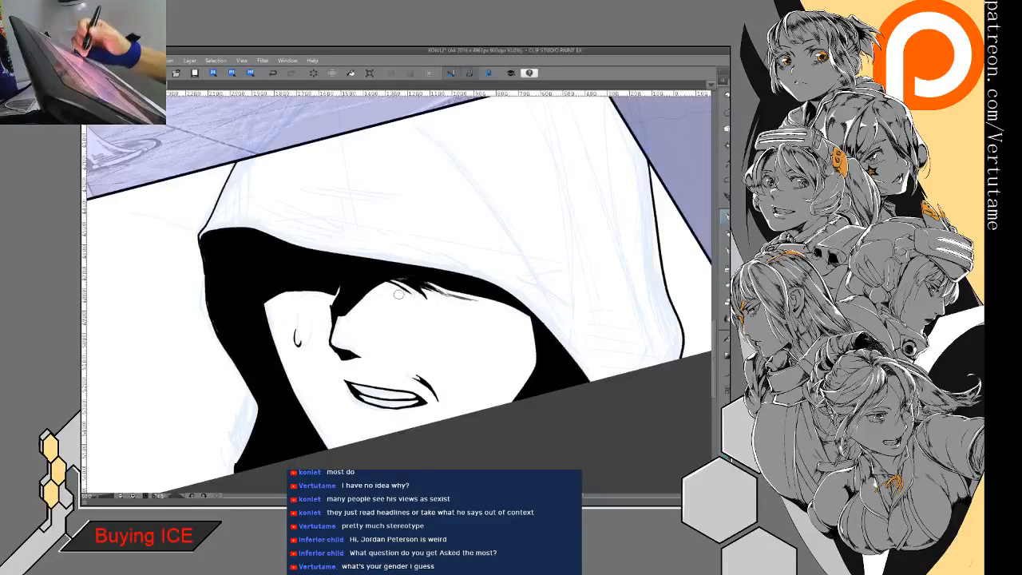
- Ink a short tapered fold line inside the hood's front edge, running down from the panel's upper border
{"action": "mouse_move", "coordinate": [399, 294]}
{"action": "left_mouse_down"}
{"action": "mouse_move", "coordinate": [408, 279]}
{"action": "mouse_move", "coordinate": [321, 211]}
{"action": "mouse_move", "coordinate": [406, 210]}
{"action": "mouse_move", "coordinate": [369, 270]}
{"action": "left_mouse_up"}
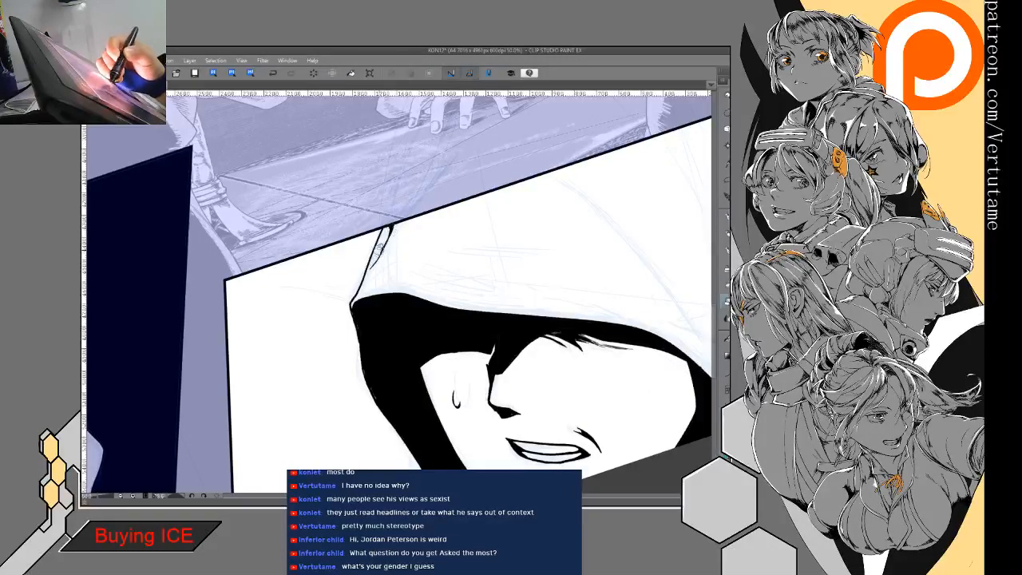
{"action": "left_click_drag", "start_coordinate": [389, 237], "coordinate": [372, 273]}
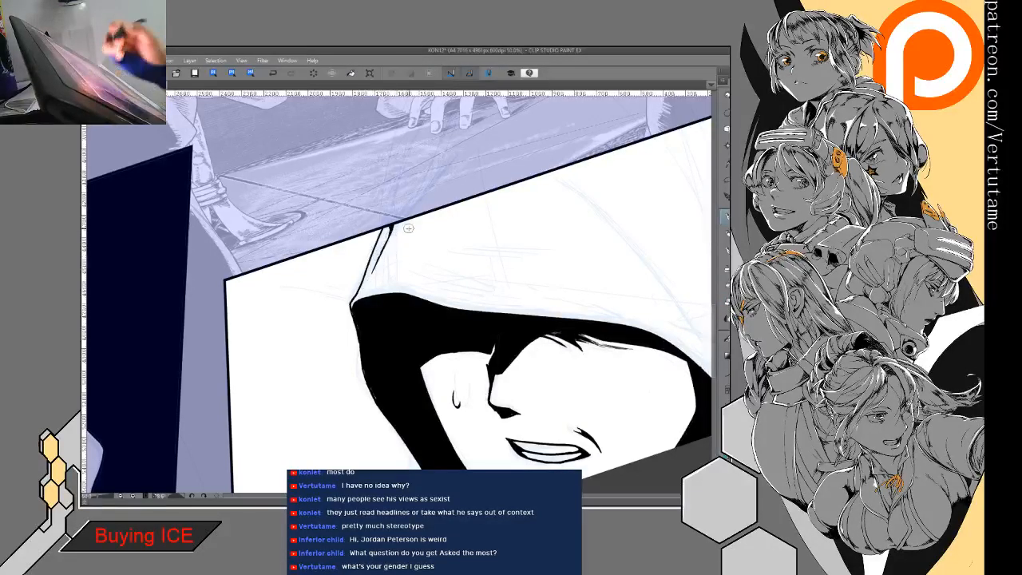
- Ink two long curved fold lines on the side of the hood that converge in a V behind the face opening
{"action": "mouse_move", "coordinate": [456, 399]}
{"action": "left_mouse_down"}
{"action": "mouse_move", "coordinate": [466, 416]}
{"action": "mouse_move", "coordinate": [349, 370]}
{"action": "mouse_move", "coordinate": [300, 258]}
{"action": "left_mouse_up"}
{"action": "left_click_drag", "start_coordinate": [504, 154], "coordinate": [495, 345]}
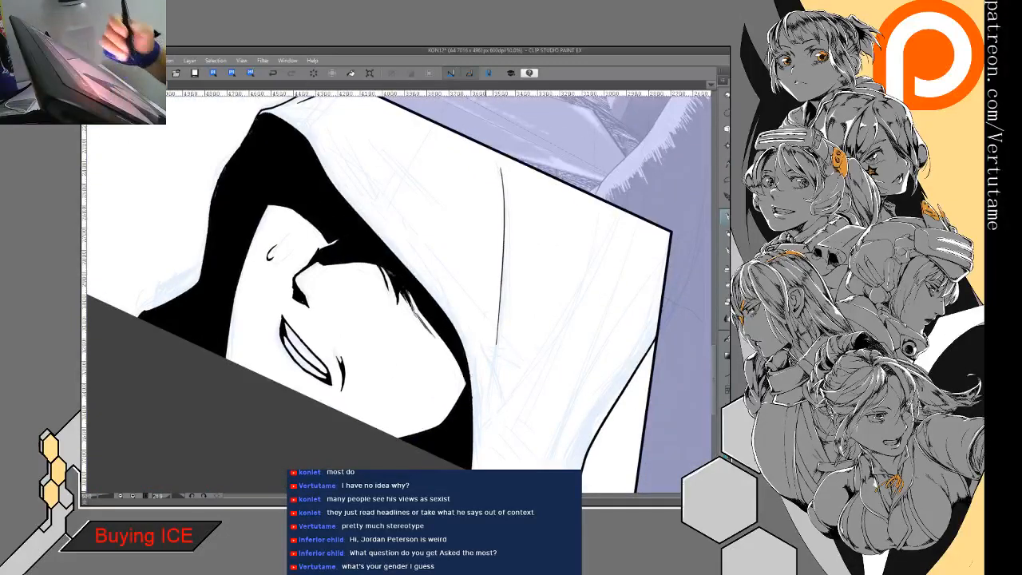
{"action": "left_click", "coordinate": [278, 73]}
{"action": "key", "text": "h"}
{"action": "mouse_move", "coordinate": [297, 168]}
{"action": "left_mouse_down"}
{"action": "mouse_move", "coordinate": [298, 453]}
{"action": "mouse_move", "coordinate": [290, 395]}
{"action": "mouse_move", "coordinate": [293, 406]}
{"action": "mouse_move", "coordinate": [362, 384]}
{"action": "mouse_move", "coordinate": [390, 362]}
{"action": "mouse_move", "coordinate": [381, 349]}
{"action": "left_mouse_up"}
{"action": "key", "text": "e"}
{"action": "left_click_drag", "start_coordinate": [361, 120], "coordinate": [384, 330]}
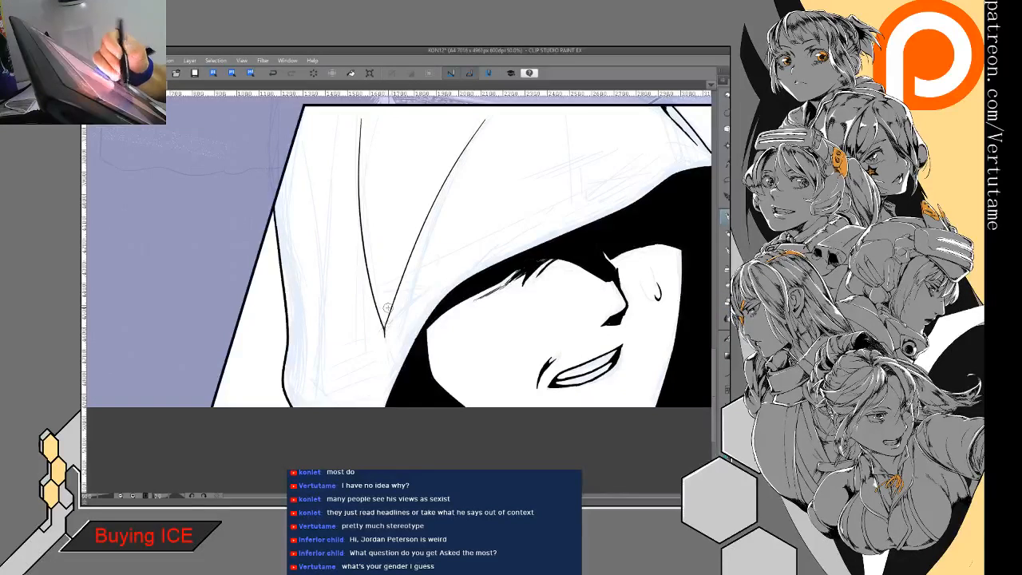
{"action": "left_click_drag", "start_coordinate": [296, 152], "coordinate": [326, 329]}
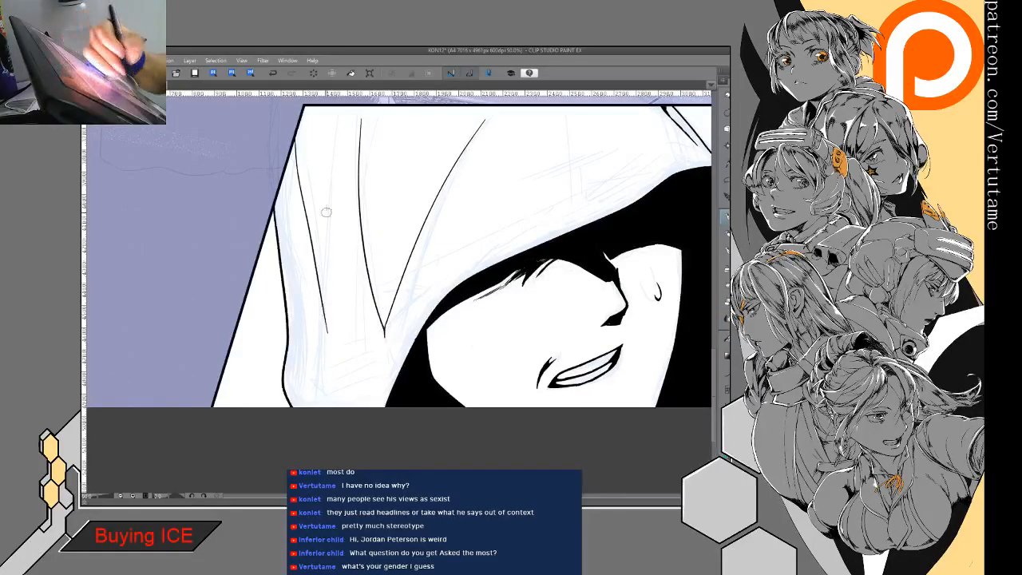
{"action": "left_click_drag", "start_coordinate": [337, 129], "coordinate": [328, 319]}
{"action": "key", "text": "ctrl+z"}
{"action": "key", "text": "ctrl+z"}
{"action": "left_click_drag", "start_coordinate": [296, 140], "coordinate": [315, 310]}
{"action": "key", "text": "ctrl+z"}
{"action": "left_click_drag", "start_coordinate": [300, 114], "coordinate": [320, 303]}
{"action": "mouse_move", "coordinate": [344, 110]}
{"action": "left_mouse_down"}
{"action": "mouse_move", "coordinate": [325, 198]}
{"action": "mouse_move", "coordinate": [327, 324]}
{"action": "left_mouse_up"}
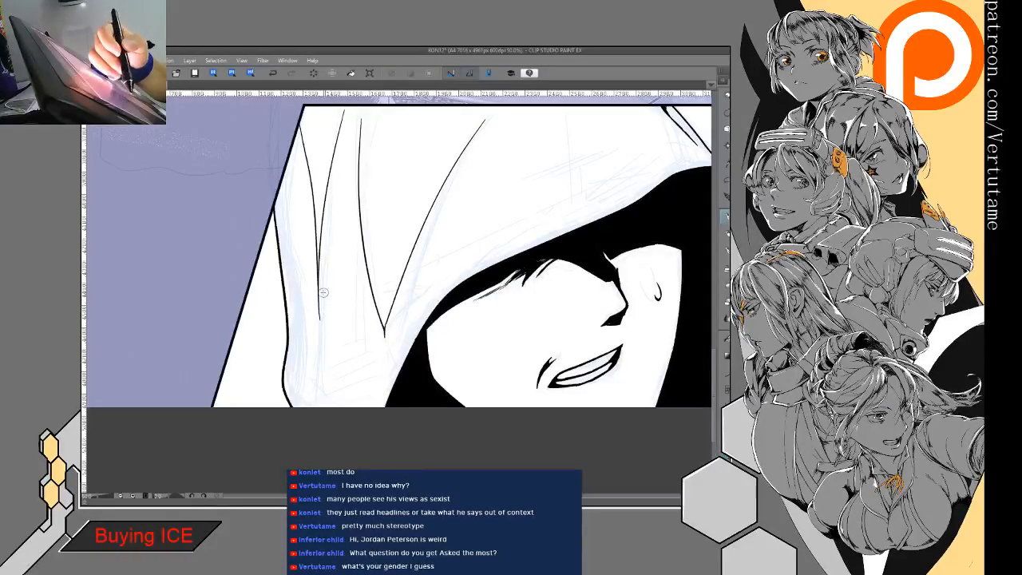
{"action": "key", "text": "ctrl+z"}
{"action": "key", "text": "ctrl+z"}
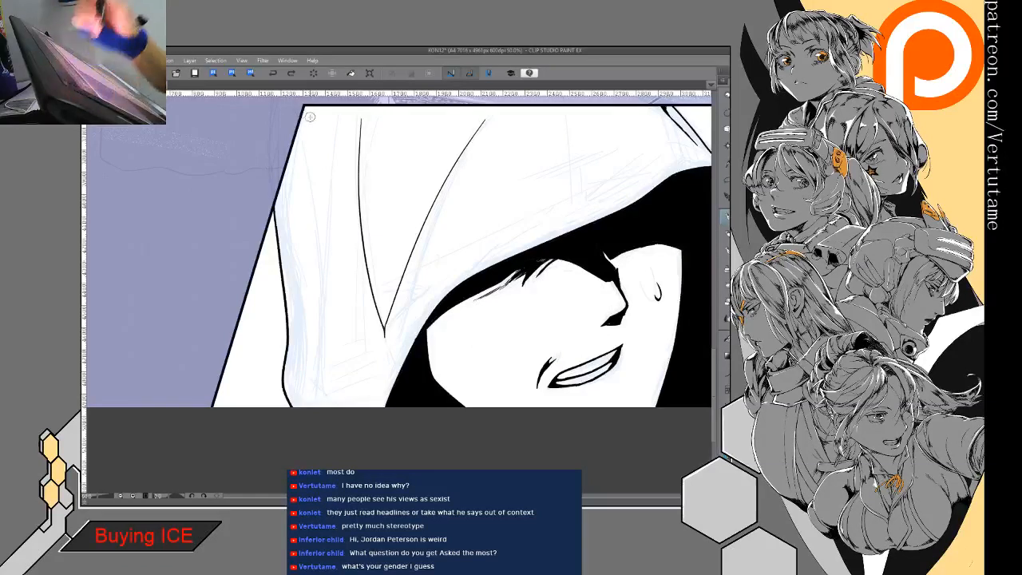
- Erase the upper tip of the slanted fold line and compare the hood with the other panels' hoods
{"action": "key", "text": "e"}
{"action": "mouse_move", "coordinate": [489, 115]}
{"action": "left_mouse_down"}
{"action": "mouse_move", "coordinate": [477, 125]}
{"action": "mouse_move", "coordinate": [487, 117]}
{"action": "left_mouse_up"}
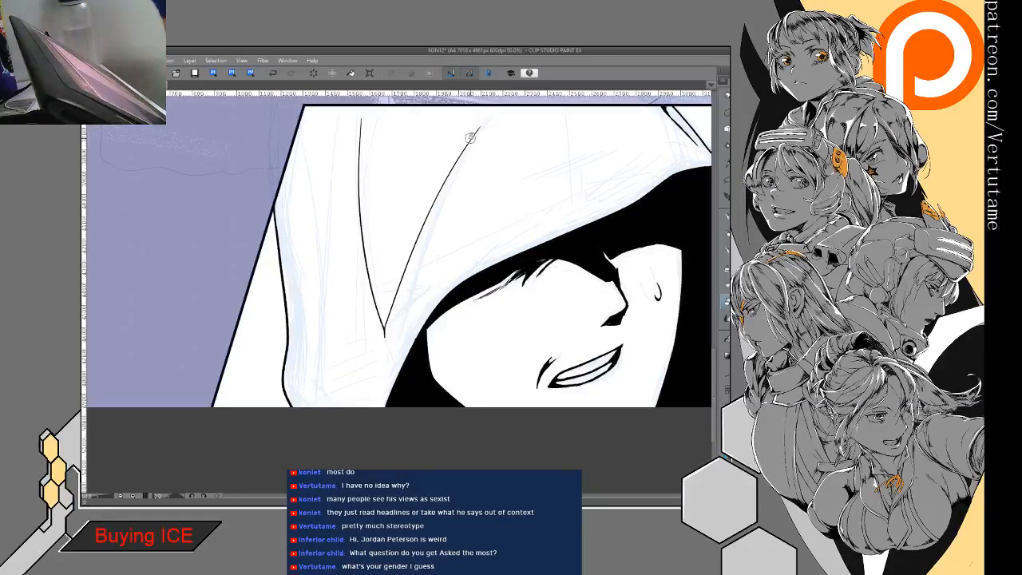
{"action": "scroll", "coordinate": [470, 138], "scroll_direction": "down", "scroll_amount": 3}
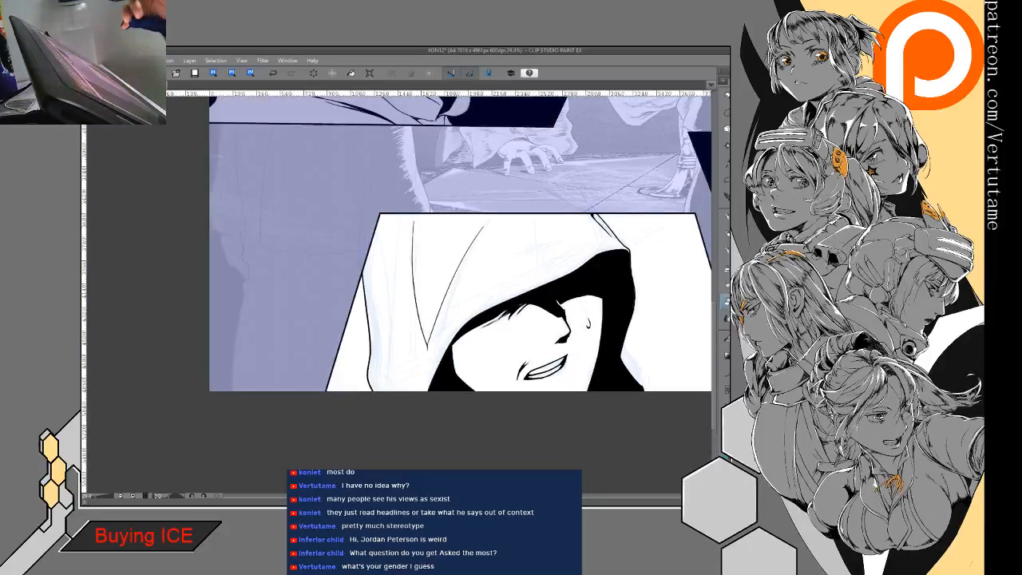
{"action": "left_click_drag", "start_coordinate": [495, 175], "coordinate": [395, 432]}
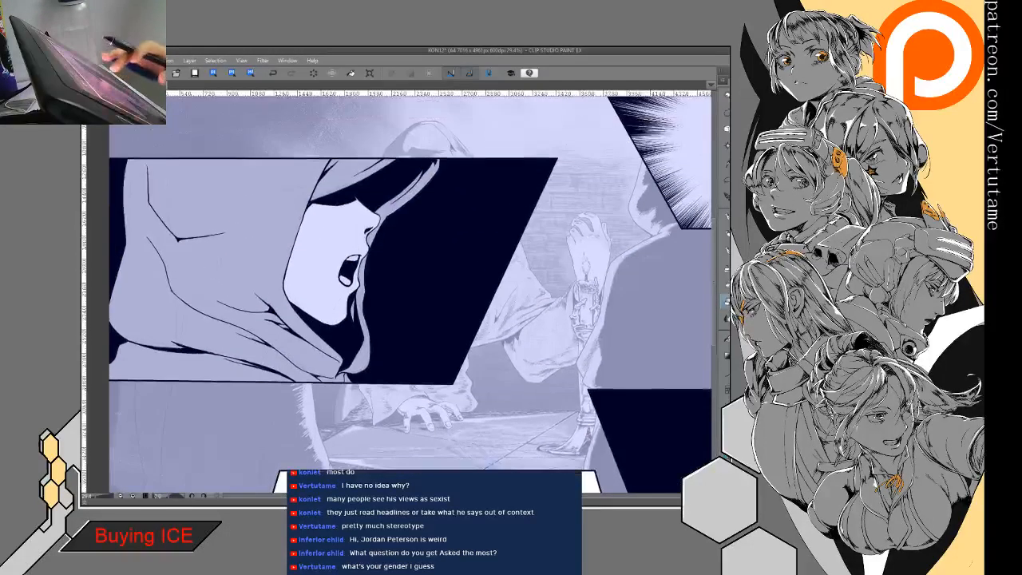
{"action": "scroll", "coordinate": [498, 312], "scroll_direction": "down", "scroll_amount": 3}
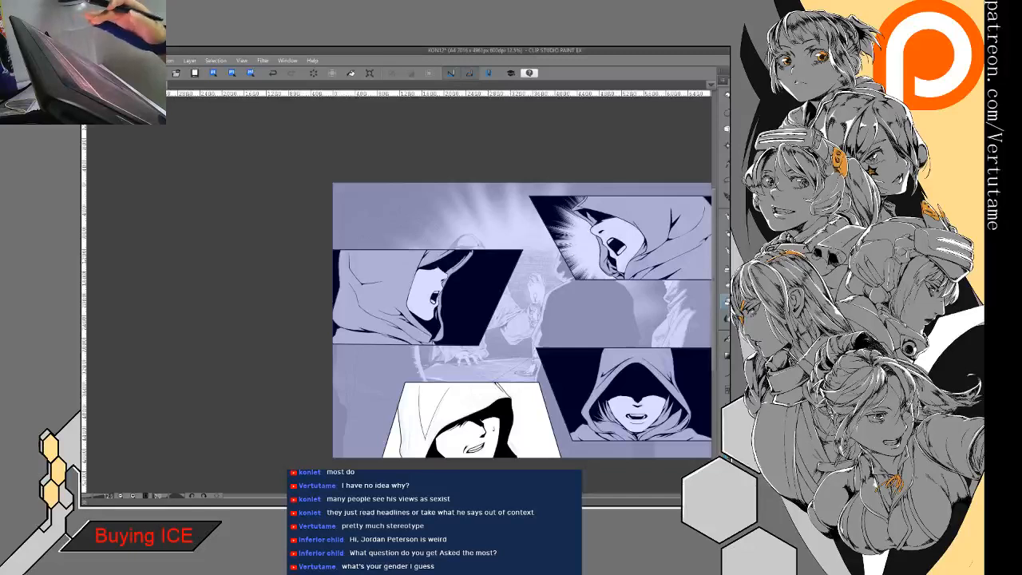
{"action": "left_click_drag", "start_coordinate": [479, 320], "coordinate": [499, 227]}
{"action": "scroll", "coordinate": [479, 320], "scroll_direction": "up", "scroll_amount": 5}
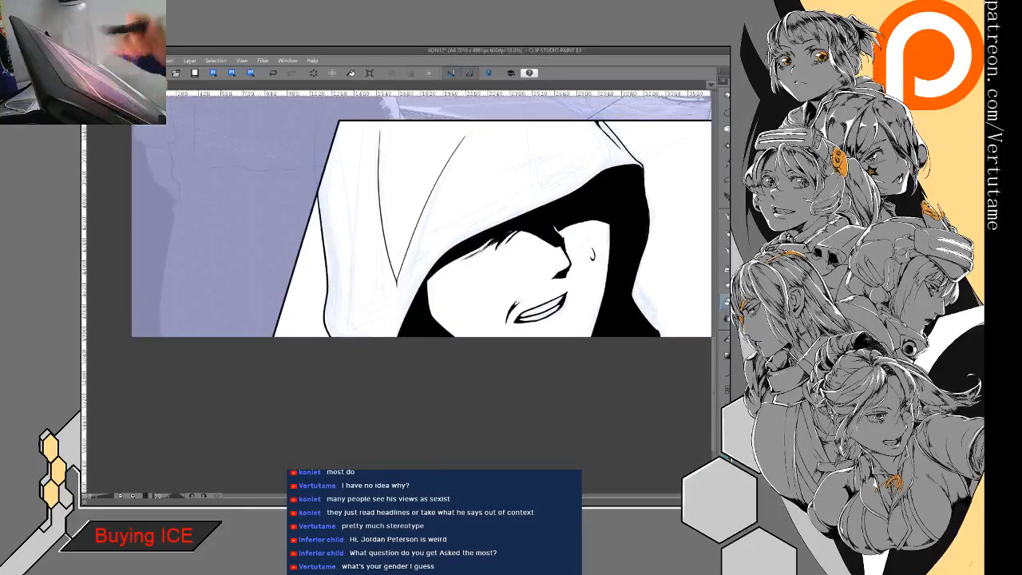
- Extend the V-shaped fold with a diagonal line below its point, thickening the junction and adding a short branch
{"action": "left_click_drag", "start_coordinate": [396, 281], "coordinate": [358, 319]}
{"action": "key", "text": "ctrl+z"}
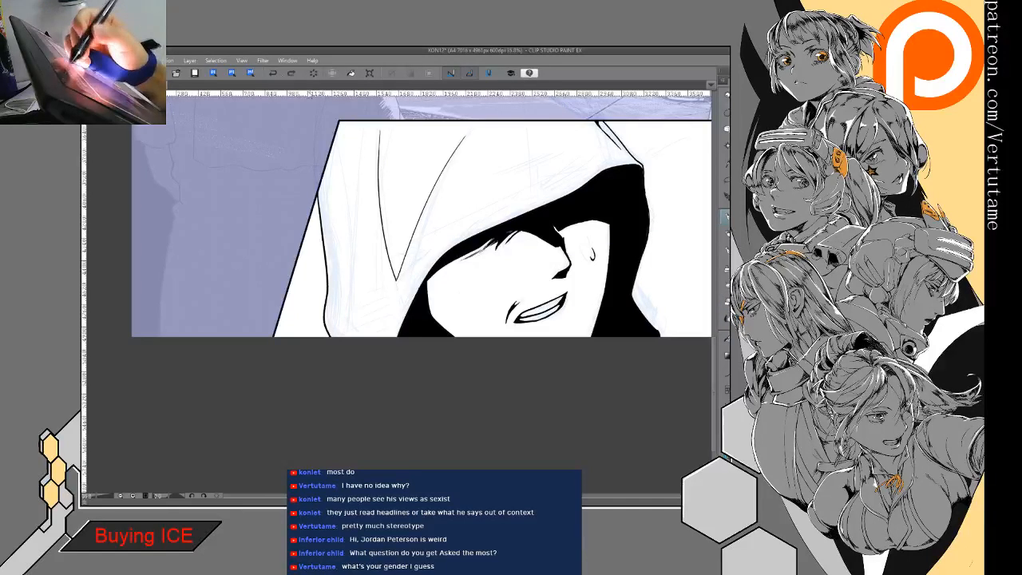
{"action": "left_click_drag", "start_coordinate": [399, 278], "coordinate": [356, 331]}
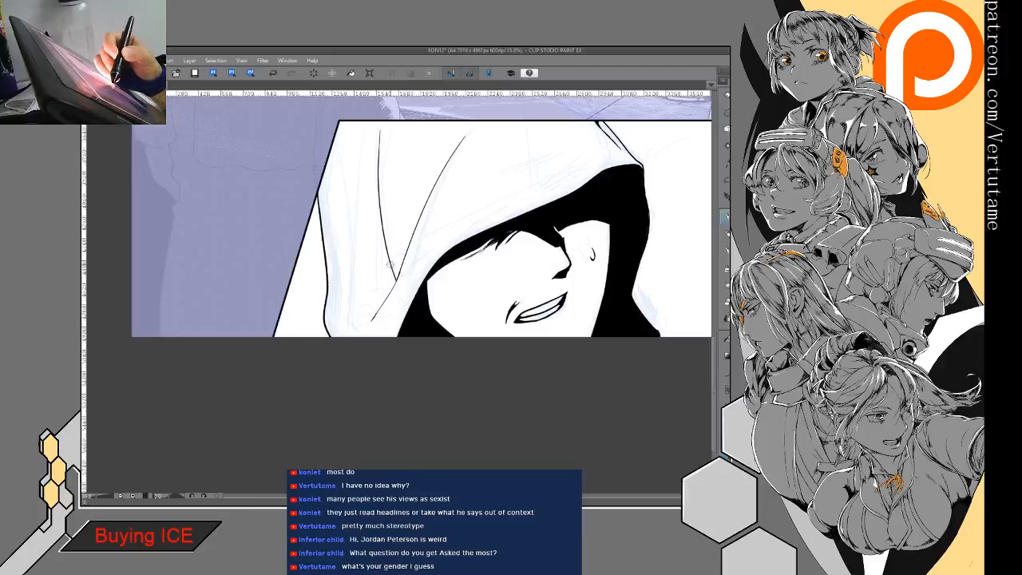
{"action": "mouse_move", "coordinate": [396, 273]}
{"action": "left_mouse_down"}
{"action": "mouse_move", "coordinate": [391, 289]}
{"action": "mouse_move", "coordinate": [403, 268]}
{"action": "left_mouse_up"}
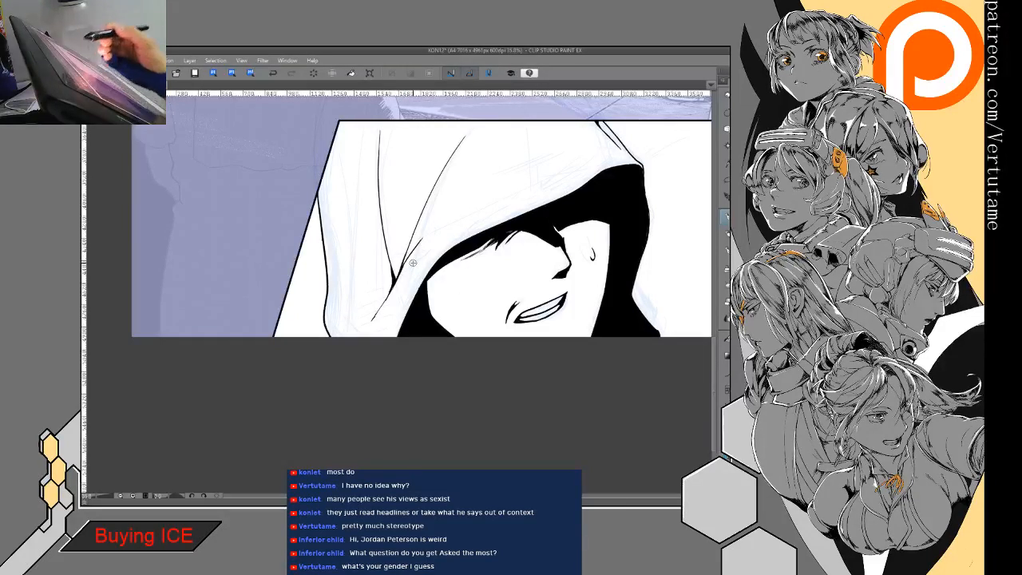
- Ink a narrow tapered crease along the hood's back edge and thin it with the eraser
{"action": "left_click_drag", "start_coordinate": [334, 230], "coordinate": [330, 284]}
{"action": "left_click_drag", "start_coordinate": [331, 218], "coordinate": [336, 289]}
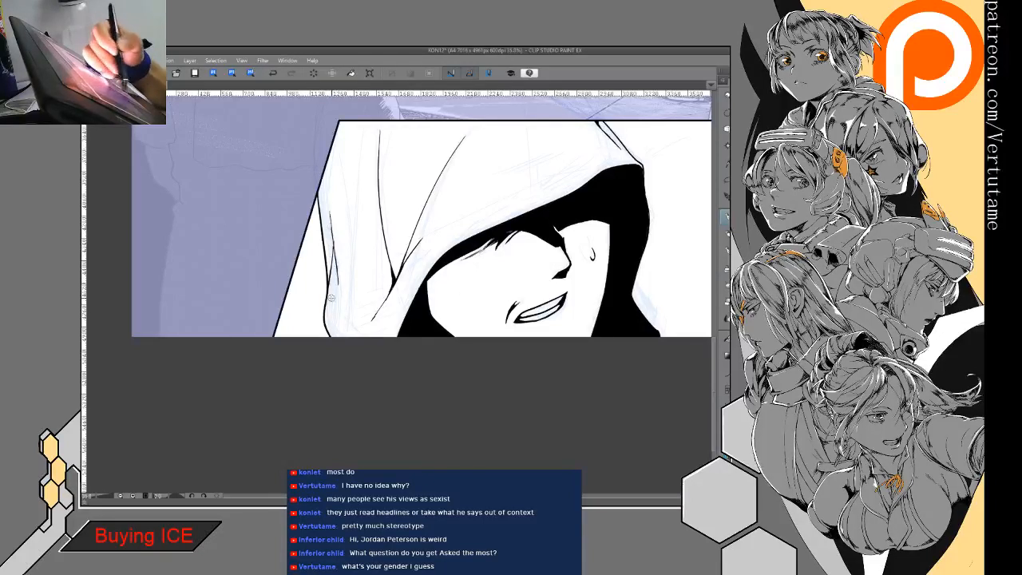
{"action": "left_click_drag", "start_coordinate": [330, 219], "coordinate": [331, 280]}
{"action": "key", "text": "e"}
{"action": "left_click_drag", "start_coordinate": [332, 212], "coordinate": [336, 313]}
{"action": "key", "text": "p"}
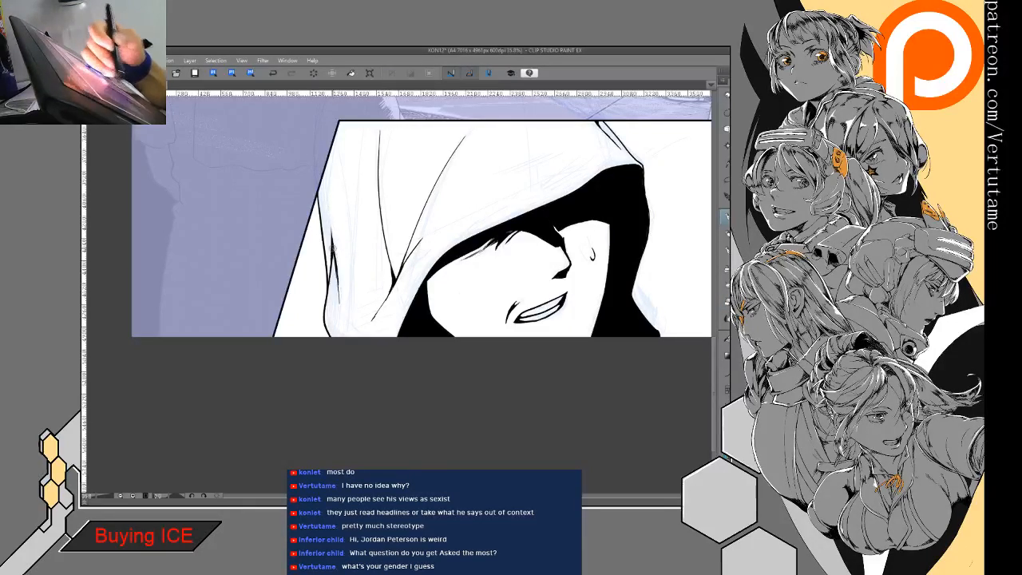
- Trim the lower end of the back-edge crease and extend its line upward along the hood's contour
{"action": "key", "text": "e"}
{"action": "mouse_move", "coordinate": [341, 267]}
{"action": "left_mouse_down"}
{"action": "mouse_move", "coordinate": [340, 303]}
{"action": "mouse_move", "coordinate": [337, 281]}
{"action": "left_mouse_up"}
{"action": "key", "text": "p"}
{"action": "left_click_drag", "start_coordinate": [322, 177], "coordinate": [331, 236]}
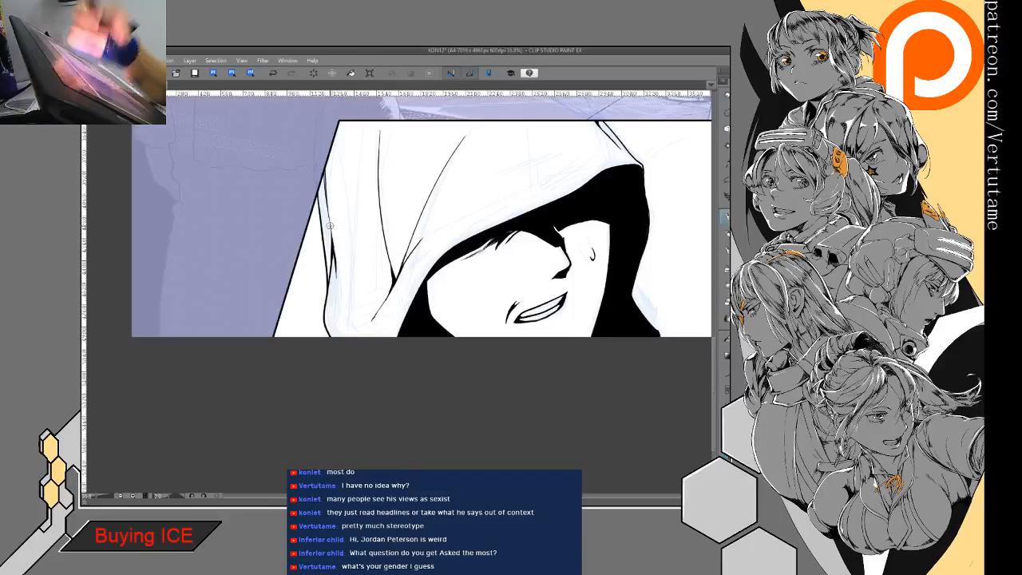
- Ink a second contour line inside the hood's lower back edge down to the panel border and trim it
{"action": "left_click_drag", "start_coordinate": [326, 286], "coordinate": [340, 336]}
{"action": "key", "text": "e"}
{"action": "left_click_drag", "start_coordinate": [333, 294], "coordinate": [333, 330]}
{"action": "key", "text": "p"}
{"action": "key", "text": "e"}
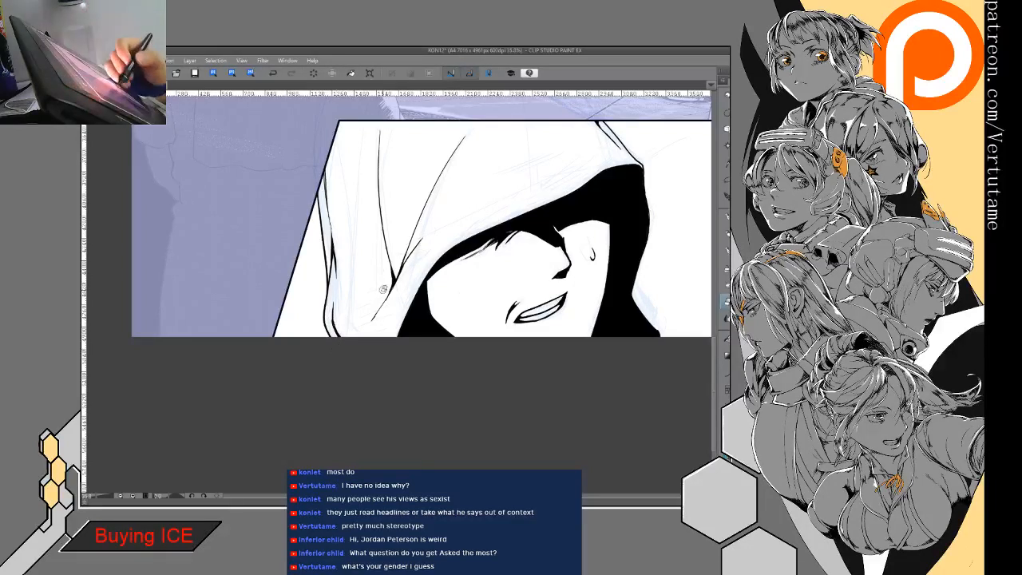
- Trim and re-ink the short diagonal branch below the V-shaped fold's point, thinning its tapered end with the eraser
{"action": "left_click_drag", "start_coordinate": [381, 305], "coordinate": [373, 320]}
{"action": "key", "text": "p"}
{"action": "left_click_drag", "start_coordinate": [395, 282], "coordinate": [380, 312]}
{"action": "left_click_drag", "start_coordinate": [394, 287], "coordinate": [372, 311]}
{"action": "key", "text": "p"}
{"action": "key", "text": "e"}
{"action": "left_click_drag", "start_coordinate": [402, 274], "coordinate": [369, 315]}
{"action": "key", "text": "p"}
{"action": "left_click_drag", "start_coordinate": [400, 271], "coordinate": [469, 195]}
{"action": "key", "text": "e"}
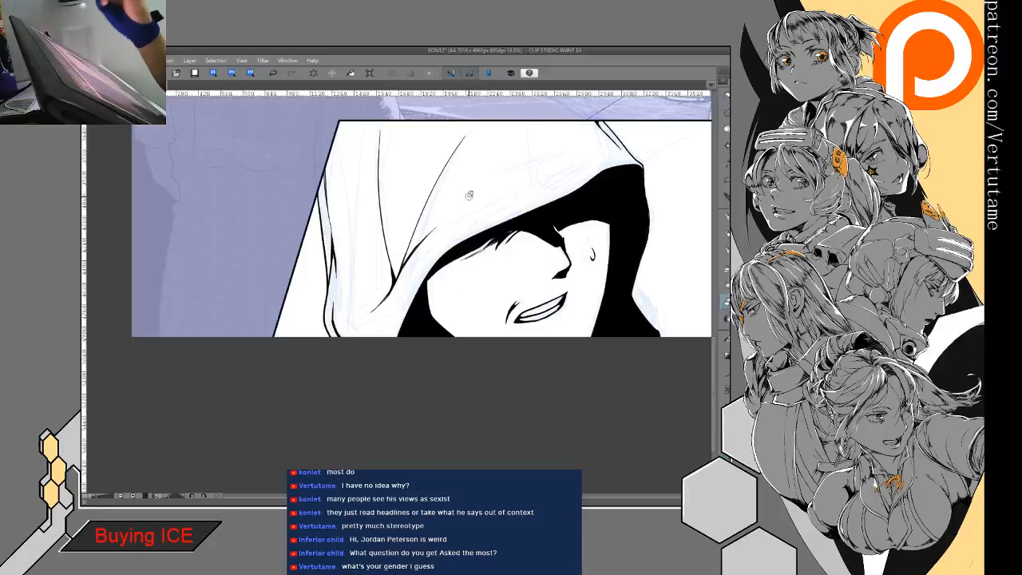
- Ink a short tapered crease just behind the hood's front peak and refine its forked upper end with the eraser
{"action": "key", "text": "p"}
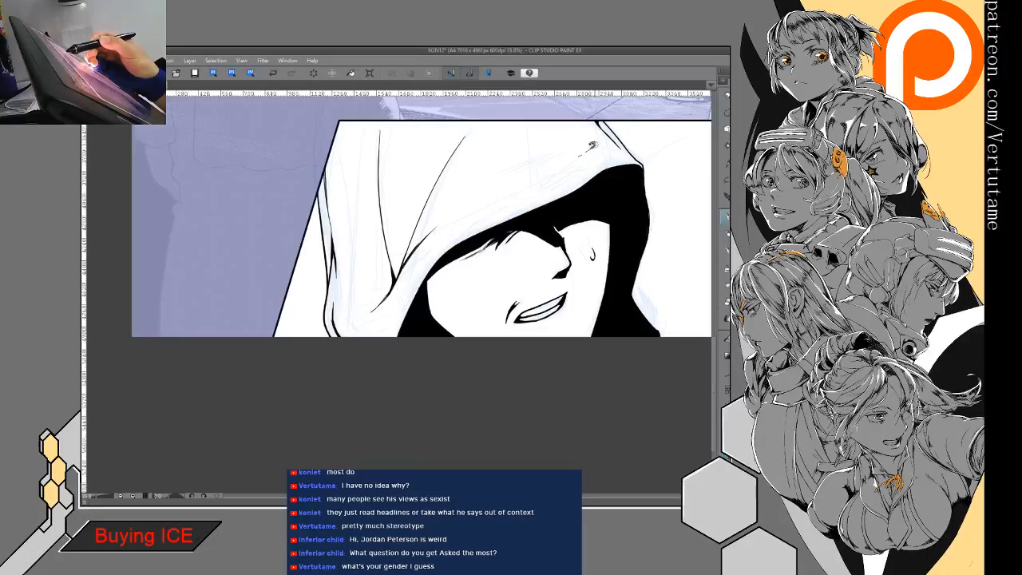
{"action": "mouse_move", "coordinate": [572, 162]}
{"action": "left_mouse_down"}
{"action": "mouse_move", "coordinate": [594, 144]}
{"action": "mouse_move", "coordinate": [560, 171]}
{"action": "mouse_move", "coordinate": [597, 145]}
{"action": "mouse_move", "coordinate": [564, 168]}
{"action": "mouse_move", "coordinate": [568, 166]}
{"action": "left_mouse_up"}
{"action": "key", "text": "e"}
{"action": "key", "text": "p"}
{"action": "key", "text": "e"}
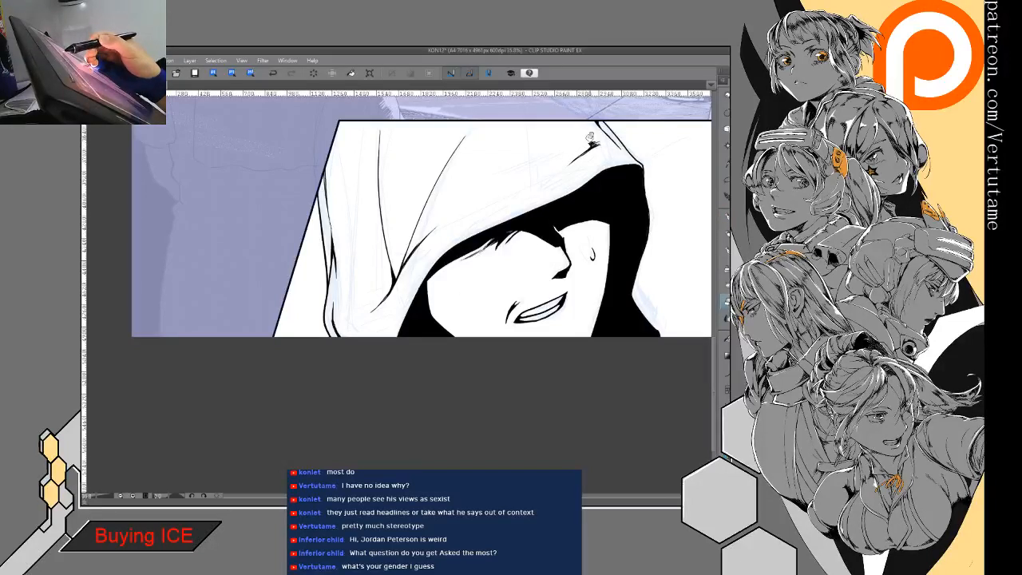
{"action": "key", "text": "p"}
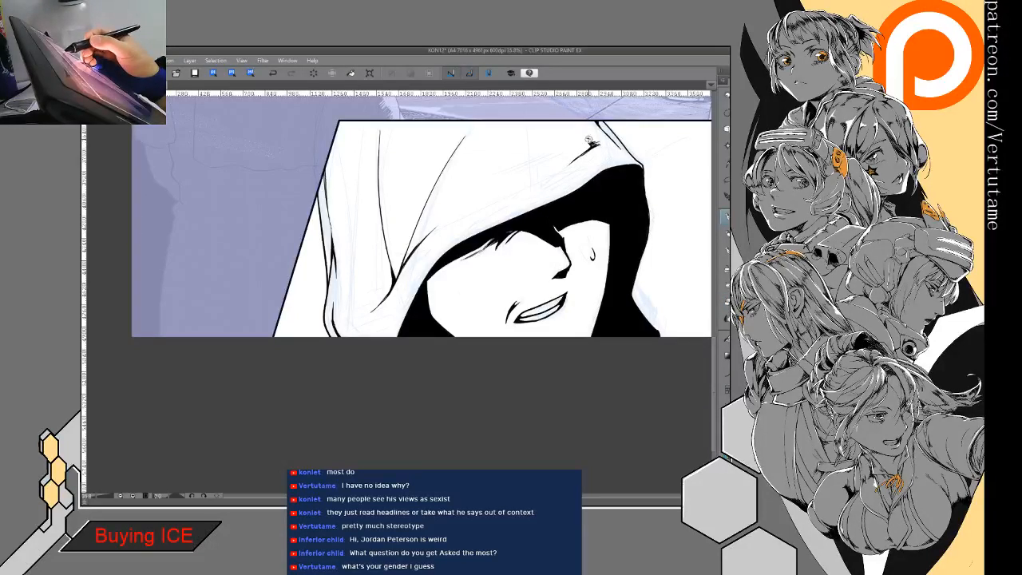
{"action": "key", "text": "e"}
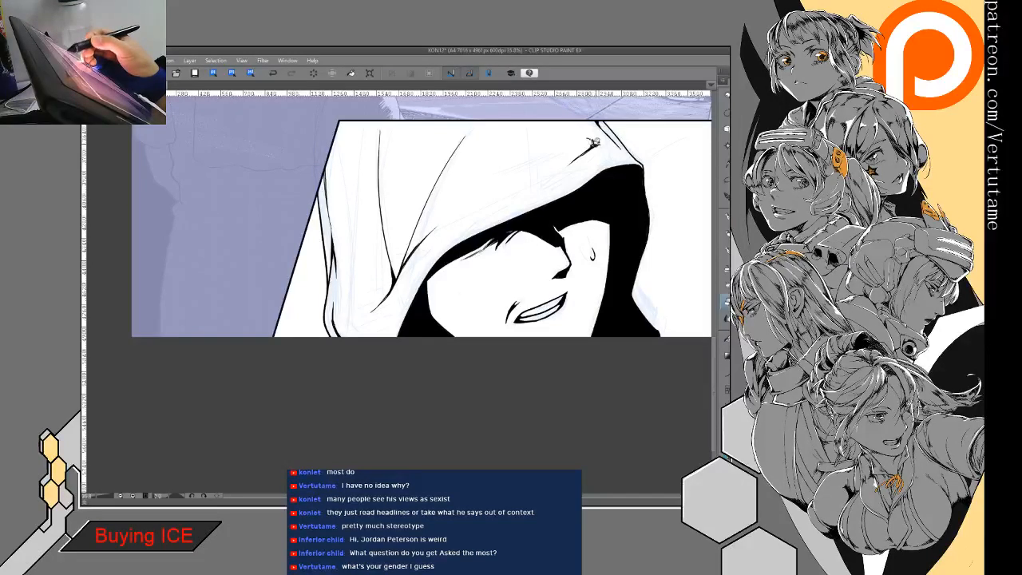
{"action": "key", "text": "p"}
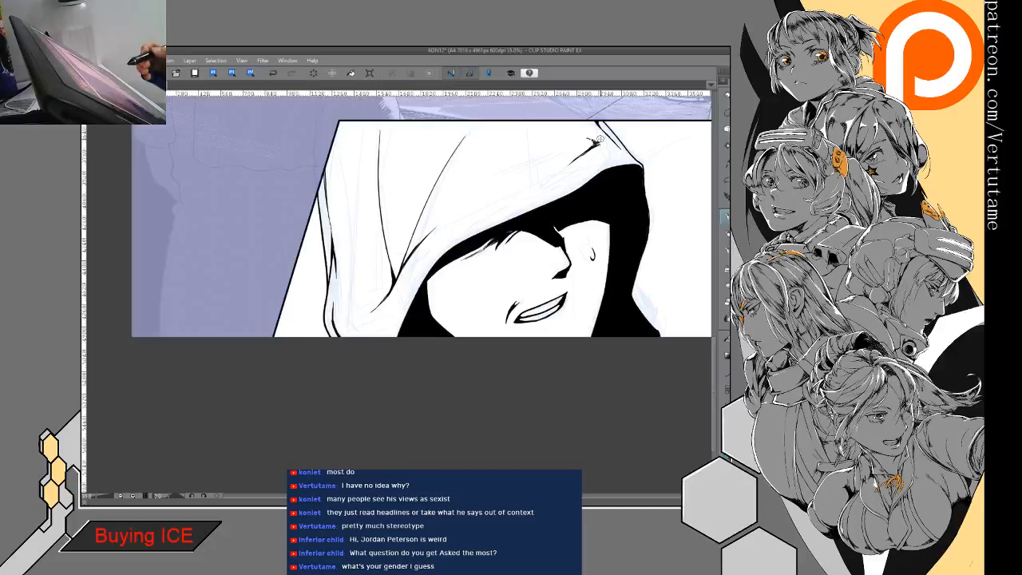
- Fill the hood in the bottom trapezoid panel with flat light grey and the background on both sides of it with black
{"action": "key", "text": "ctrl+minus"}
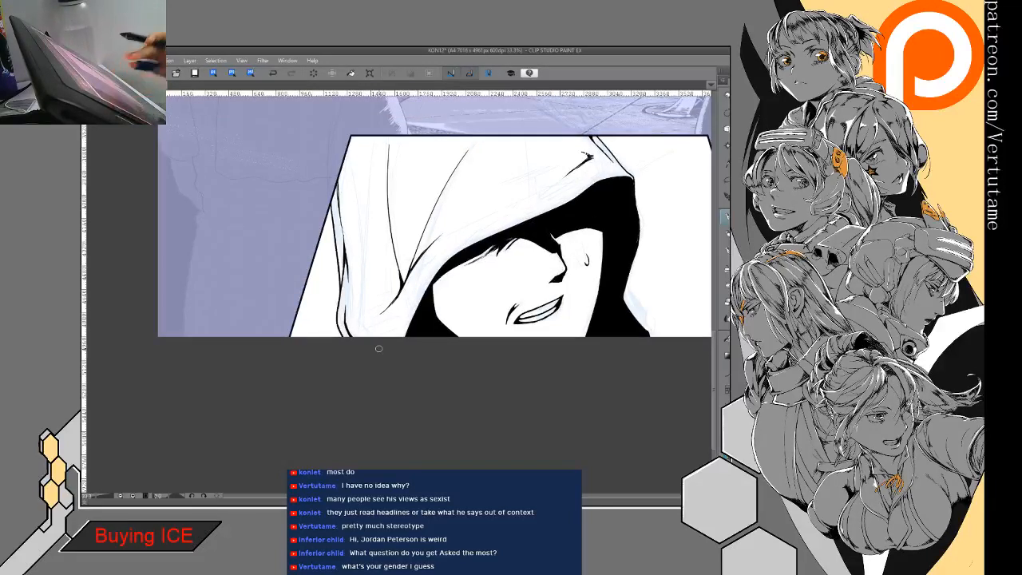
{"action": "left_click_drag", "start_coordinate": [378, 349], "coordinate": [347, 384]}
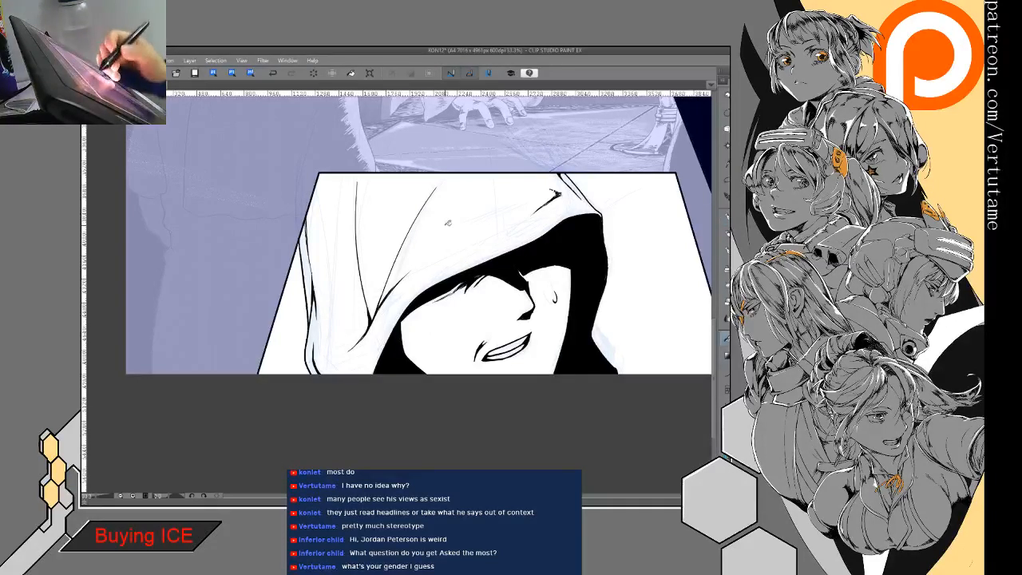
{"action": "left_click", "coordinate": [427, 279]}
{"action": "left_click", "coordinate": [304, 259]}
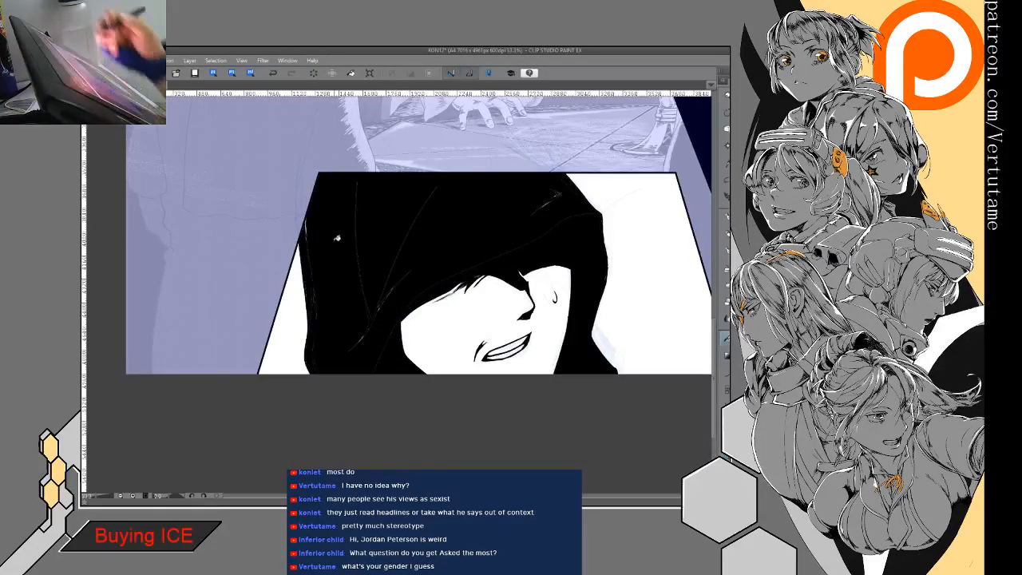
{"action": "left_click", "coordinate": [556, 193]}
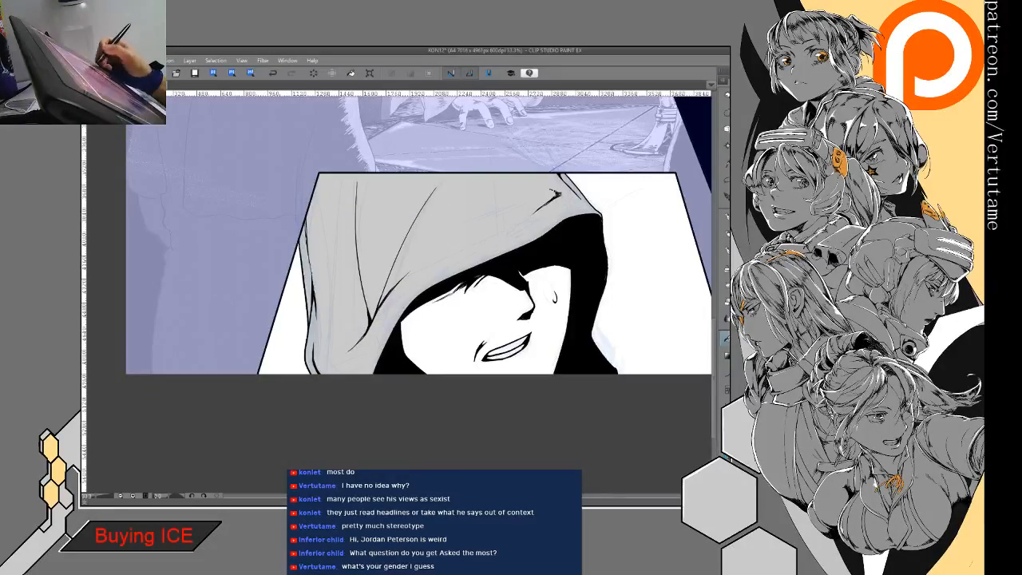
{"action": "left_click", "coordinate": [671, 302]}
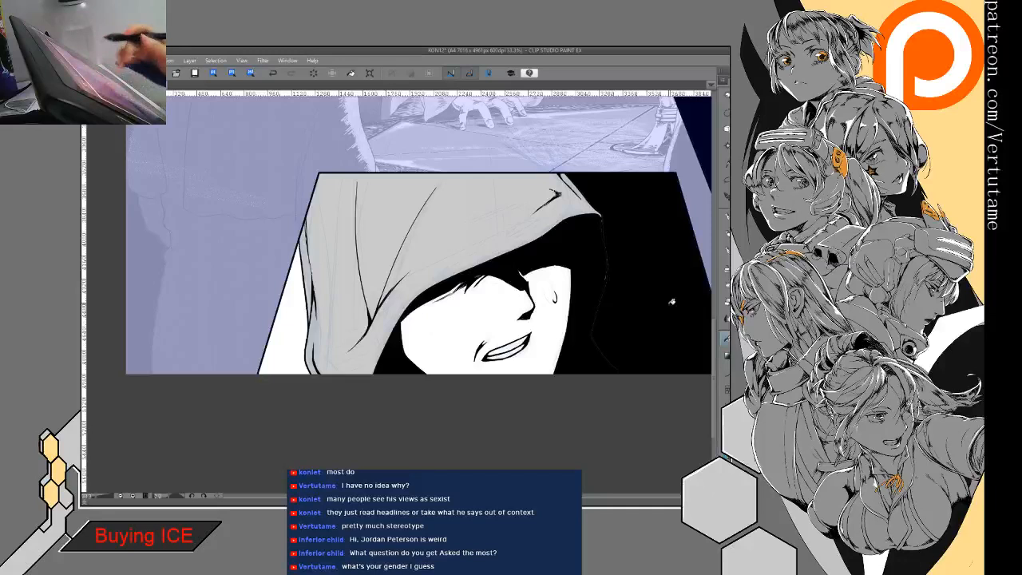
{"action": "left_click", "coordinate": [292, 340]}
- Bring the whole page into view and save the file
{"action": "scroll", "coordinate": [399, 296], "scroll_direction": "down", "scroll_amount": 4}
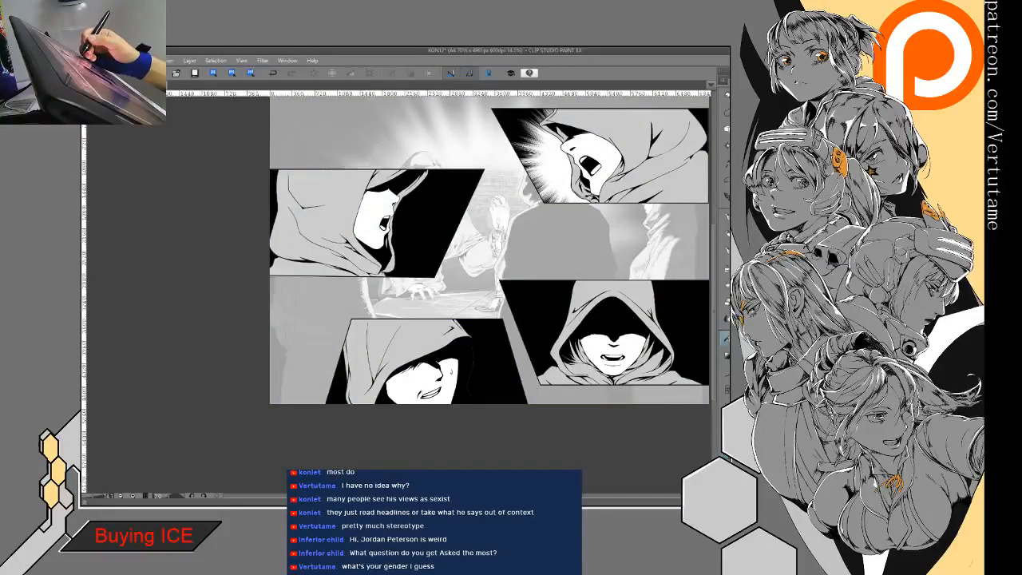
{"action": "left_click_drag", "start_coordinate": [487, 255], "coordinate": [482, 286]}
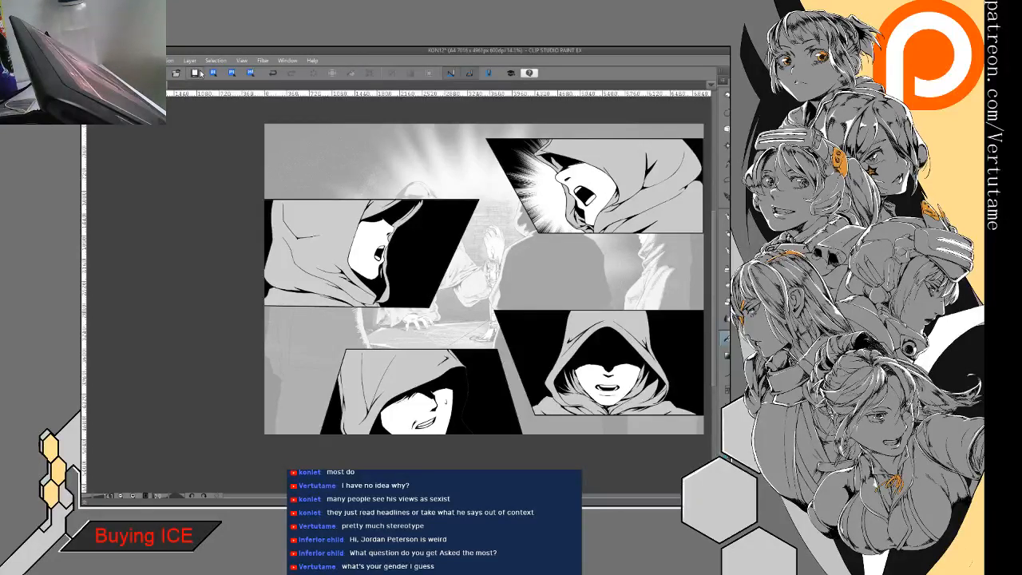
{"action": "left_click", "coordinate": [193, 75]}
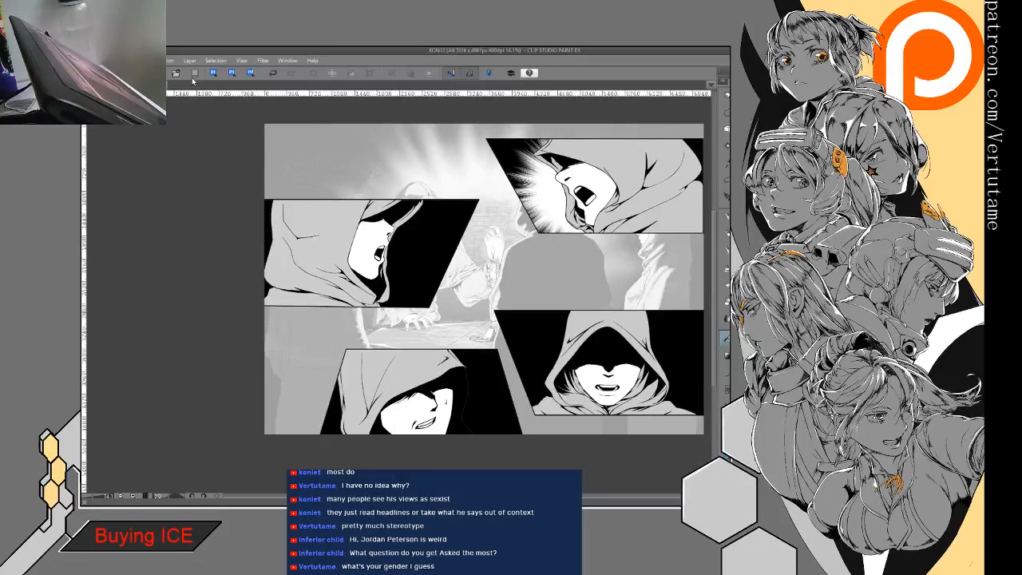
{"action": "left_click", "coordinate": [152, 85]}
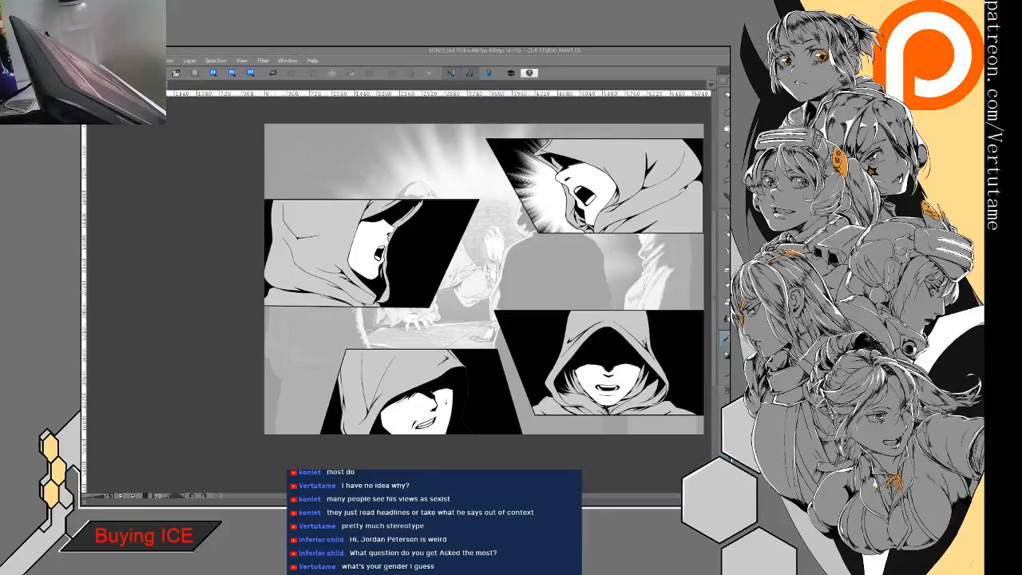
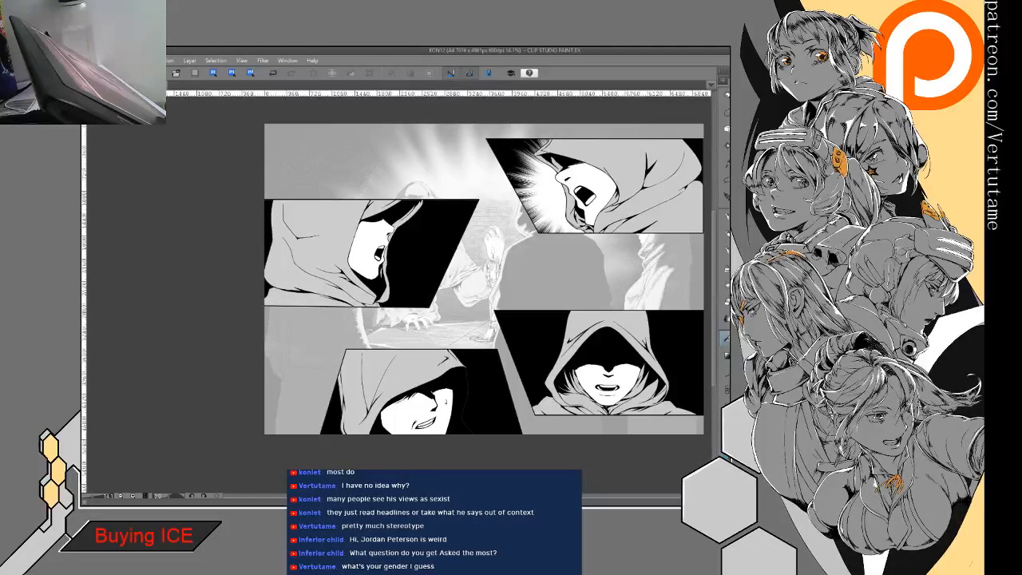
- Shade the screaming figure's hood in the upper-right panel with a gradient that darkens away from the face
{"action": "left_click_drag", "start_coordinate": [360, 279], "coordinate": [326, 288]}
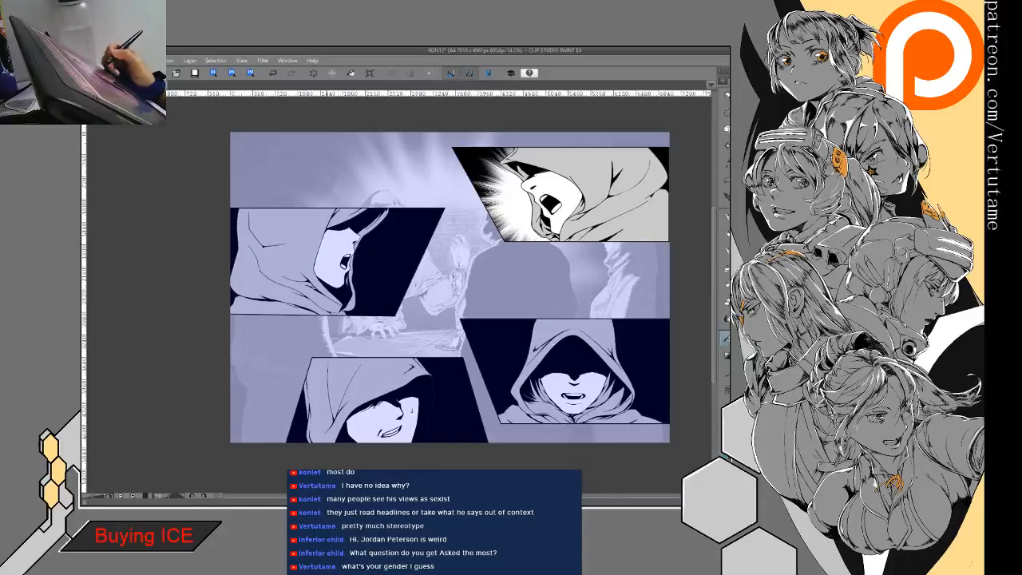
{"action": "left_click_drag", "start_coordinate": [326, 280], "coordinate": [219, 292]}
{"action": "left_click", "coordinate": [726, 357]}
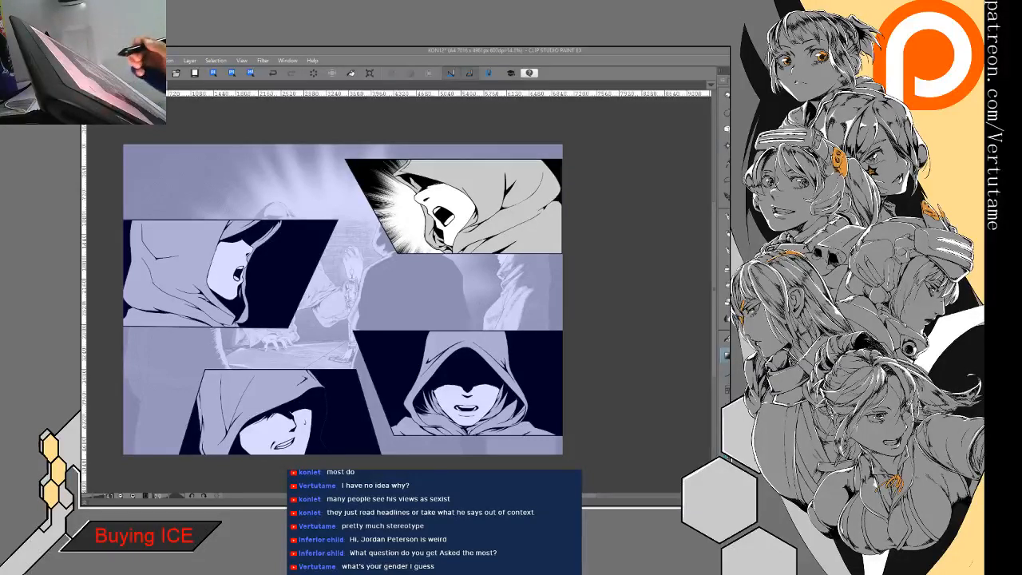
{"action": "left_click", "coordinate": [606, 350]}
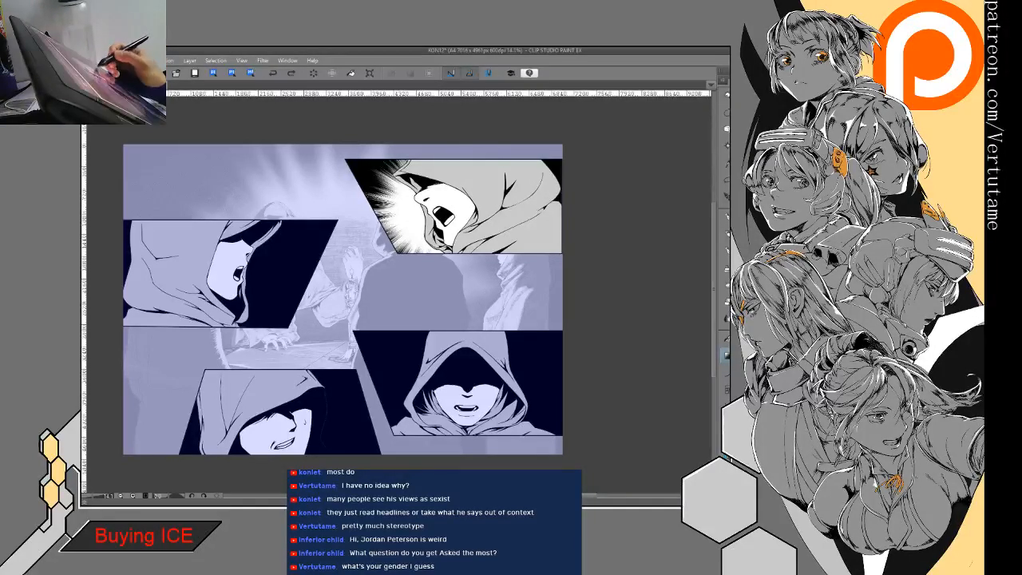
{"action": "left_click_drag", "start_coordinate": [462, 209], "coordinate": [459, 208]}
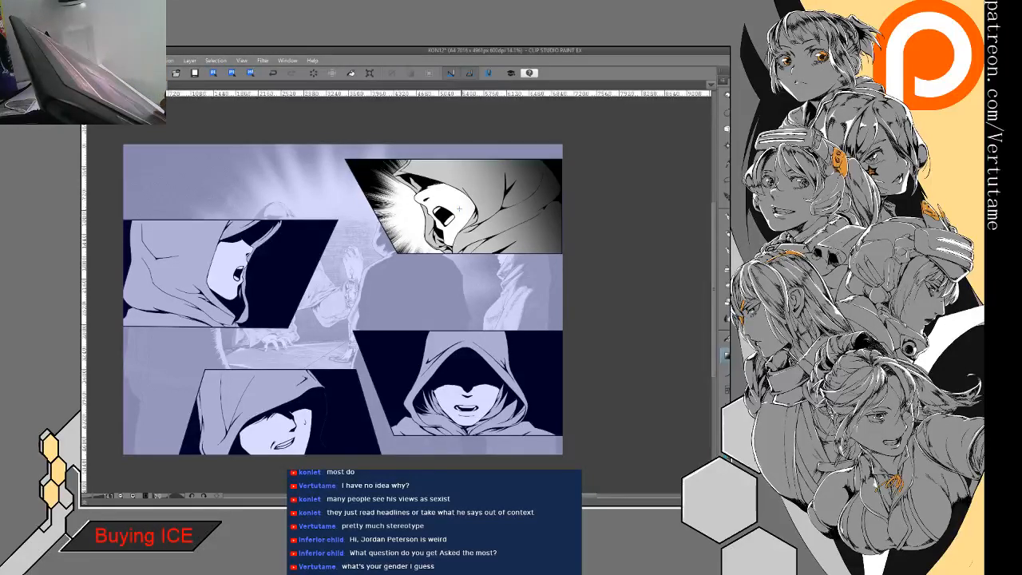
{"action": "key", "text": "ctrl+z"}
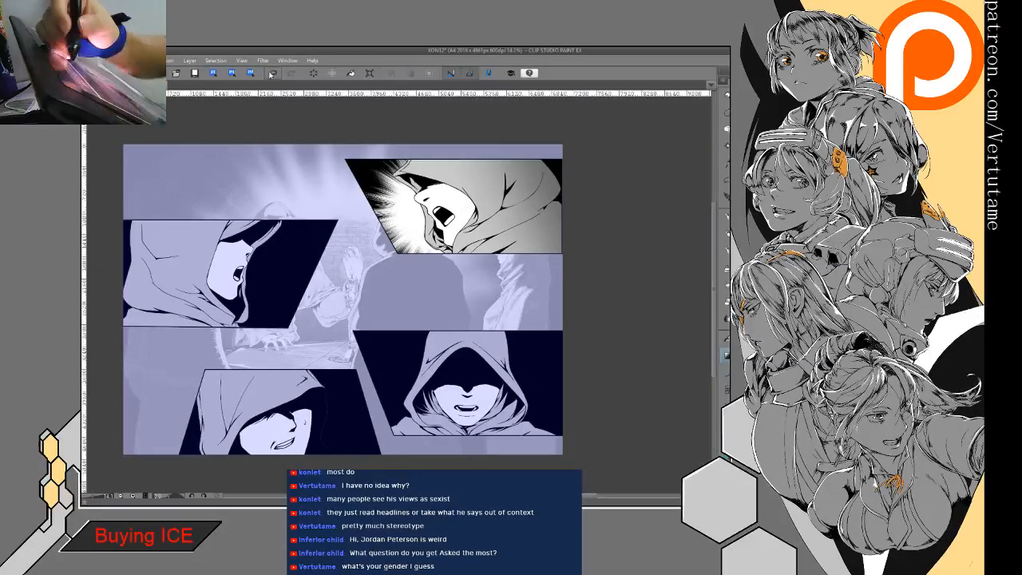
{"action": "left_click", "coordinate": [272, 73]}
{"action": "left_click_drag", "start_coordinate": [562, 171], "coordinate": [568, 190]}
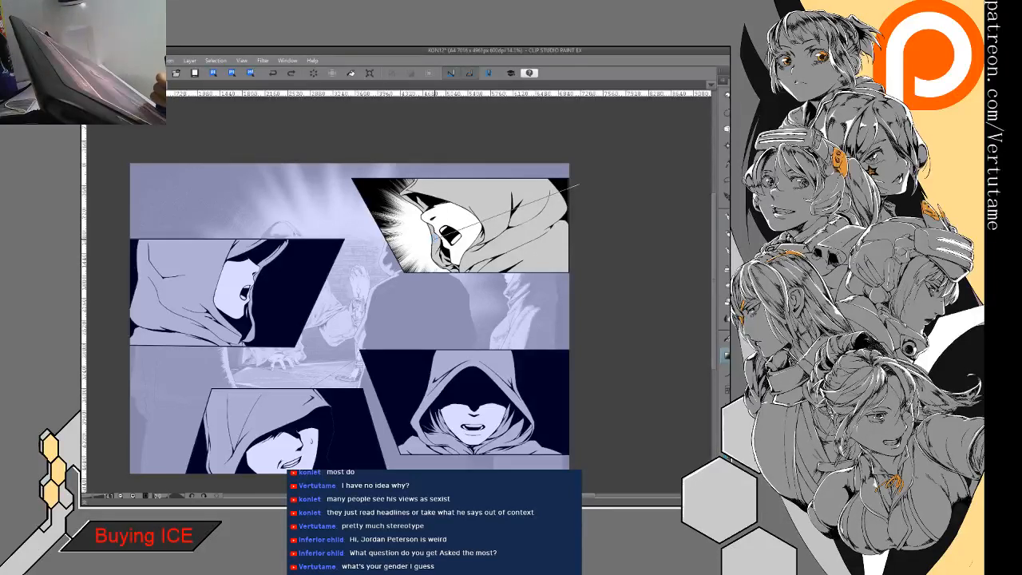
{"action": "left_click_drag", "start_coordinate": [432, 238], "coordinate": [433, 238]}
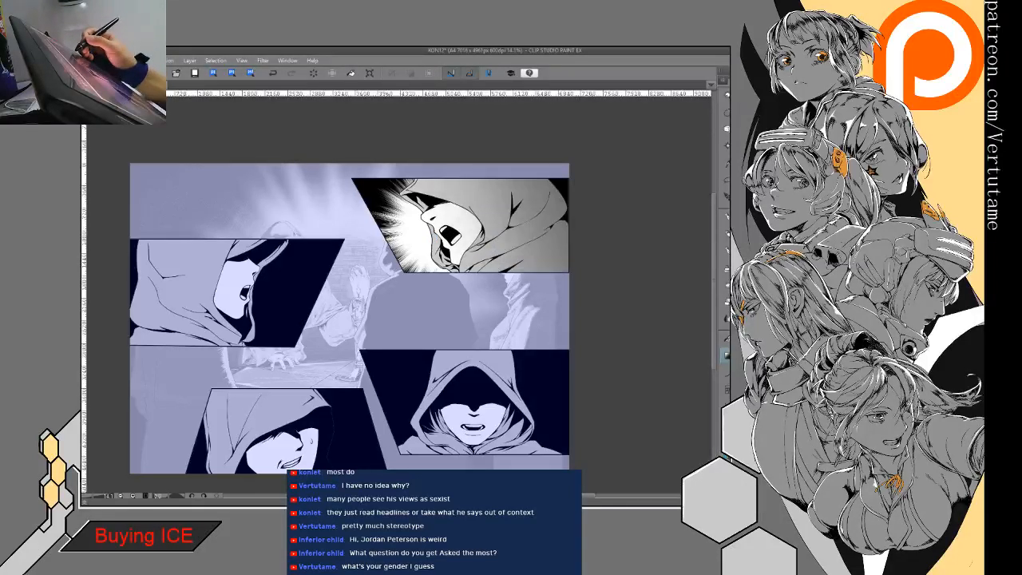
- Add soft gradient shading to the hoods in the left panel and the lower-right panel
{"action": "left_click_drag", "start_coordinate": [400, 303], "coordinate": [472, 278]}
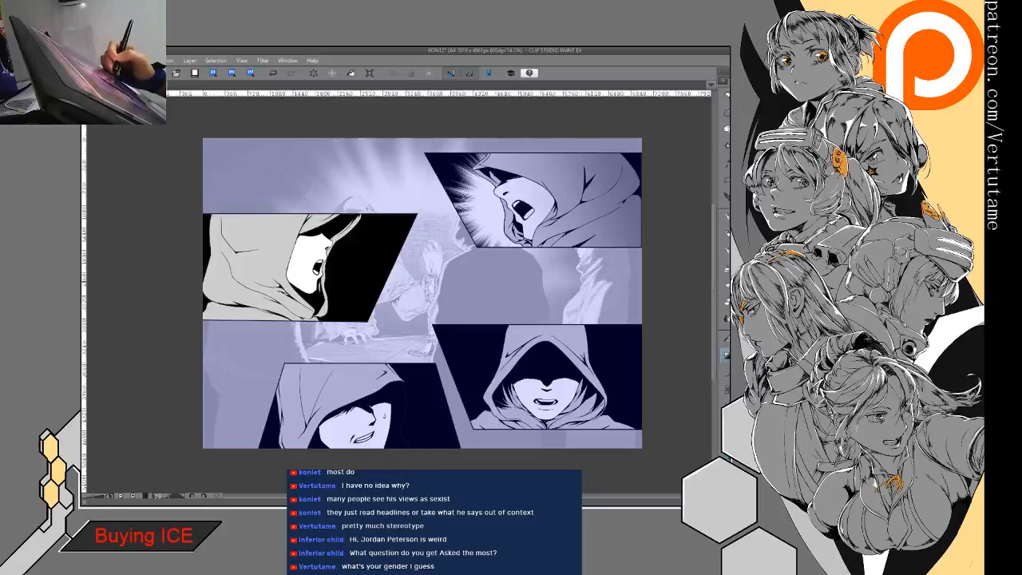
{"action": "mouse_move", "coordinate": [227, 245]}
{"action": "left_mouse_down"}
{"action": "mouse_move", "coordinate": [489, 261]}
{"action": "mouse_move", "coordinate": [404, 230]}
{"action": "mouse_move", "coordinate": [362, 164]}
{"action": "left_mouse_up"}
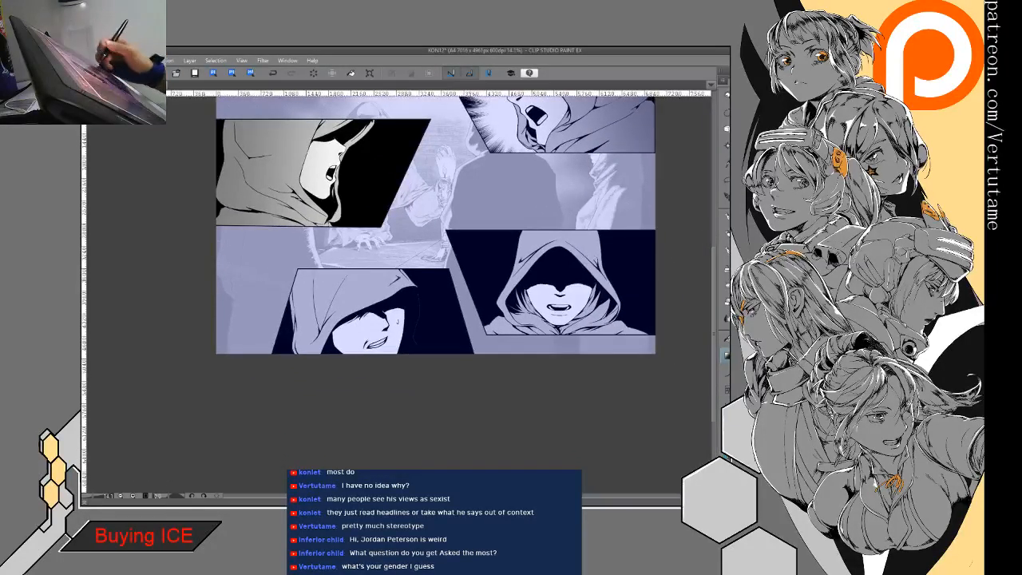
{"action": "left_click", "coordinate": [559, 287], "text": "ctrl+shift"}
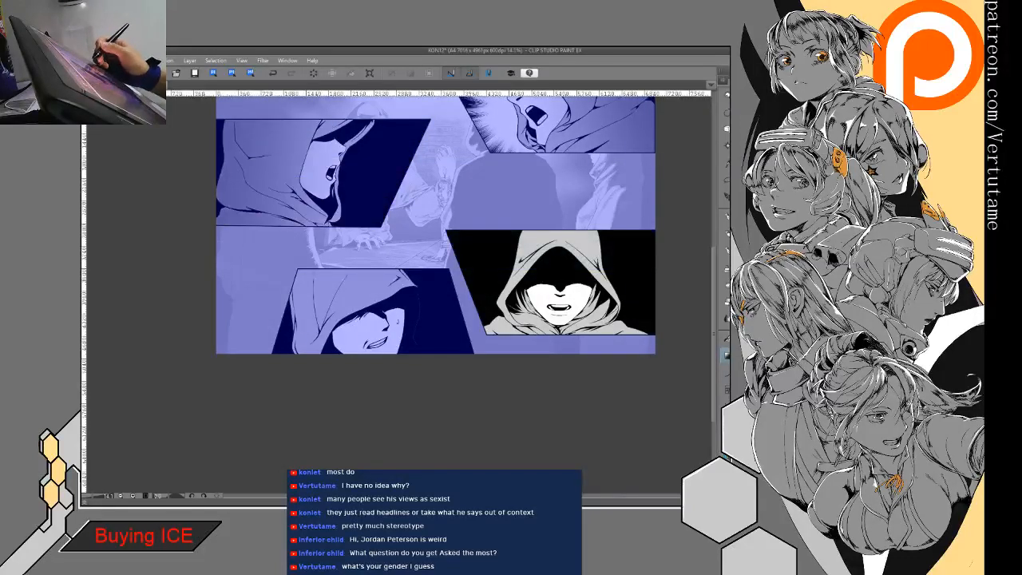
{"action": "left_click_drag", "start_coordinate": [565, 194], "coordinate": [567, 313]}
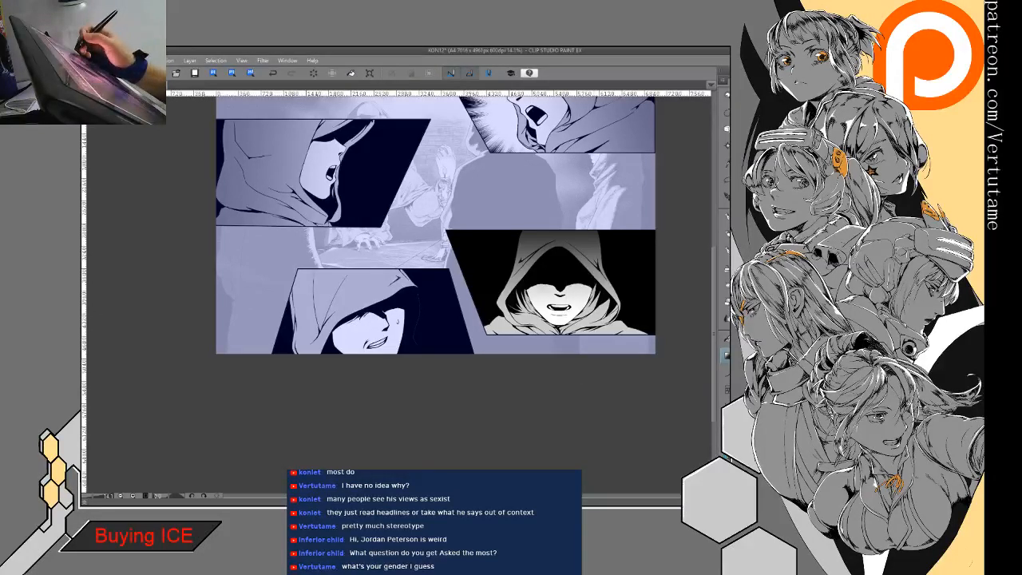
{"action": "key", "text": "ctrl+z"}
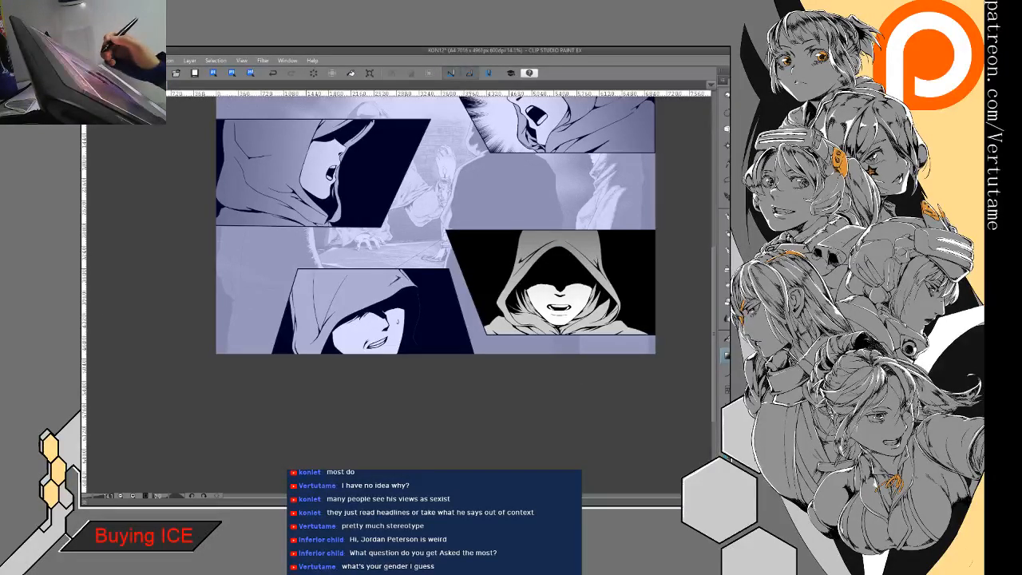
- Shade the hood in the lower-left panel with a soft gradient and save the page
{"action": "key", "text": "alt+bracketright"}
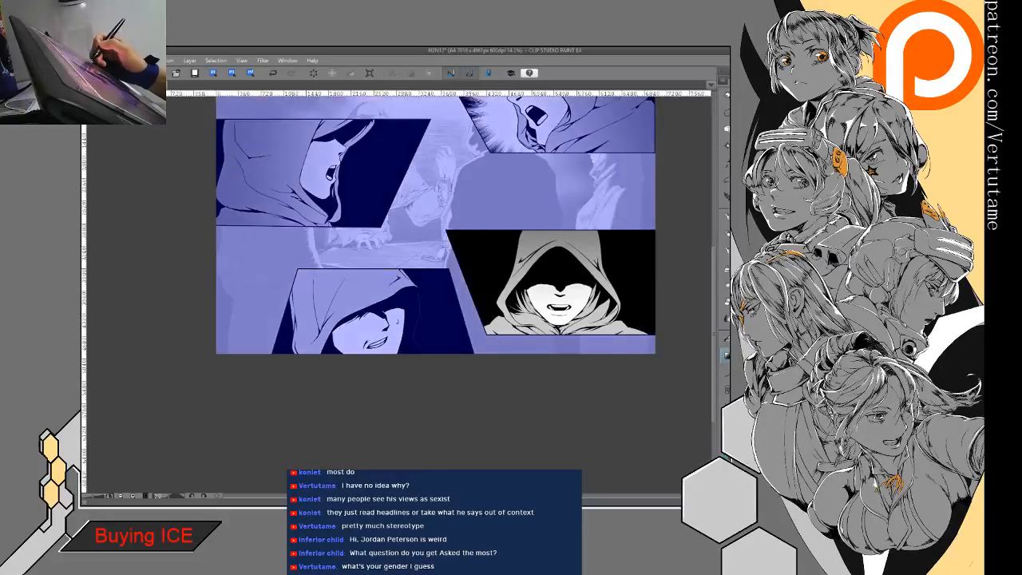
{"action": "key", "text": "alt+bracketright"}
{"action": "key", "text": "alt+bracketleft"}
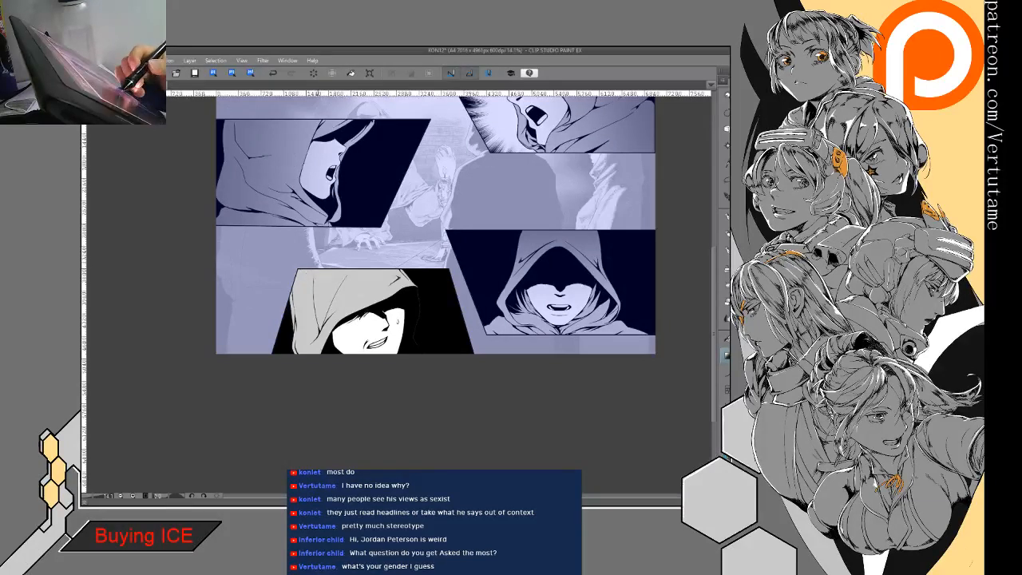
{"action": "left_click_drag", "start_coordinate": [358, 247], "coordinate": [311, 363]}
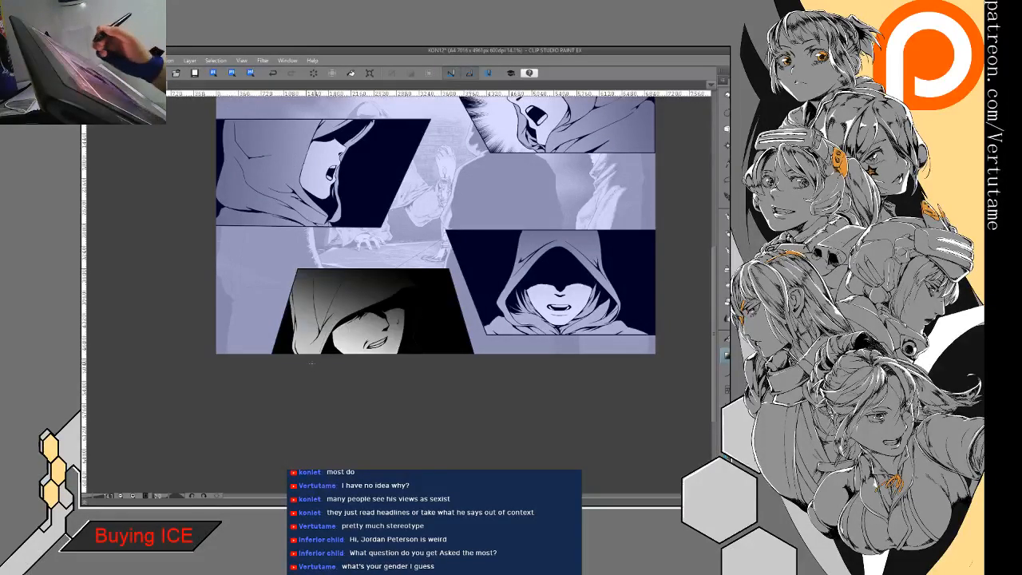
{"action": "key", "text": "ctrl+z"}
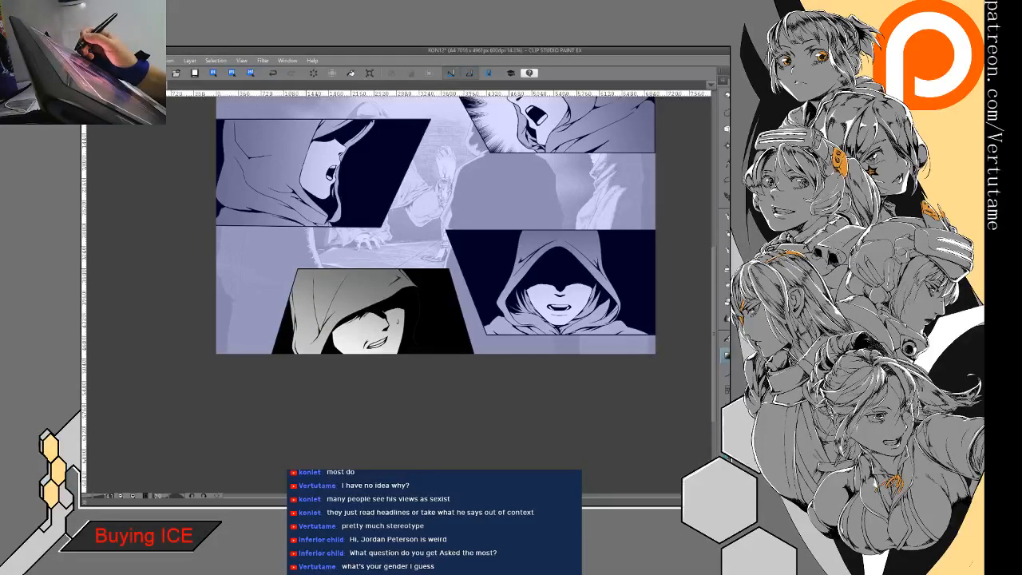
{"action": "left_click_drag", "start_coordinate": [432, 239], "coordinate": [466, 339]}
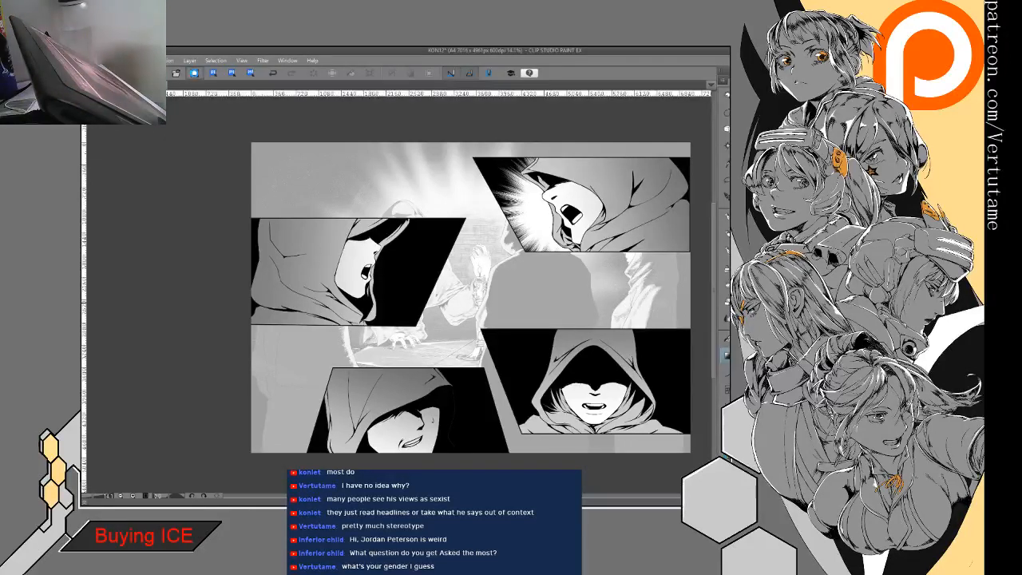
{"action": "left_click", "coordinate": [194, 72]}
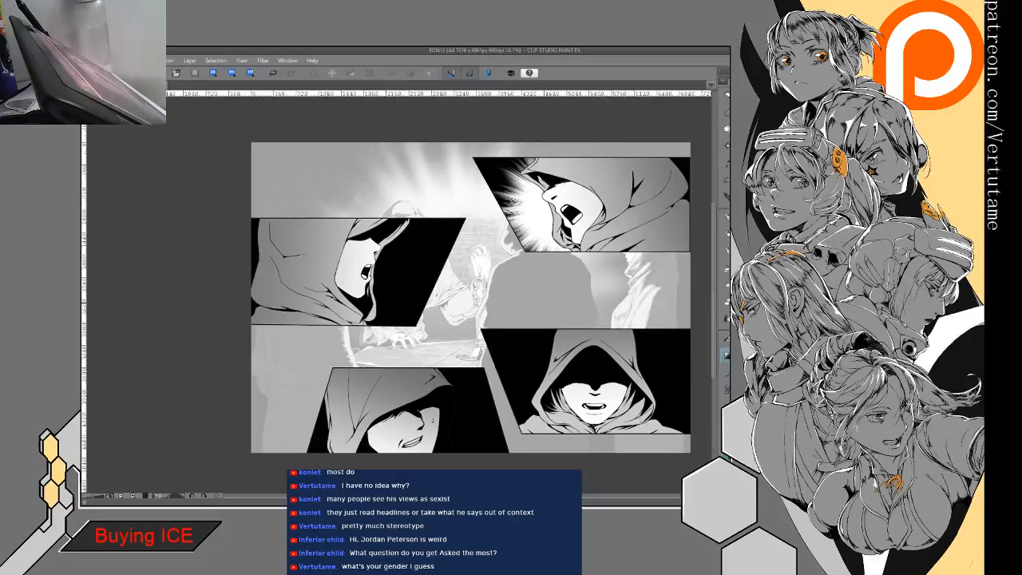
- Save the page again and bring back the hidden palettes with the balloon materials
{"action": "scroll", "coordinate": [399, 295], "scroll_direction": "up", "scroll_amount": 3}
{"action": "scroll", "coordinate": [399, 295], "scroll_direction": "up", "scroll_amount": 3}
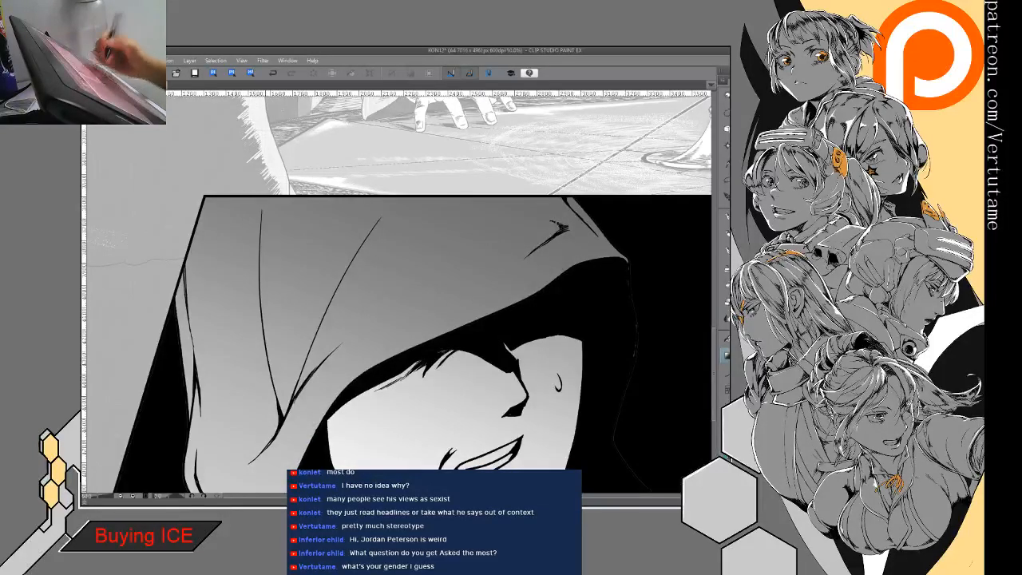
{"action": "scroll", "coordinate": [479, 356], "scroll_direction": "down", "scroll_amount": 5}
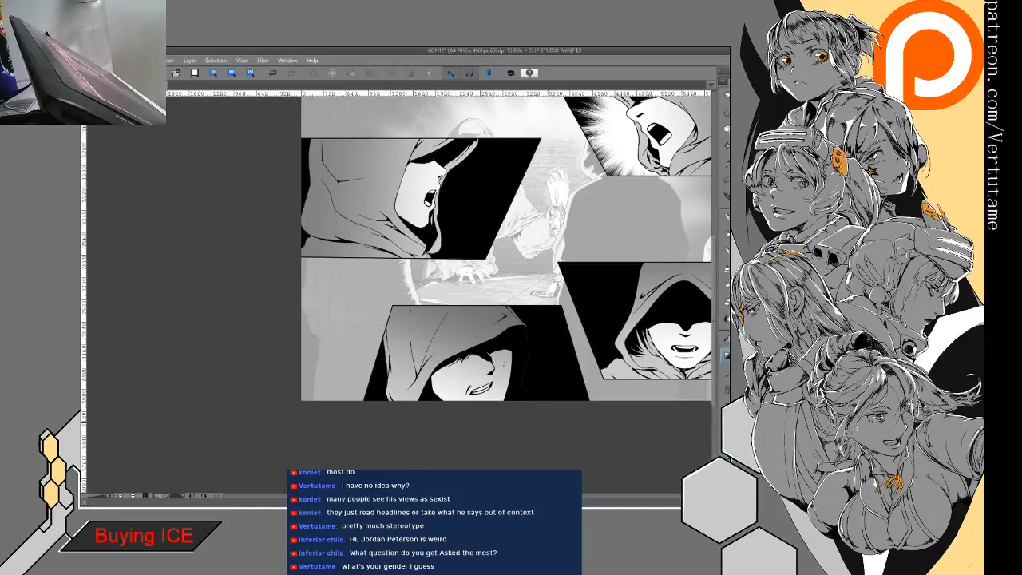
{"action": "left_click_drag", "start_coordinate": [479, 256], "coordinate": [377, 308]}
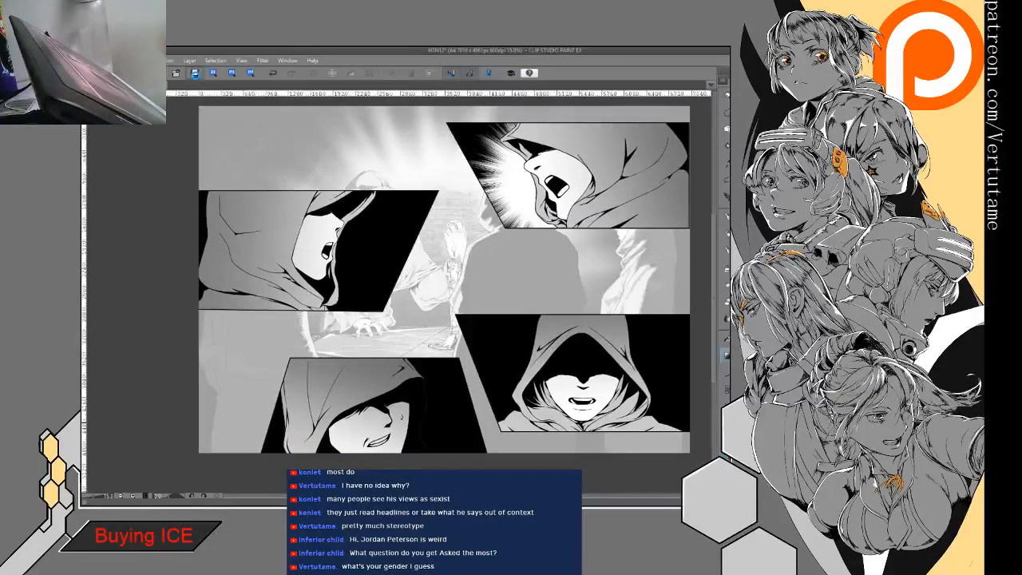
{"action": "left_click", "coordinate": [195, 73]}
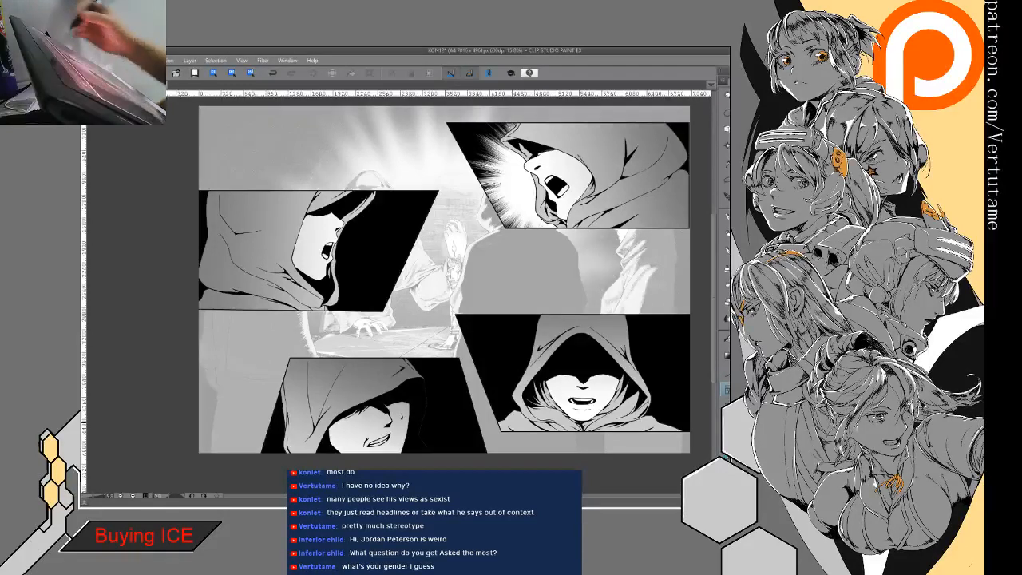
{"action": "key", "text": "Tab"}
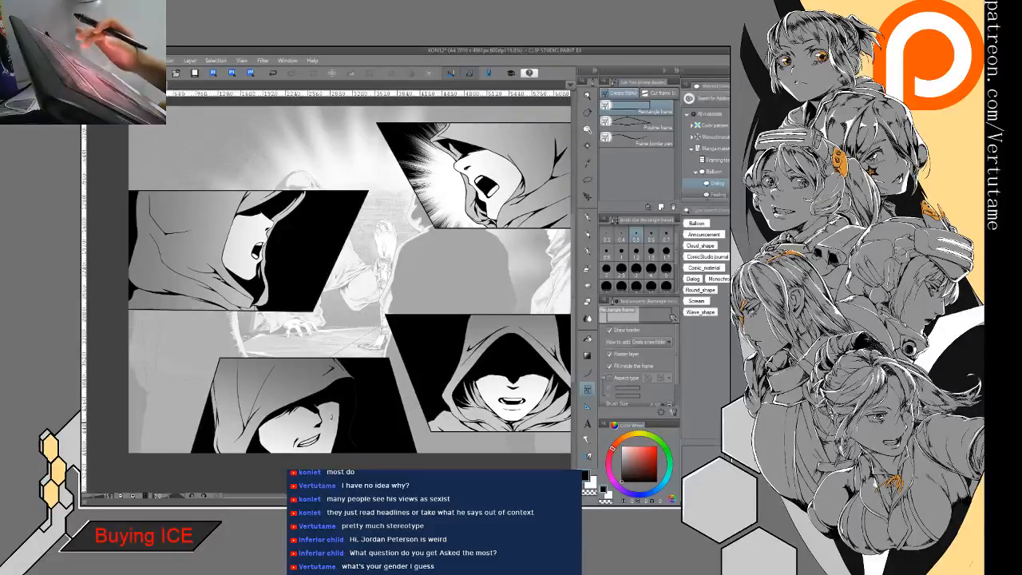
{"action": "left_click_drag", "start_coordinate": [702, 459], "coordinate": [363, 157]}
{"action": "left_click_drag", "start_coordinate": [466, 280], "coordinate": [478, 164]}
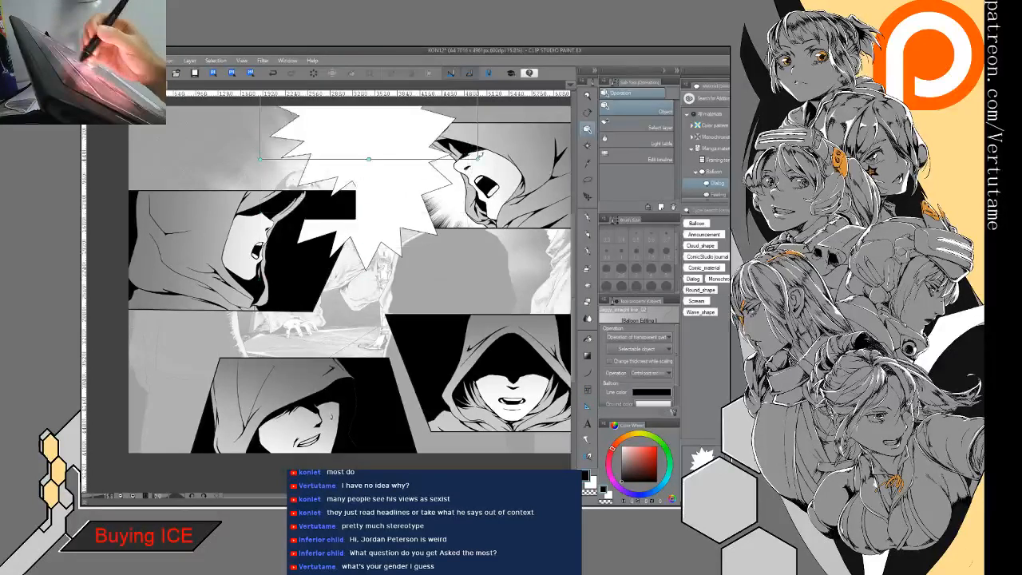
{"action": "left_click_drag", "start_coordinate": [406, 125], "coordinate": [389, 177]}
{"action": "left_click_drag", "start_coordinate": [460, 215], "coordinate": [453, 236]}
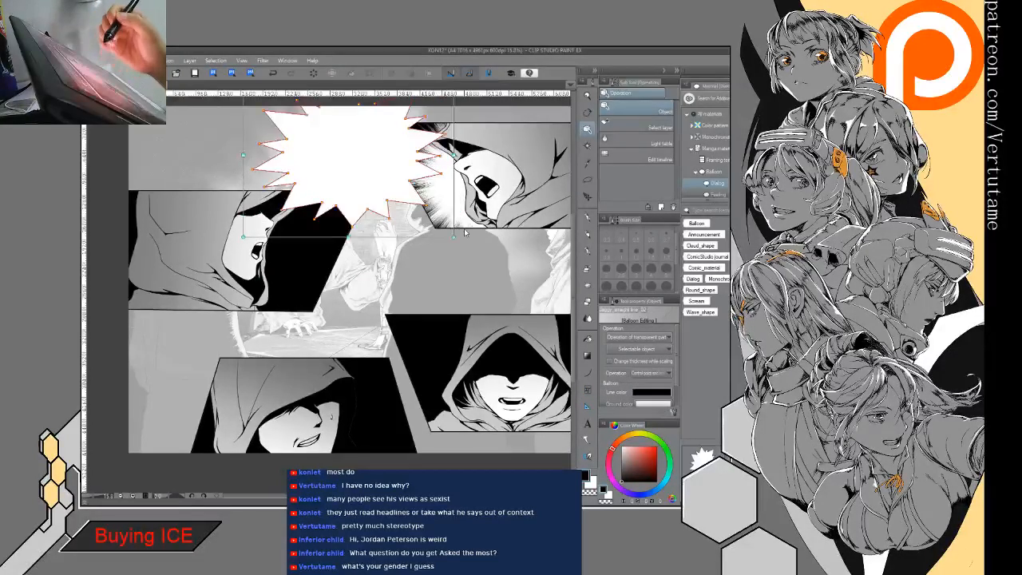
{"action": "left_click", "coordinate": [273, 75]}
{"action": "left_click", "coordinate": [273, 74]}
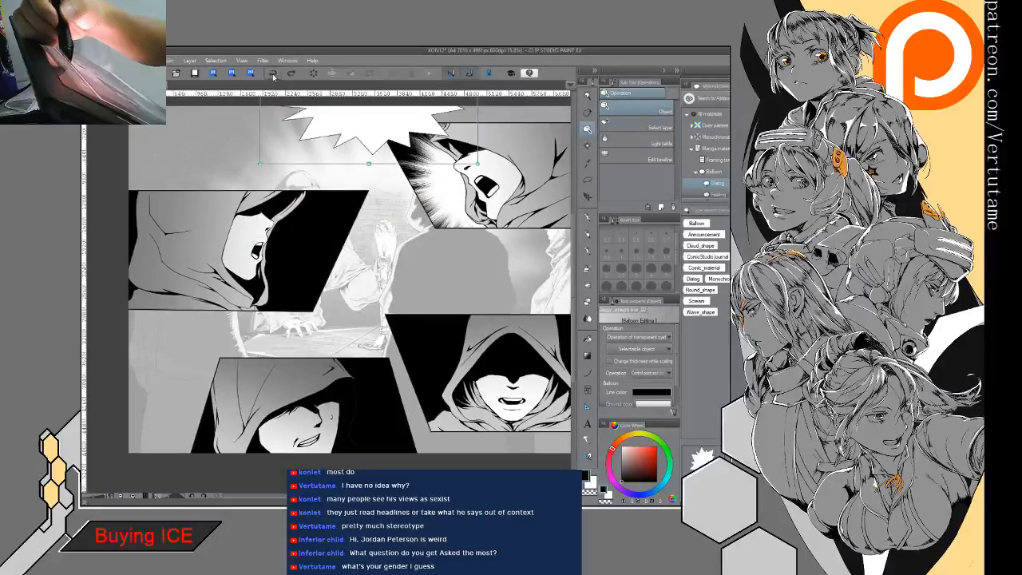
{"action": "left_click", "coordinate": [277, 75]}
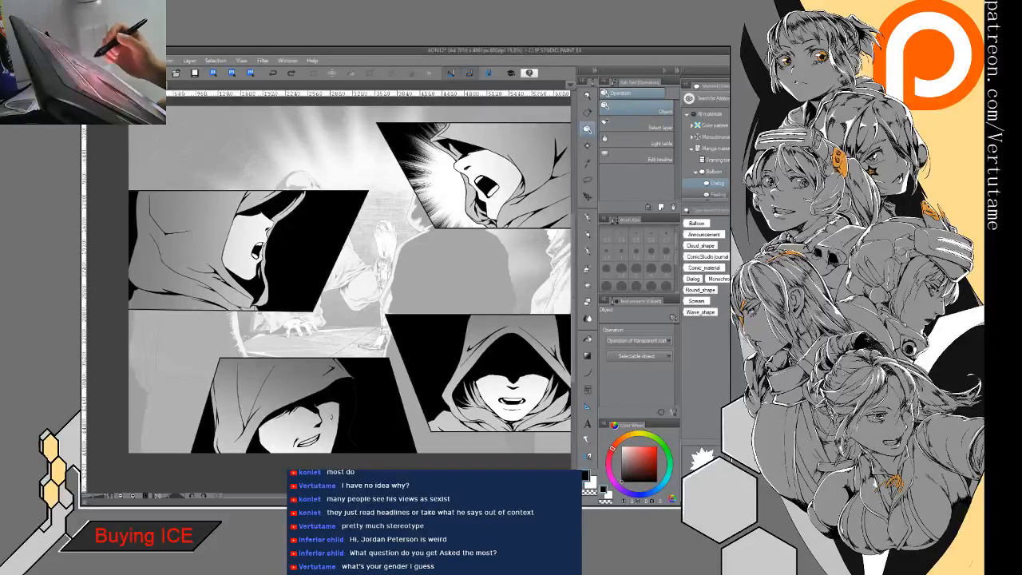
- Place a curved-spike shout balloon at the top centre beside the screaming face and resize it into a wide, flattened shape
{"action": "left_click_drag", "start_coordinate": [356, 179], "coordinate": [440, 174]}
{"action": "left_click_drag", "start_coordinate": [381, 139], "coordinate": [384, 171]}
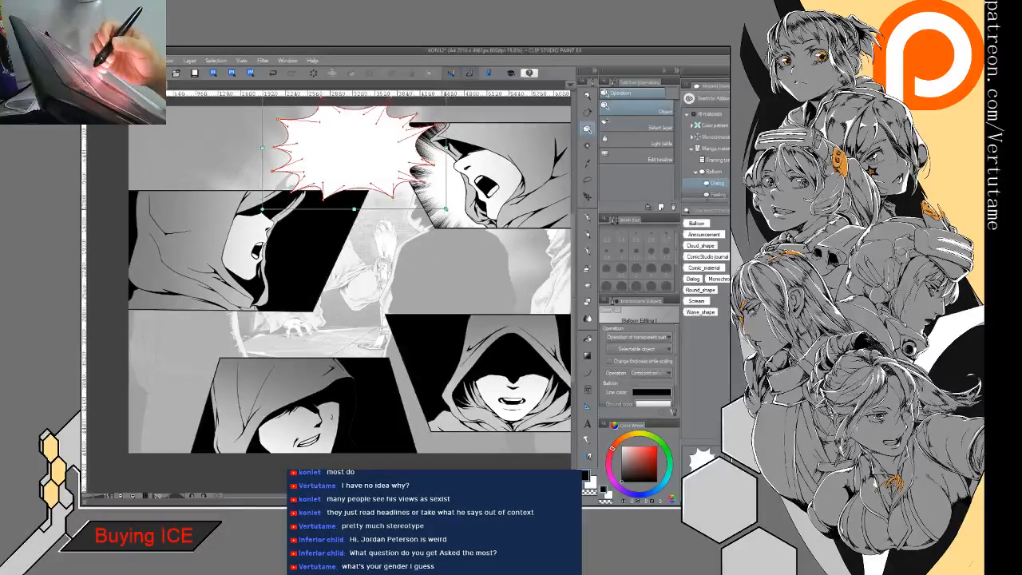
{"action": "left_click_drag", "start_coordinate": [446, 209], "coordinate": [468, 221]}
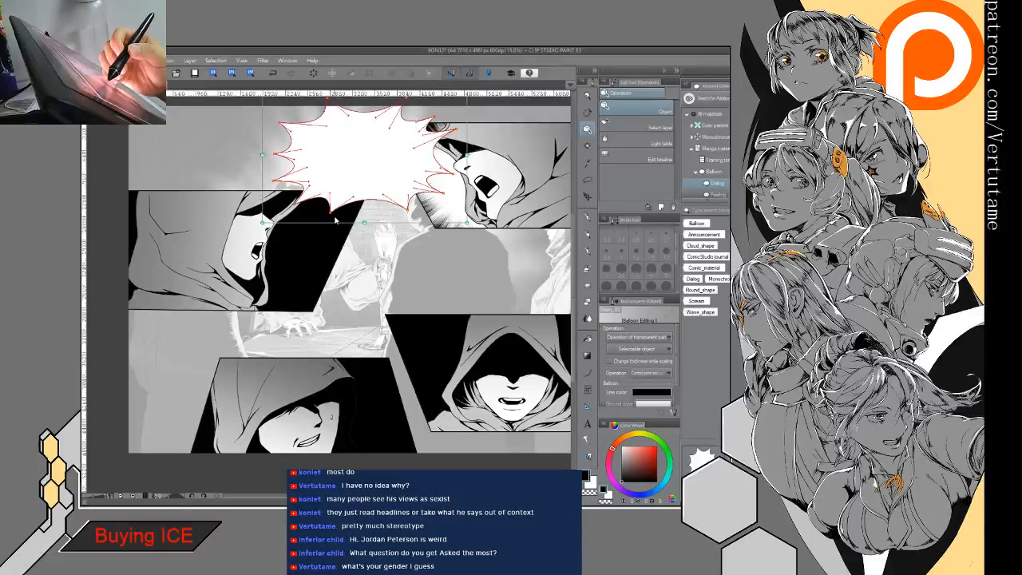
{"action": "left_click_drag", "start_coordinate": [466, 222], "coordinate": [456, 194]}
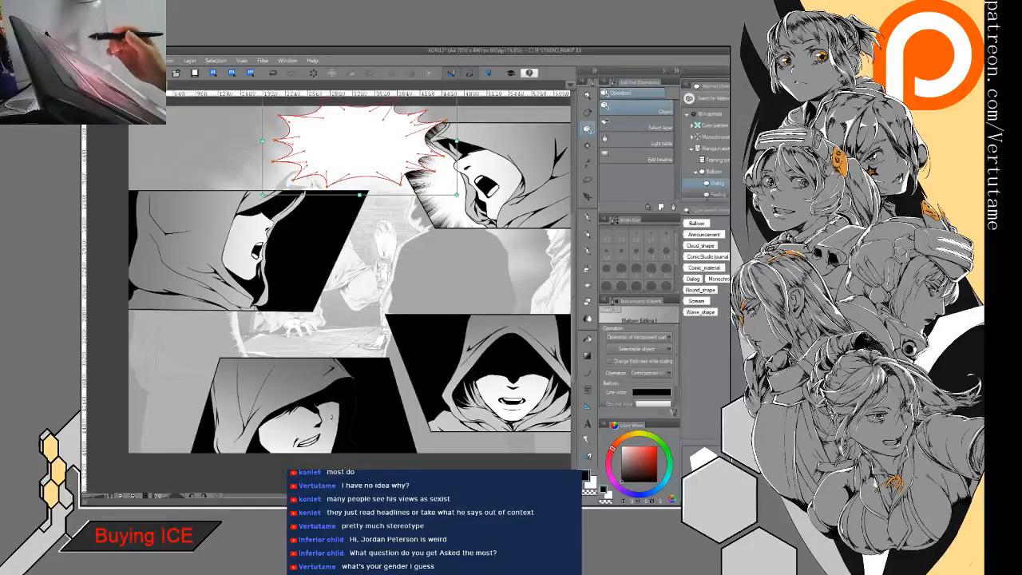
- Place an oval balloon from the materials, shrink it, and position it beside the left panel's face, just below the shout balloon
{"action": "left_click_drag", "start_coordinate": [703, 459], "coordinate": [341, 255]}
{"action": "left_click_drag", "start_coordinate": [449, 115], "coordinate": [364, 232]}
{"action": "left_click_drag", "start_coordinate": [316, 291], "coordinate": [355, 247]}
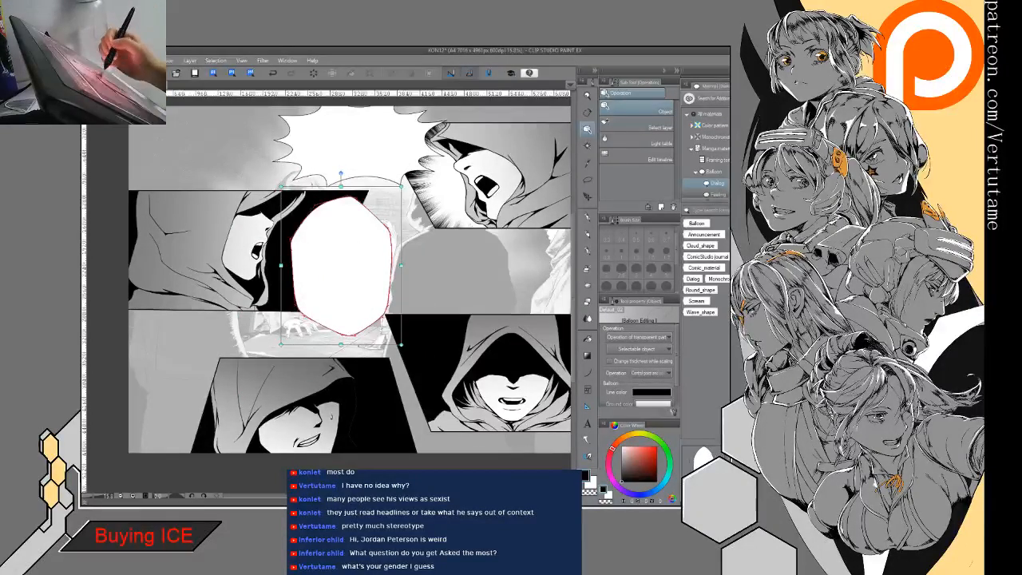
{"action": "left_click_drag", "start_coordinate": [357, 254], "coordinate": [354, 214]}
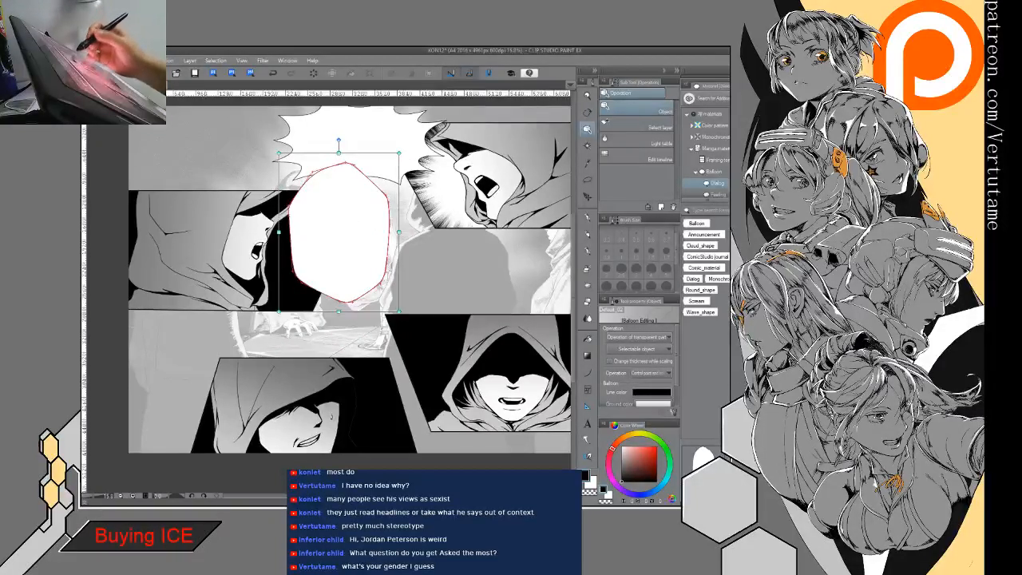
- Add a tall balloon with many small spikes at the page centre and shrink it to fit beside the oval balloon
{"action": "scroll", "coordinate": [704, 458], "scroll_direction": "down", "scroll_amount": 1}
{"action": "left_click_drag", "start_coordinate": [703, 458], "coordinate": [439, 265]}
{"action": "left_click_drag", "start_coordinate": [540, 153], "coordinate": [456, 231]}
{"action": "left_click_drag", "start_coordinate": [414, 285], "coordinate": [442, 240]}
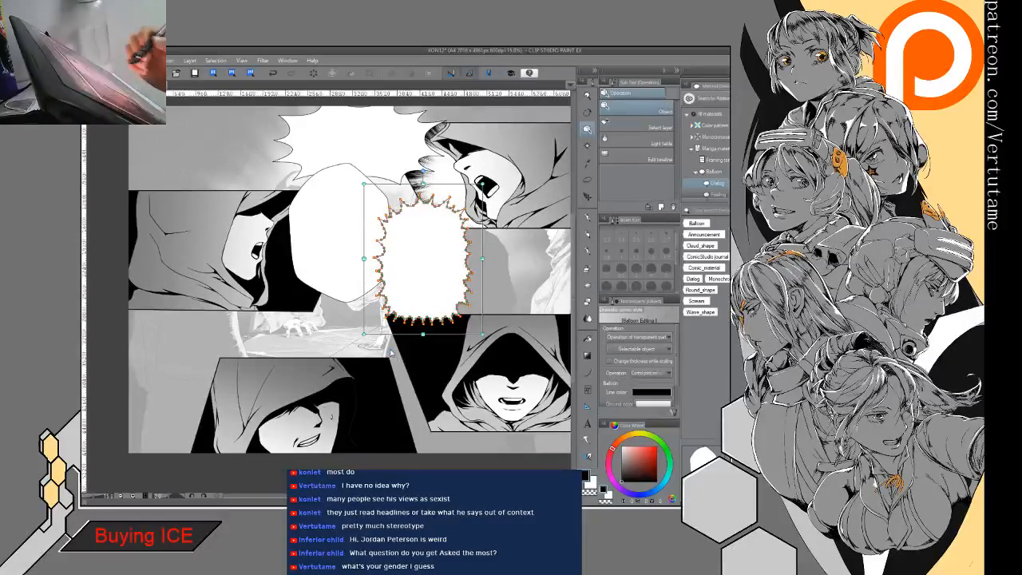
- Add an oval balloon beside the lower-right hooded figure and a smaller oval one next to the face in the lower-left panel
{"action": "left_click_drag", "start_coordinate": [391, 352], "coordinate": [392, 354]}
{"action": "left_click_drag", "start_coordinate": [493, 207], "coordinate": [382, 357]}
{"action": "left_click_drag", "start_coordinate": [352, 402], "coordinate": [418, 312]}
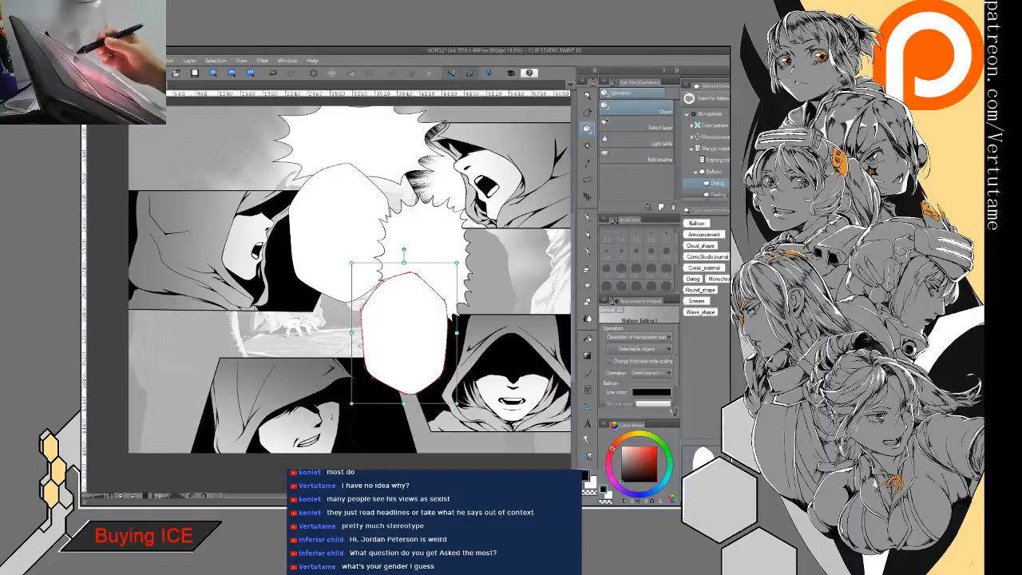
{"action": "left_click_drag", "start_coordinate": [405, 415], "coordinate": [364, 414]}
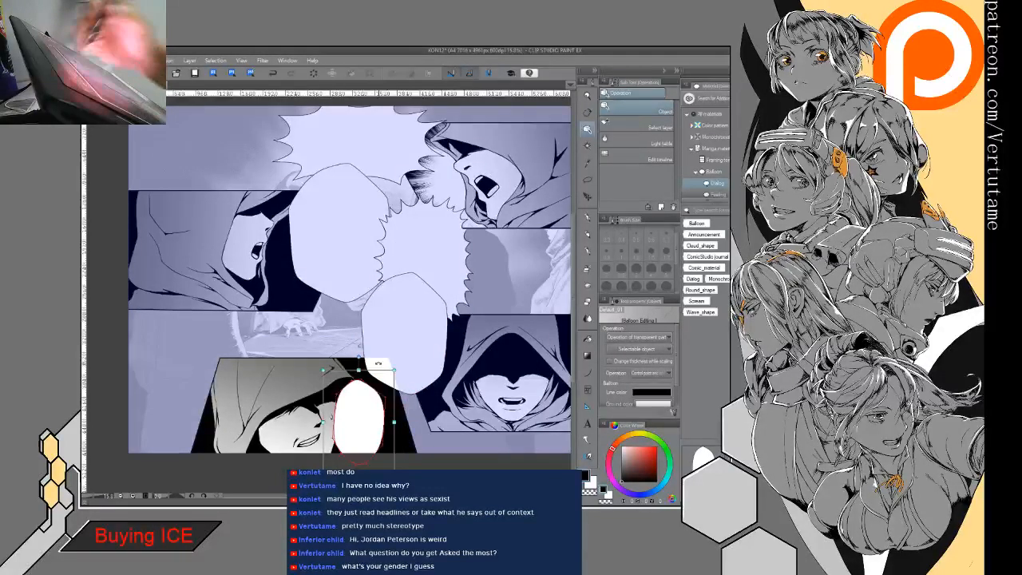
- Replace the small lower-left oval balloon with a taller pointed oval, and narrow and reposition the oval above it beside the lower-right hooded figure
{"action": "left_click", "coordinate": [273, 73]}
{"action": "left_click", "coordinate": [274, 73]}
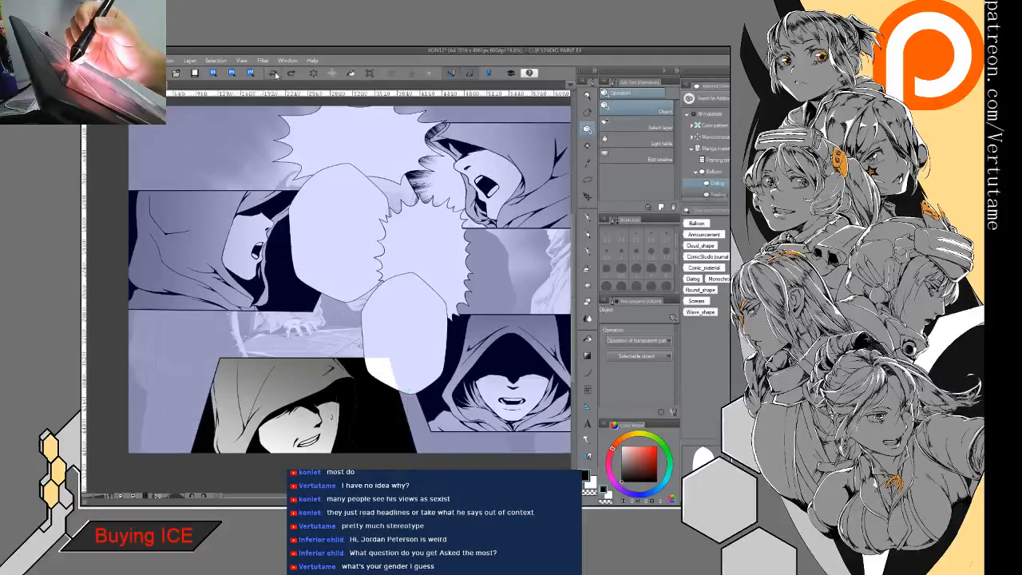
{"action": "left_click", "coordinate": [405, 344]}
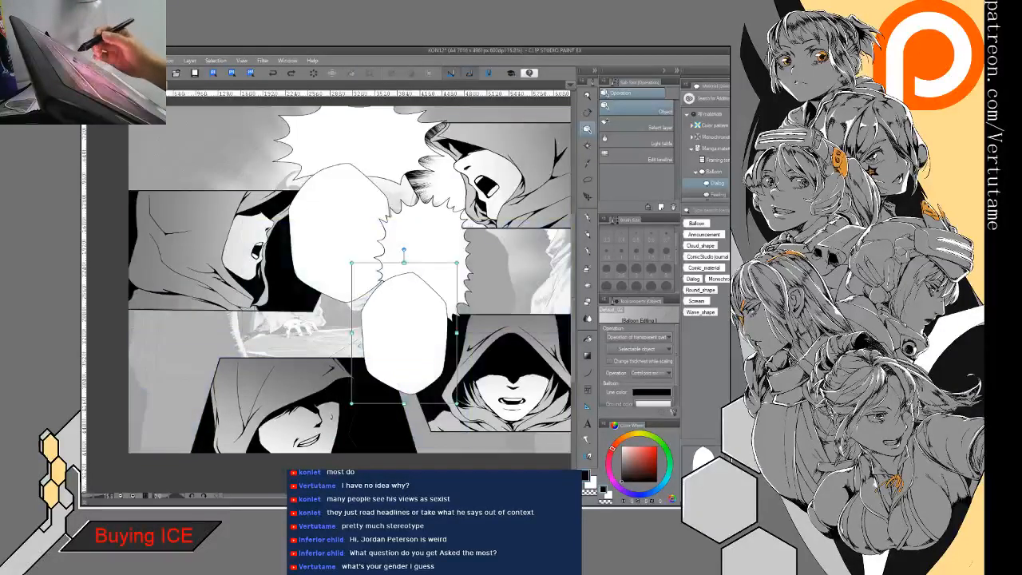
{"action": "left_click_drag", "start_coordinate": [524, 274], "coordinate": [423, 374]}
{"action": "left_click_drag", "start_coordinate": [380, 417], "coordinate": [381, 373]}
{"action": "left_click", "coordinate": [437, 337]}
{"action": "left_click_drag", "start_coordinate": [457, 333], "coordinate": [421, 335]}
- Shift the oval balloon beside the left panel's face towards the page centre and narrow the spiky balloon so the two sit closer together
{"action": "left_click", "coordinate": [452, 237]}
{"action": "left_click_drag", "start_coordinate": [430, 249], "coordinate": [433, 242]}
{"action": "left_click", "coordinate": [335, 223]}
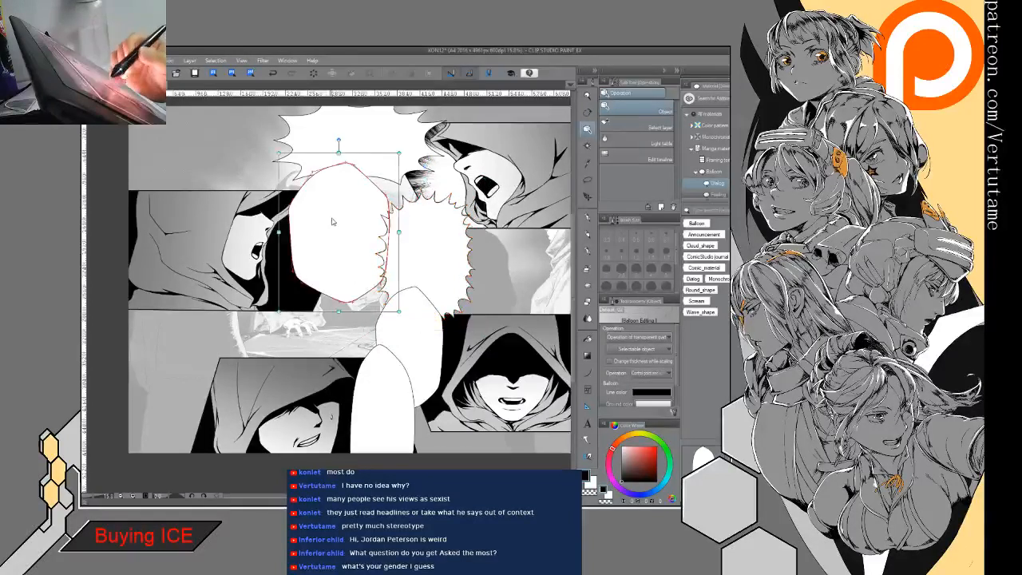
{"action": "left_click_drag", "start_coordinate": [341, 224], "coordinate": [366, 241]}
{"action": "left_click", "coordinate": [433, 231]}
{"action": "left_click_drag", "start_coordinate": [436, 246], "coordinate": [473, 245]}
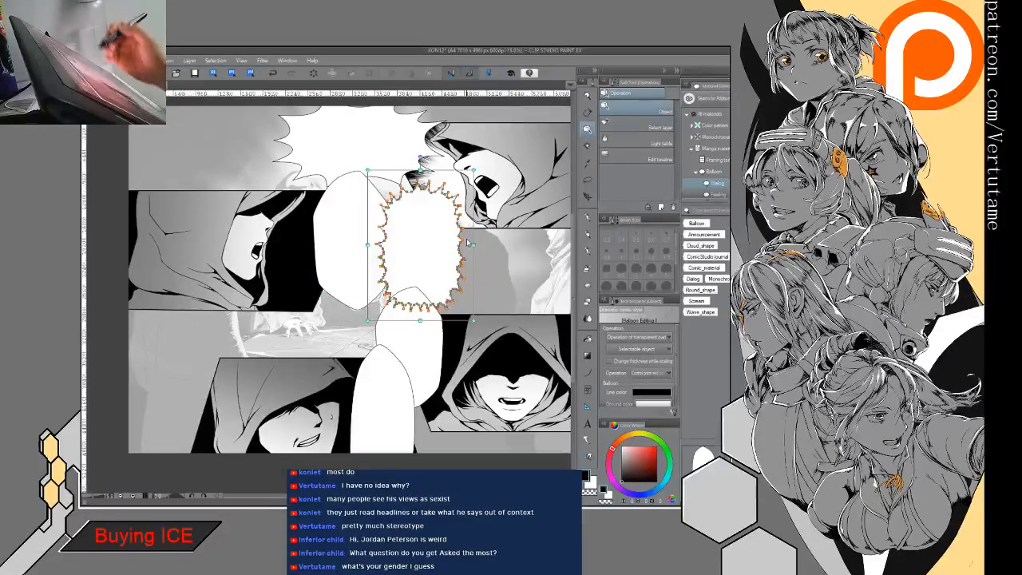
- Add short straight balloon tails to the three oval balloons, pointing at the left, lower-right and lower-left hooded faces
{"action": "left_click", "coordinate": [588, 439]}
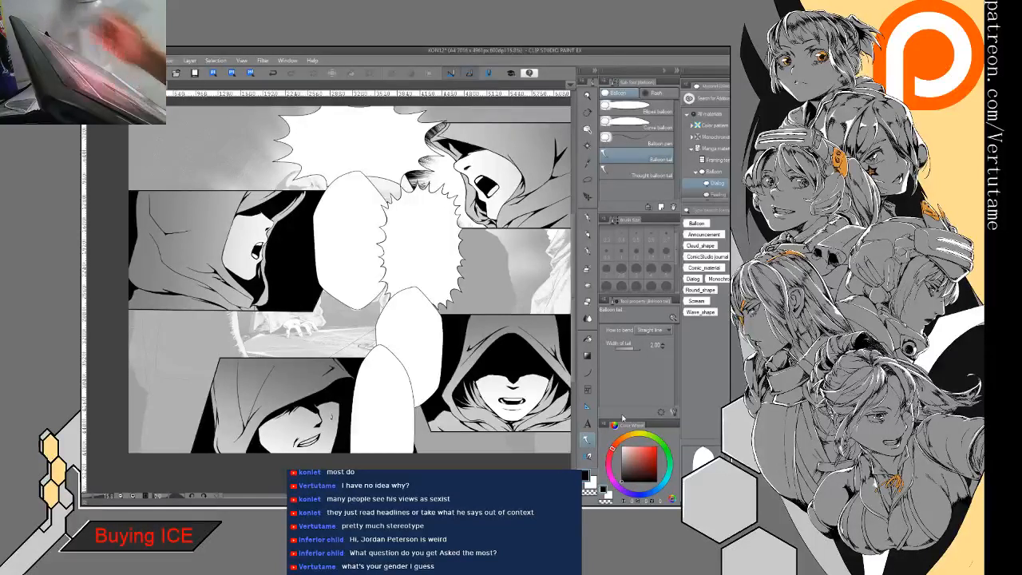
{"action": "key", "text": "Tab"}
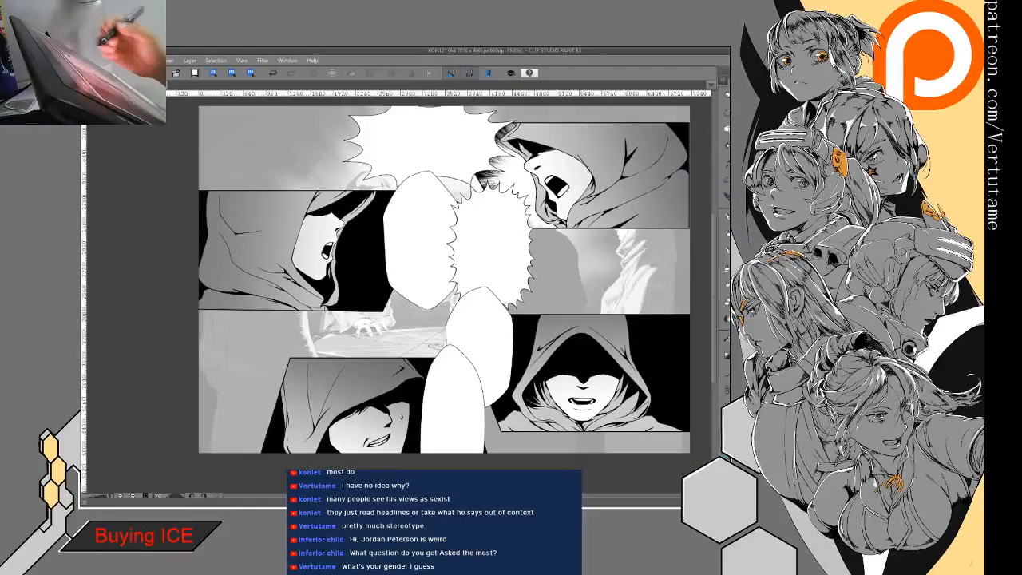
{"action": "left_click_drag", "start_coordinate": [388, 252], "coordinate": [368, 256]}
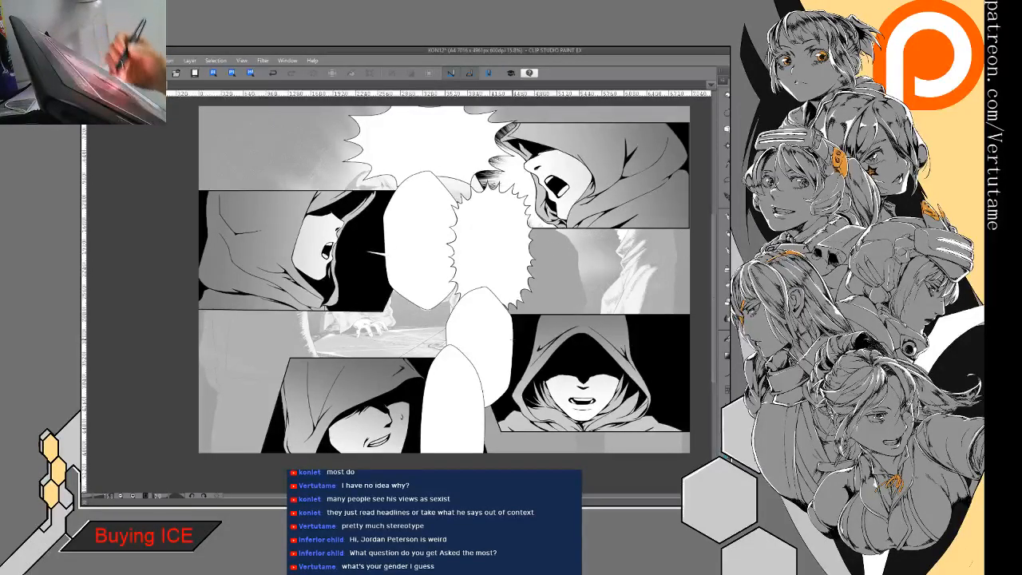
{"action": "left_click_drag", "start_coordinate": [527, 377], "coordinate": [510, 365]}
{"action": "left_click_drag", "start_coordinate": [428, 428], "coordinate": [411, 439]}
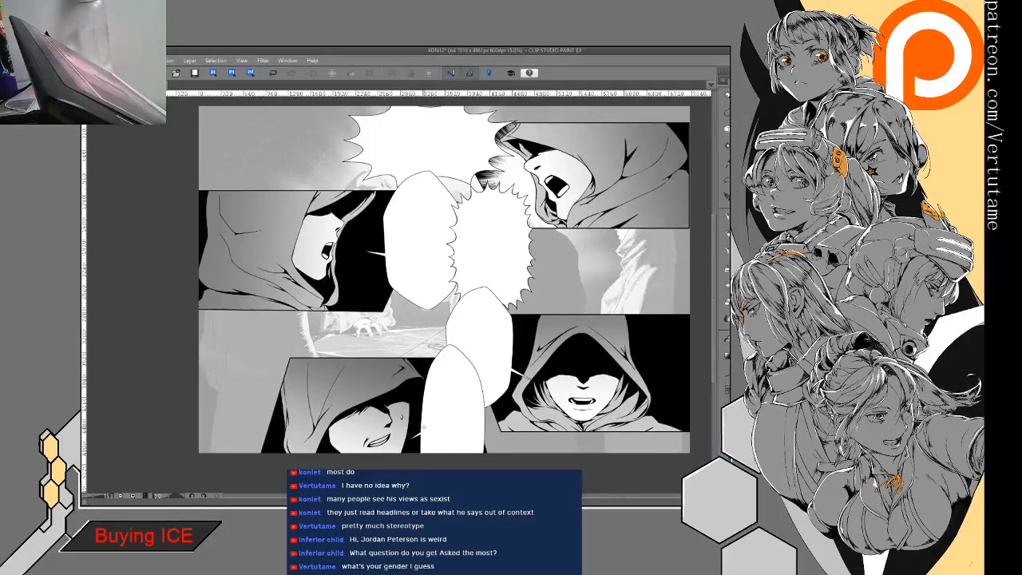
{"action": "mouse_move", "coordinate": [424, 428]}
{"action": "left_mouse_down"}
{"action": "mouse_move", "coordinate": [449, 432]}
{"action": "mouse_move", "coordinate": [432, 424]}
{"action": "left_mouse_up"}
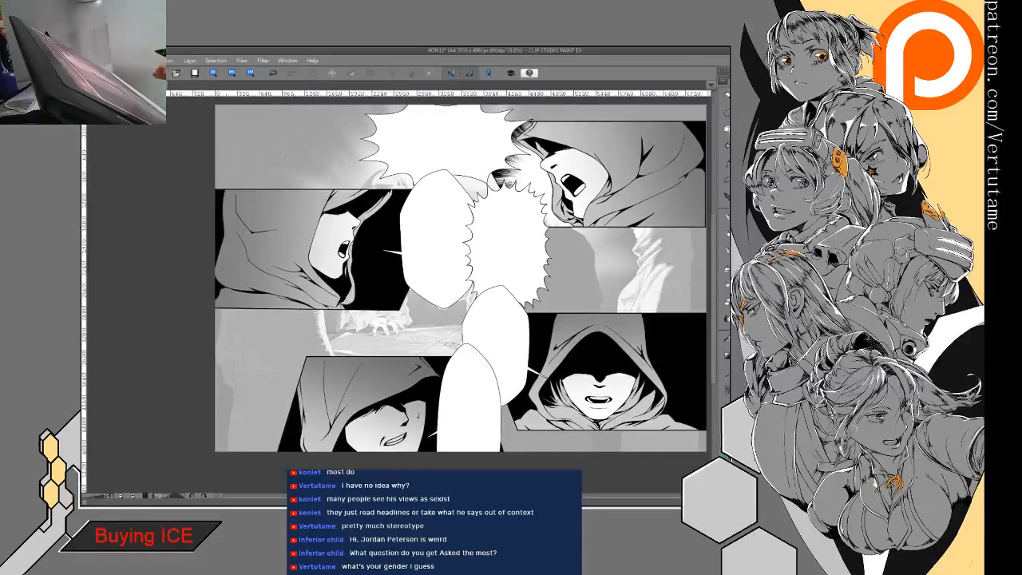